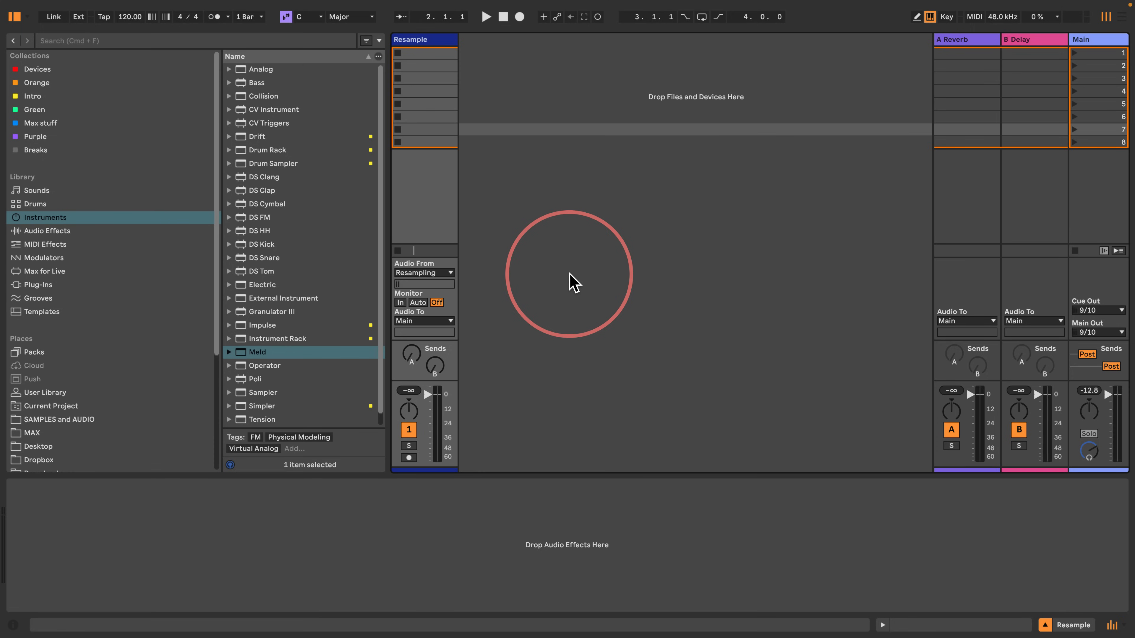
click(421, 114)
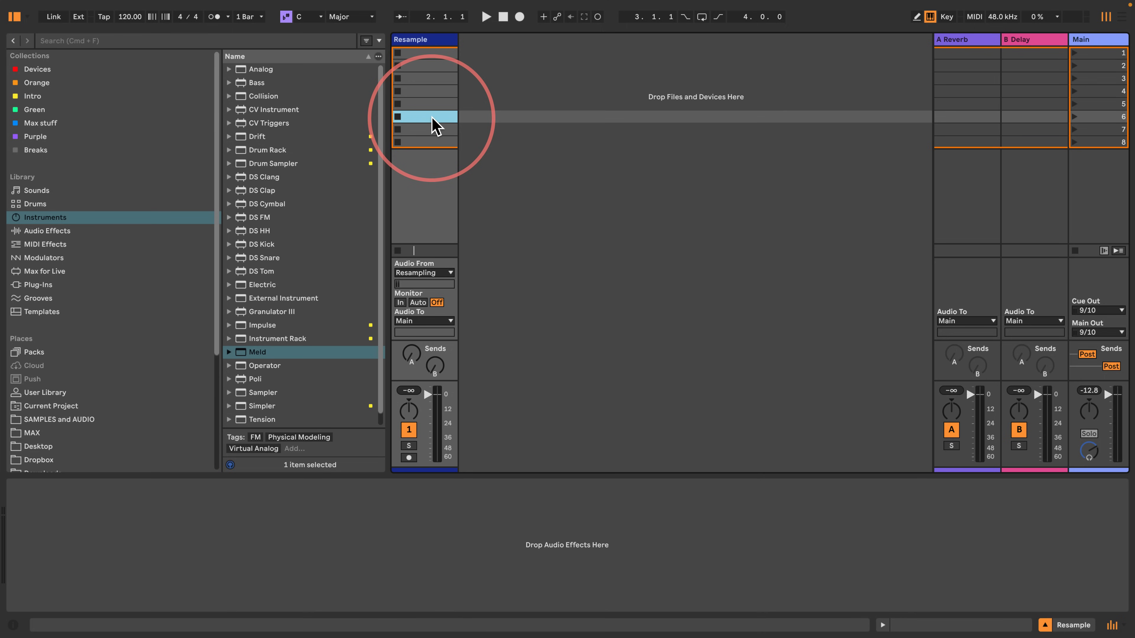
click(1121, 18)
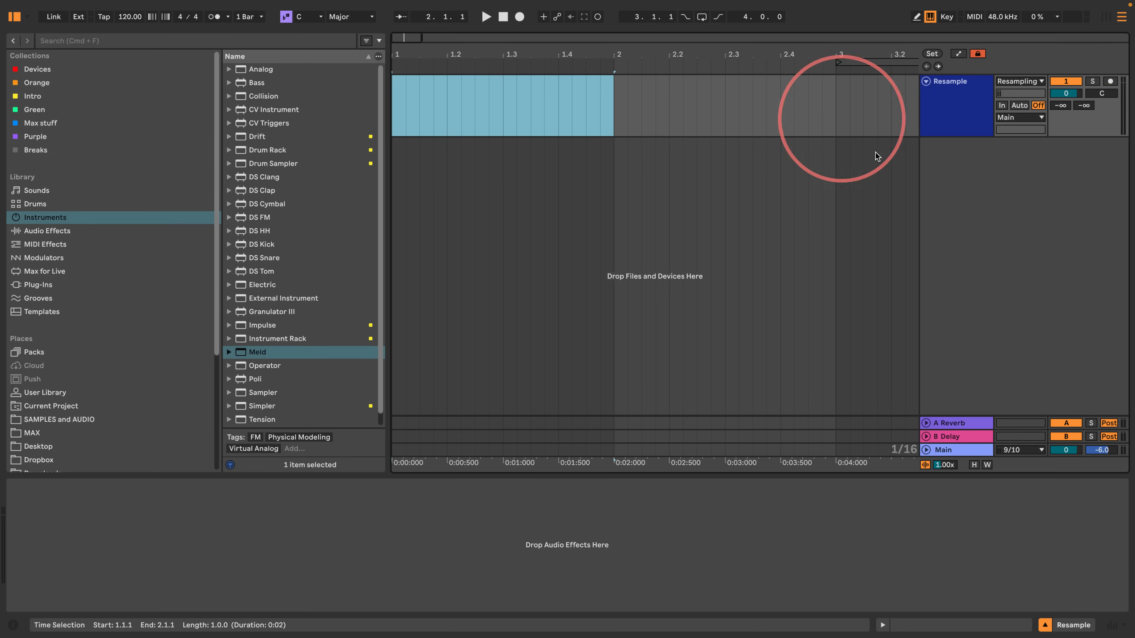
click(1105, 18)
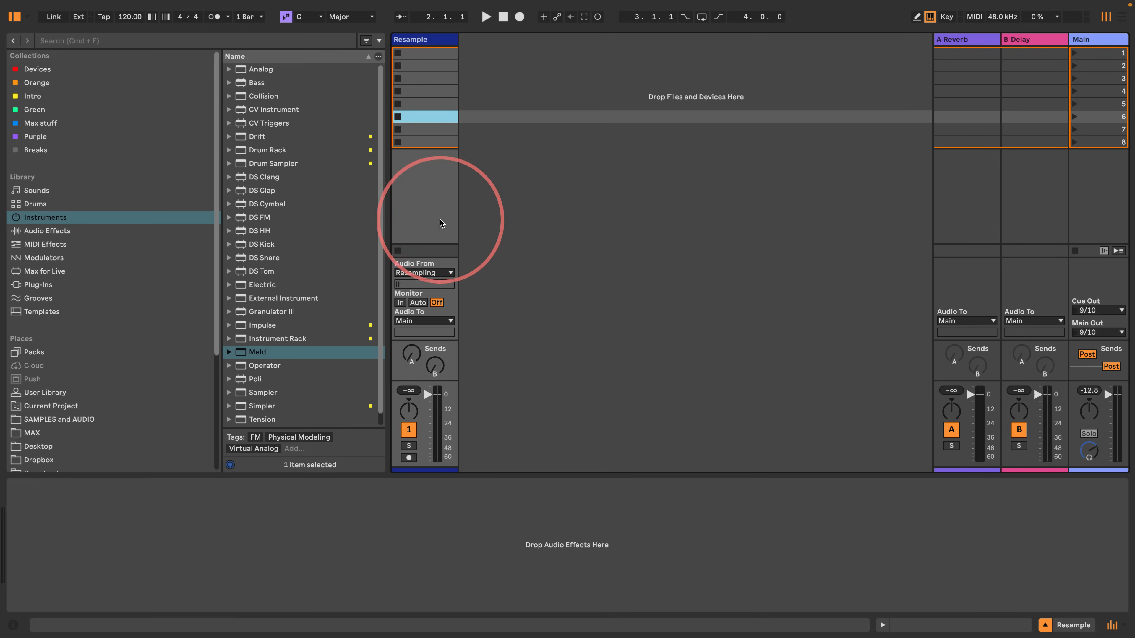
- Add a Meld instrument track and create a one-bar MIDI clip in scene 6 with a C#3 sixteenth note at its start
drag(239, 356, 487, 114)
double_click(489, 118)
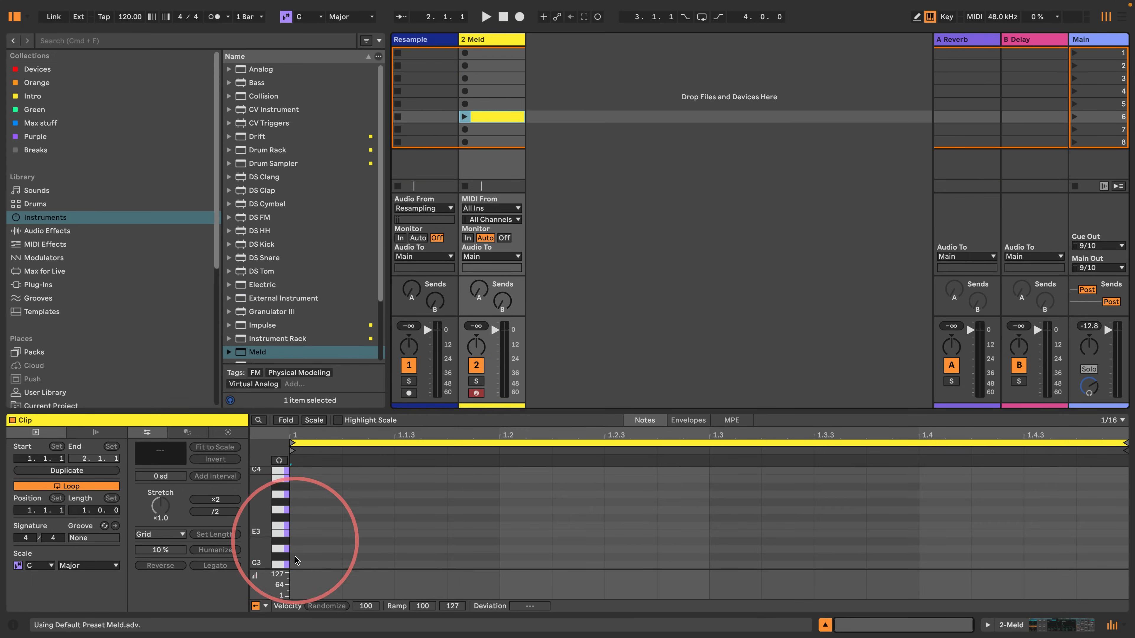
double_click(309, 556)
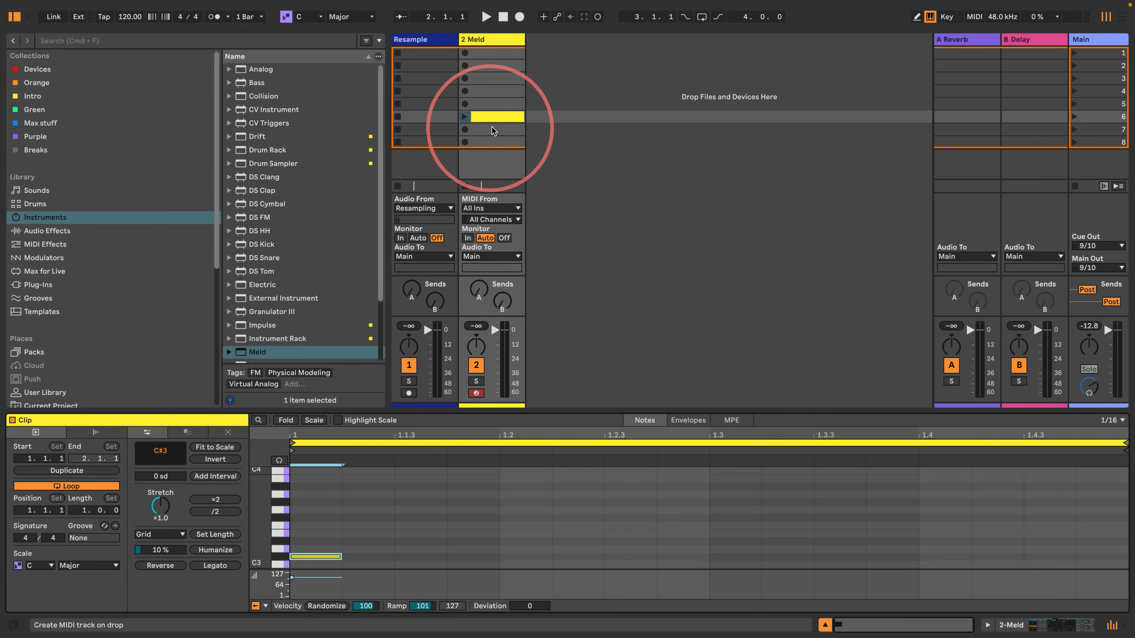
- Bounce the Meld clip to a new track and delete the bounced track
right_click(492, 117)
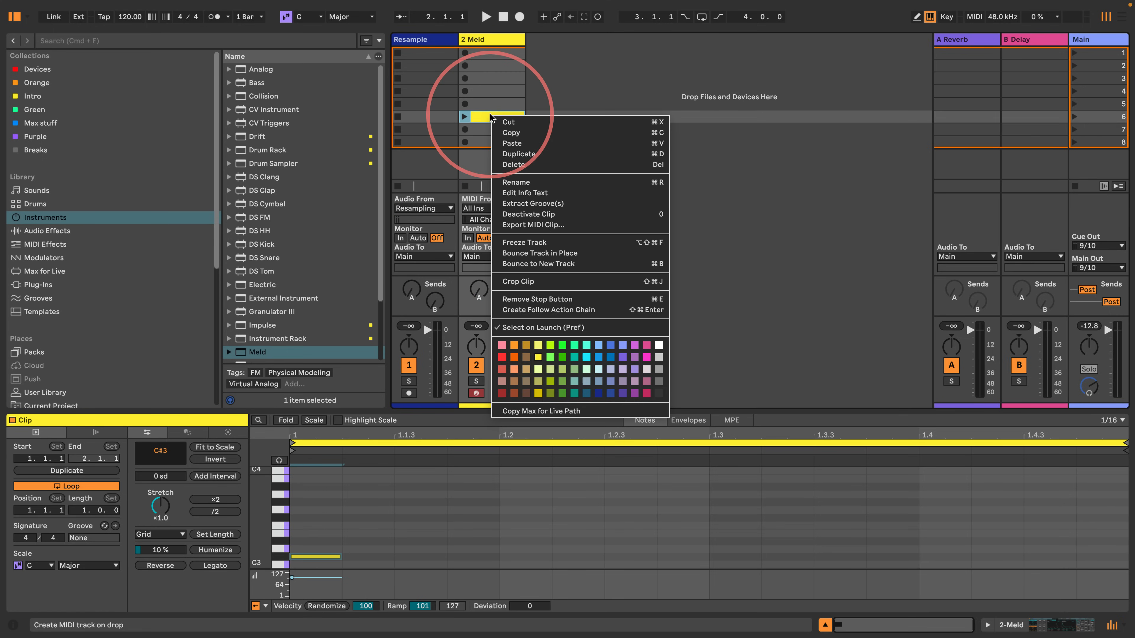
click(542, 264)
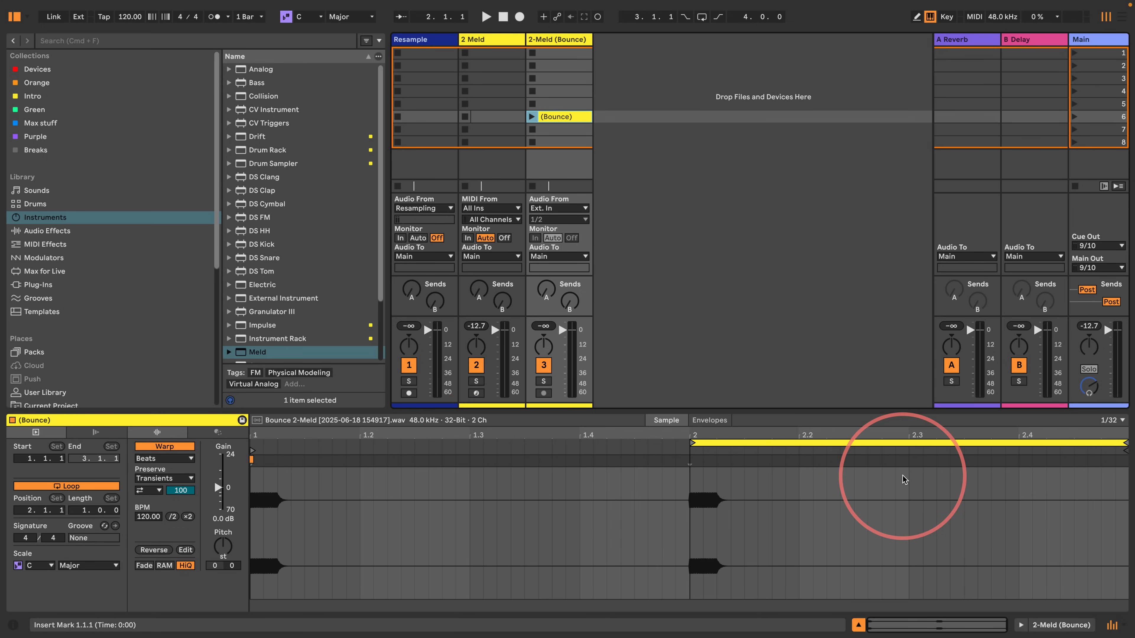
click(554, 40)
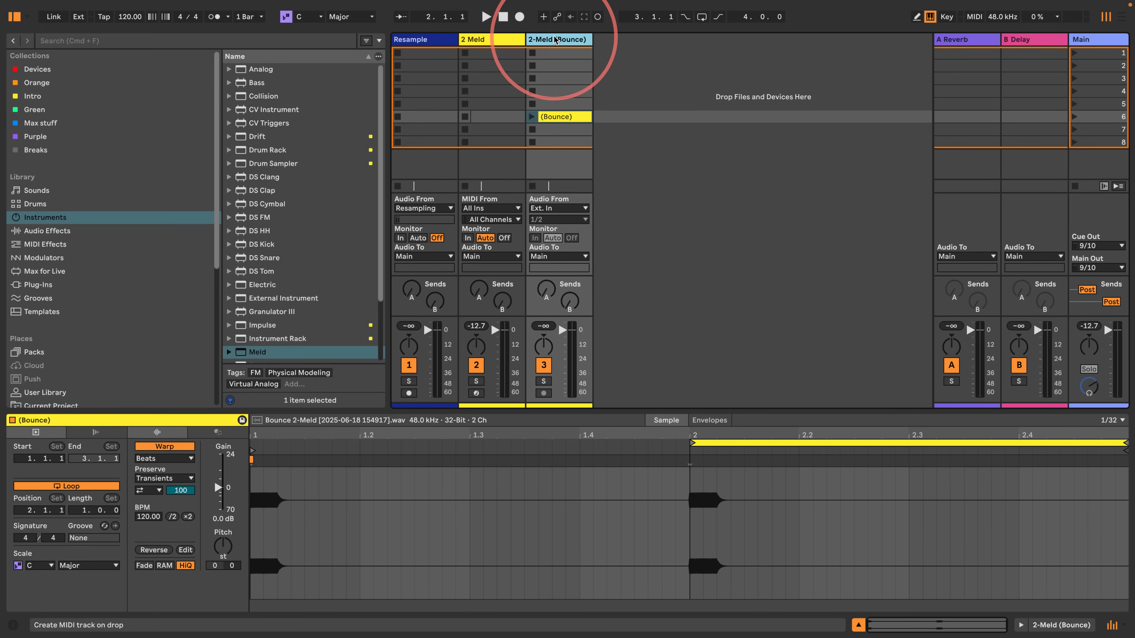
key(Delete)
- Reactivate the Meld session clip and place it at bar 1 of the Meld track in the Arrangement
click(487, 120)
key(0)
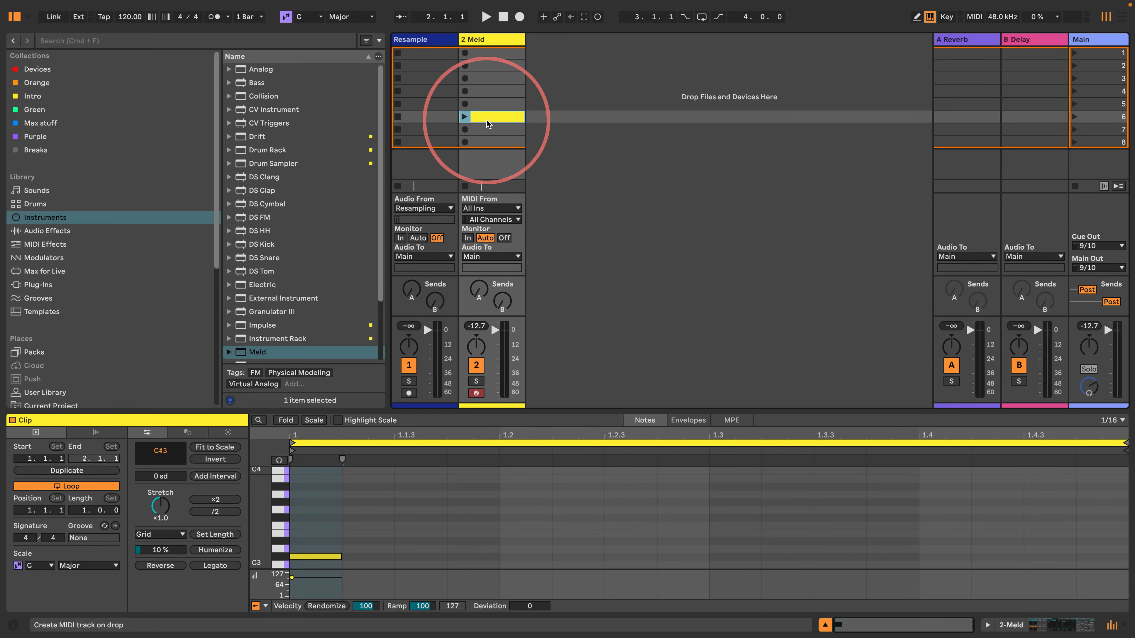
key(Tab)
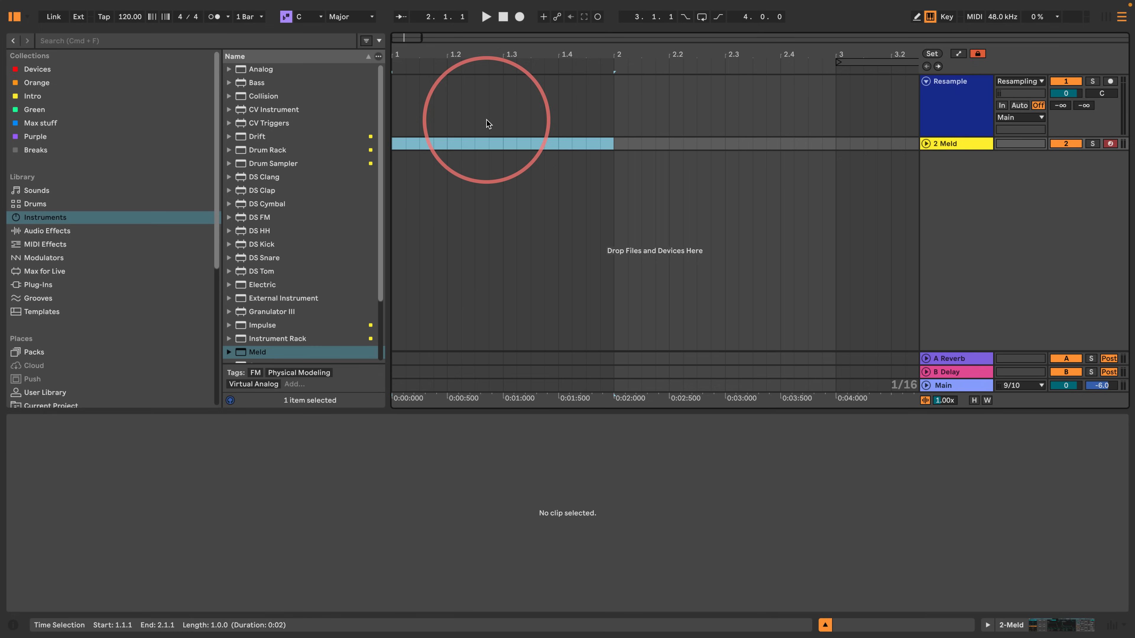
click(394, 145)
- Bounce the Meld arrangement clip to a new track and open the bounced audio clip
right_click(427, 145)
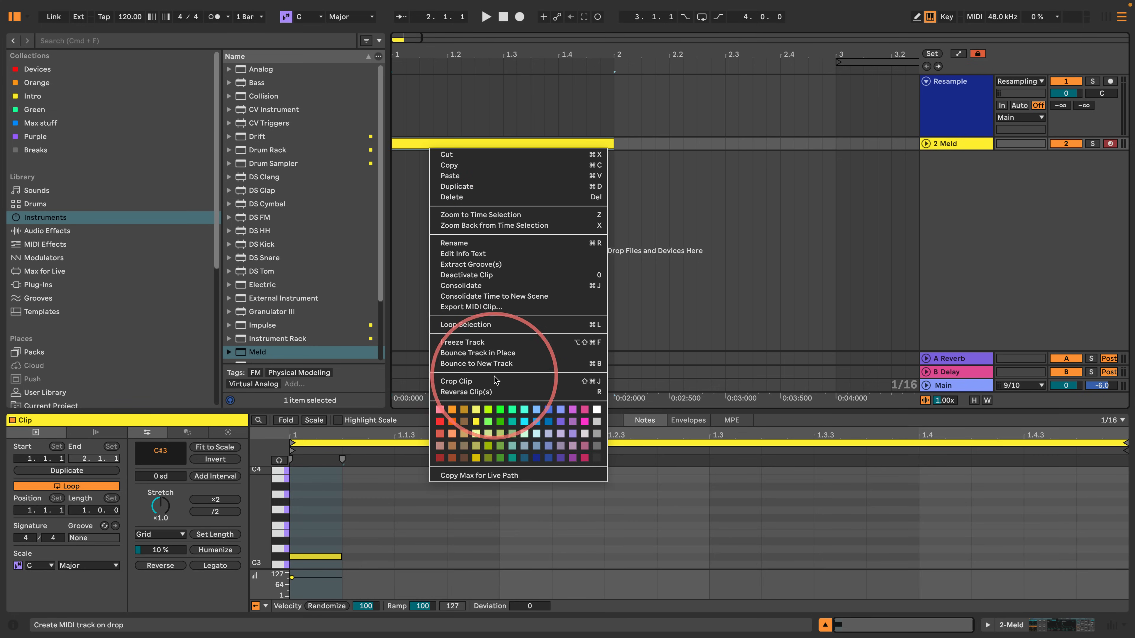
click(477, 364)
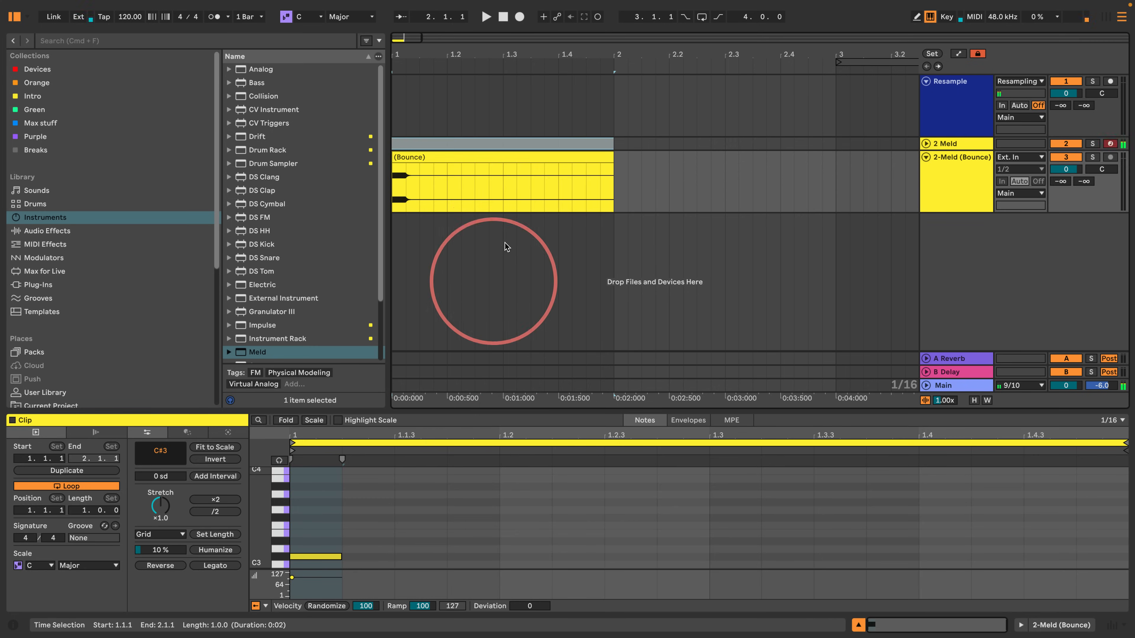
click(481, 157)
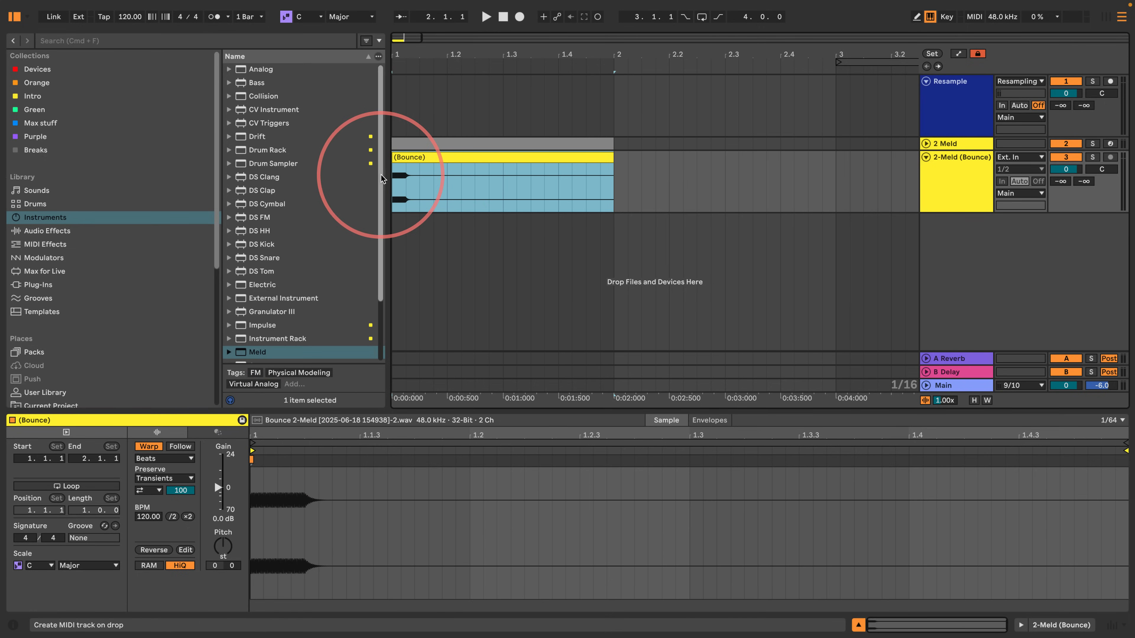
- Narrow the browser's sidebar and content list to give the arrangement more width
drag(386, 192, 355, 181)
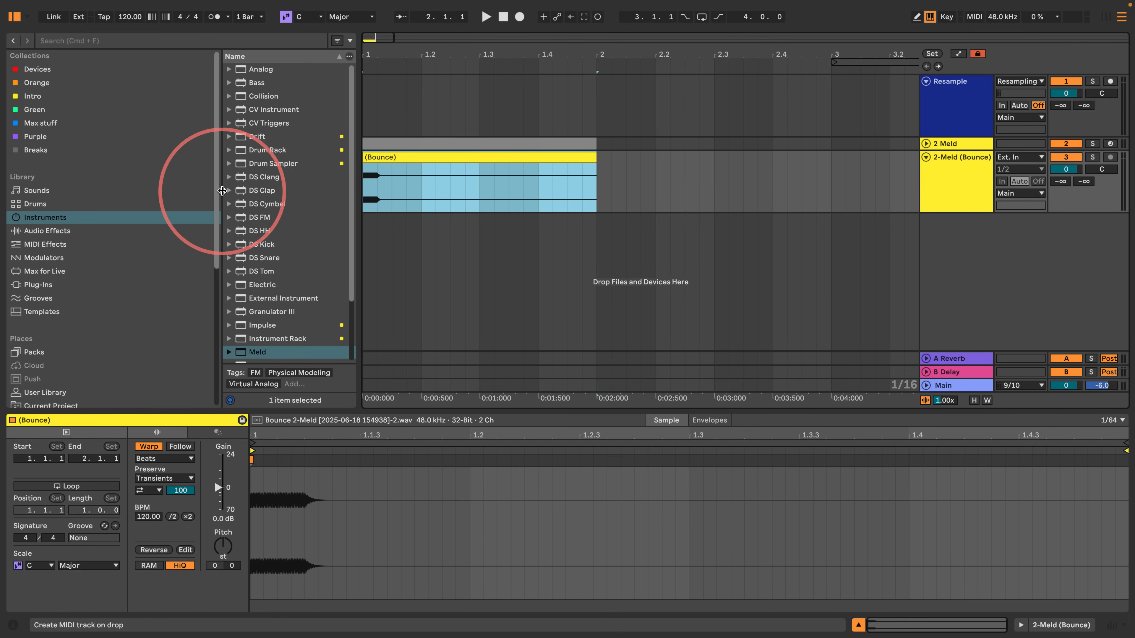
drag(219, 190, 108, 191)
drag(356, 192, 262, 199)
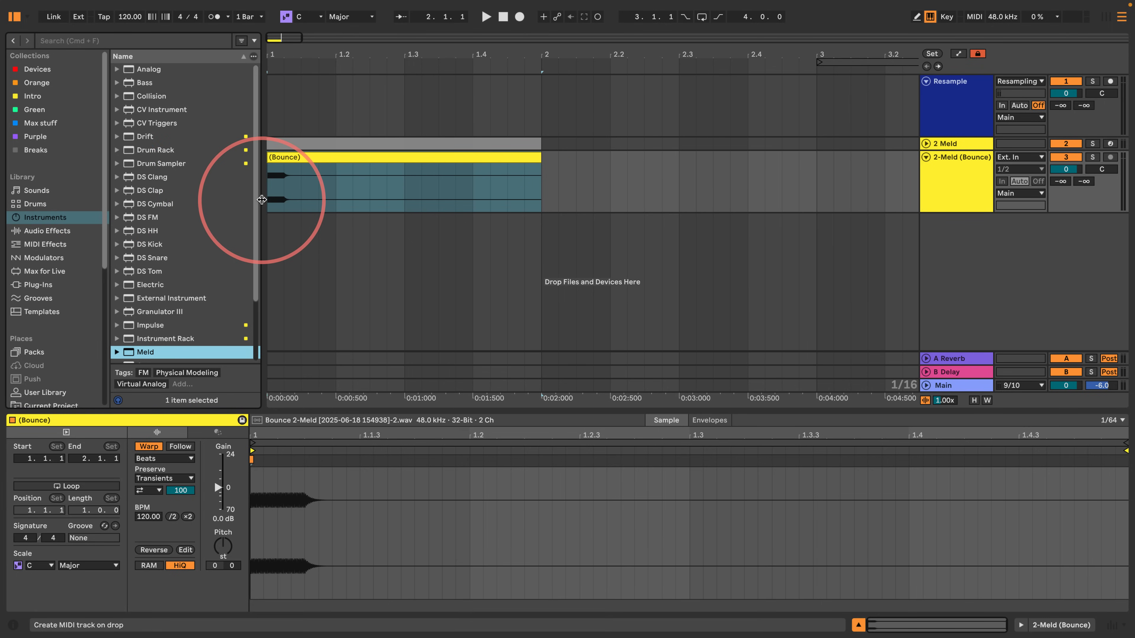
- Delete the 2 Meld track and its bounced audio track
click(944, 158)
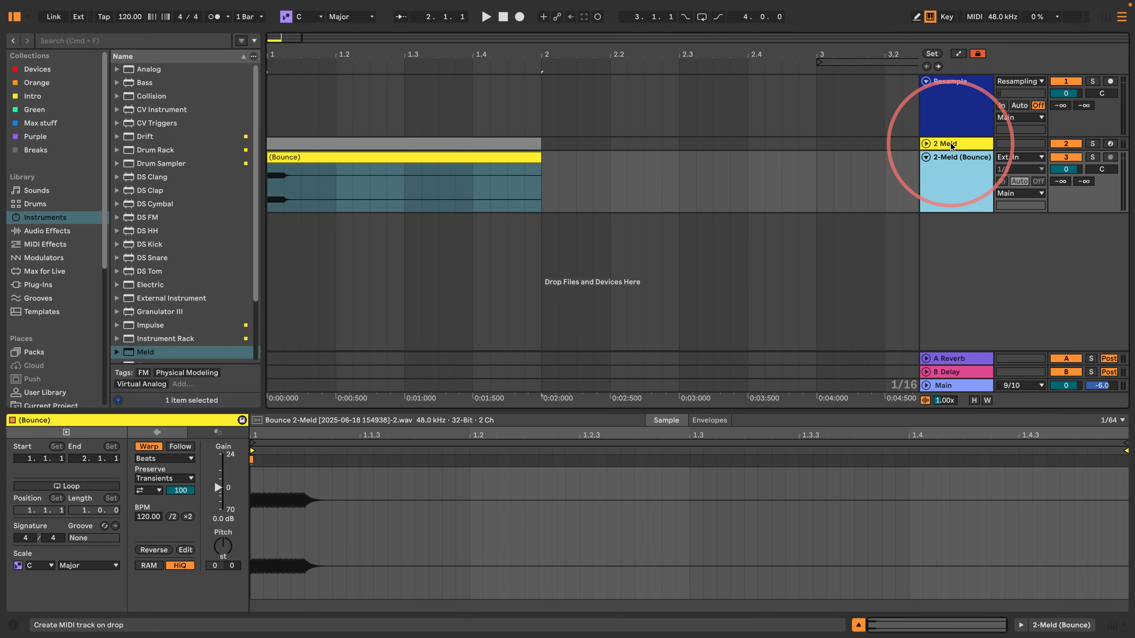
click(950, 143)
key(Delete)
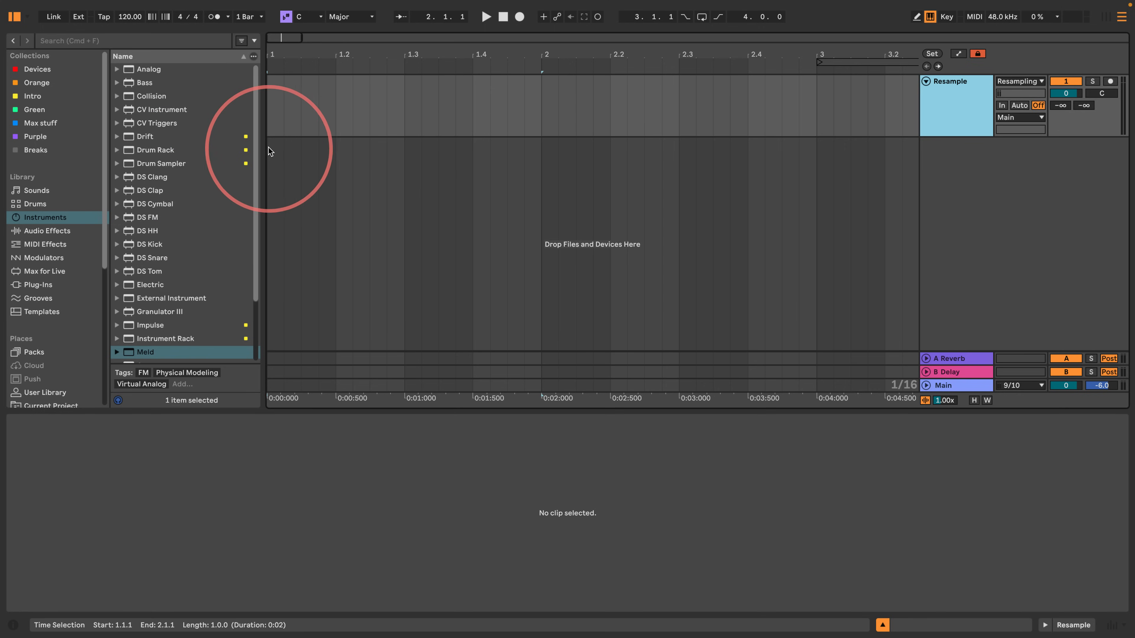
- Create a new MIDI track below Resample and insert an empty MIDI clip on it from 1.1.1 to 1.2.1
drag(271, 157, 336, 157)
click(330, 168)
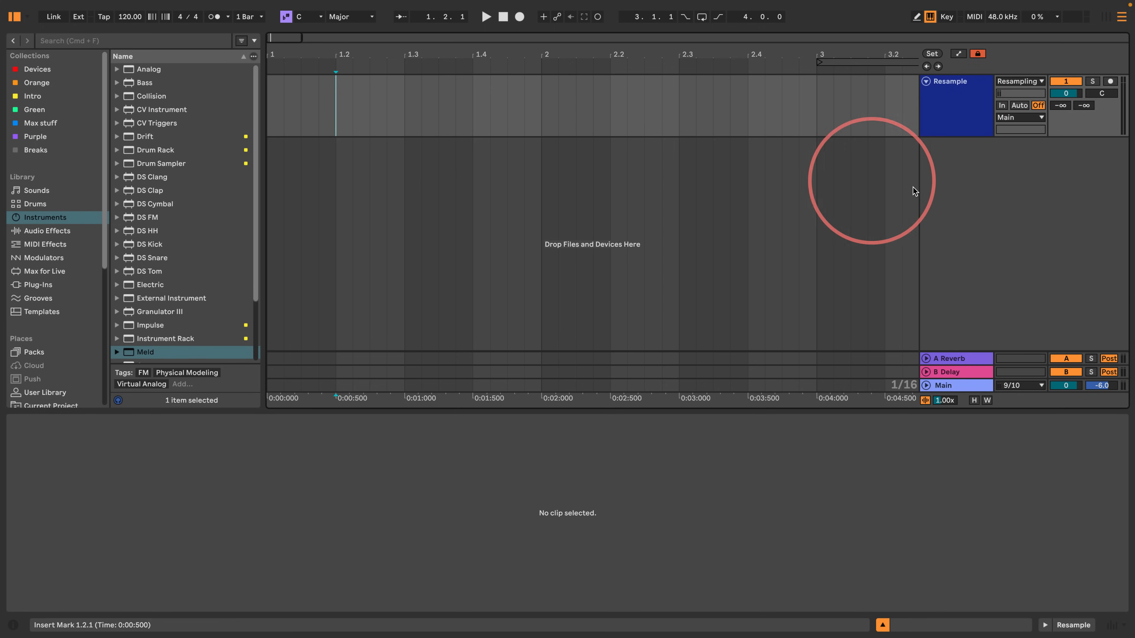
double_click(929, 186)
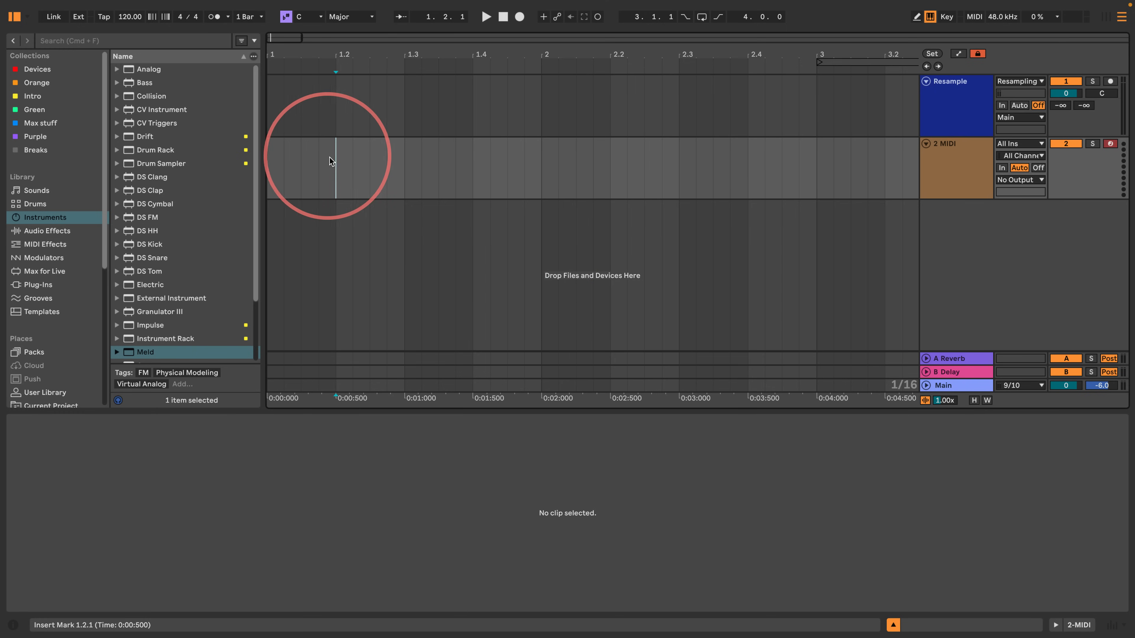
drag(325, 165, 268, 164)
right_click(299, 162)
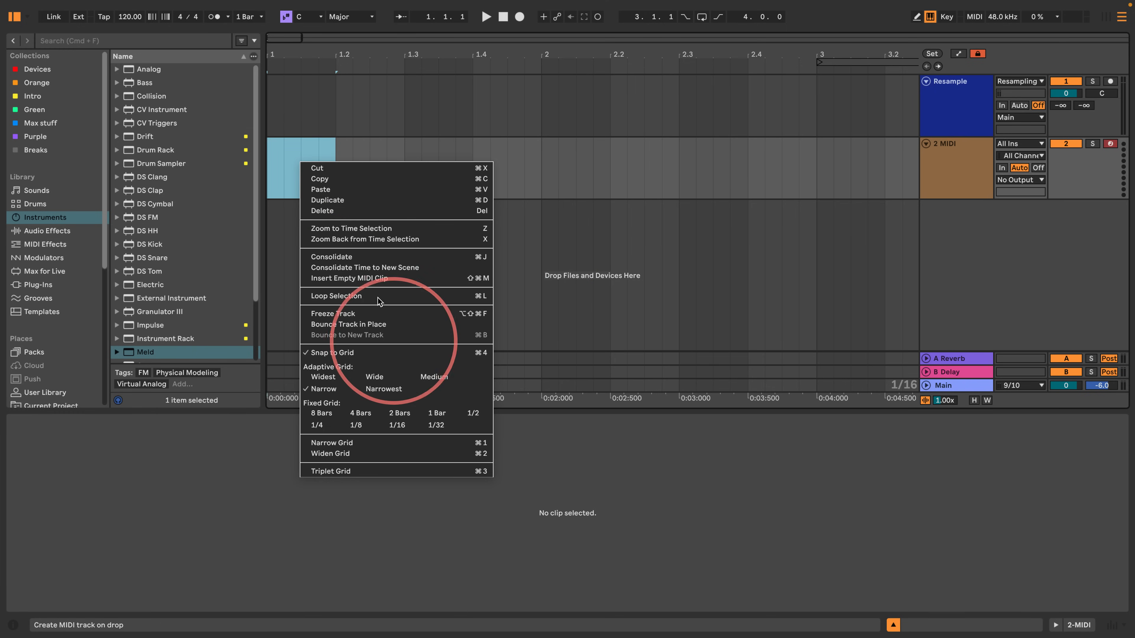
click(351, 278)
- Rename the new MIDI track as Kick
click(962, 155)
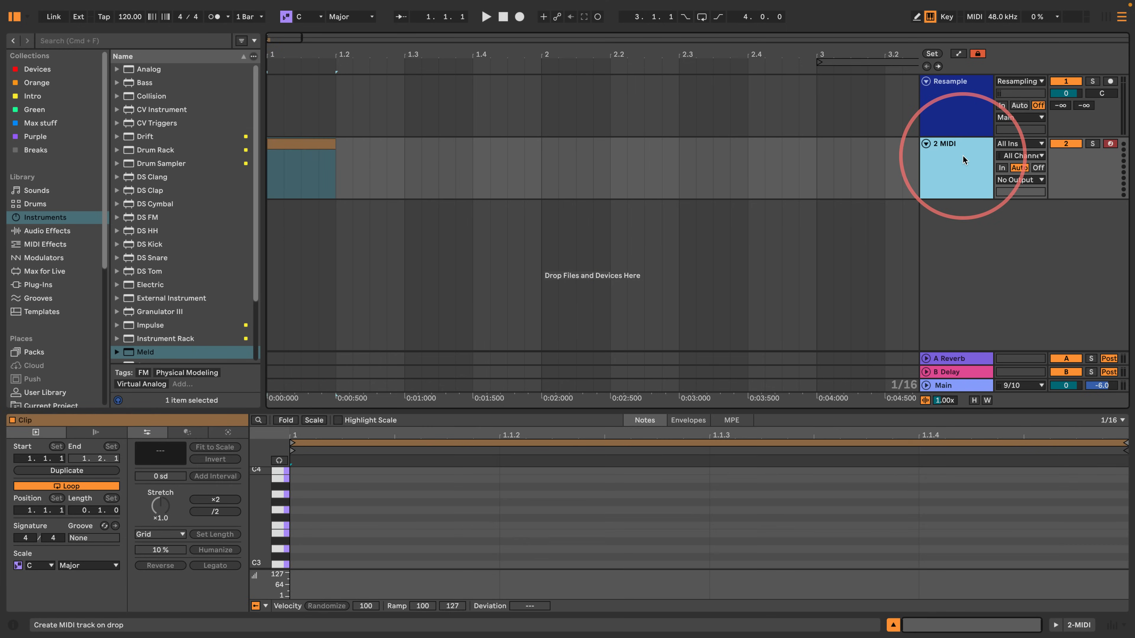
key(super+r)
text(Kick)
key(Return)
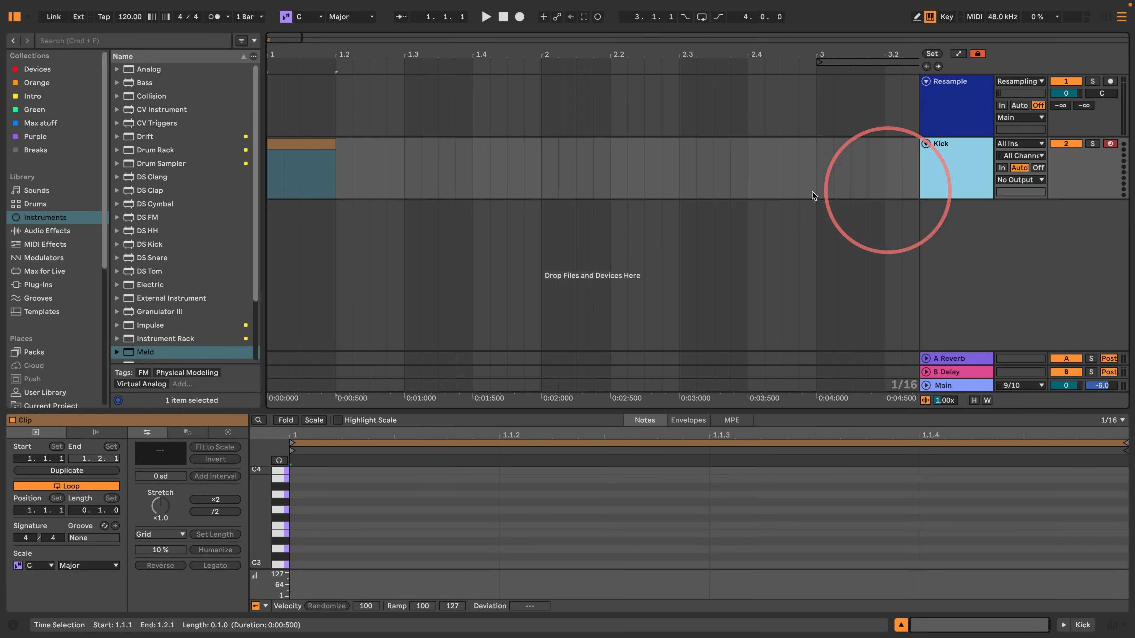
- Load Meld onto the Kick track and add a C1 sixteenth note at the start of its clip
drag(134, 353, 943, 179)
click(833, 625)
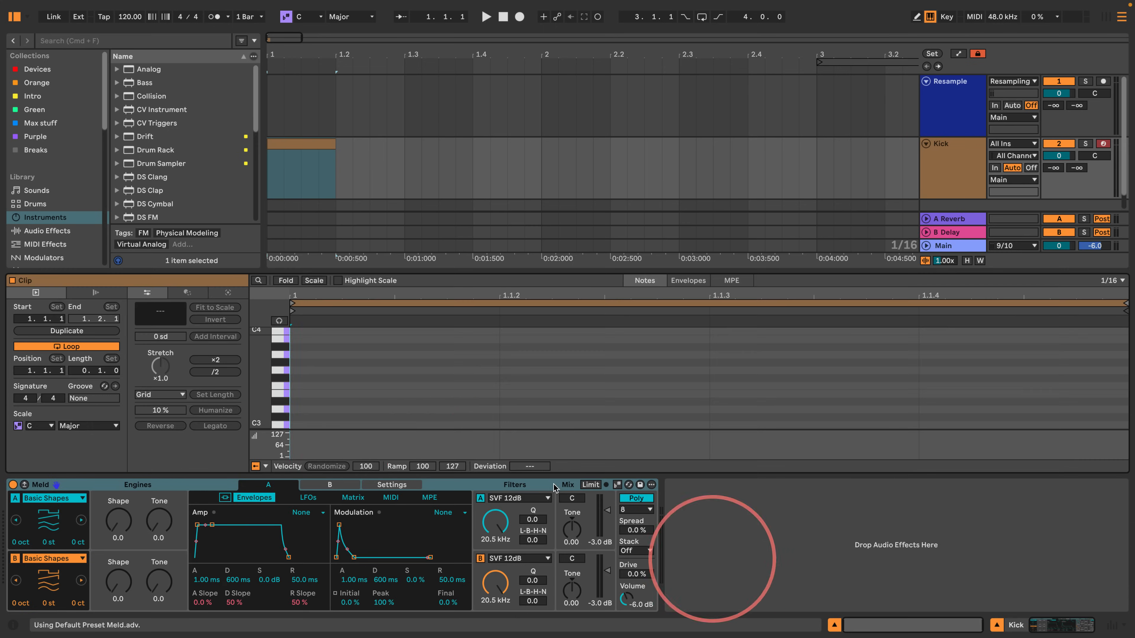
drag(270, 405, 277, 401)
double_click(296, 396)
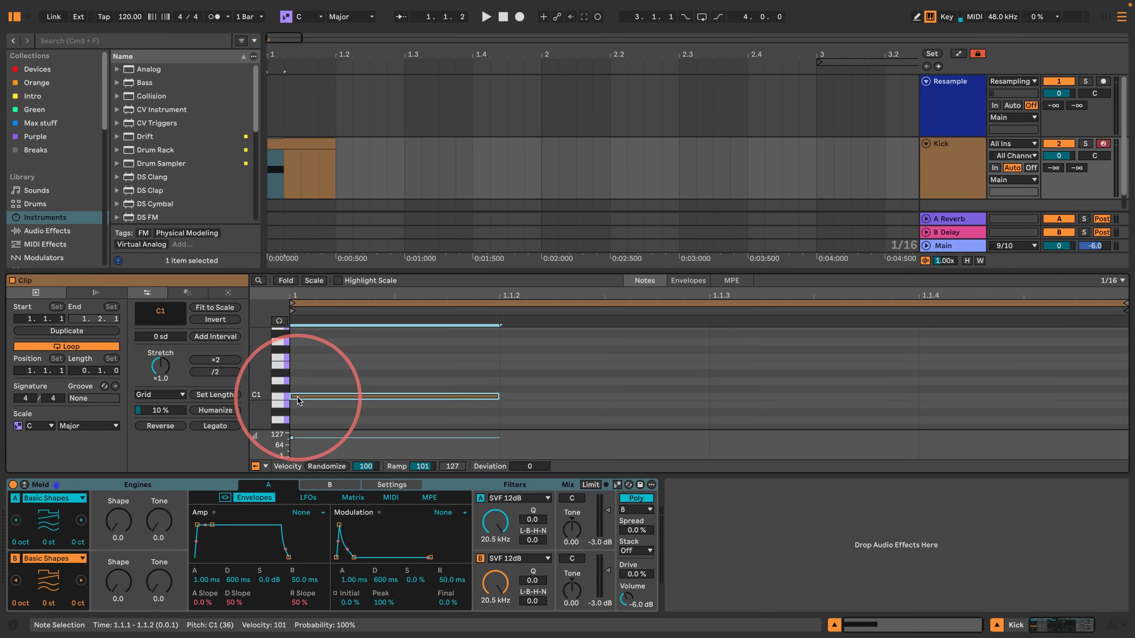
- Loop the arrangement over the one-beat Kick clip and audition it briefly
click(311, 154)
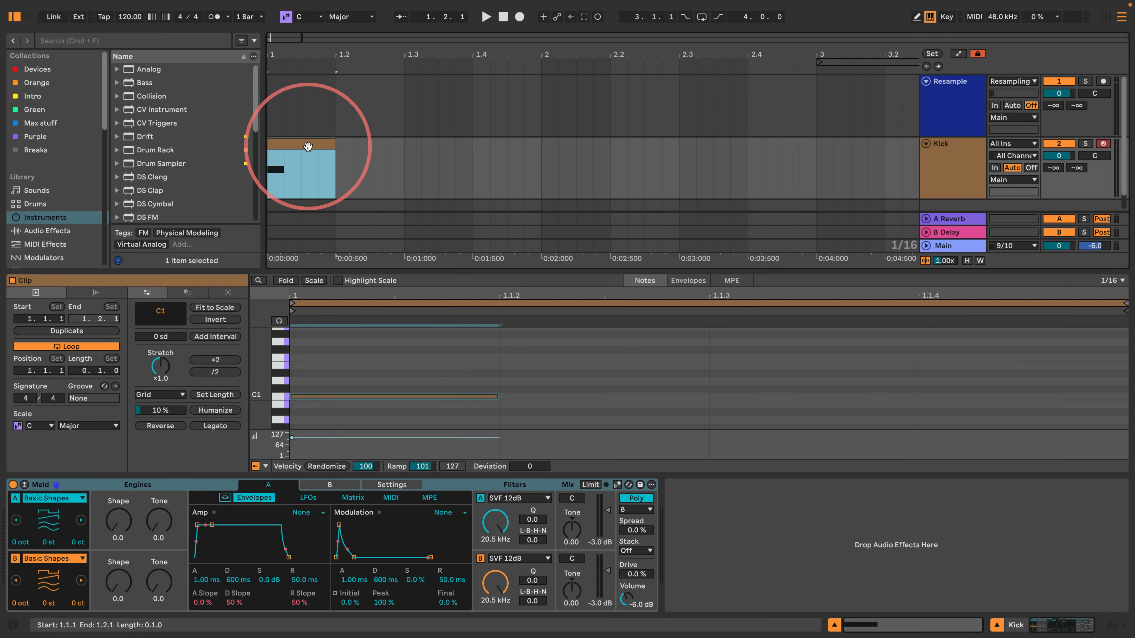
key(super+l)
key(space)
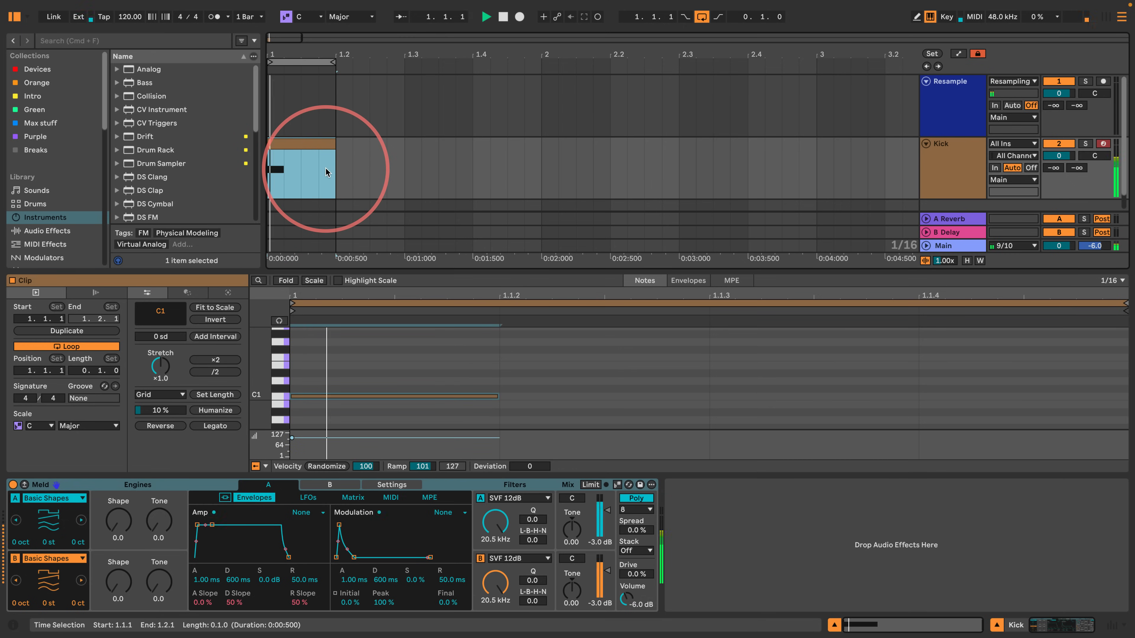
key(space)
- Turn off Meld's engine B and set engine A to Tarp
click(15, 559)
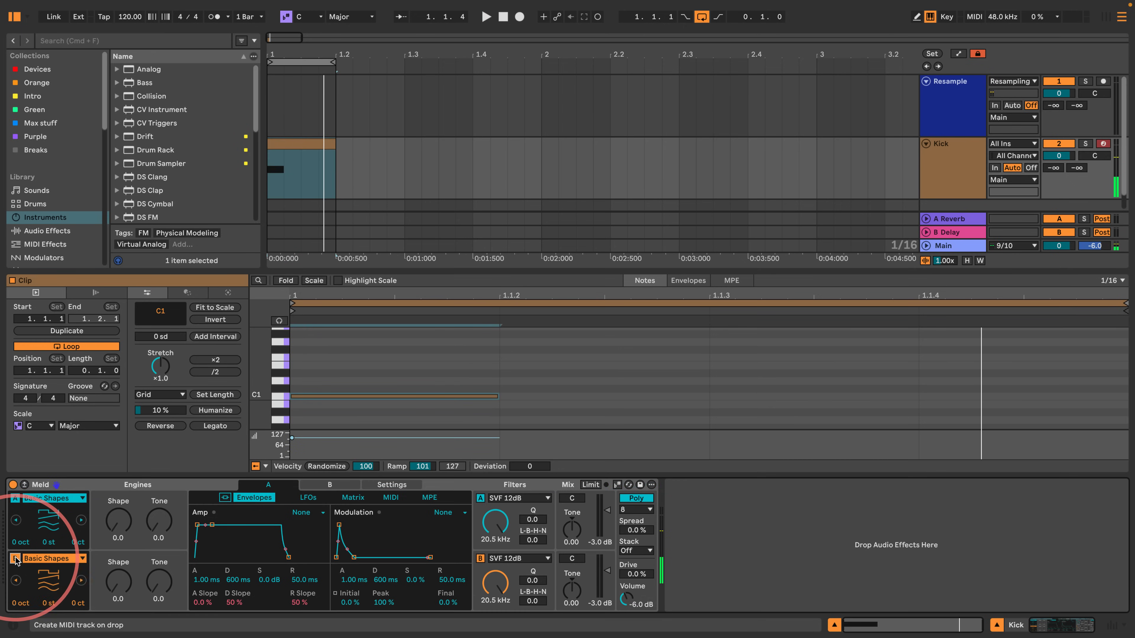
click(53, 498)
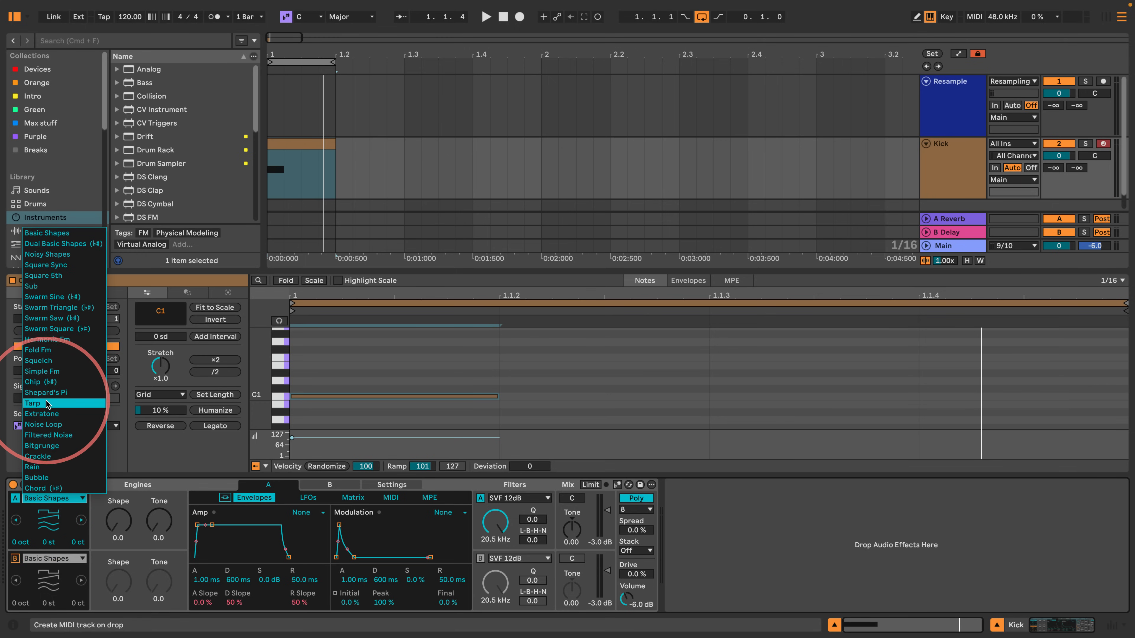
click(33, 447)
- During playback, set engine A's Decay to 62.7 and Tone to 70.6, and its amp envelope to 2.67 s decay, -∞ dB sustain and 100% decay slope
key(space)
drag(114, 532, 161, 528)
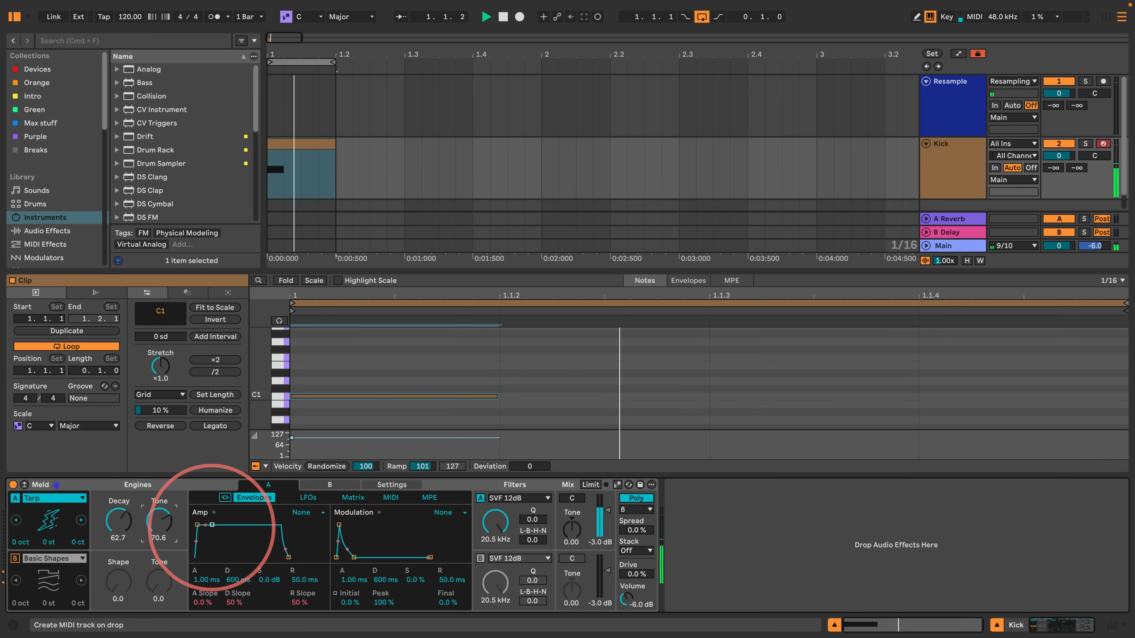
drag(212, 525, 209, 557)
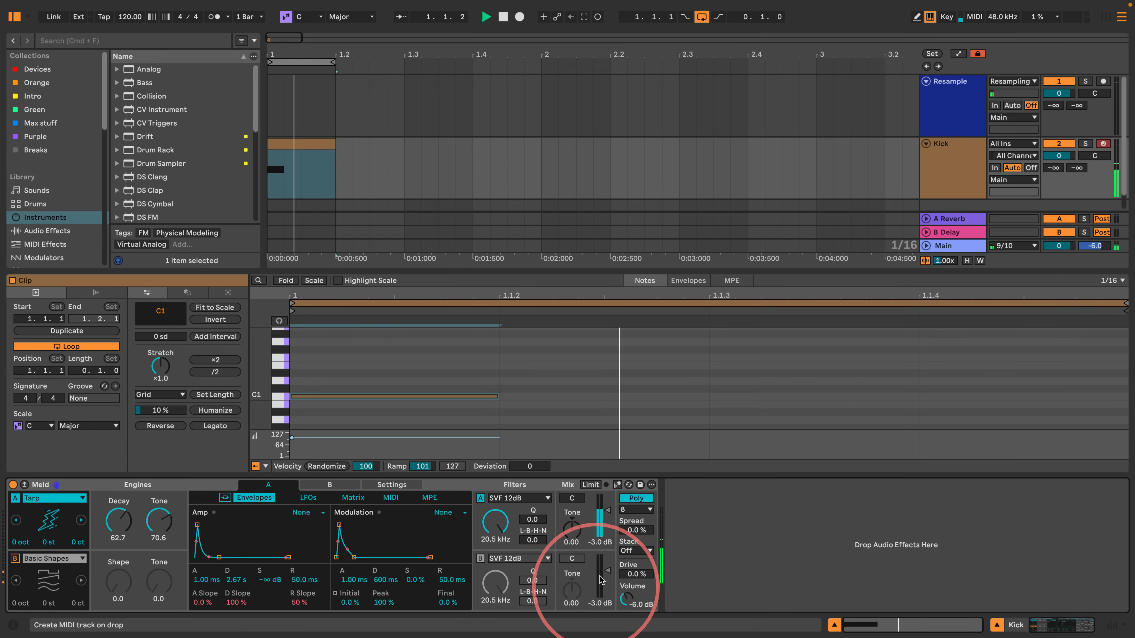
- Set Meld's Drive to 61%, and engine A's Decay to 78.6 and Tone to 54.8
drag(636, 574, 636, 568)
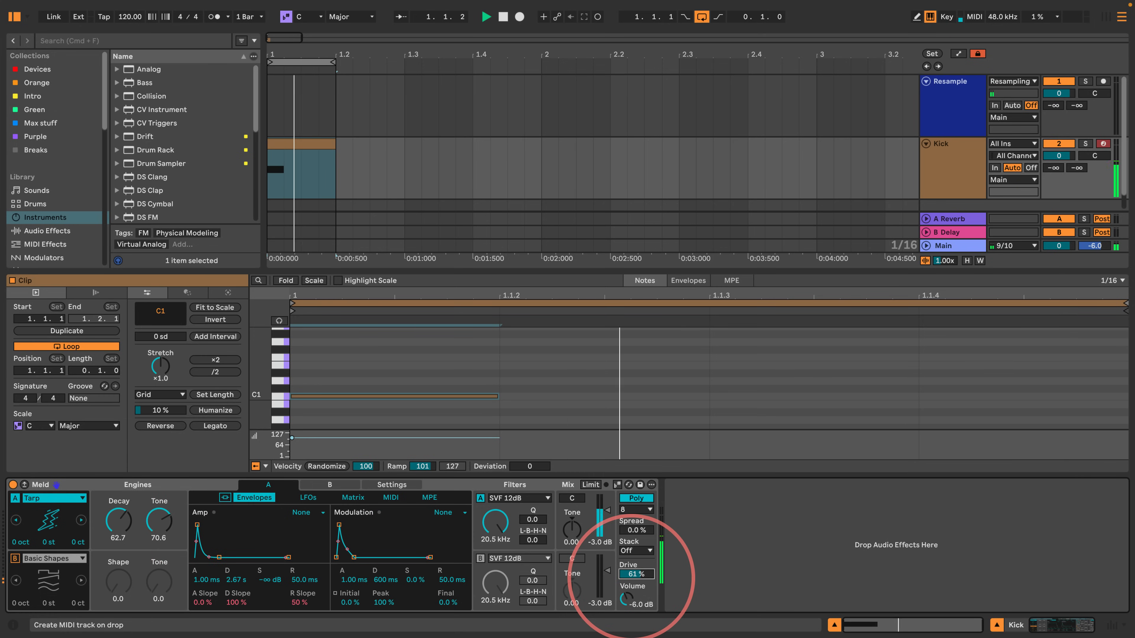
drag(118, 531, 148, 532)
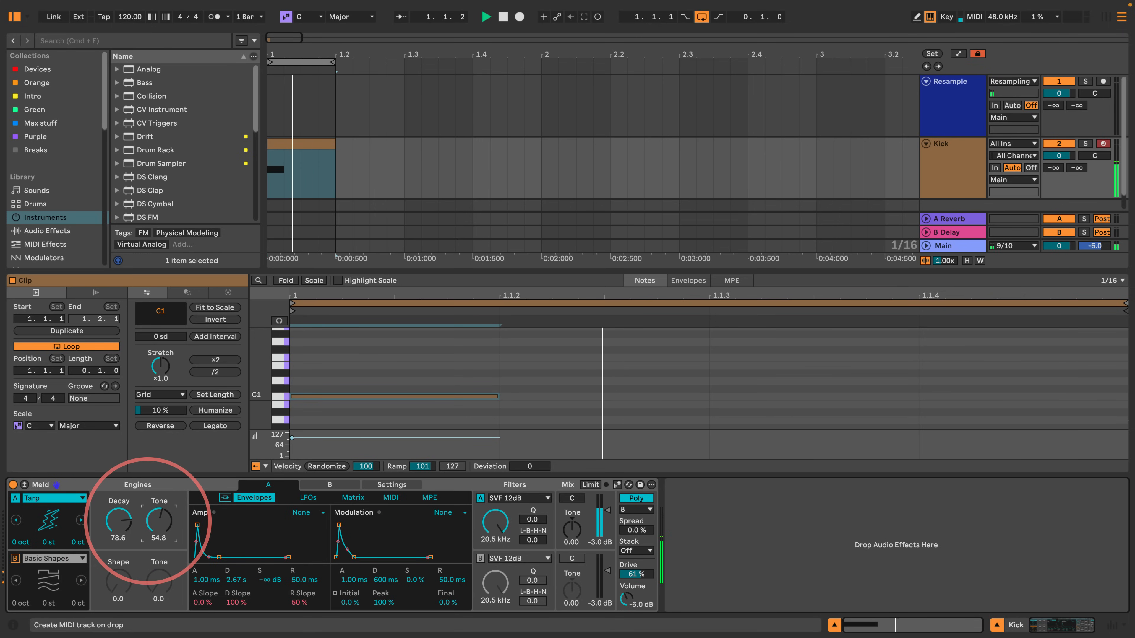
- Set engine A's amp envelope decay to 860 ms and release to 17.1 ms, and switch Meld's voice mode to Mono
drag(236, 577, 296, 578)
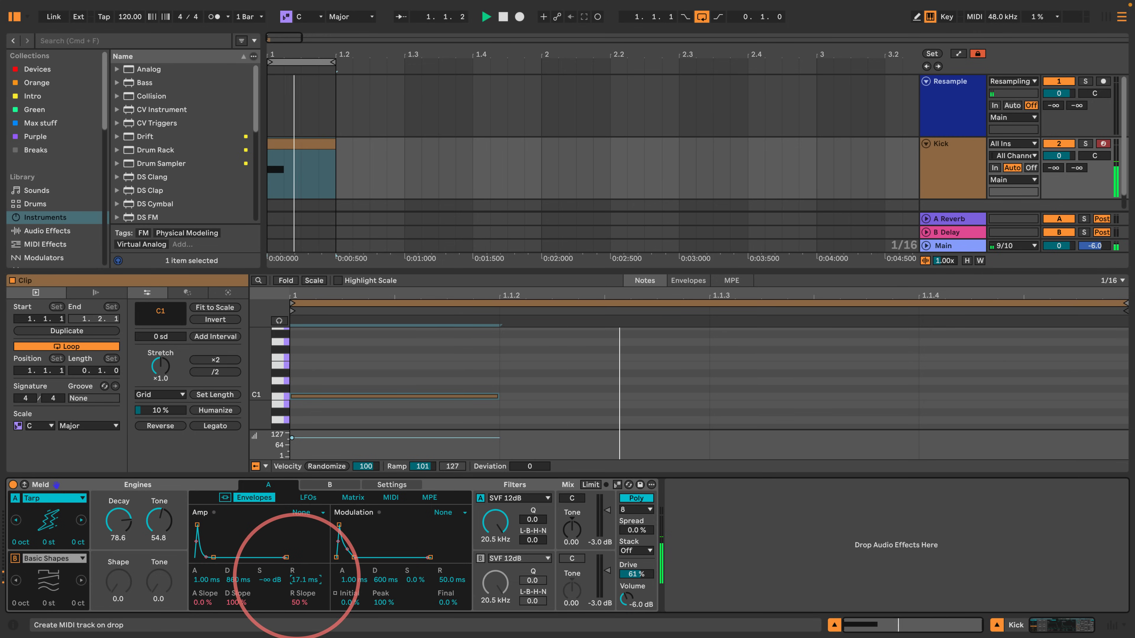
key(space)
scroll(410, 176, down, 2)
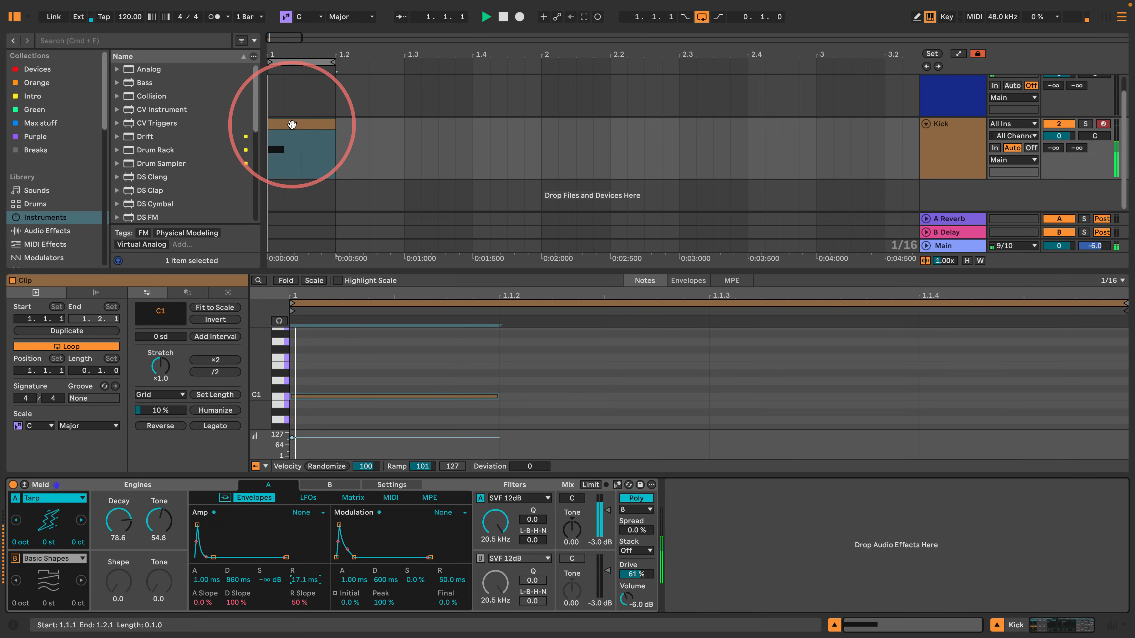
click(637, 498)
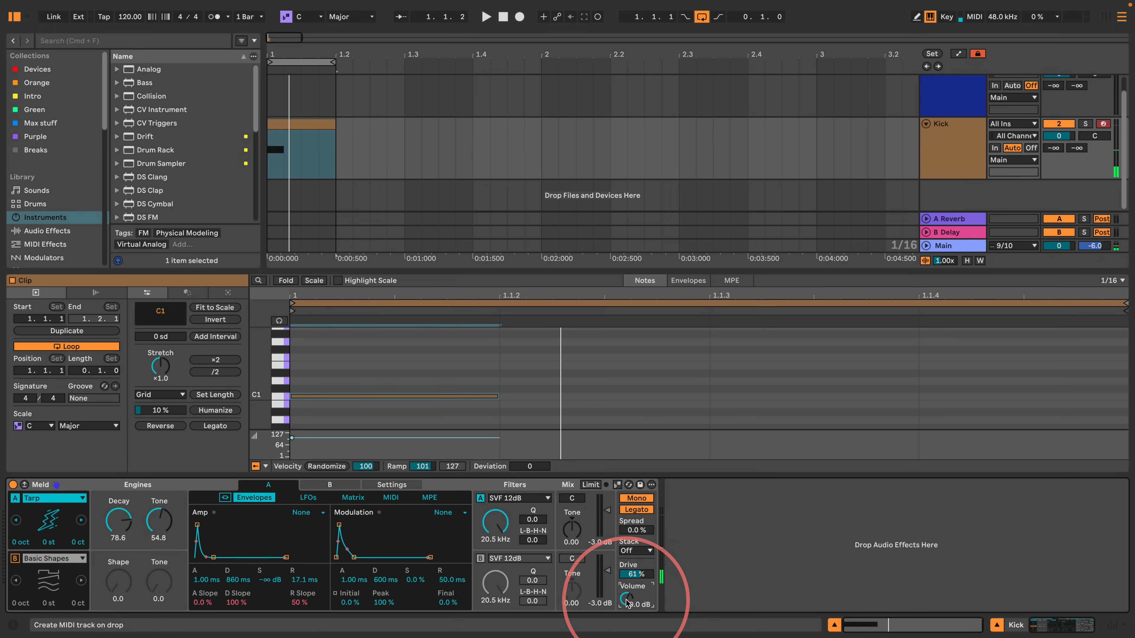
- Stop playback, bounce the Kick MIDI clip to a new track, and open the bounced audio clip
key(space)
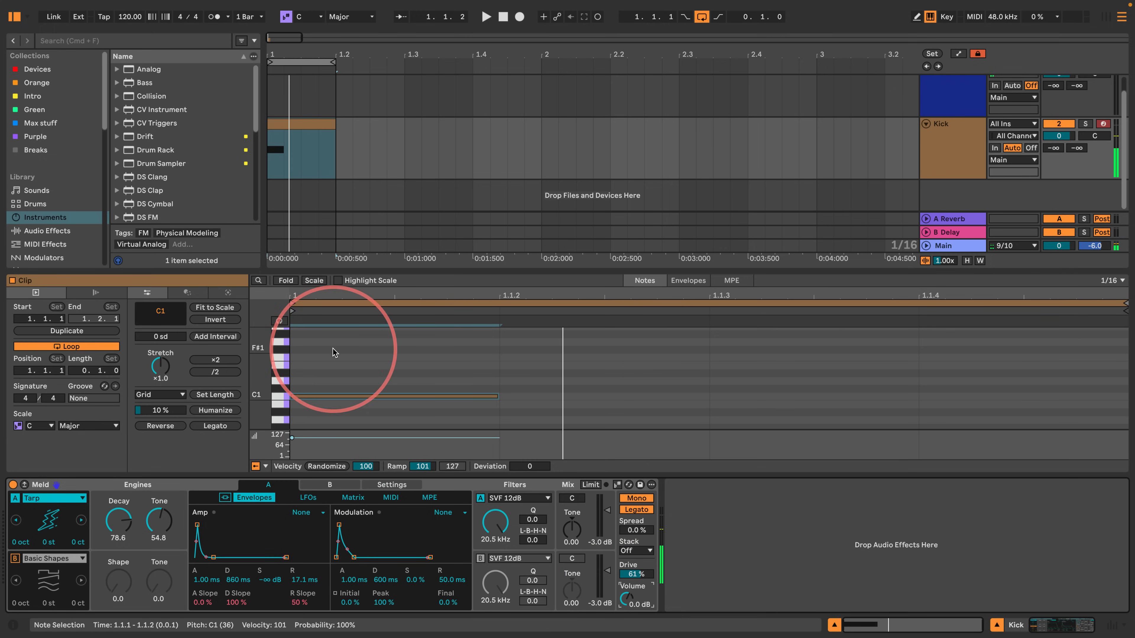
click(301, 128)
right_click(300, 127)
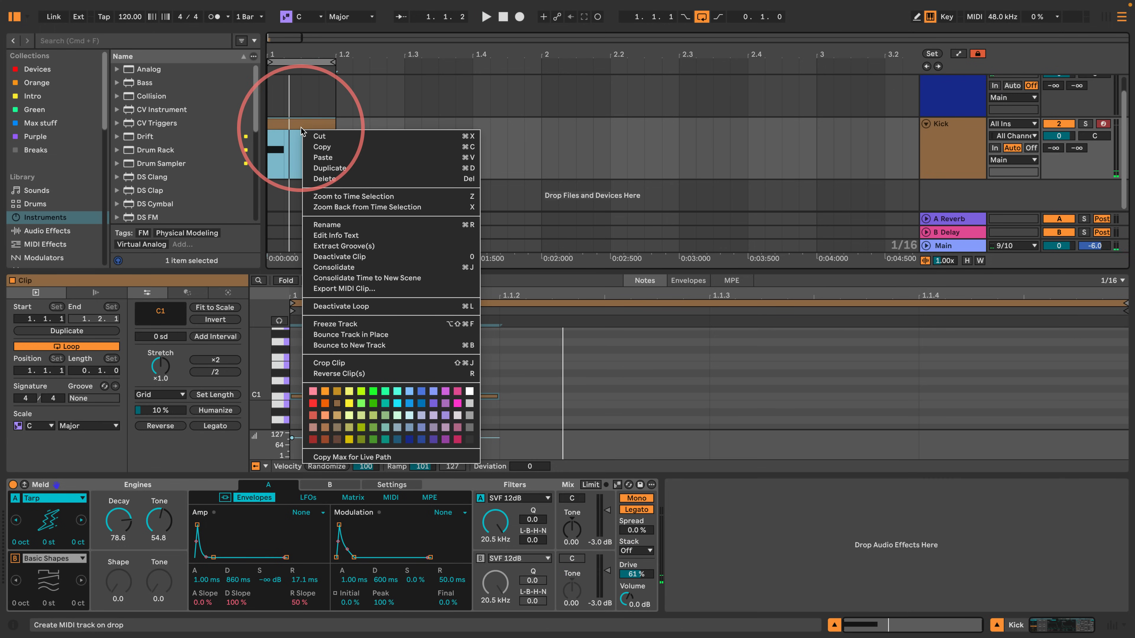
click(345, 344)
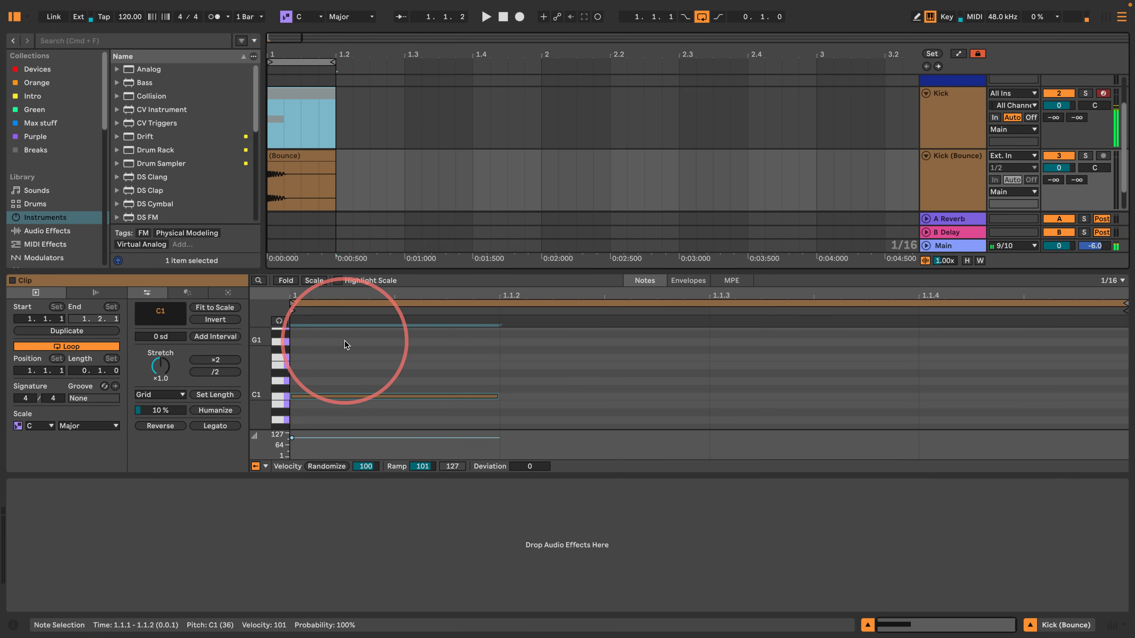
click(303, 157)
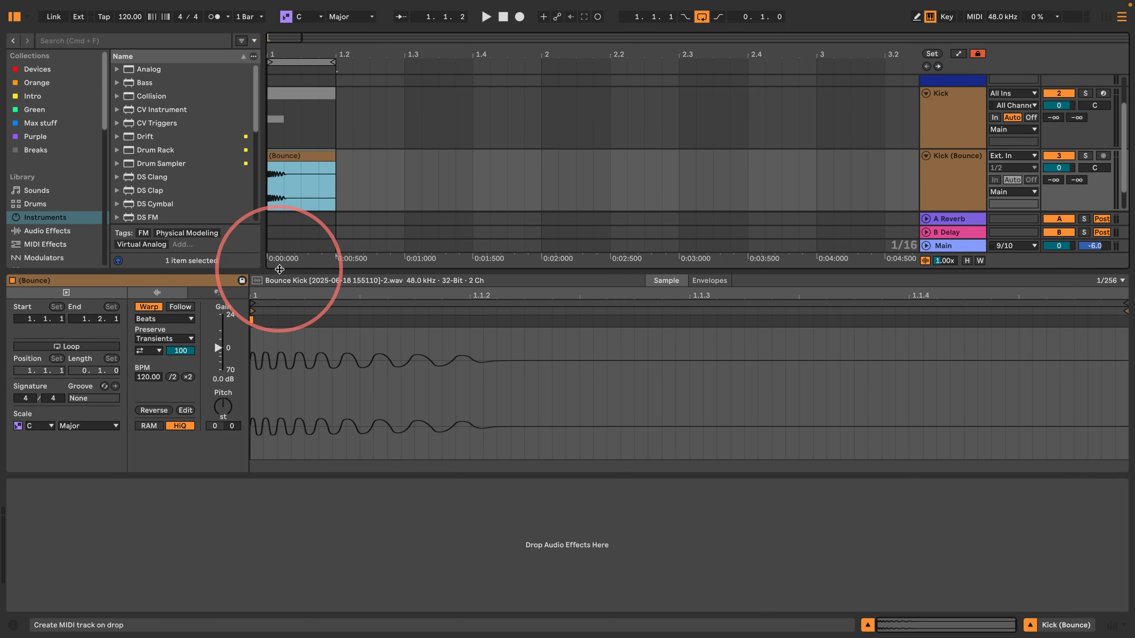
- Create a MIDI track below the bounced kick, rename it Snare, and load Collision on it
scroll(960, 144, down, 2)
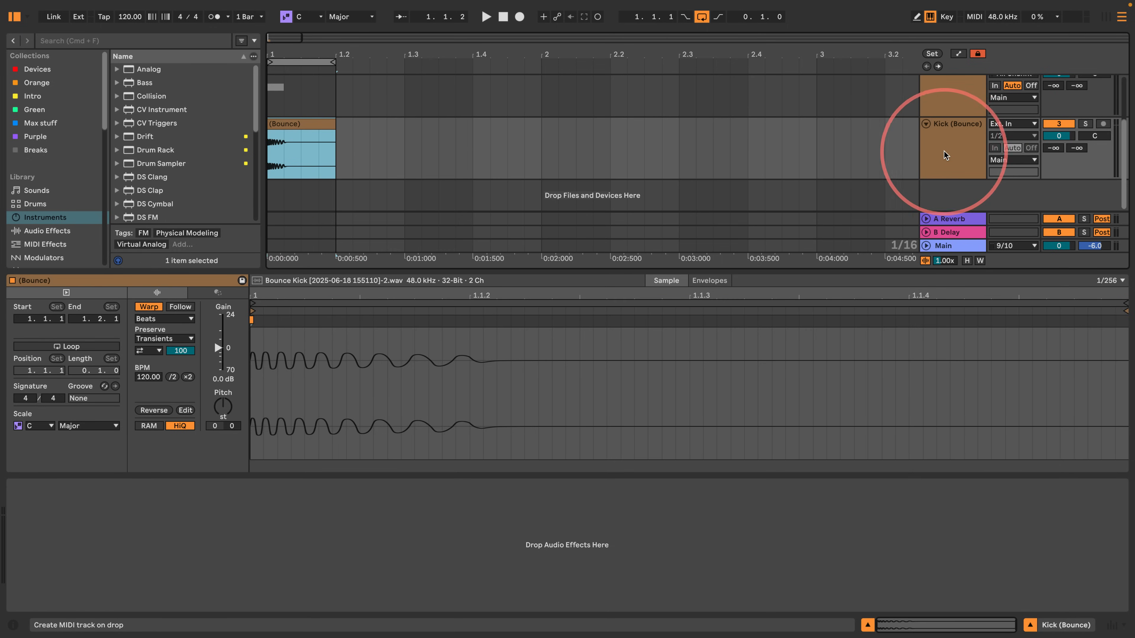
double_click(947, 197)
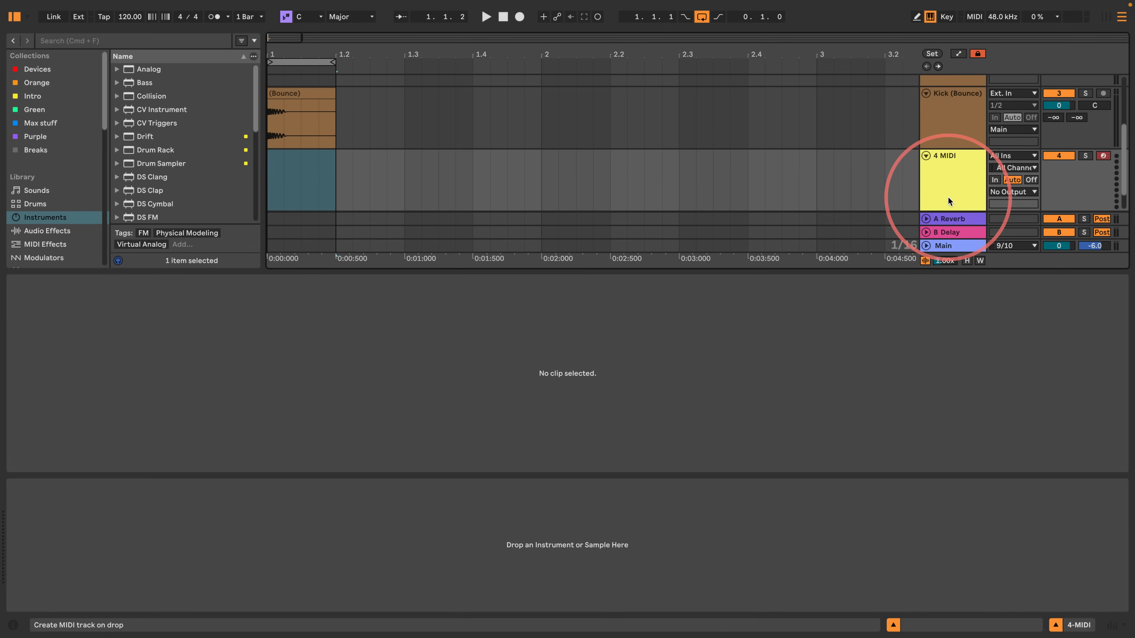
key(super+r)
text(Snare)
key(Return)
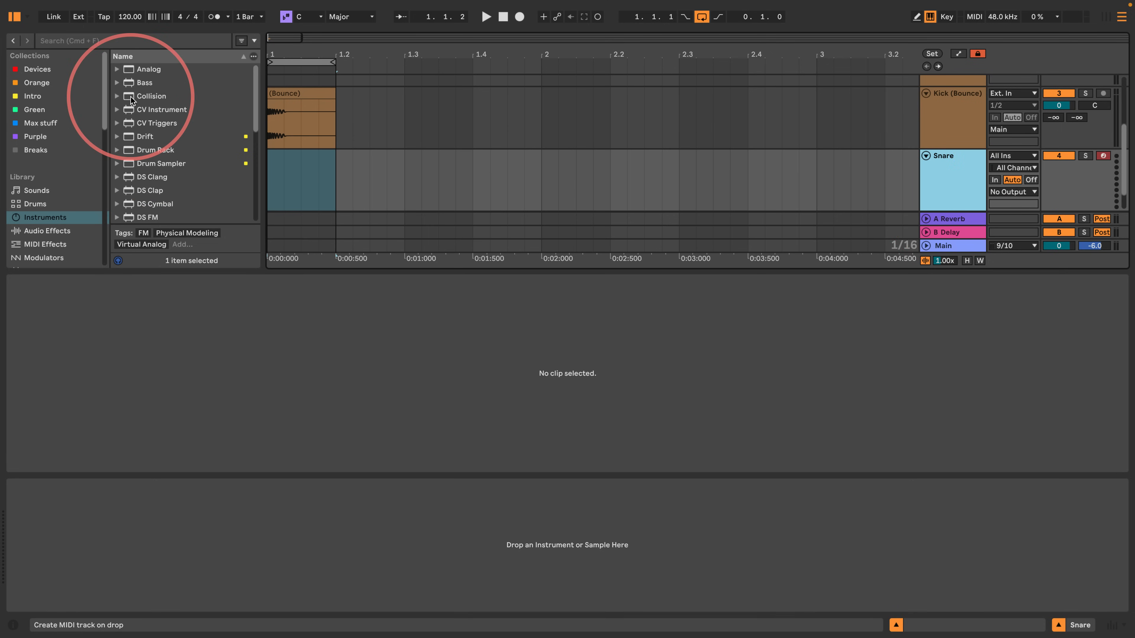
drag(152, 96, 268, 170)
- Insert an empty one-beat MIDI clip at 1.1.1 on the Snare track and draw a 1/16 C2 note at its start
click(268, 171)
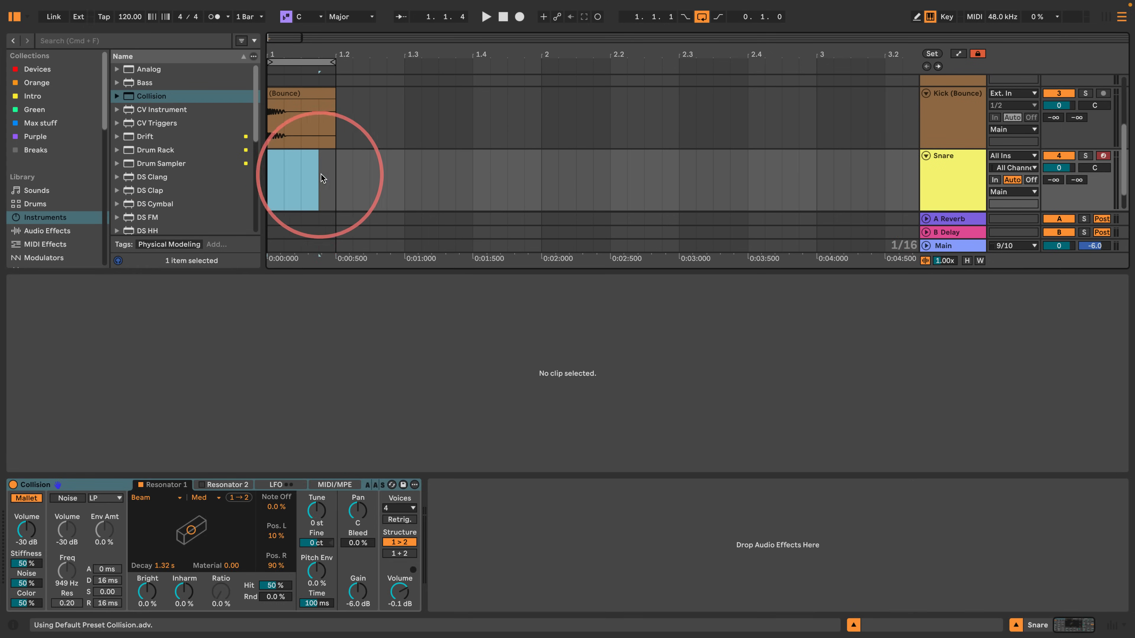
right_click(291, 178)
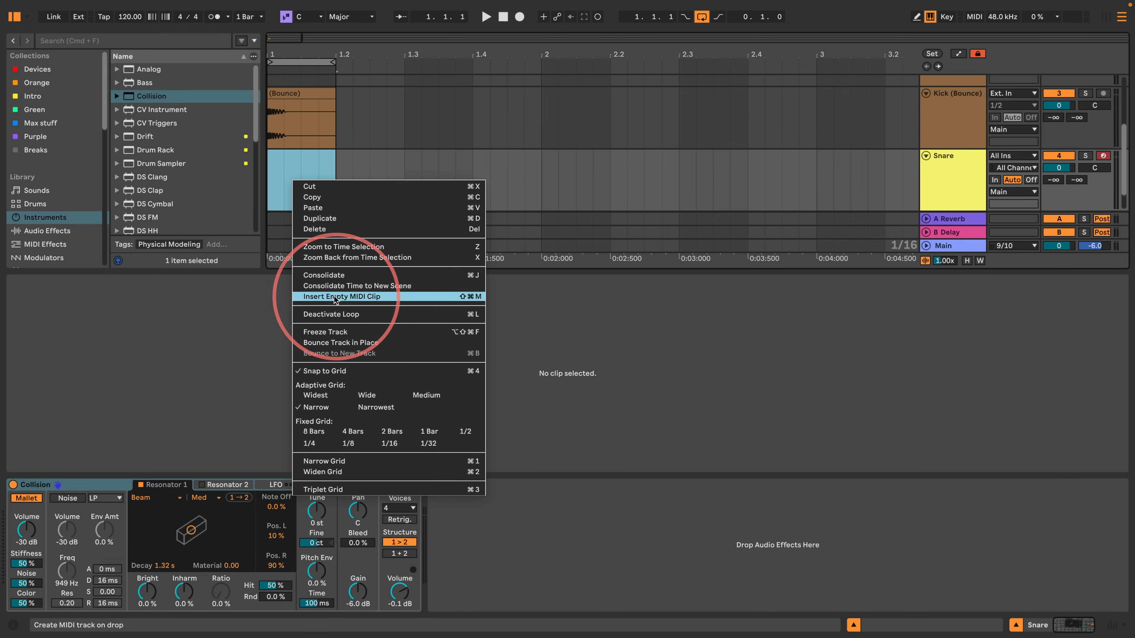
click(359, 297)
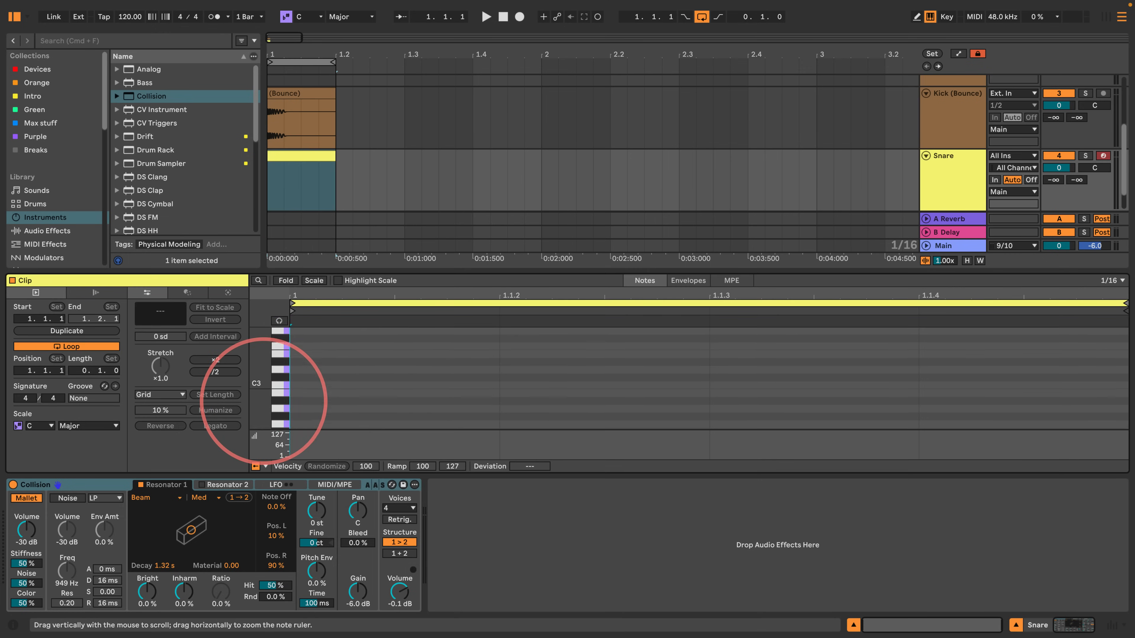
mouse_move(264, 400)
mouse_down()
mouse_move(263, 386)
mouse_move(312, 404)
mouse_move(500, 405)
mouse_up()
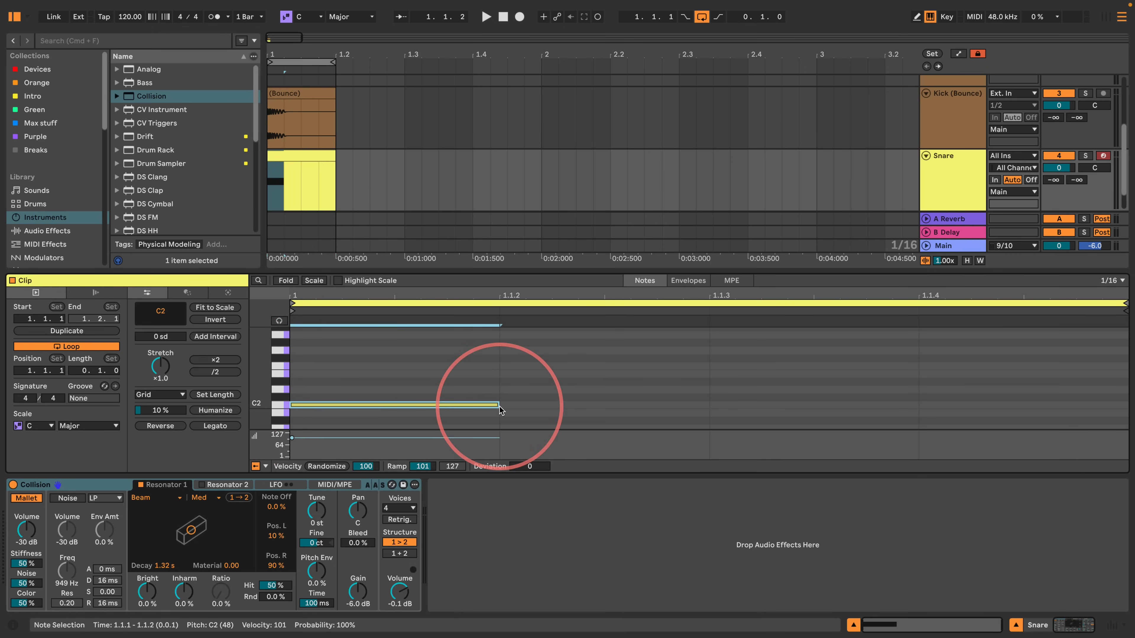
- Solo the Snare track and set Collision's Resonator 1 to Membrane, with +10 st tune, 35% pitch envelope and 25 ms envelope time
click(1085, 156)
key(space)
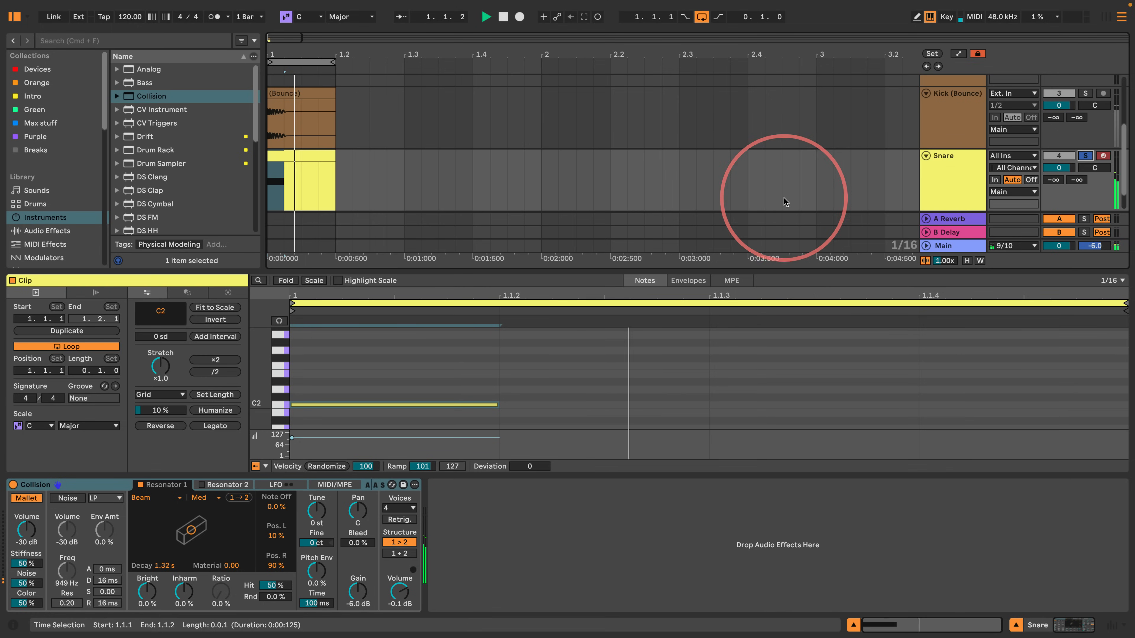
key(space)
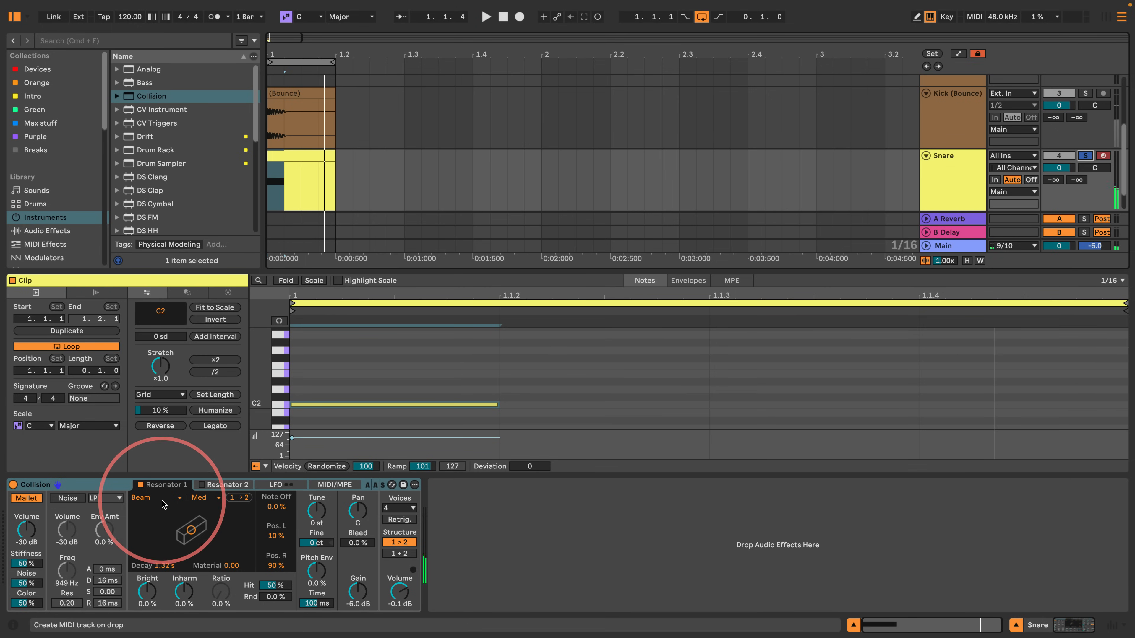
click(152, 497)
click(150, 540)
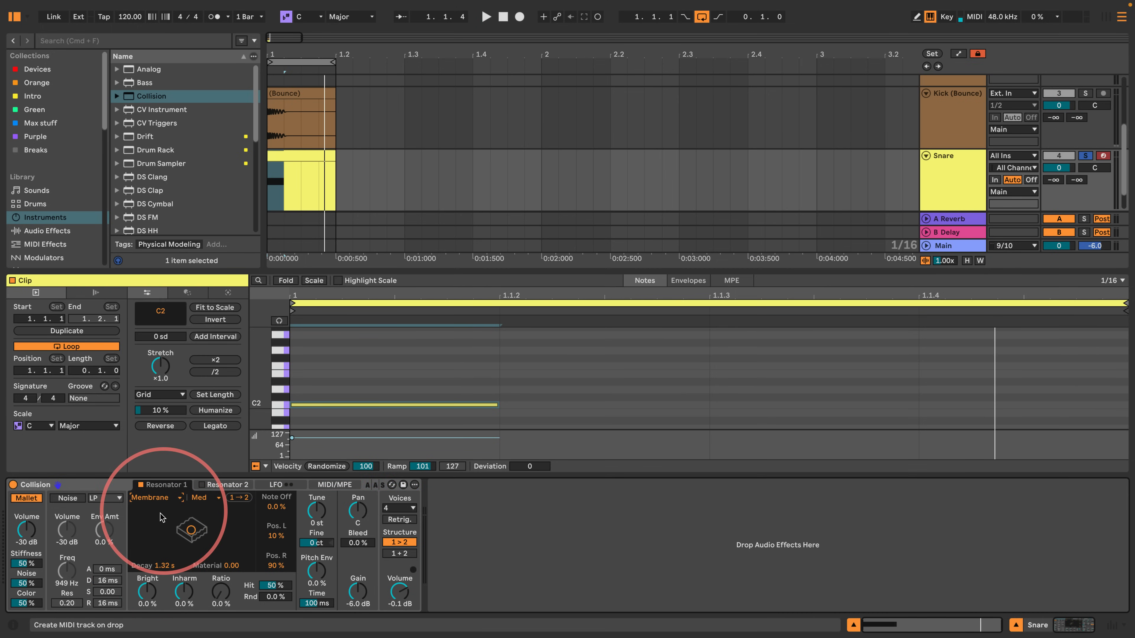
key(space)
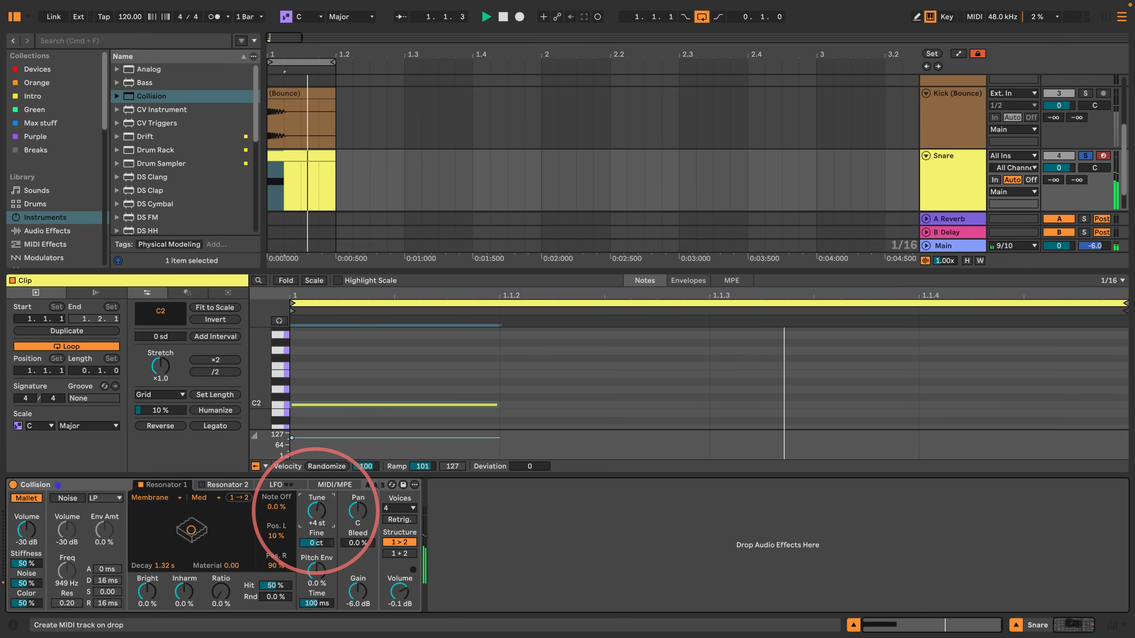
mouse_move(325, 586)
mouse_down()
mouse_move(329, 570)
mouse_move(317, 574)
mouse_up()
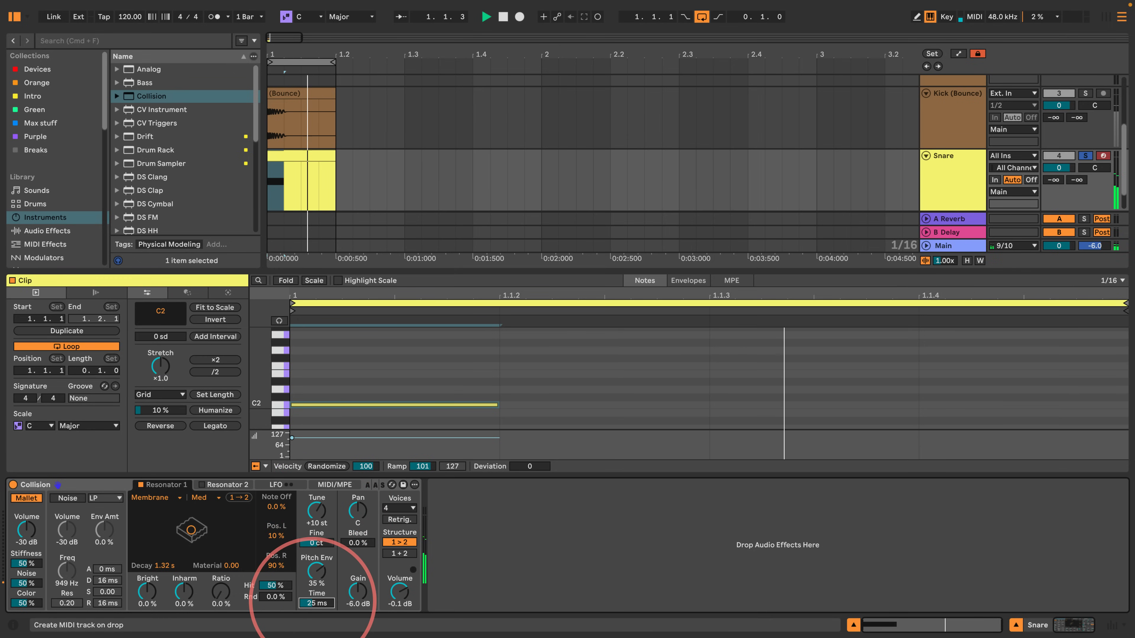
- Turn on Resonator 2 as Membrane with -3 st tune and 475 ms decay, and set Resonator 1's decay to 753 ms and envelope time to 12 ms
click(225, 485)
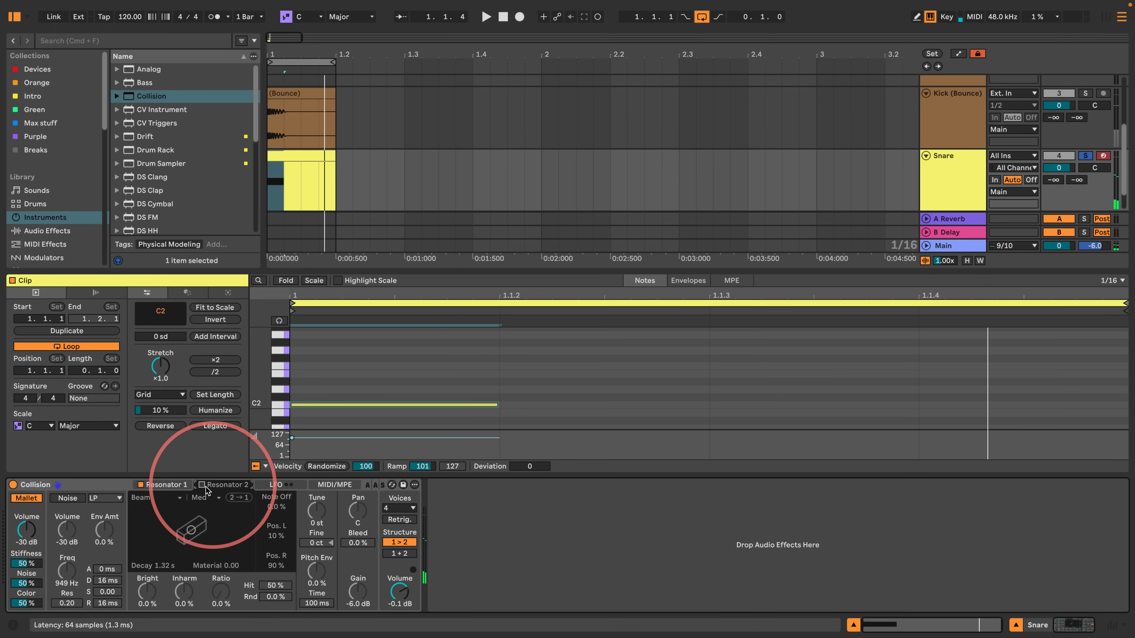
click(202, 485)
click(152, 497)
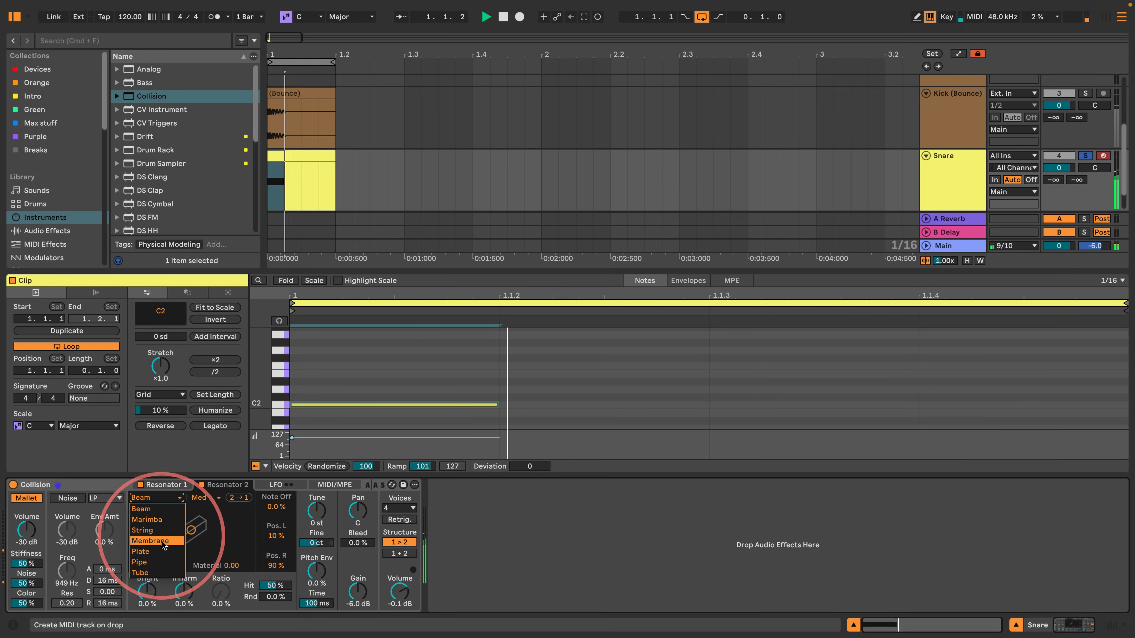
click(161, 538)
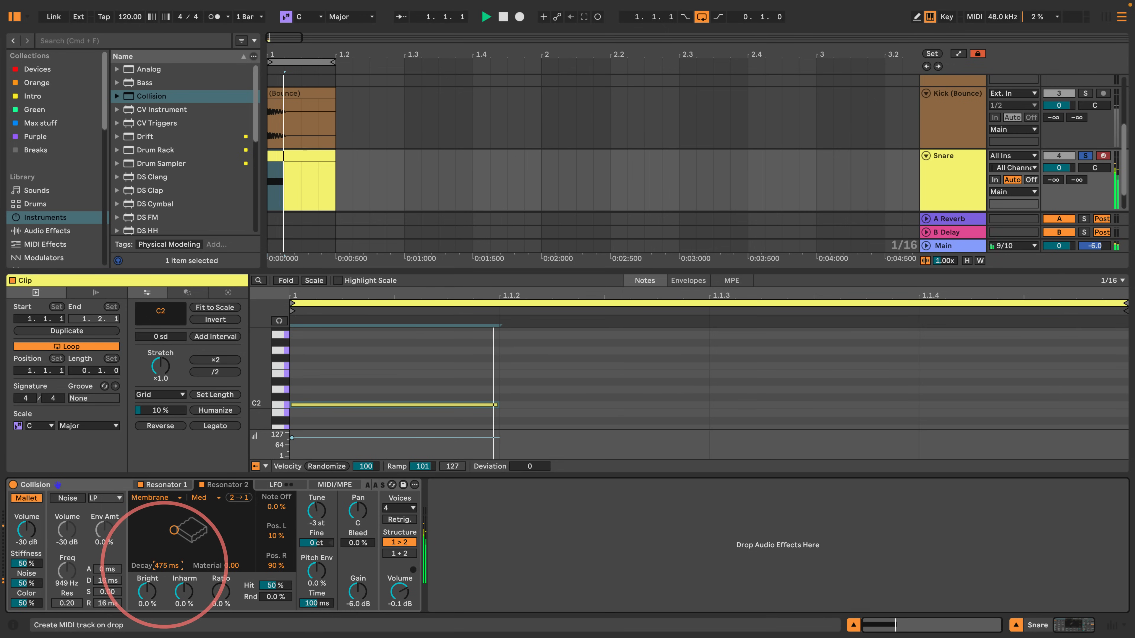
click(163, 484)
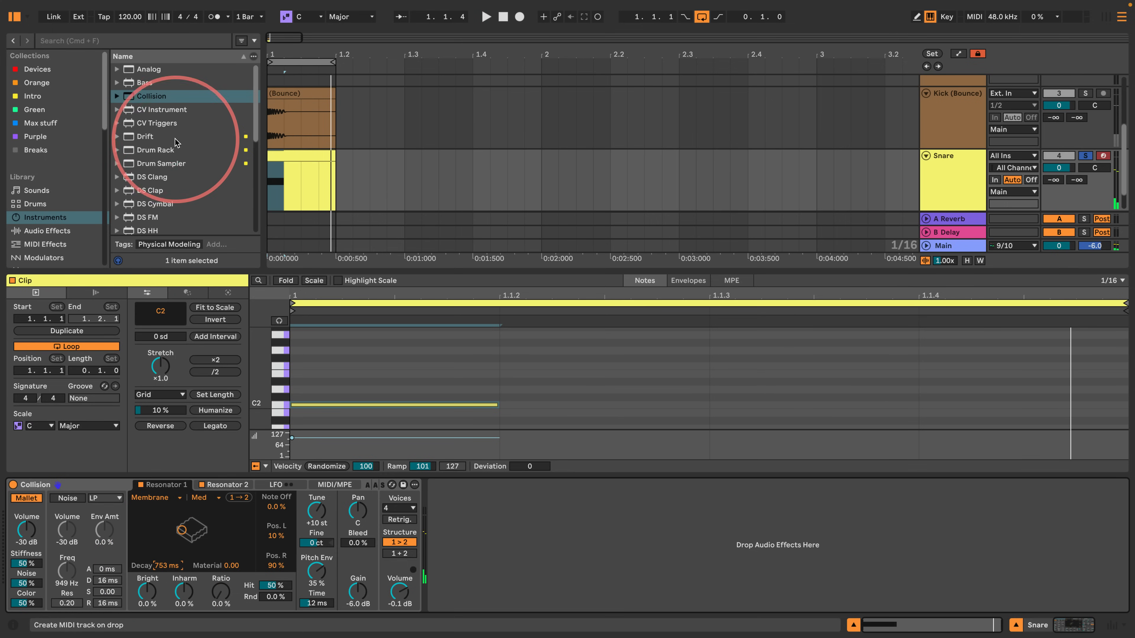
- Add Erosion after Collision in Noise mode with frequency 2.58 kHz, width 2.50 and amount 200, and play the result
scroll(169, 134, down, 3)
click(40, 231)
scroll(127, 180, down, 6)
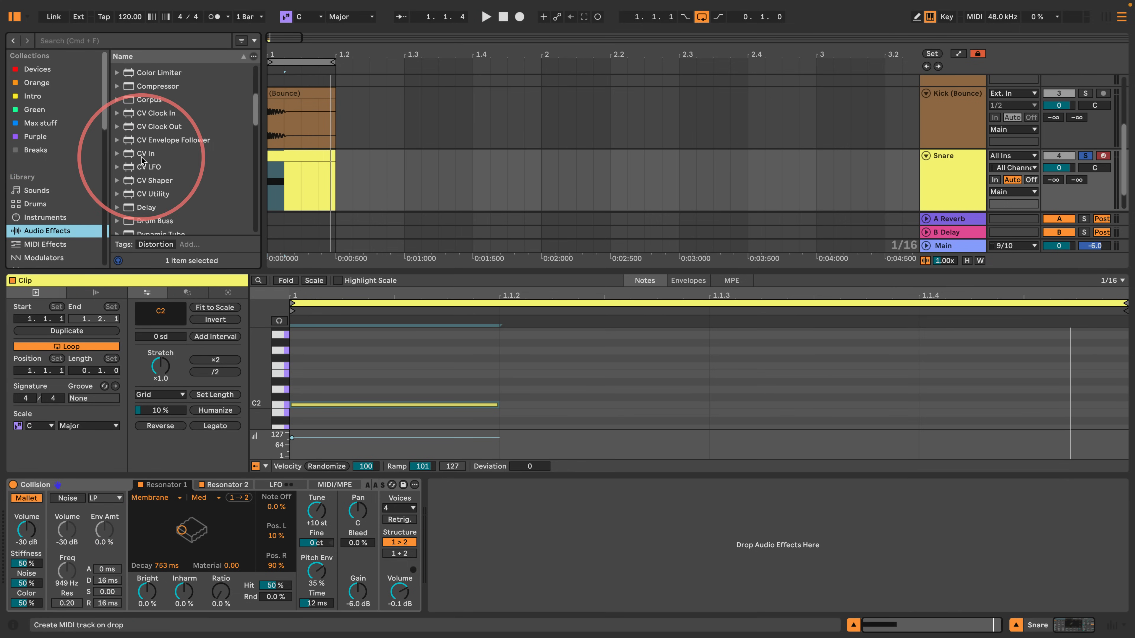
drag(127, 180, 427, 601)
click(443, 568)
drag(504, 557, 486, 498)
key(space)
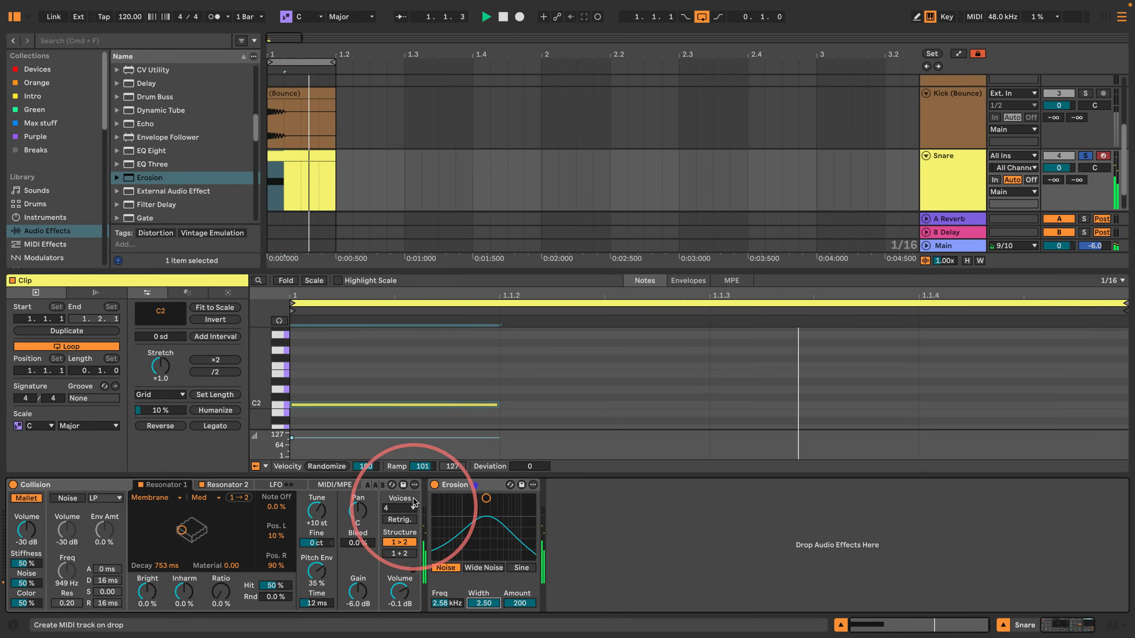
- Add a Saturator after Erosion, set it to Soft Clip with 16 dB drive, and play the result
scroll(191, 165, down, 10)
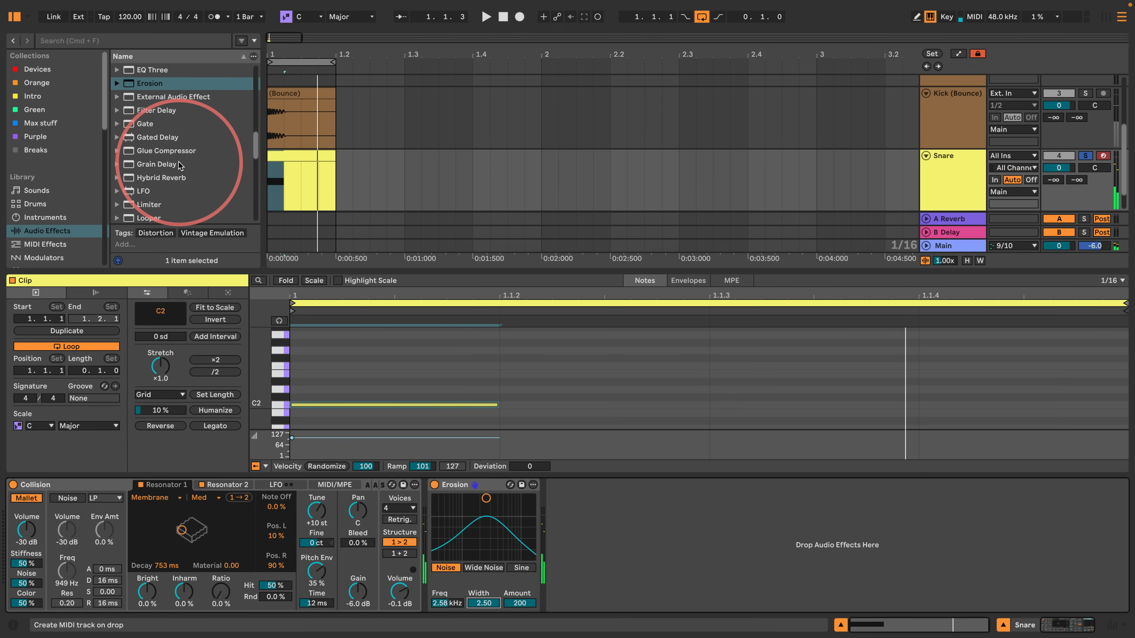
key(space)
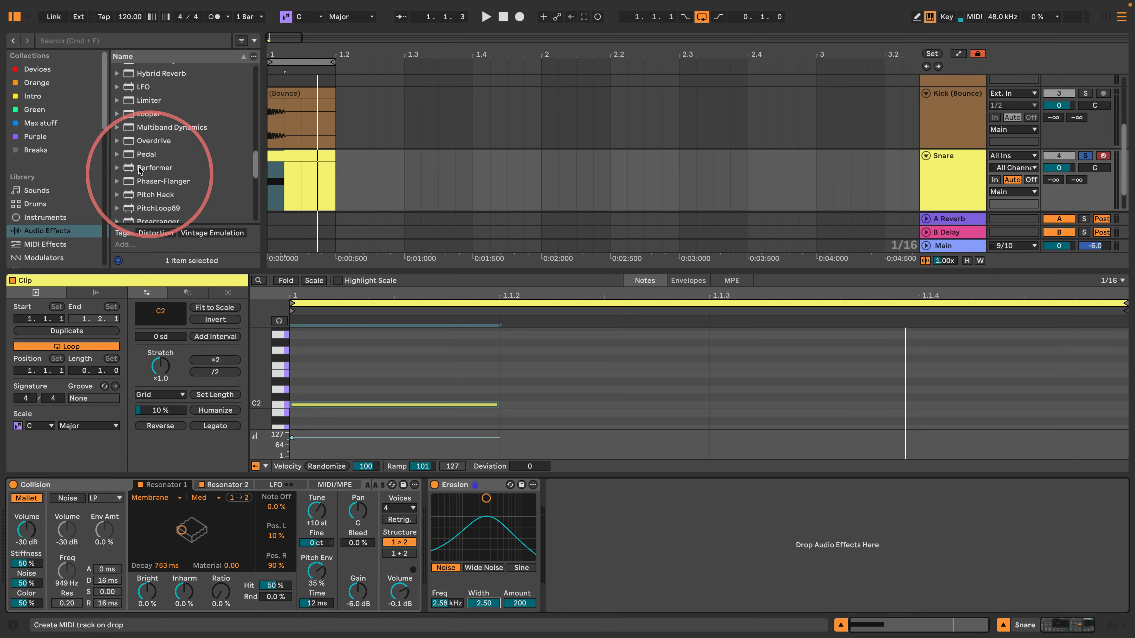
scroll(138, 169, down, 5)
drag(133, 174, 602, 550)
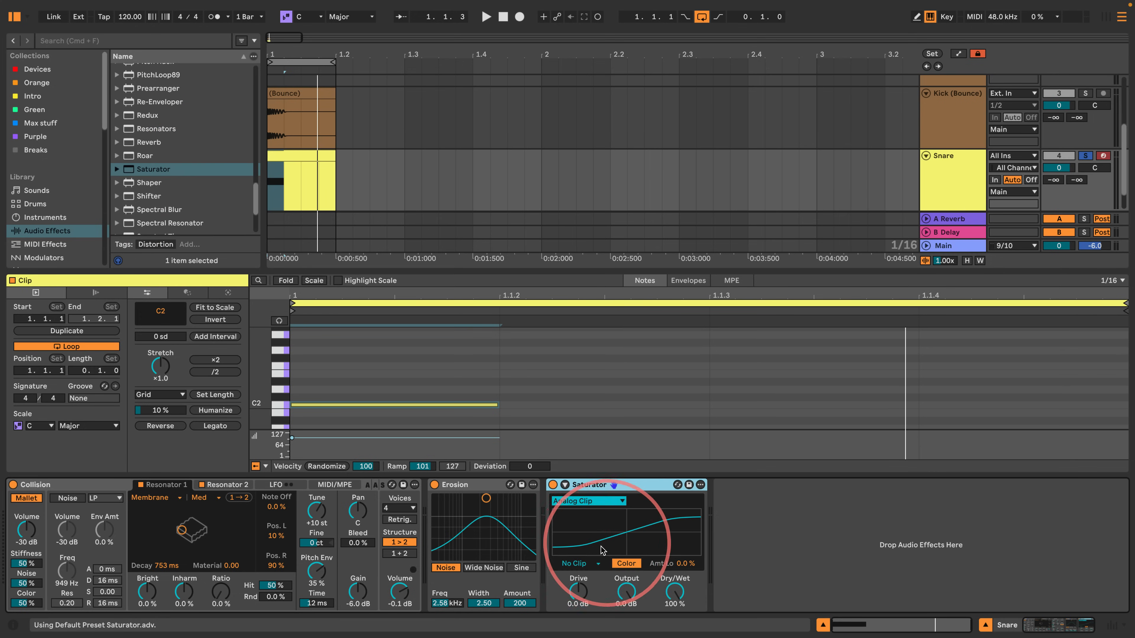
click(567, 563)
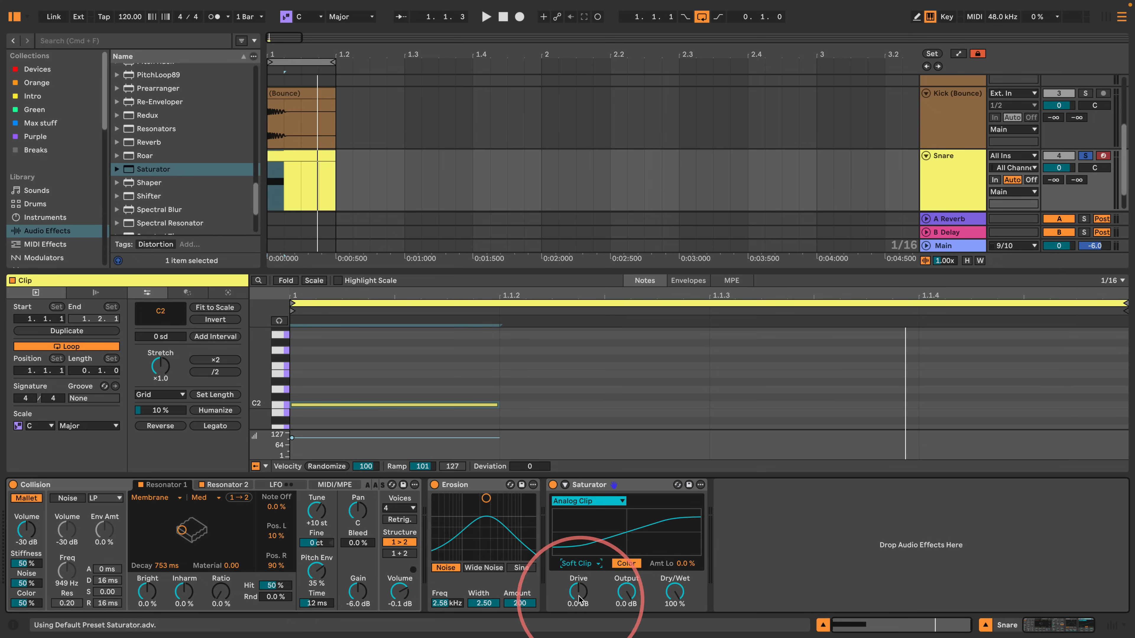
drag(578, 594, 578, 595)
key(space)
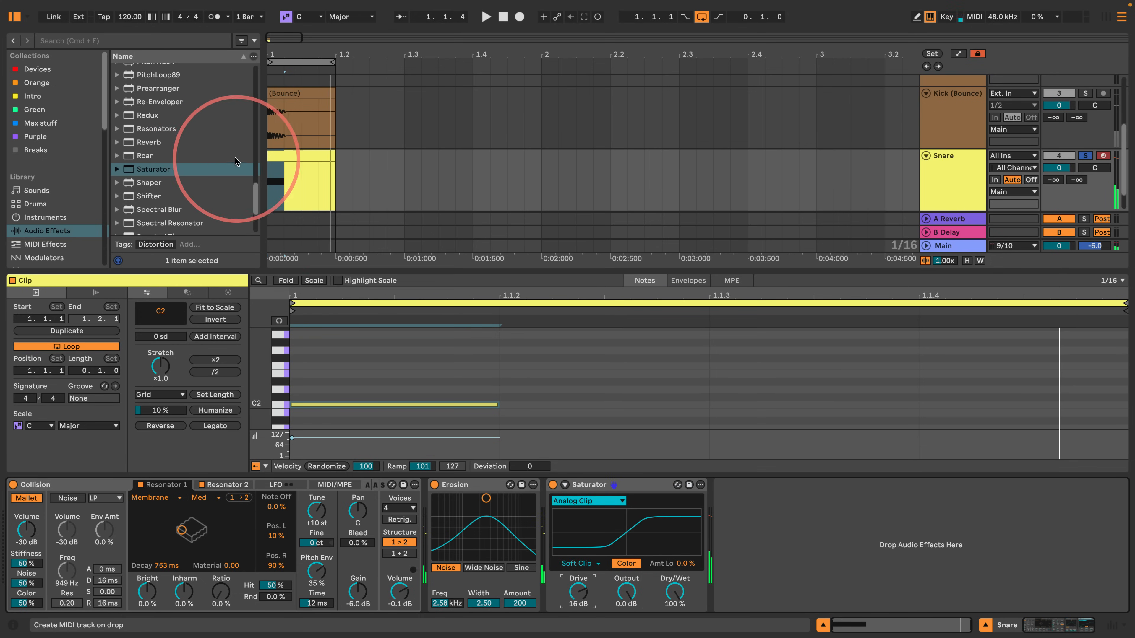
- Add a Limiter after the Saturator, and set Resonator 1 to +11 st tune, 504 ms decay, 5.88 material and 0% left and right positions
scroll(158, 187, down, 5)
scroll(157, 187, up, 12)
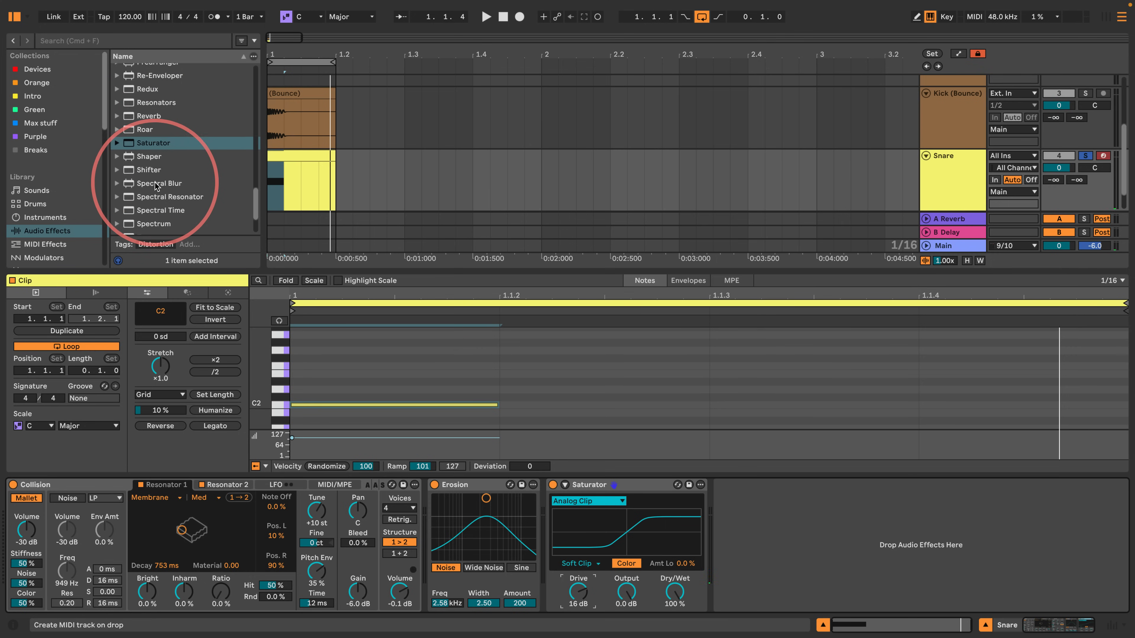
drag(141, 147, 742, 487)
drag(169, 553, 175, 529)
drag(315, 519, 313, 515)
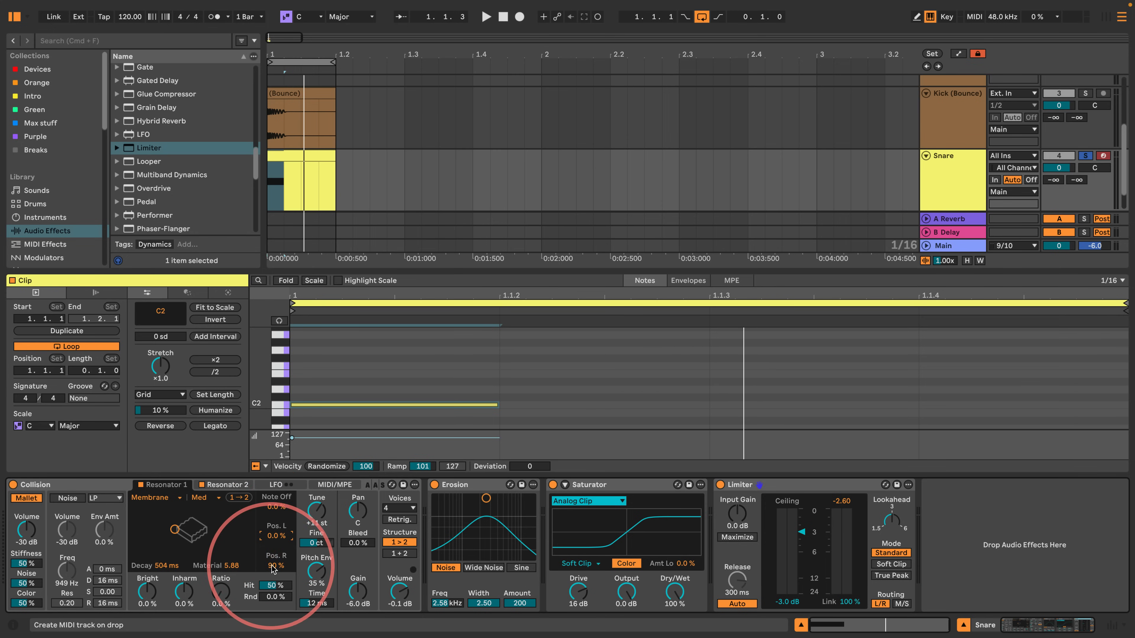
- Set Resonator 2's left and right positions to 0% and its decay to 162 ms while auditioning the snare
click(223, 485)
click(275, 538)
text(0)
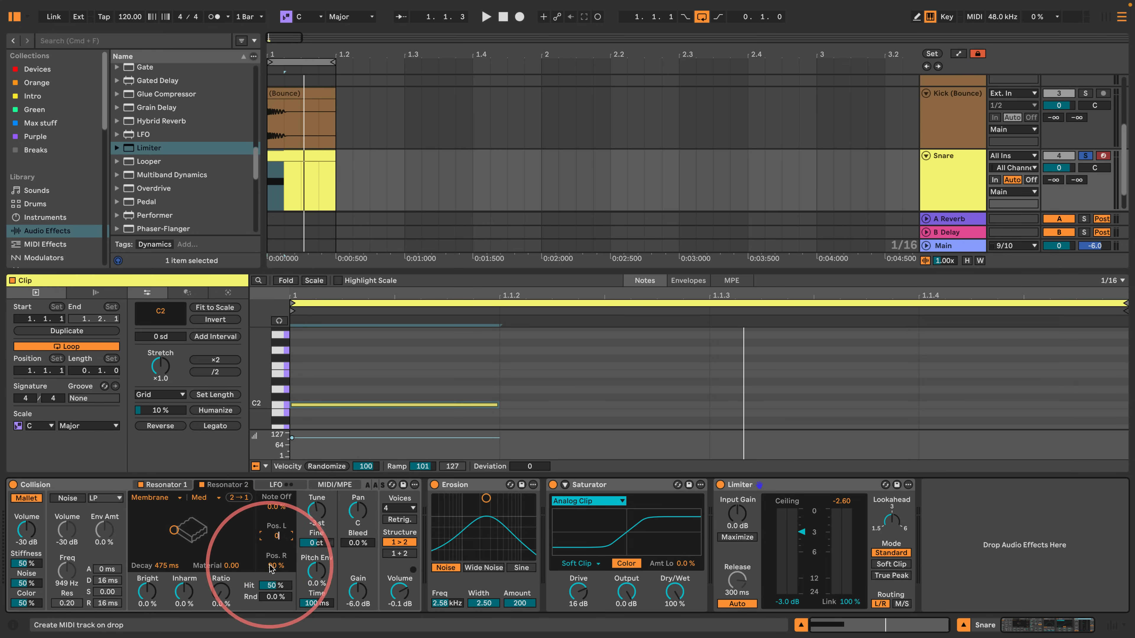
key(space)
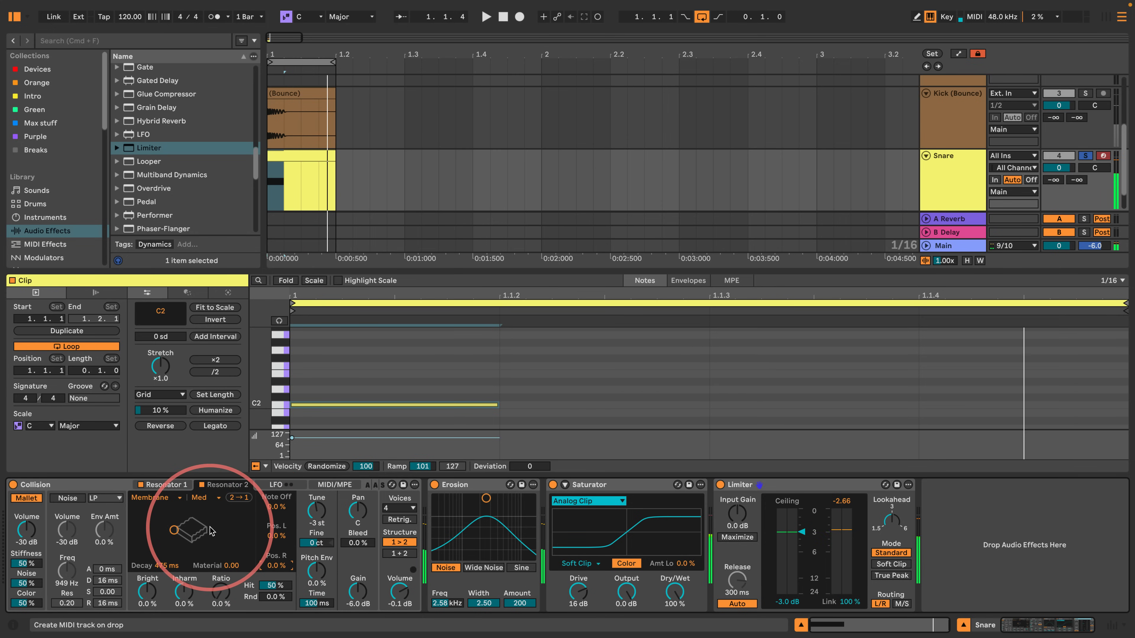
click(160, 485)
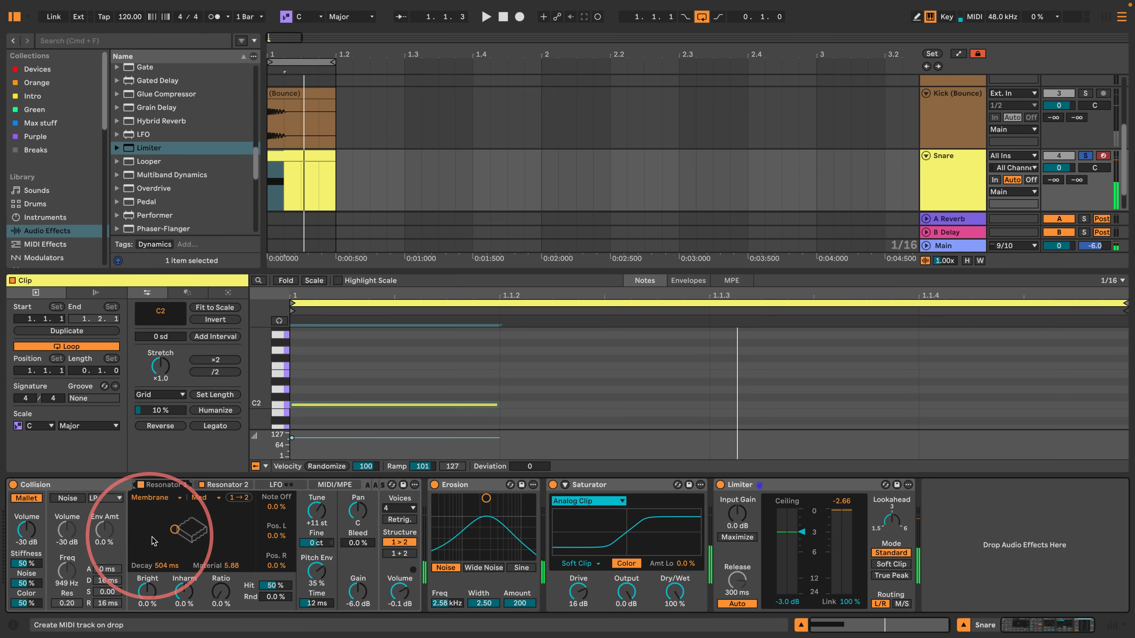
click(223, 484)
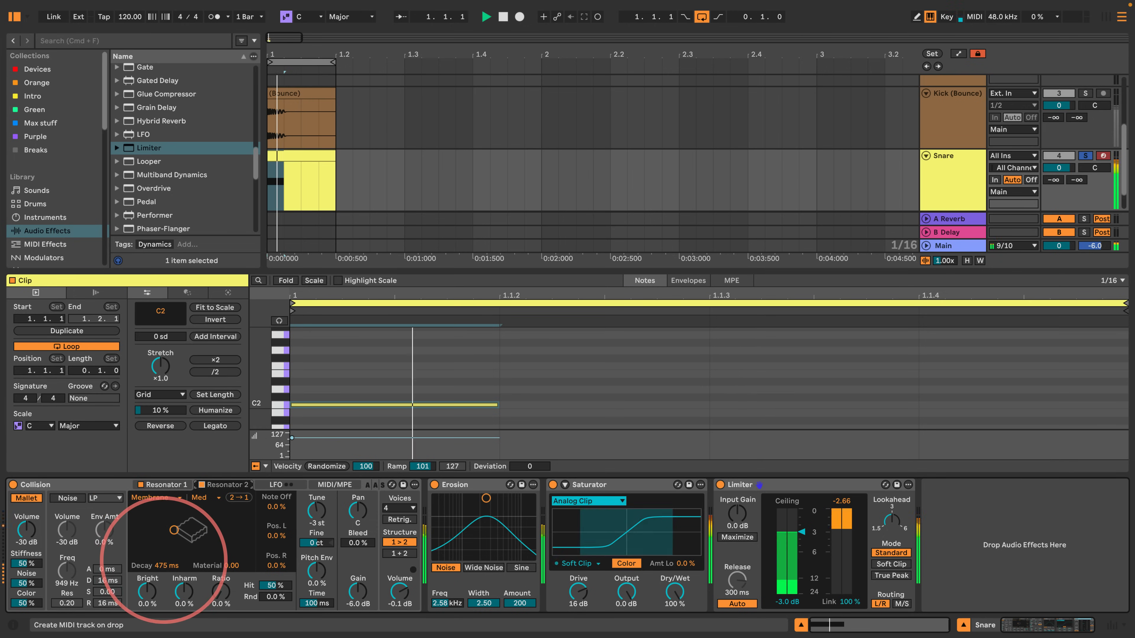
drag(164, 561, 164, 577)
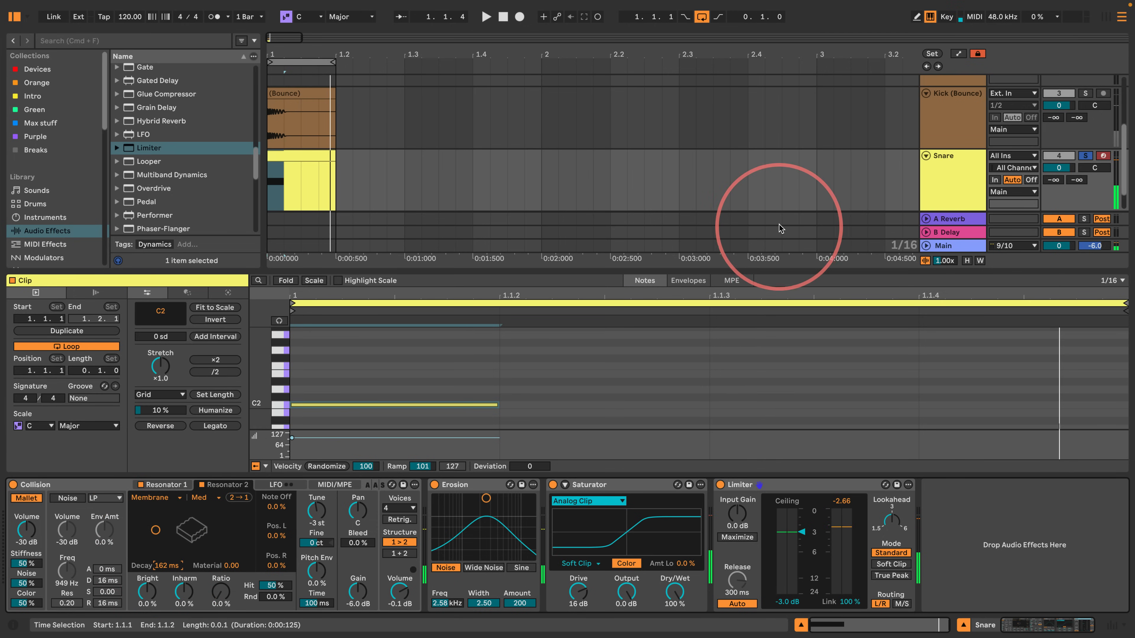
- Bounce the snare's MIDI clip to a new audio track, then play the bounced track soloed
click(304, 157)
right_click(304, 157)
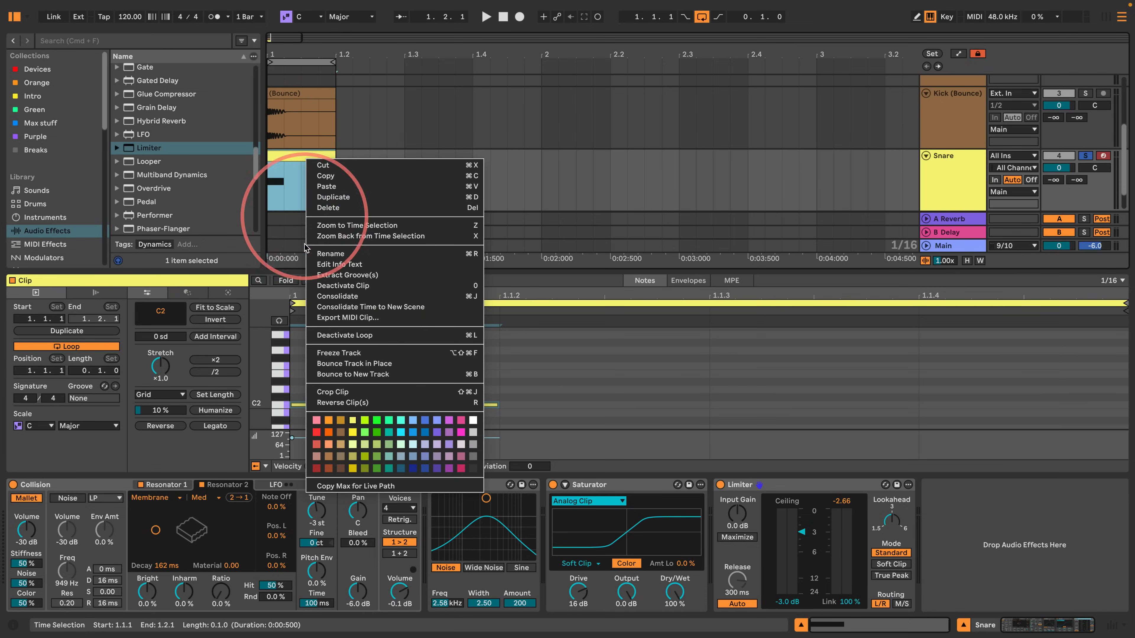
click(348, 374)
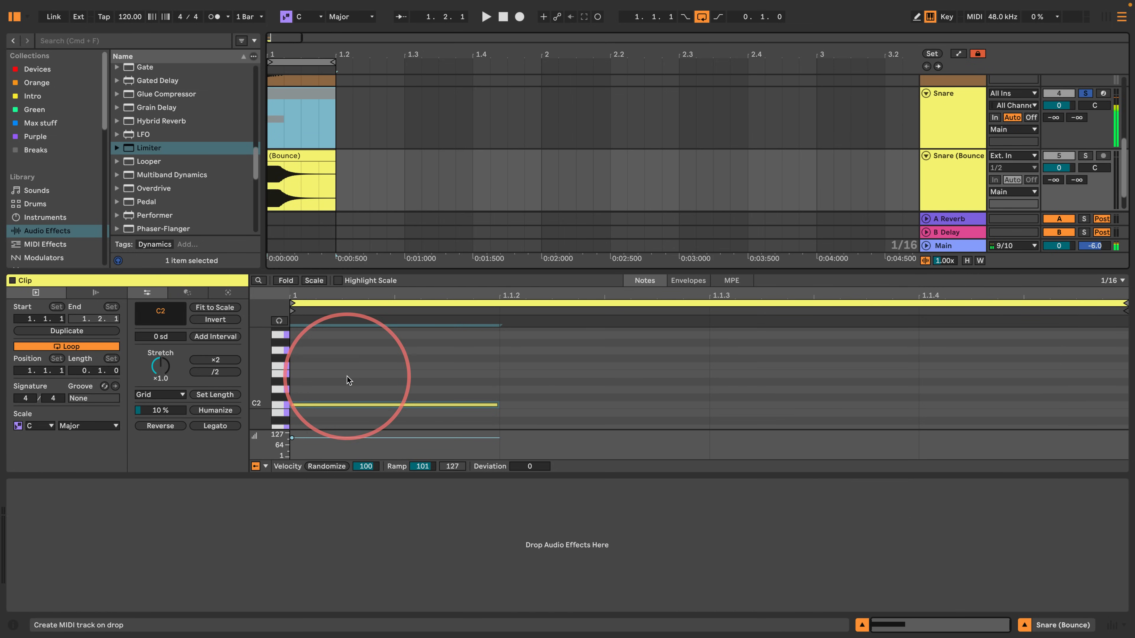
click(304, 156)
click(1085, 156)
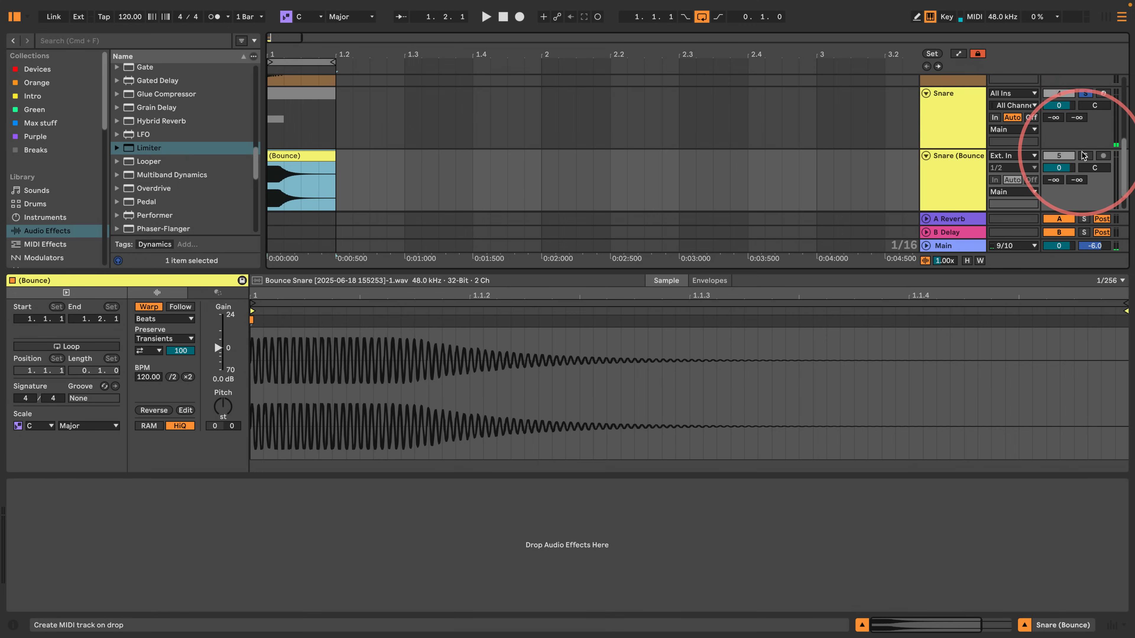
key(space)
key(space)
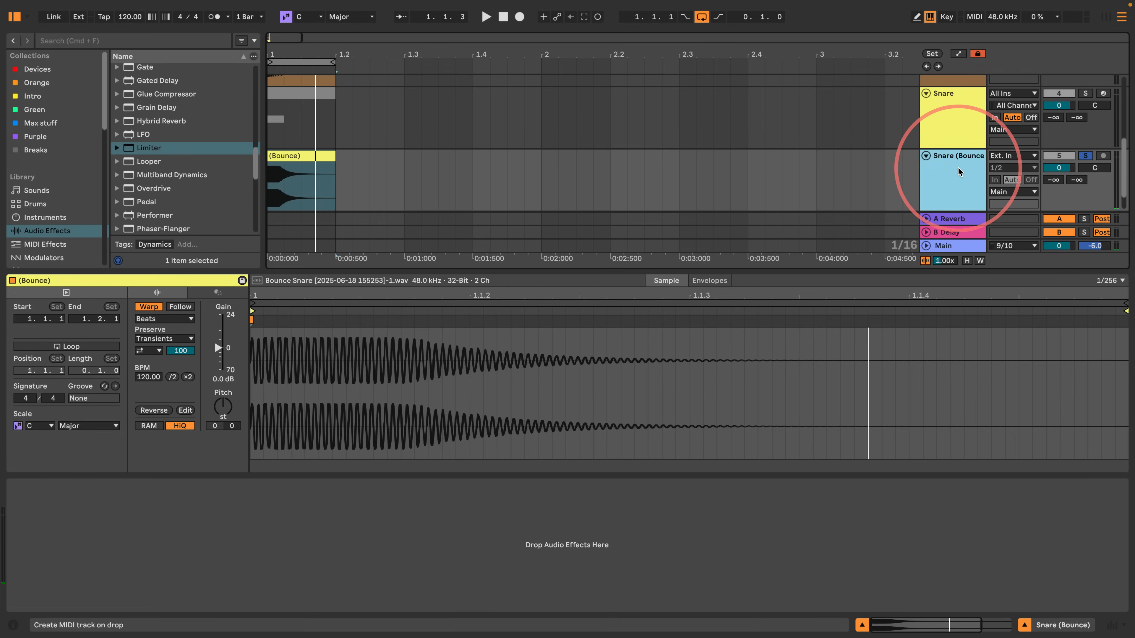
- Create a new MIDI track named Hat and load the Operator instrument onto it
key(super+shift+t)
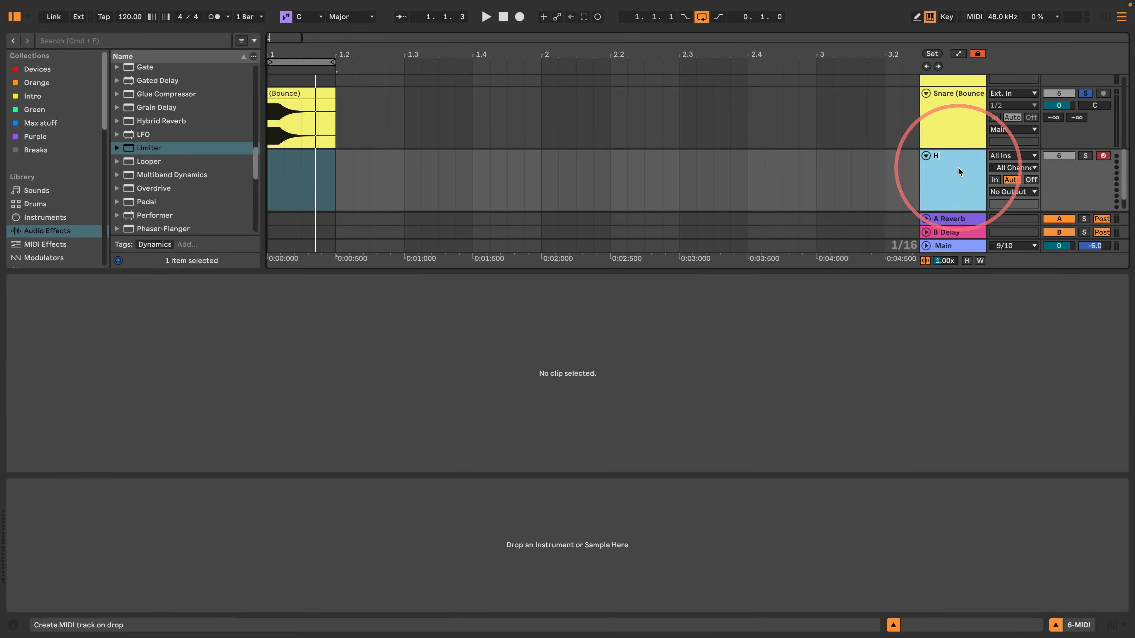
key(Return)
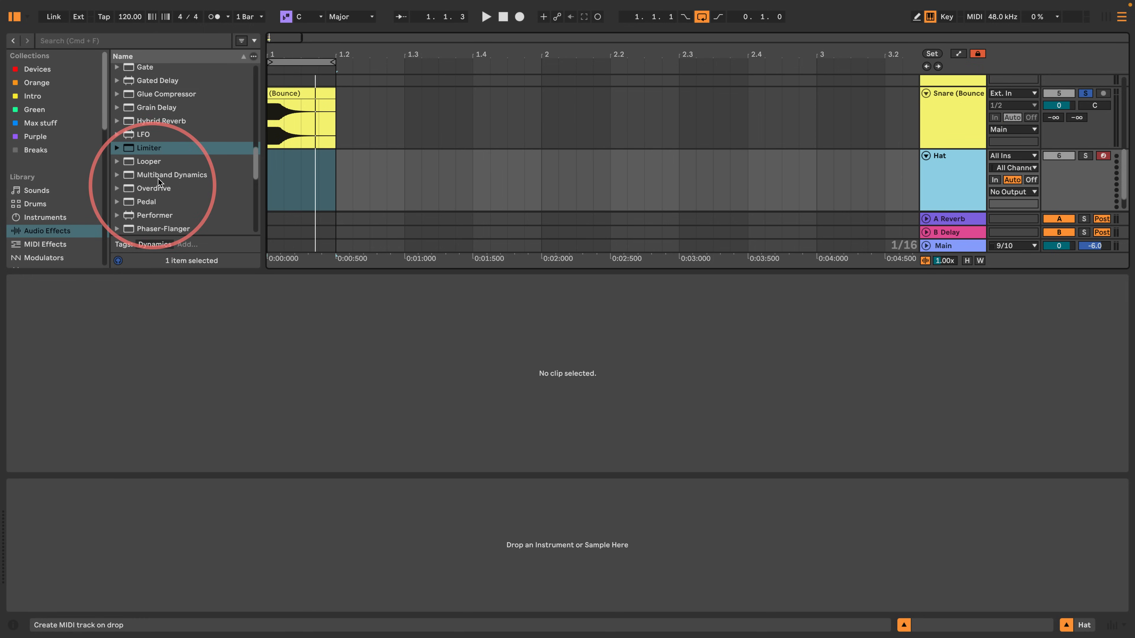
scroll(186, 144, up, 10)
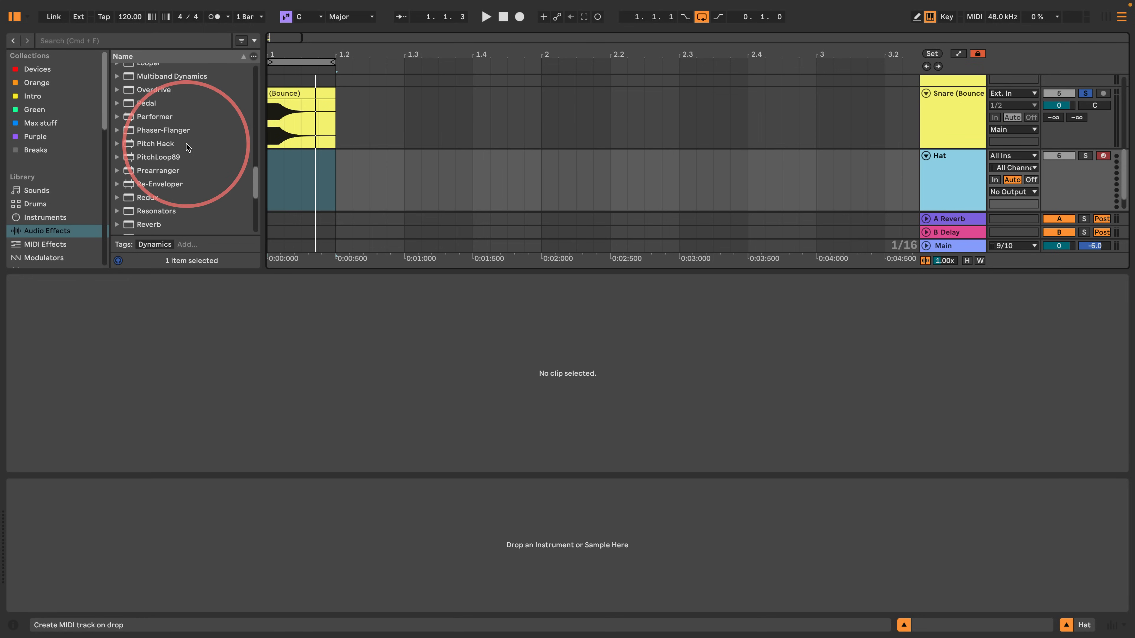
click(45, 218)
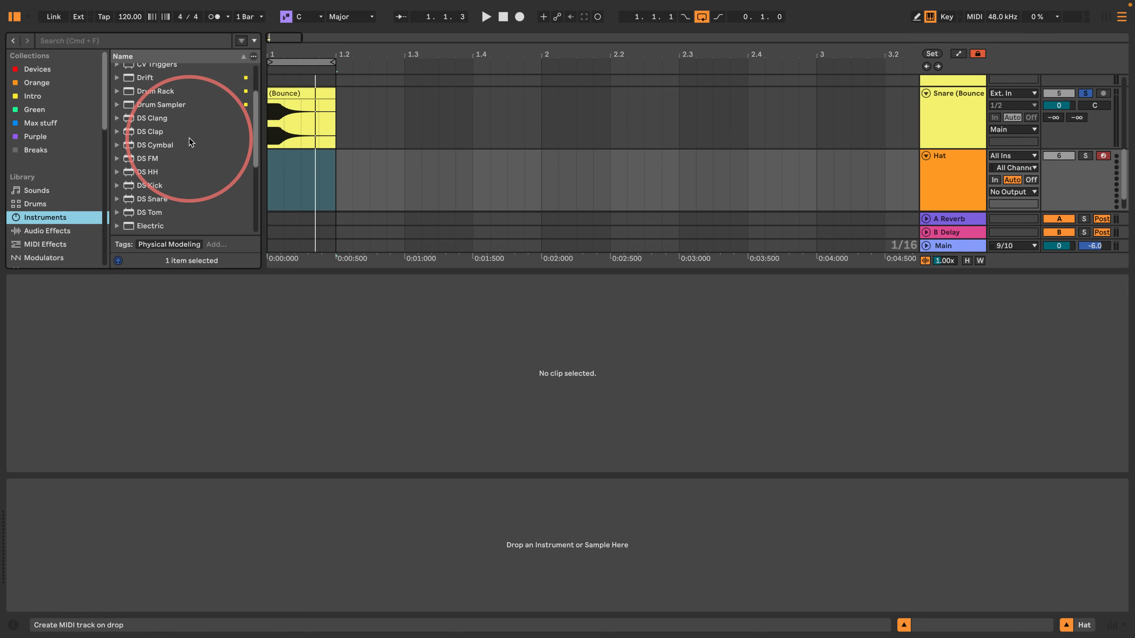
scroll(189, 139, down, 6)
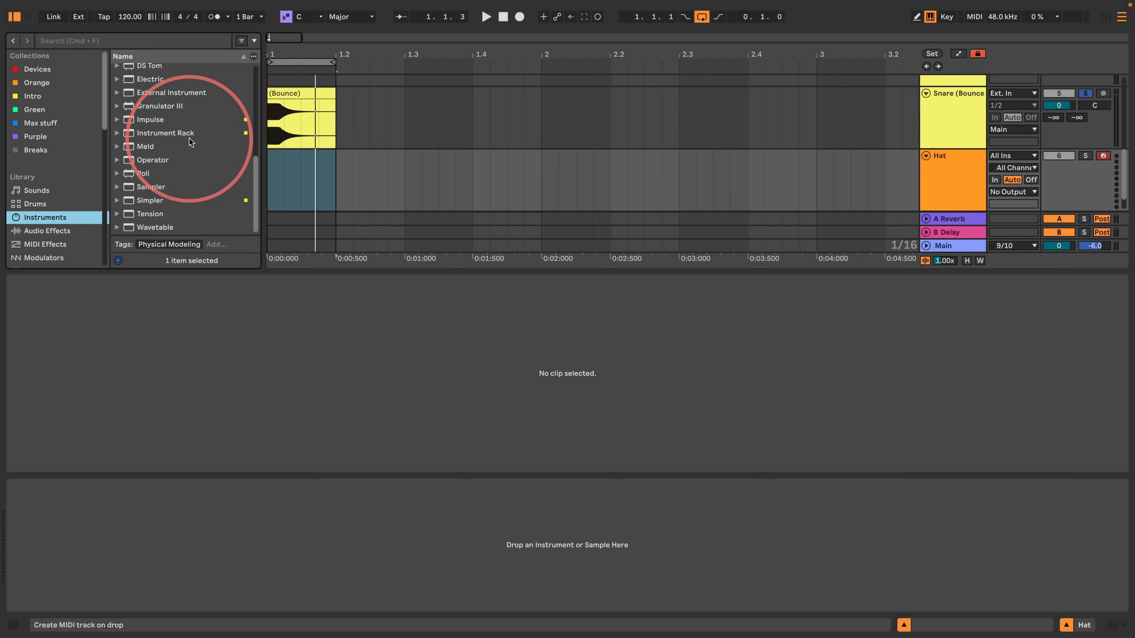
drag(176, 160, 303, 182)
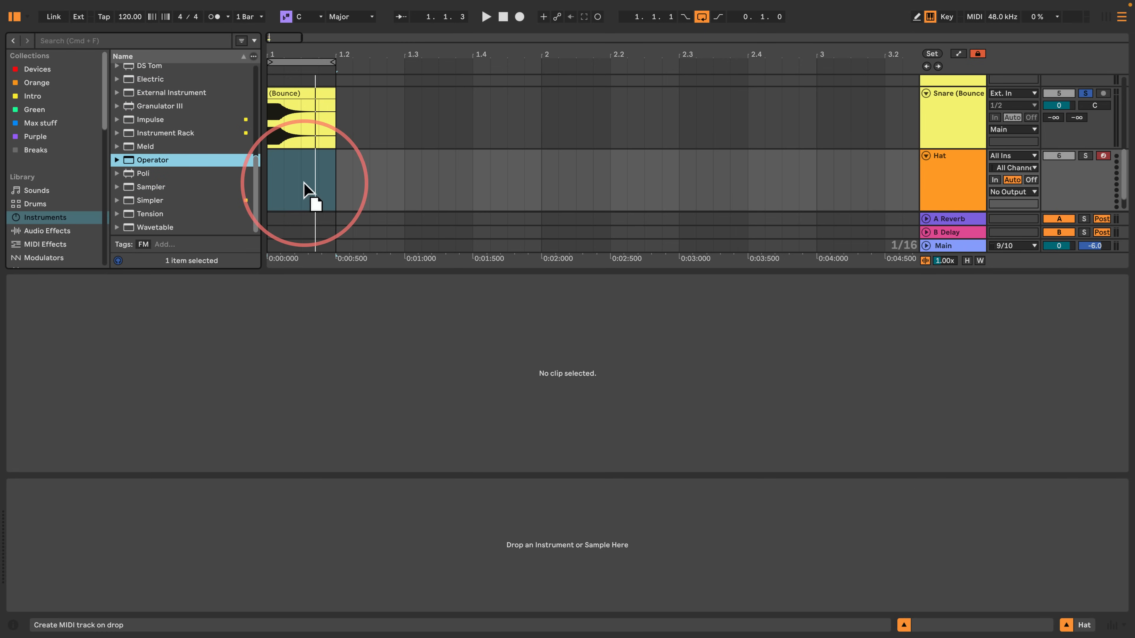
- Insert an empty one-beat MIDI clip at the start of the Hat track and add a 1/16 C3 note on its first step
click(269, 170)
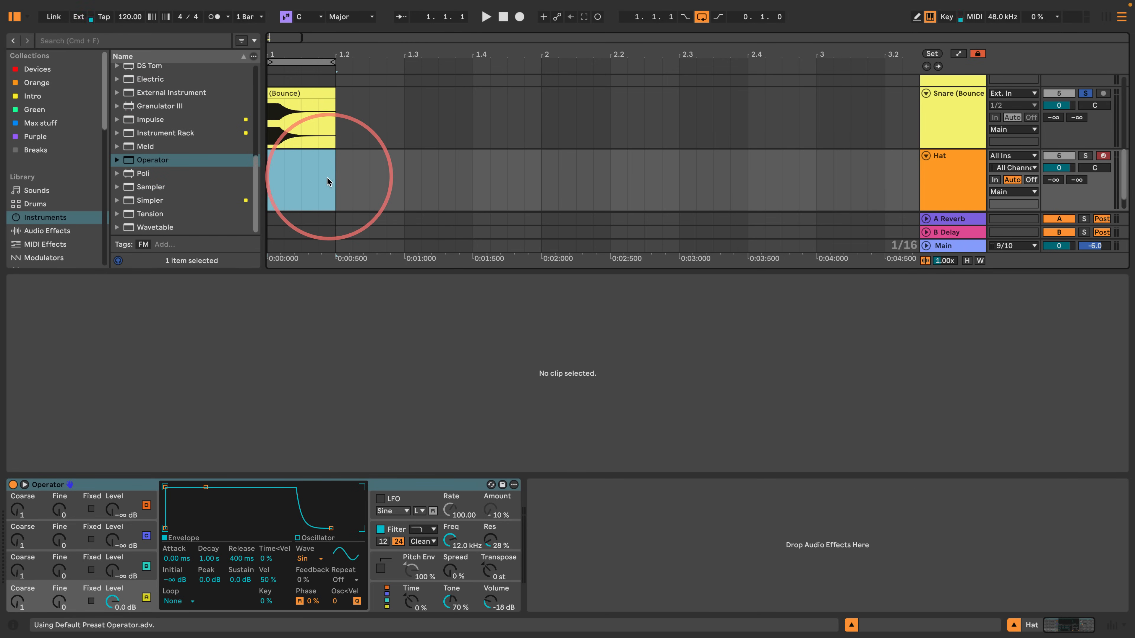
right_click(316, 179)
click(357, 294)
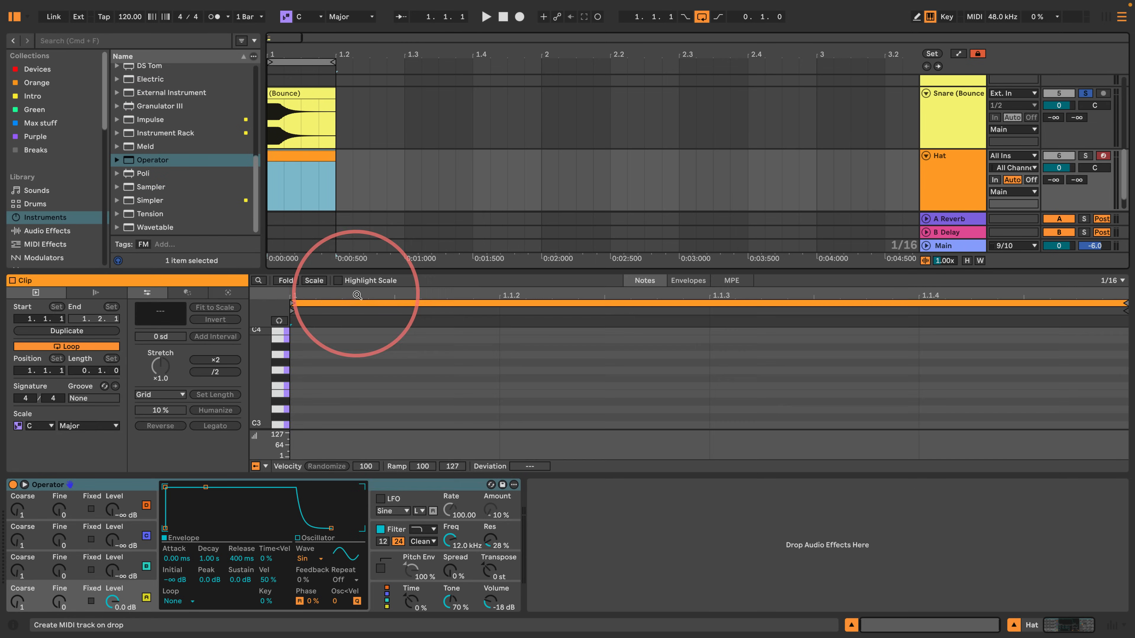
double_click(298, 425)
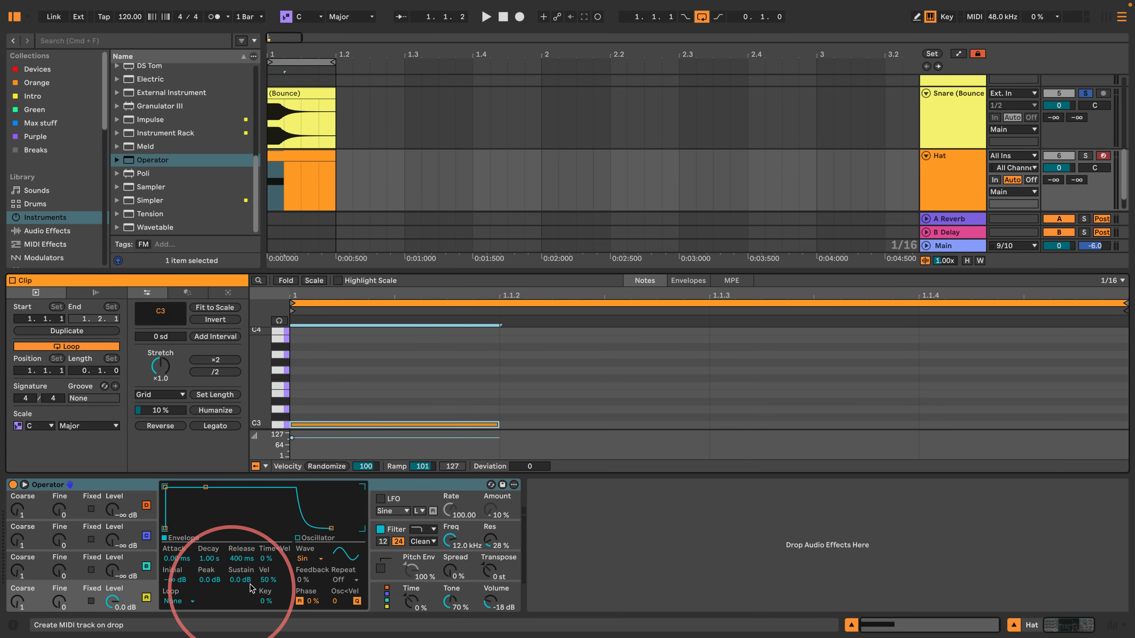
- Set Operator's oscillator A wave to Noise White and play the Hat track soloed
click(303, 558)
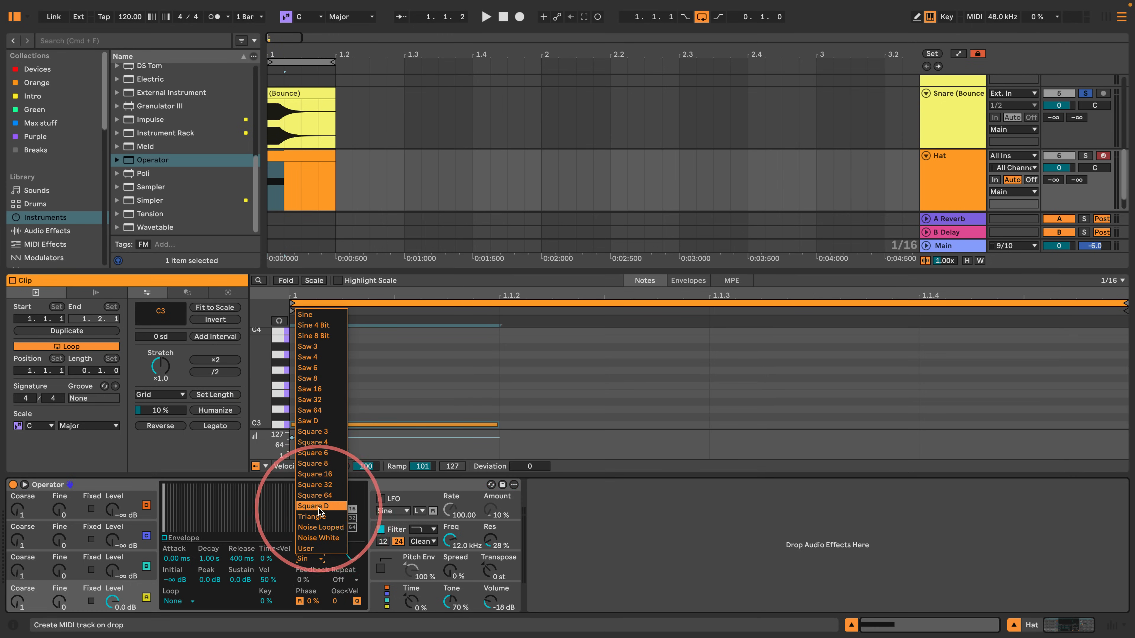
click(331, 538)
key(space)
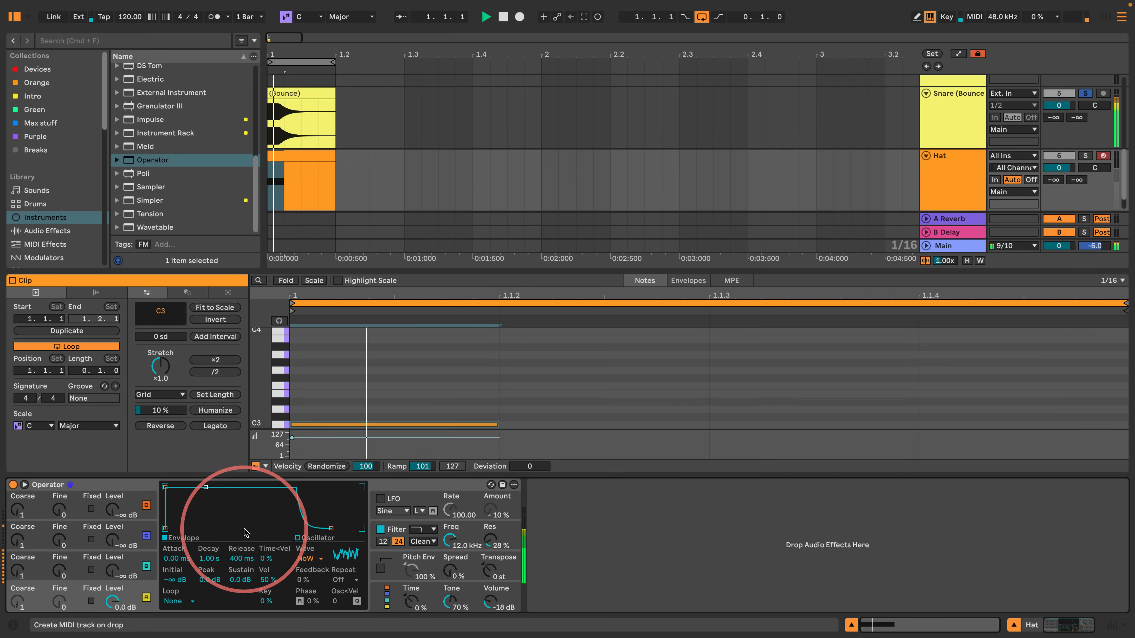
click(1086, 156)
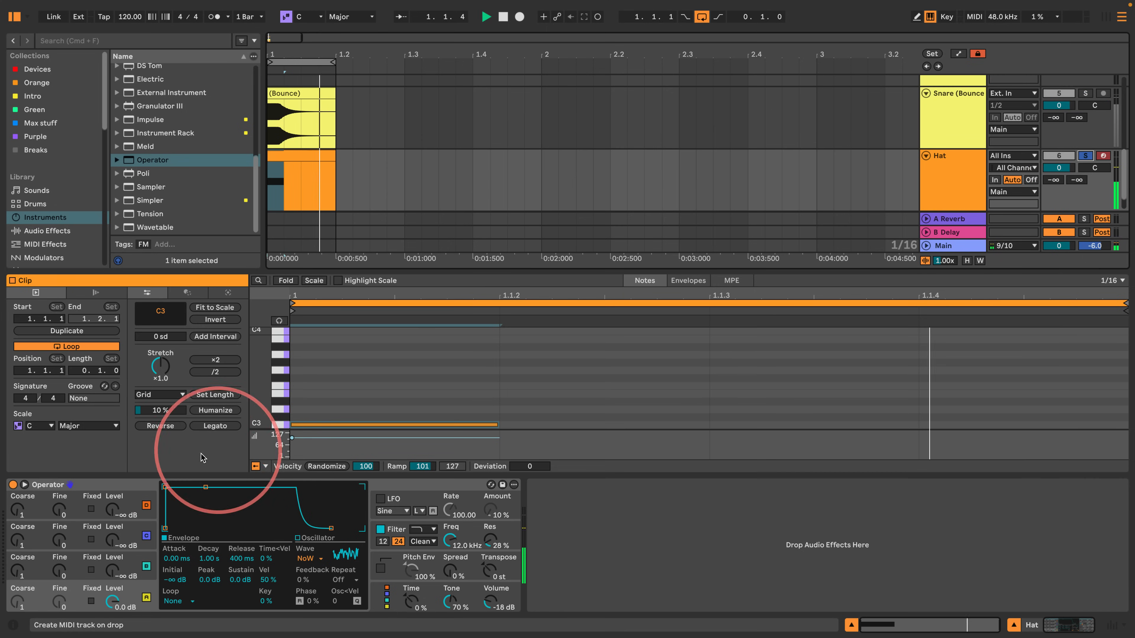
- Shape the hat with a decay of about 719 ms and no sustain, and a high-pass filter at 1.37 kHz
drag(206, 488, 203, 529)
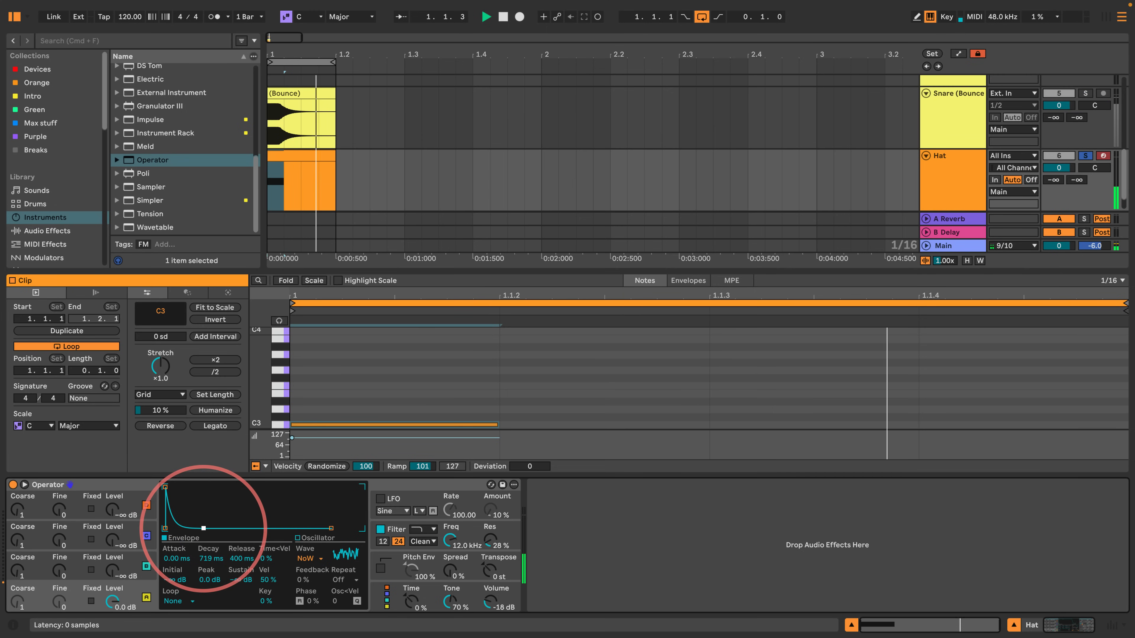
click(422, 529)
click(418, 551)
drag(450, 540, 450, 559)
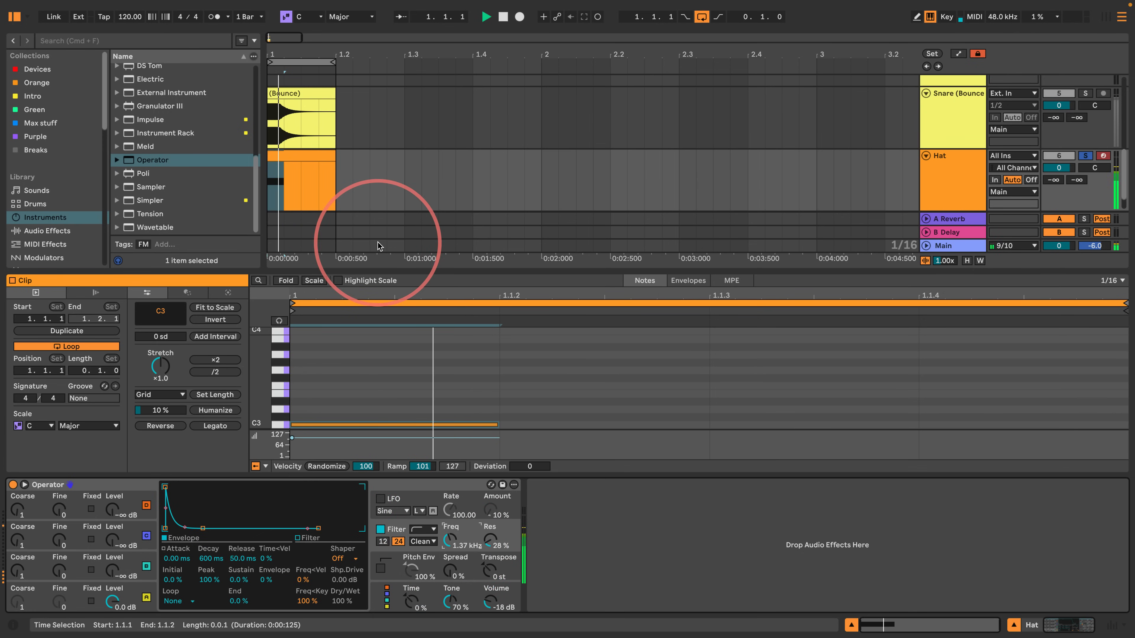
- Bounce the hat's MIDI clip to a new audio track and enlarge the Arrangement area
right_click(300, 158)
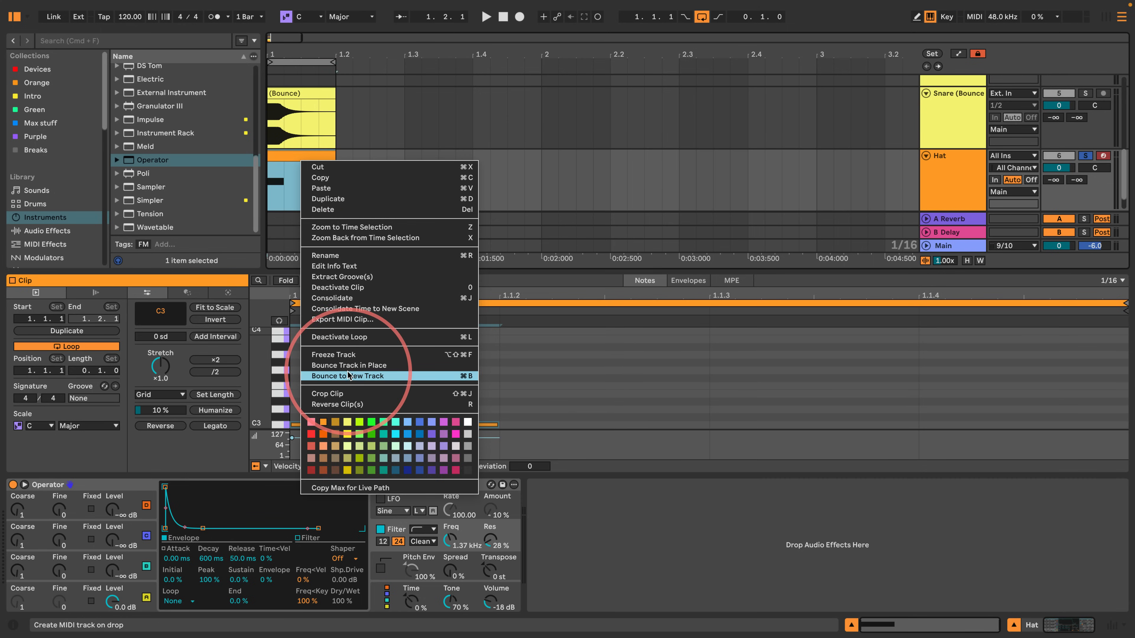
click(344, 393)
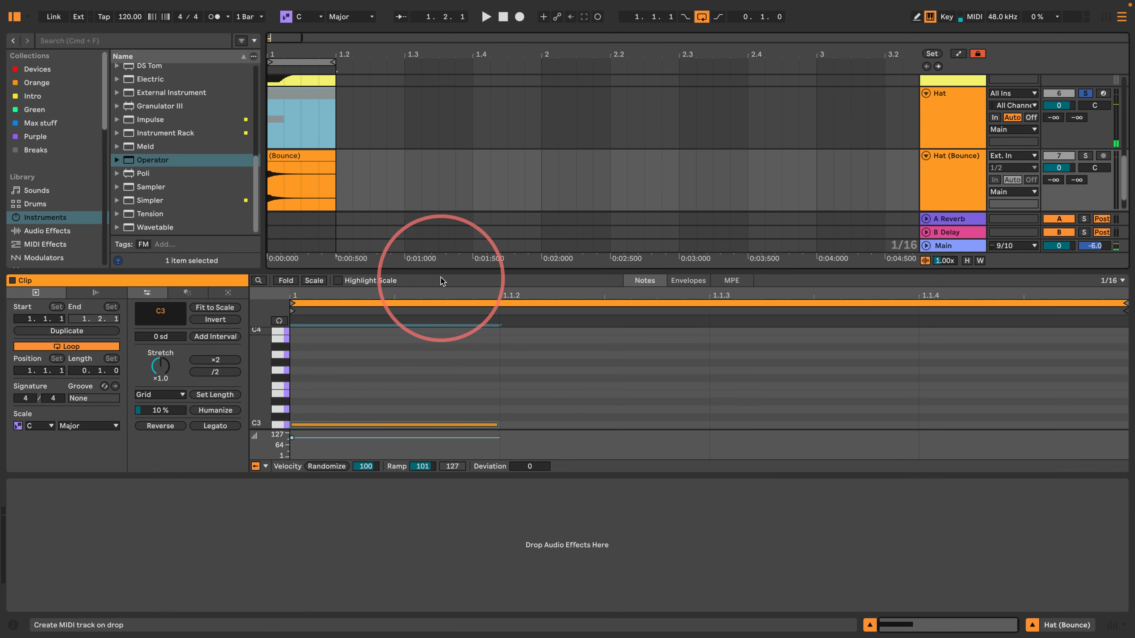
drag(441, 271, 418, 405)
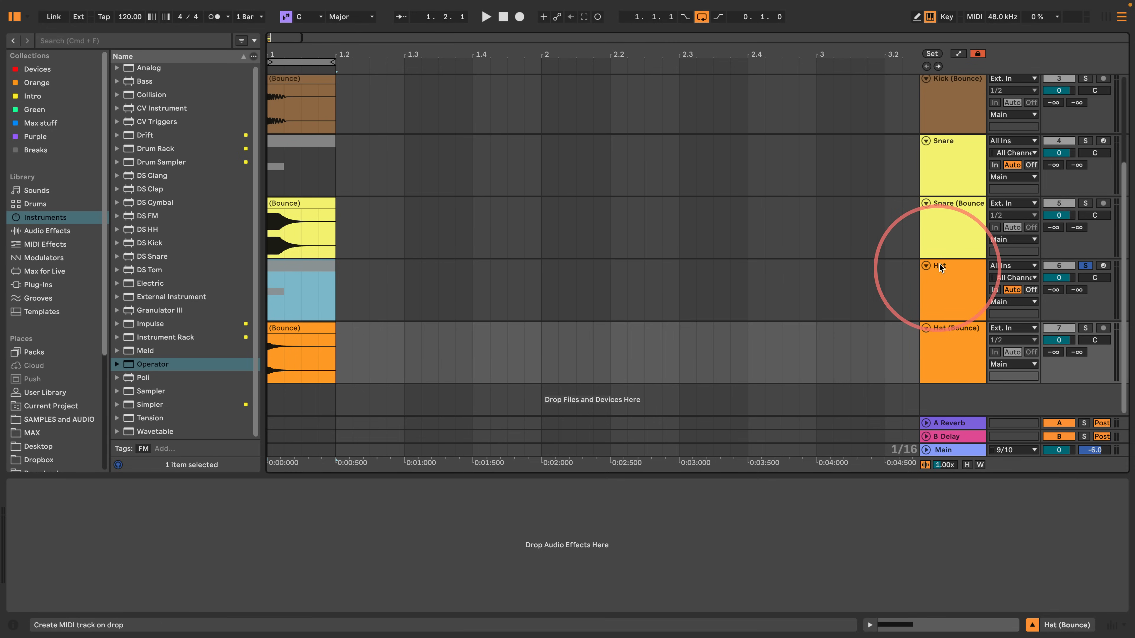
- Reorder the tracks so the kick and snare bounces sit below the Hat MIDI track, above the hat bounce
drag(956, 214, 943, 310)
scroll(943, 190, up, 3)
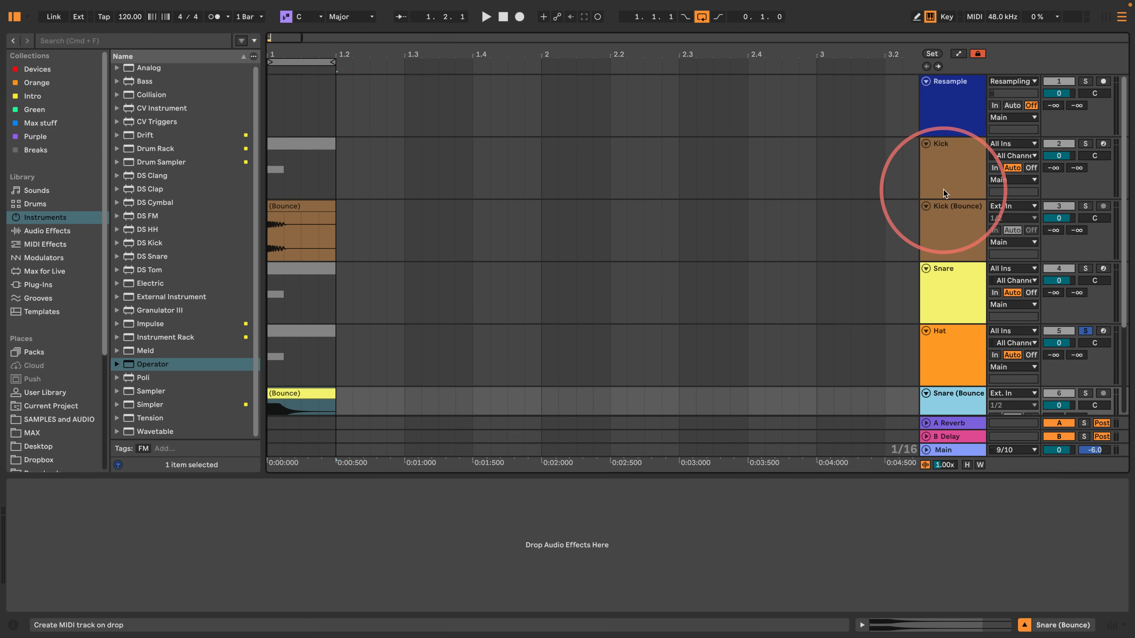
drag(940, 210, 941, 387)
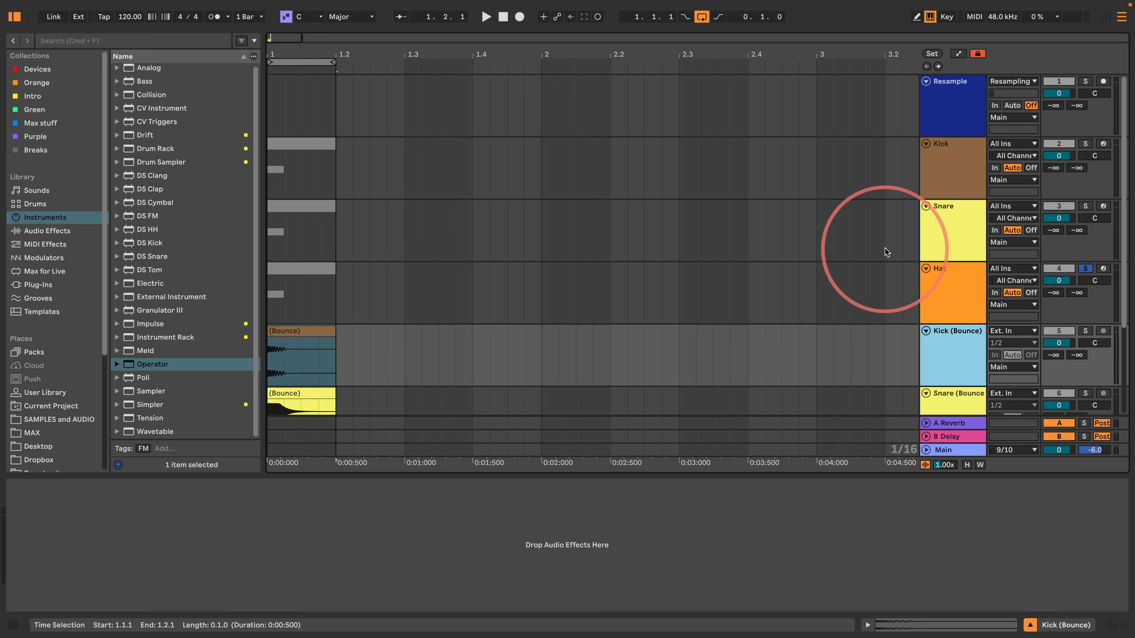
- Select the Kick, Snare and Hat MIDI tracks together and fold them to minimum height
click(941, 284)
shift+click(944, 163)
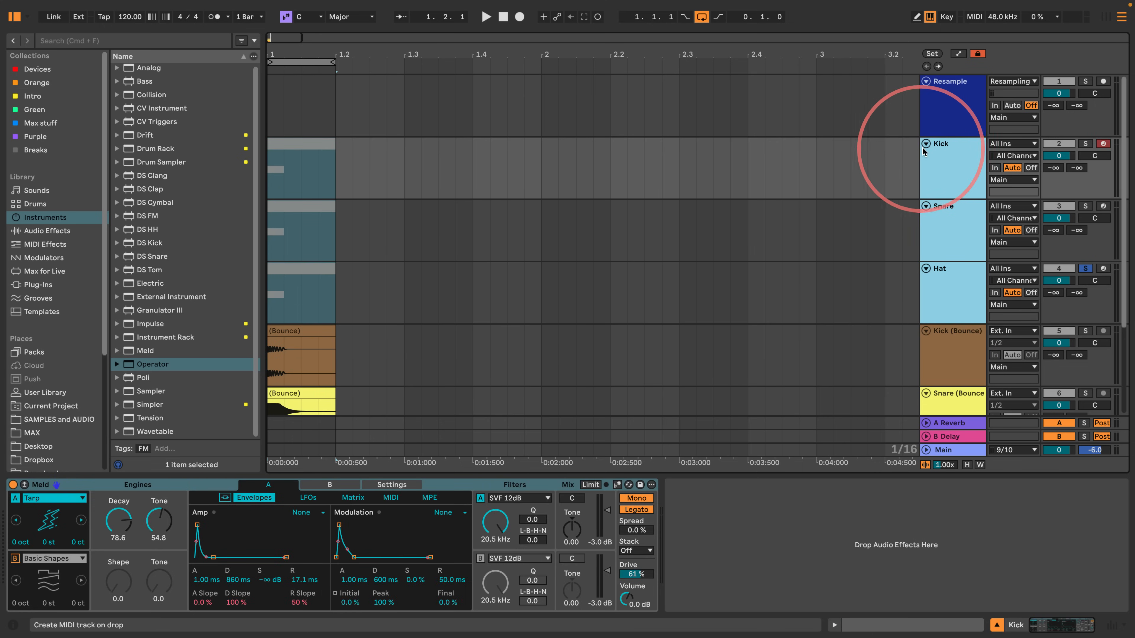
click(939, 225)
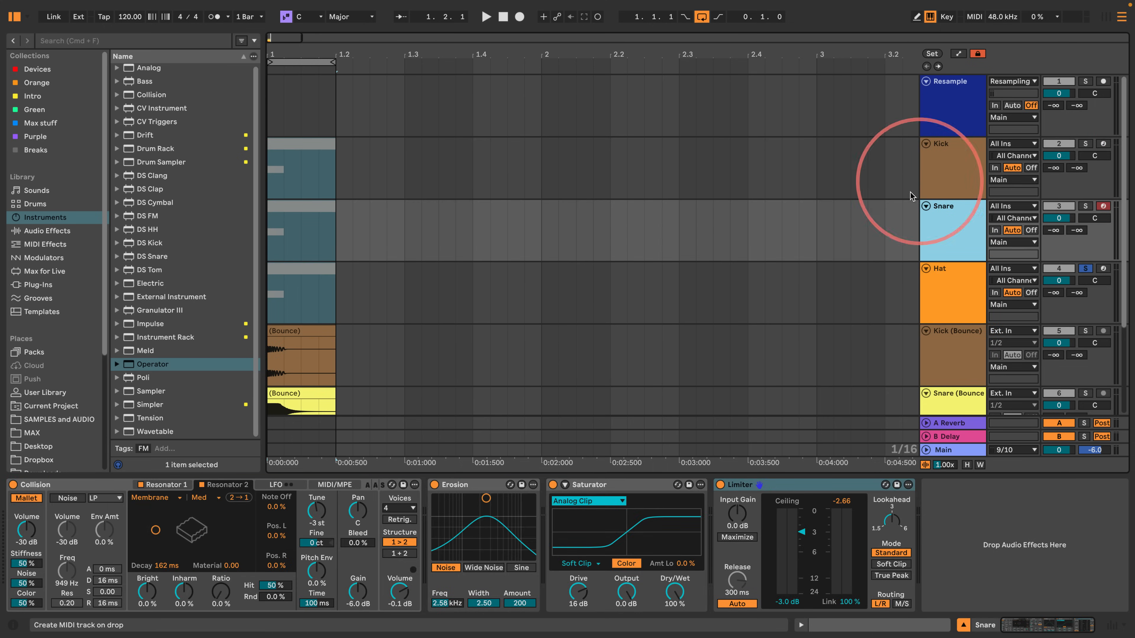
click(943, 274)
shift+click(924, 151)
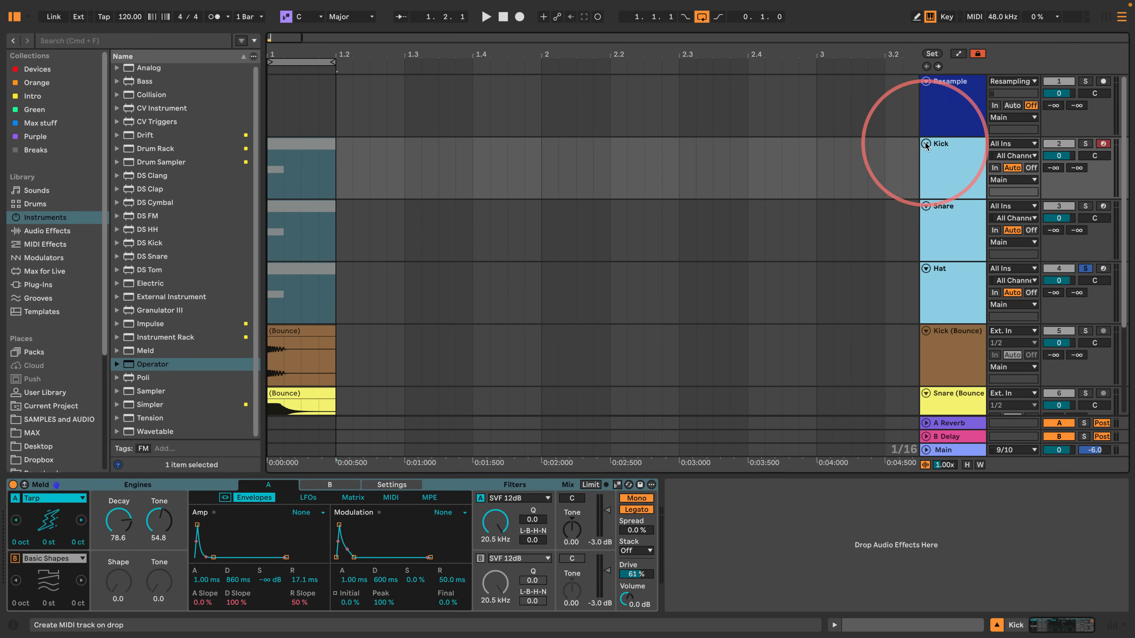
click(925, 143)
- Delete the Resample track and deactivate the Kick, Snare and Hat MIDI tracks
click(949, 102)
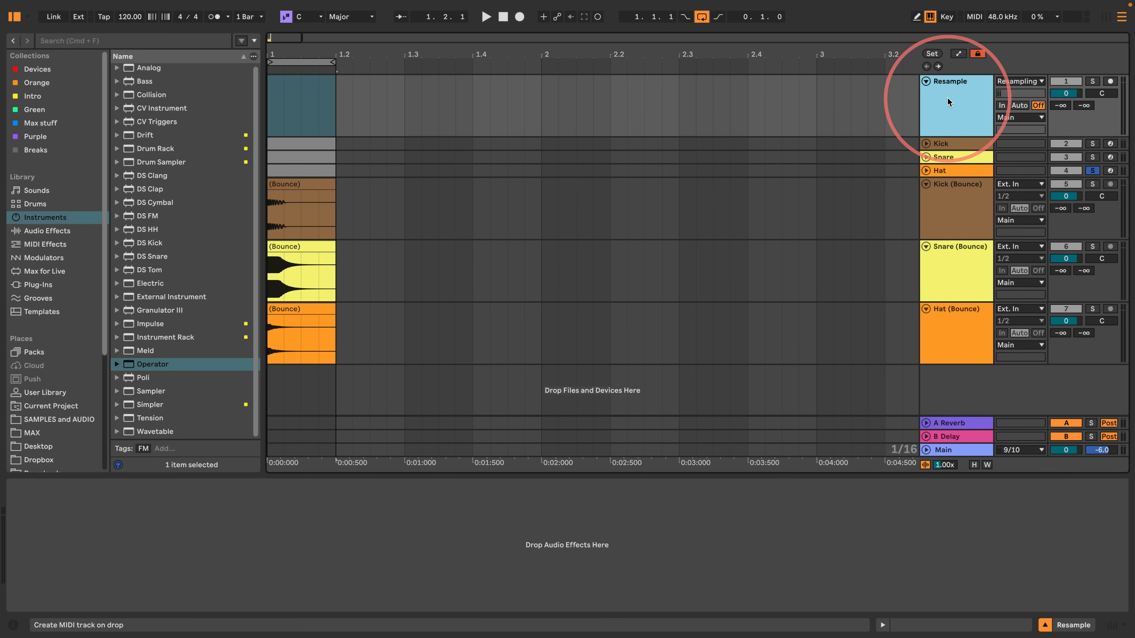
key(Delete)
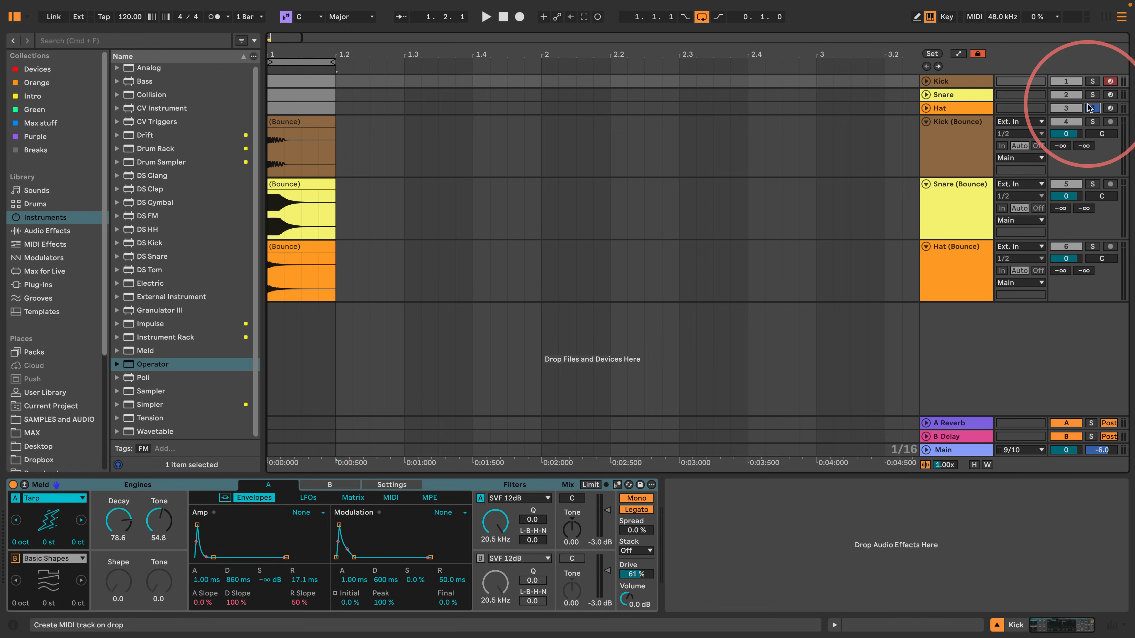
click(1065, 108)
click(1067, 94)
click(1066, 81)
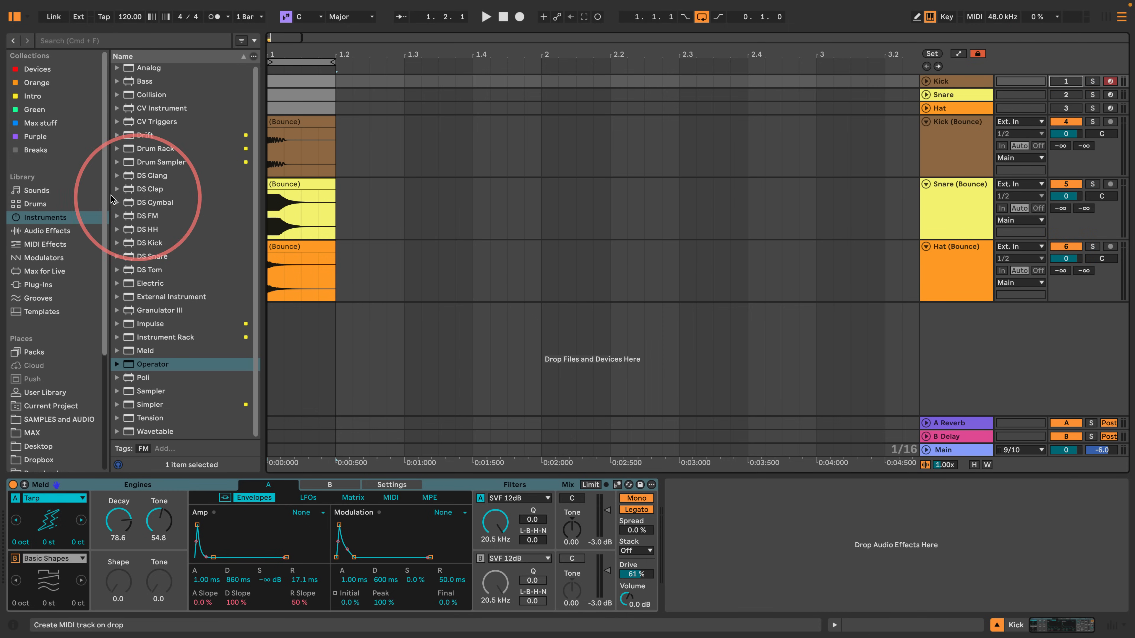
- Add a Drum Rack on a new track below the bounces and set the arrangement loop to bar 1
drag(130, 154, 291, 362)
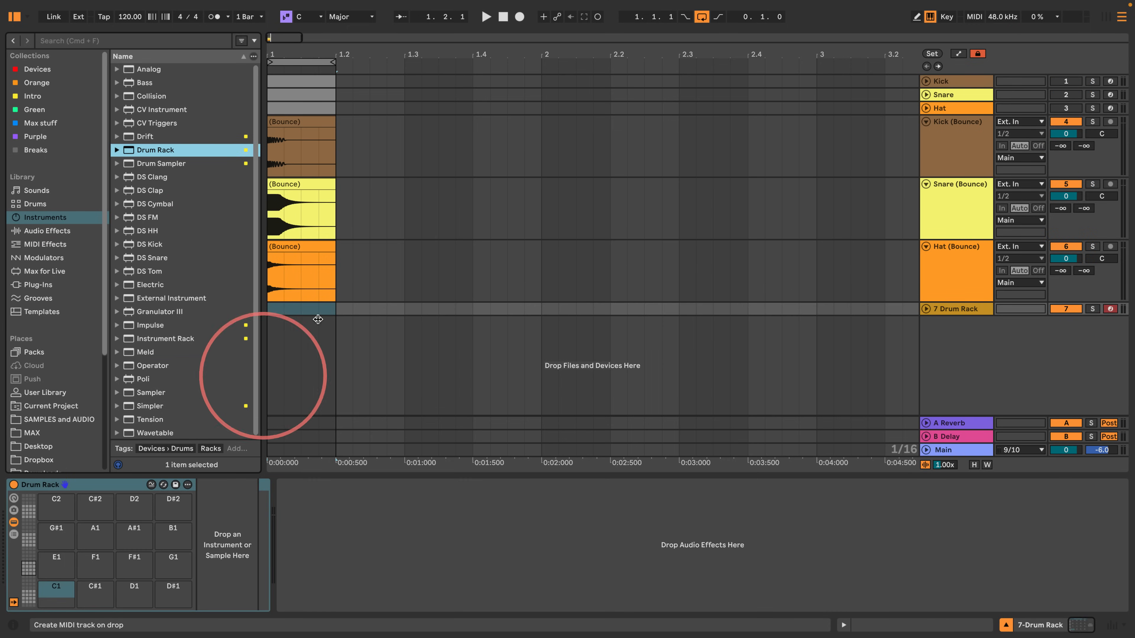
drag(531, 47, 430, 56)
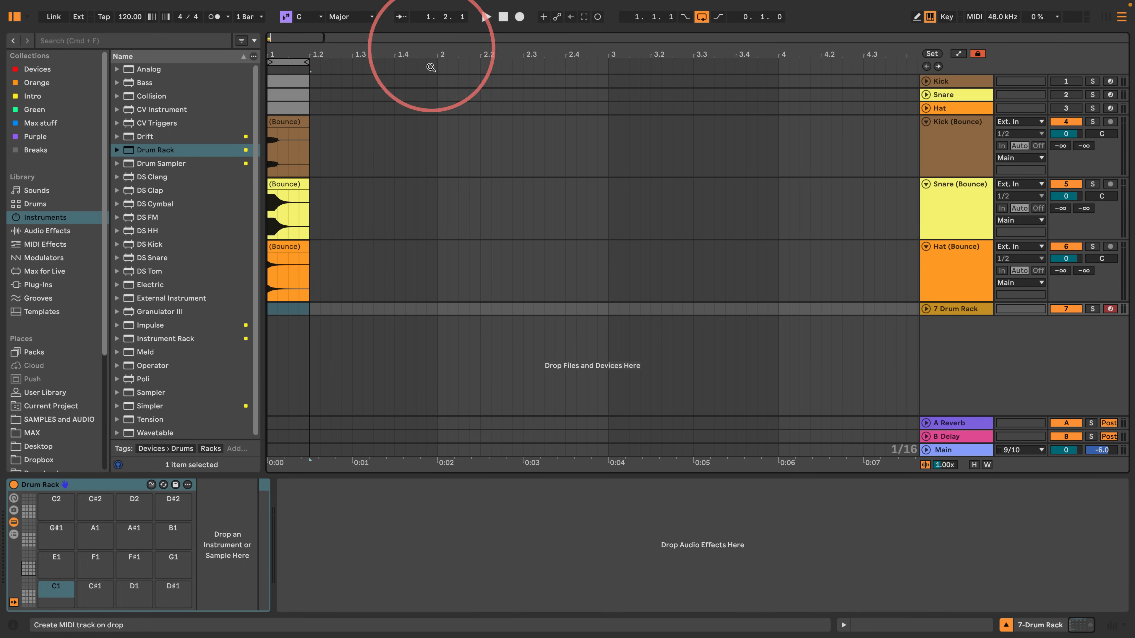
click(436, 310)
drag(433, 309, 195, 311)
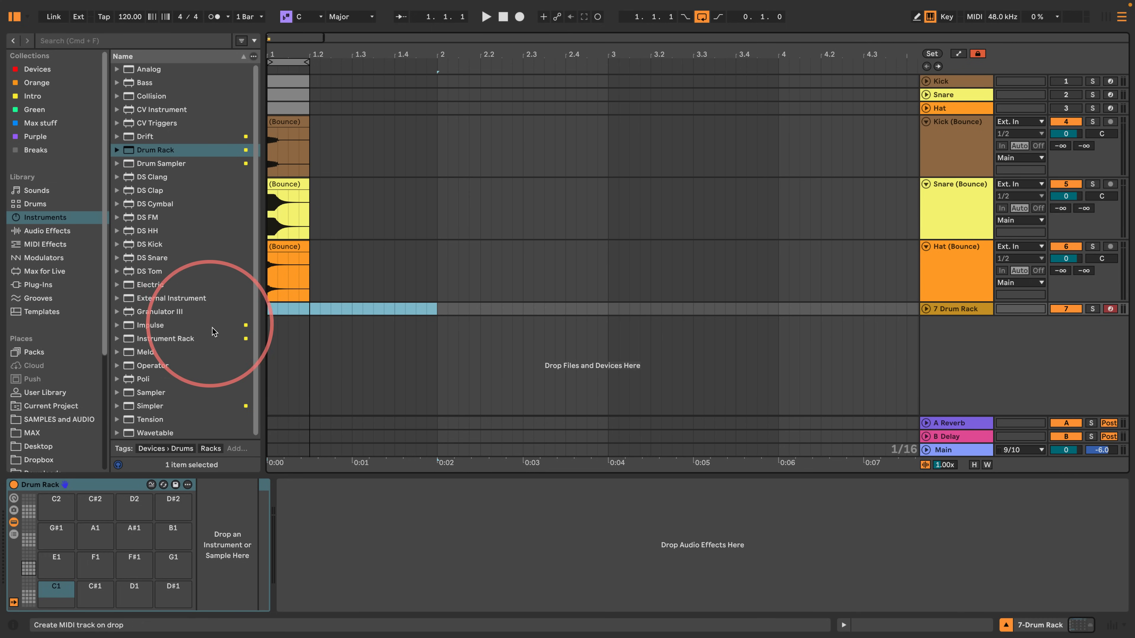
key(super+l)
- Insert an empty MIDI clip over bar 1 of the Drum Rack track and show the rack's pads
right_click(332, 310)
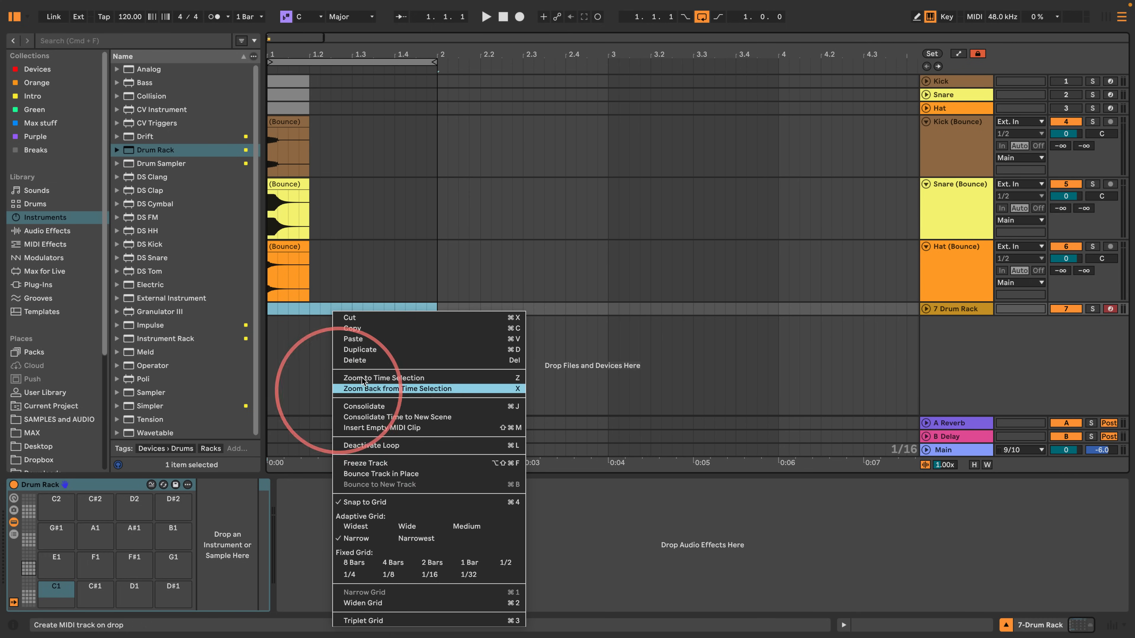
click(378, 427)
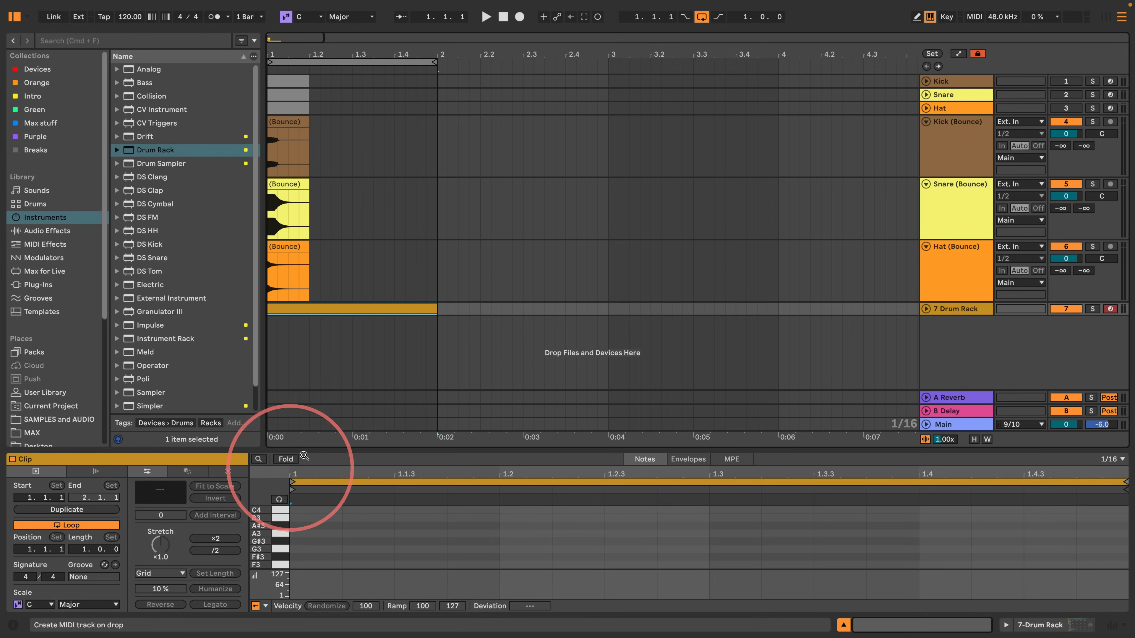
click(960, 309)
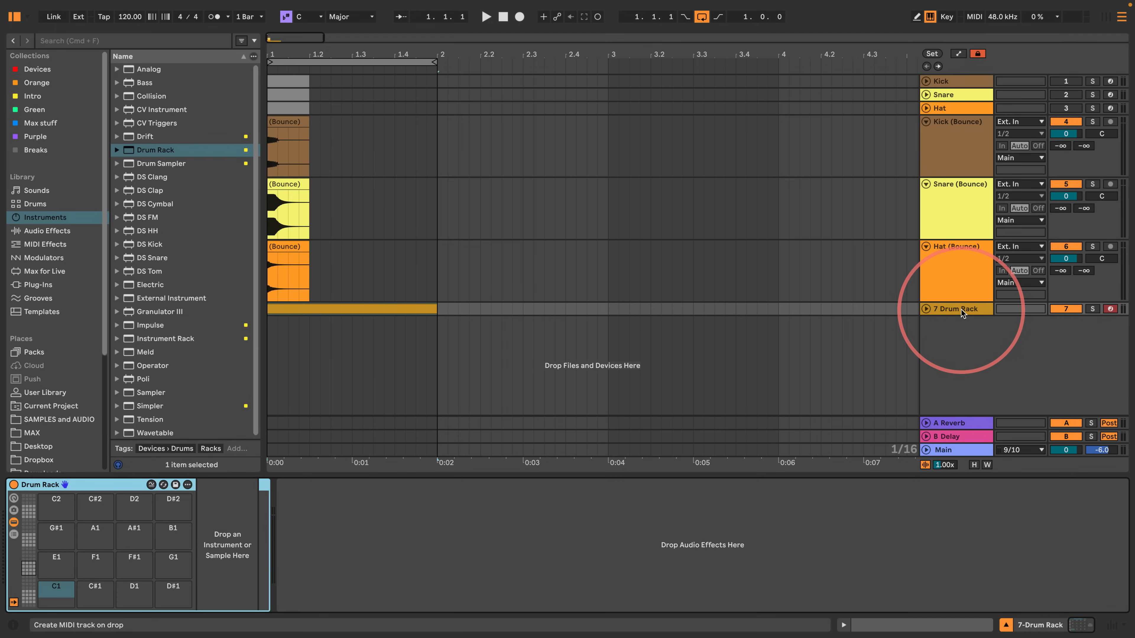
- Load the bounced Kick, Snare and Hat clips together onto the Drum Rack pads C1, C#1 and D1
click(289, 130)
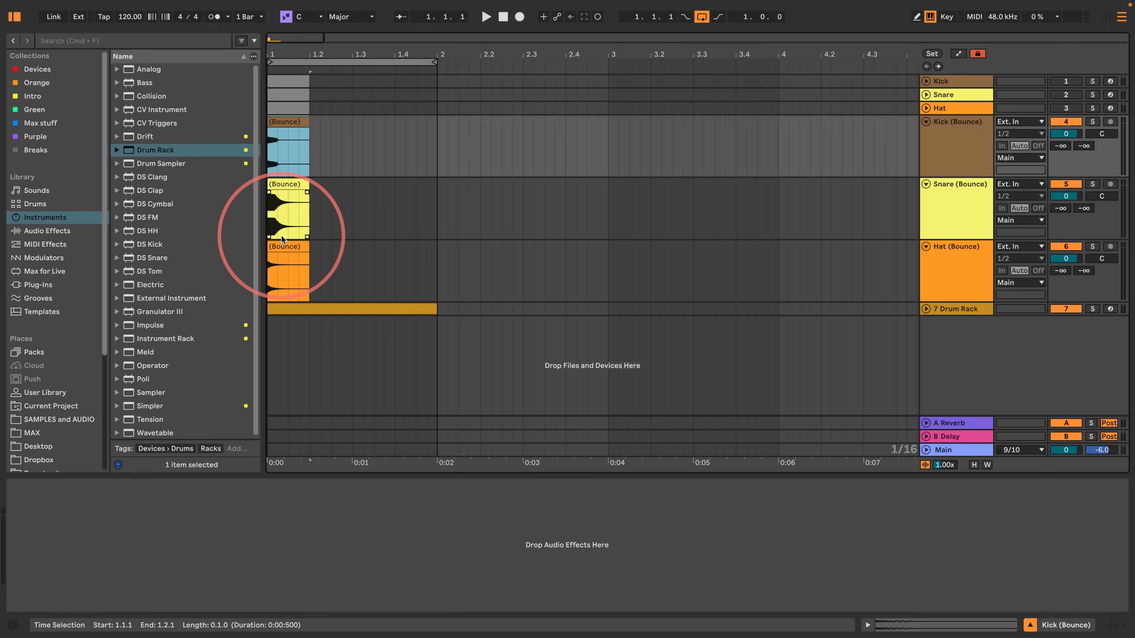
shift+click(282, 248)
drag(285, 122, 54, 587)
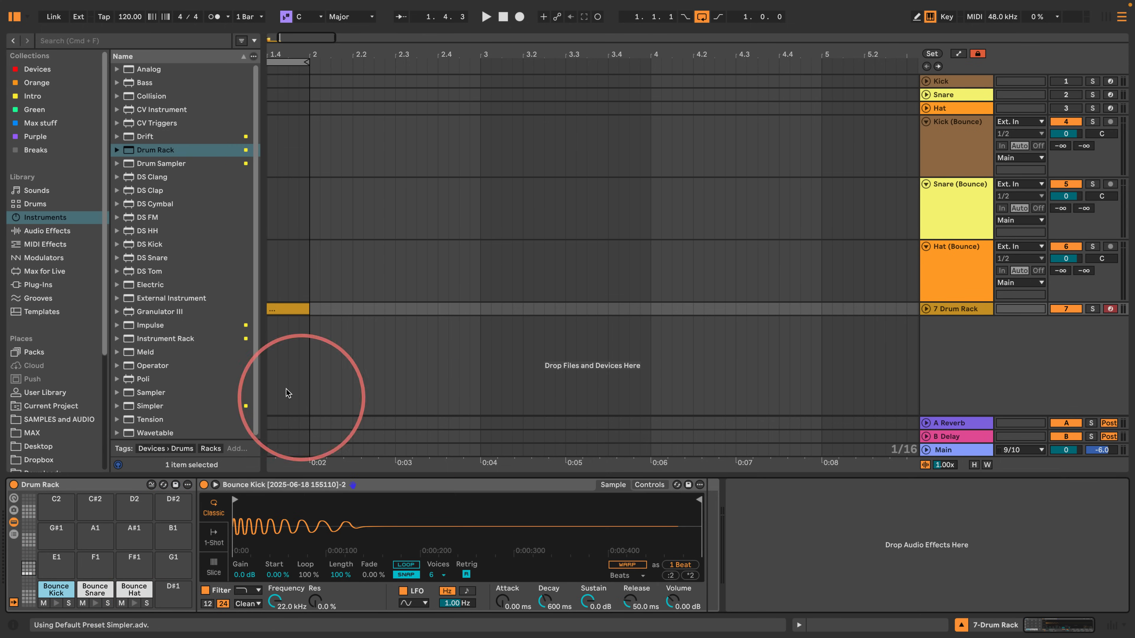
drag(409, 57, 407, 62)
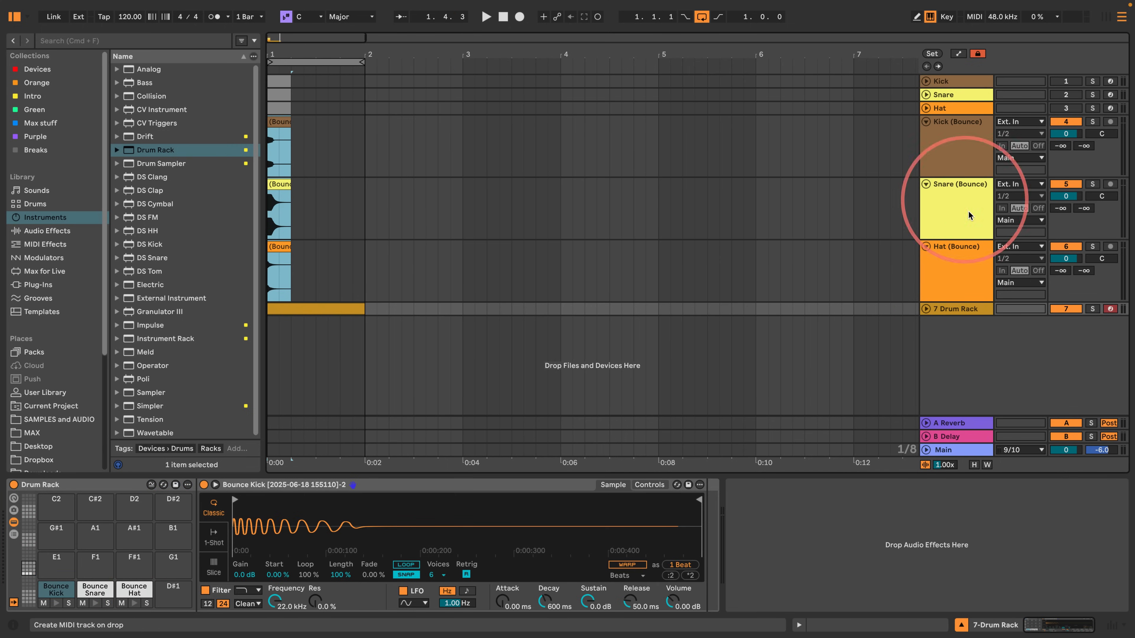
- Unfold the Drum Rack track and audition the kick, snare and hat pads
click(925, 308)
click(272, 174)
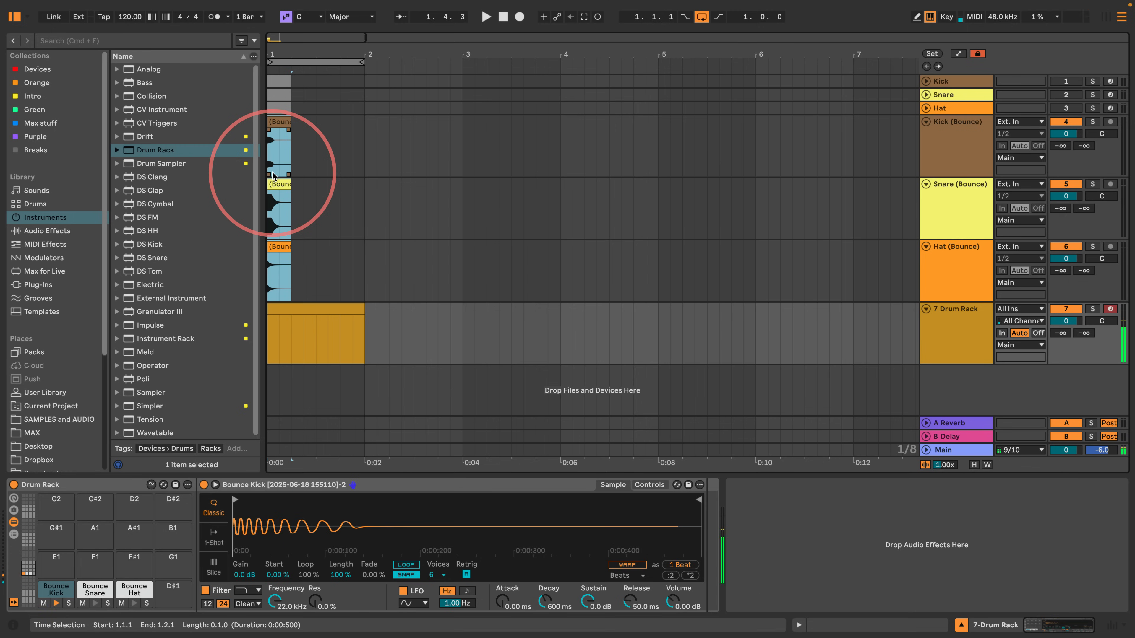
key(w)
key(a)
key(w)
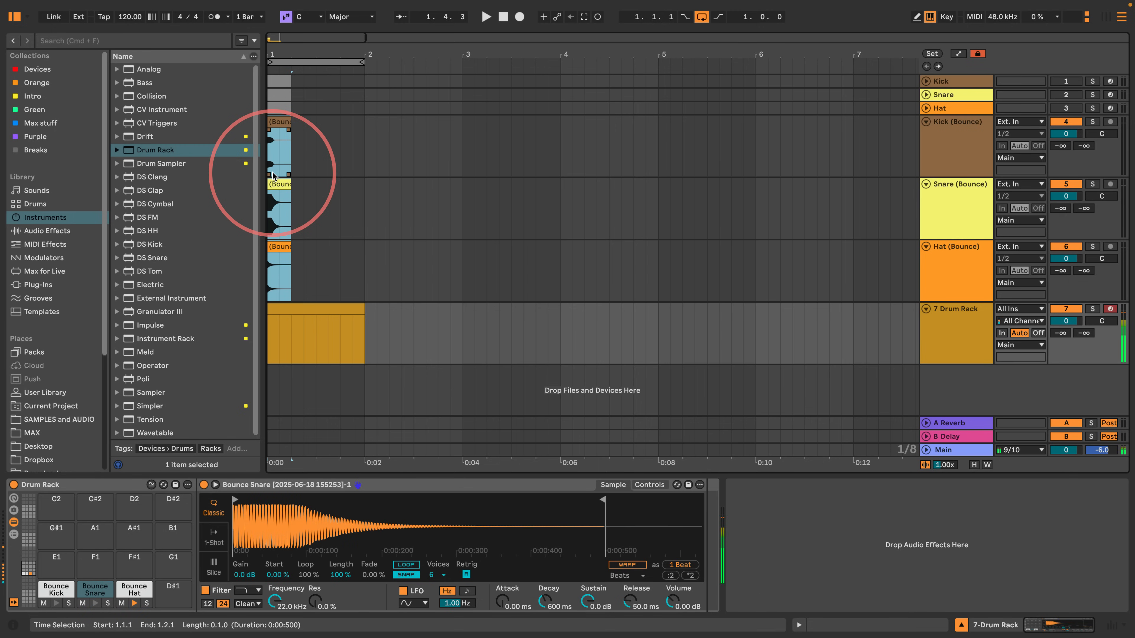
key(s)
key(w)
- Normalize the volume of the Bounce Kick sample and audition it against the snare and hat pads
click(56, 590)
right_click(303, 521)
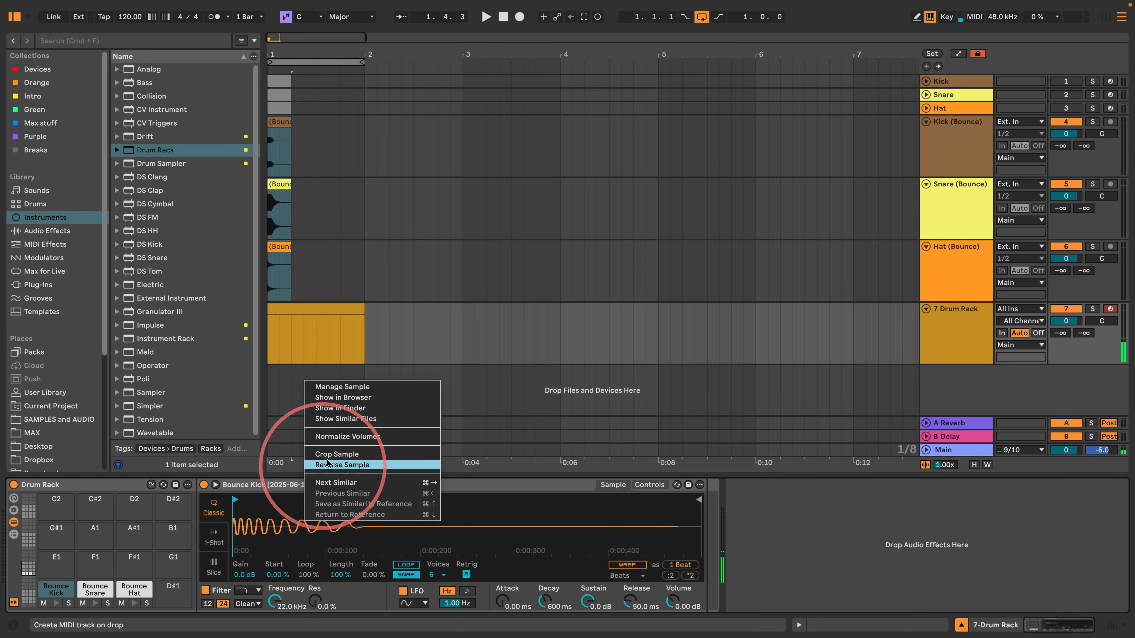
click(327, 437)
key(w)
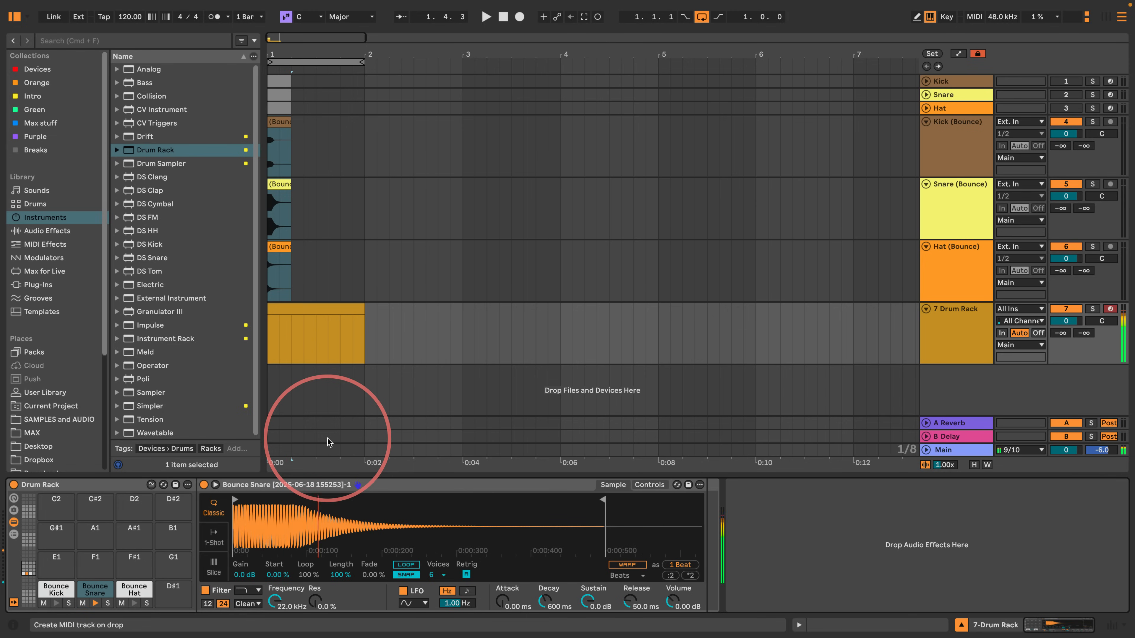
key(s)
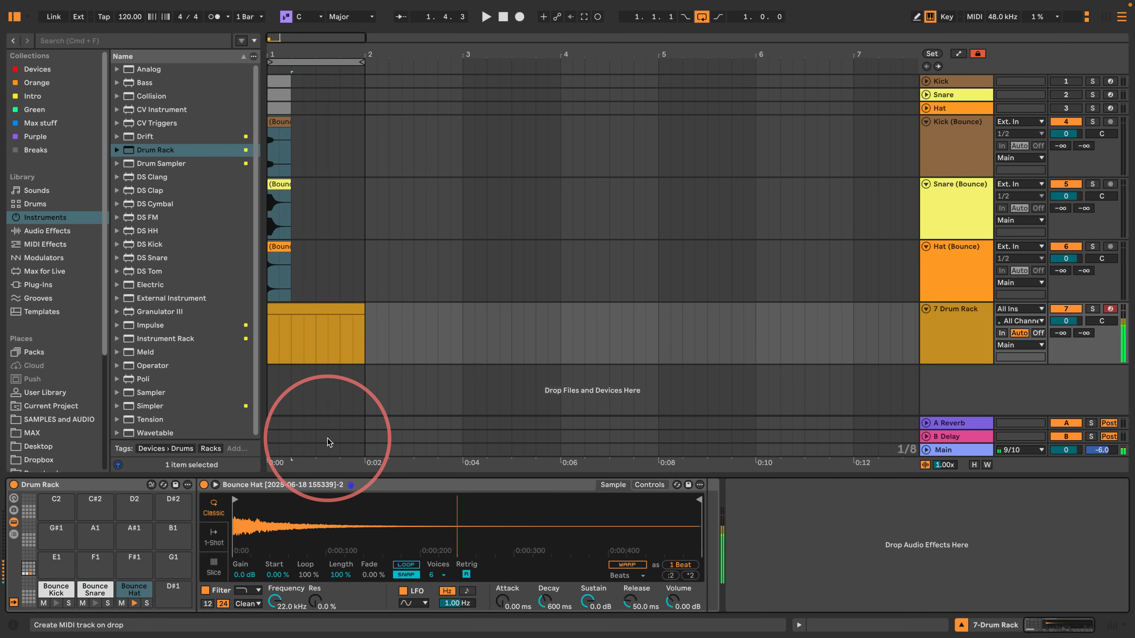
- Add a kick note on 1.1.1 and a snare note on 1.3 in the Drum Rack clip and play it
double_click(312, 310)
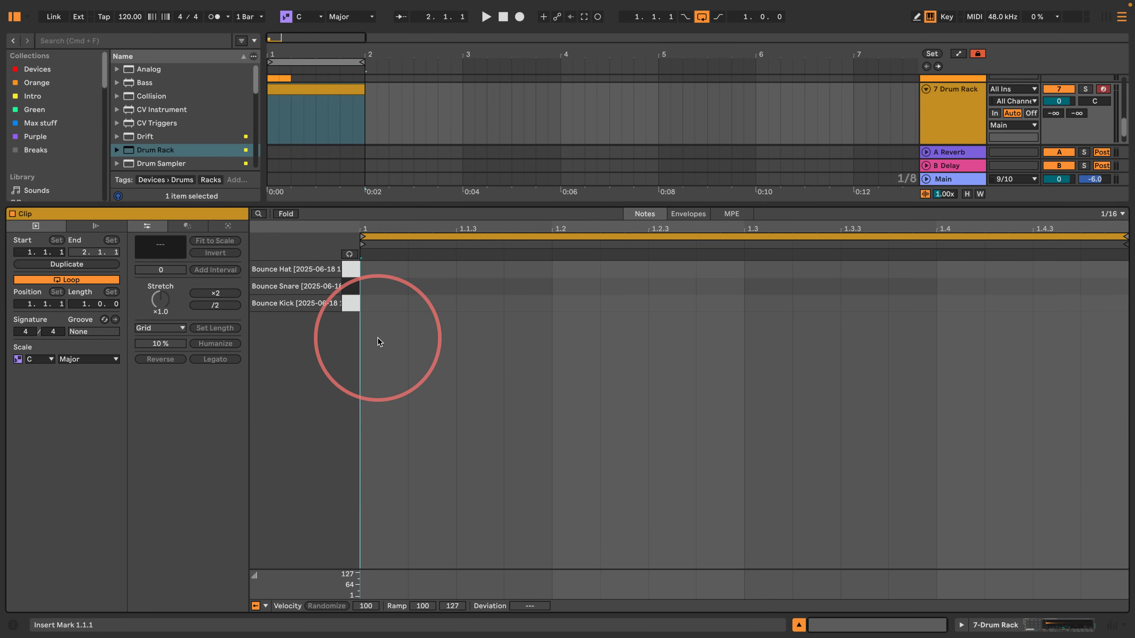
double_click(392, 305)
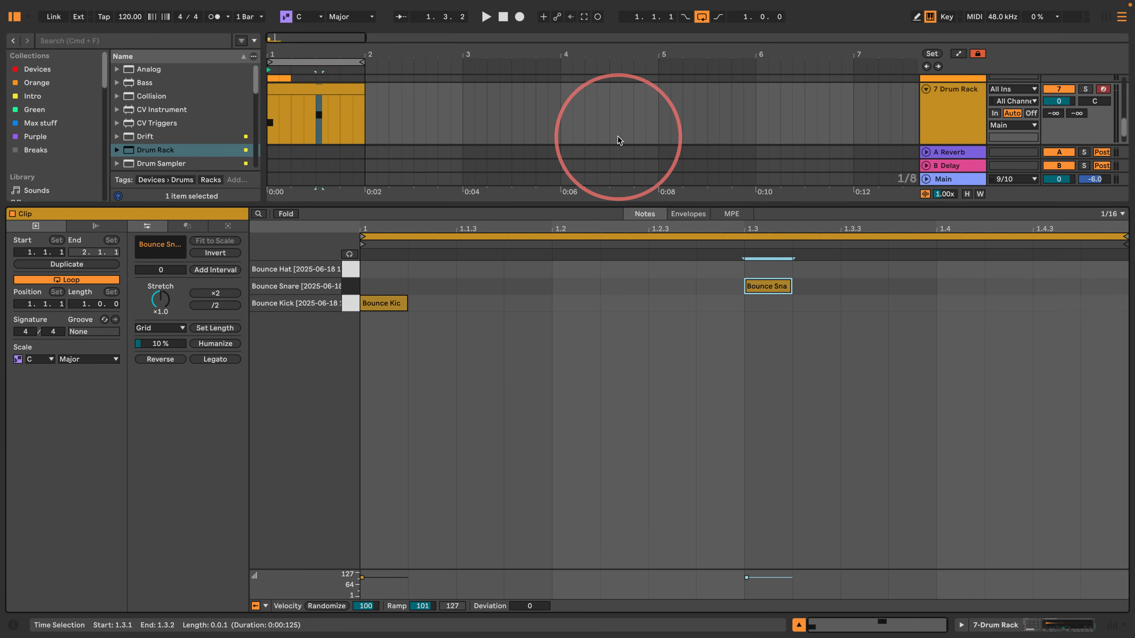
key(space)
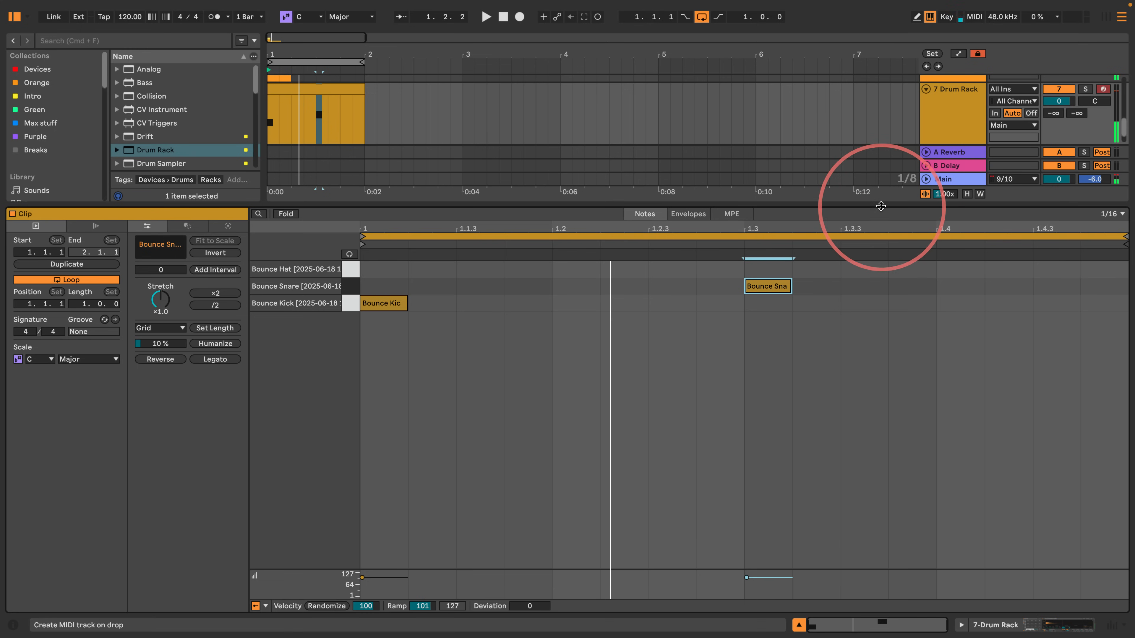
- Deactivate and fold the Kick, Snare and Hat bounce tracks, and play the Drum Rack pattern
drag(875, 207, 853, 452)
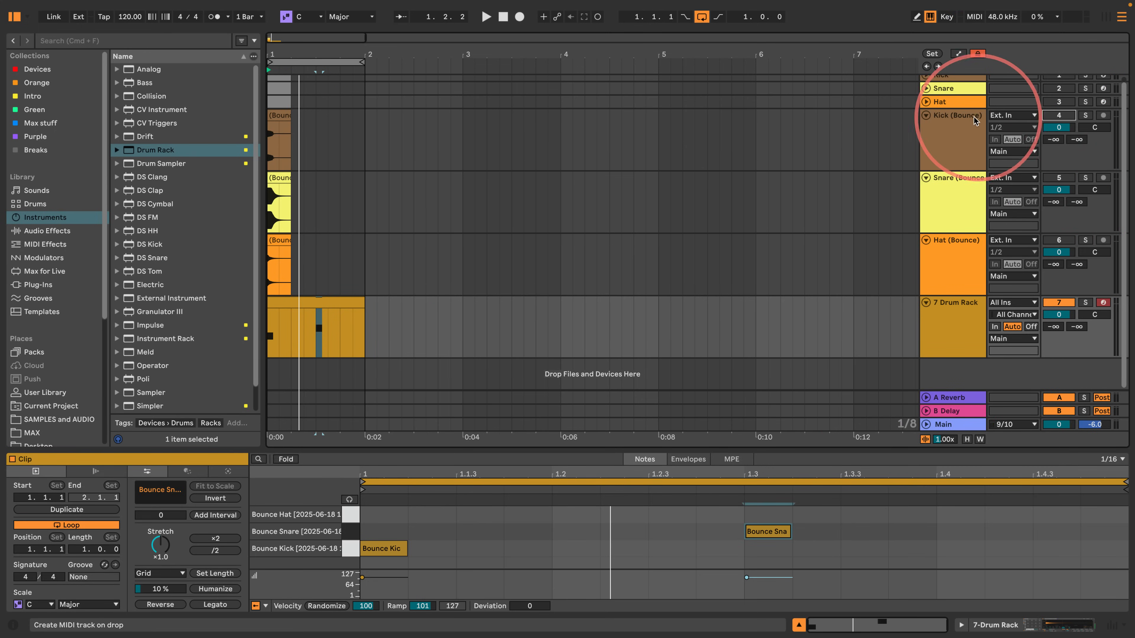
click(925, 115)
click(926, 135)
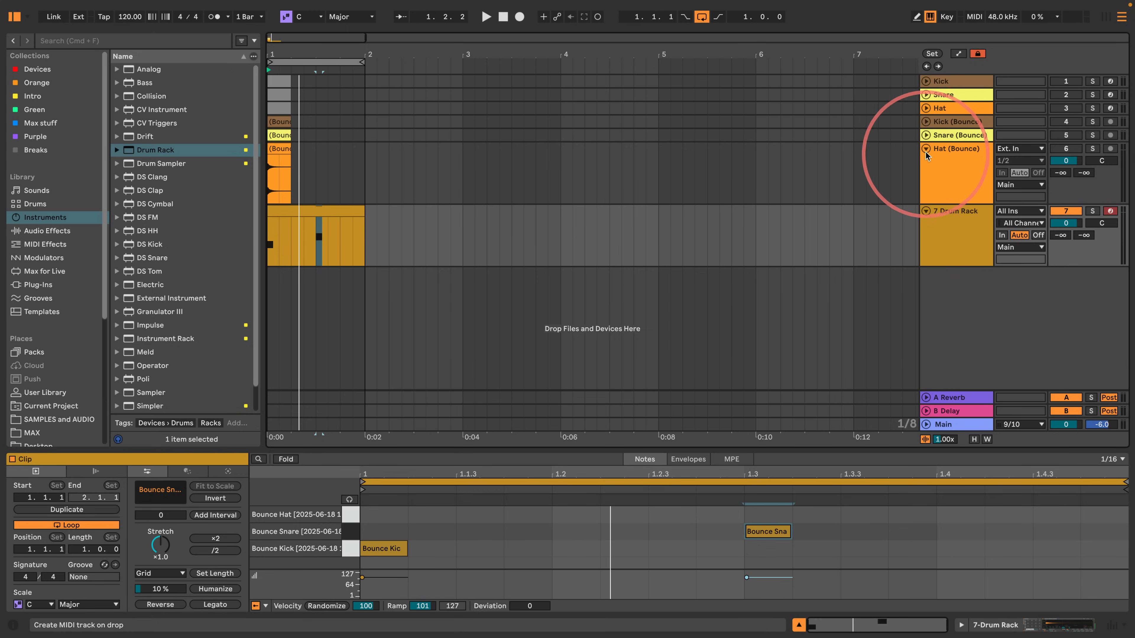
click(926, 149)
key(space)
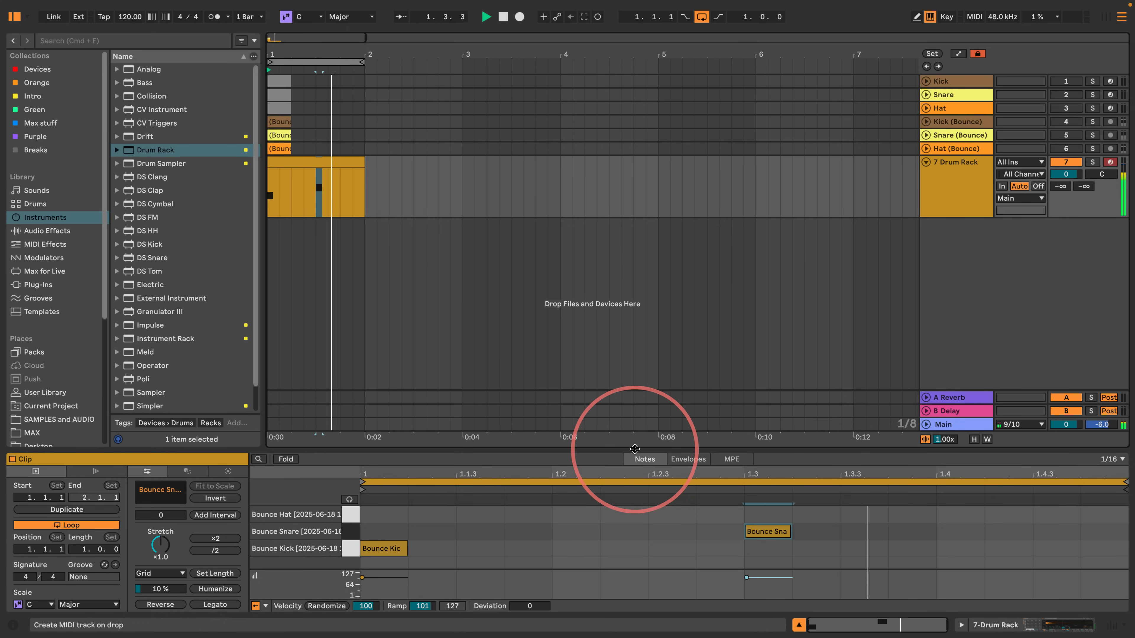
drag(634, 450, 620, 267)
key(space)
- Switch the Simplers on the hat, snare and kick pads to 1-Shot mode and play the loop
click(983, 624)
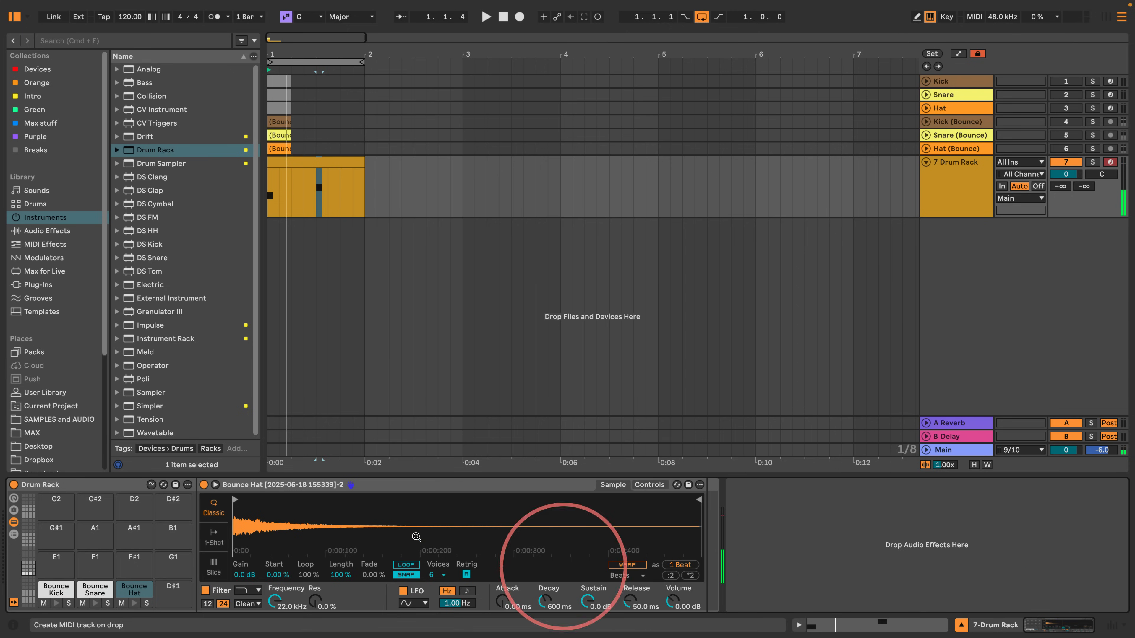
click(213, 539)
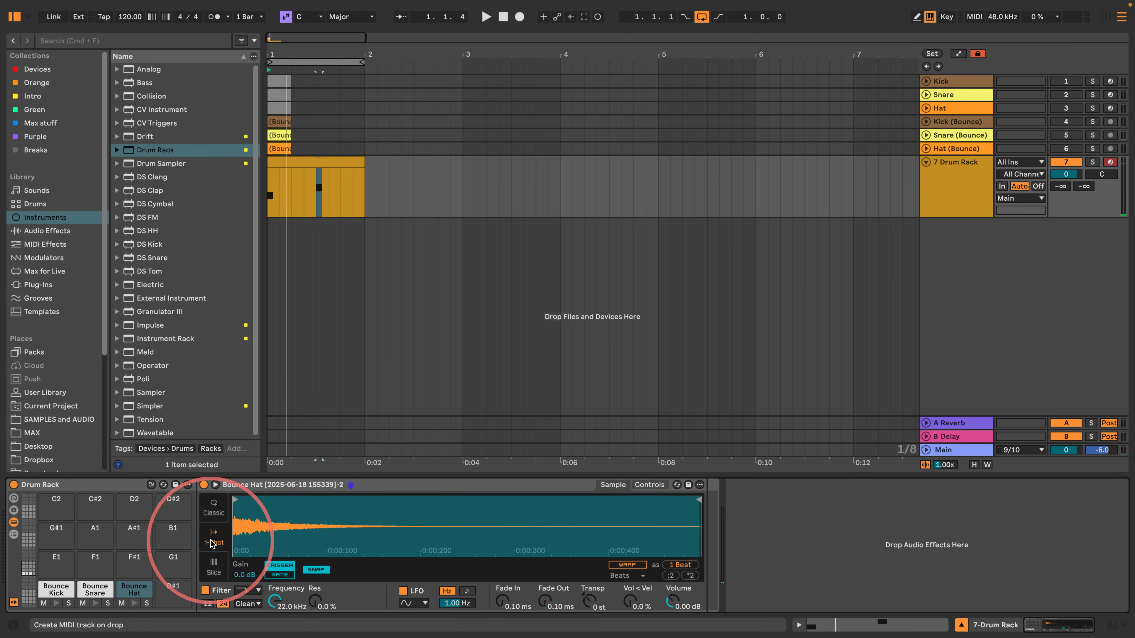
click(96, 587)
click(212, 531)
click(52, 586)
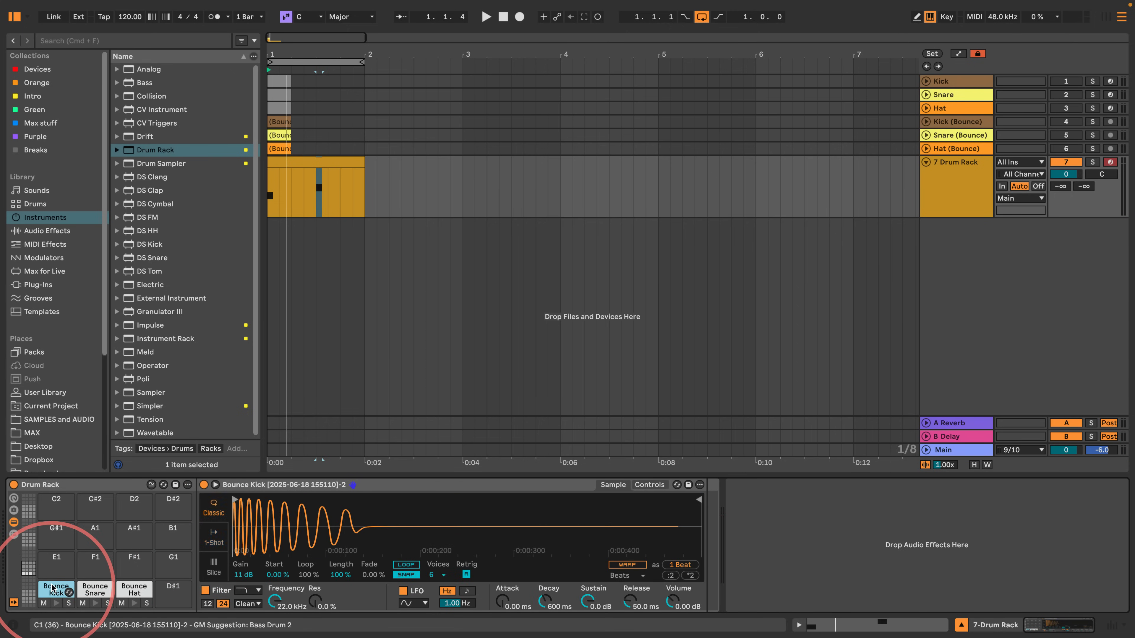
click(213, 536)
key(space)
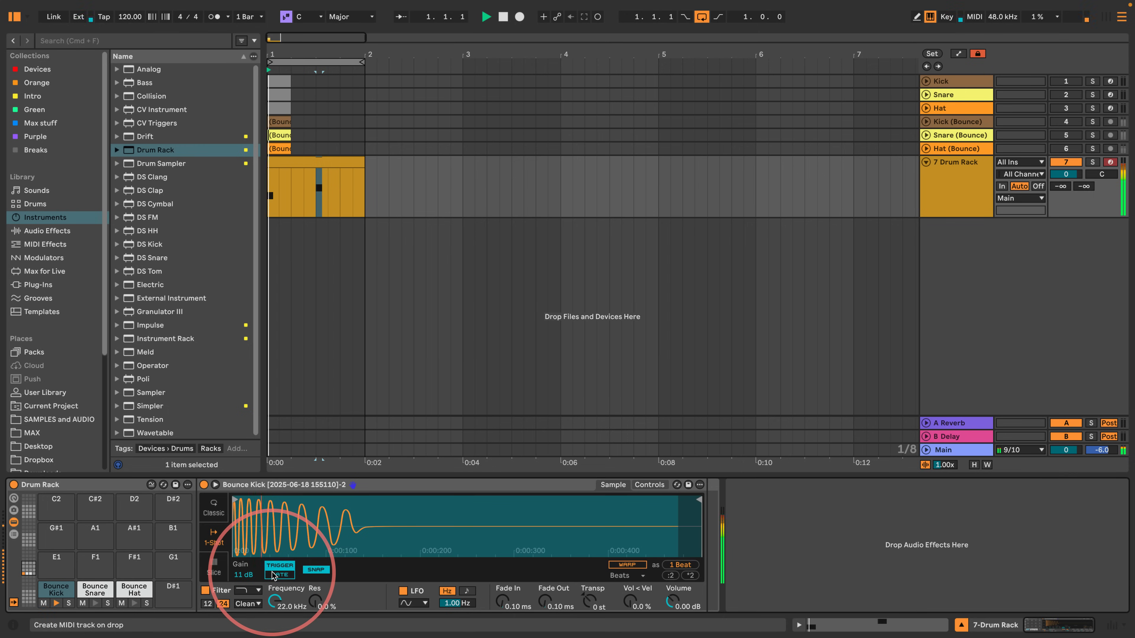
click(412, 348)
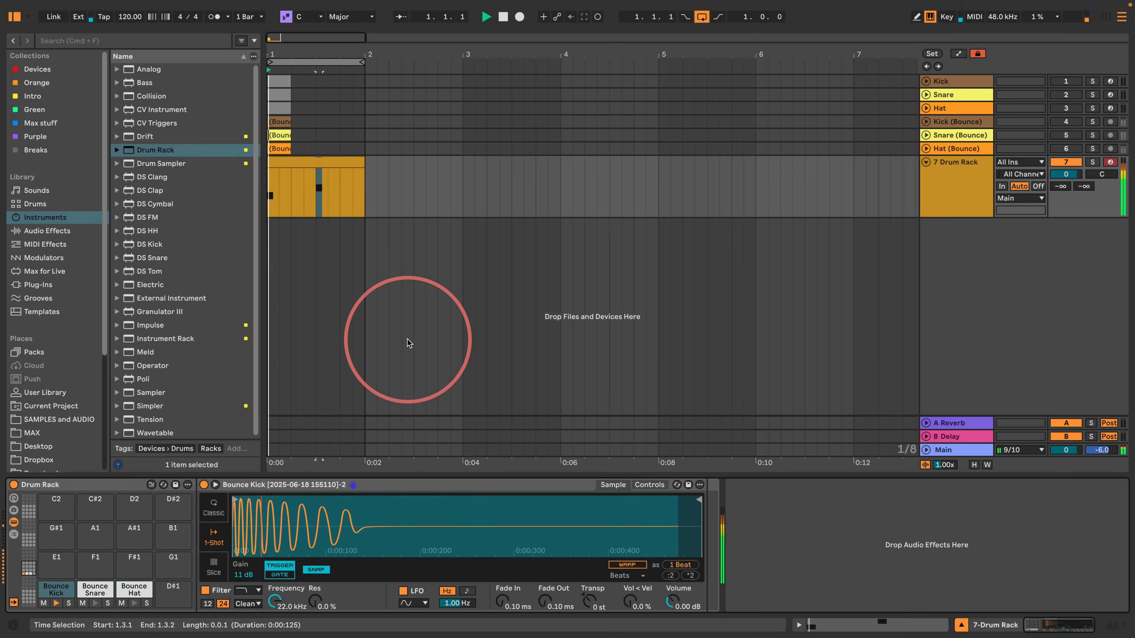
key(space)
- Draw eight hat notes at eighth-note spacing across the bar in the Drum Rack clip, starting at 1.1.1
double_click(345, 162)
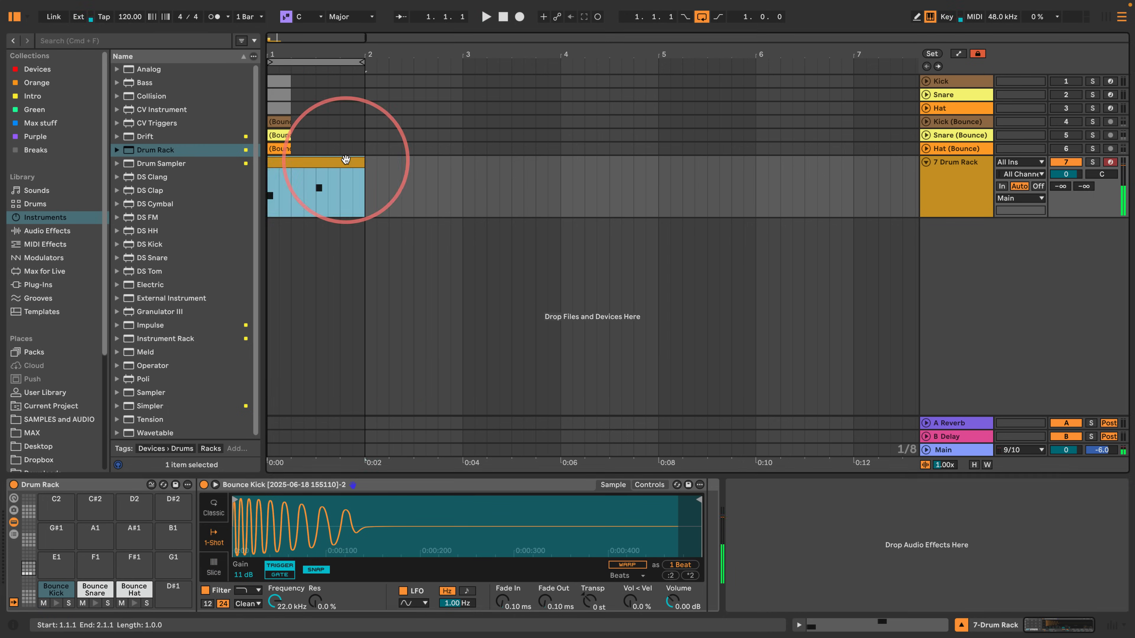
key(b)
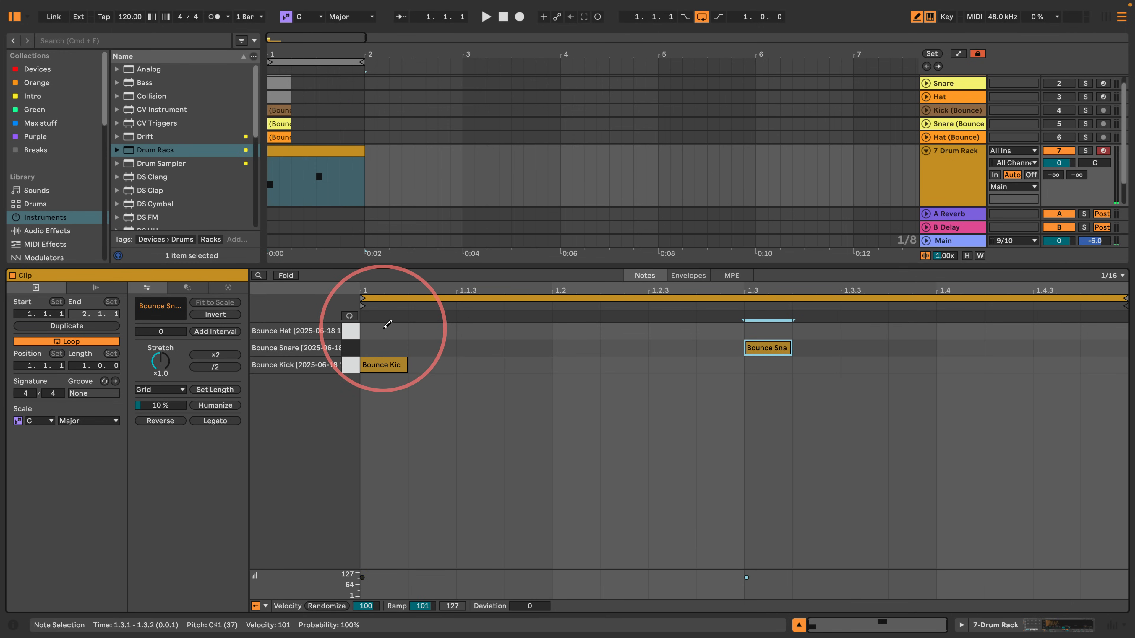
click(385, 331)
click(477, 331)
click(562, 331)
click(665, 330)
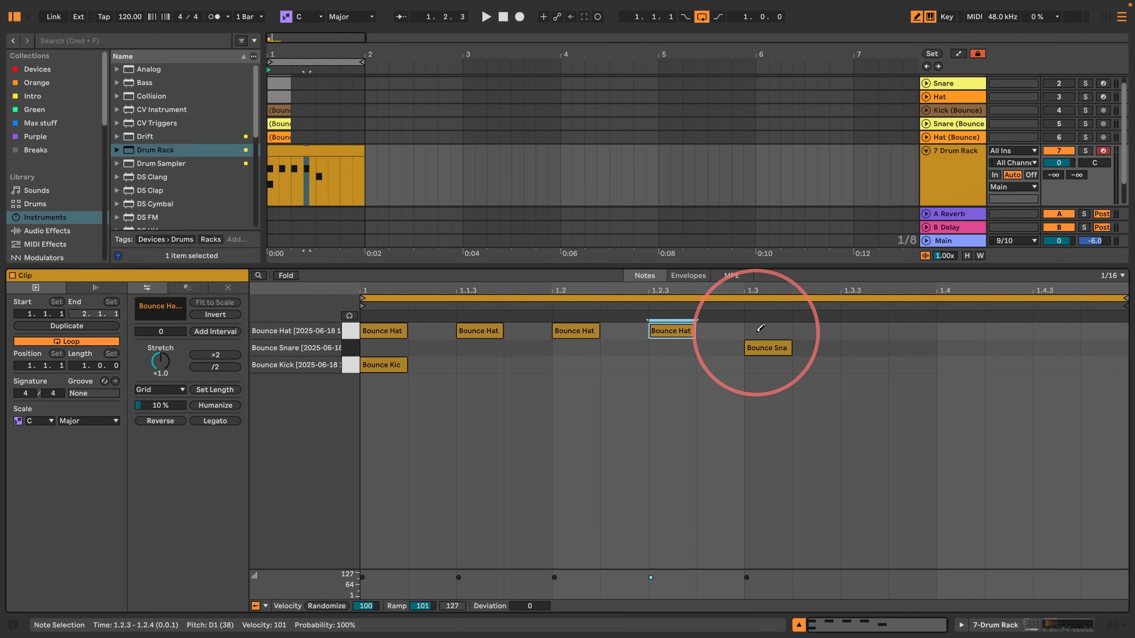
click(761, 330)
click(859, 331)
click(956, 331)
click(1039, 331)
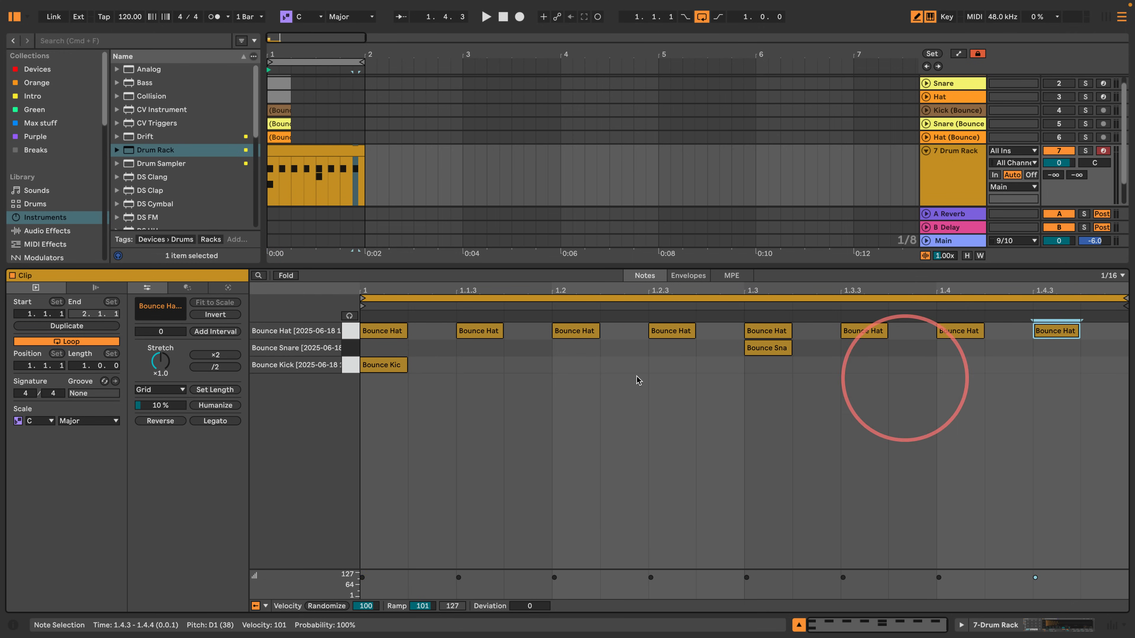
- Randomize the velocities of all hat notes and play the pattern
click(350, 330)
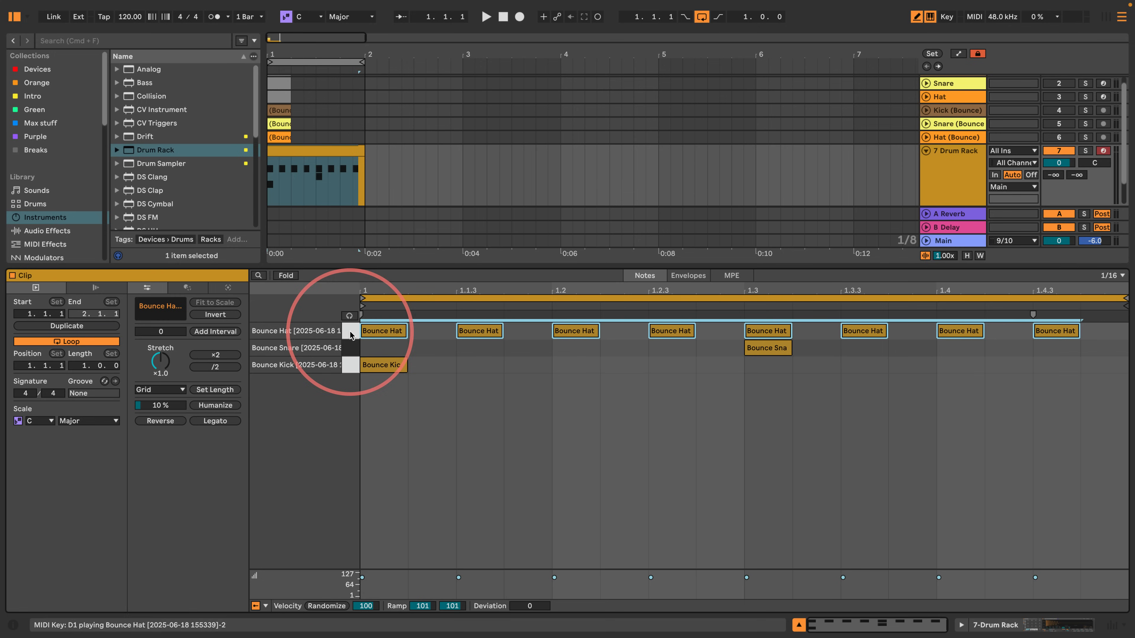
click(326, 605)
key(space)
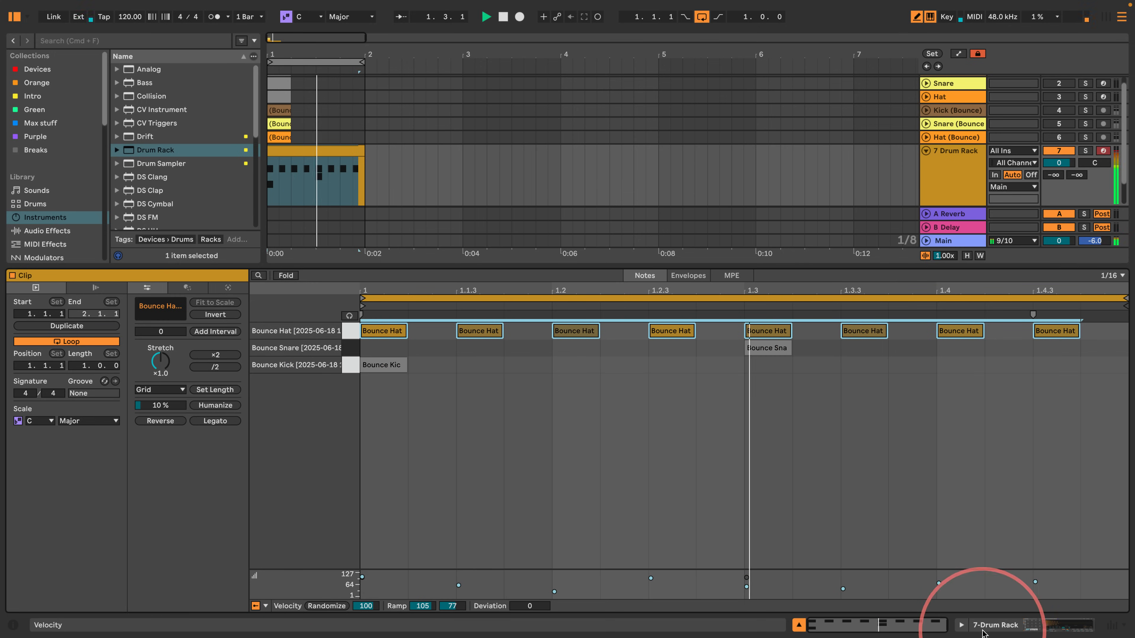
- Set the hat Simpler's Vol < Vel to 63% and its filter to high-pass at 1.88 kHz
click(960, 625)
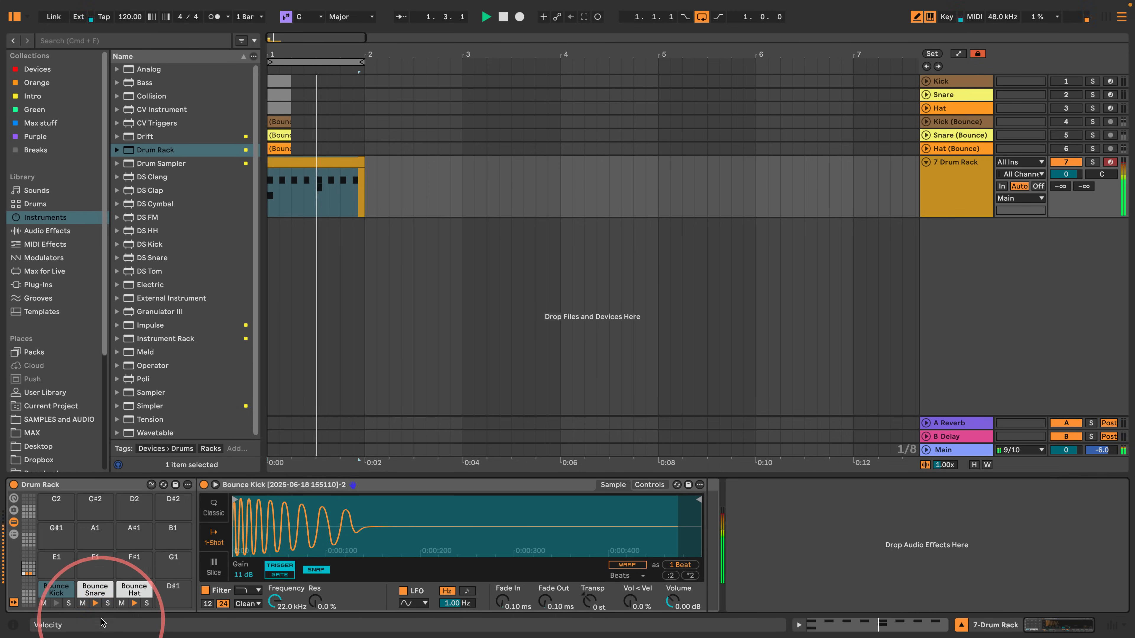
click(134, 590)
mouse_move(631, 589)
mouse_down()
mouse_move(631, 565)
mouse_move(631, 596)
mouse_up()
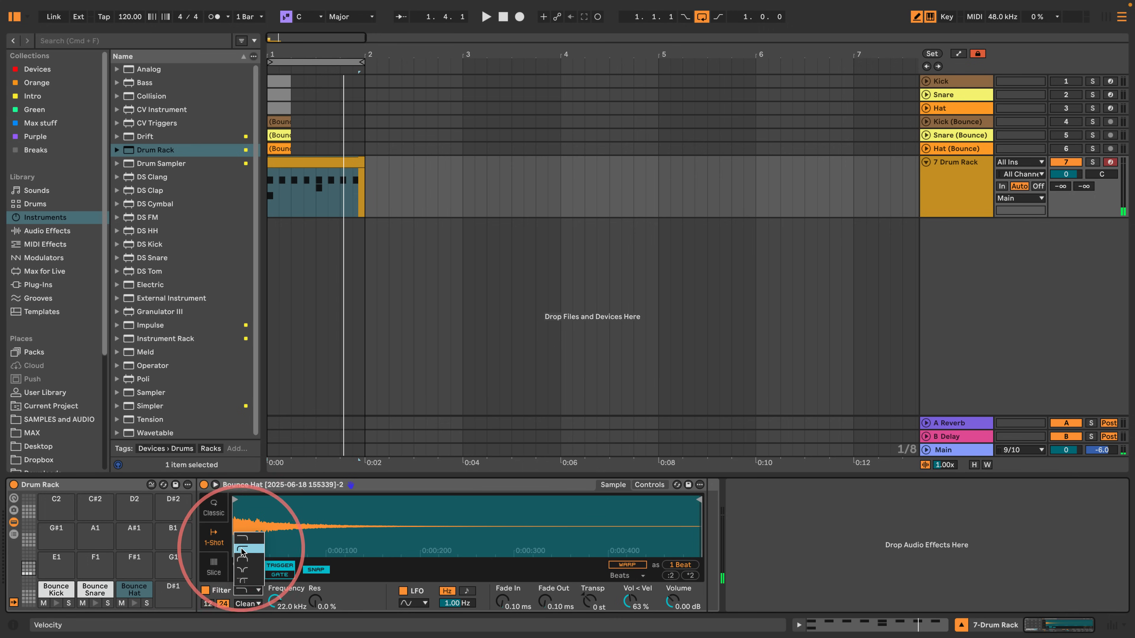
click(242, 548)
drag(275, 600, 277, 603)
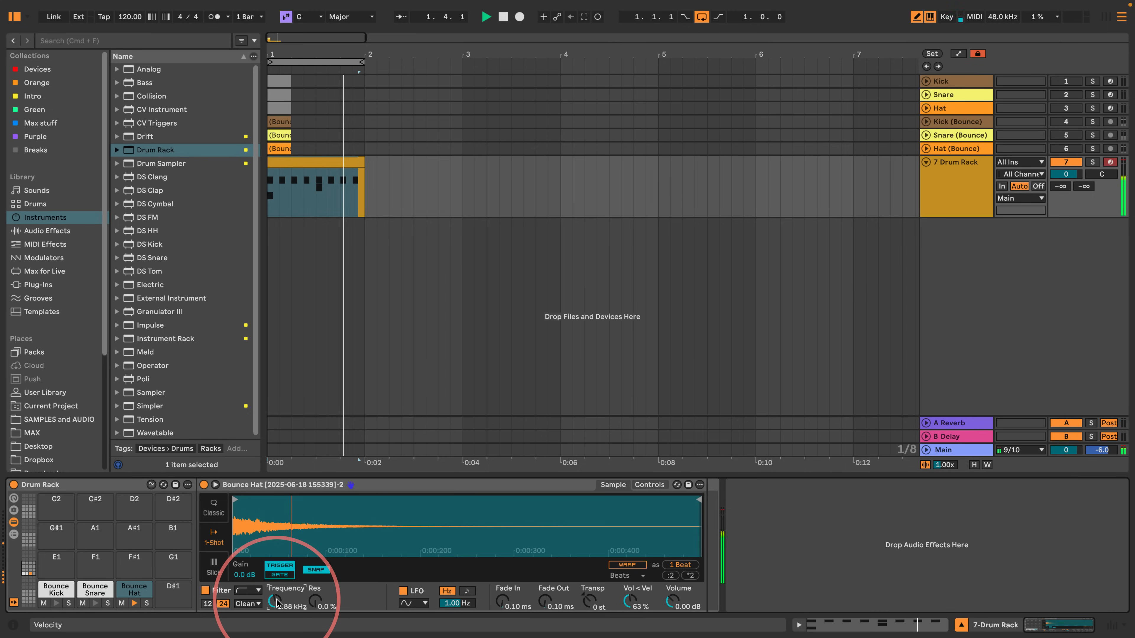
key(space)
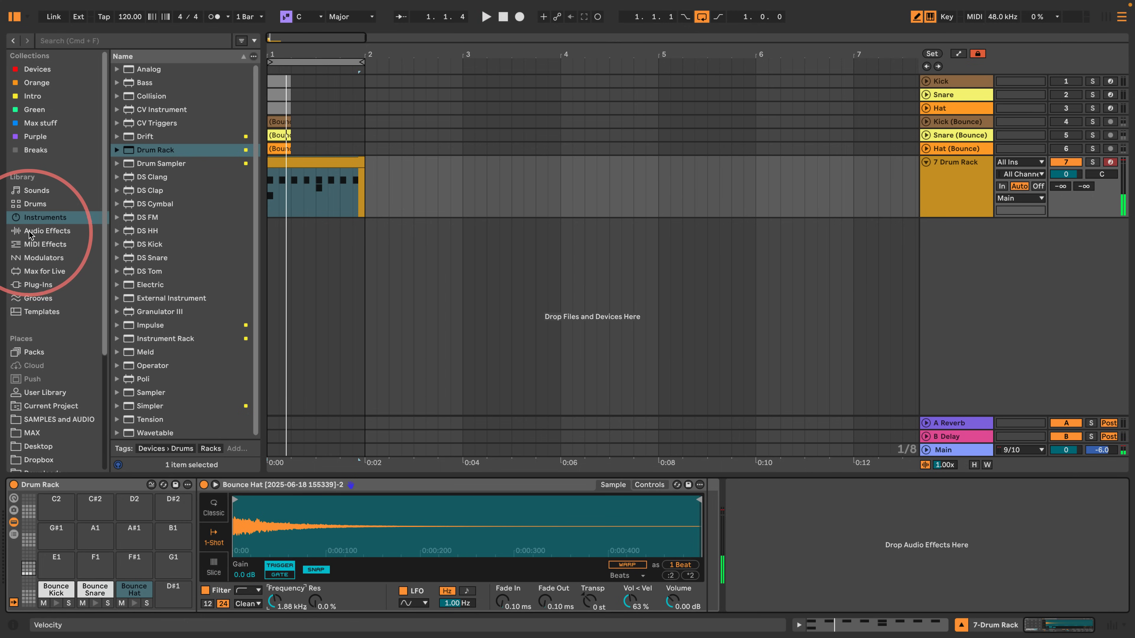
- Add a Limiter audio effect after the Drum Rack and play the beat through it
click(44, 231)
scroll(139, 276, down, 6)
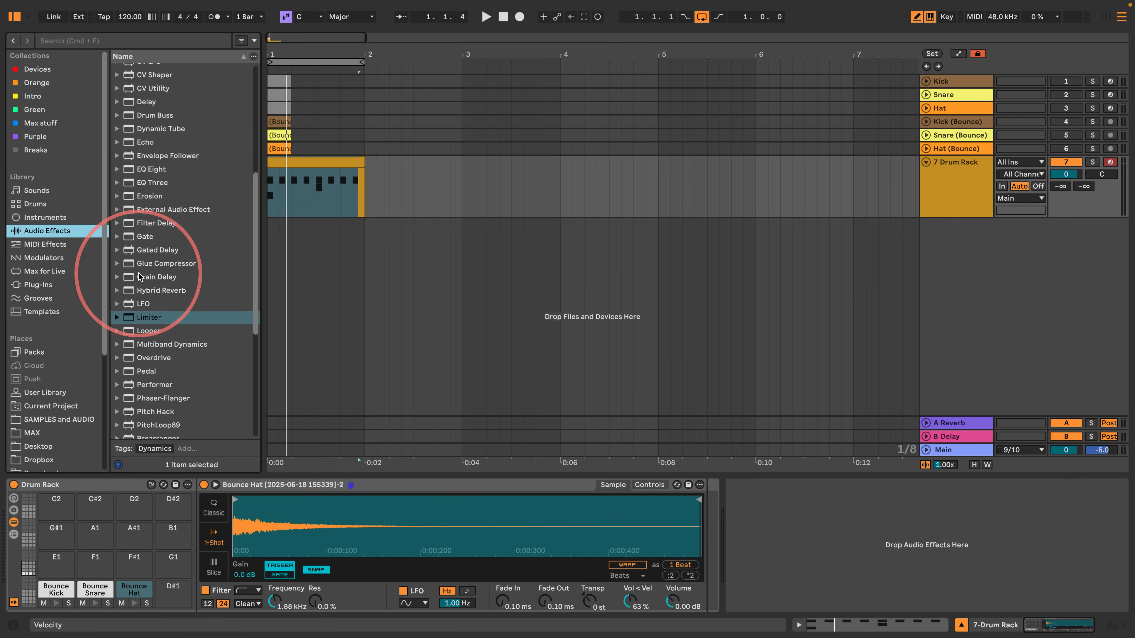
scroll(139, 276, down, 3)
drag(148, 263, 823, 603)
key(space)
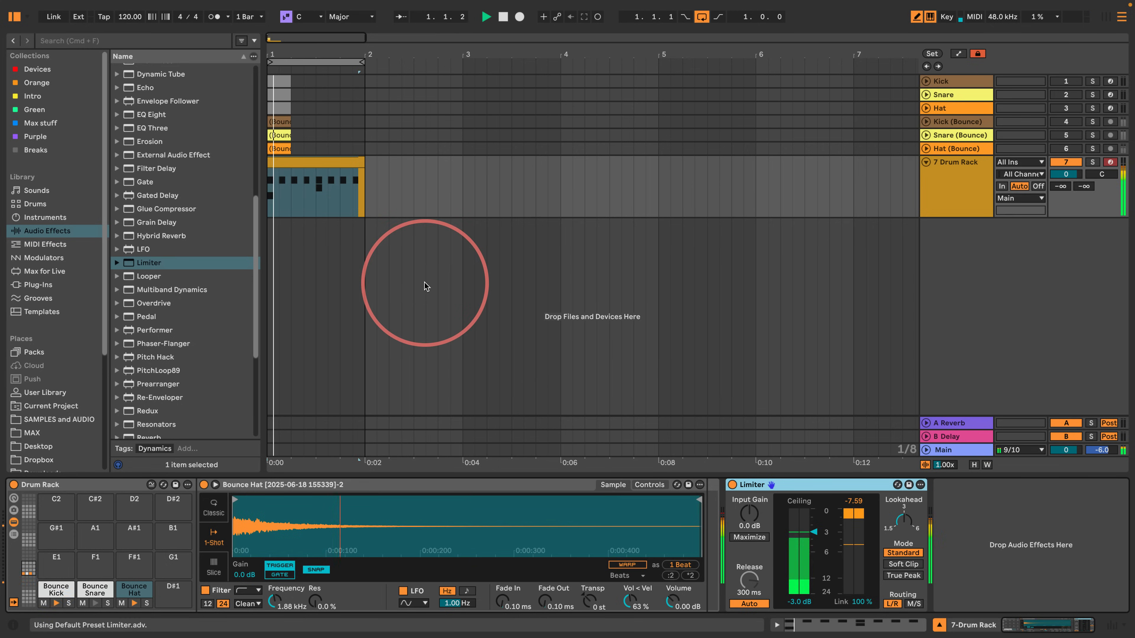
key(space)
- Extend the arrangement loop to 16 bars, stretch the looping Drum Rack clip to bar 17, and play it
click(317, 160)
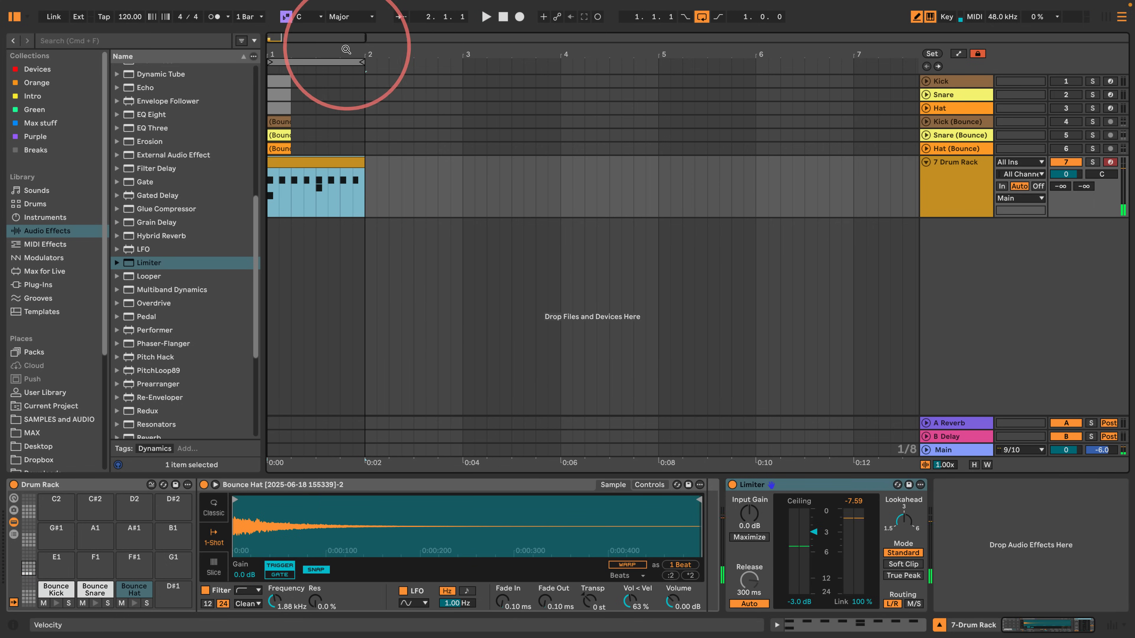
drag(343, 50, 343, 29)
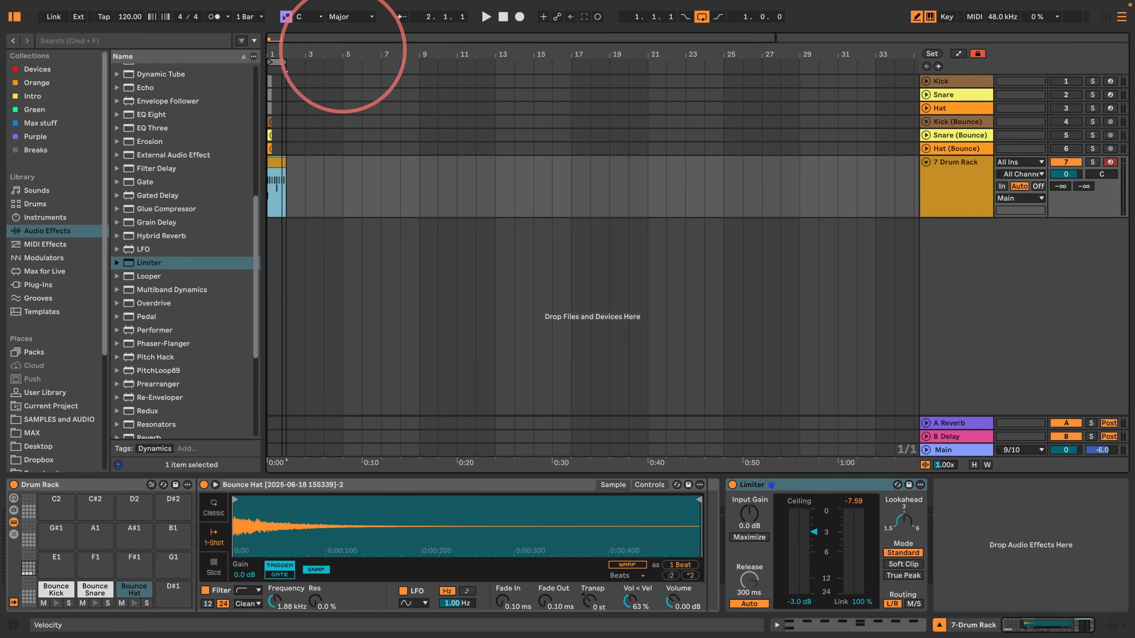
drag(284, 62, 568, 92)
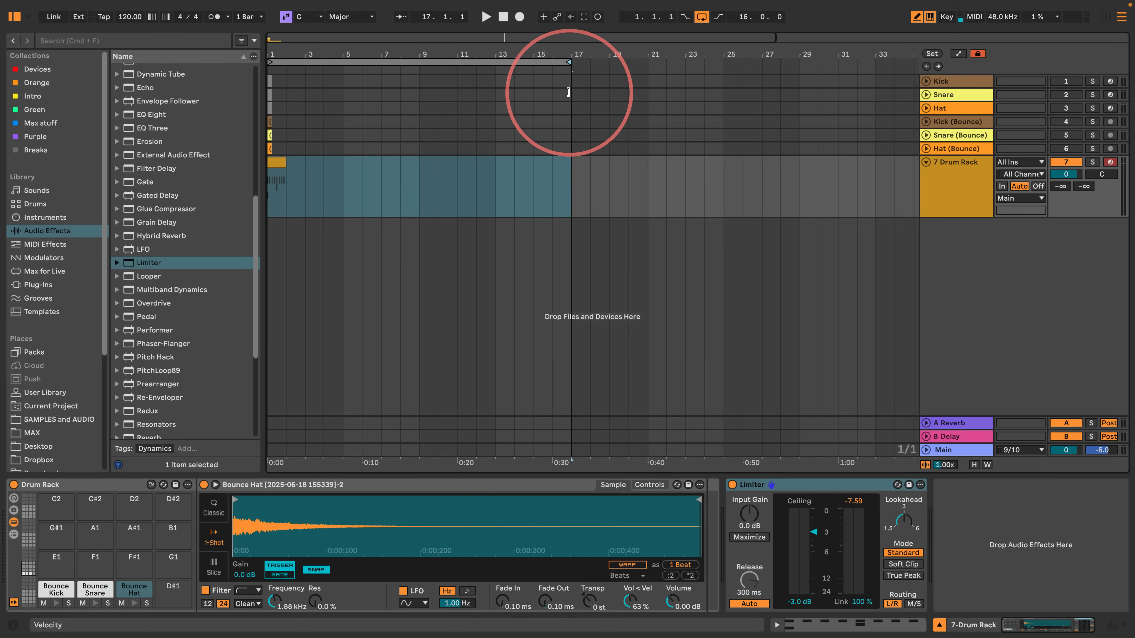
drag(286, 179, 570, 182)
key(space)
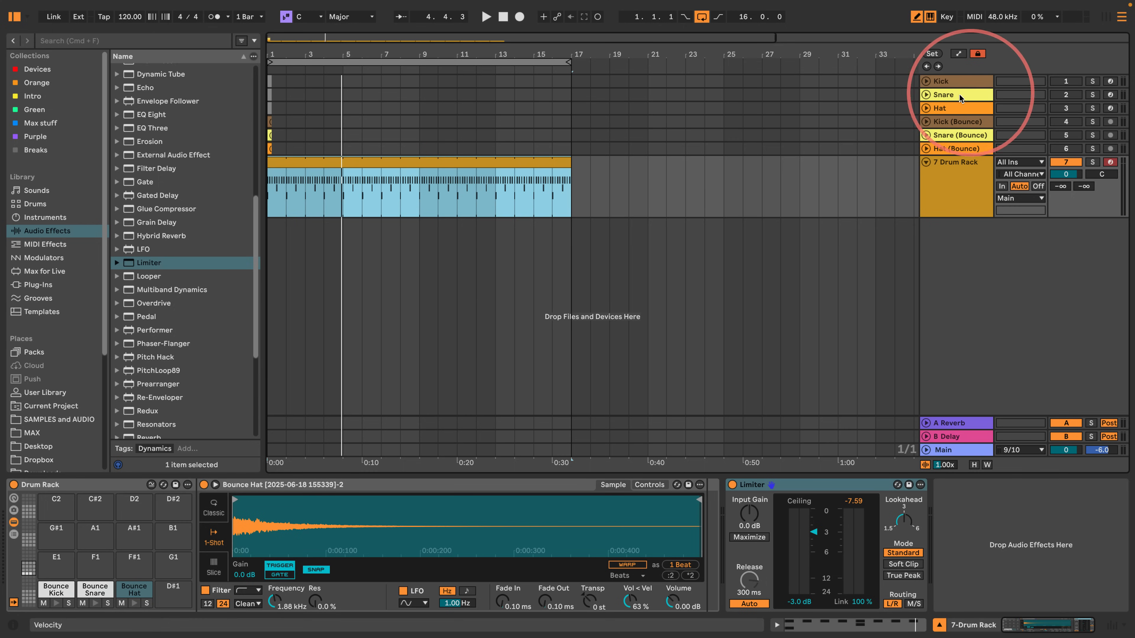
- Check the Kick track's devices, return to the Drum Rack track and play the beat
click(953, 83)
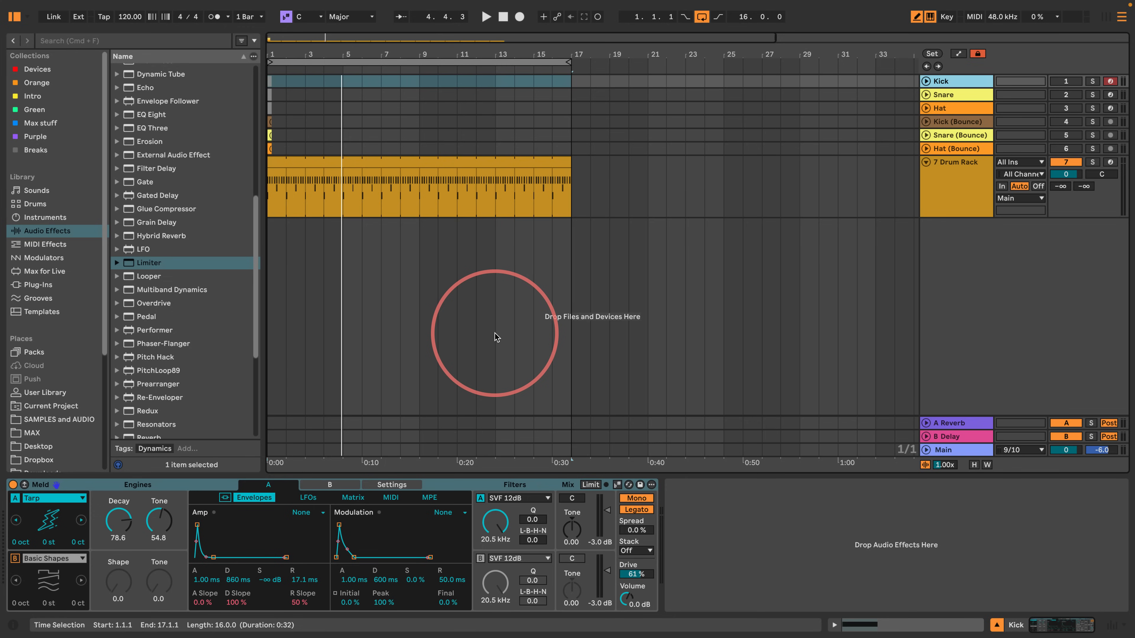
click(974, 175)
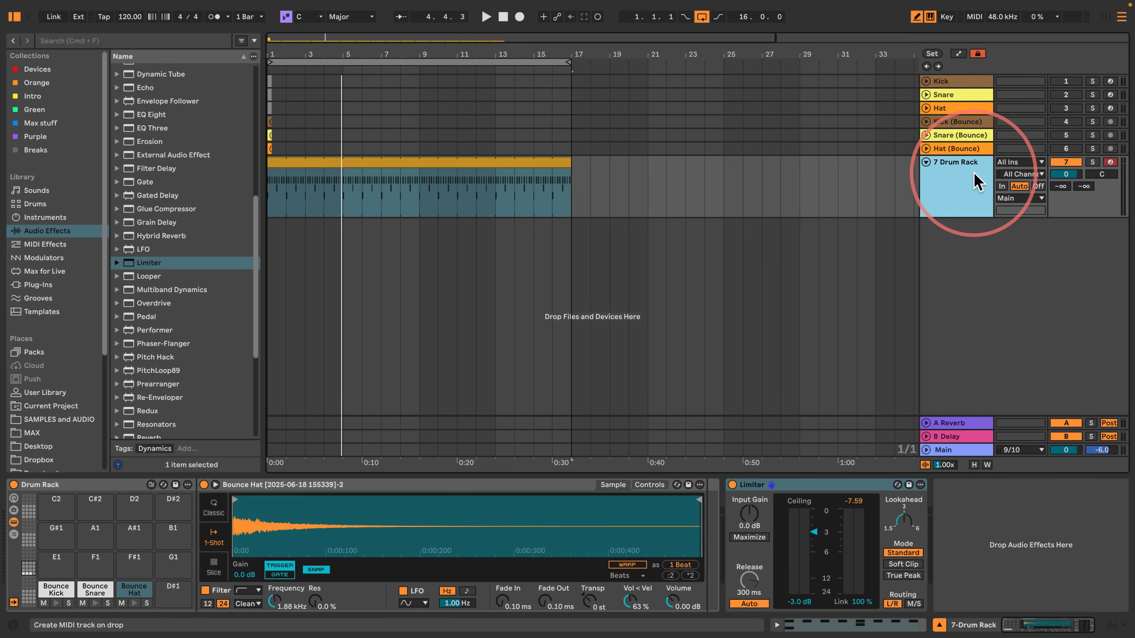
key(space)
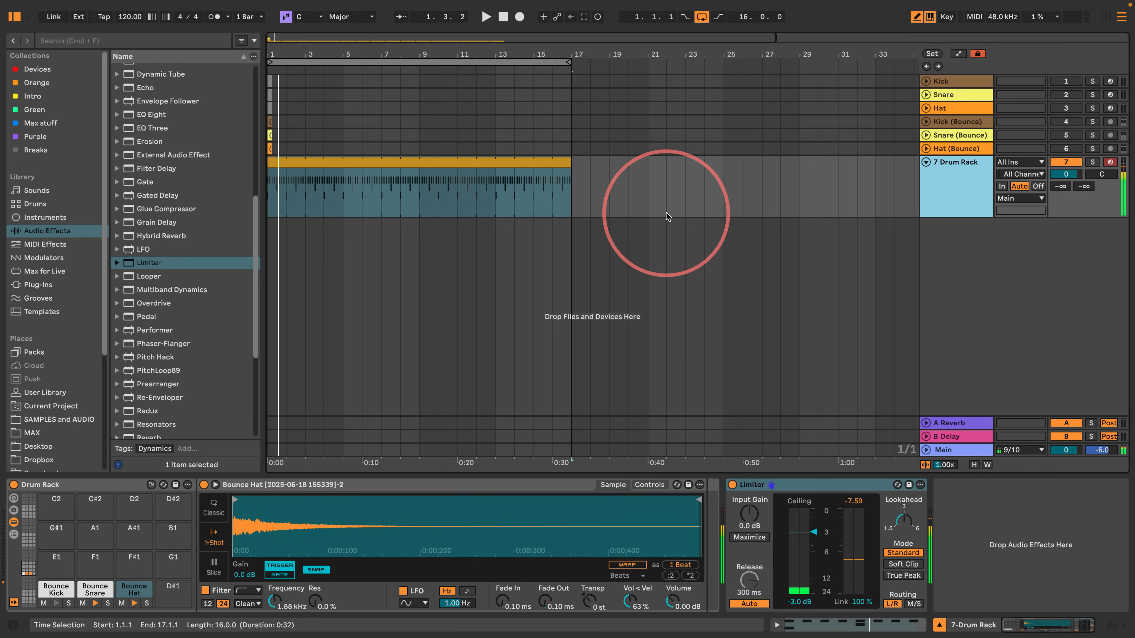
- Insert an Audio Effect Rack between the Drum Rack and the Limiter and show its chain list
scroll(157, 196, up, 8)
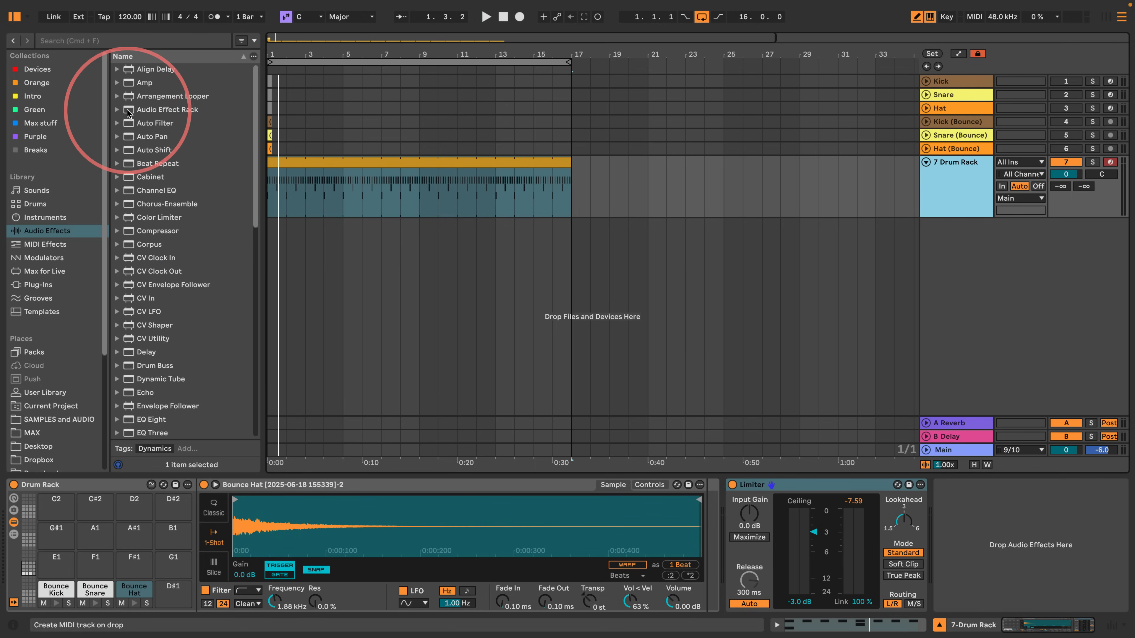
drag(152, 109, 724, 519)
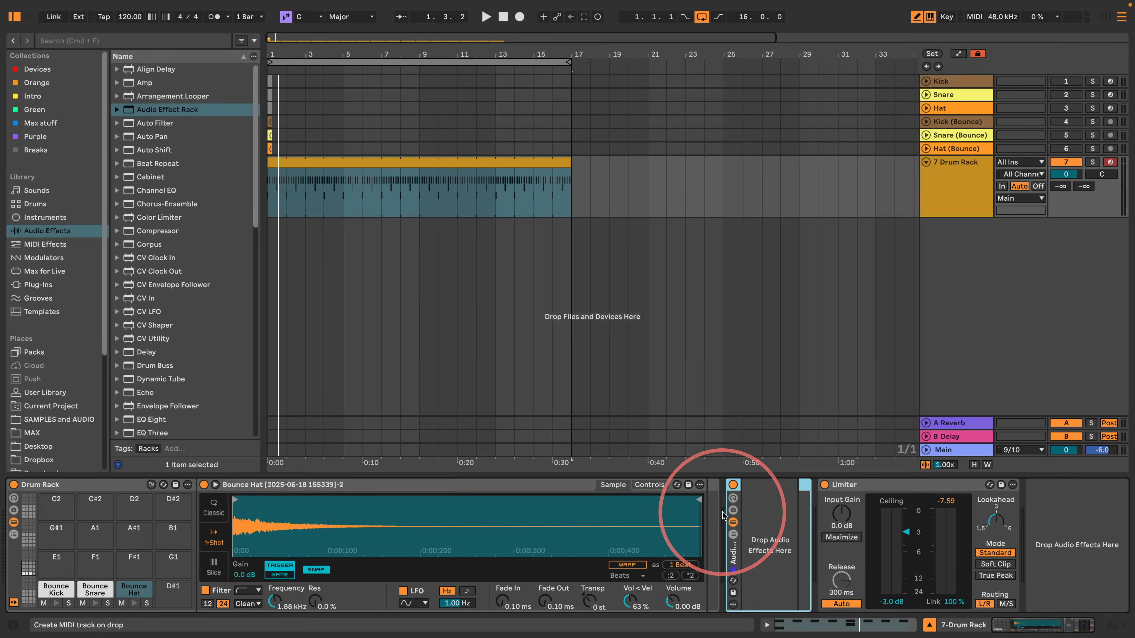
click(732, 534)
key(space)
drag(1033, 626, 1049, 628)
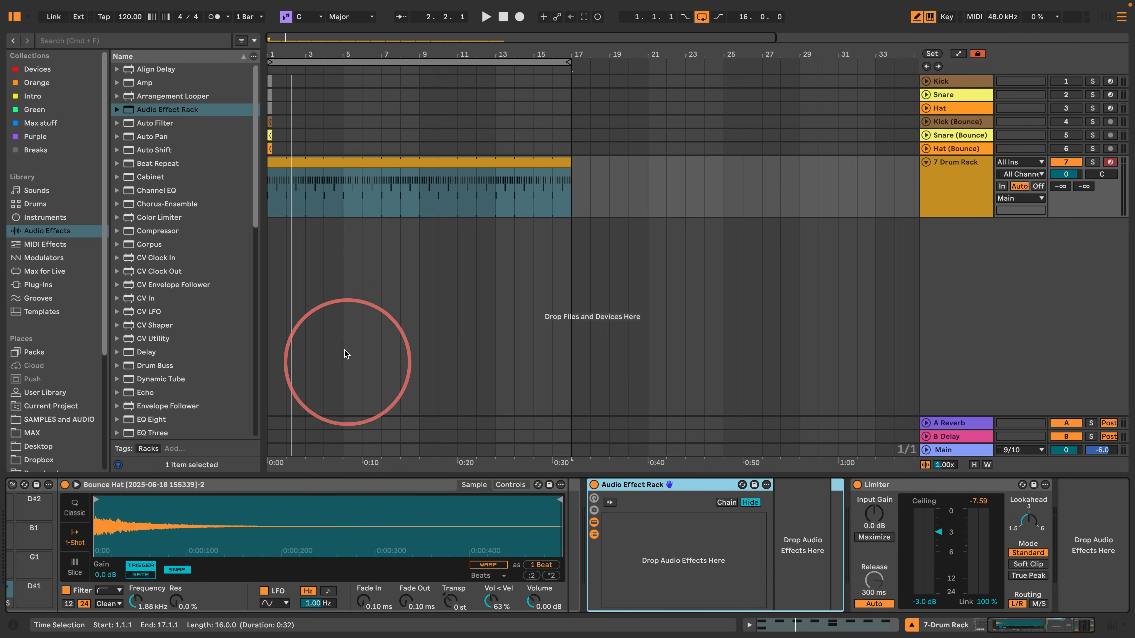
- Add Beat Repeat as a chain in the Audio Effect Rack and play the beat through it
drag(134, 163, 664, 537)
key(space)
scroll(688, 540, right, 1)
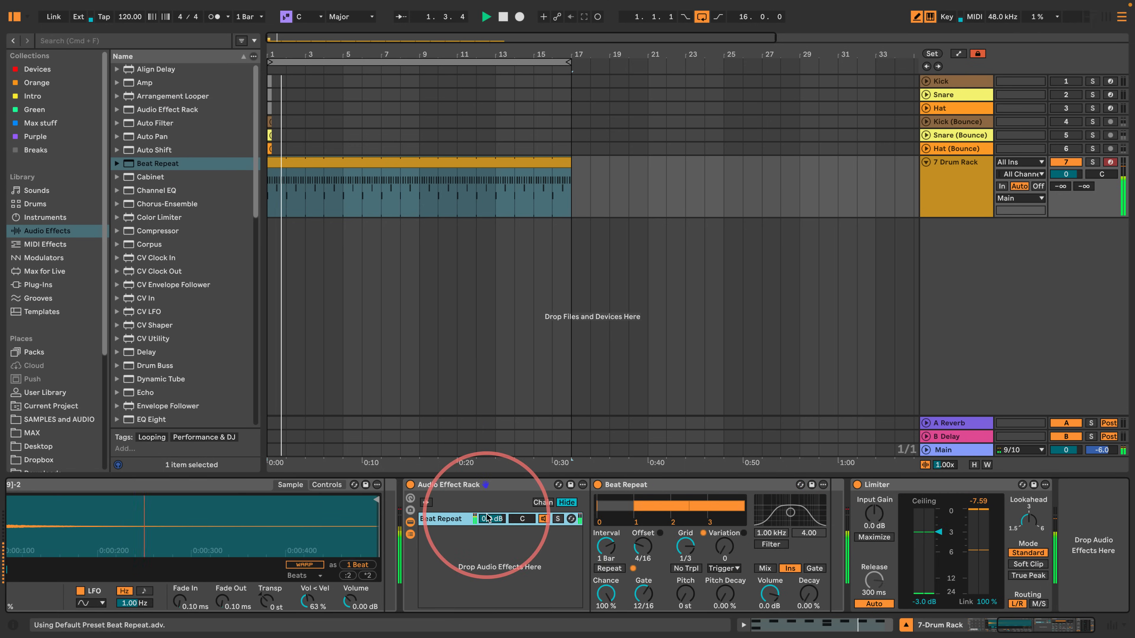
key(space)
- Set Beat Repeat to Interval 1/4, Offset 0, Grid 1/8, Variation 10 at 1/16 and Decay 18.3%, and play the result
drag(609, 548, 601, 586)
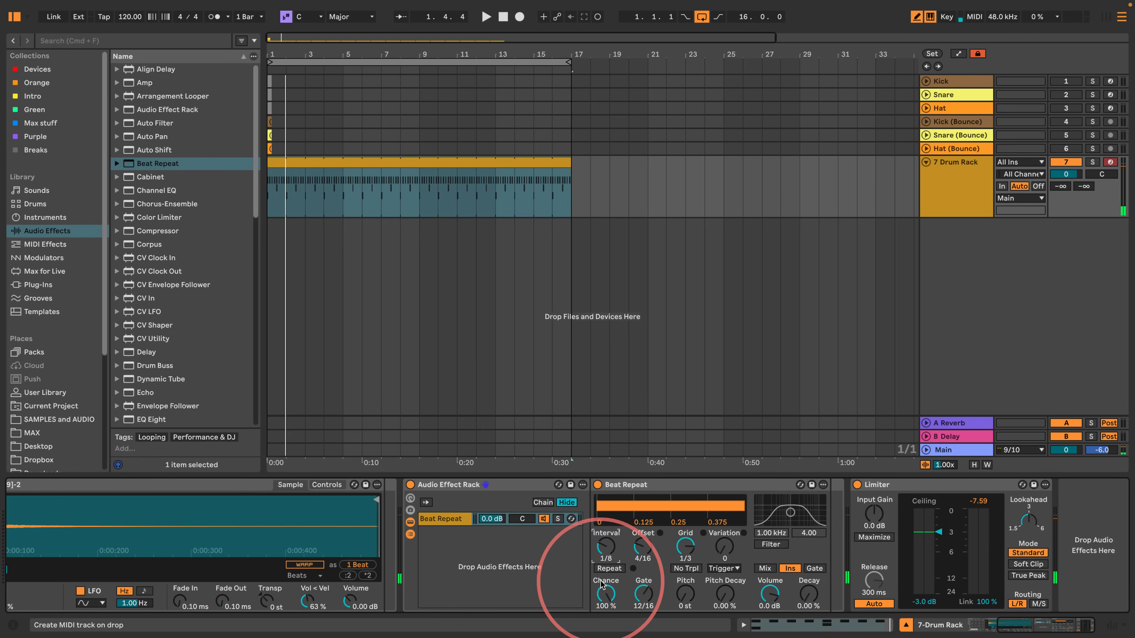
drag(641, 553, 656, 573)
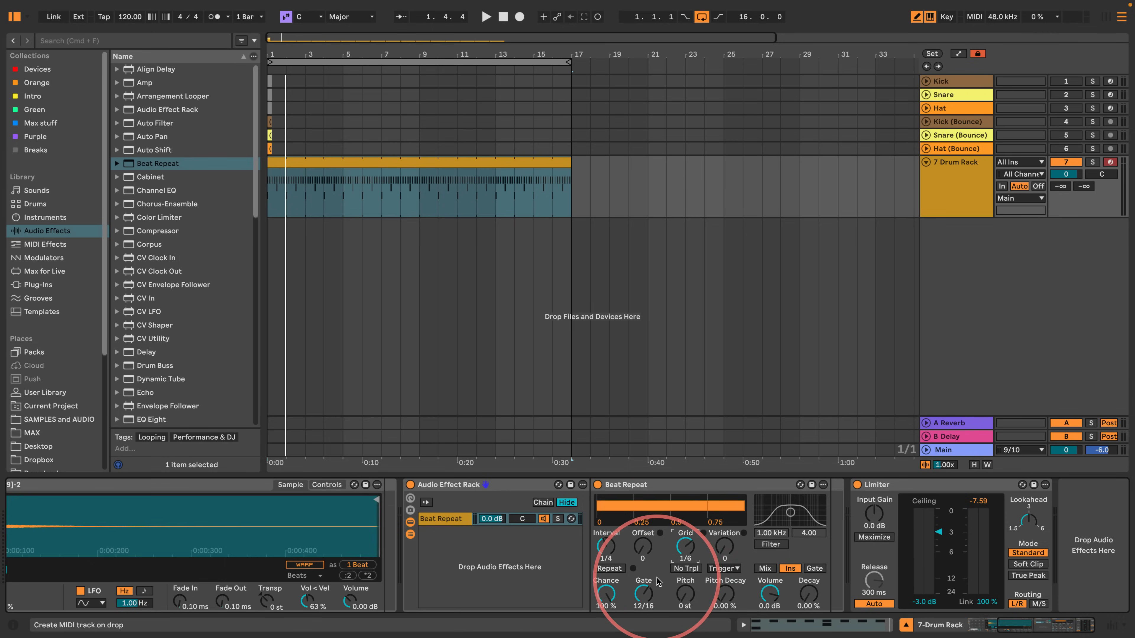
drag(728, 548, 721, 539)
click(720, 569)
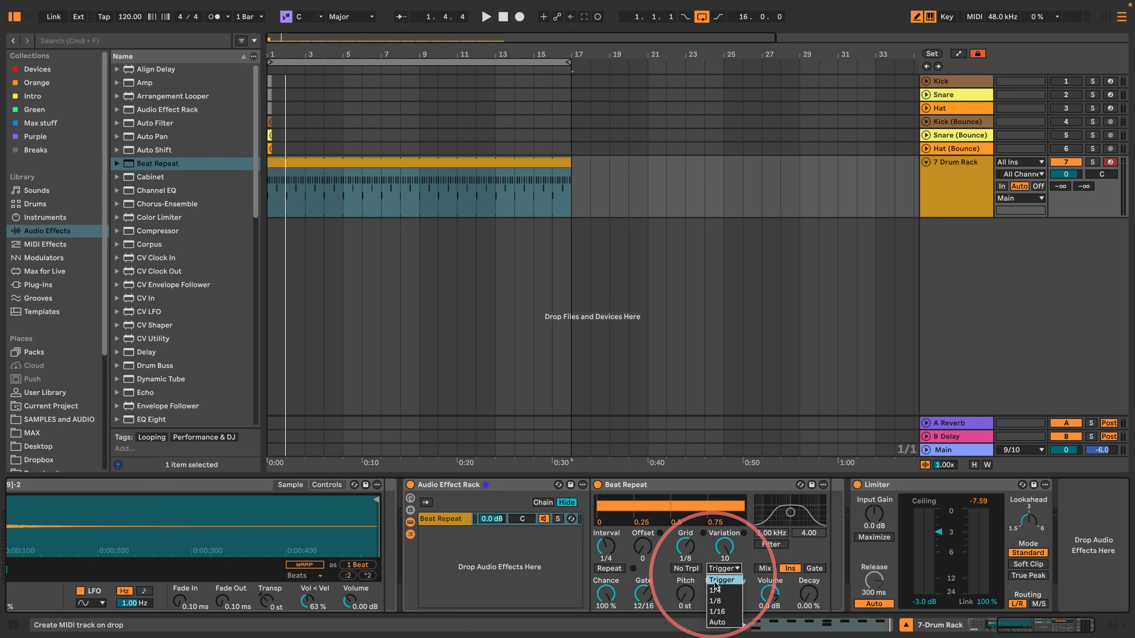
click(718, 604)
key(space)
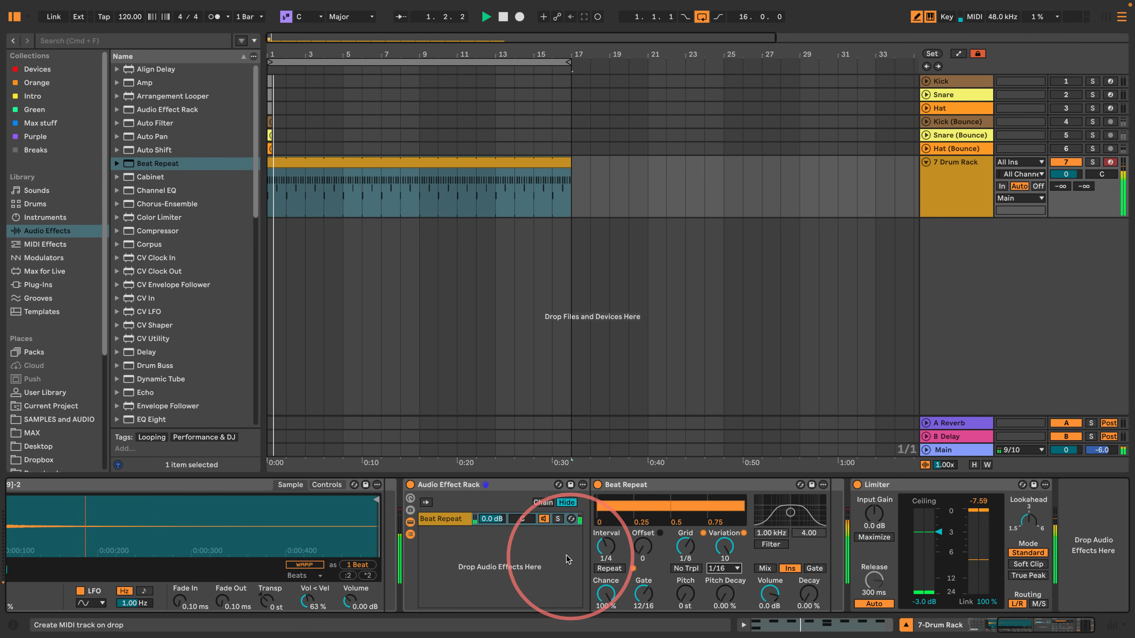
drag(813, 604, 579, 581)
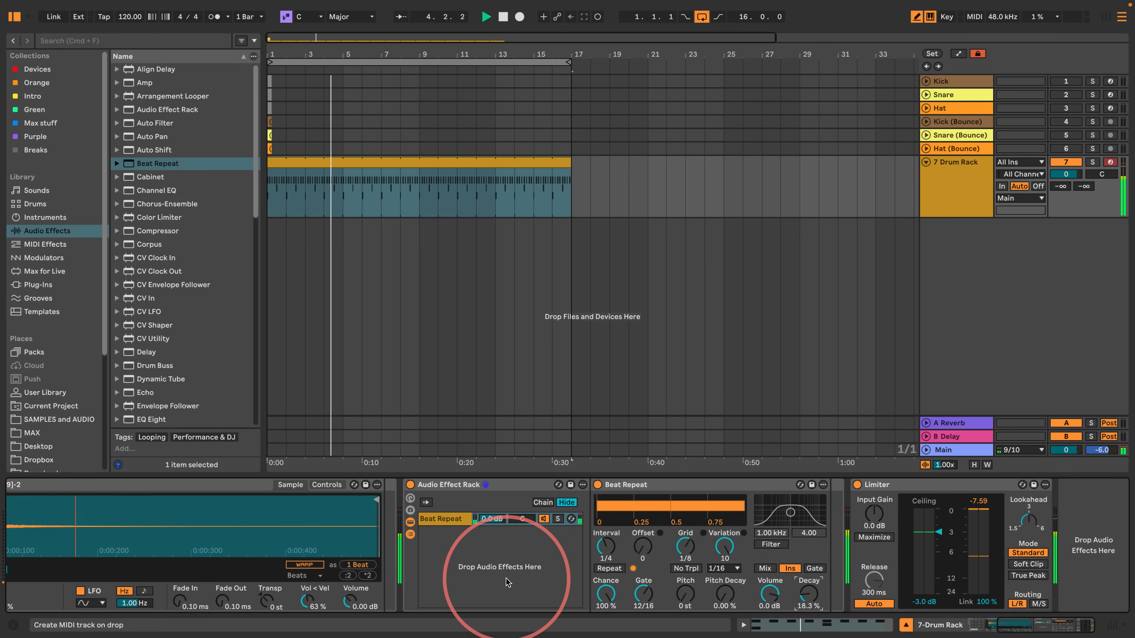
key(space)
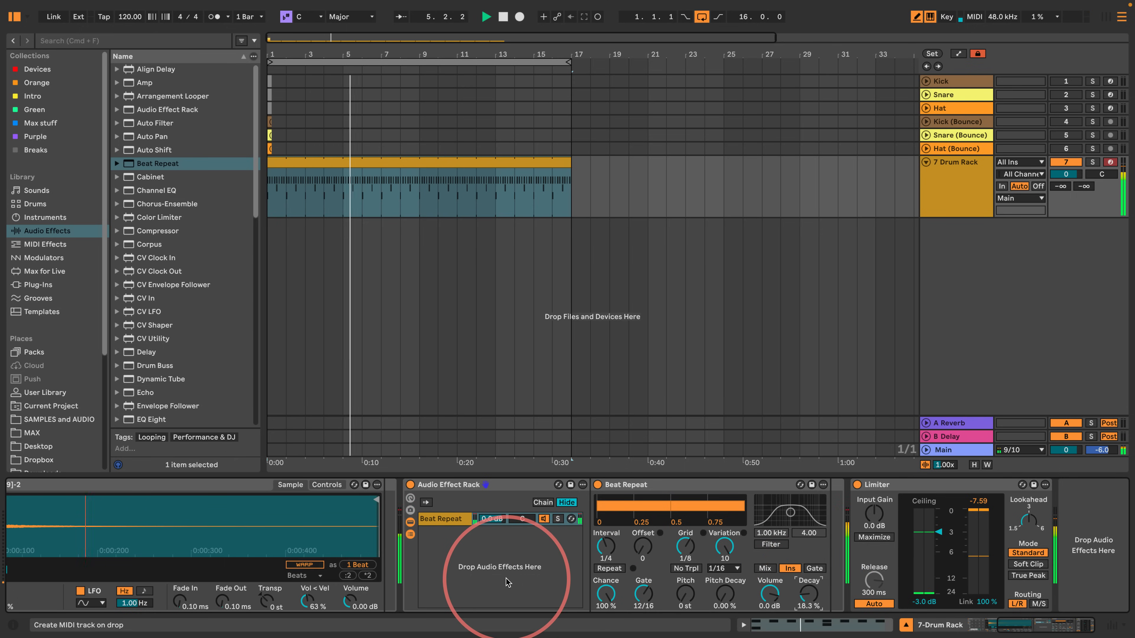
- Delete the Audio Effect Rack containing Beat Repeat from the Drum Rack track
click(448, 486)
key(Delete)
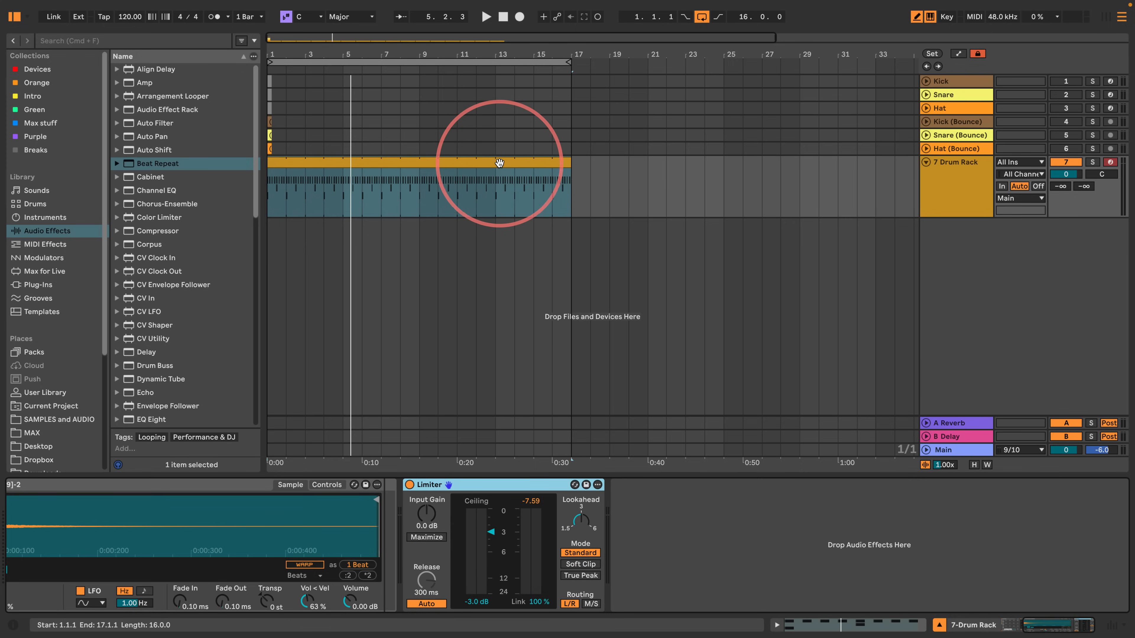
- Bounce the 16-bar Drum Rack clip to a new track
click(499, 163)
right_click(463, 165)
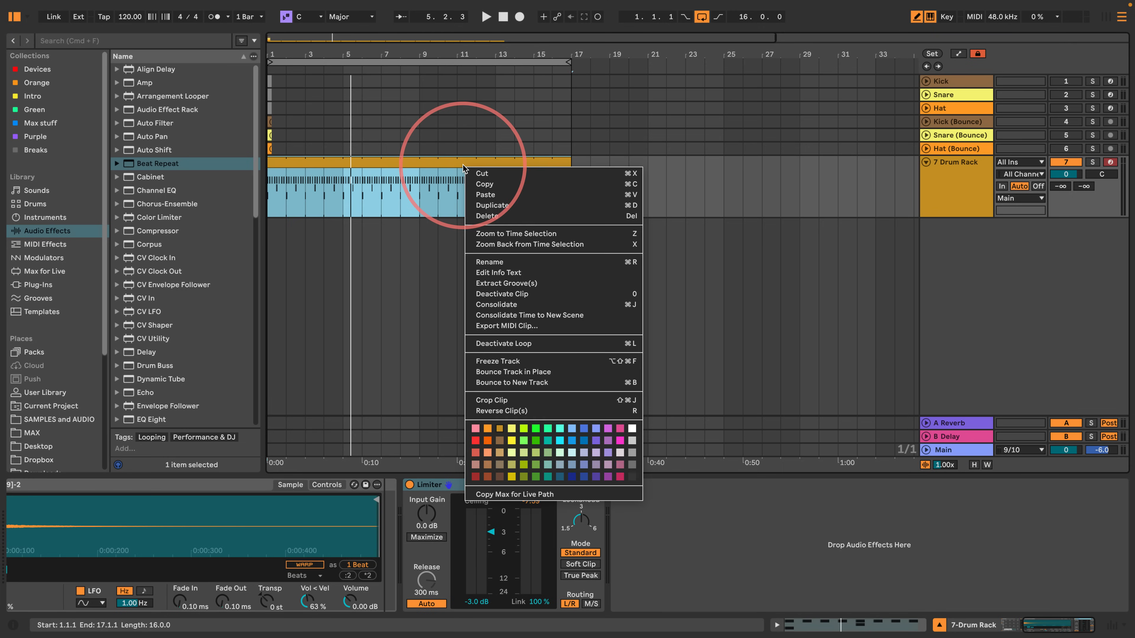
click(531, 383)
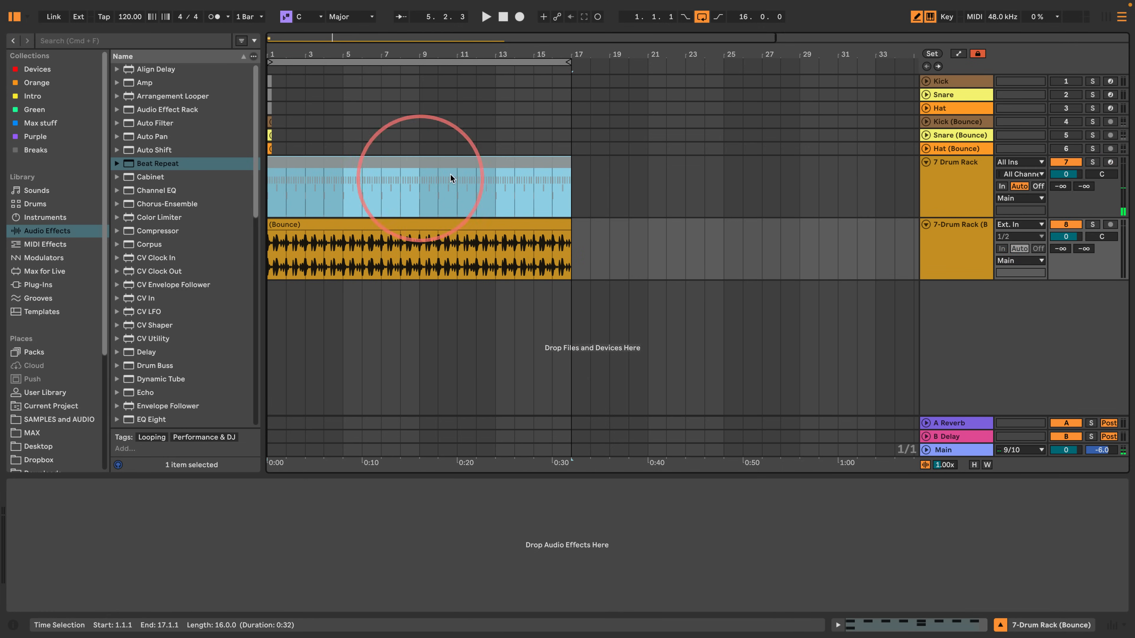
- Collapse the original Drum Rack track, select the bounced audio clip and play it
click(926, 162)
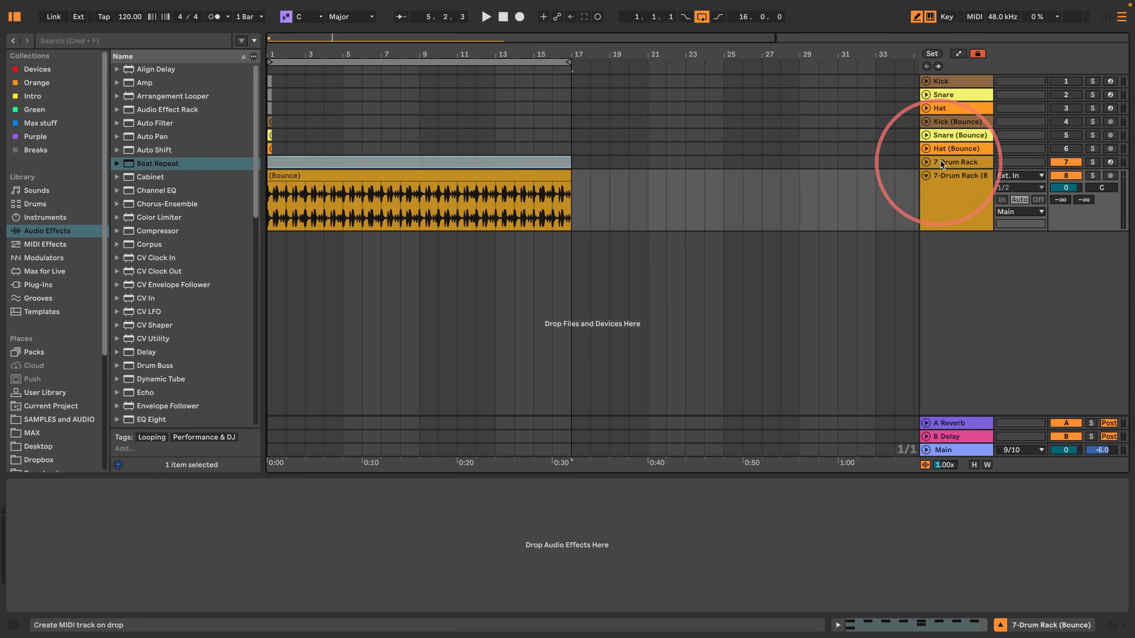
click(943, 162)
click(460, 177)
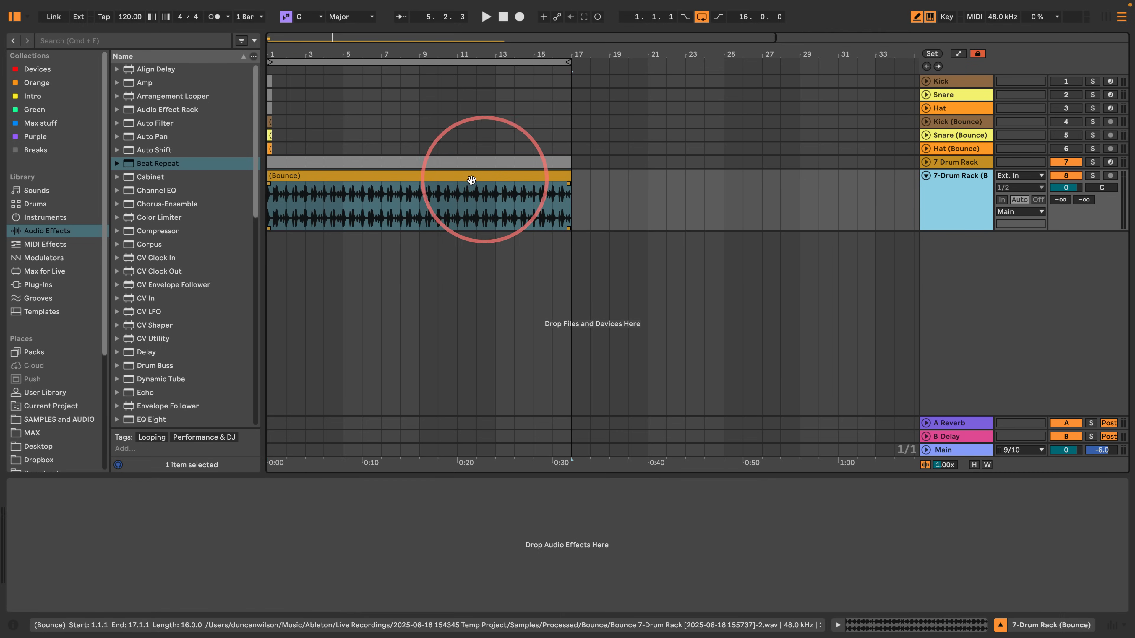
key(space)
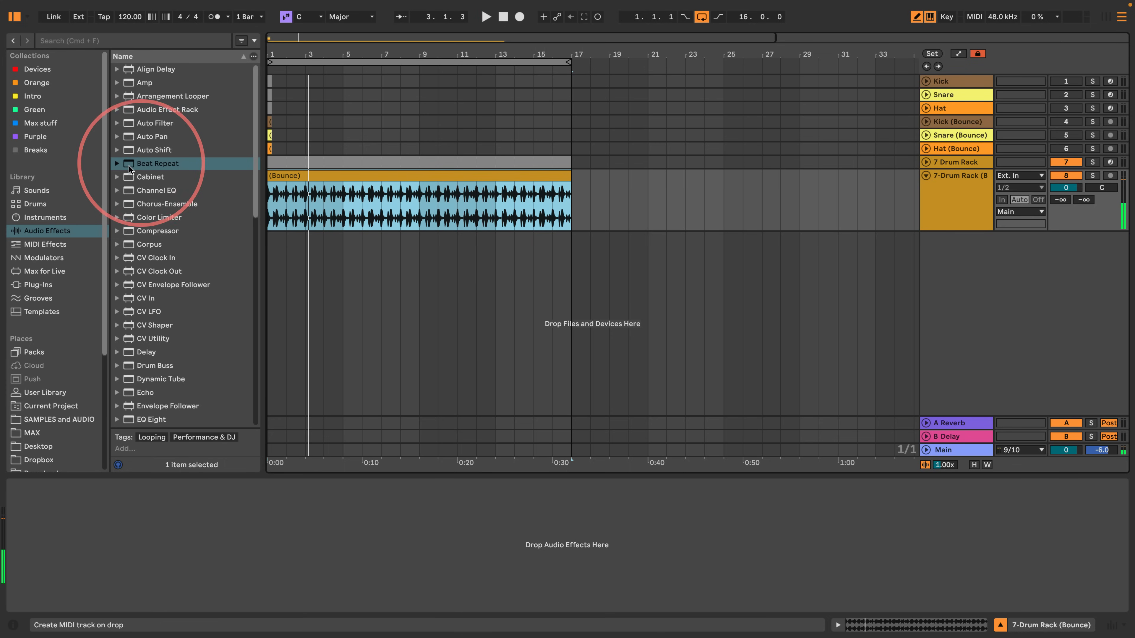
- Add Beat Repeat to the bounced track with Interval 1/4, Offset 0, Grid 1/8 and Variation 10 at 1/16
drag(129, 164, 67, 549)
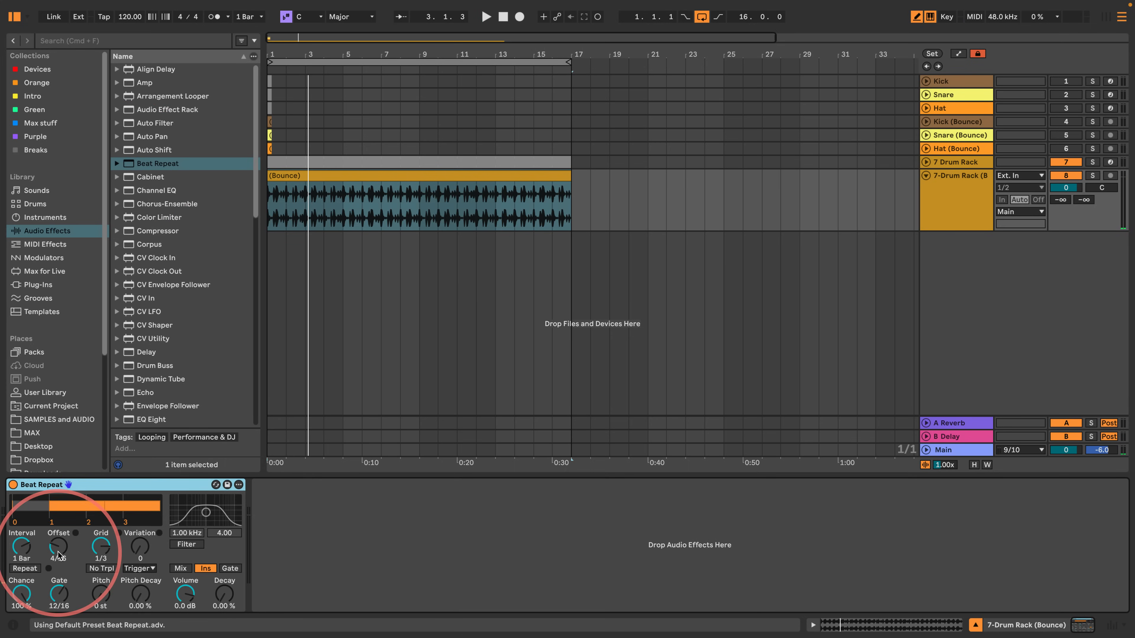
click(27, 568)
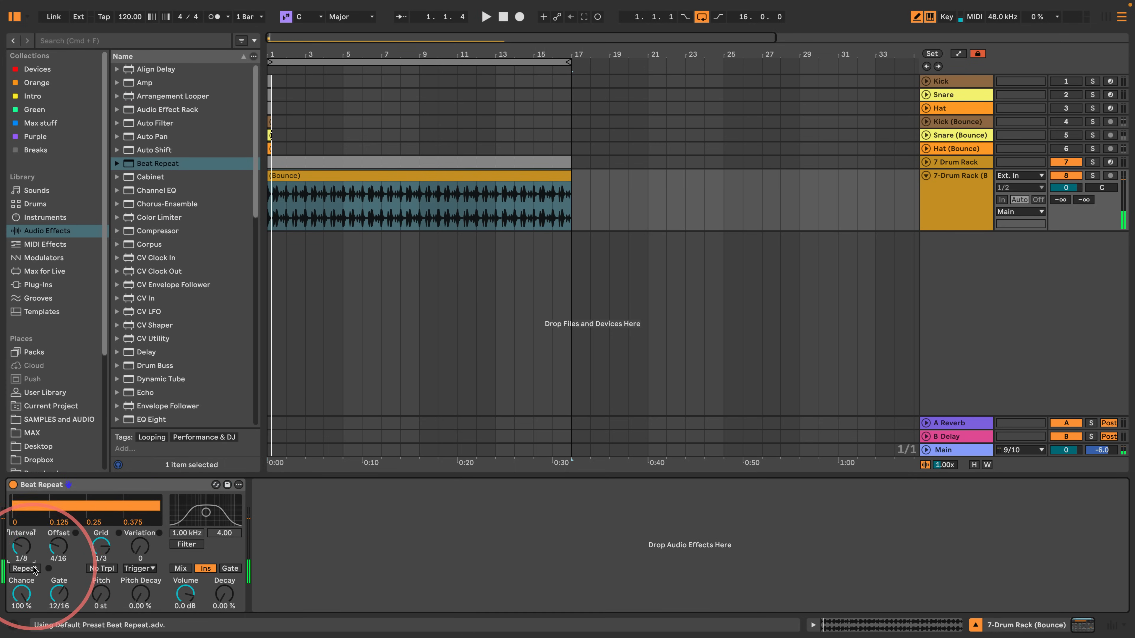
drag(33, 567, 86, 577)
double_click(57, 546)
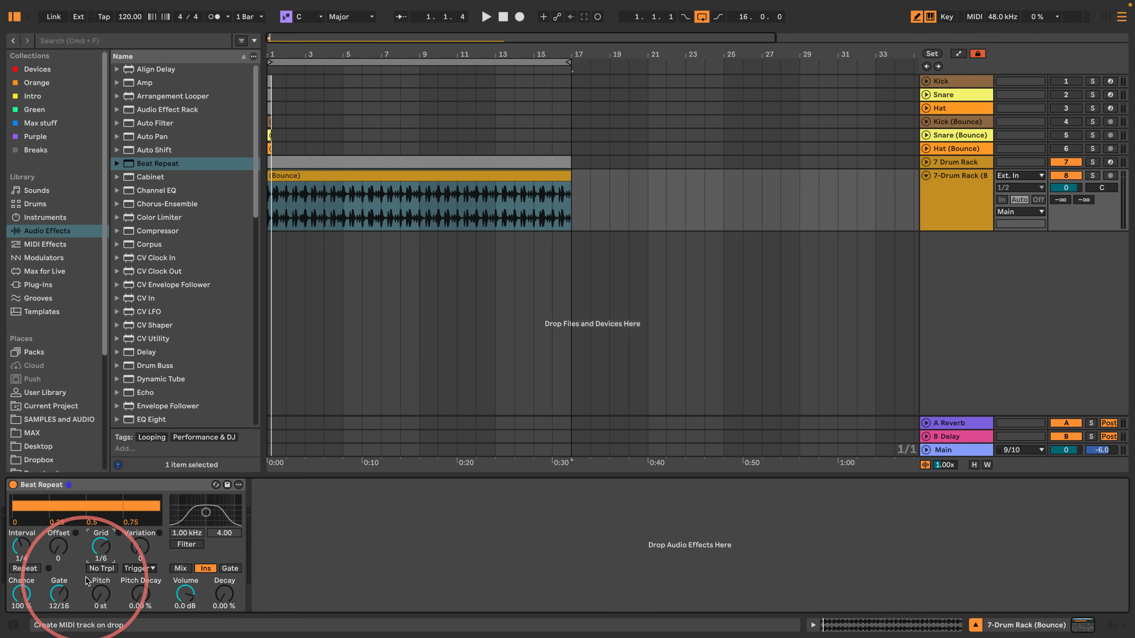
drag(142, 547, 143, 505)
click(139, 569)
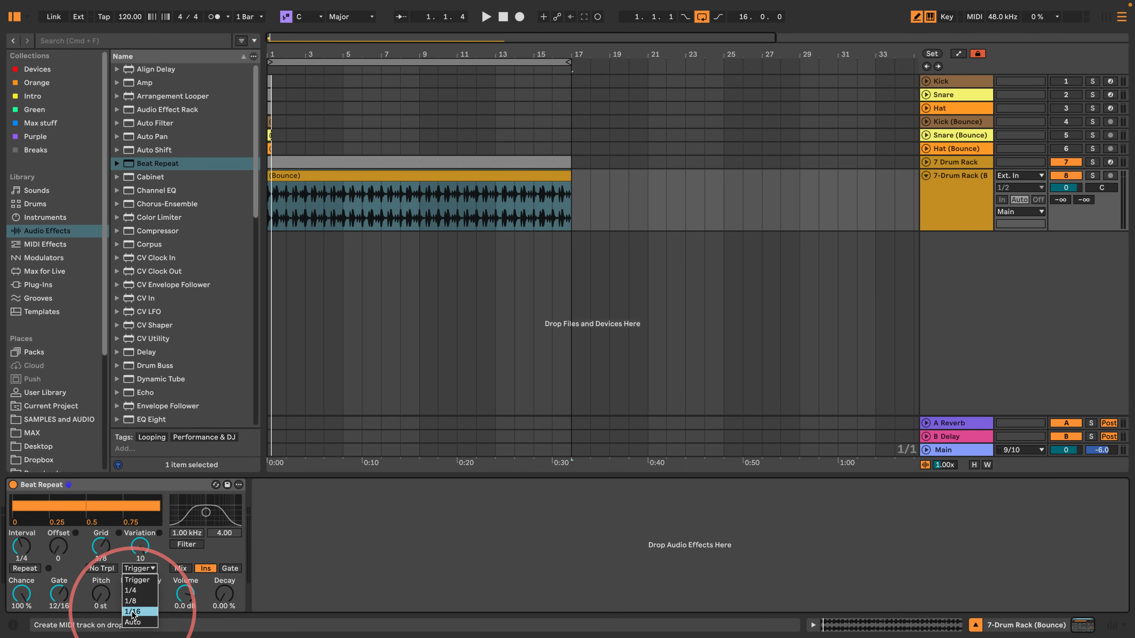
click(132, 612)
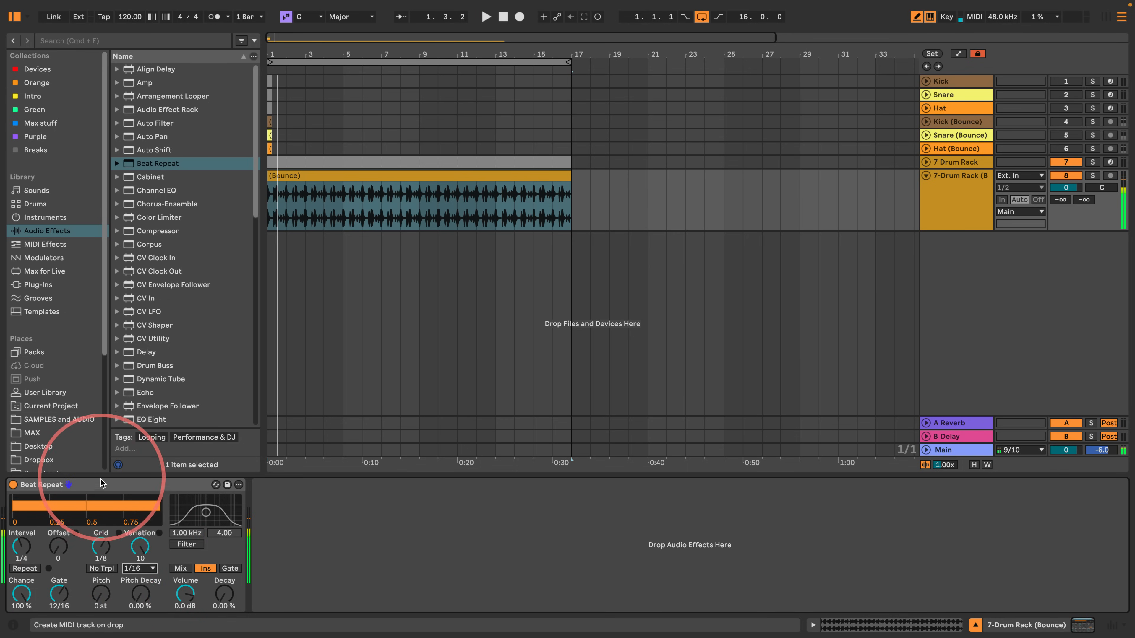
- Group the bounced track's Beat Repeat into an Audio Effect Rack and show the chain list
click(102, 486)
key(super+g)
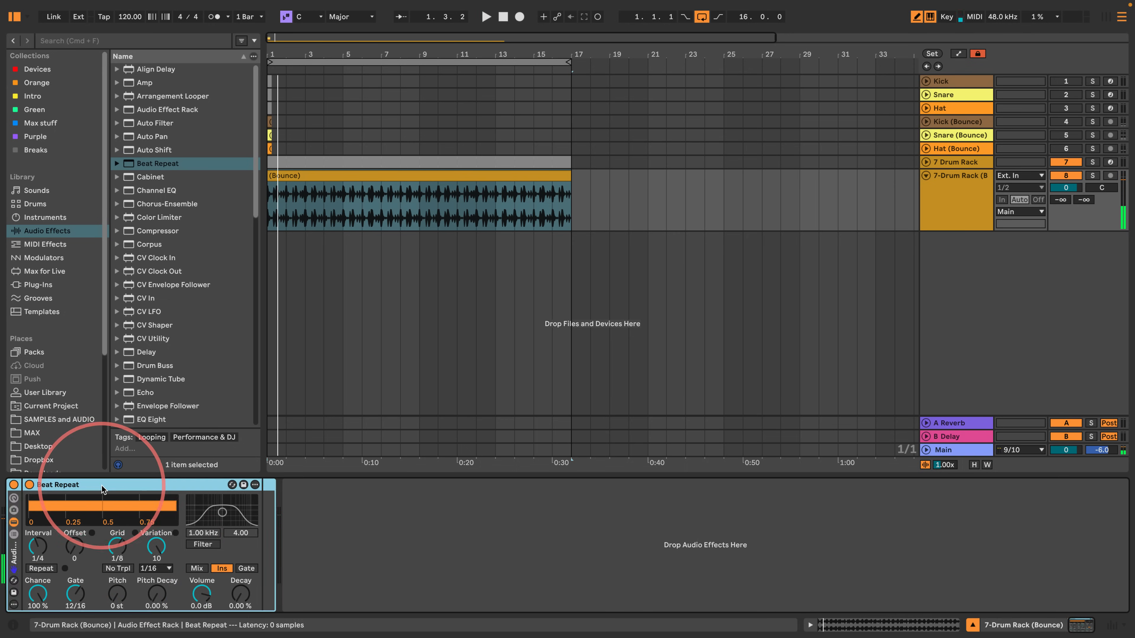
click(13, 535)
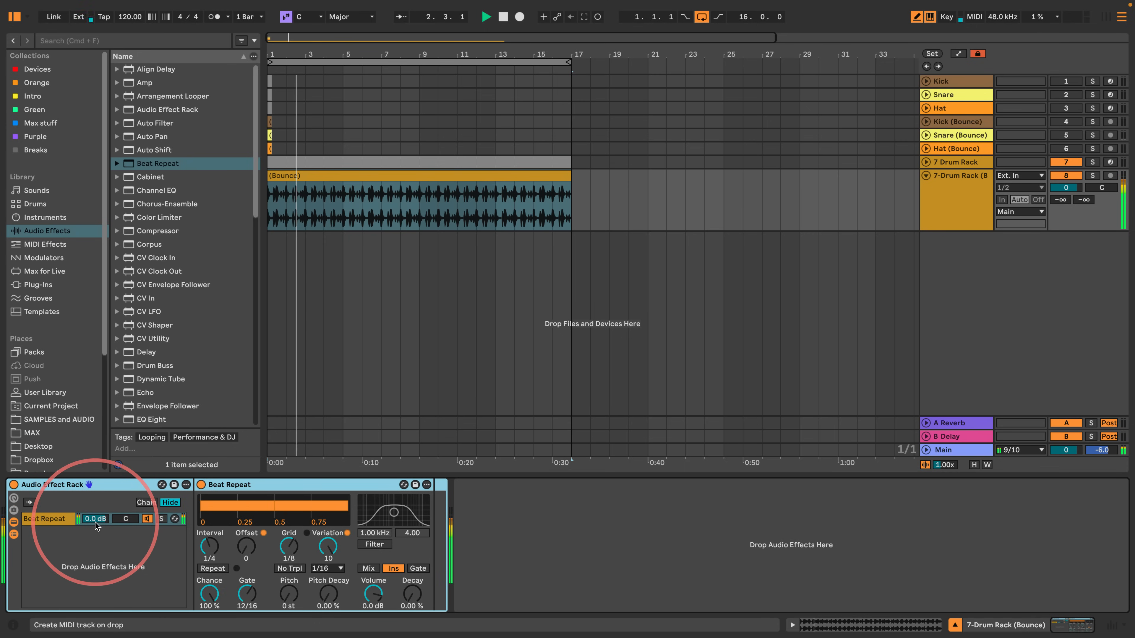
- Place the Limiter from the Drum Rack track after the Audio Effect Rack on the bounced track
scroll(146, 359, down, 5)
click(986, 156)
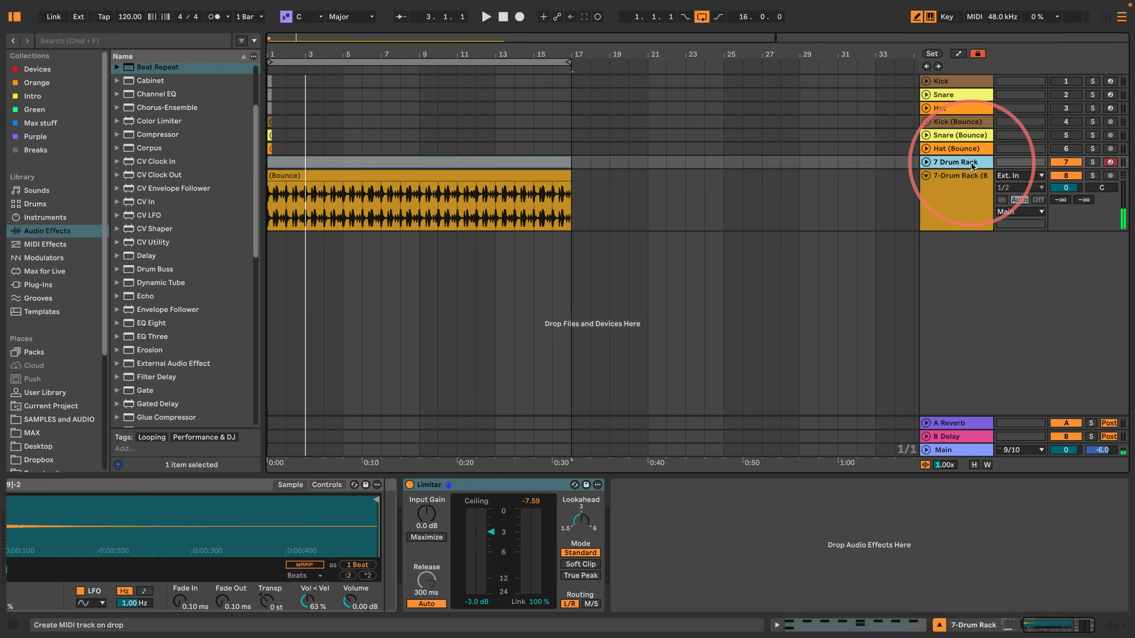
drag(465, 485, 536, 536)
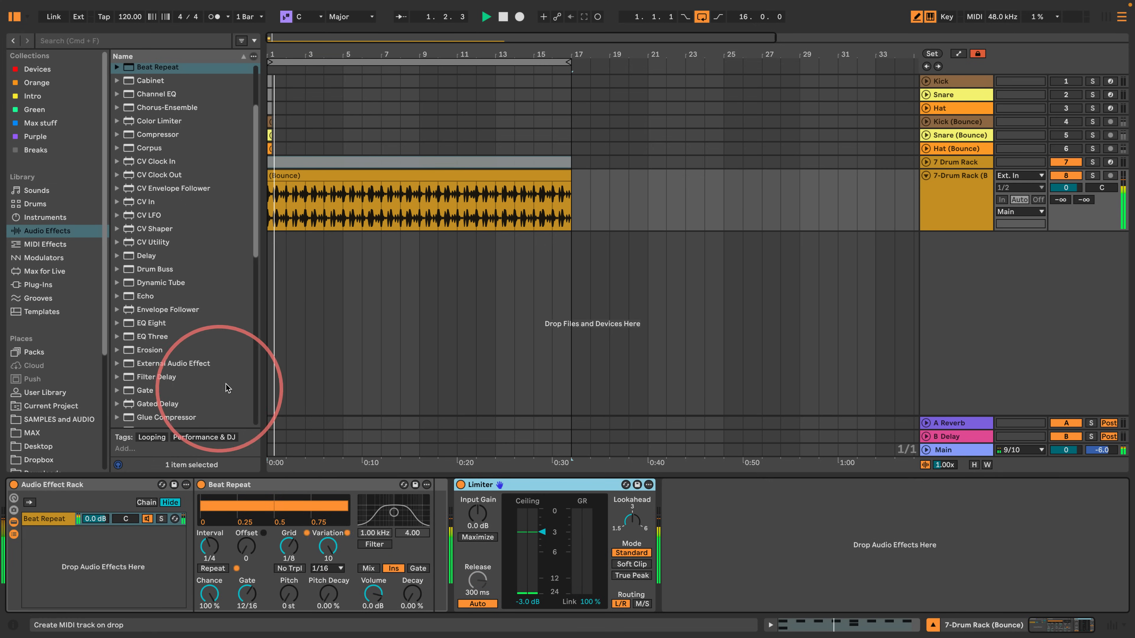
- Duplicate the Beat Repeat chain and insert a Phaser-Flanger before Beat Repeat in the soloed copy
click(58, 521)
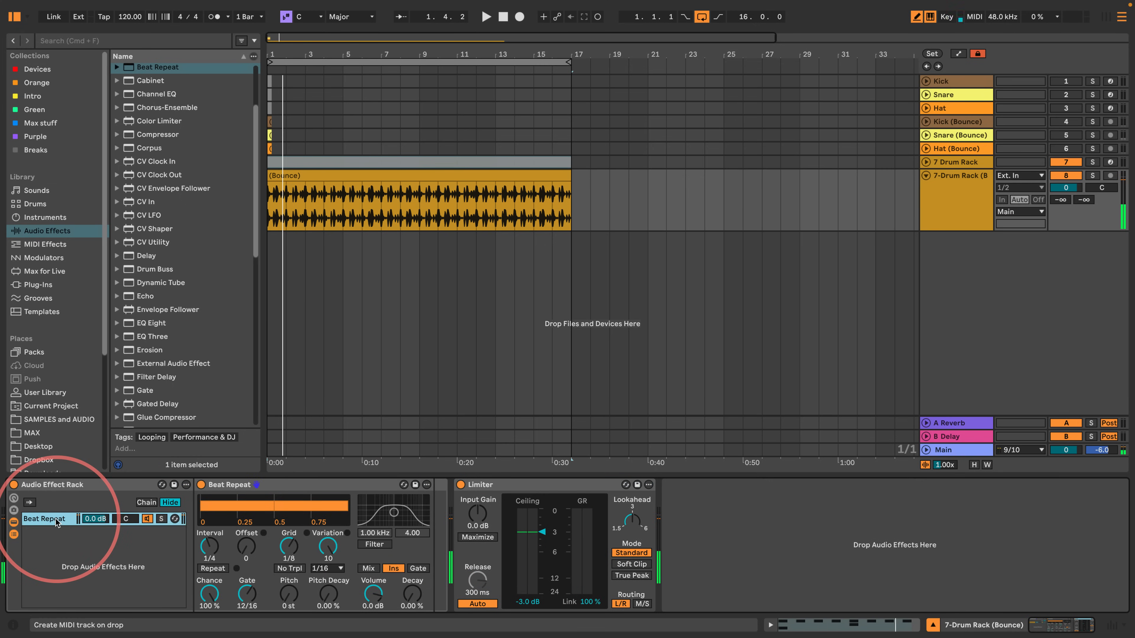
key(super+d)
scroll(130, 219, down, 8)
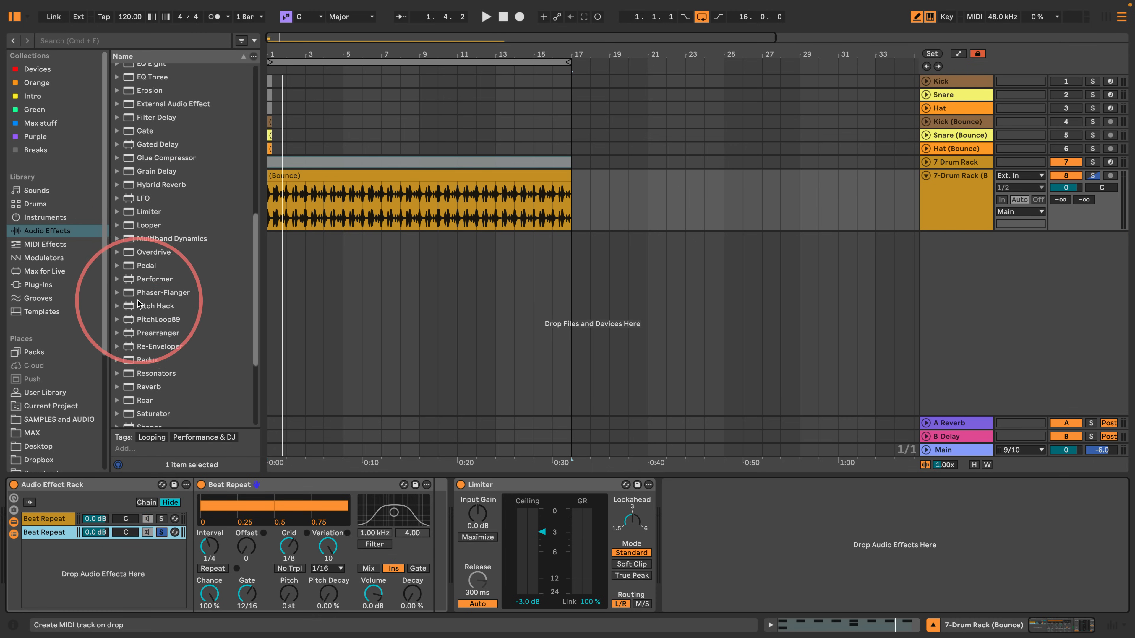
drag(148, 293, 192, 548)
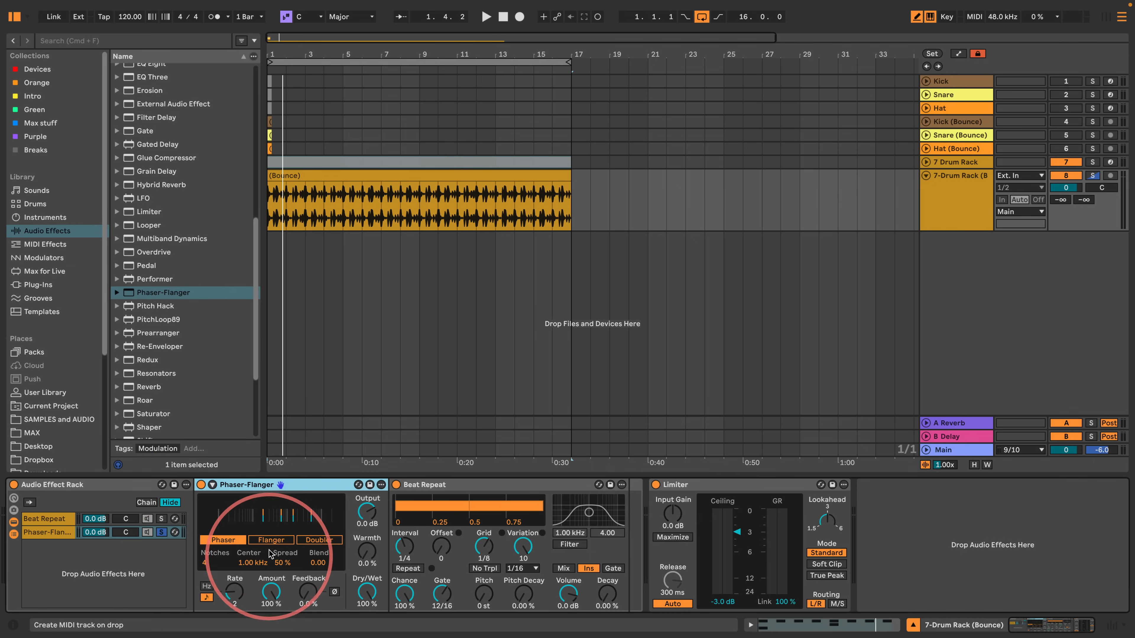
- Switch the Phaser-Flanger to Flanger mode, with a Random S&H LFO waveform and a synced rate of 5/16
click(270, 539)
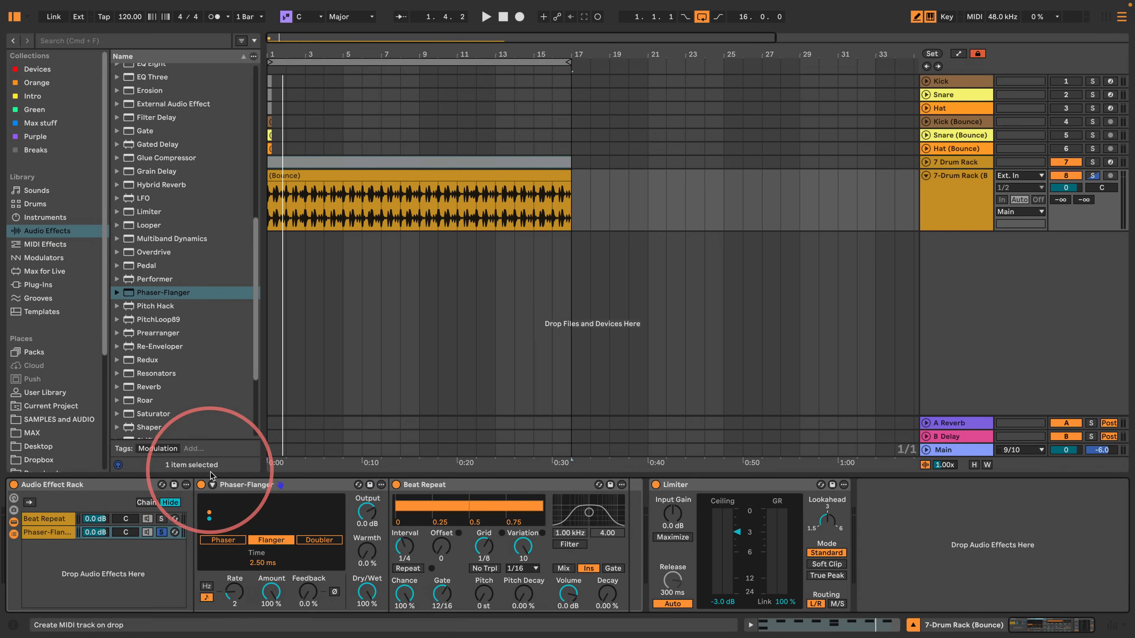
click(212, 485)
click(371, 540)
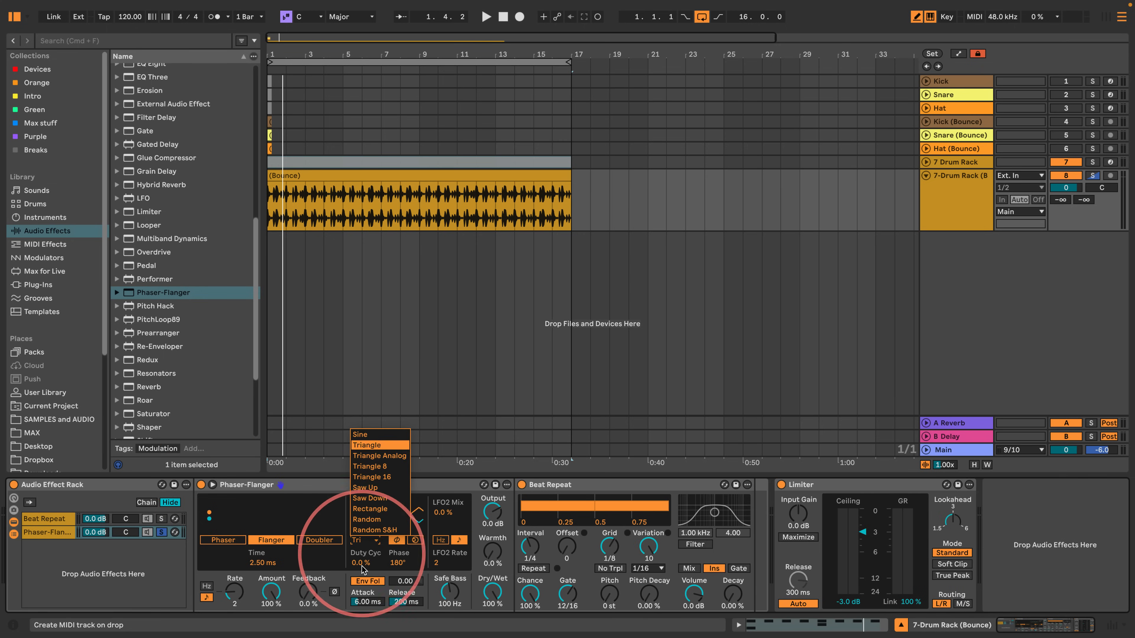
click(366, 527)
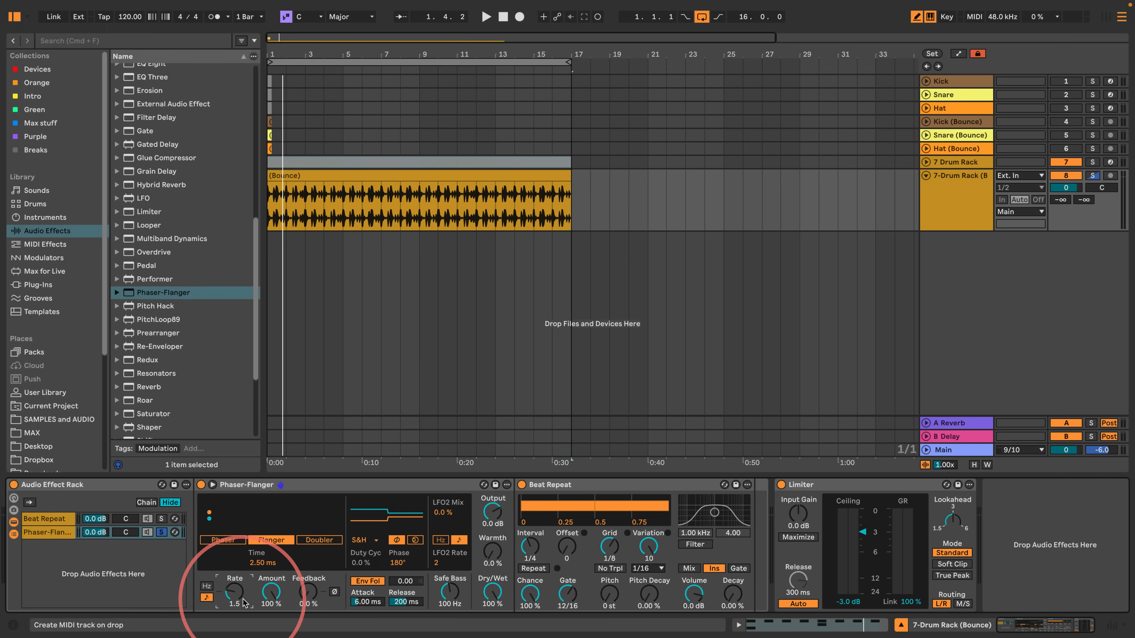
drag(244, 602, 221, 590)
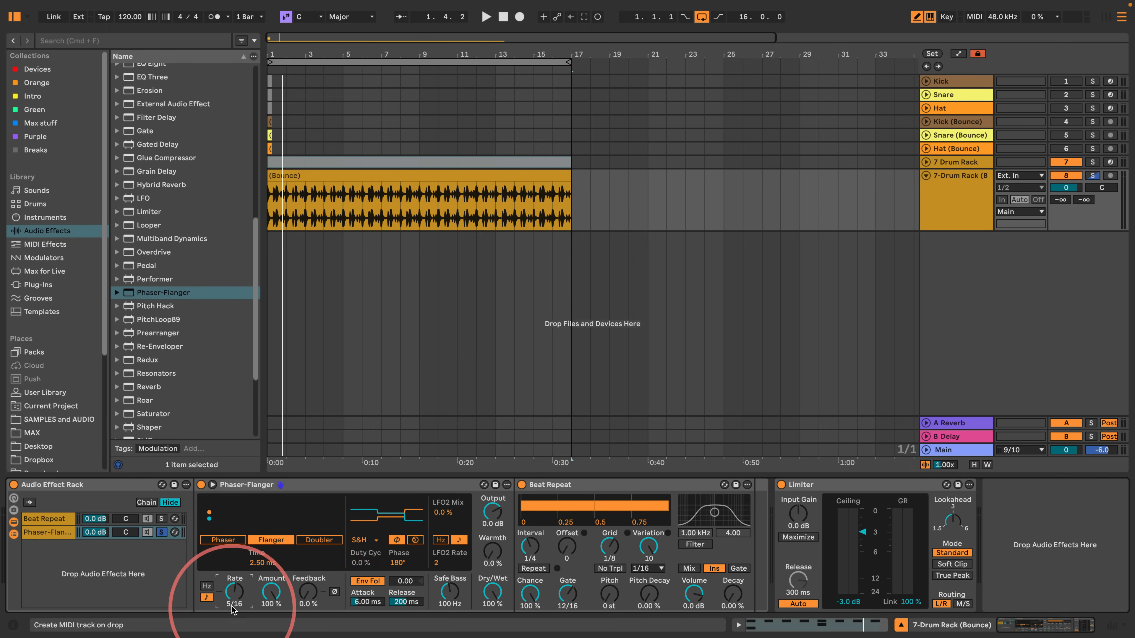
- Set the Phaser-Flanger's synced rate to 1/4 and its feedback to 84% while playing the loop
key(space)
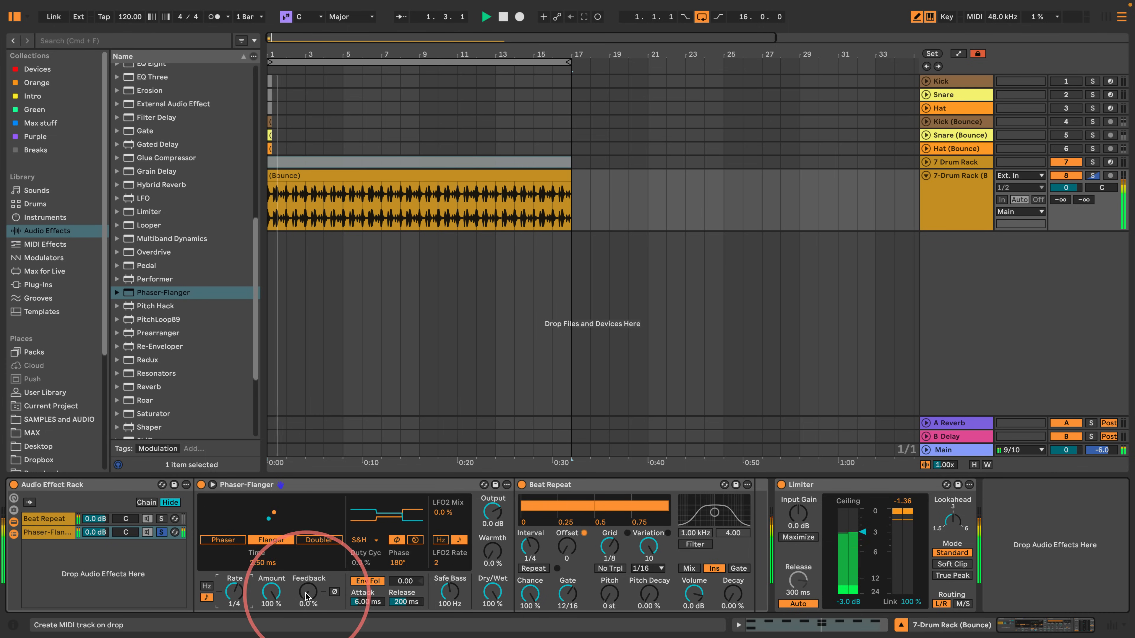
drag(306, 592, 306, 582)
drag(307, 592, 307, 569)
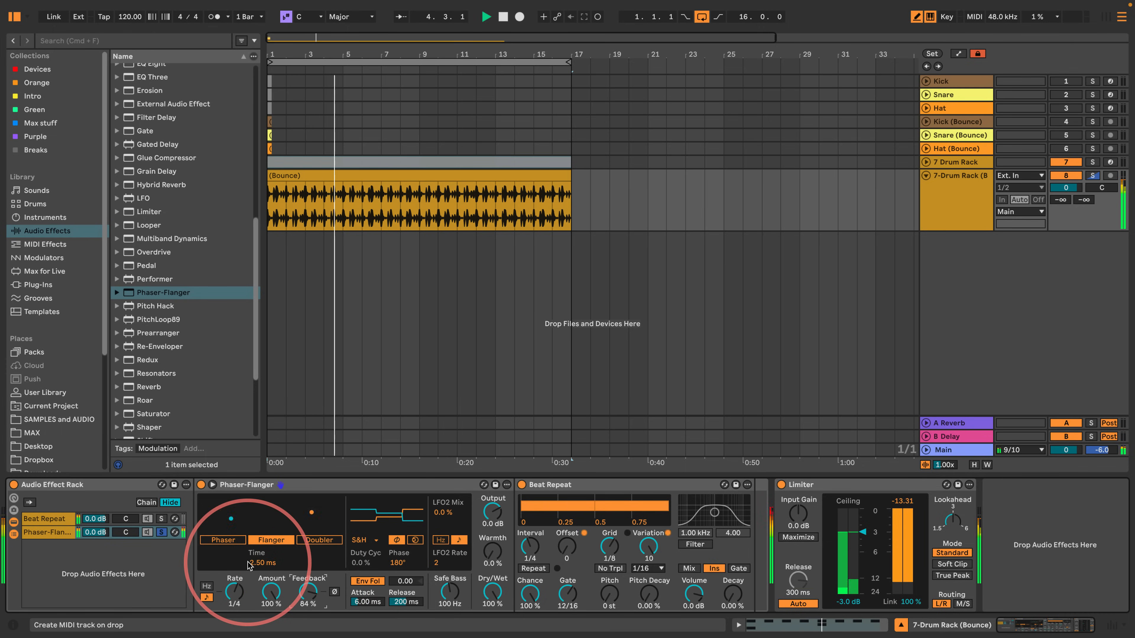
key(space)
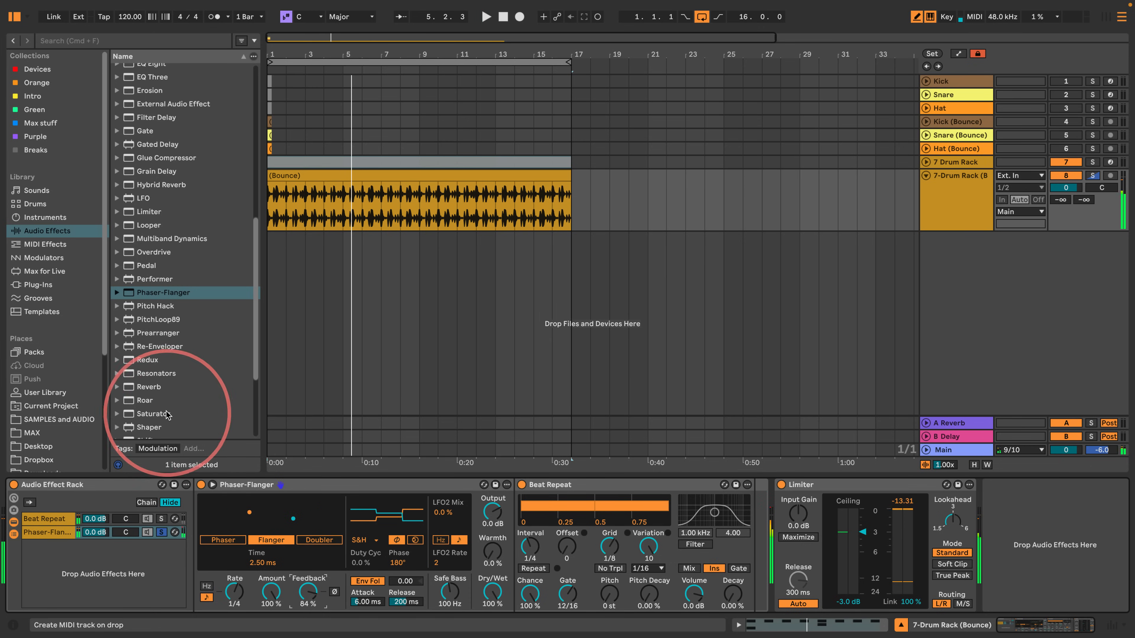
- Add Redux as a new chain in the Audio Effect Rack and lower its sample rate to 3.78 kHz
drag(133, 363, 49, 546)
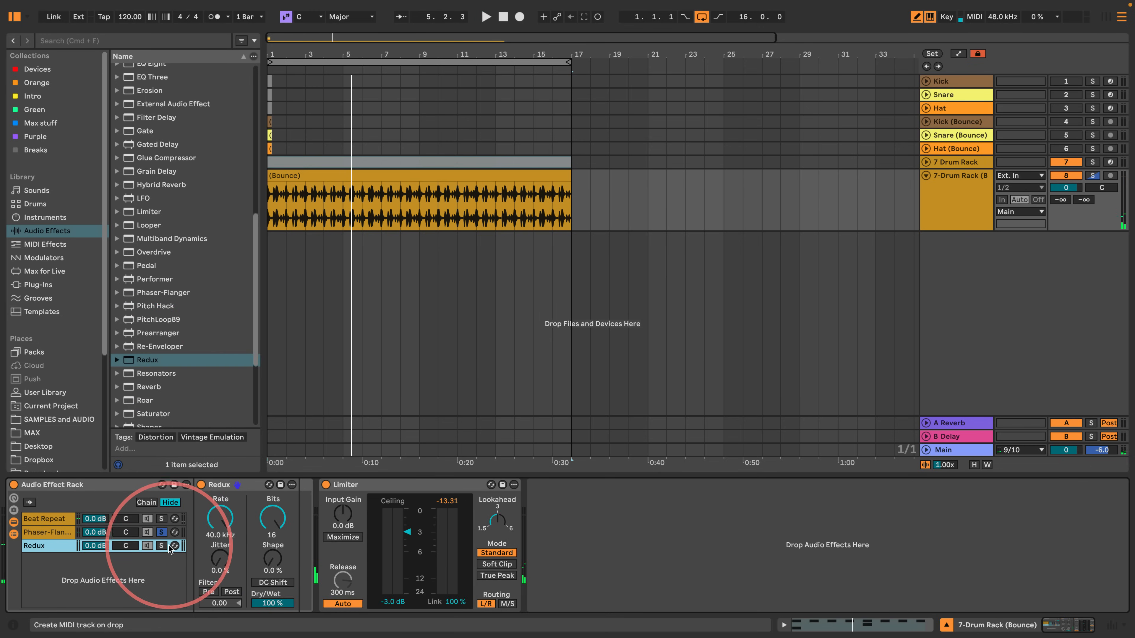
drag(232, 529, 180, 552)
- Add Reverb as a new soloed chain in the rack and set its decay to 2.89 s
scroll(168, 302, down, 3)
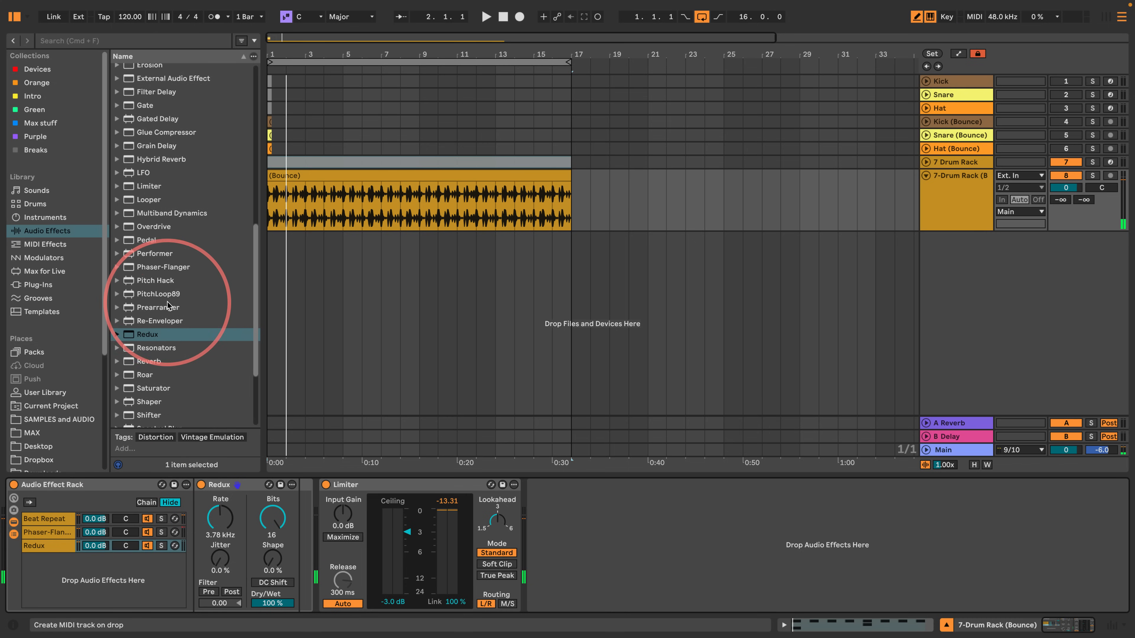
drag(135, 334, 53, 559)
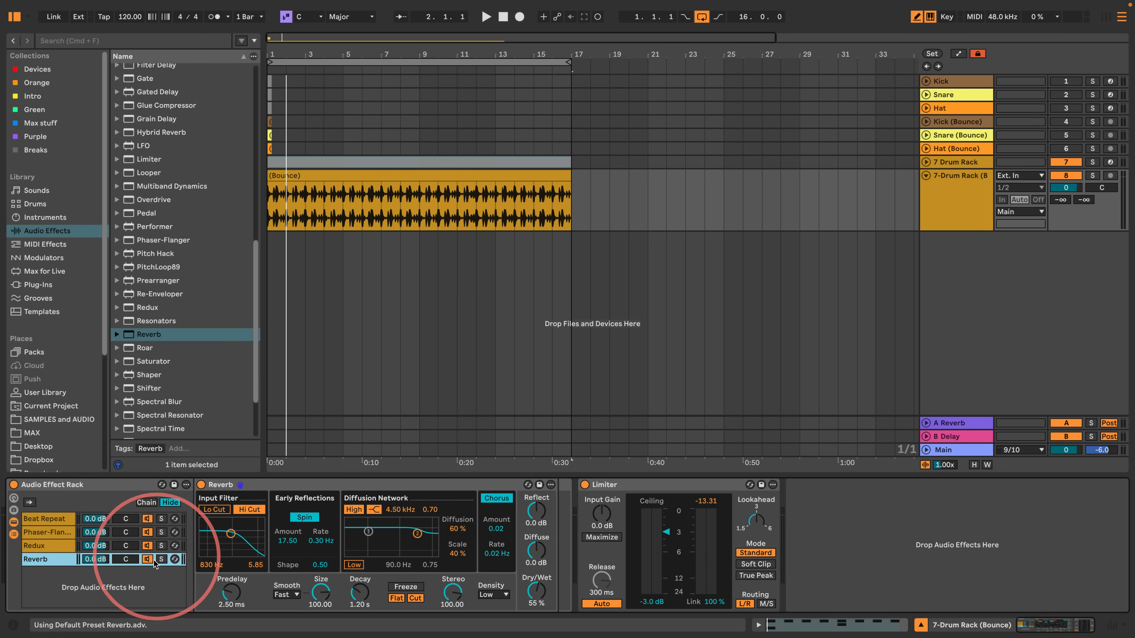
click(161, 559)
drag(359, 592, 359, 561)
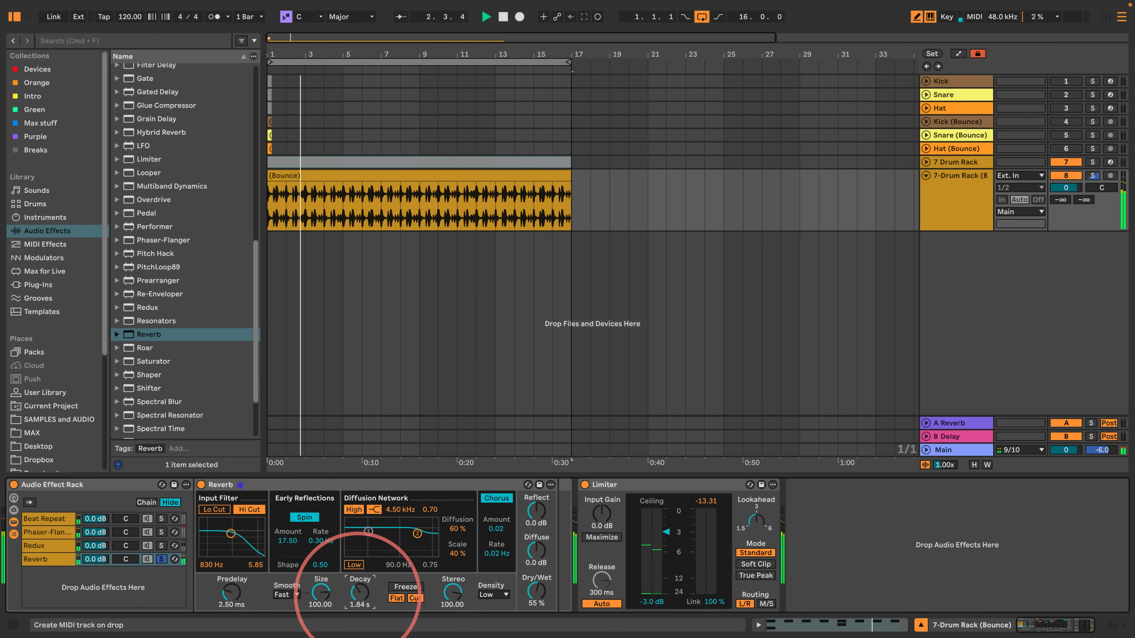
drag(358, 595, 358, 594)
key(space)
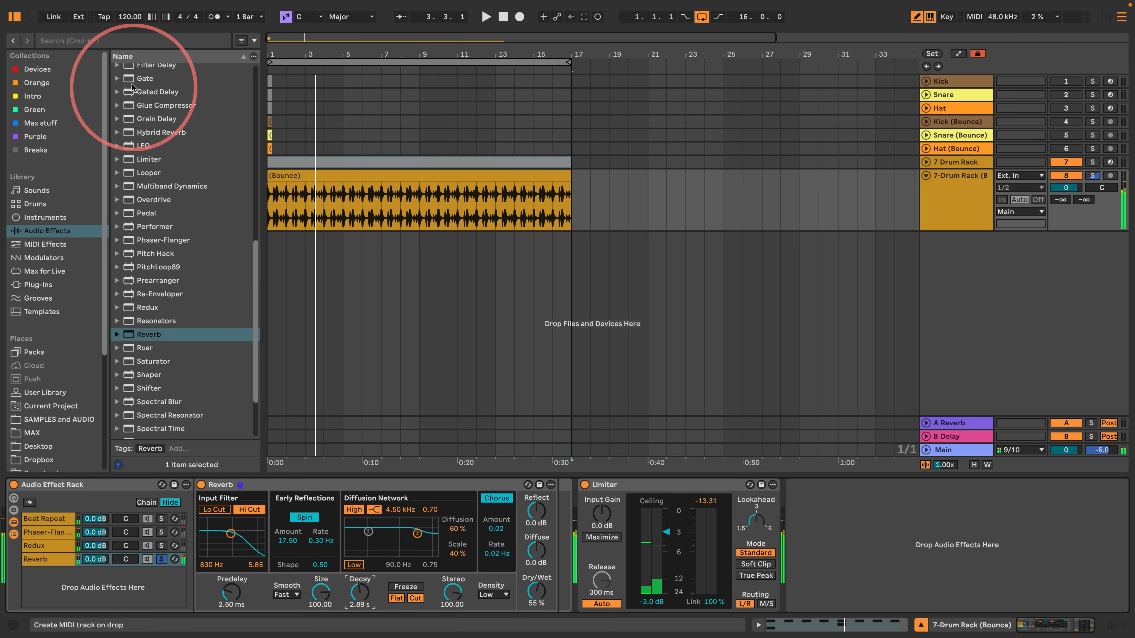
- Insert a Gate after the Reverb with a 202 ms release and the floor at -inf dB
drag(128, 78, 563, 499)
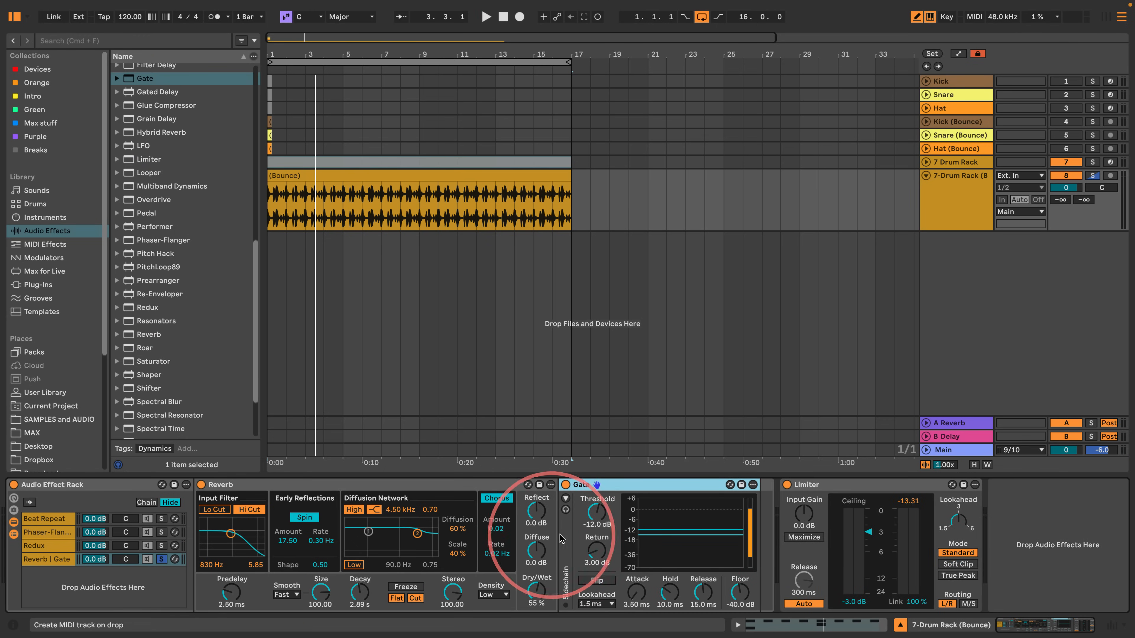
key(space)
mouse_move(704, 592)
mouse_down()
mouse_move(703, 576)
mouse_move(740, 621)
mouse_move(703, 586)
mouse_move(702, 571)
mouse_up()
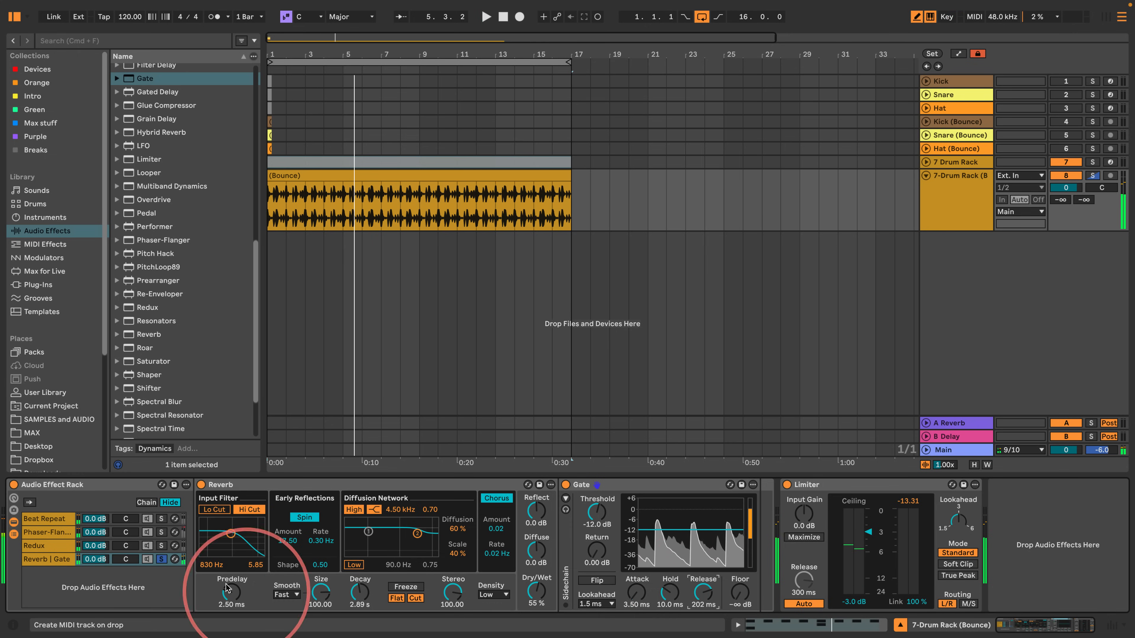
click(46, 562)
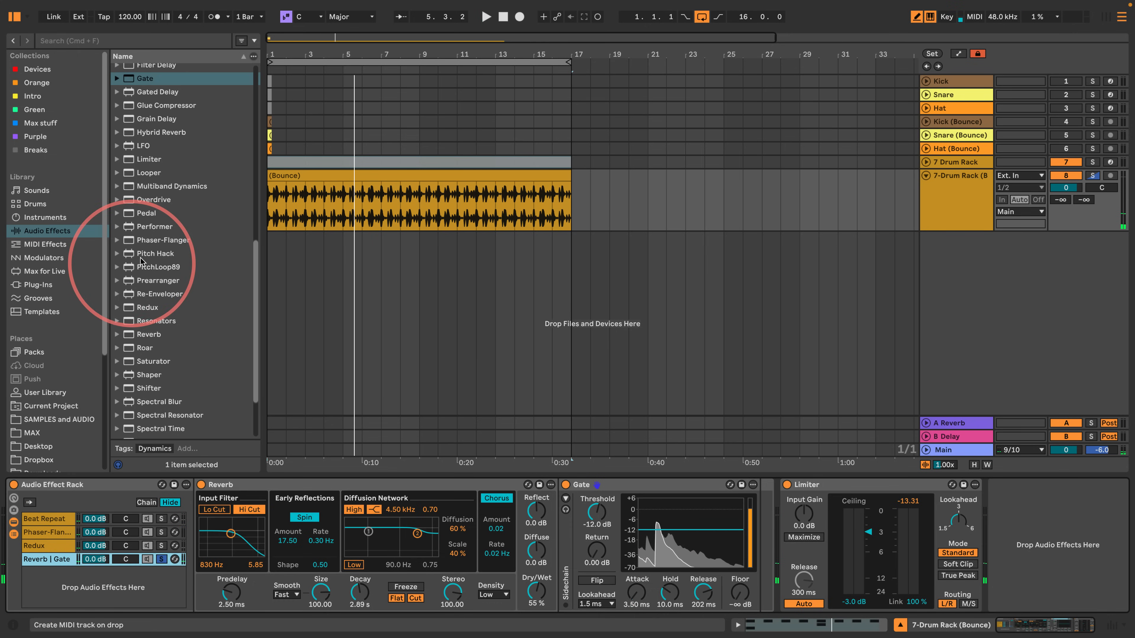
- Add Delay as a new soloed chain in the rack and play the loop through it
scroll(151, 248, down, 6)
scroll(151, 248, up, 8)
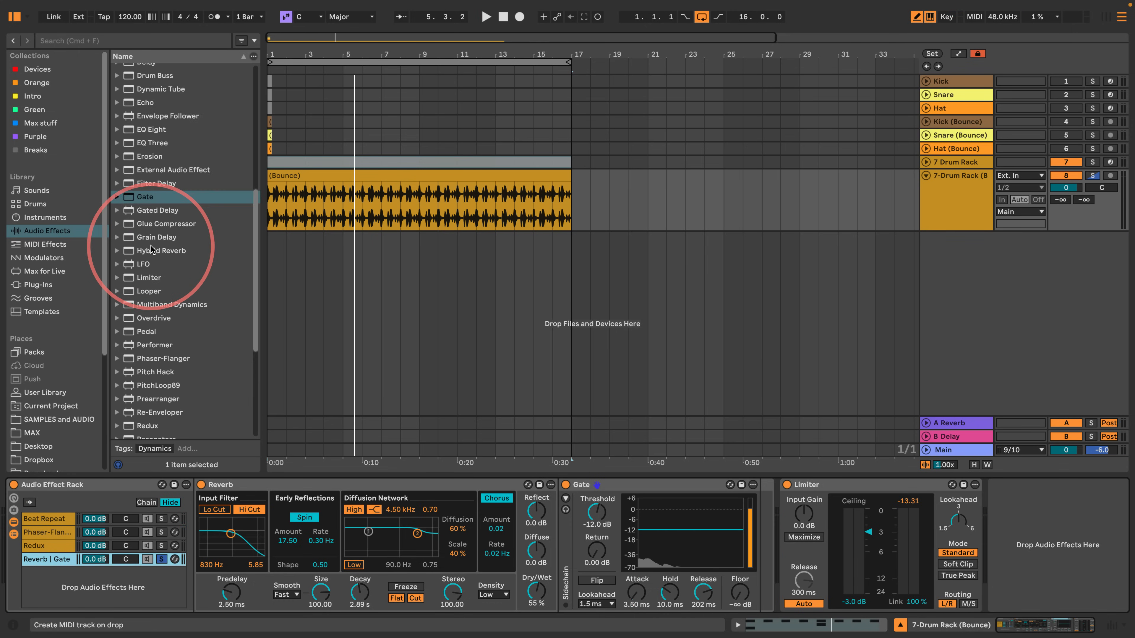
drag(129, 216, 103, 587)
key(space)
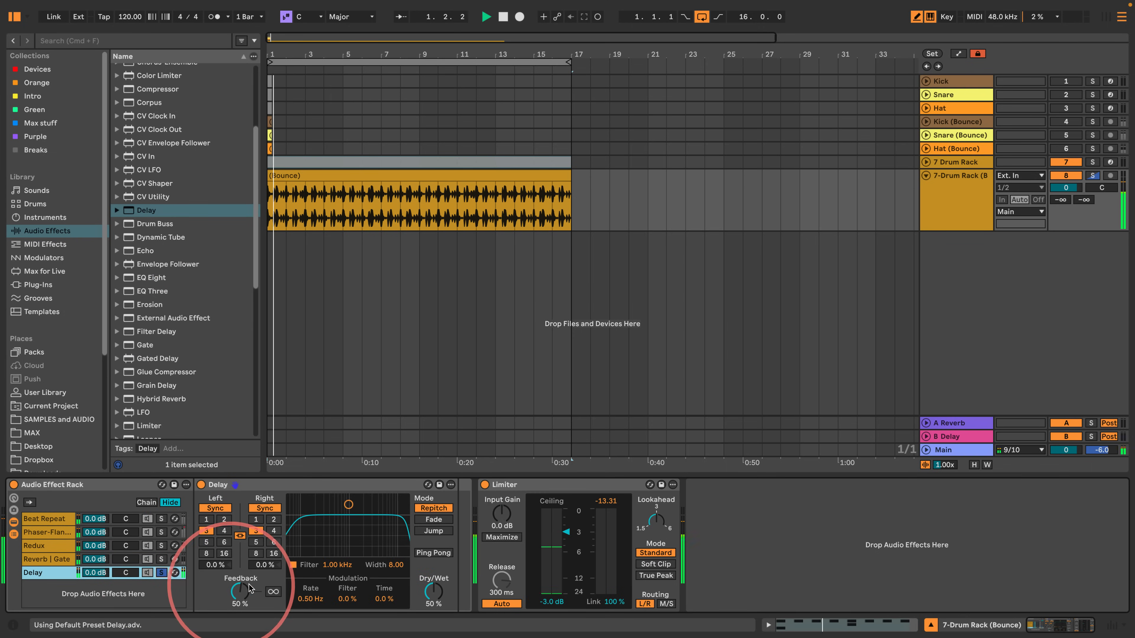
- Switch the Delay to unsynced time and Fade mode, with 81% feedback and a delay time of 8.15 ms
click(265, 508)
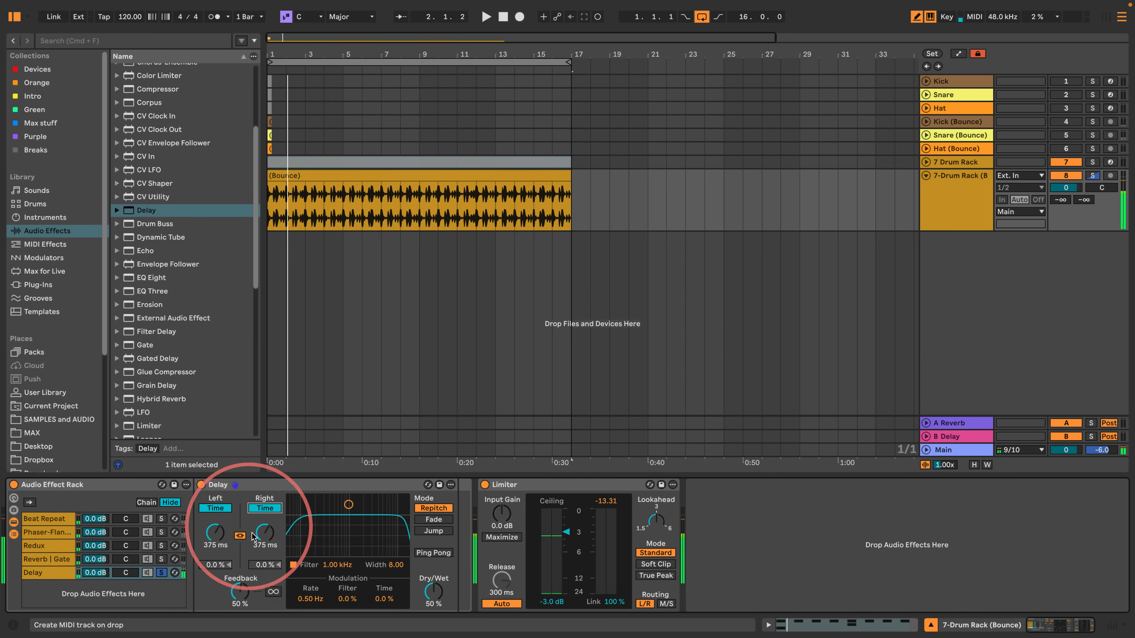
key(space)
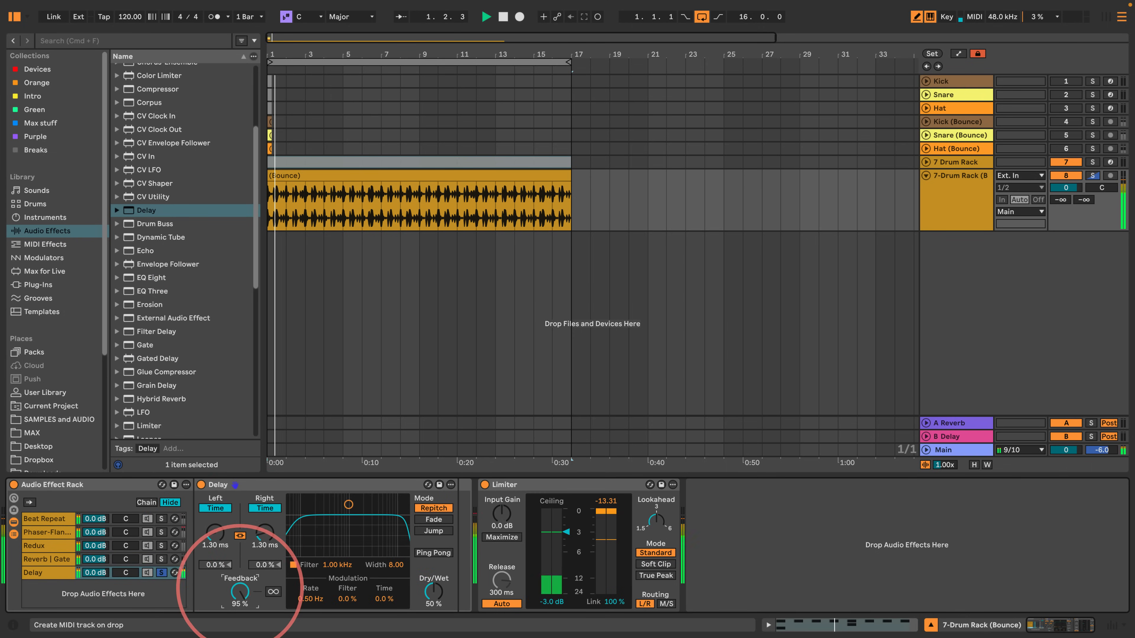
drag(240, 587, 240, 613)
mouse_move(263, 538)
mouse_down()
mouse_move(263, 507)
mouse_move(259, 546)
mouse_up()
key(space)
click(419, 518)
key(space)
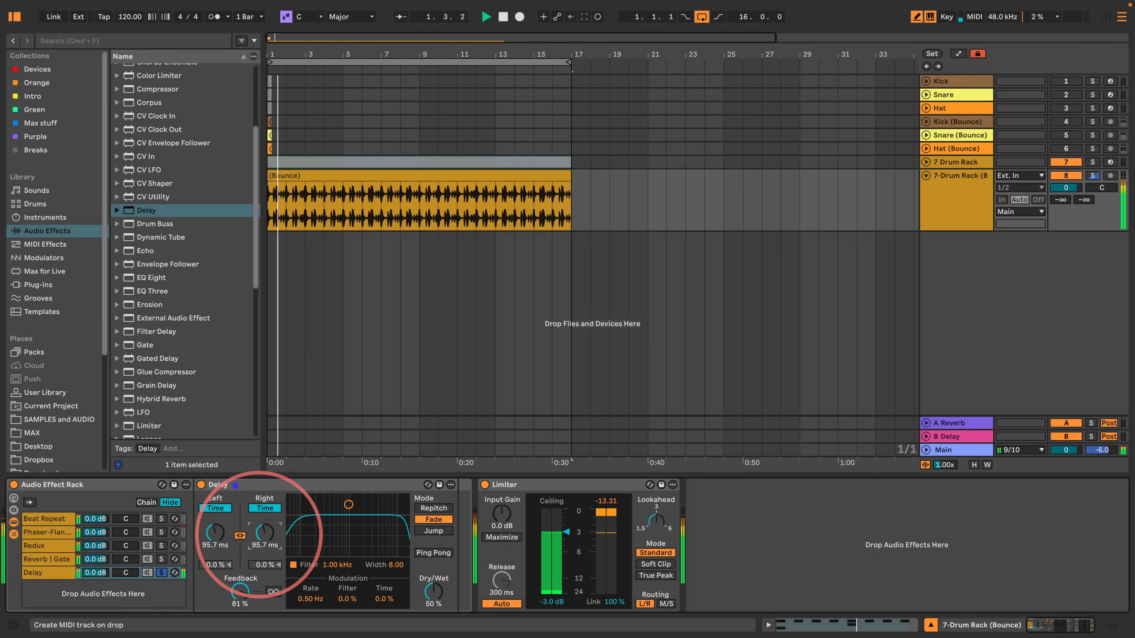
- Insert an LFO after the Delay and map it to the left delay time
scroll(166, 331, down, 5)
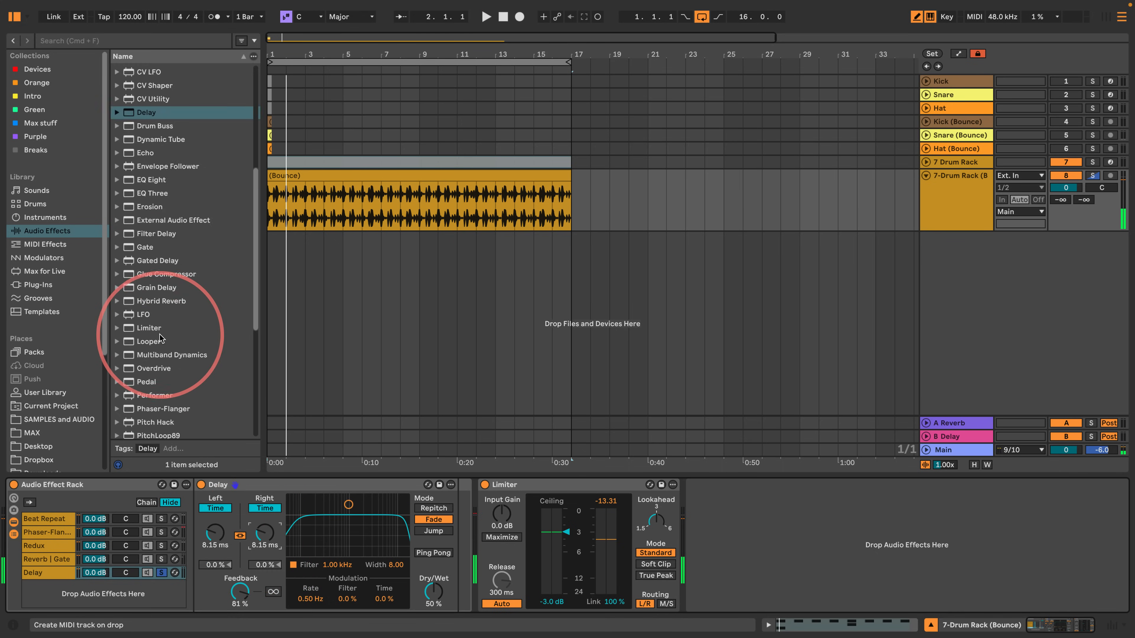
mouse_move(131, 314)
mouse_down()
mouse_move(428, 465)
mouse_move(458, 508)
mouse_up()
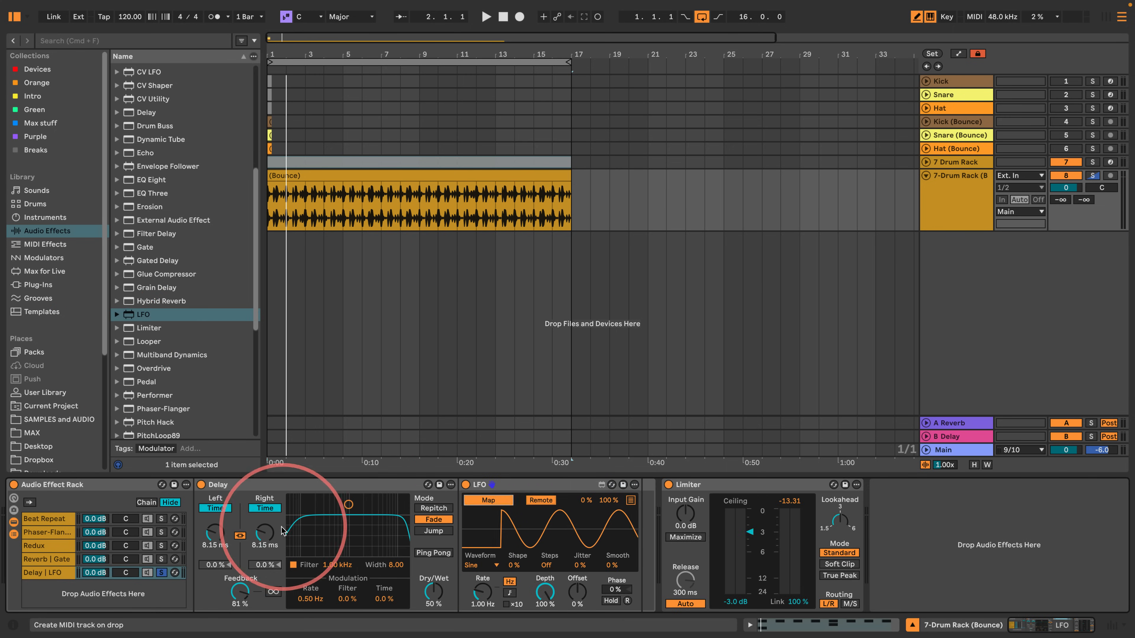
click(215, 533)
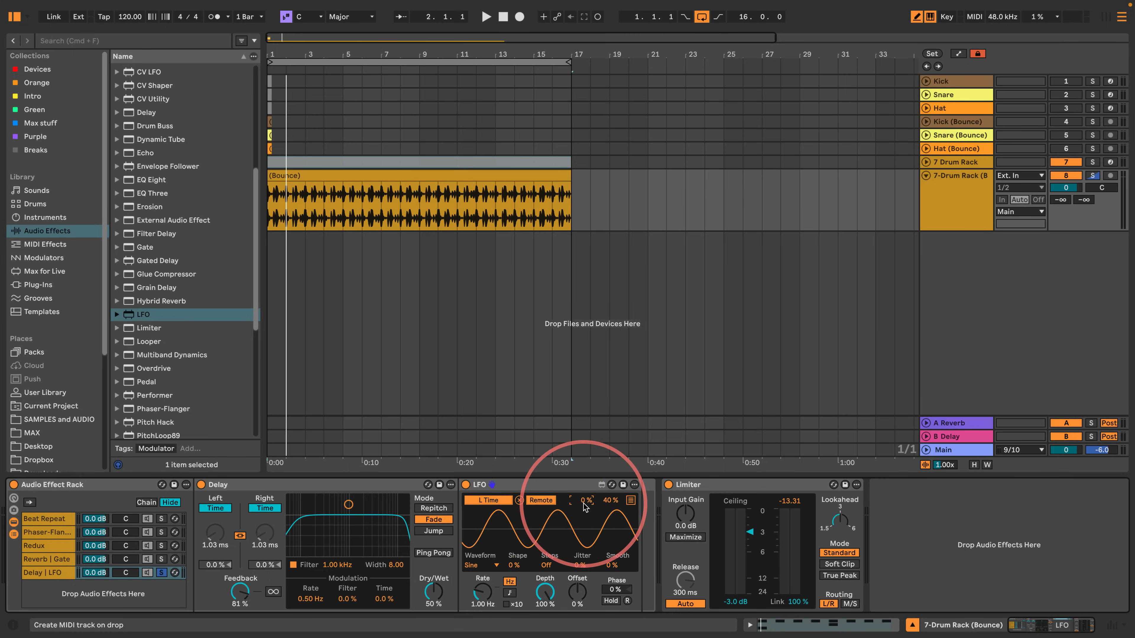
- Set the LFO's waveform to Stray and its mapping range to 10–59%, playing the loop to audition it
click(488, 568)
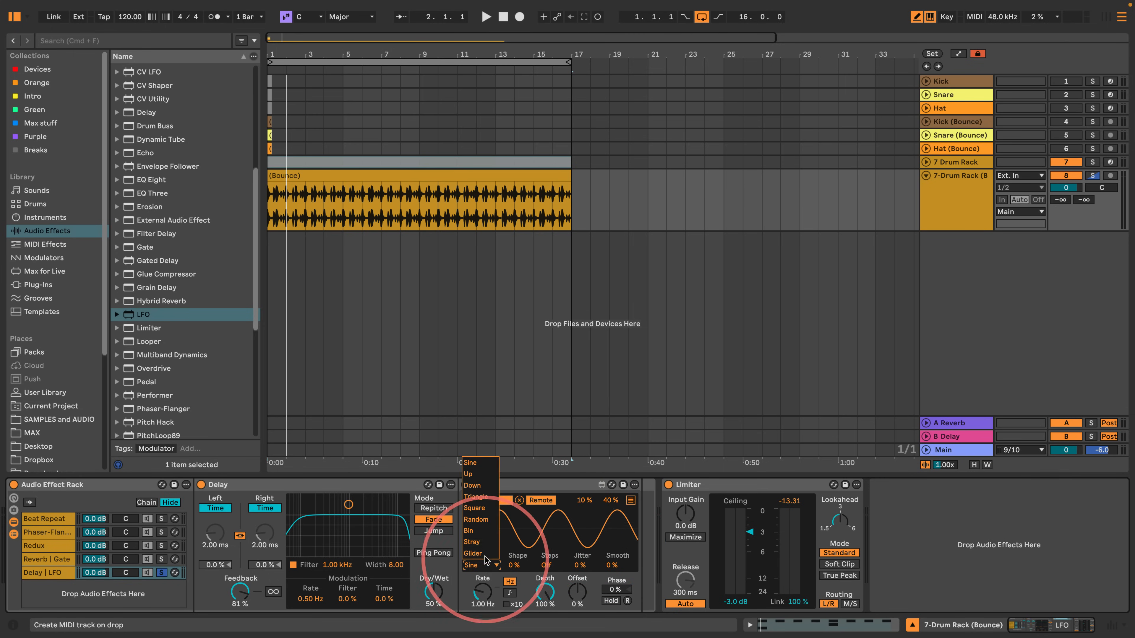
click(477, 542)
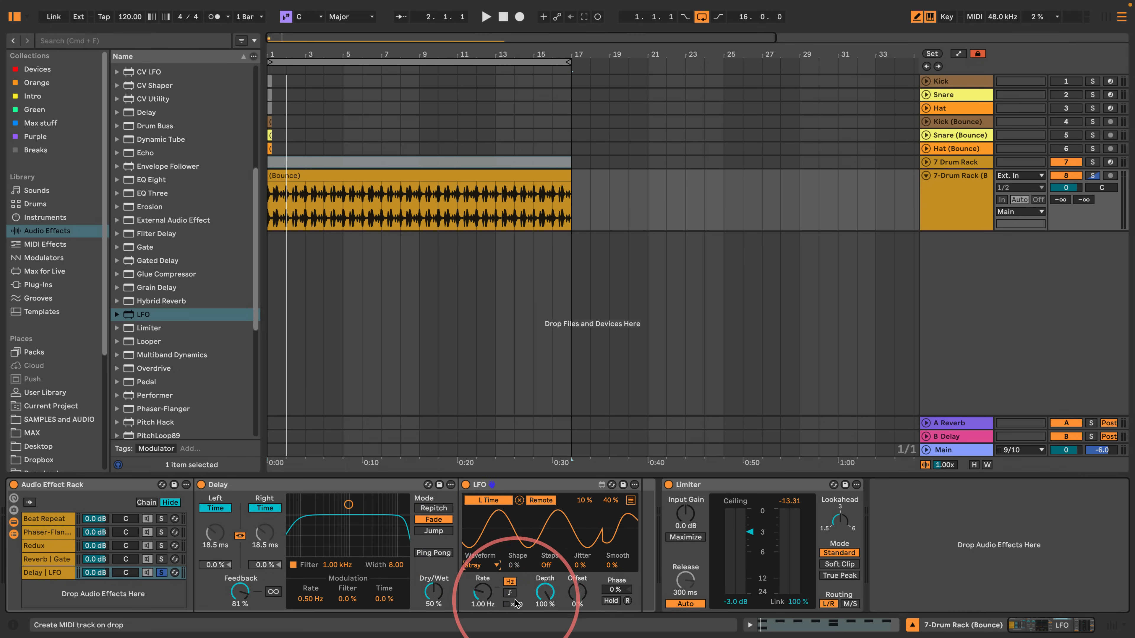
key(space)
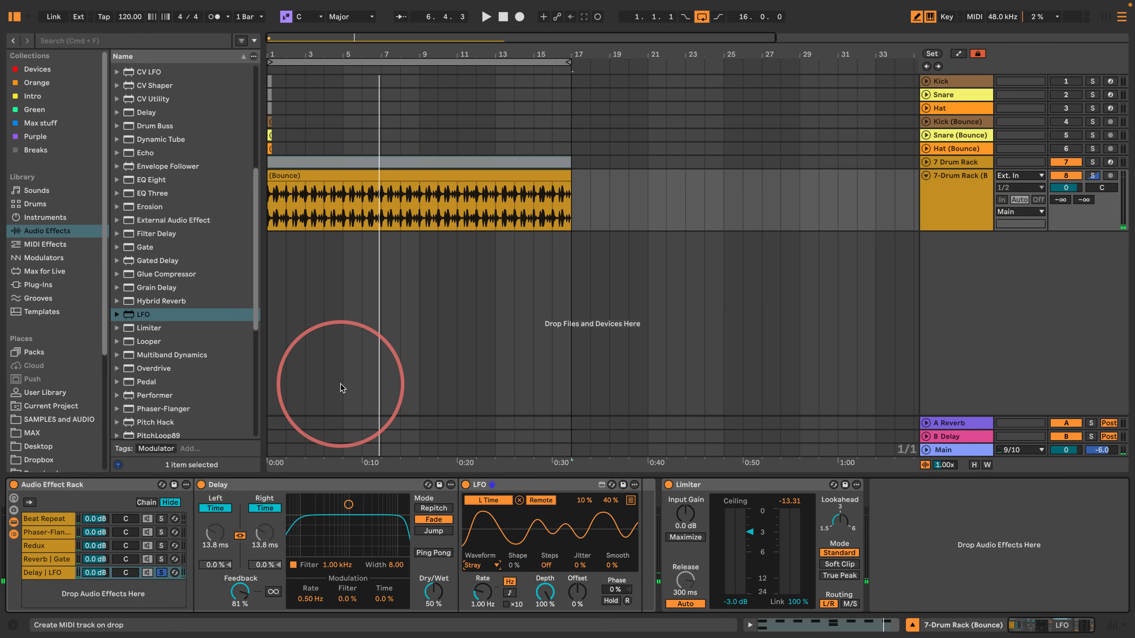
key(space)
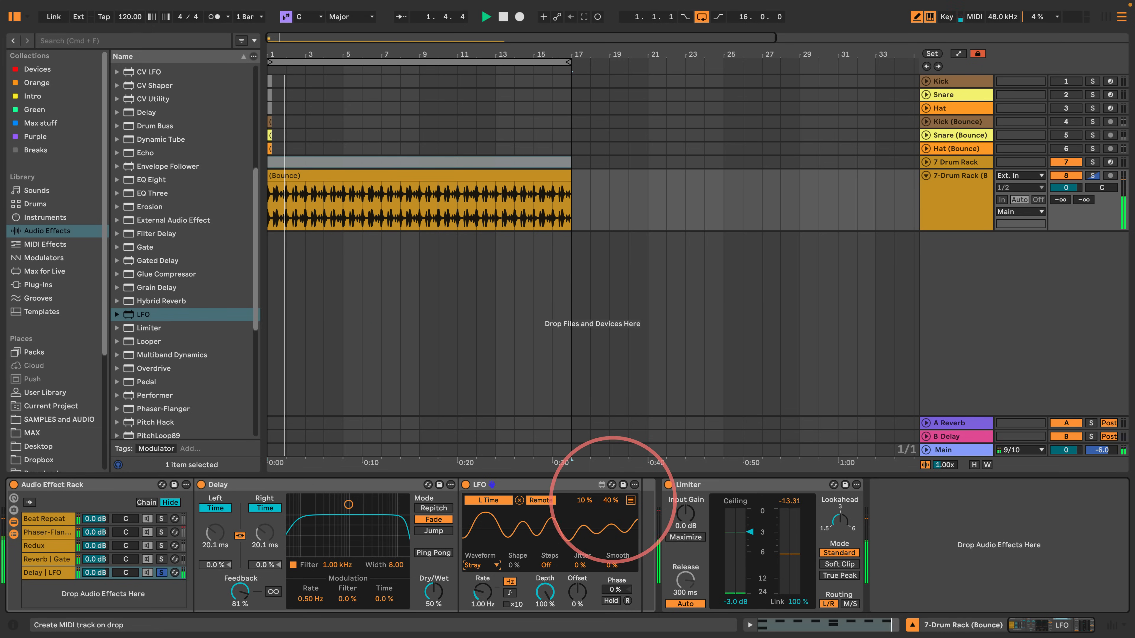
drag(613, 499, 605, 490)
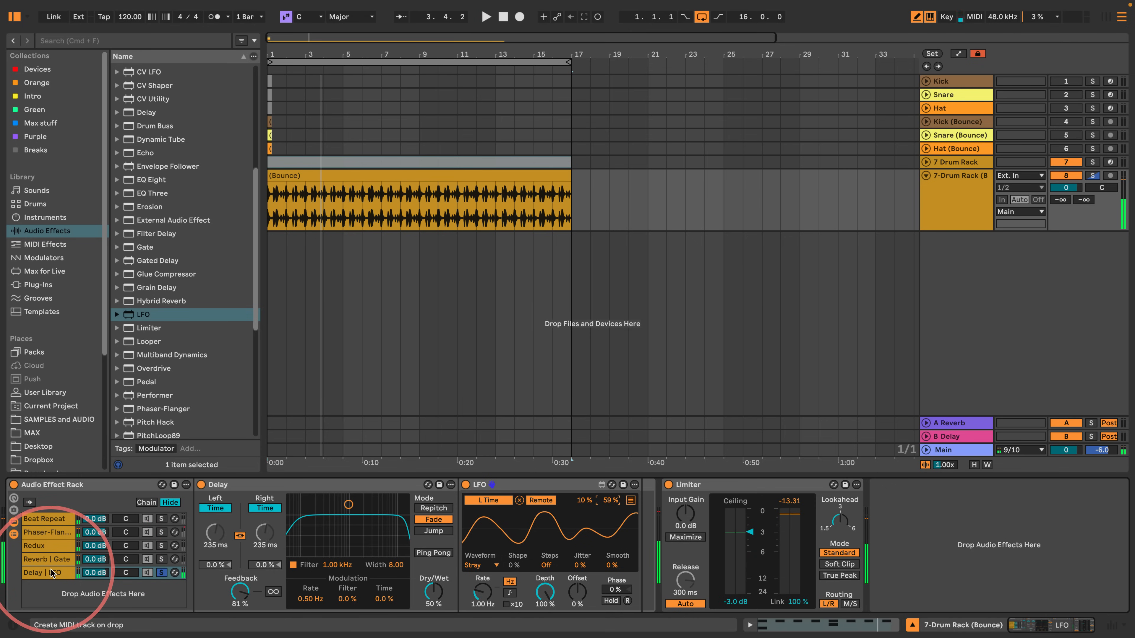
- Add Spectral Time as a new soloed chain in the rack and play the loop through it
scroll(194, 233, down, 5)
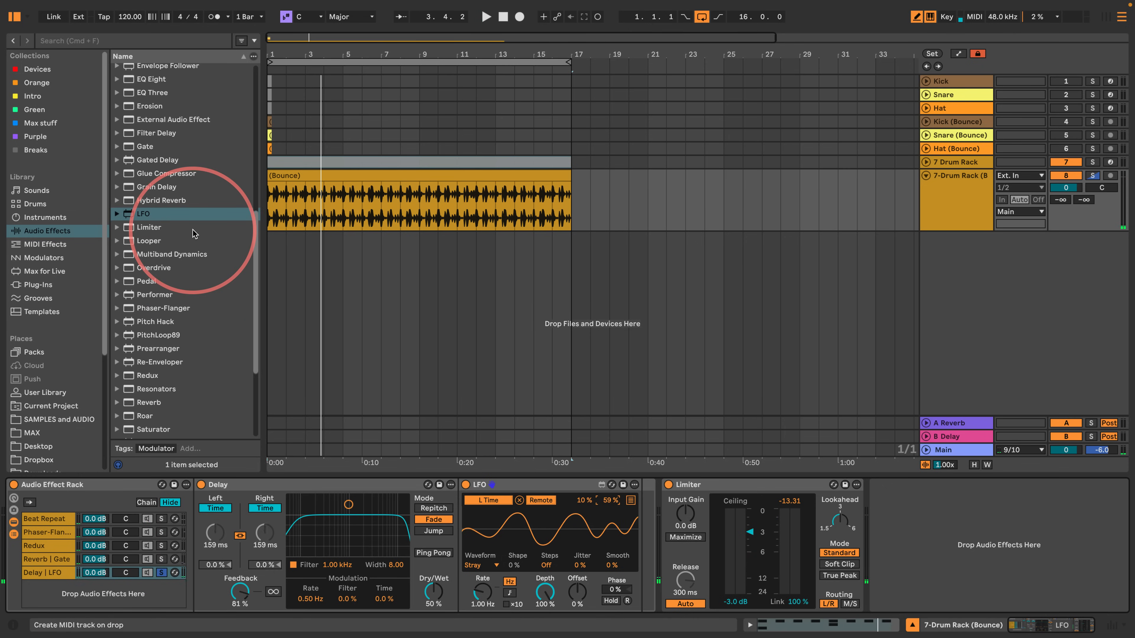
scroll(194, 233, down, 8)
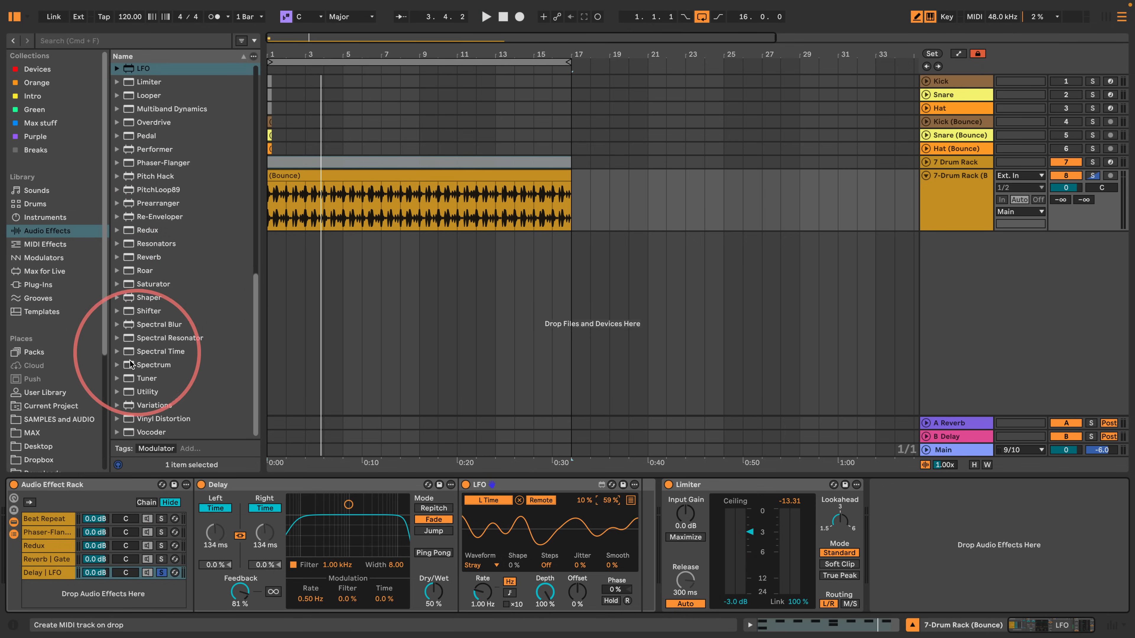
drag(127, 351, 63, 594)
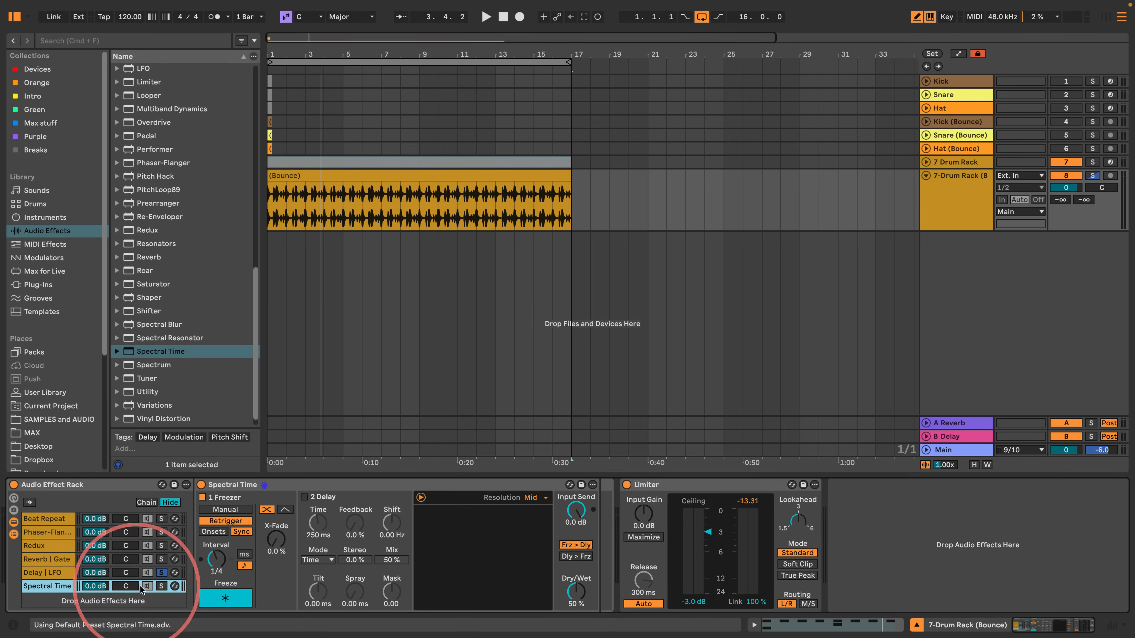
key(space)
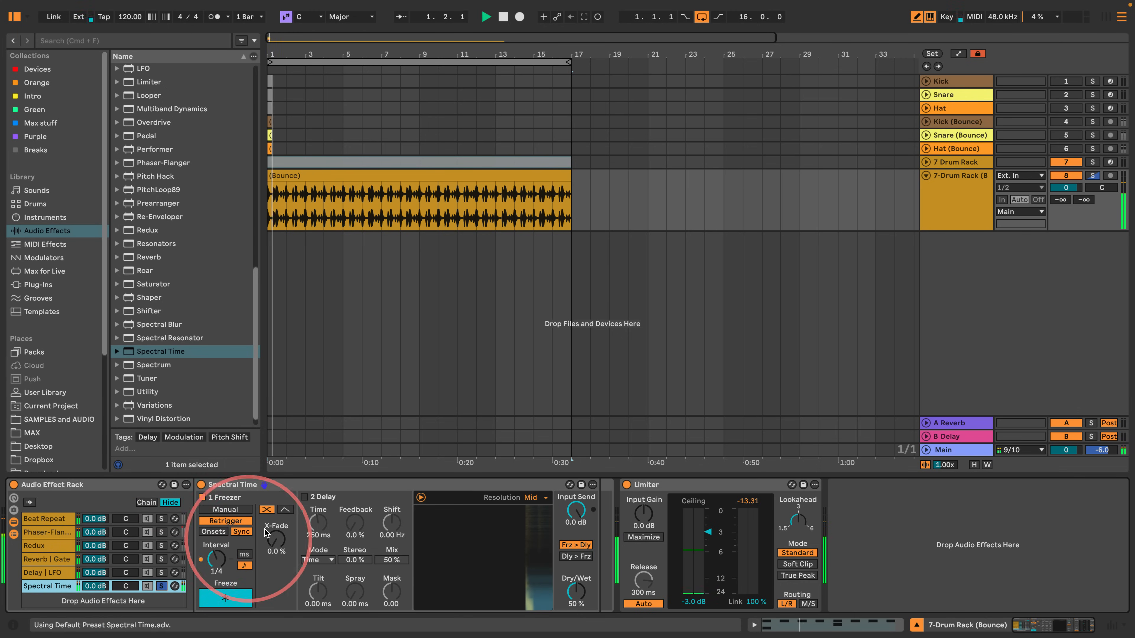
- Switch Spectral Time's freezer from crossfade to envelope fades, with a 1.39 s fade out and Low resolution
click(284, 510)
drag(258, 576, 272, 578)
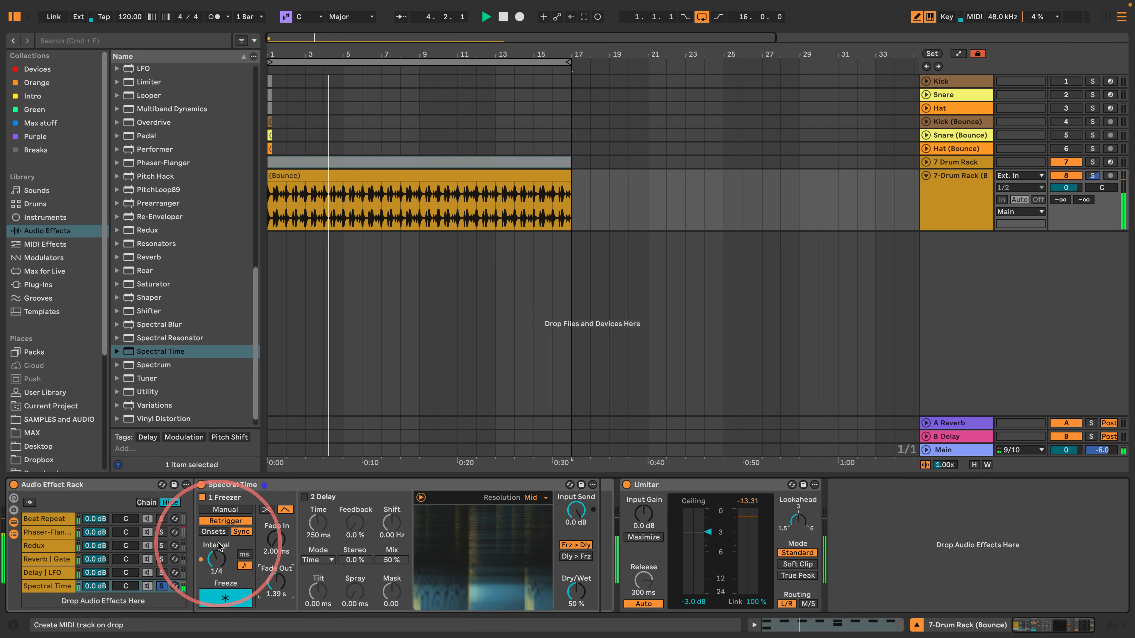
click(535, 497)
click(532, 510)
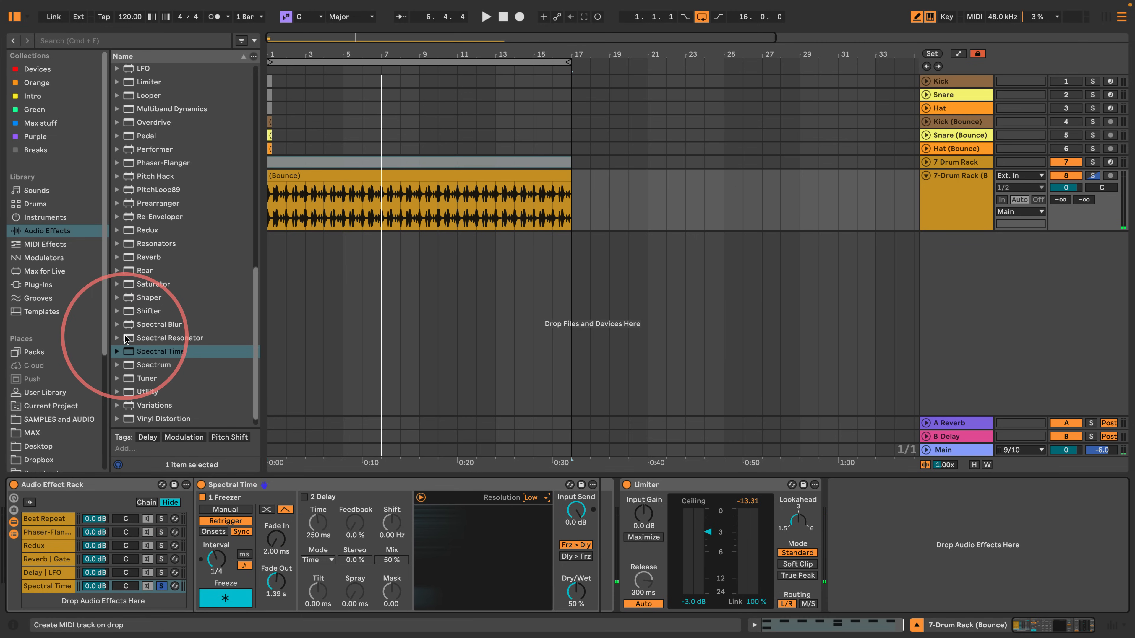
- Add Spectral Resonator as a new soloed chain, switch its frequency to note mode and make it follow the current scale
drag(126, 340, 52, 601)
key(space)
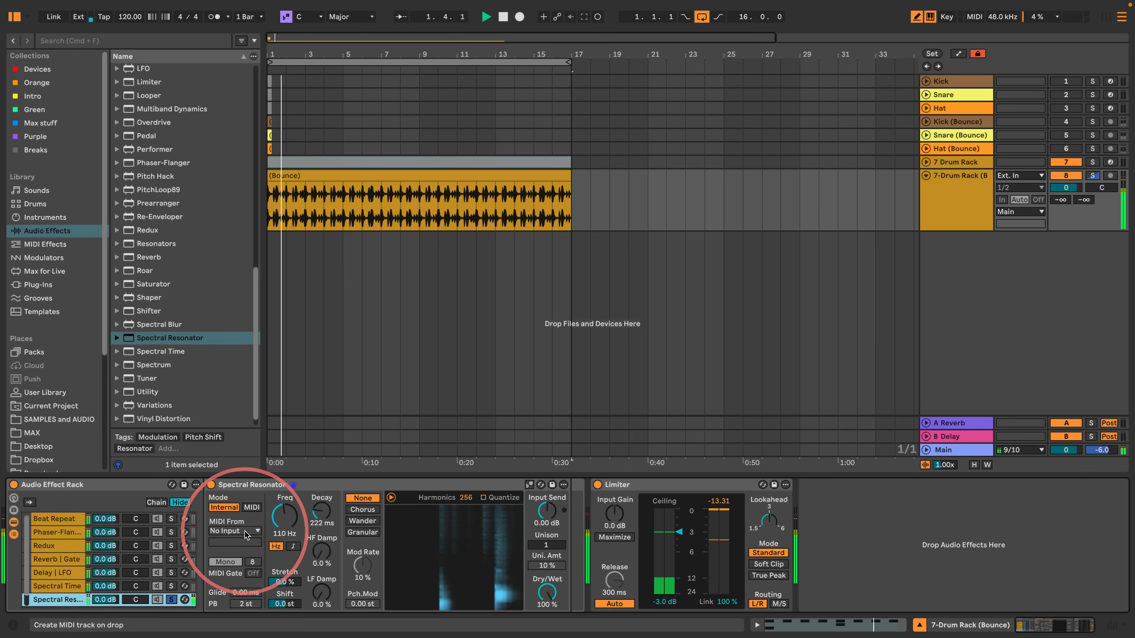
click(293, 546)
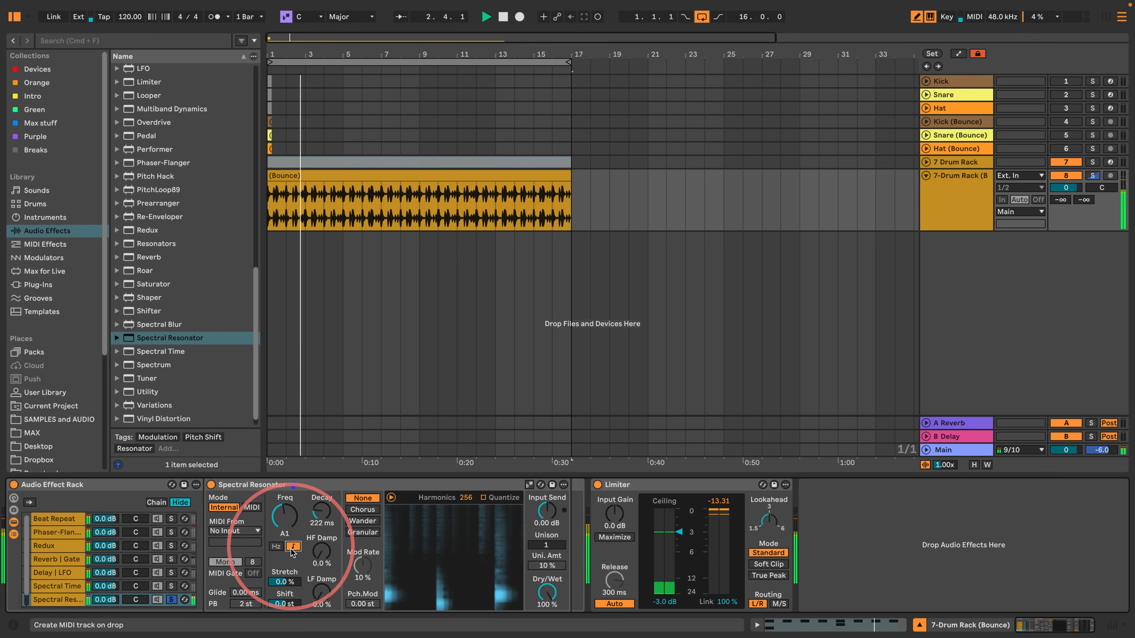
click(528, 486)
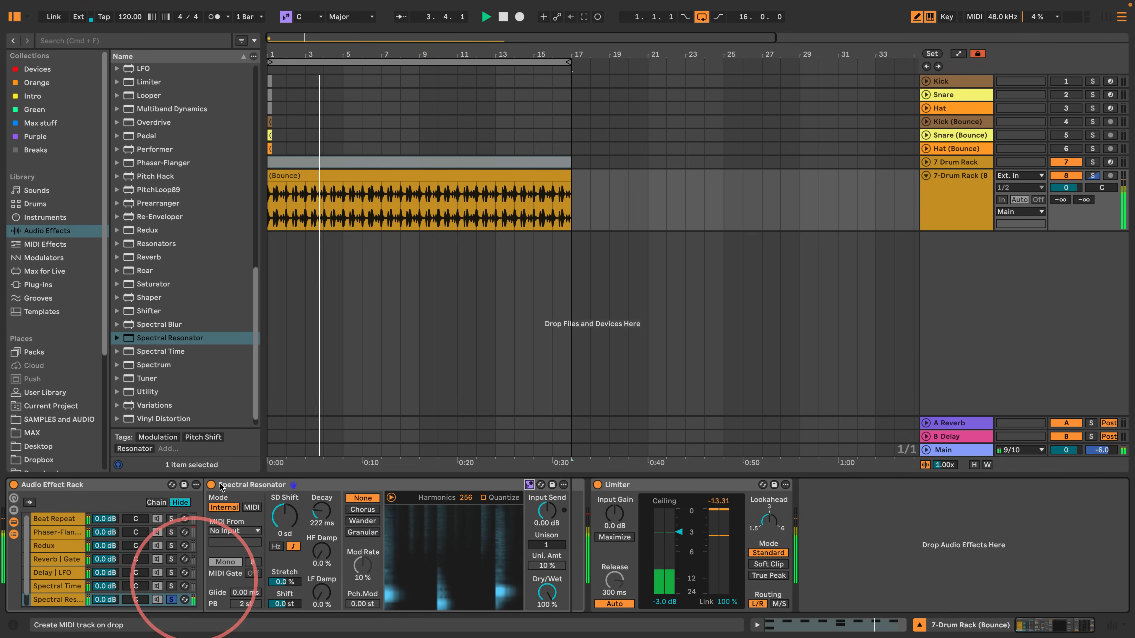
- Set the Spectral Resonator's decay to 974 ms and its HF damping to 78%
drag(309, 514, 311, 473)
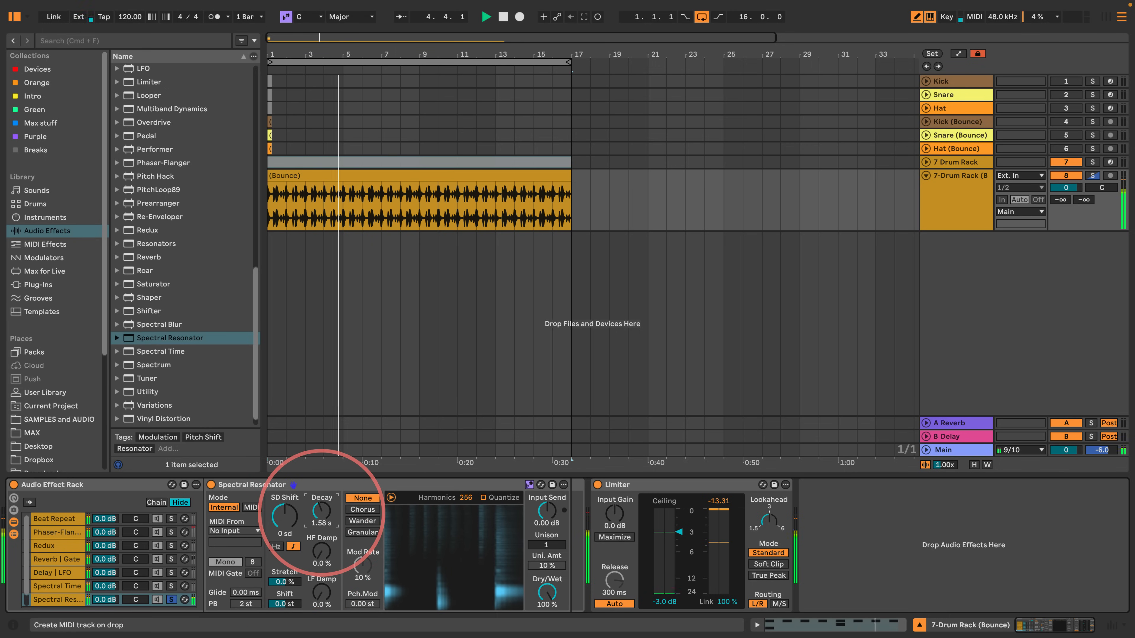
drag(321, 511, 322, 488)
drag(321, 549, 322, 541)
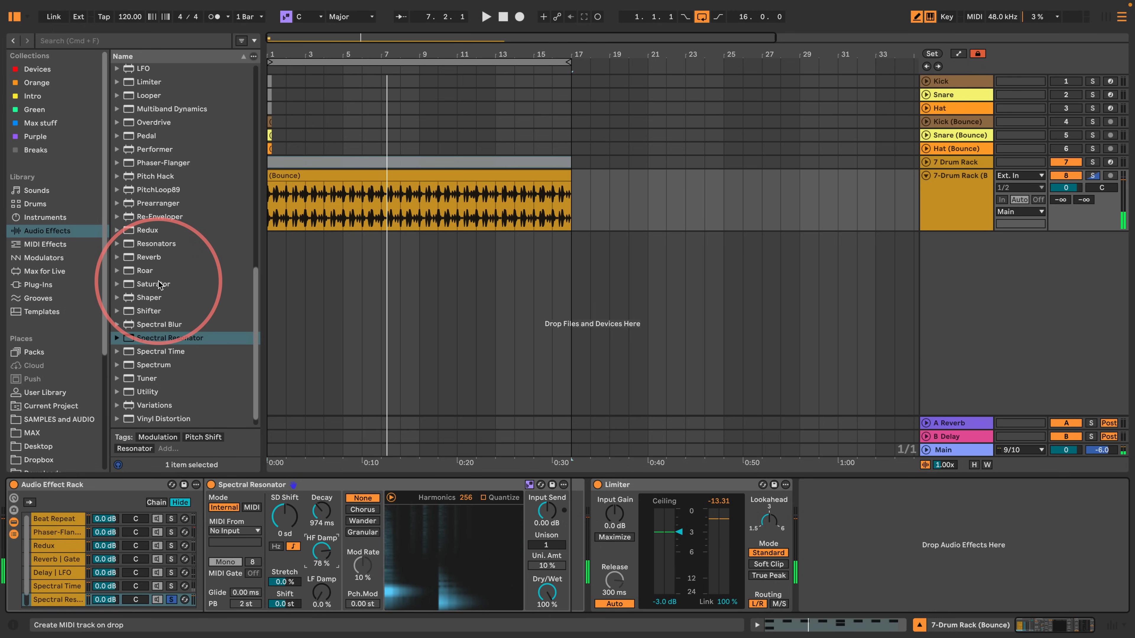
- Stop playback and add a Shifter after Spectral Time in the Spectral Time chain
key(space)
scroll(159, 285, down, 1)
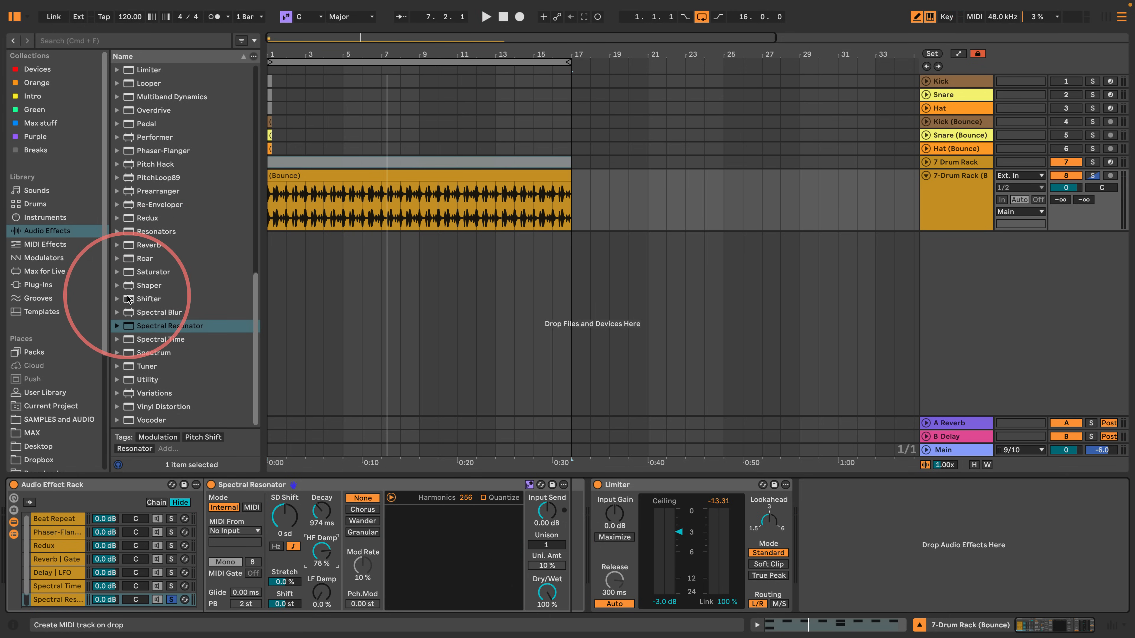
drag(129, 298, 59, 599)
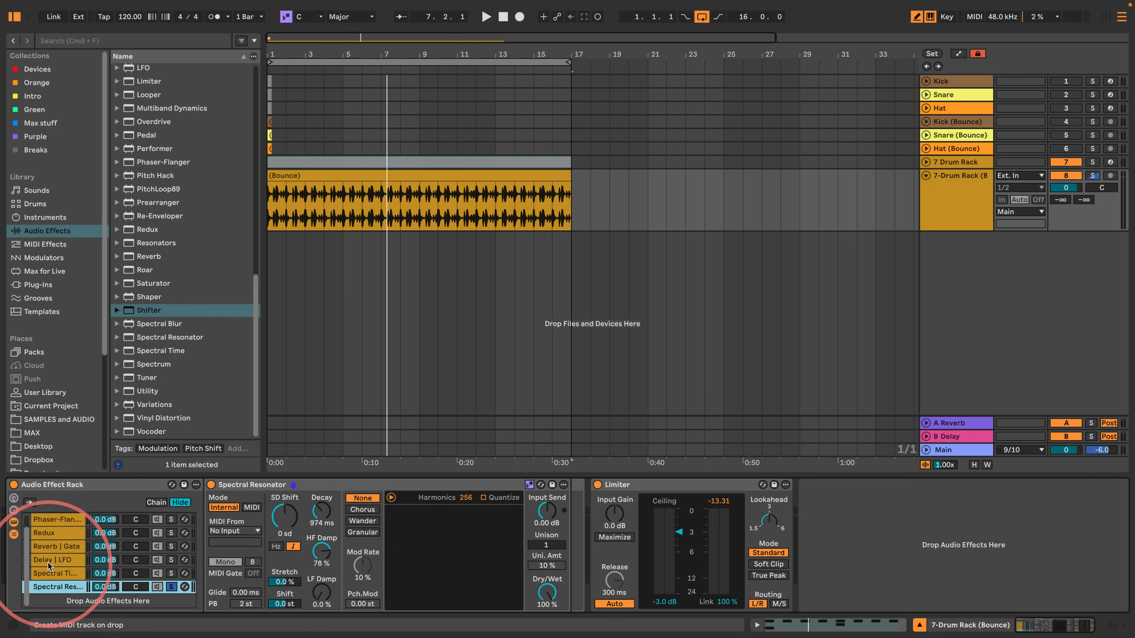
click(58, 573)
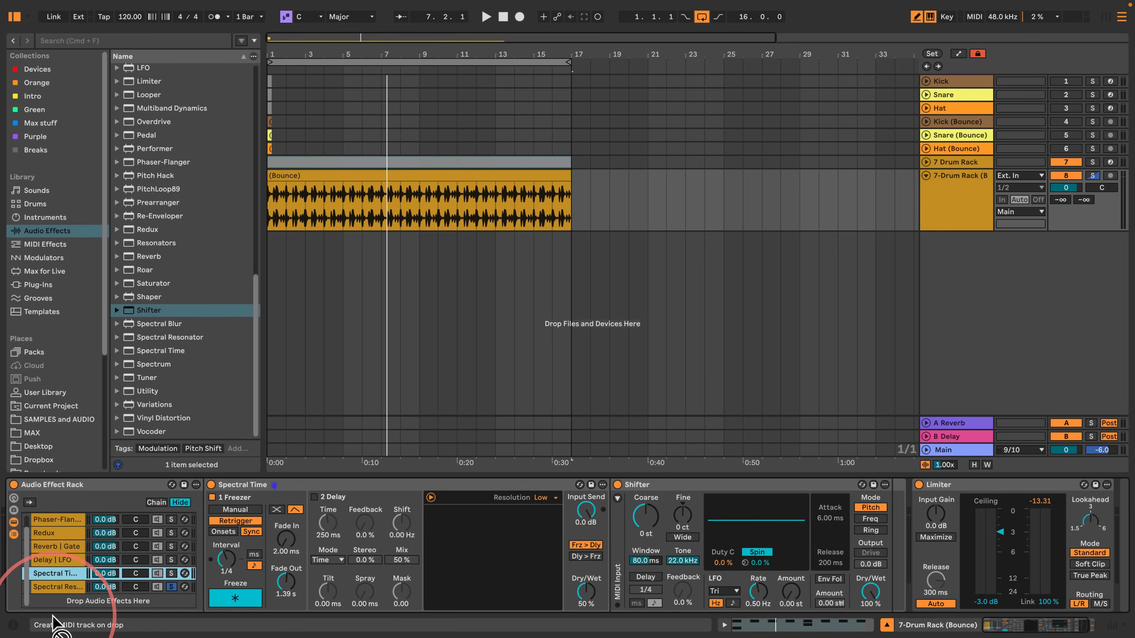
drag(60, 606, 61, 601)
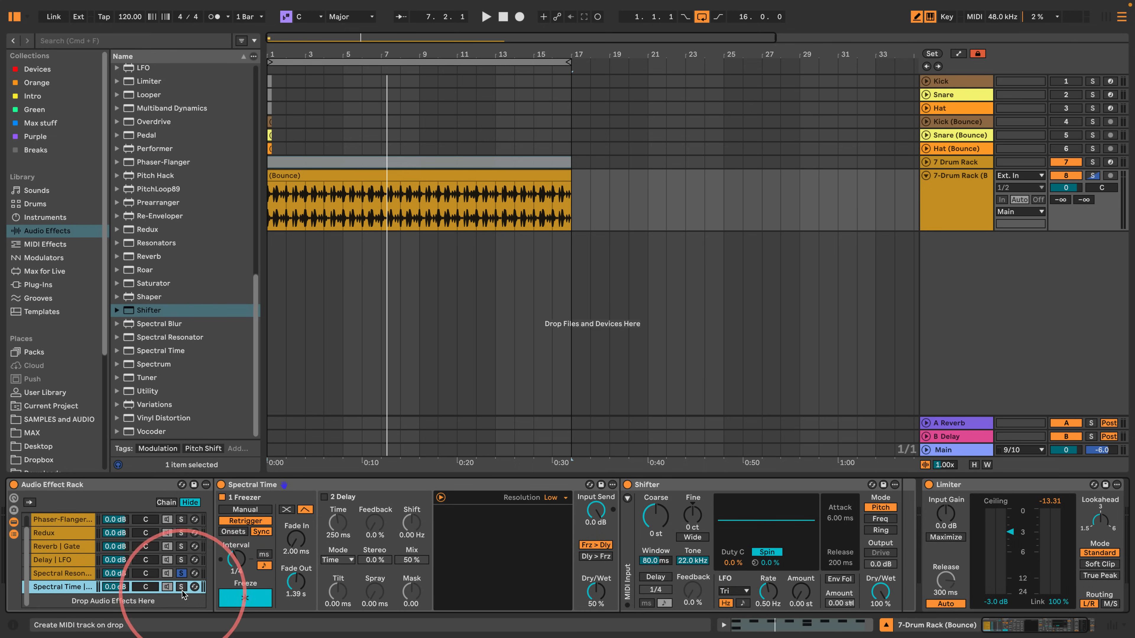
click(62, 573)
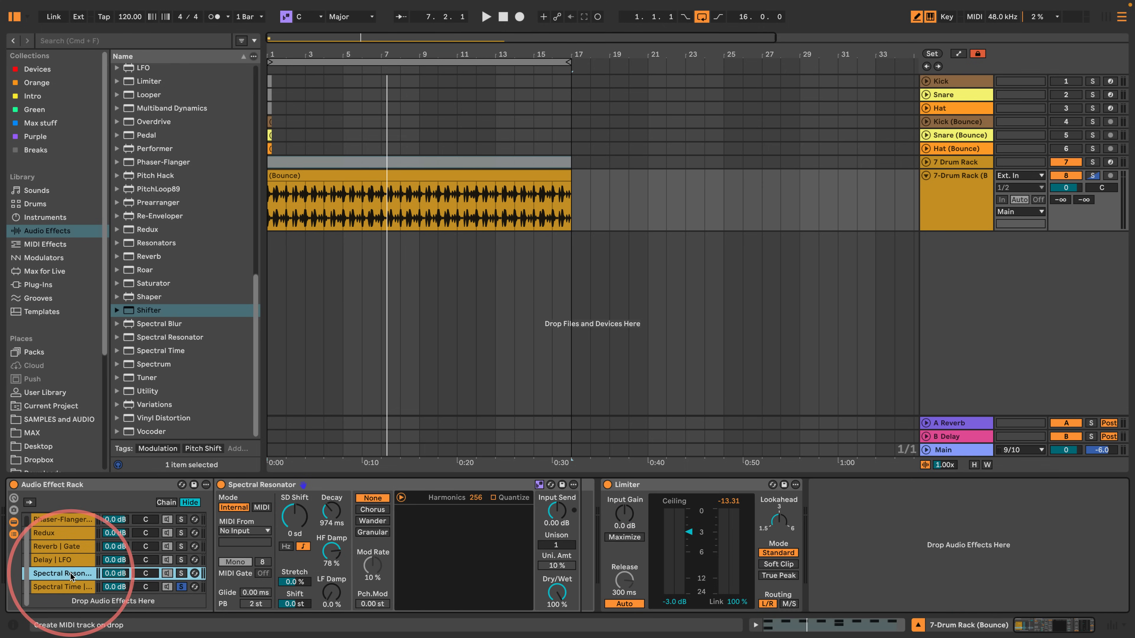
click(63, 589)
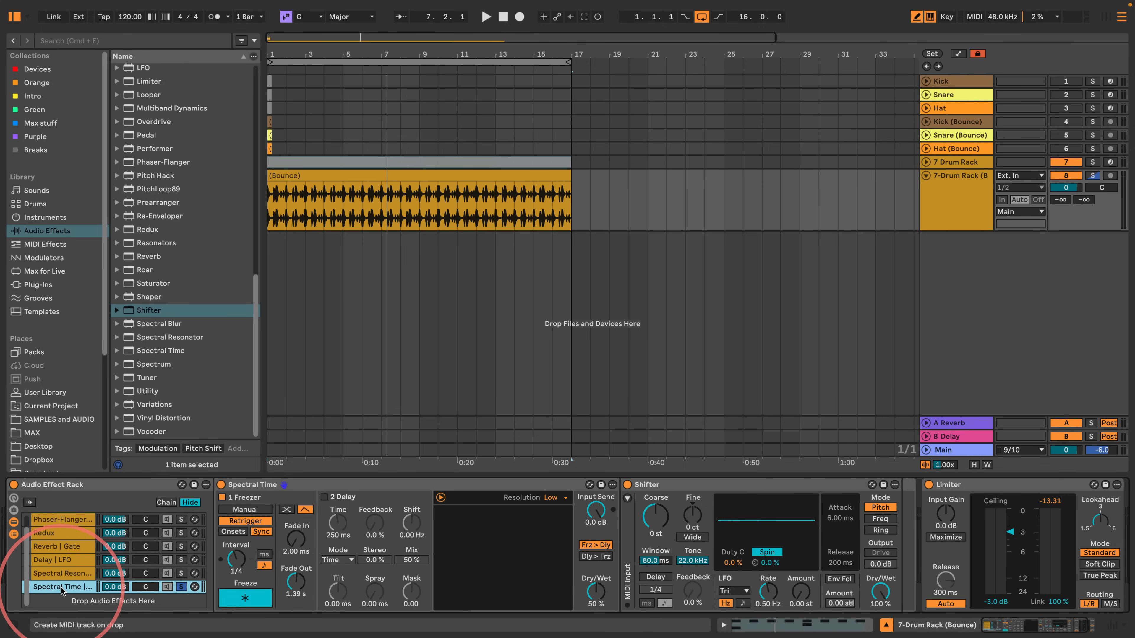
key(super+z)
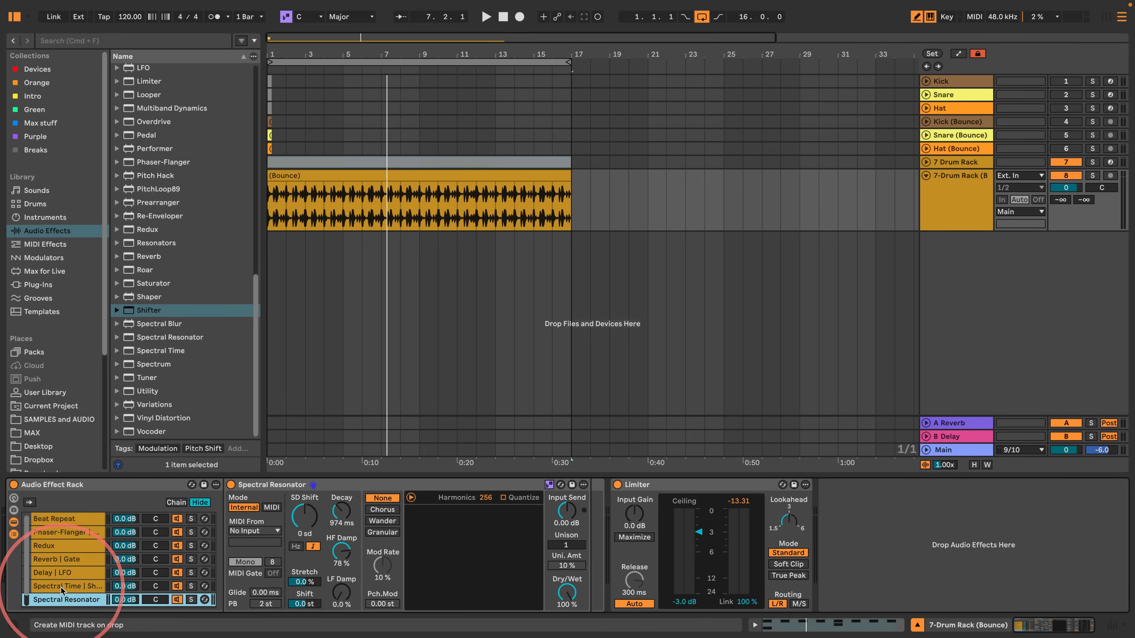
click(74, 583)
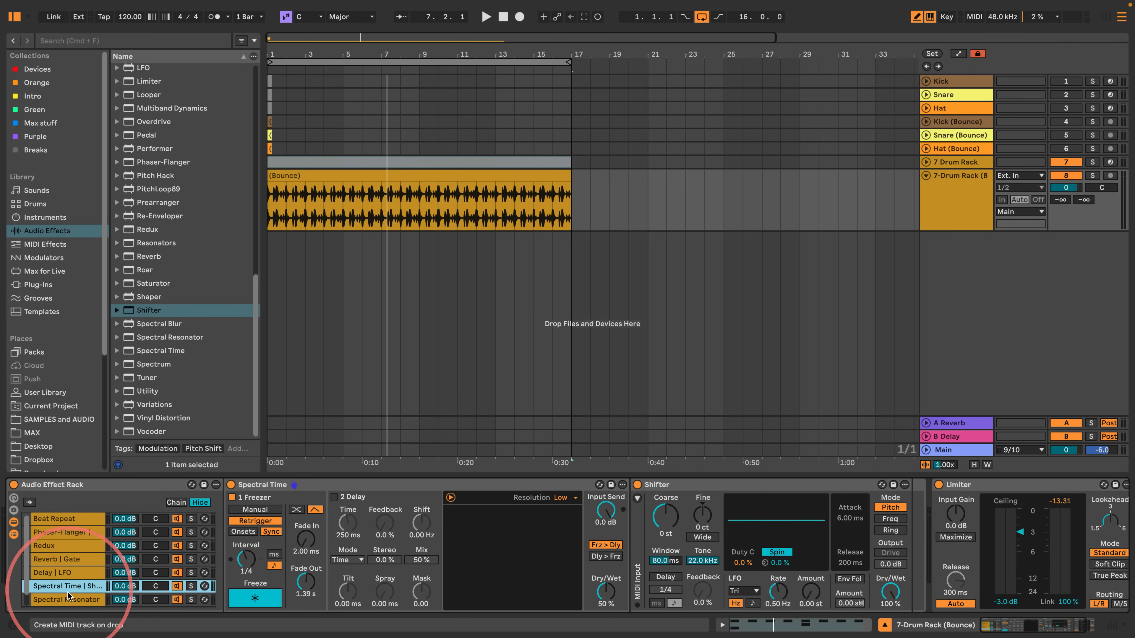
click(62, 599)
click(61, 576)
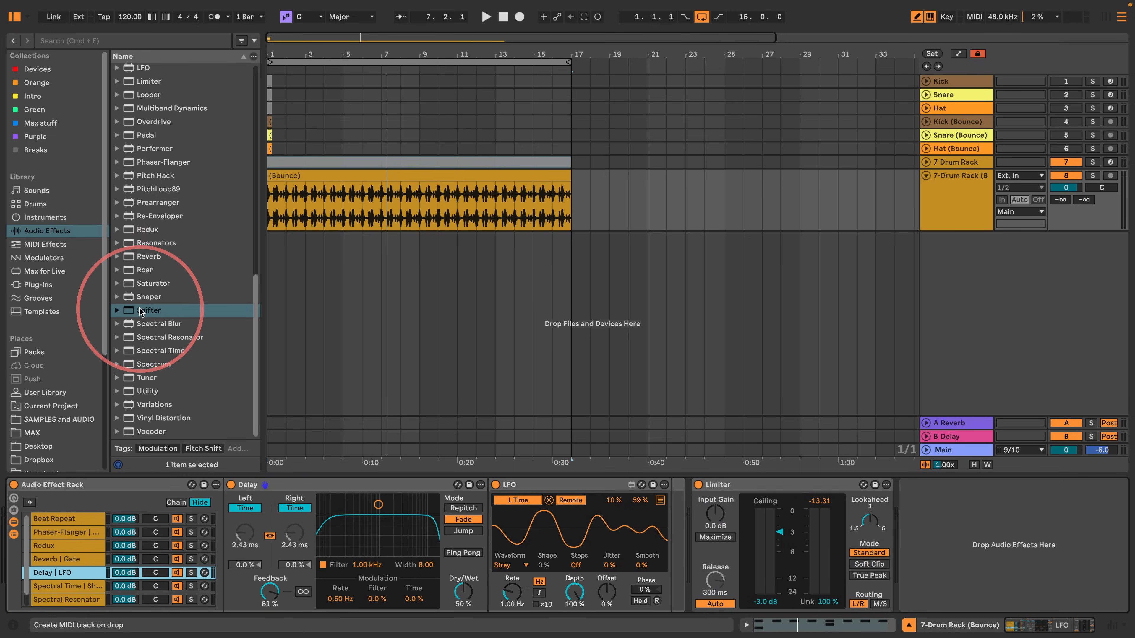
- Add Shifter as a new soloed chain and enable its delay at 13.0 ms with 75% feedback
mouse_move(150, 311)
mouse_down()
mouse_move(169, 344)
mouse_move(70, 564)
mouse_move(71, 588)
mouse_move(51, 619)
mouse_move(63, 603)
mouse_move(13, 592)
mouse_move(77, 614)
mouse_move(71, 599)
mouse_up()
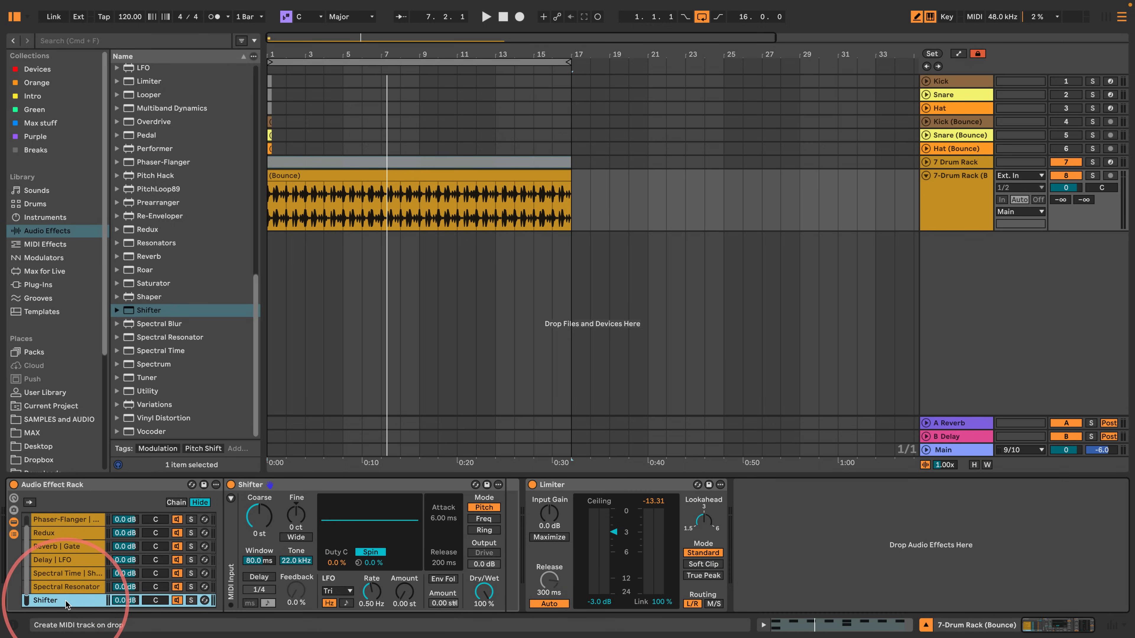
click(259, 577)
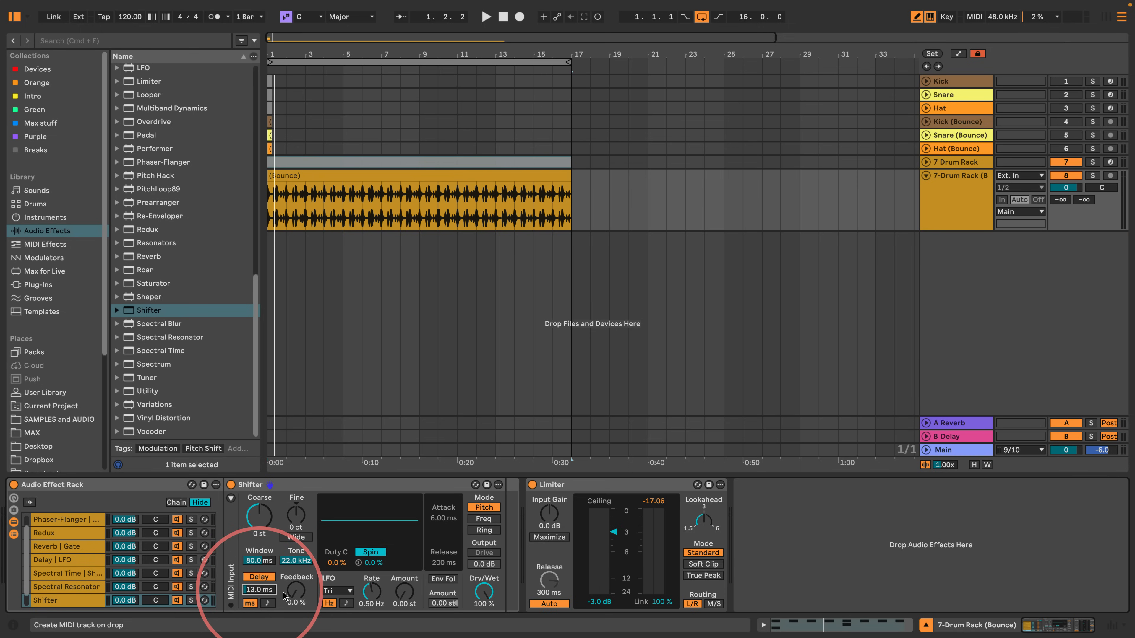
key(space)
drag(296, 591, 297, 546)
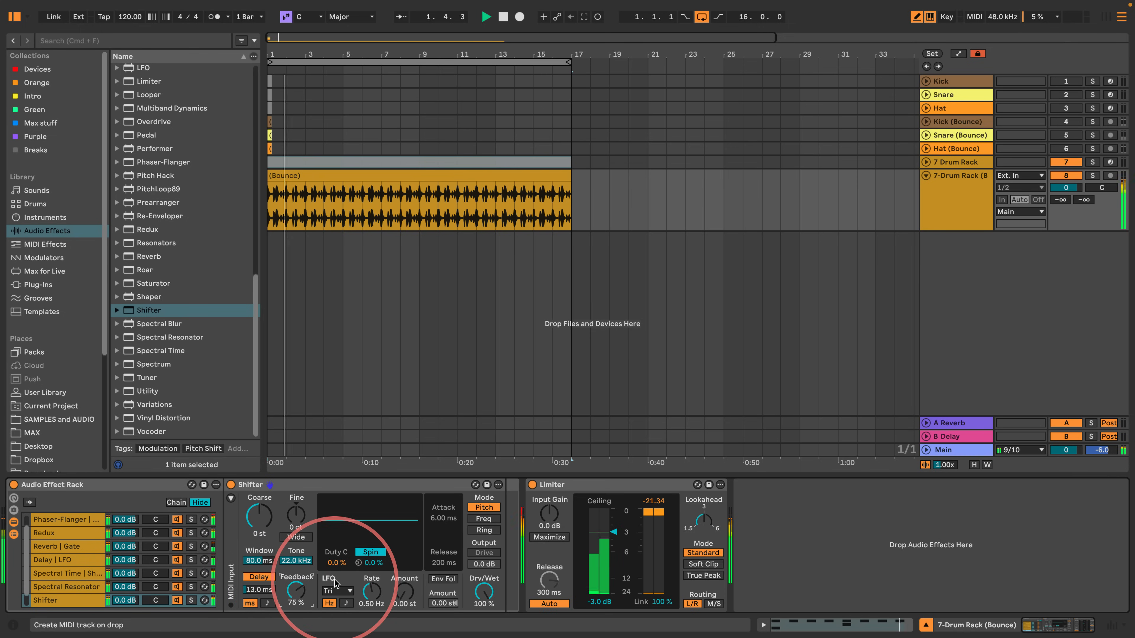
click(191, 600)
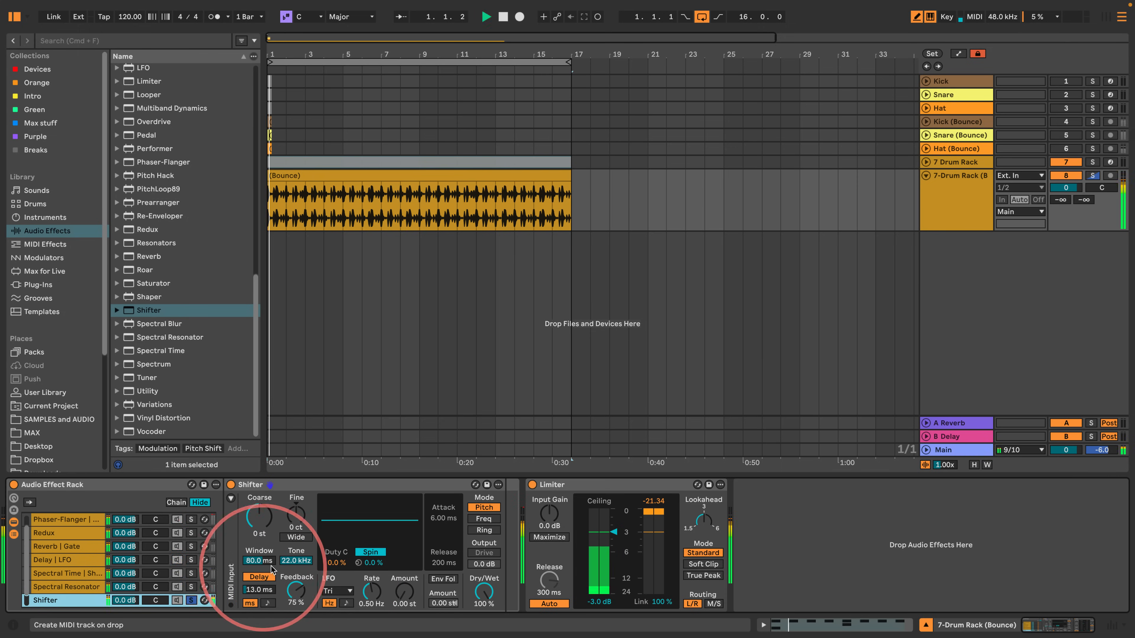
- Set the Shifter's LFO amount to 16.86 st with a tempo-synced rate of 2 and a phase of 0.0°
drag(404, 592, 371, 608)
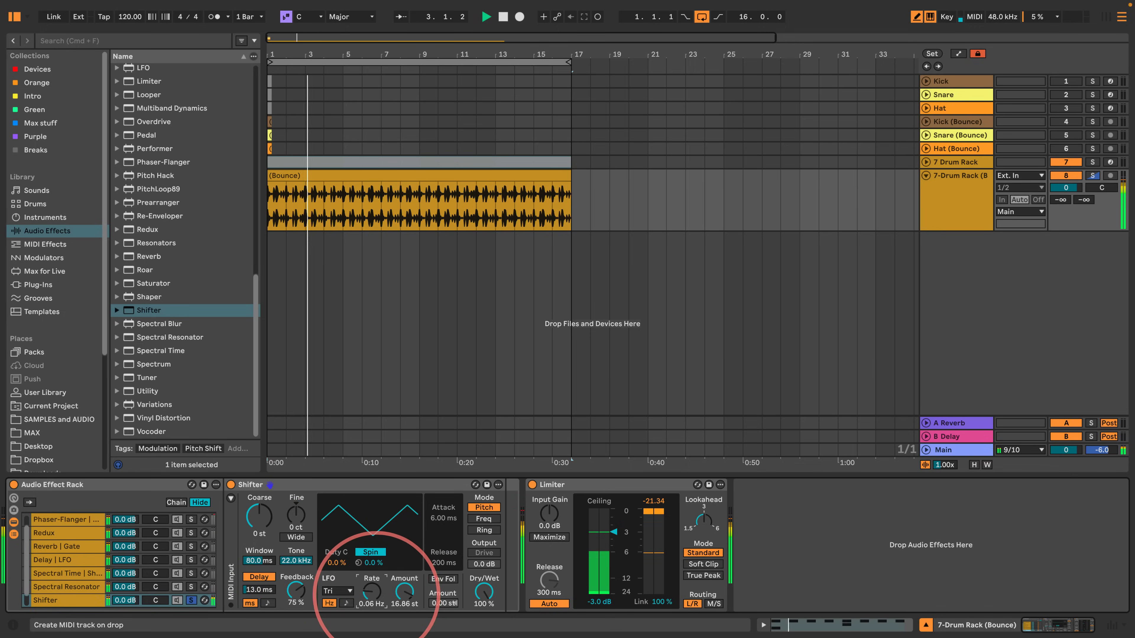
click(346, 603)
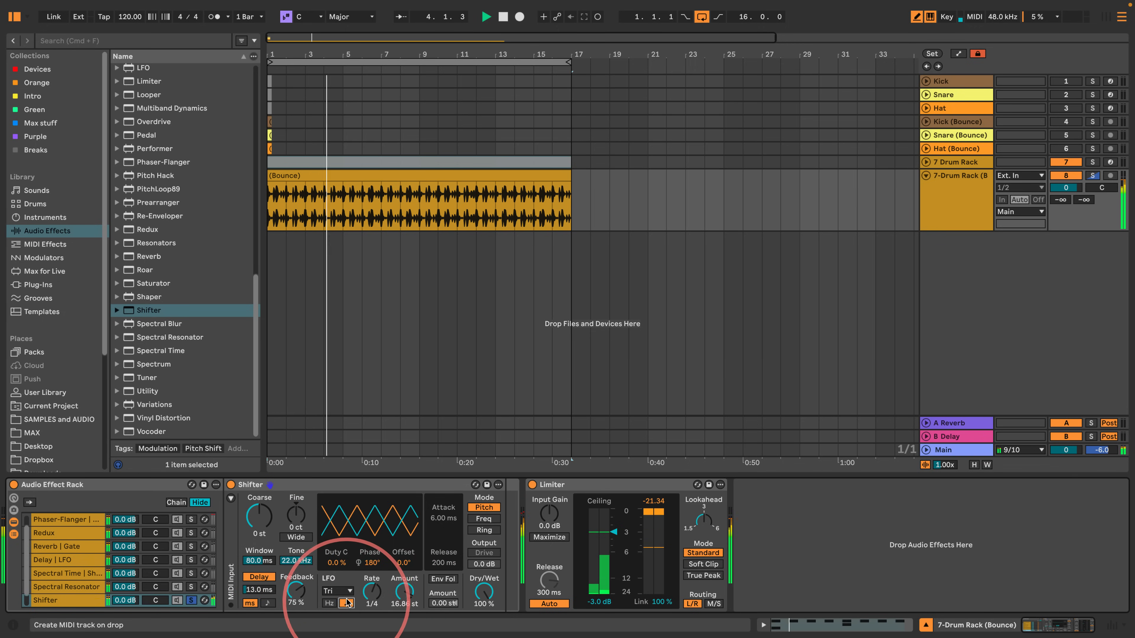
click(370, 564)
drag(370, 564, 371, 621)
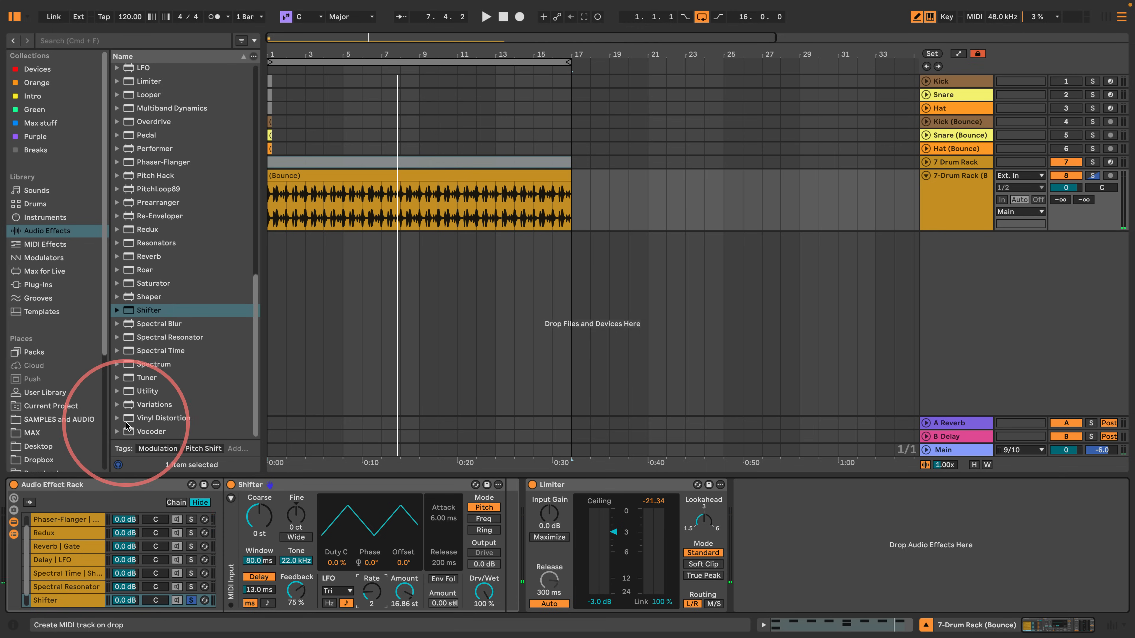
- Add Vocoder as a new soloed chain and set its formant to -7.88 and release to 855 ms
drag(27, 554, 26, 580)
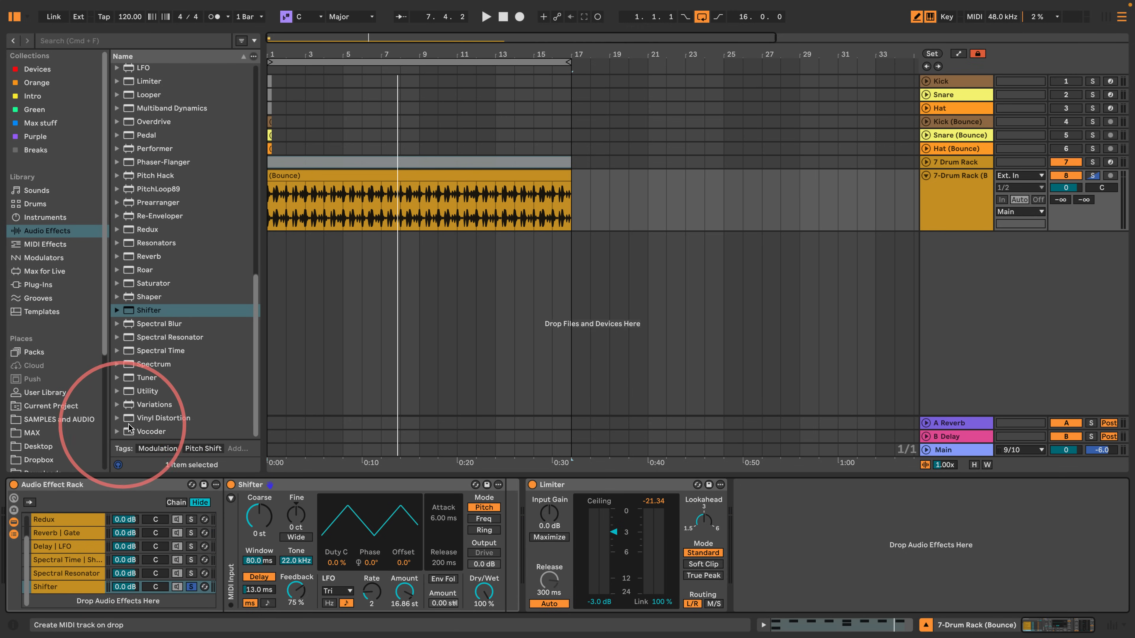
drag(132, 431, 67, 602)
click(191, 599)
key(space)
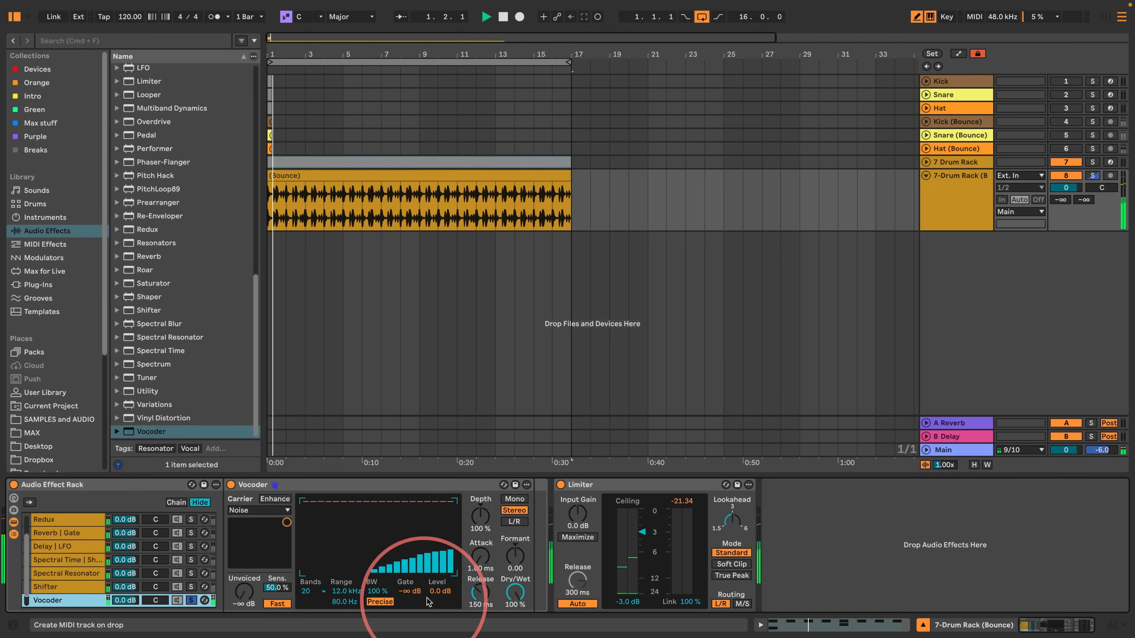
drag(514, 530, 514, 559)
drag(481, 592, 481, 593)
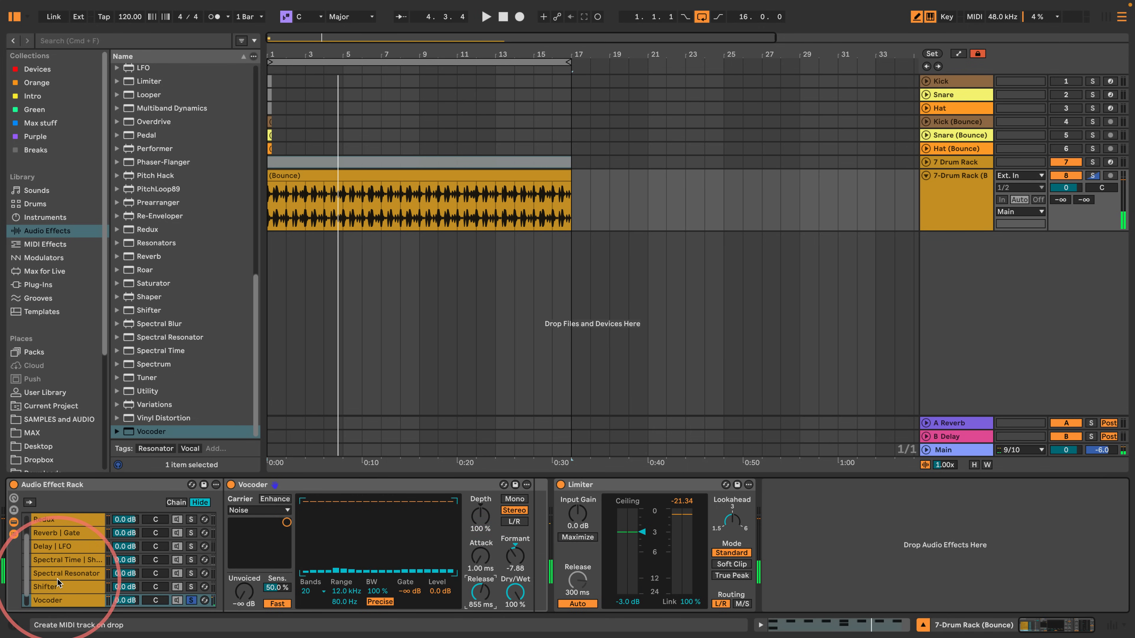
- Add Auto Filter after the Vocoder and set its LFO amount to 100% during playback
scroll(182, 266, up, 10)
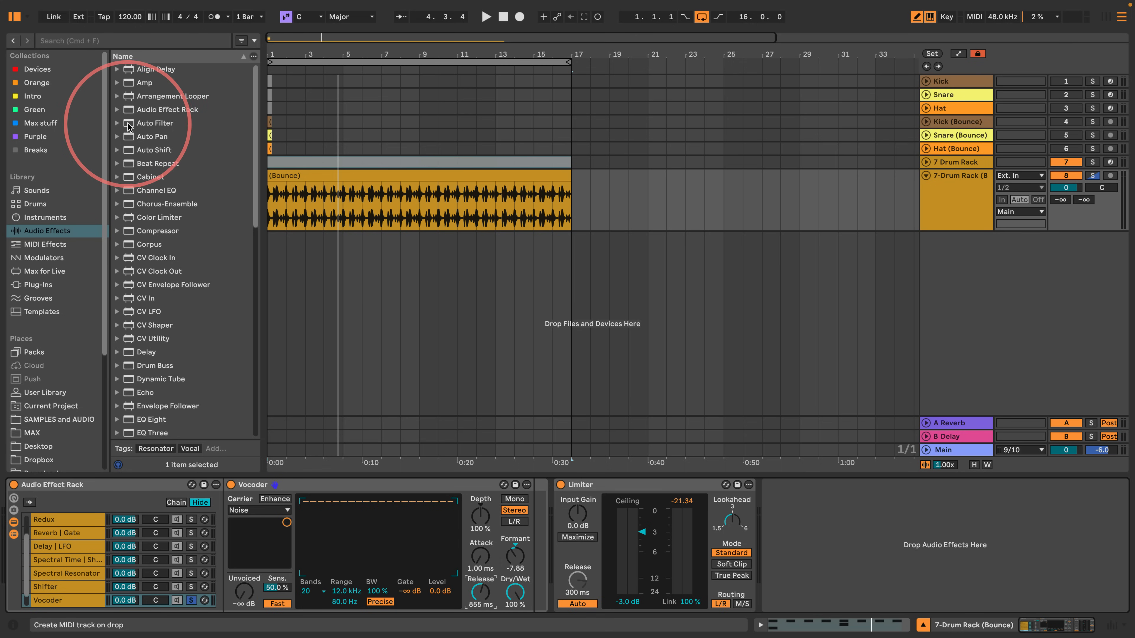
drag(128, 126, 571, 552)
key(space)
drag(618, 591, 619, 536)
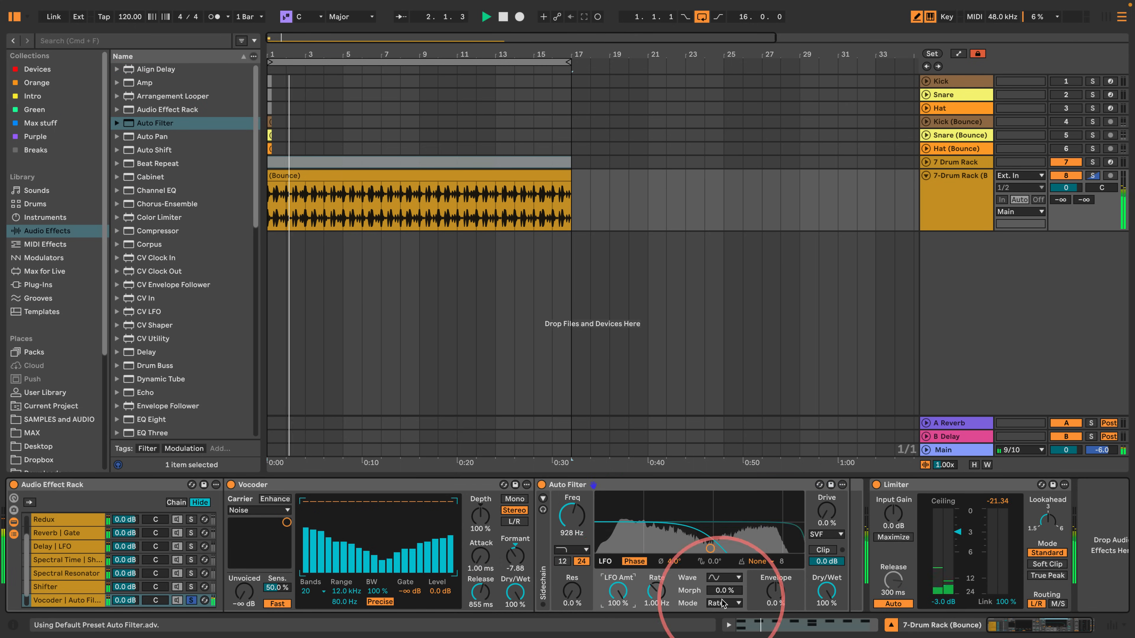
- Set the Auto Filter's LFO to a triangle wave in Synced mode with a rate of 1/4
click(724, 577)
click(728, 504)
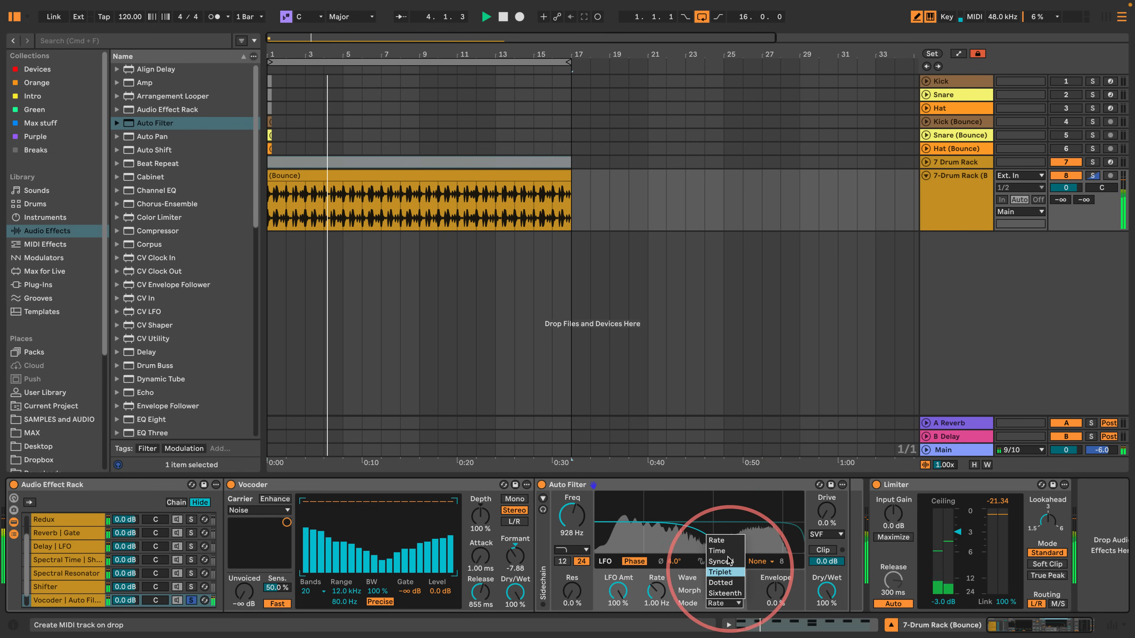
click(726, 561)
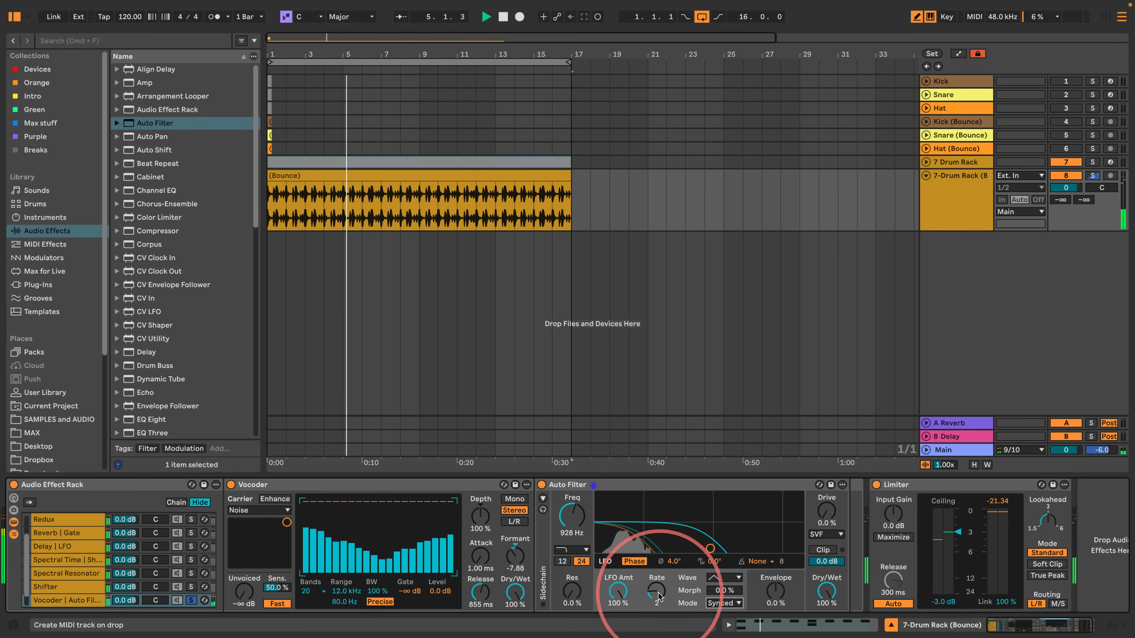
drag(656, 593, 656, 597)
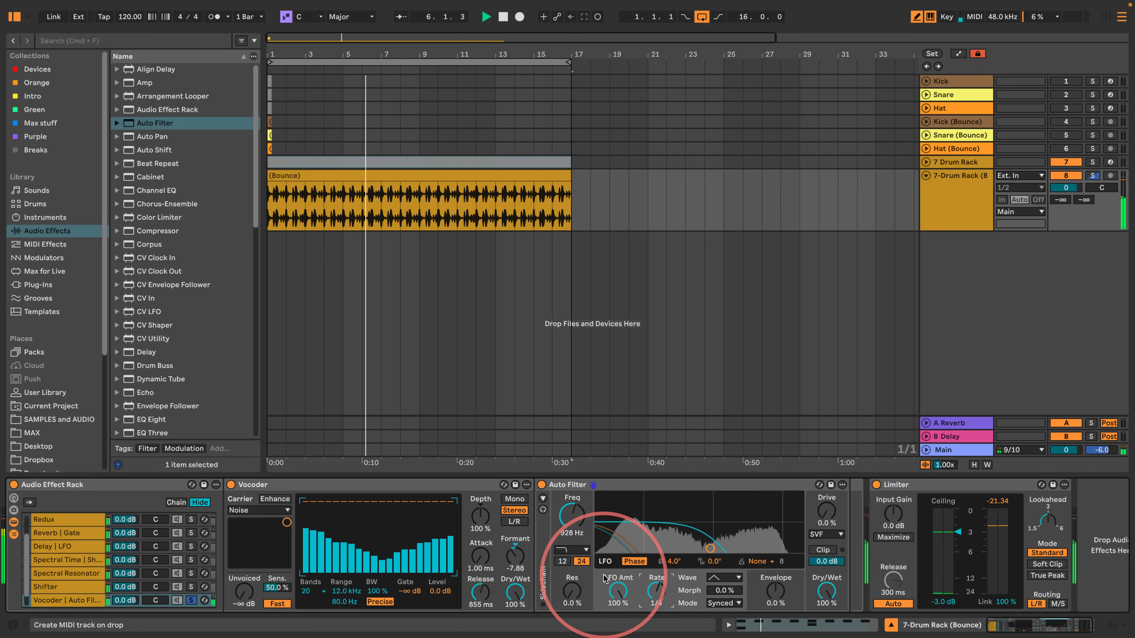
- Set the Auto Filter's frequency to 879 Hz and its resonance to 21%, and stop playback
drag(565, 523, 565, 535)
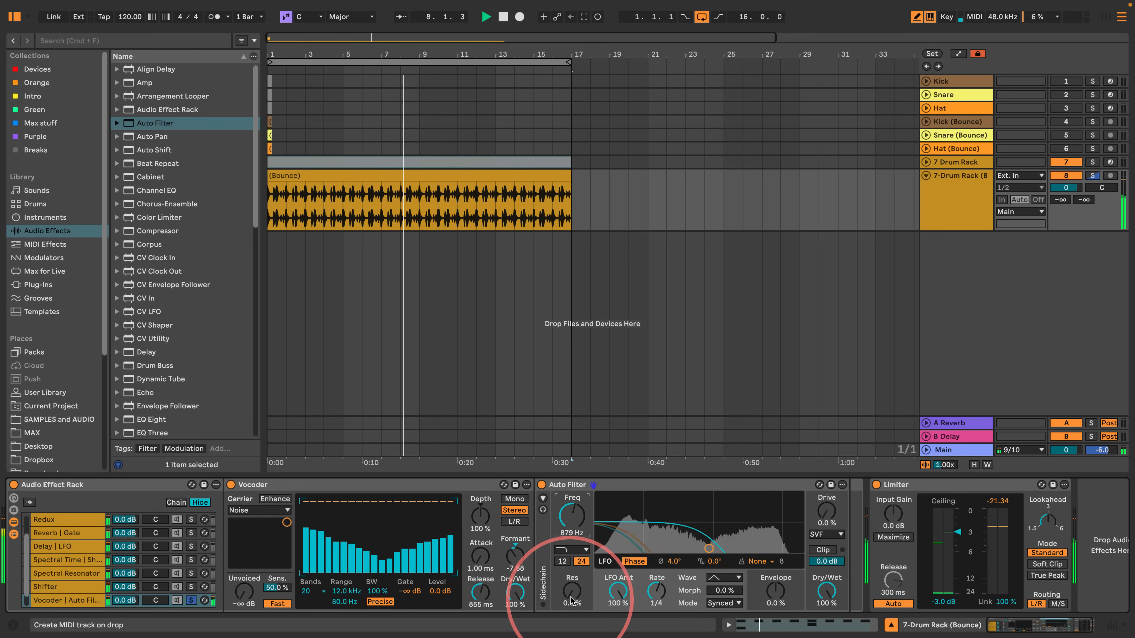
drag(572, 590, 572, 598)
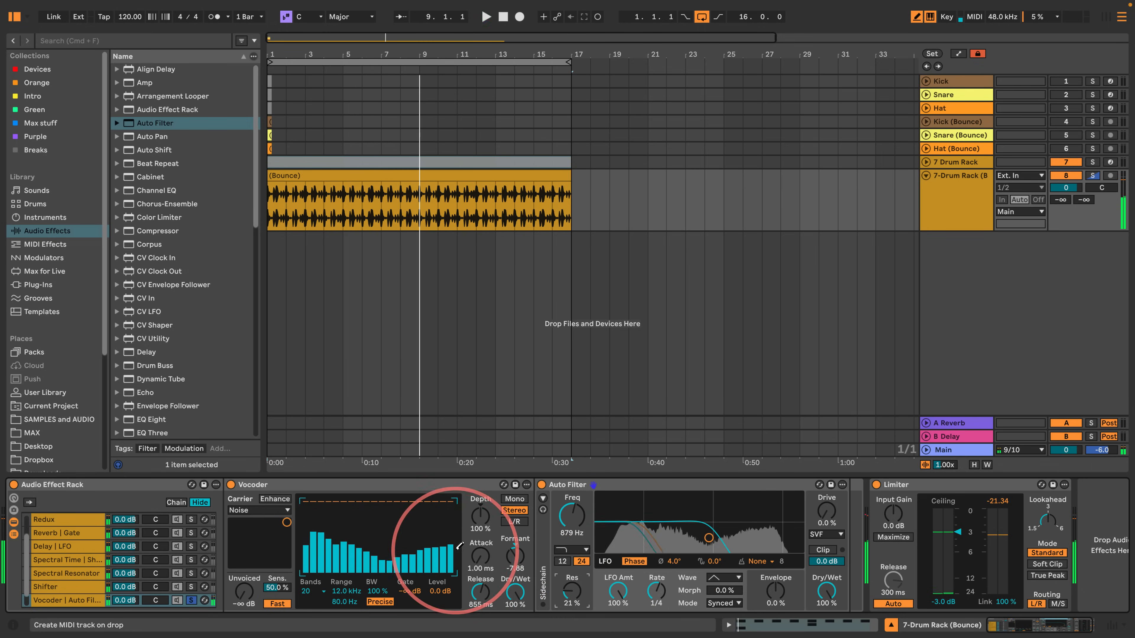
key(space)
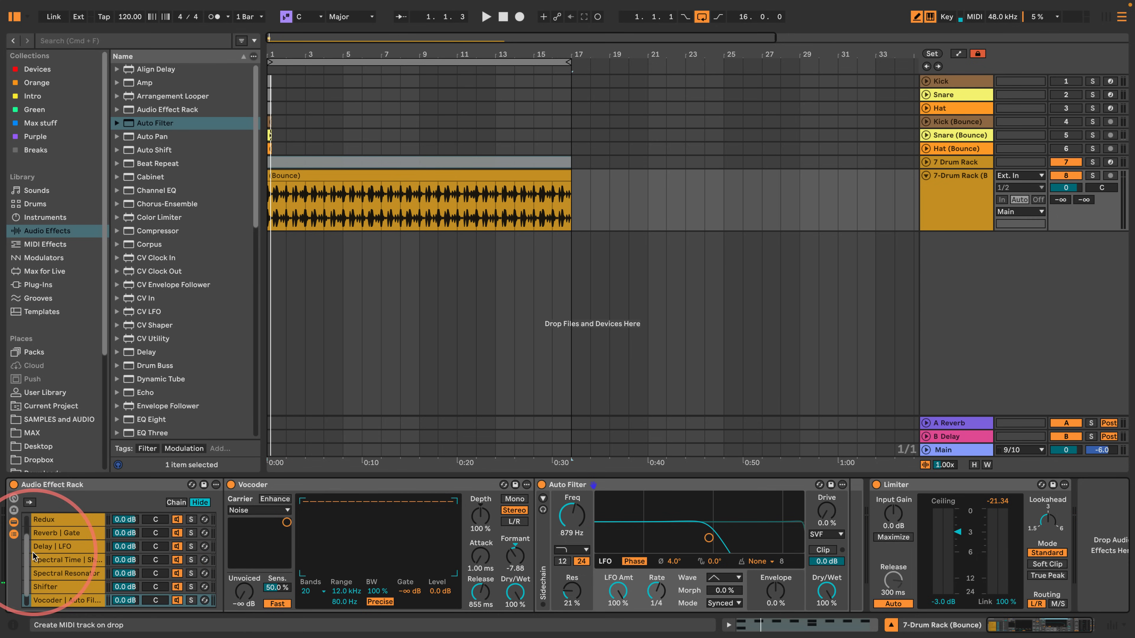
- Add Delay as a new soloed chain, set its linked synced times to 1 sixteenth and play the loop
drag(24, 561, 25, 533)
scroll(43, 532, down, 3)
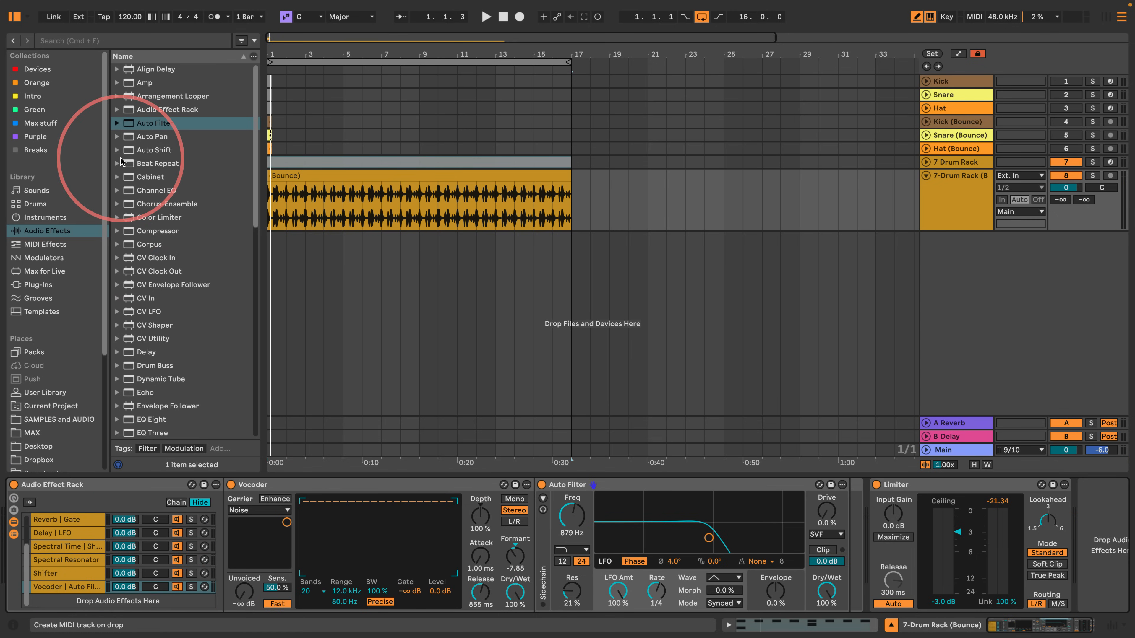
scroll(150, 223, down, 5)
scroll(154, 324, up, 5)
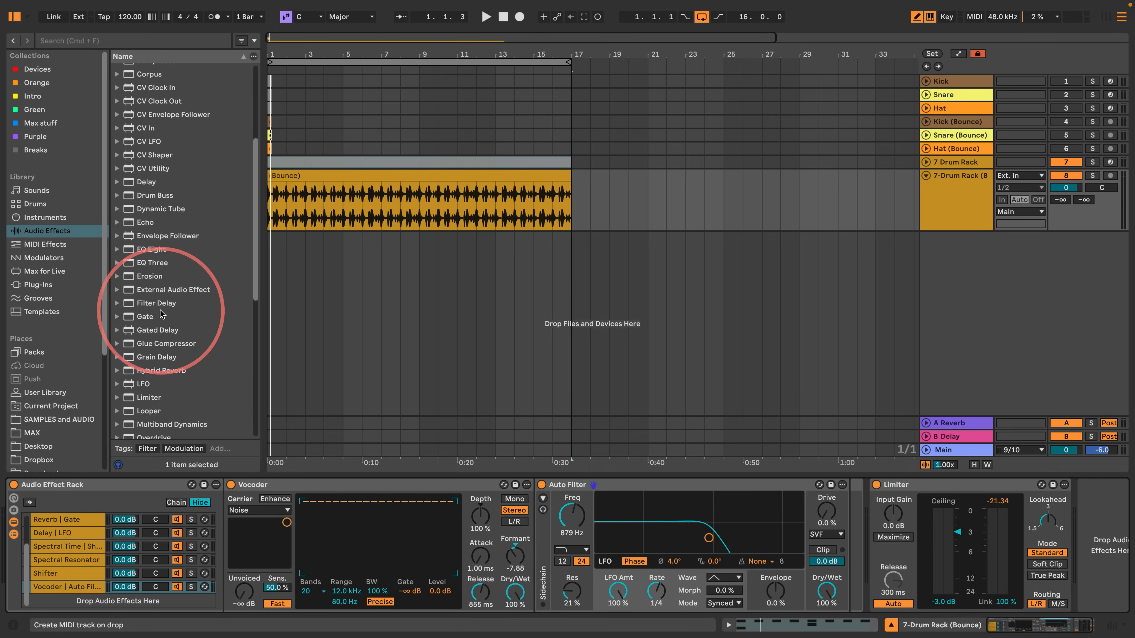
drag(146, 285, 56, 603)
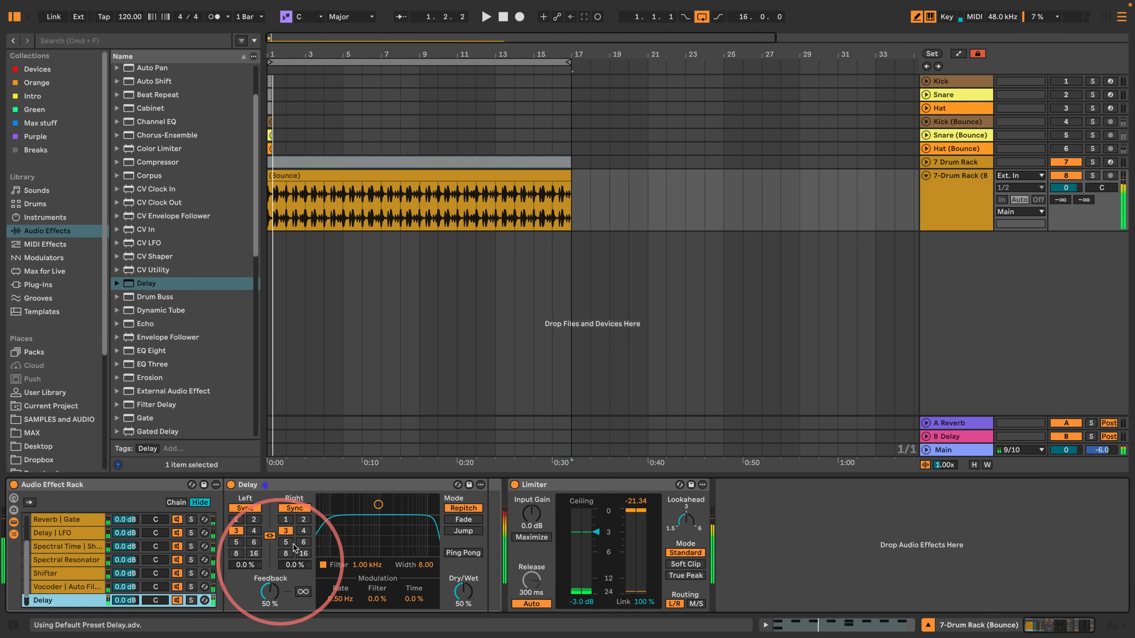
click(236, 519)
click(188, 601)
key(space)
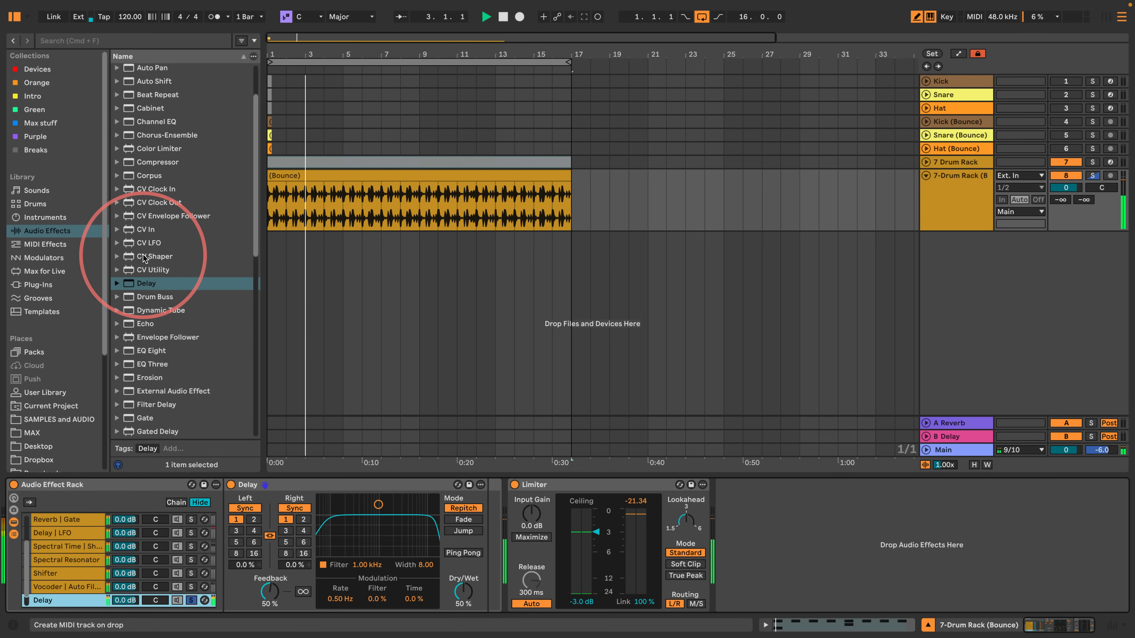
- Insert a Gate before the Delay in the new chain and set its return to 0.00 dB
scroll(143, 258, up, 5)
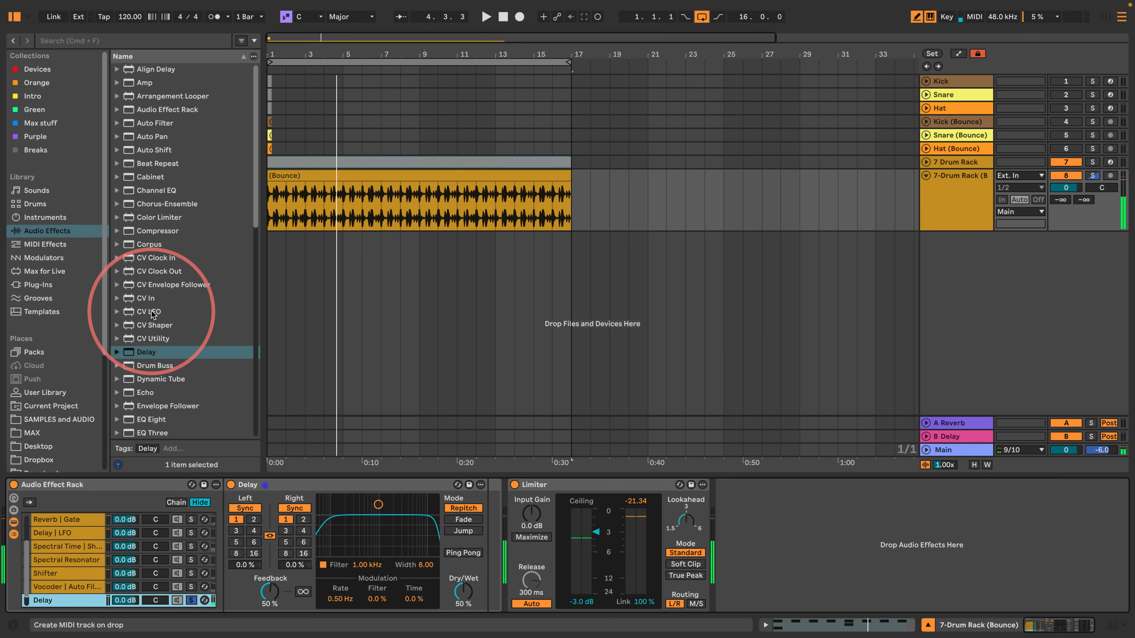
scroll(136, 331, down, 10)
drag(134, 349, 216, 480)
drag(258, 552, 258, 576)
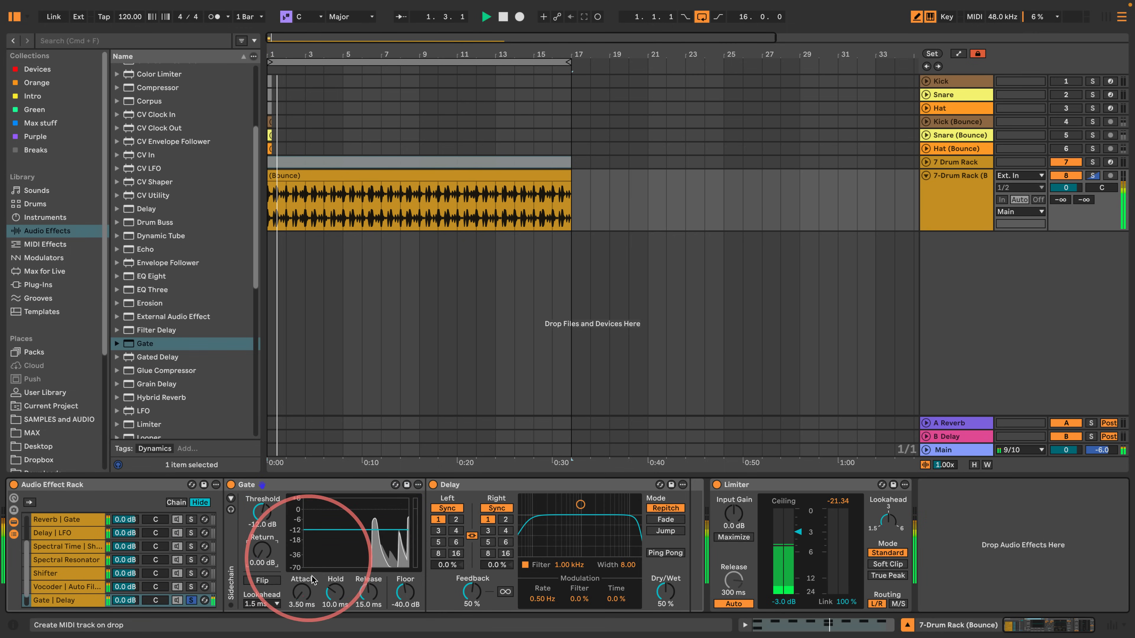
- Set the Gate's hold to 1.00 ms, its floor to -∞ dB and its release to 0.12 ms
drag(334, 592, 334, 626)
drag(408, 594, 407, 626)
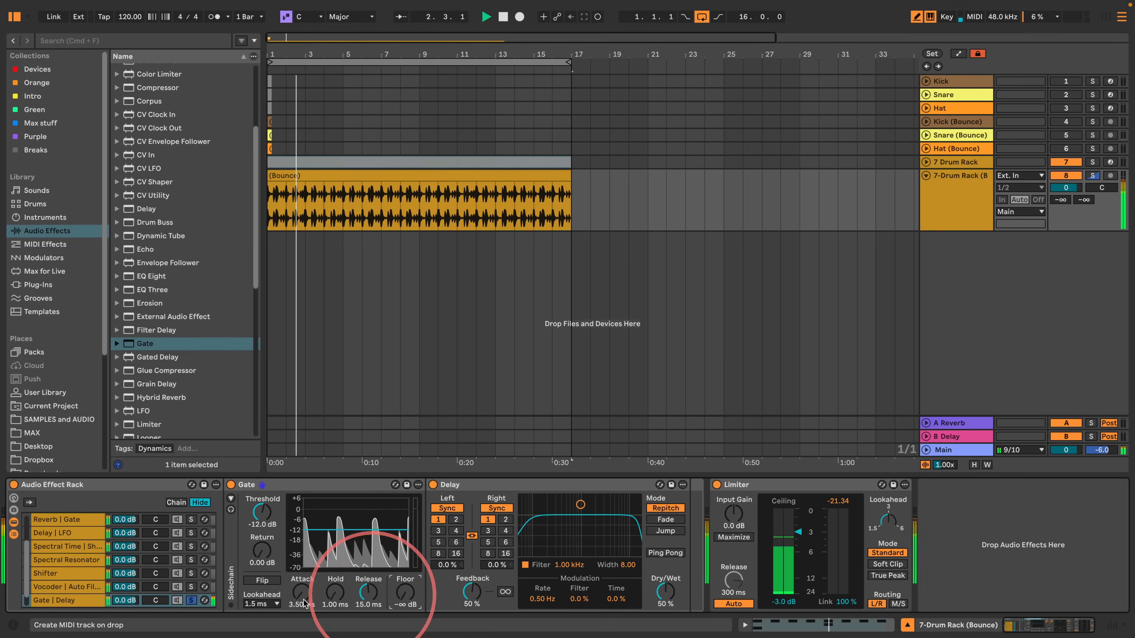
mouse_move(366, 593)
mouse_down()
mouse_move(365, 626)
mouse_move(365, 599)
mouse_up()
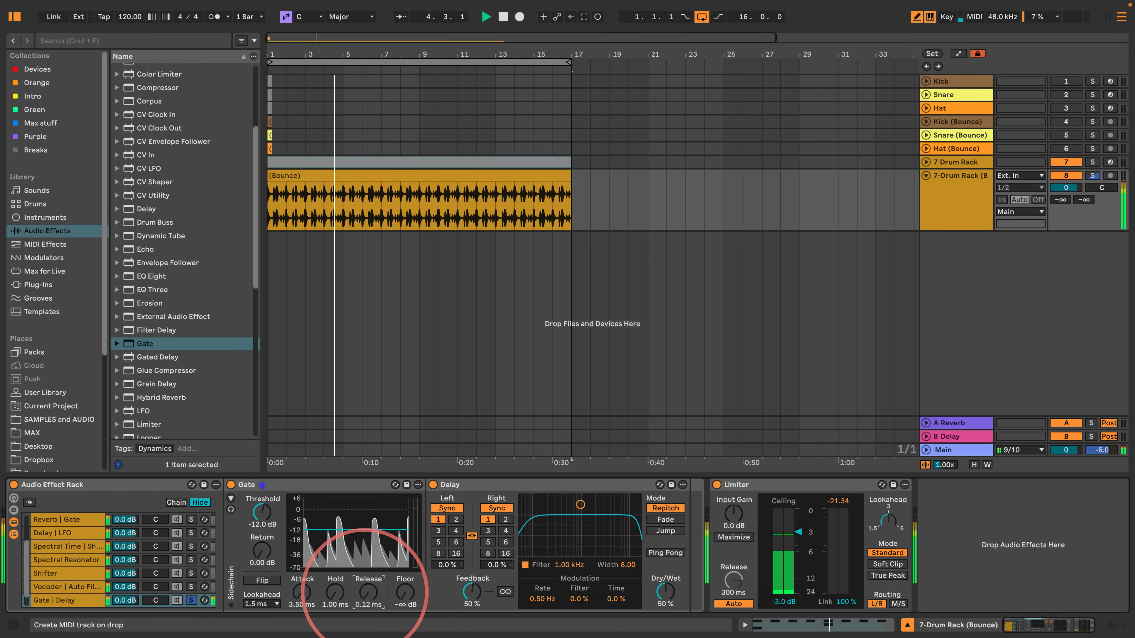
- Set the Gate's threshold to -6.70 dB, its attack to 0.02 ms and its release to 0.10 ms
drag(261, 526, 261, 515)
drag(302, 592, 302, 600)
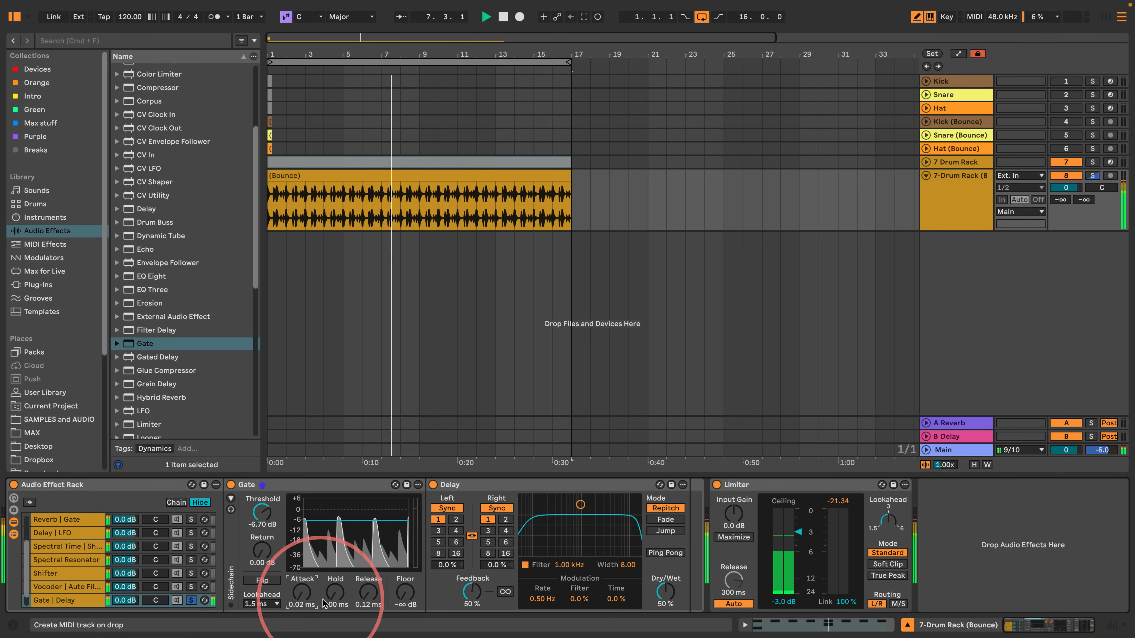
drag(370, 594, 371, 599)
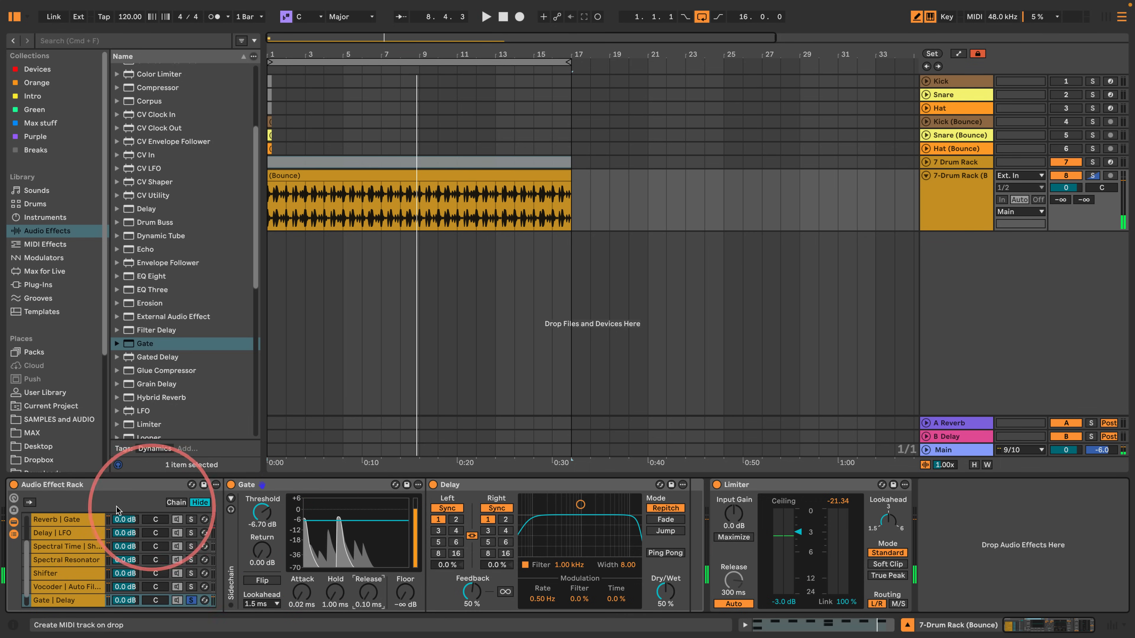
- Show the chain zones, extend all ten chains across the full selector range and distribute their ranges equally
click(176, 502)
click(53, 546)
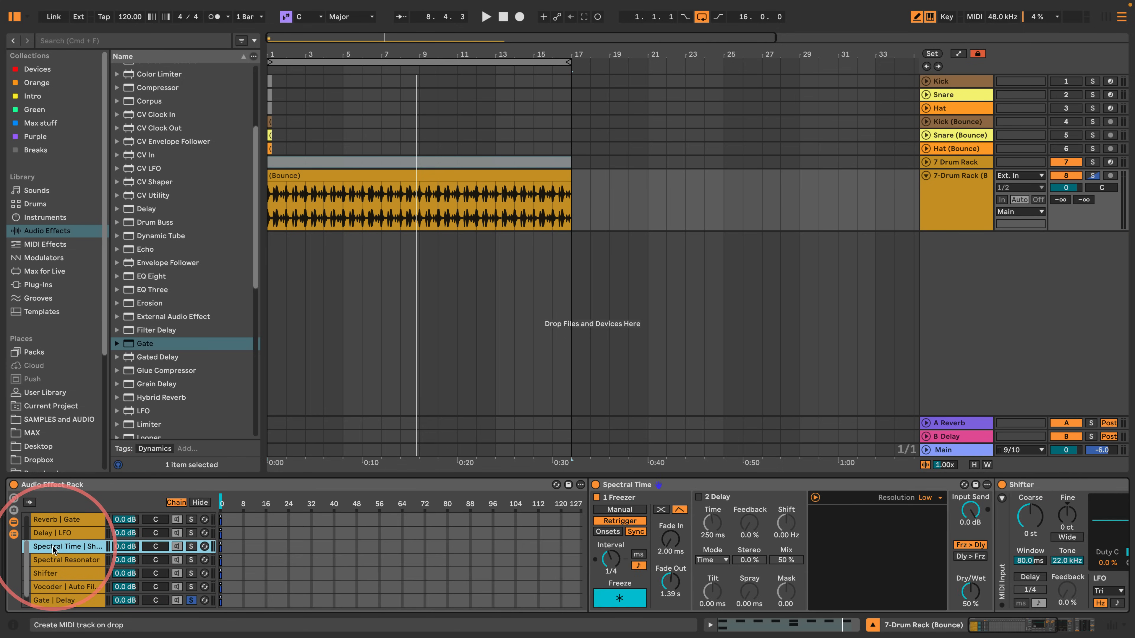
key(super+a)
drag(221, 537, 647, 542)
right_click(344, 537)
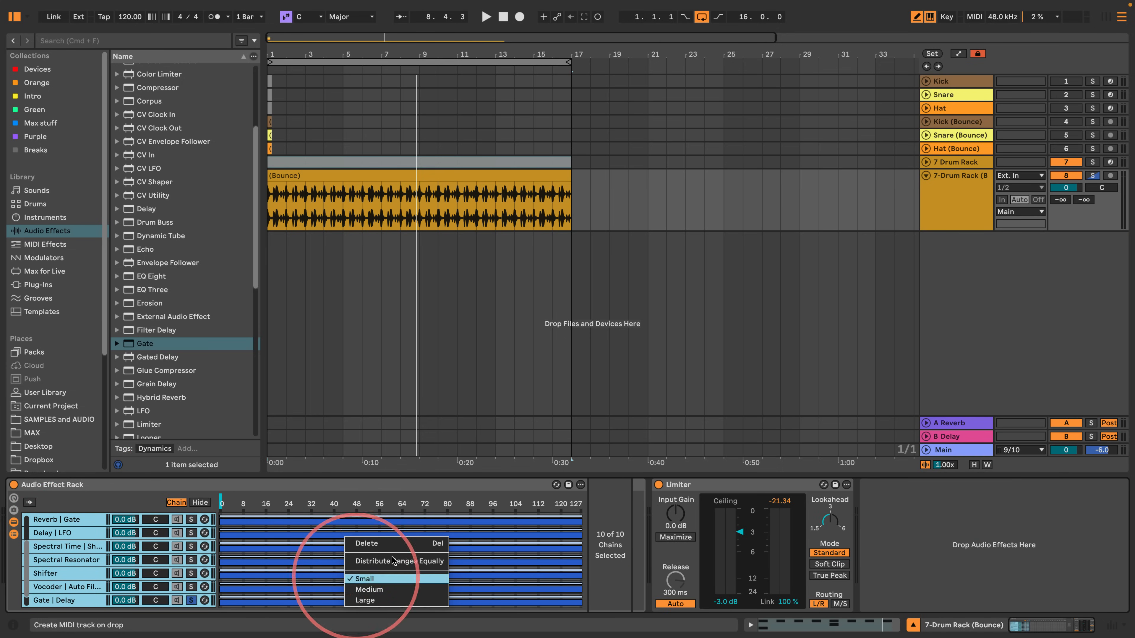
click(388, 561)
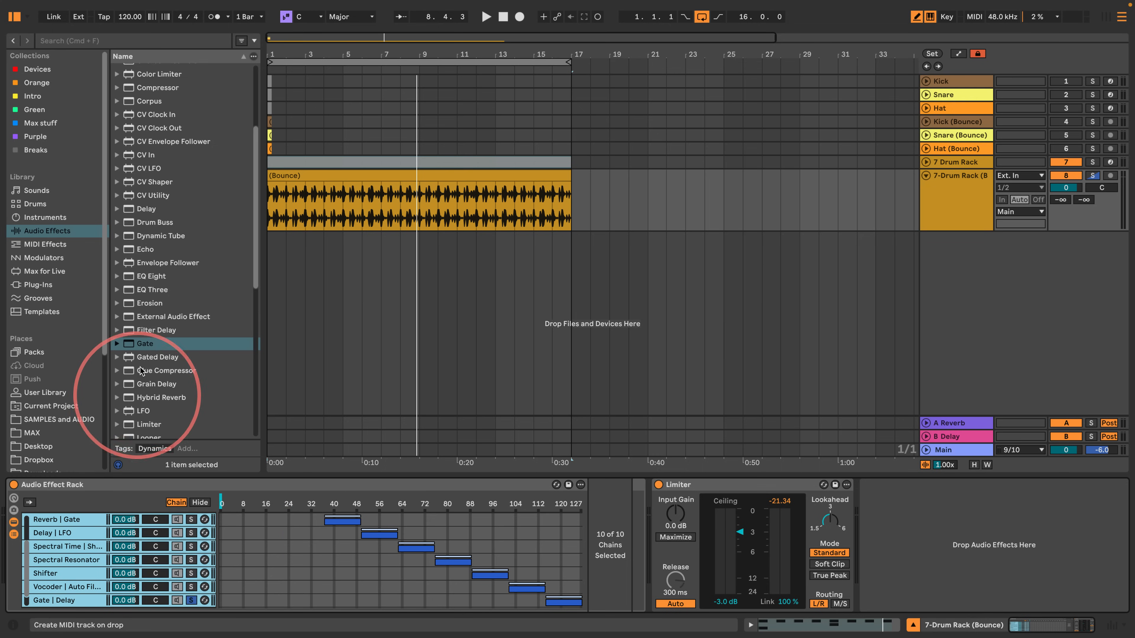
- Assign the rack's chain selector to Macro 1 and map a new LFO, placed before the rack, to that macro
drag(129, 411, 11, 497)
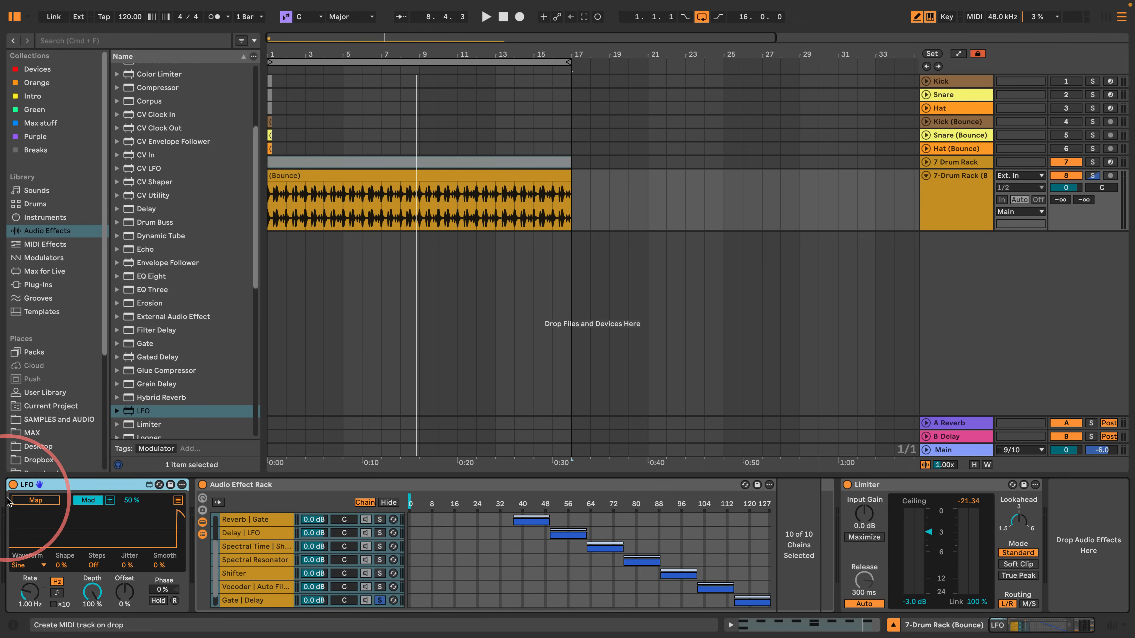
click(203, 499)
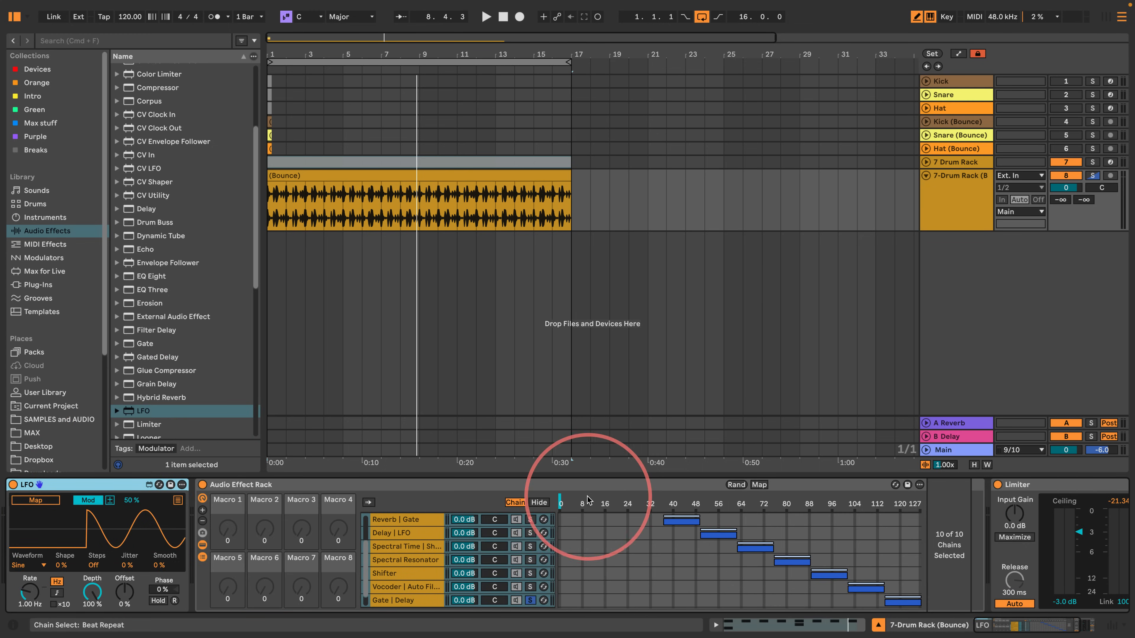
right_click(561, 499)
click(598, 304)
click(77, 511)
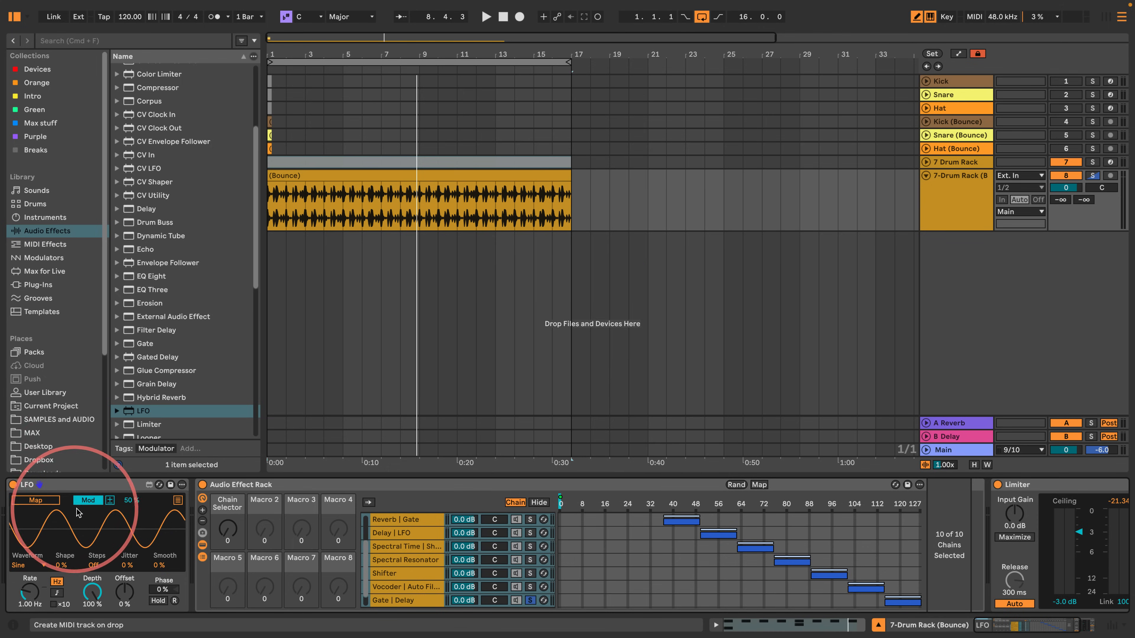
click(228, 530)
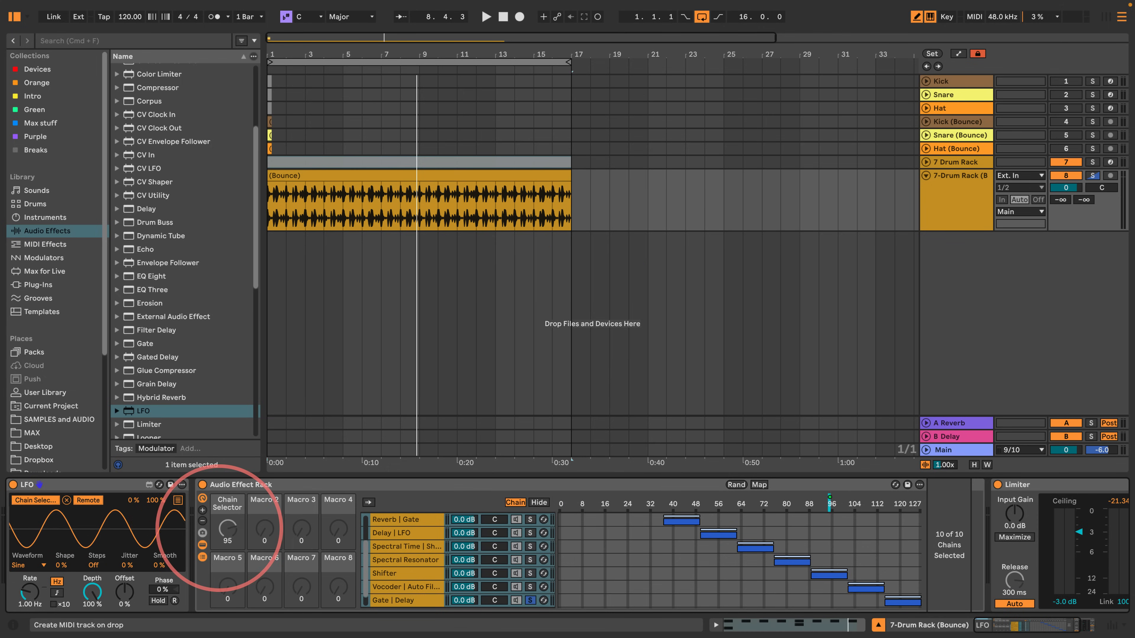
- Unsolo the Gate | Delay chain and set the LFO to a Random waveform with a tempo-synced rate
key(space)
scroll(447, 549, down, 1)
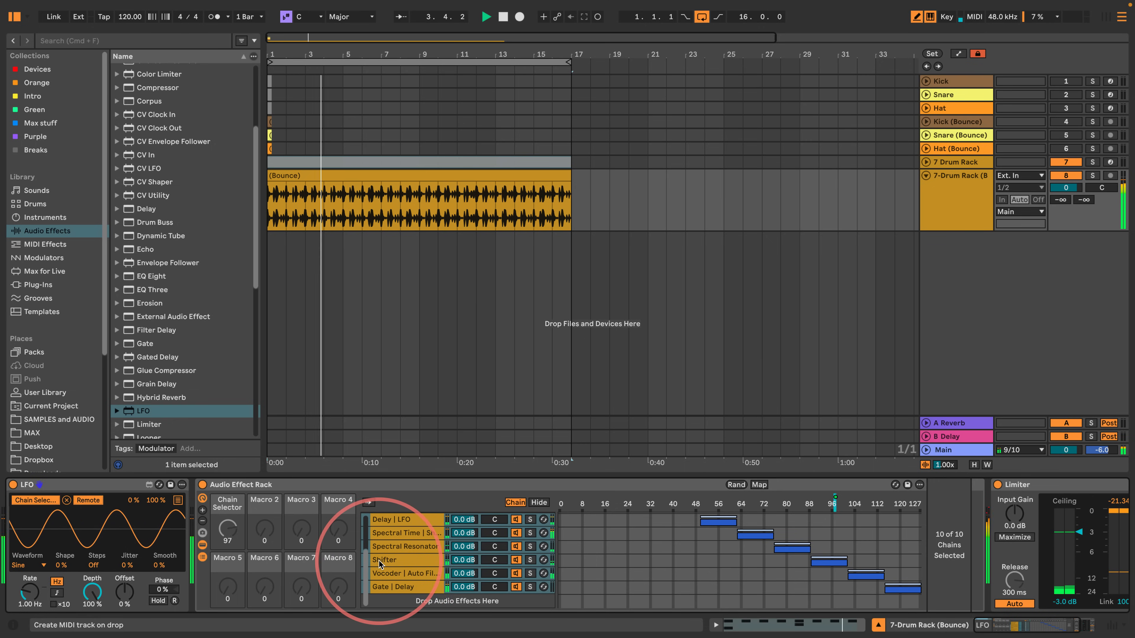
click(27, 565)
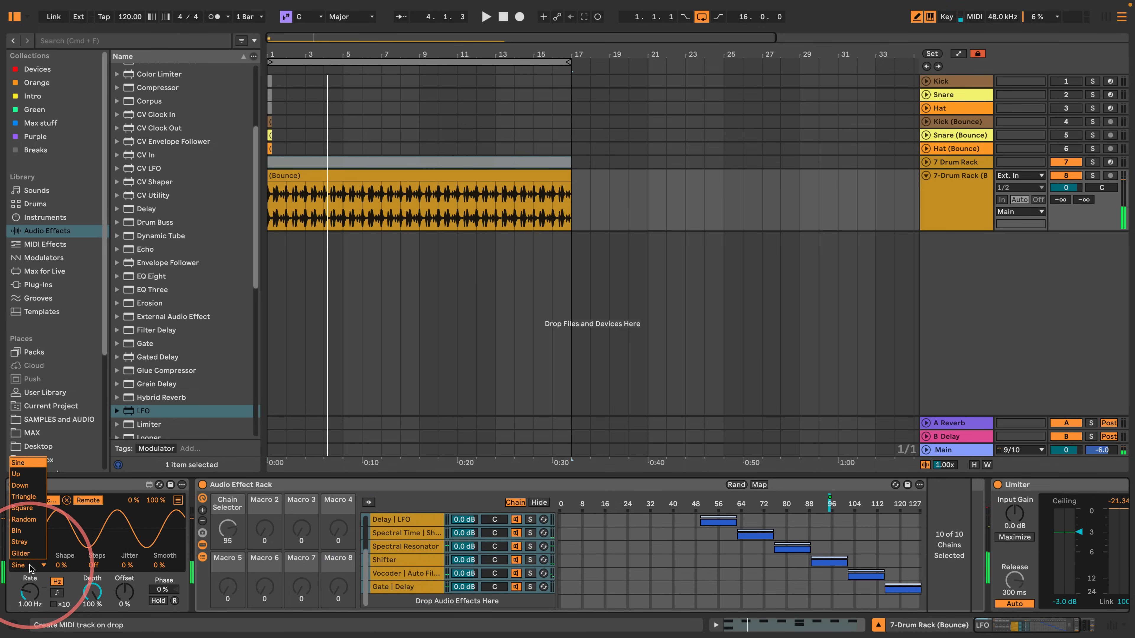
click(27, 523)
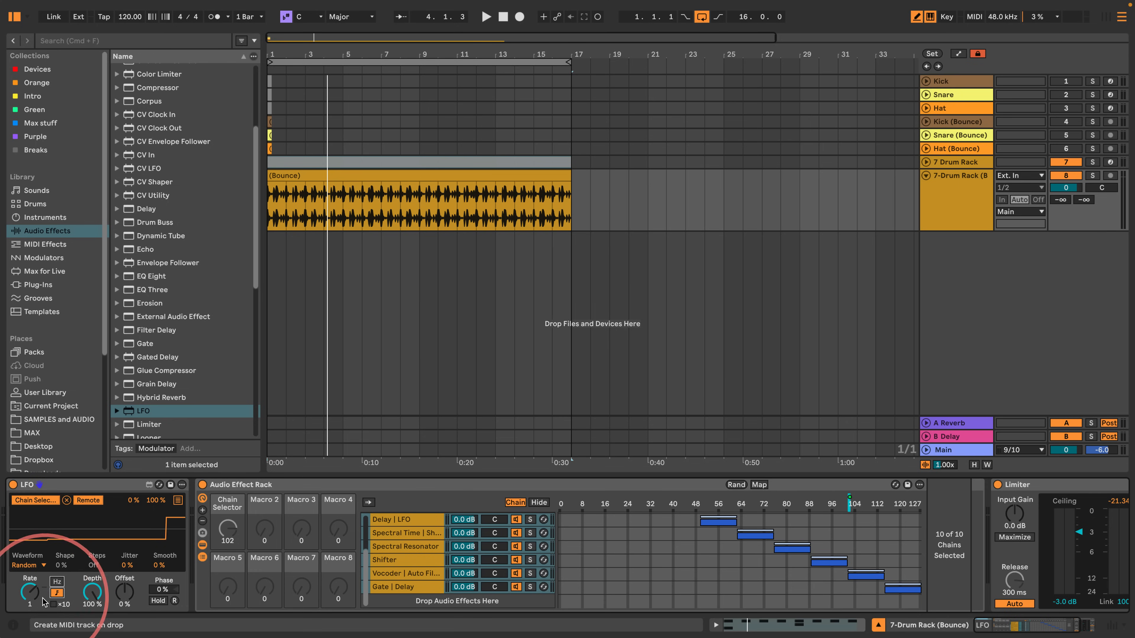
- Play the loop and set the LFO's synced rate to 1/4
click(412, 421)
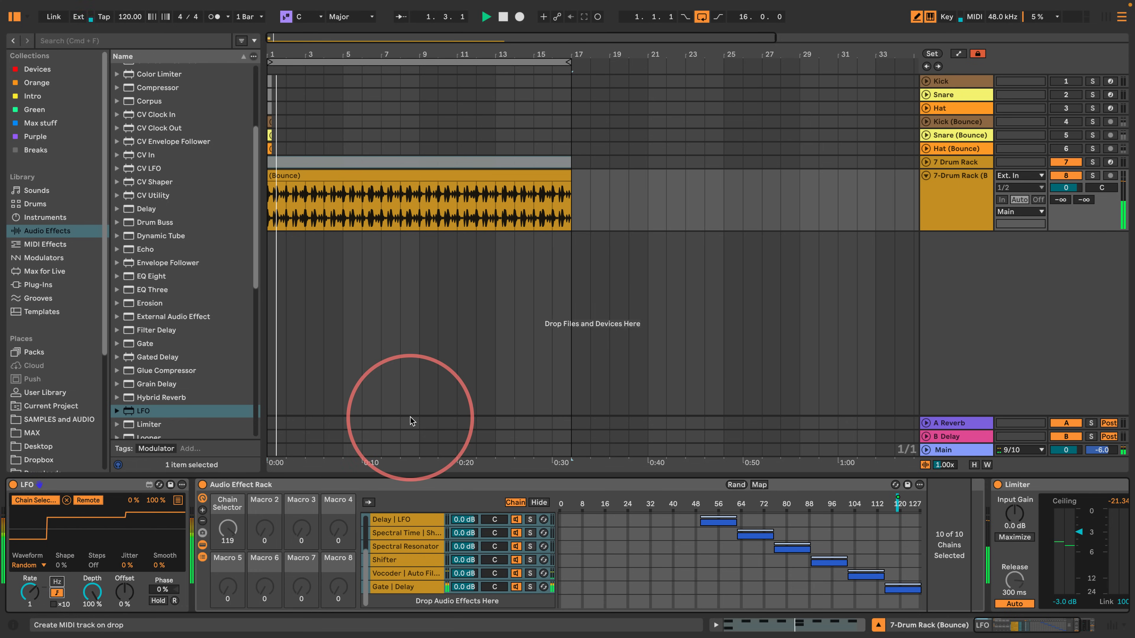
drag(31, 593, 32, 584)
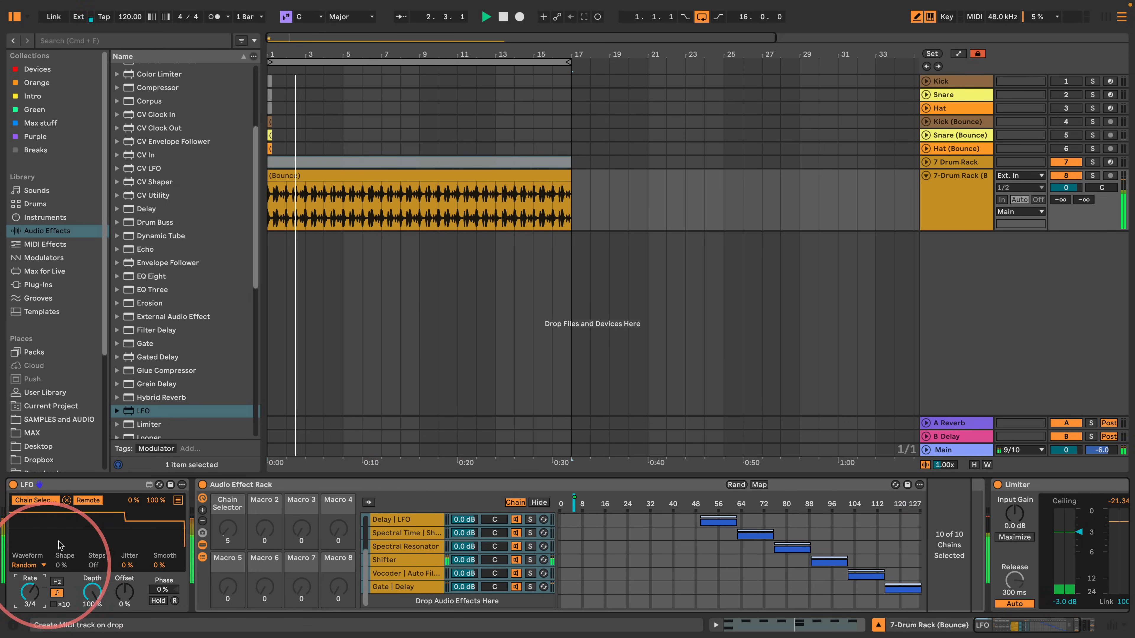
key(Down)
key(Down)
key(Down)
key(Down)
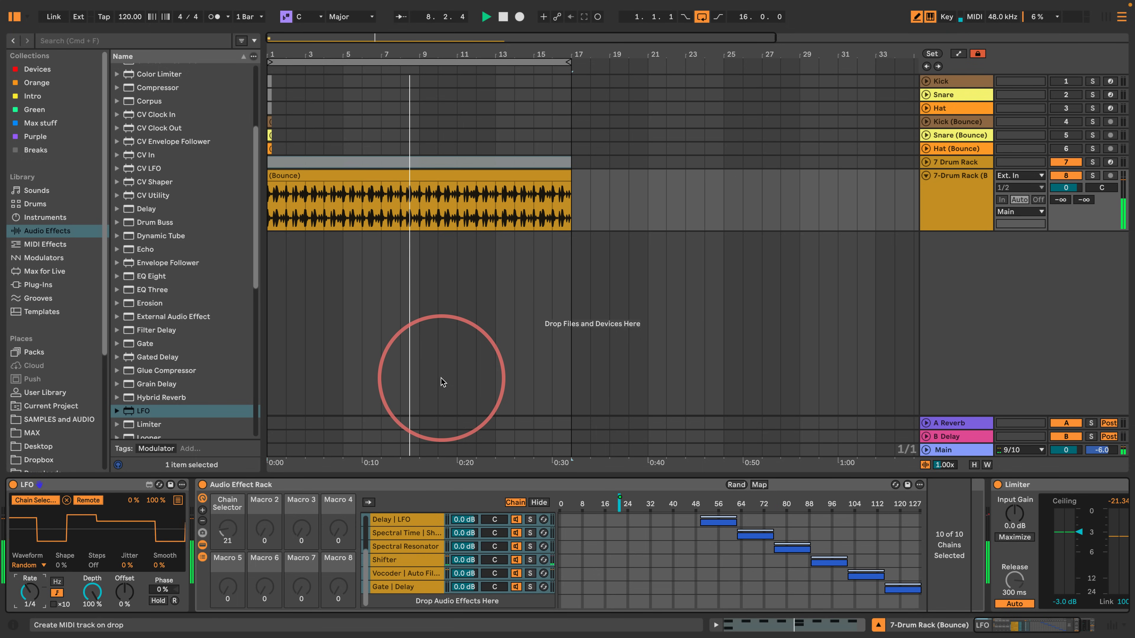
- Bounce the drum clip with its modulated effects to a new track and play the result soloed
click(399, 179)
right_click(403, 182)
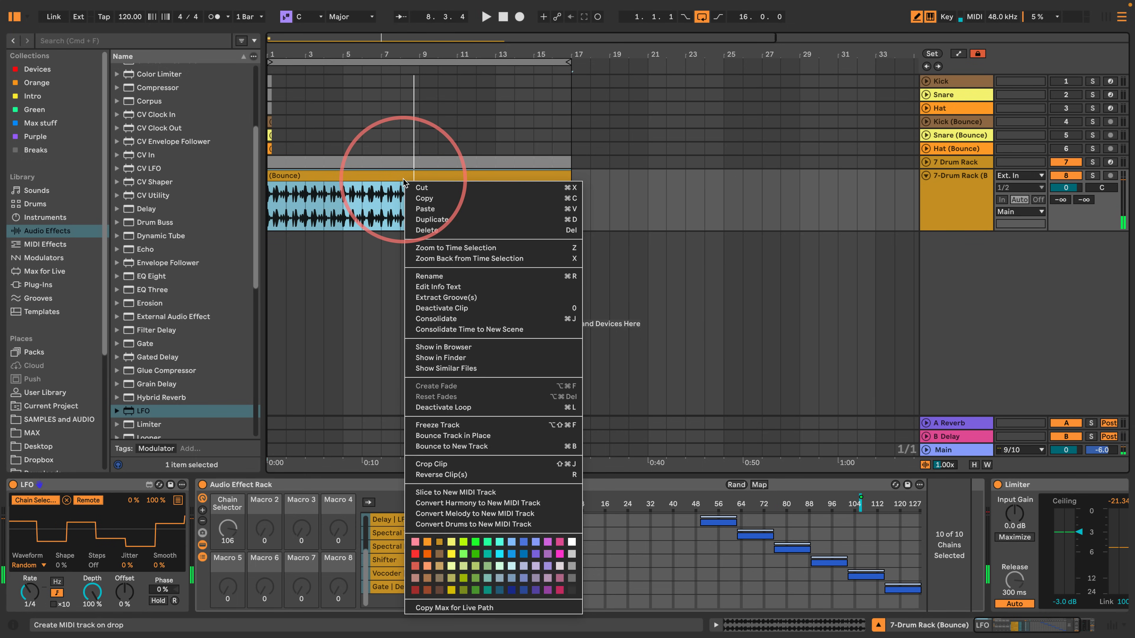
click(451, 446)
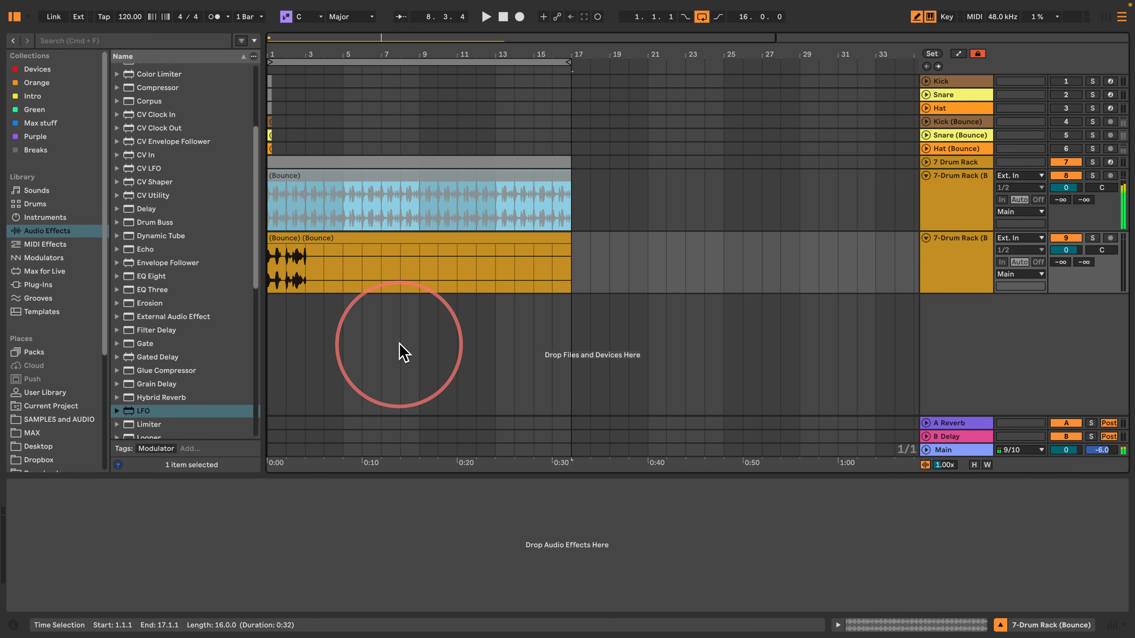
click(1092, 238)
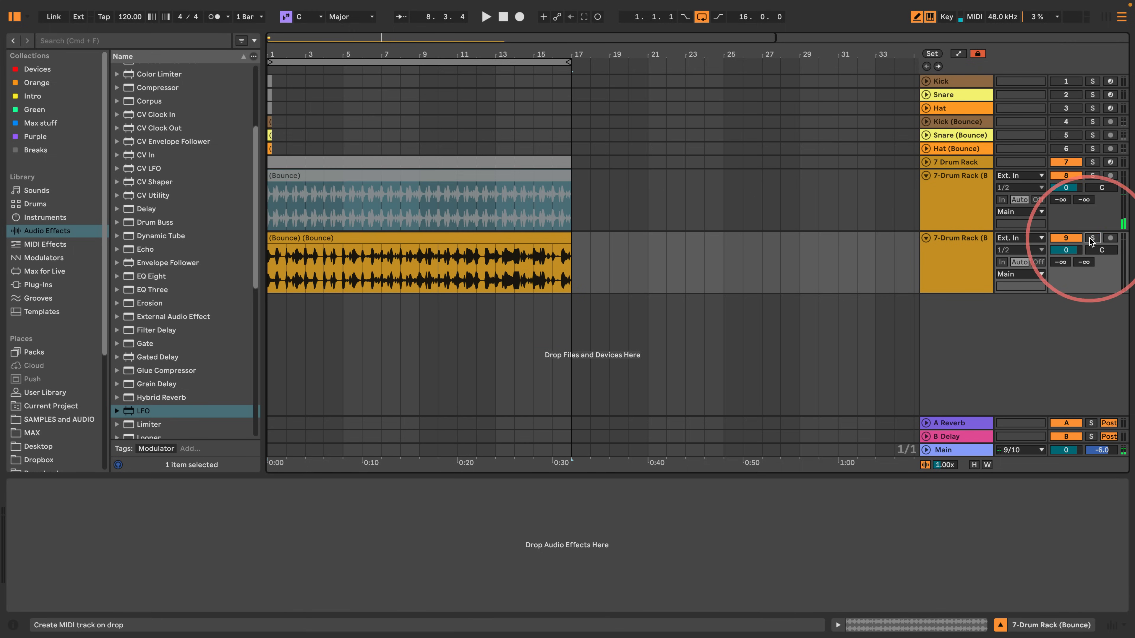
key(space)
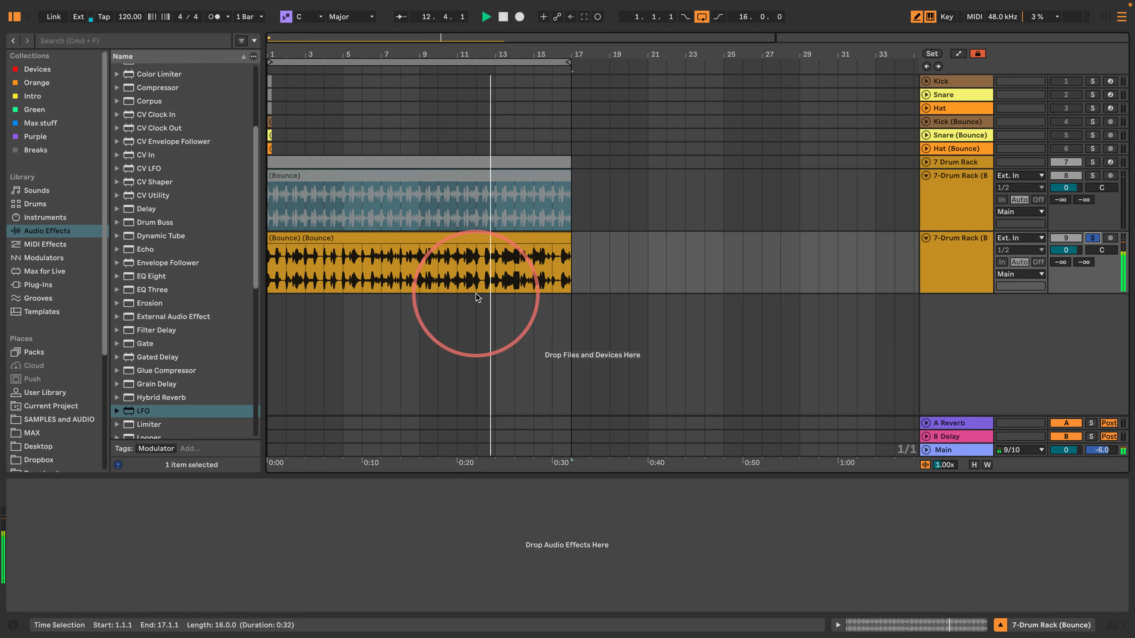
- Audition the new bounce from bar 12 and loop its section from 12.3.1 to 12.4.1
click(475, 264)
key(space)
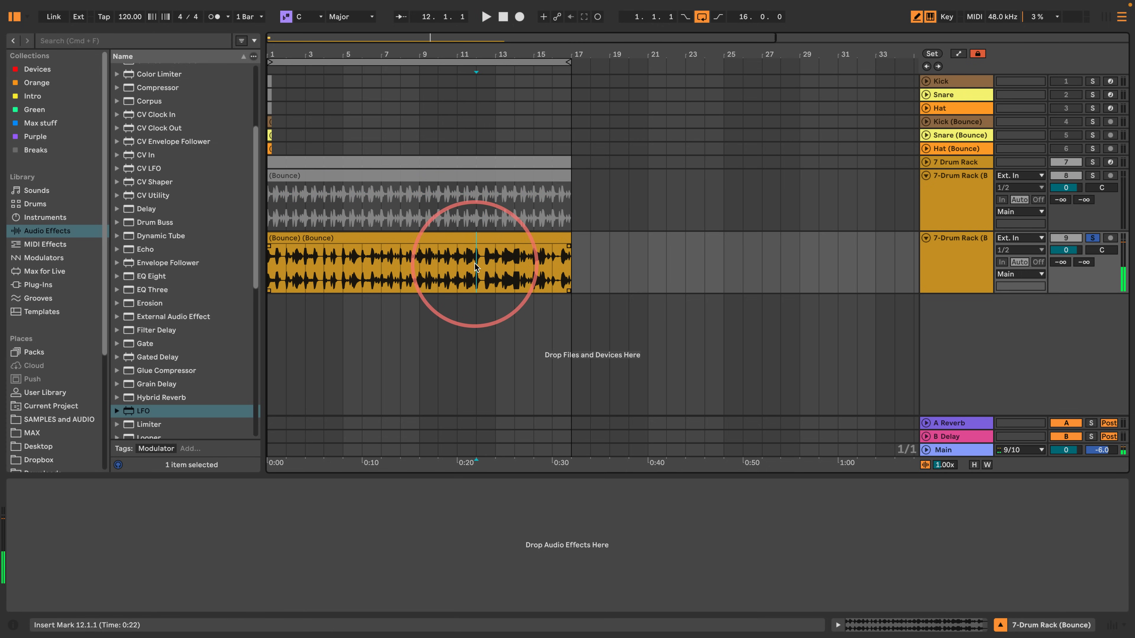
drag(484, 54, 484, 54)
key(space)
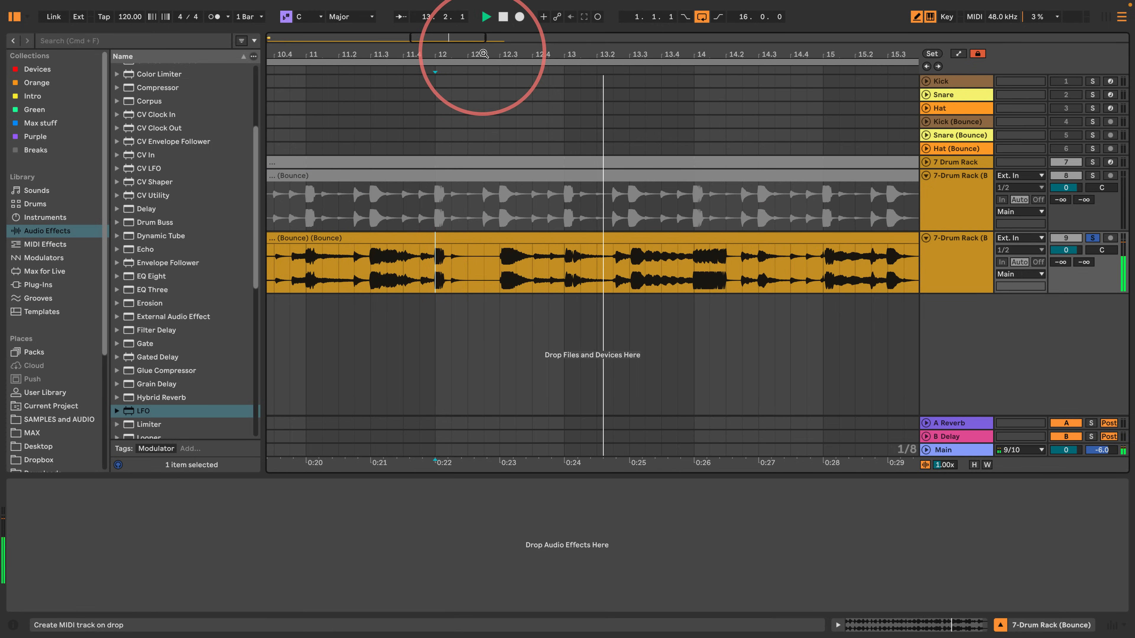
drag(484, 54, 482, 55)
key(space)
drag(489, 274, 510, 278)
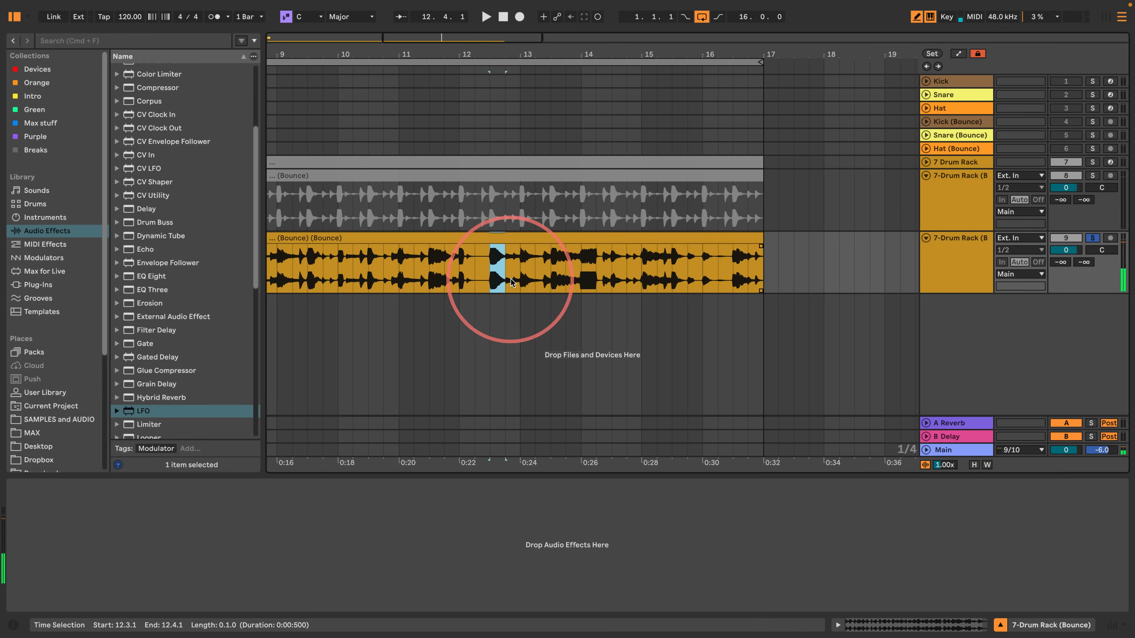
key(super+l)
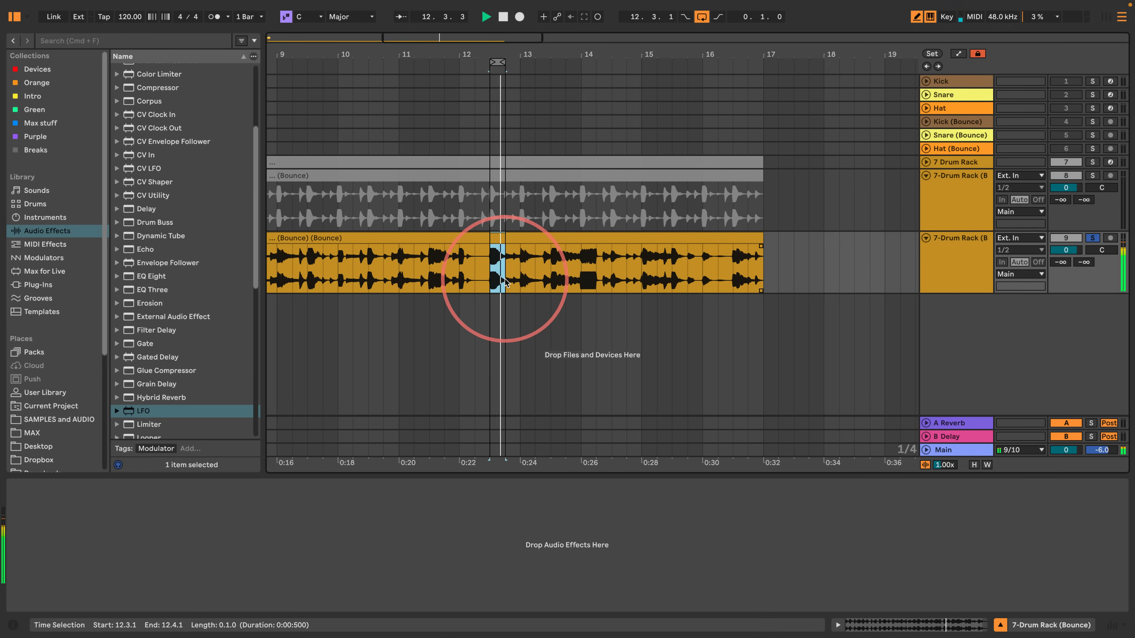
- Set the playback loop to the full length of the new bounced clip and stop playback
click(448, 238)
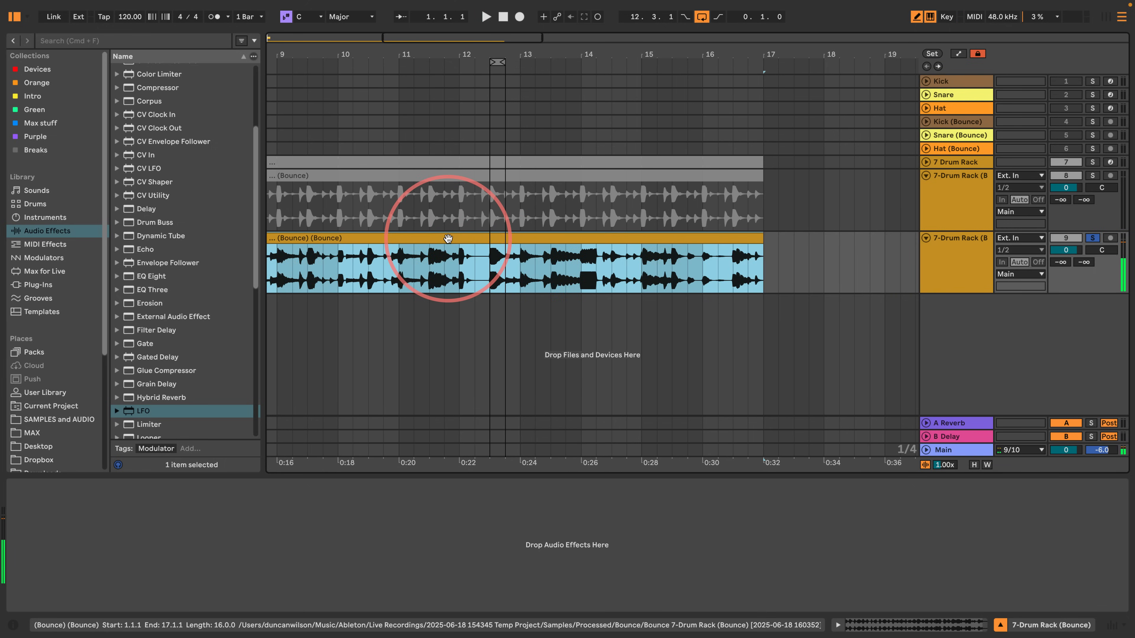
key(super+l)
key(space)
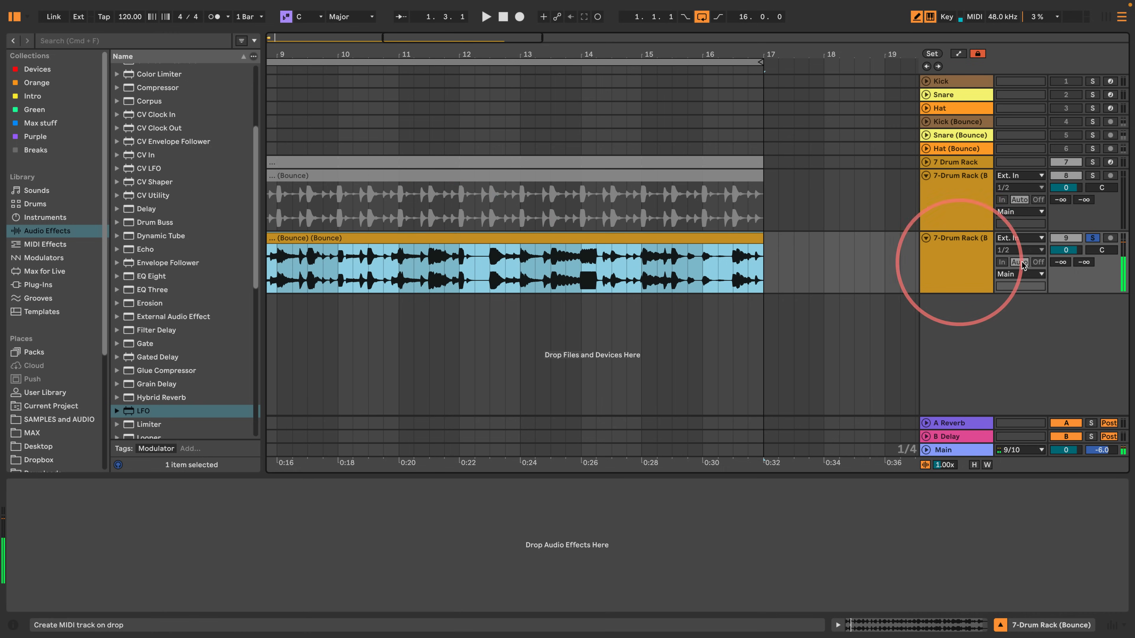
- Unsolo and fold the new bounce track, and reactivate and reverse the source drum clip on track 8
click(1092, 238)
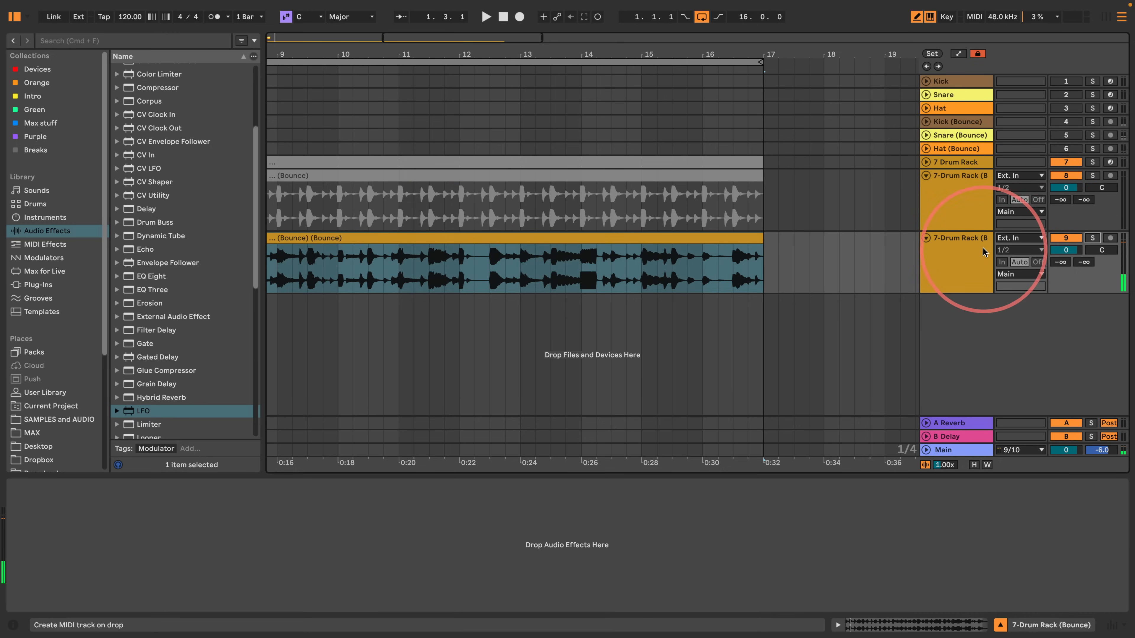
click(926, 238)
click(953, 181)
click(690, 176)
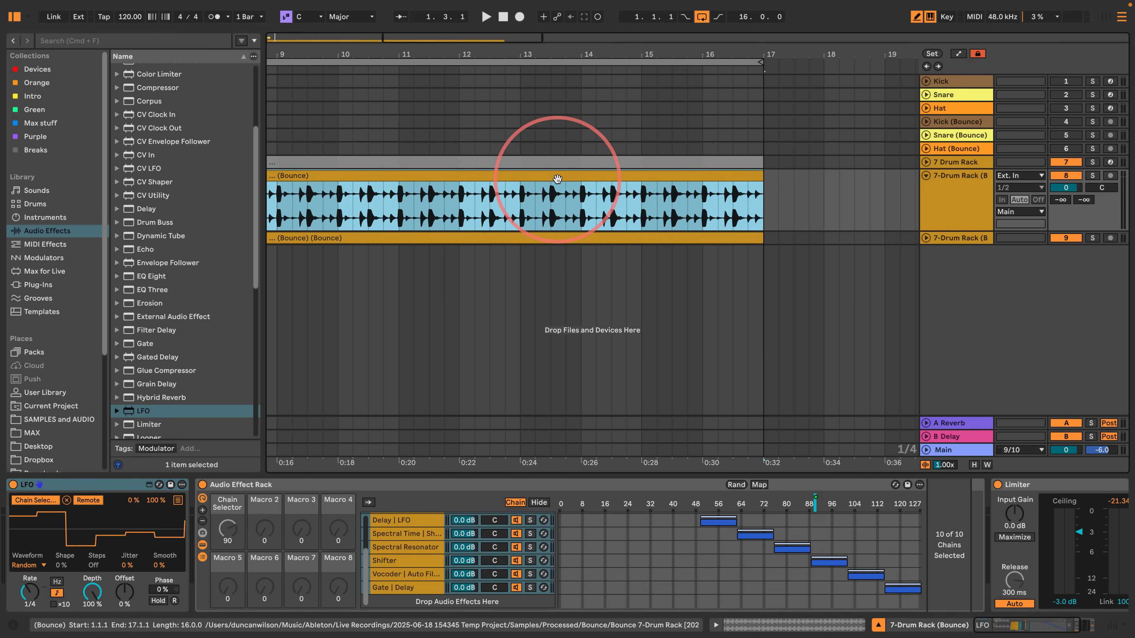
key(super+b)
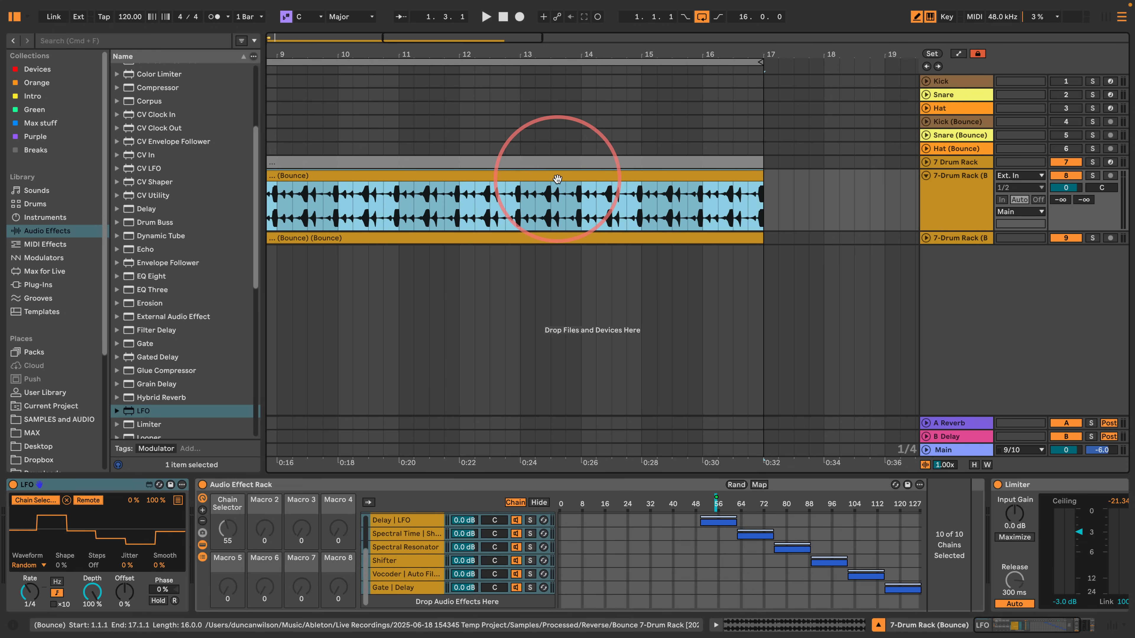
- Bounce the reversed drum clip to a new track and play the result soloed
drag(548, 39, 391, 173)
right_click(392, 173)
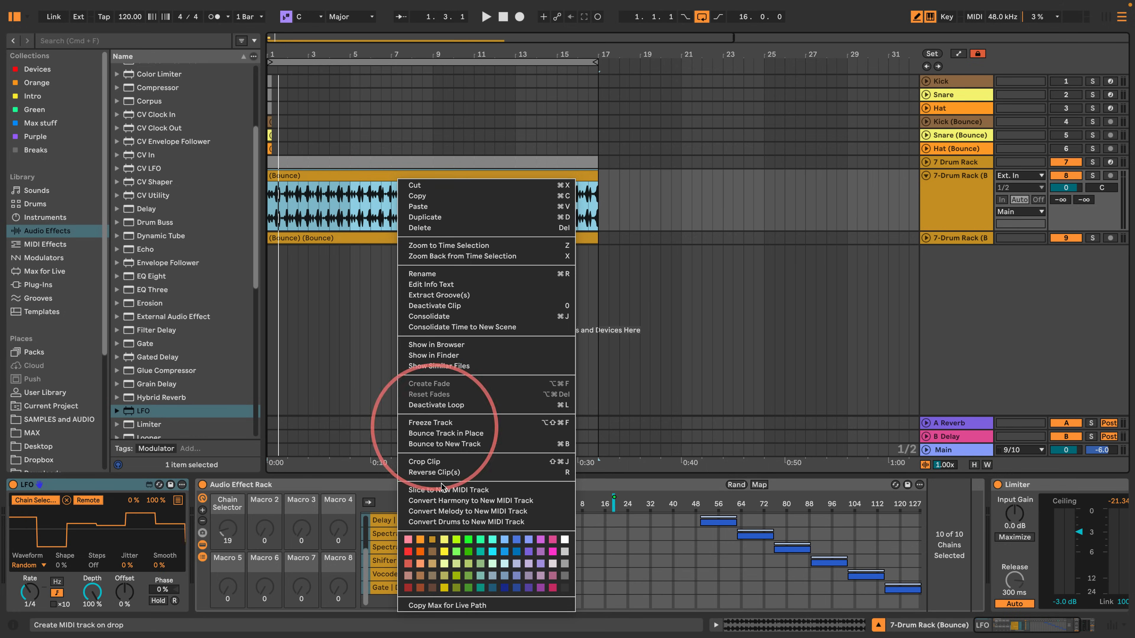
click(433, 435)
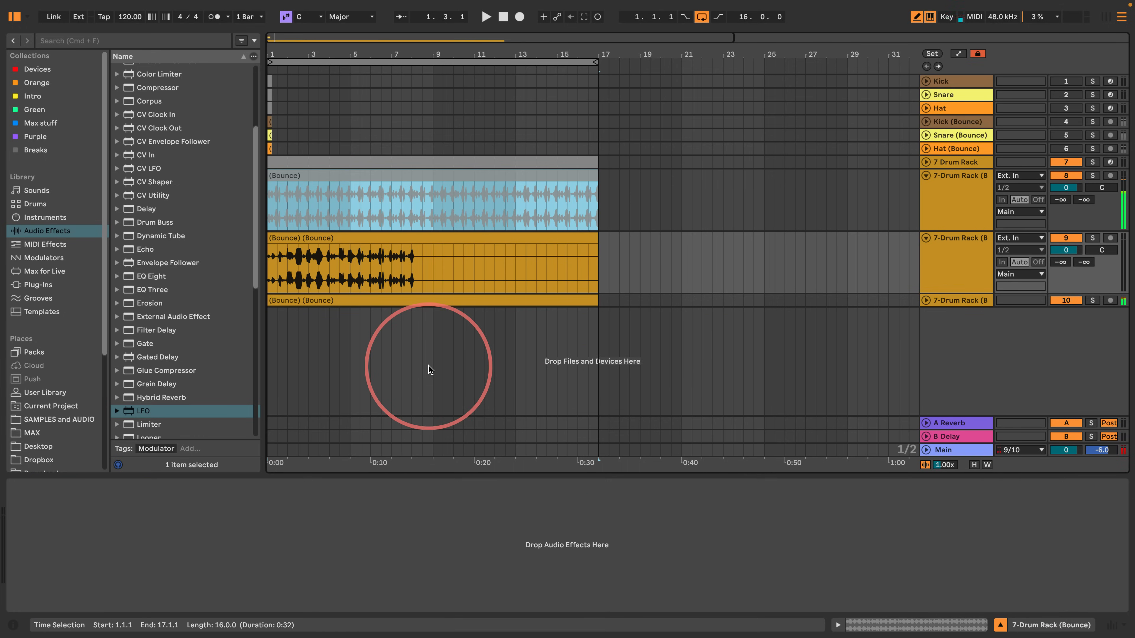
click(955, 243)
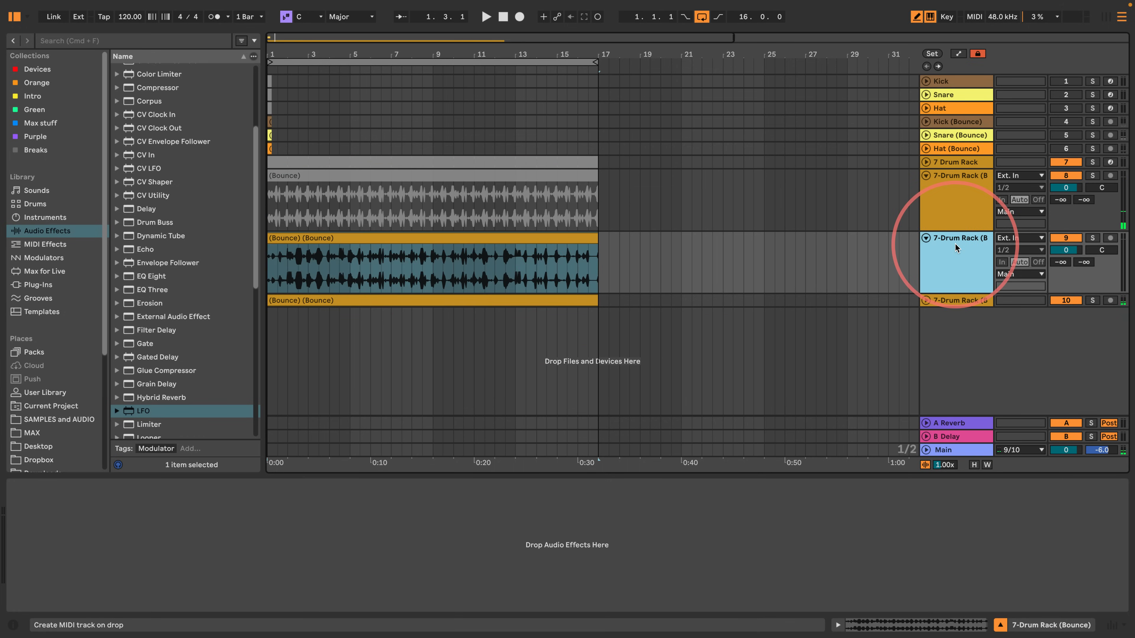
click(1092, 237)
key(space)
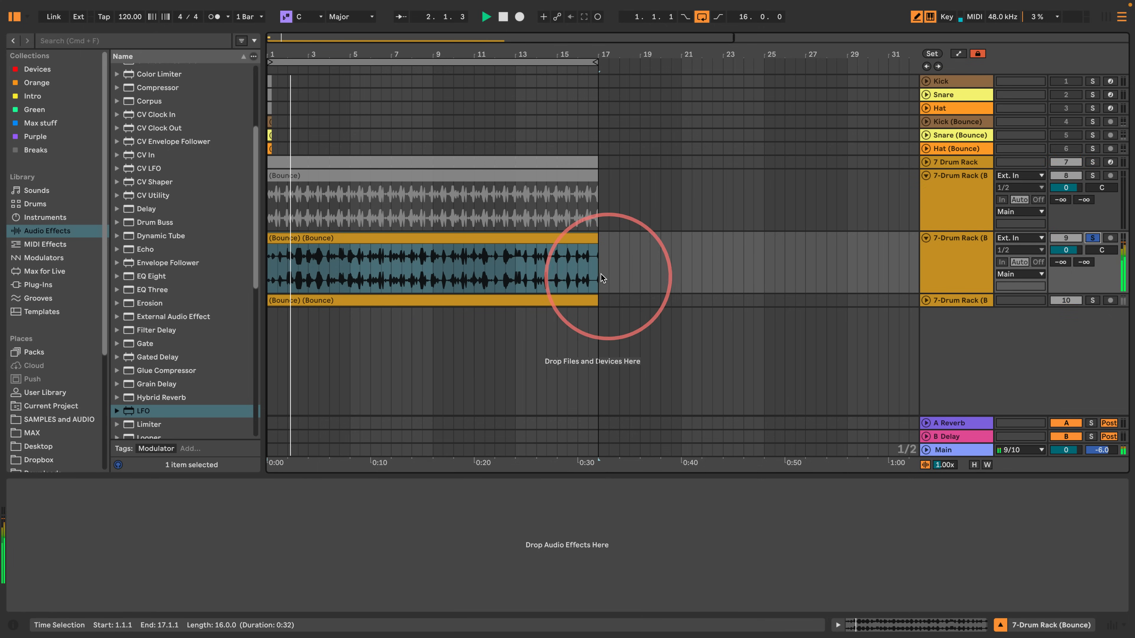
key(space)
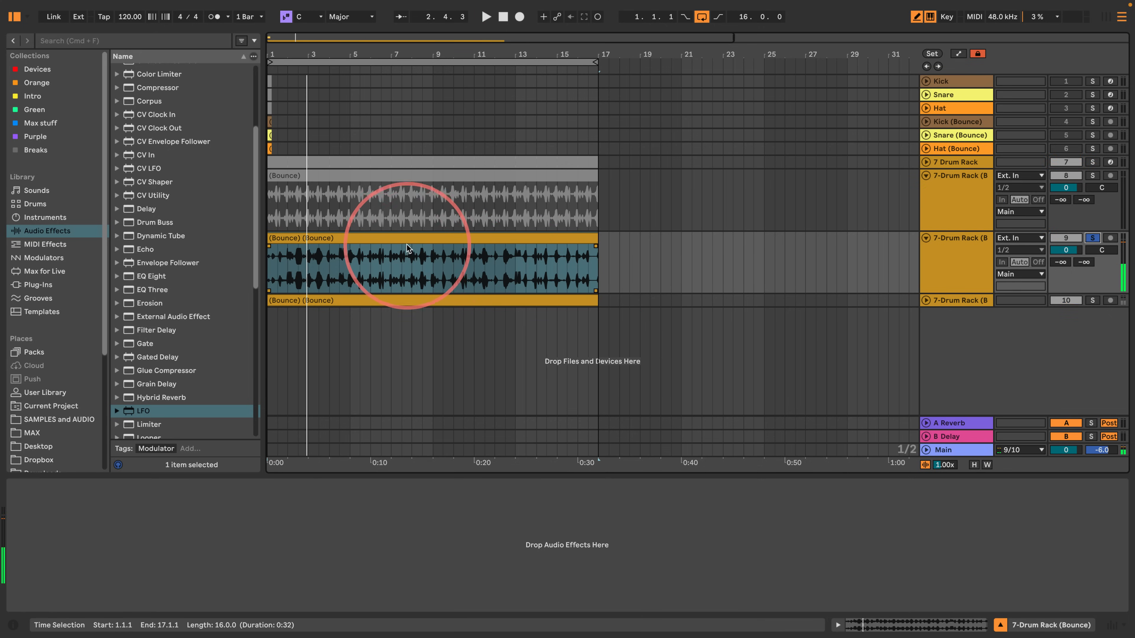
- Reverse the second effects bounce on track 9 and play it from the start and from bar 14
click(404, 240)
key(r)
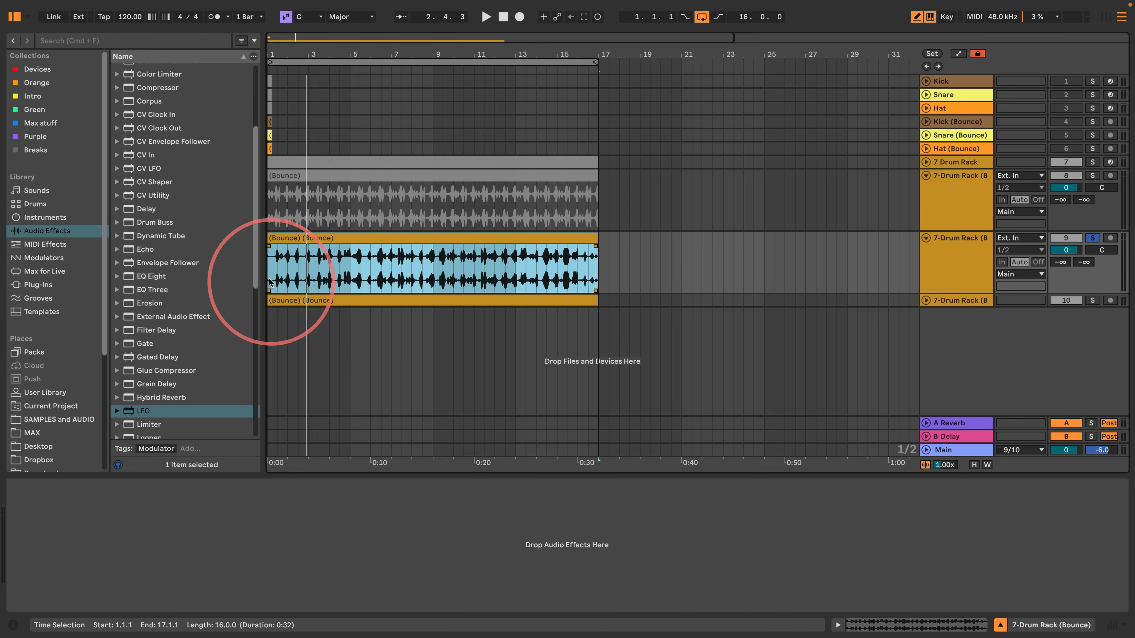
click(268, 269)
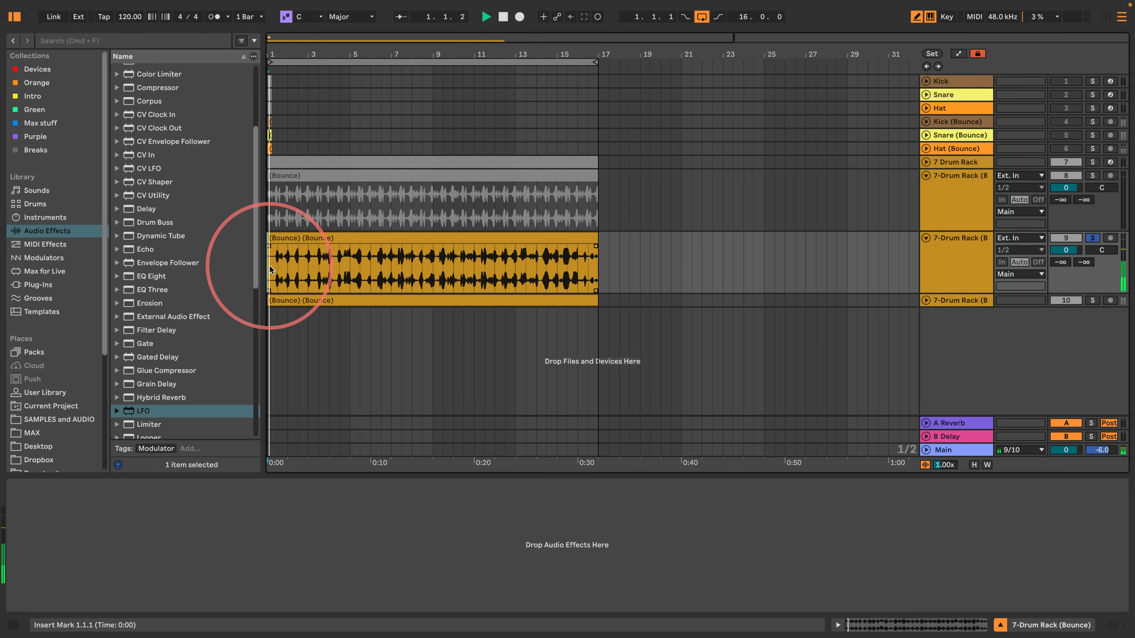
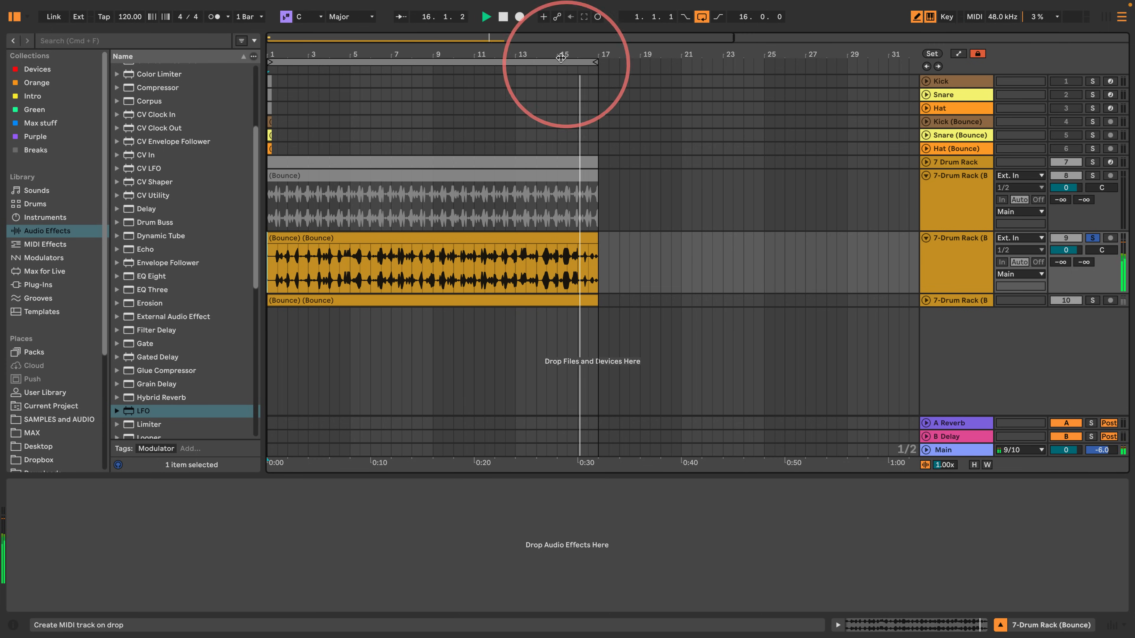
drag(555, 52, 540, 76)
key(space)
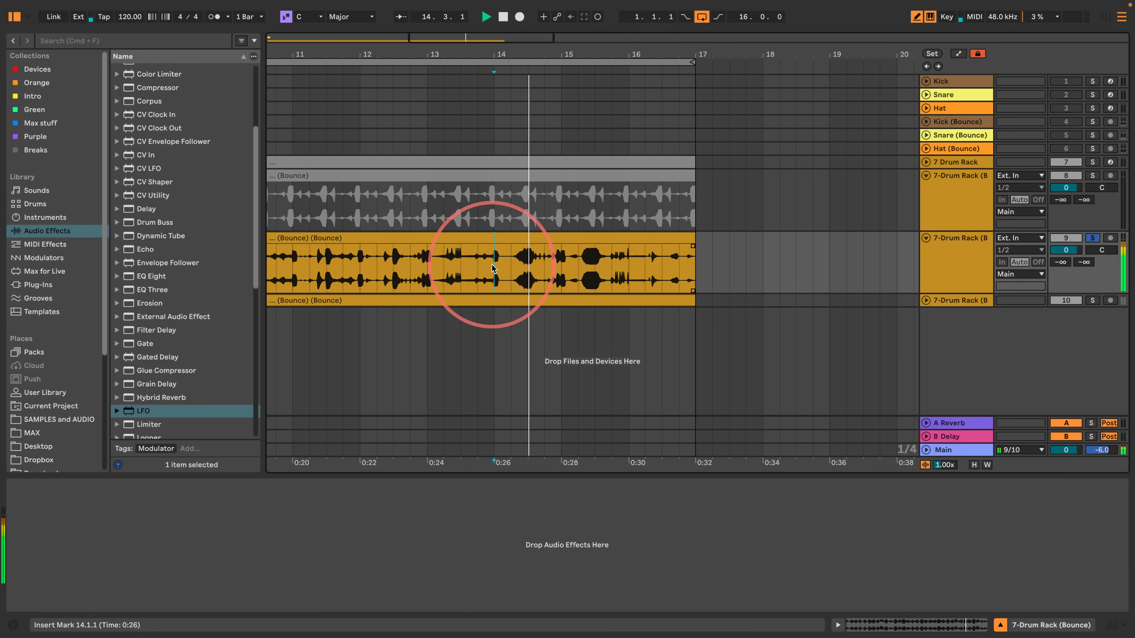
- Stop playback, then reactivate and reverse the bounced audio clip on track 8
click(575, 181)
key(space)
key(0)
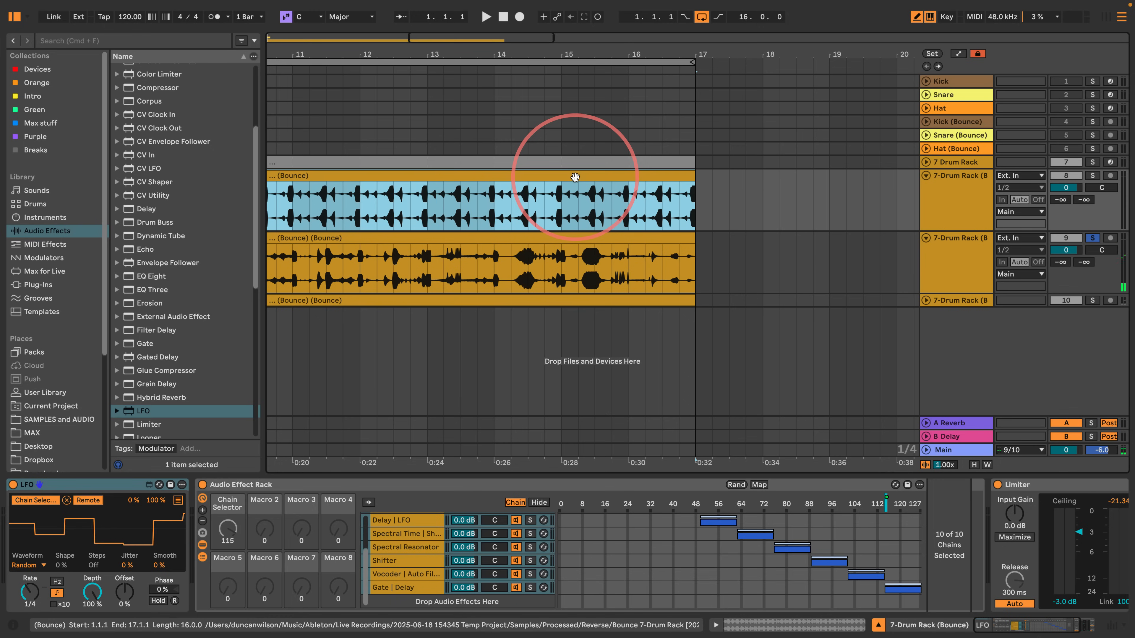
key(r)
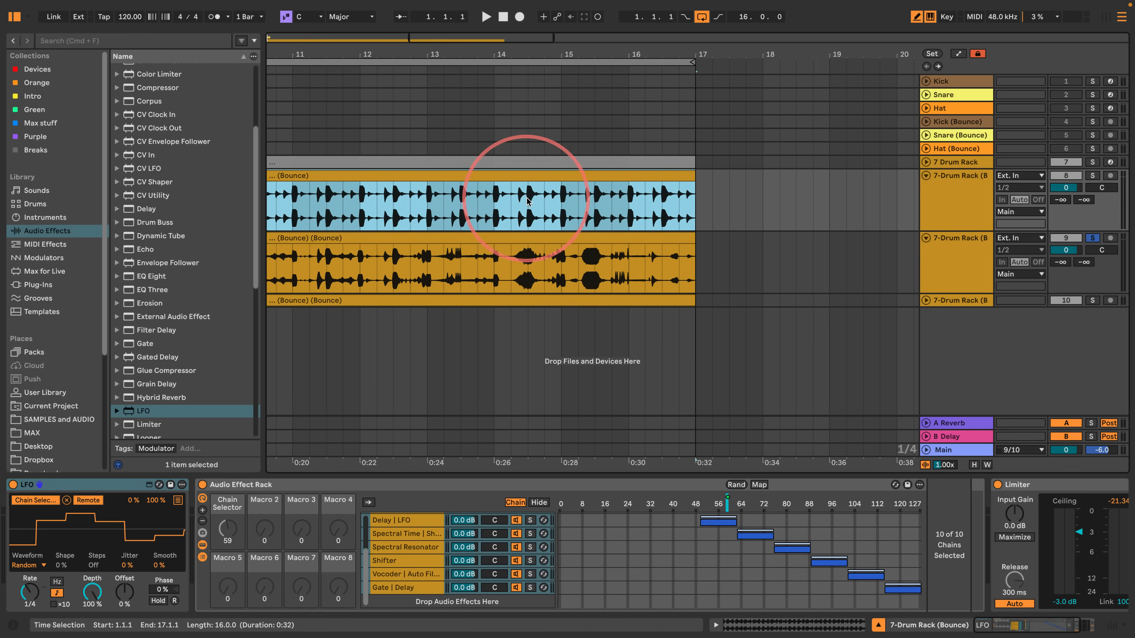
- Show the take lanes of the bounced drum rack on track 8 and hide them again
drag(630, 52, 631, 53)
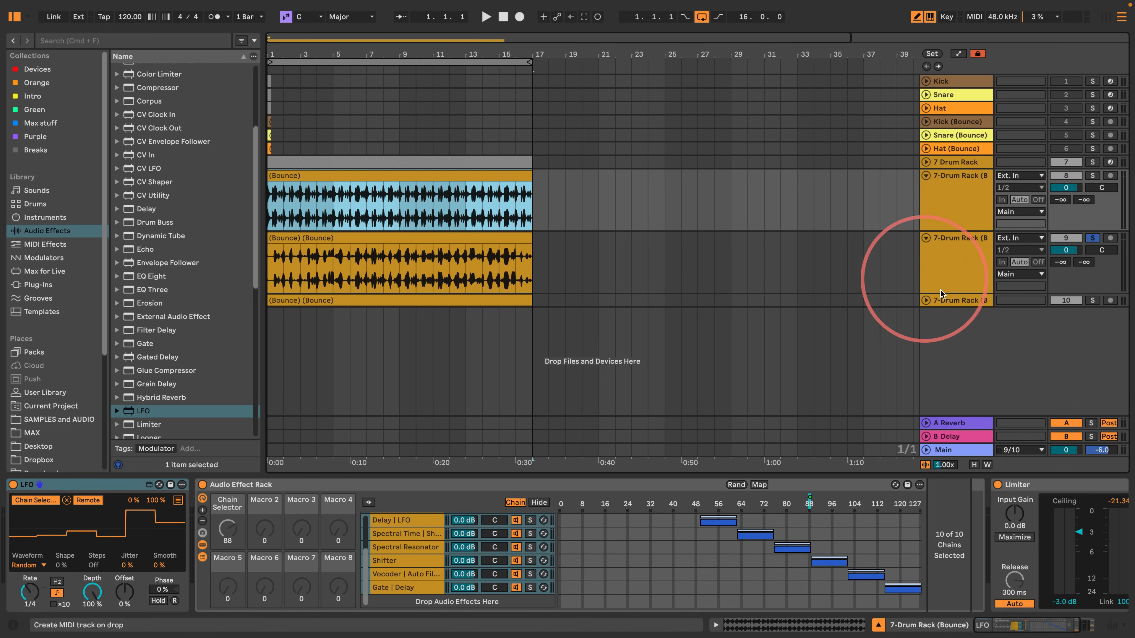
click(941, 195)
right_click(941, 195)
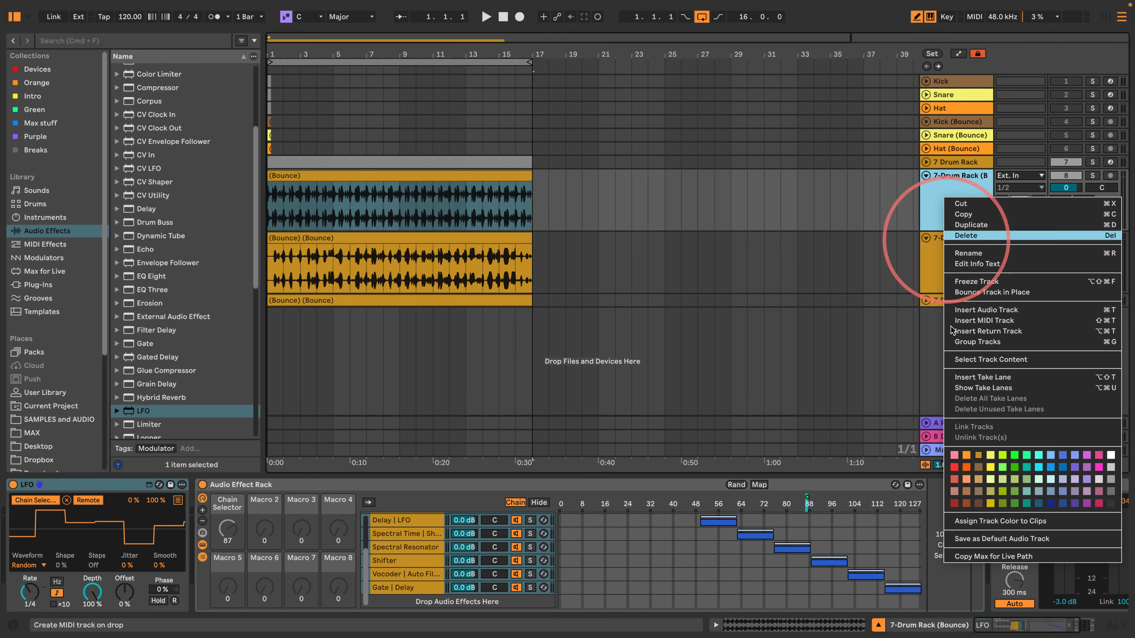
click(966, 387)
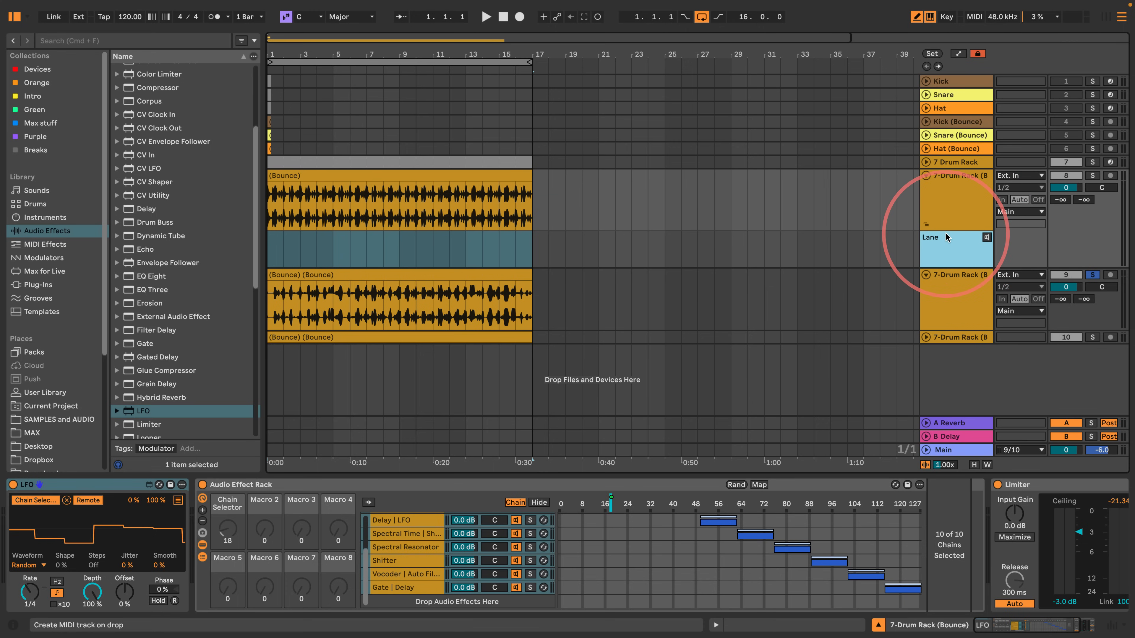
right_click(943, 219)
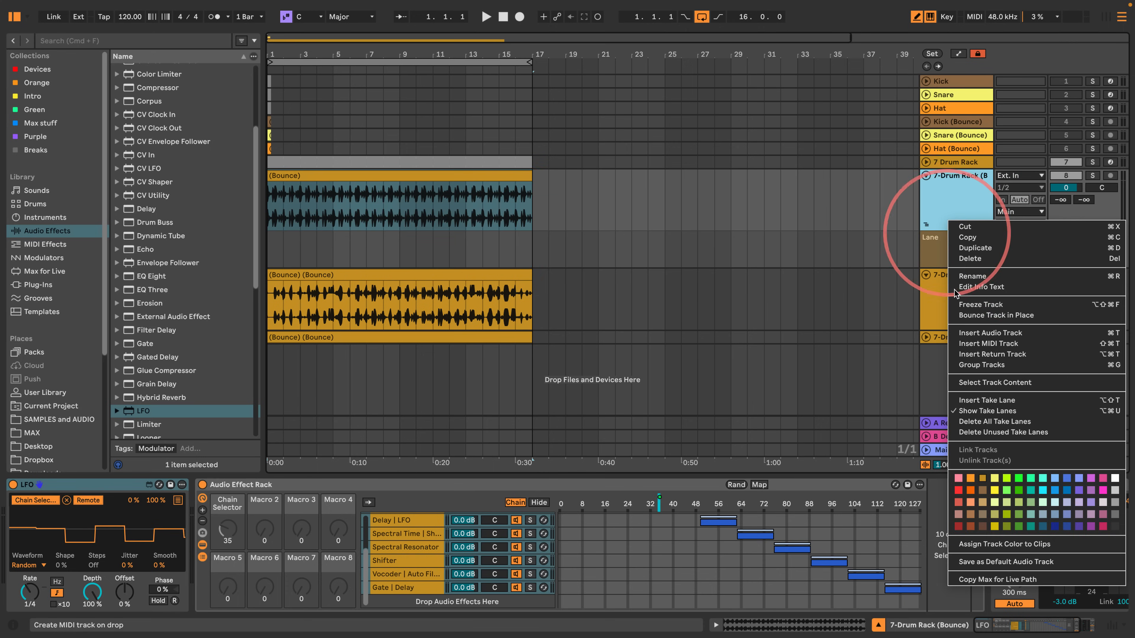
click(979, 412)
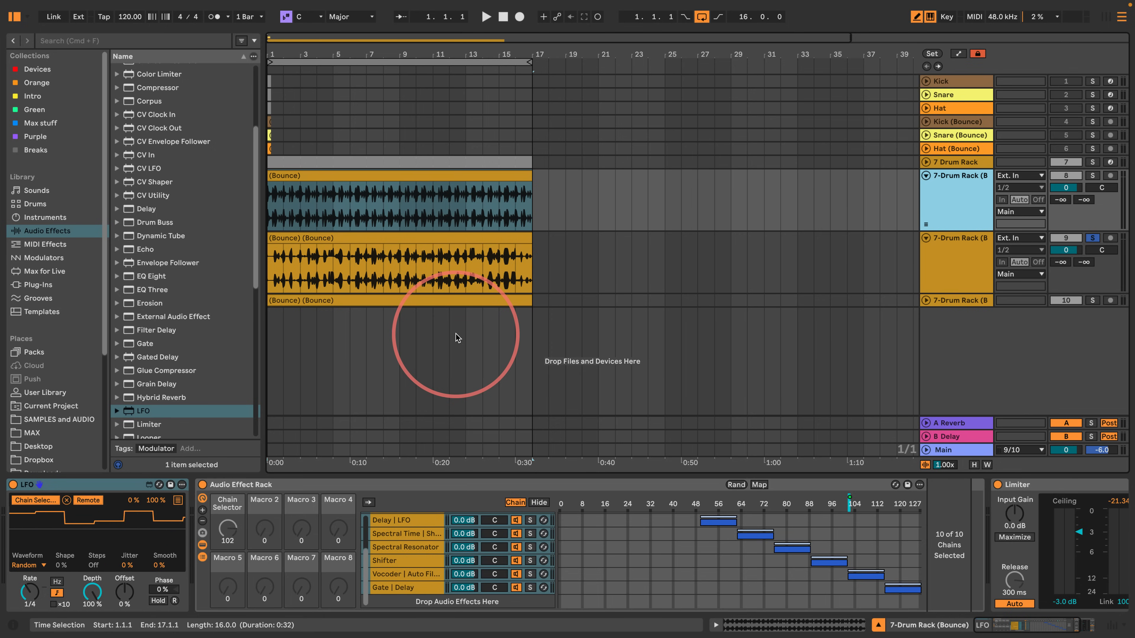
- Turn off solo on track 9 and deactivate the bounced drum rack tracks 8, 9 and 10
click(1092, 239)
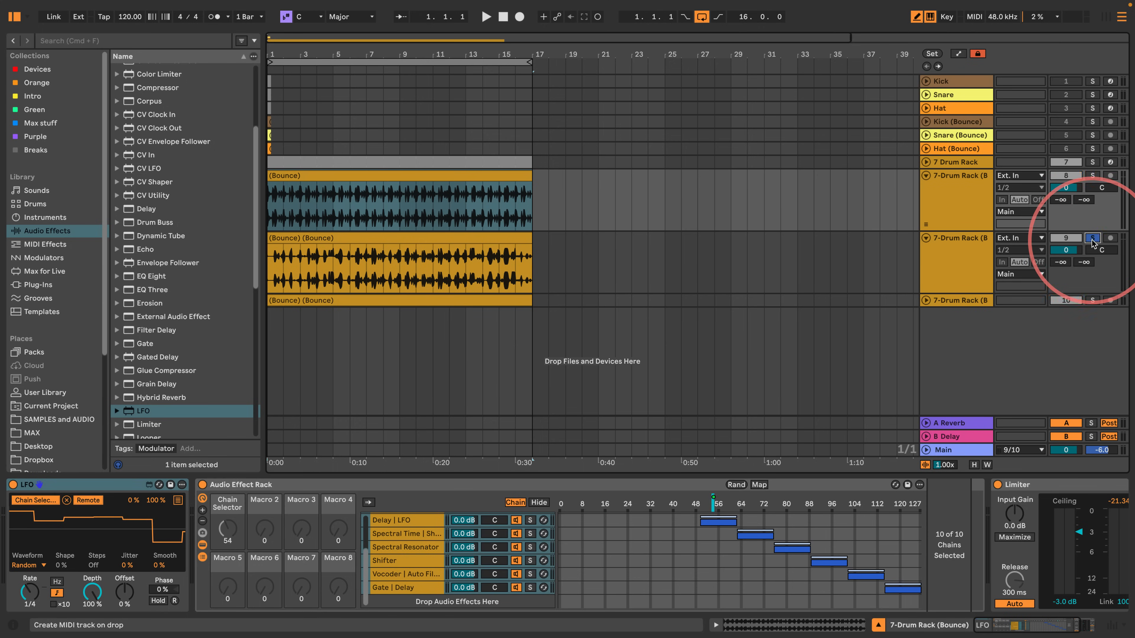
click(1064, 176)
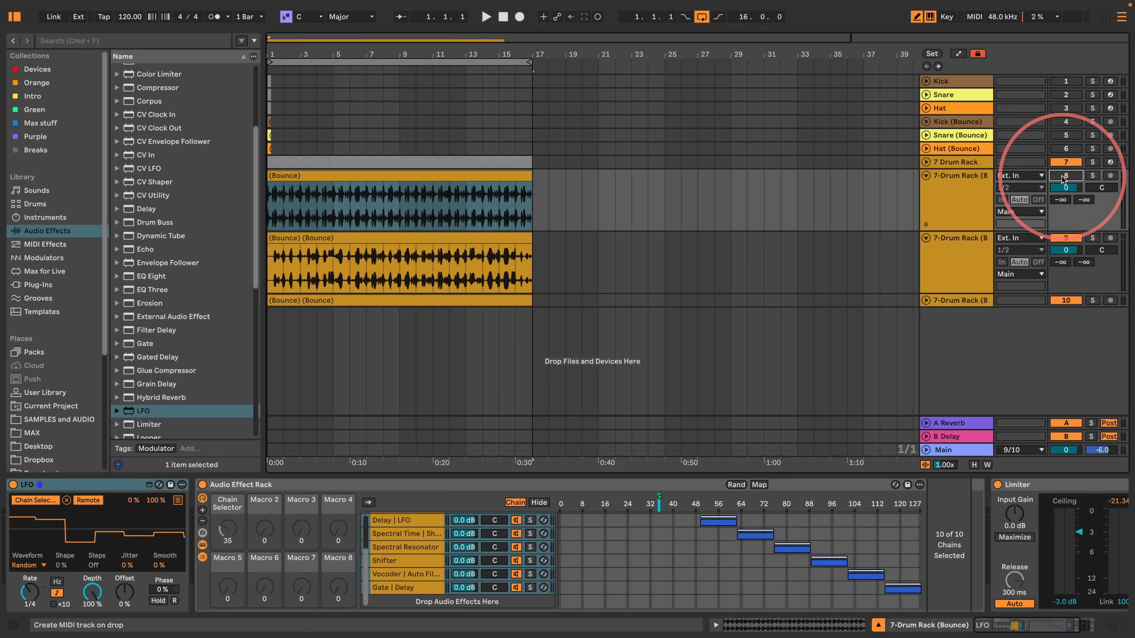
click(1062, 237)
click(1064, 300)
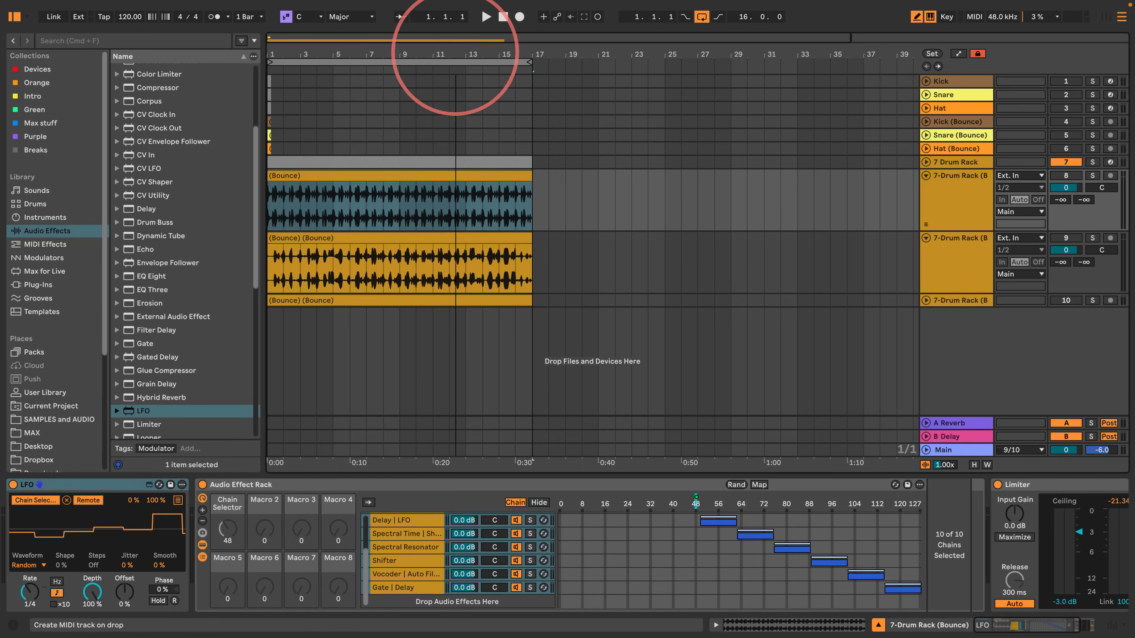
- Create a MIDI track below the drum rack tracks and insert an empty 16-bar MIDI clip starting at bar 1
drag(454, 55, 454, 50)
click(523, 341)
double_click(523, 340)
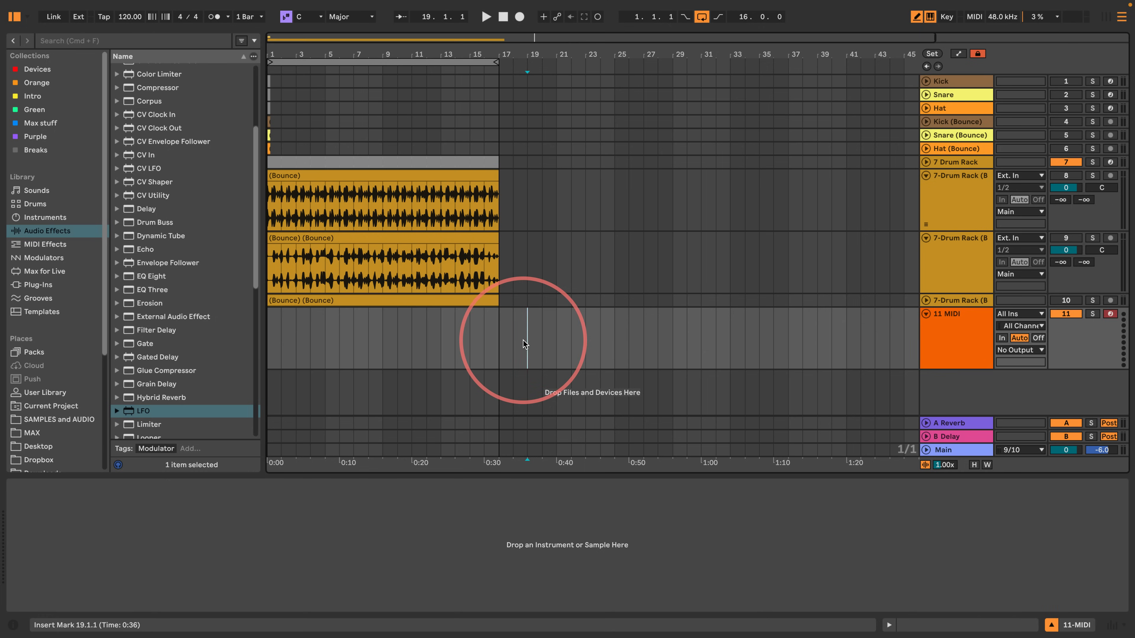
drag(499, 335, 179, 340)
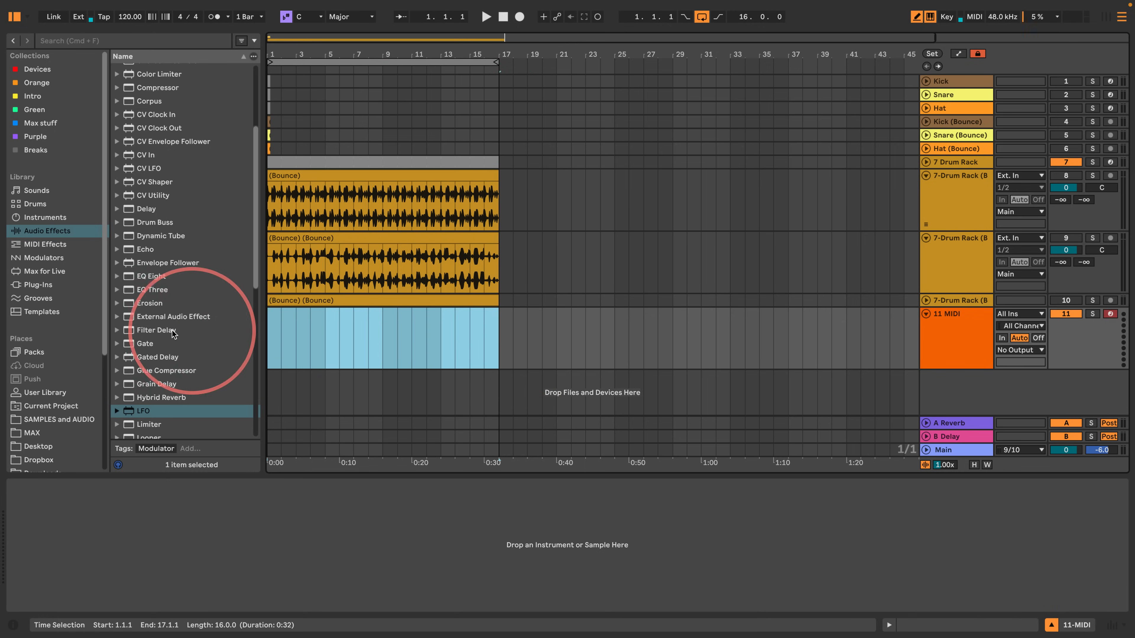
right_click(392, 334)
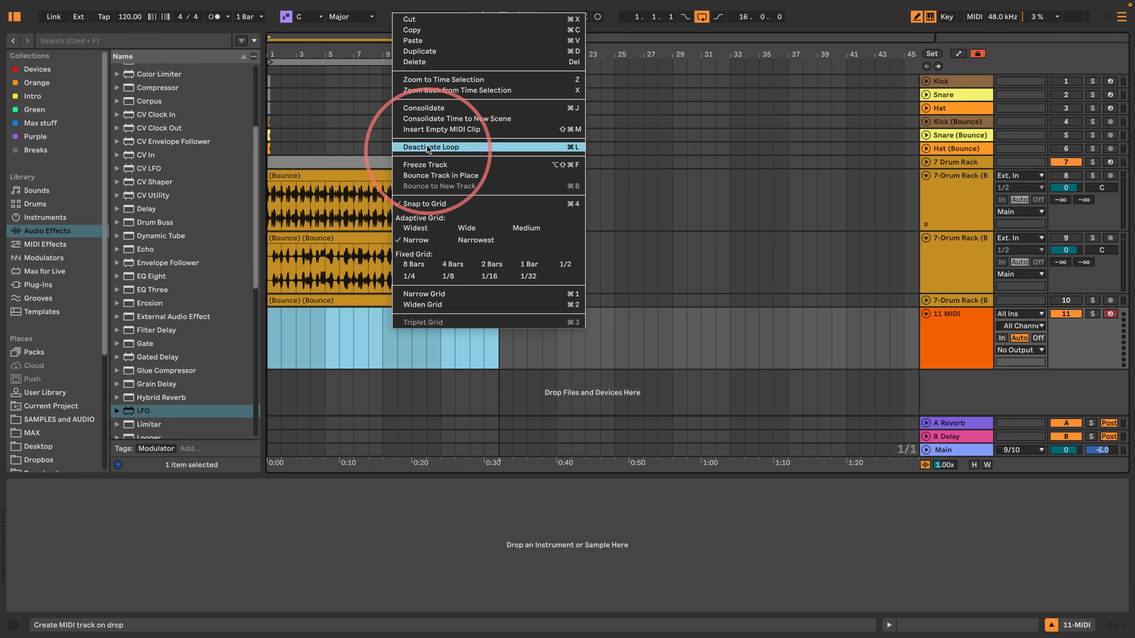
click(446, 130)
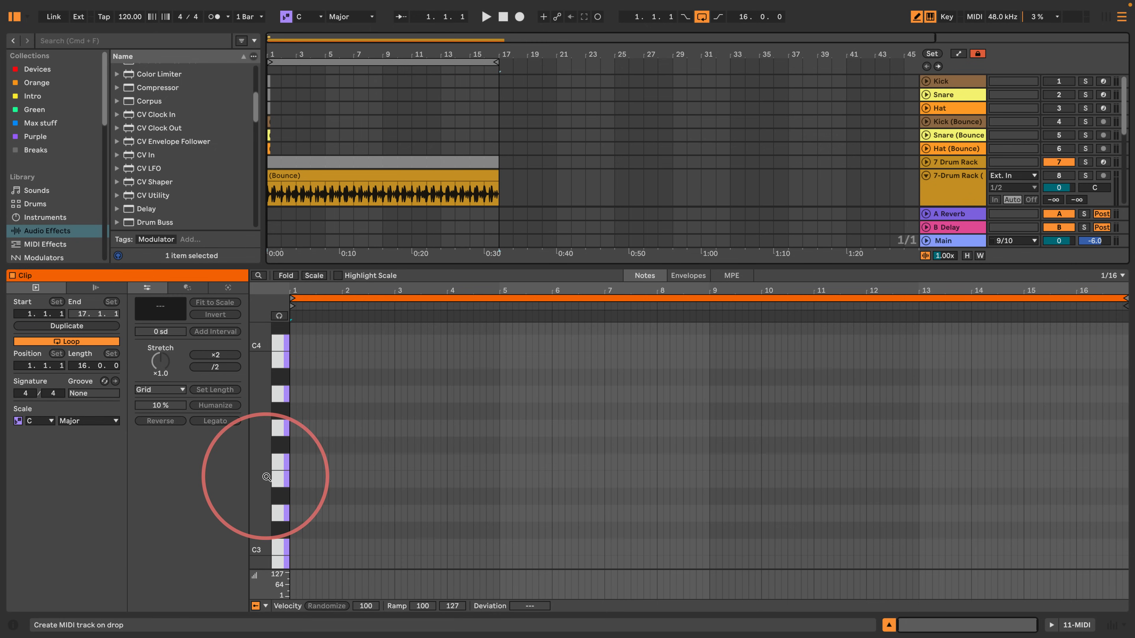
- Draw a C3 note at the start of the MIDI clip and lengthen it to one full bar
drag(262, 475, 299, 434)
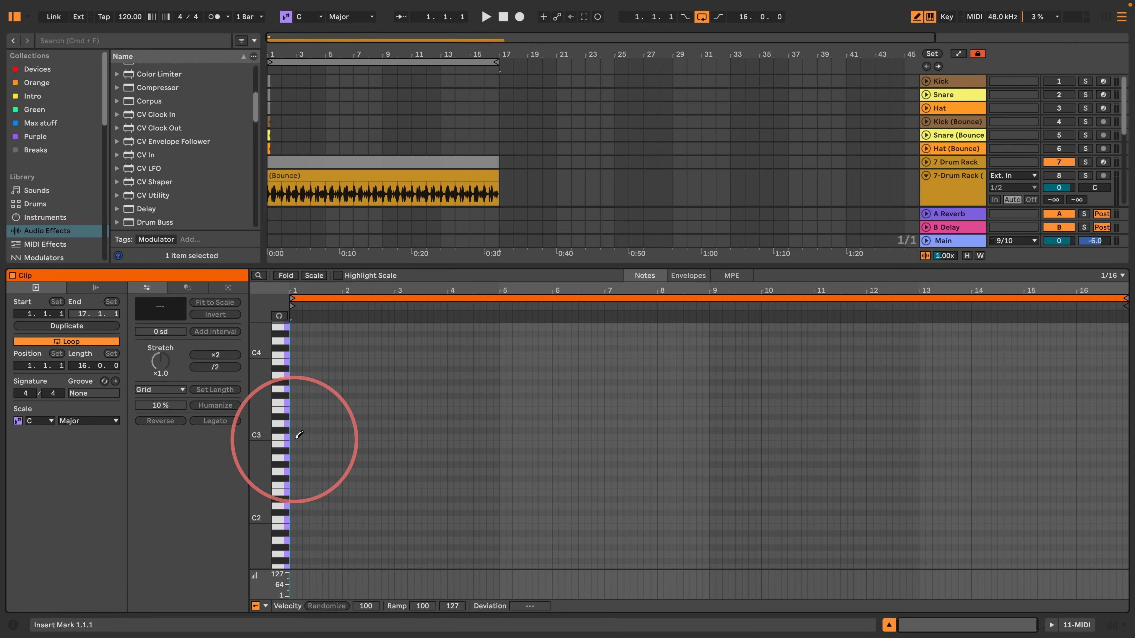
click(293, 437)
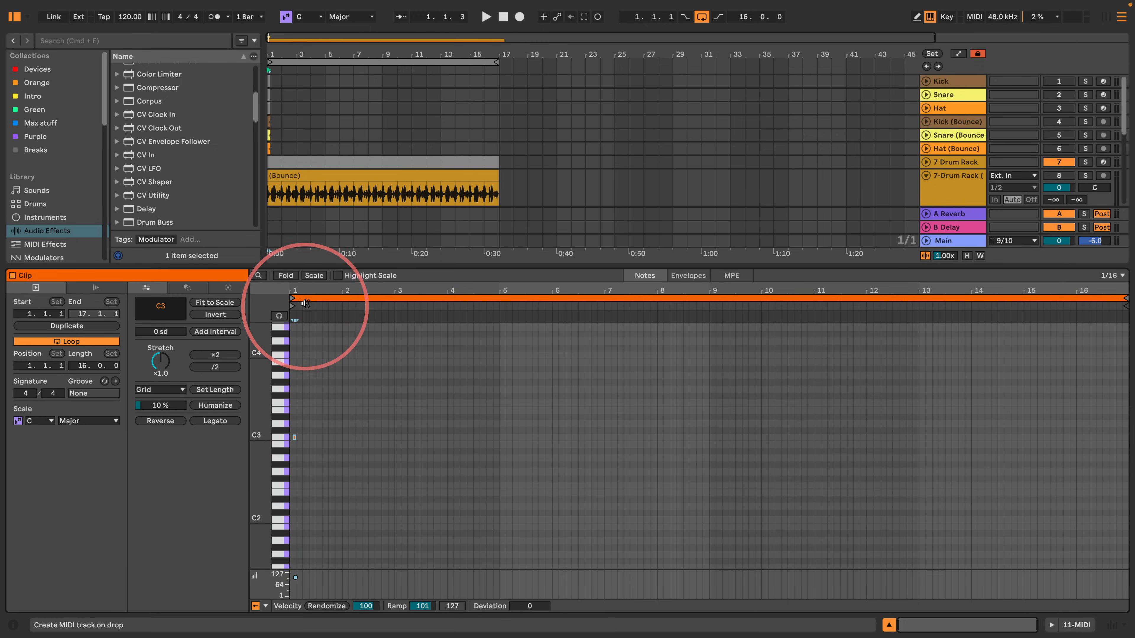
drag(291, 289, 291, 313)
drag(306, 459, 316, 383)
key(Left)
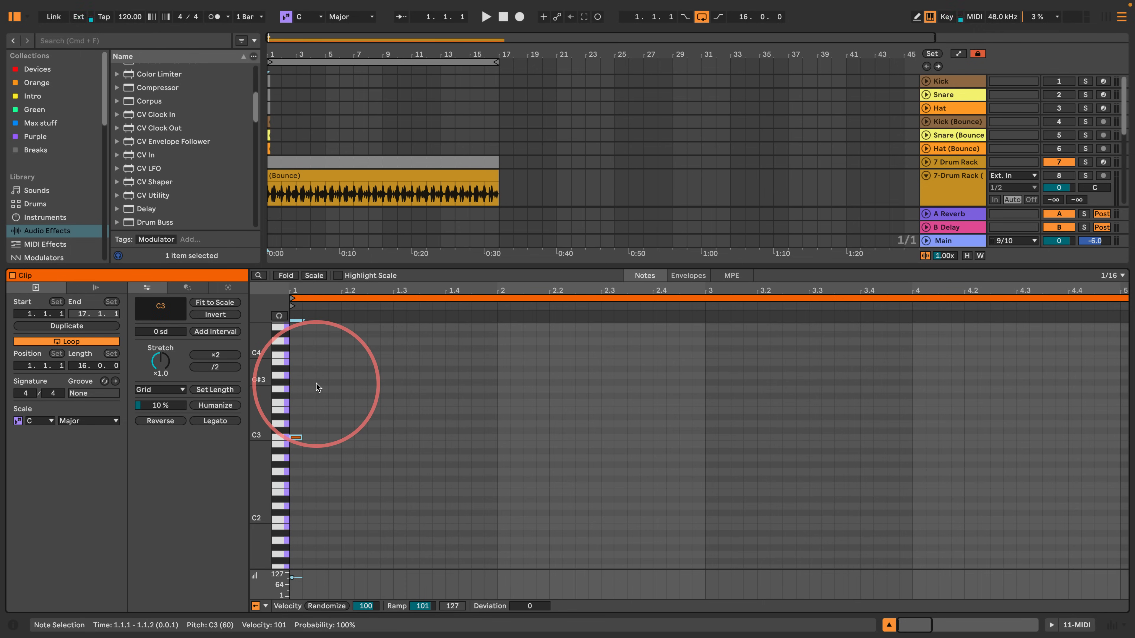
drag(302, 438, 495, 450)
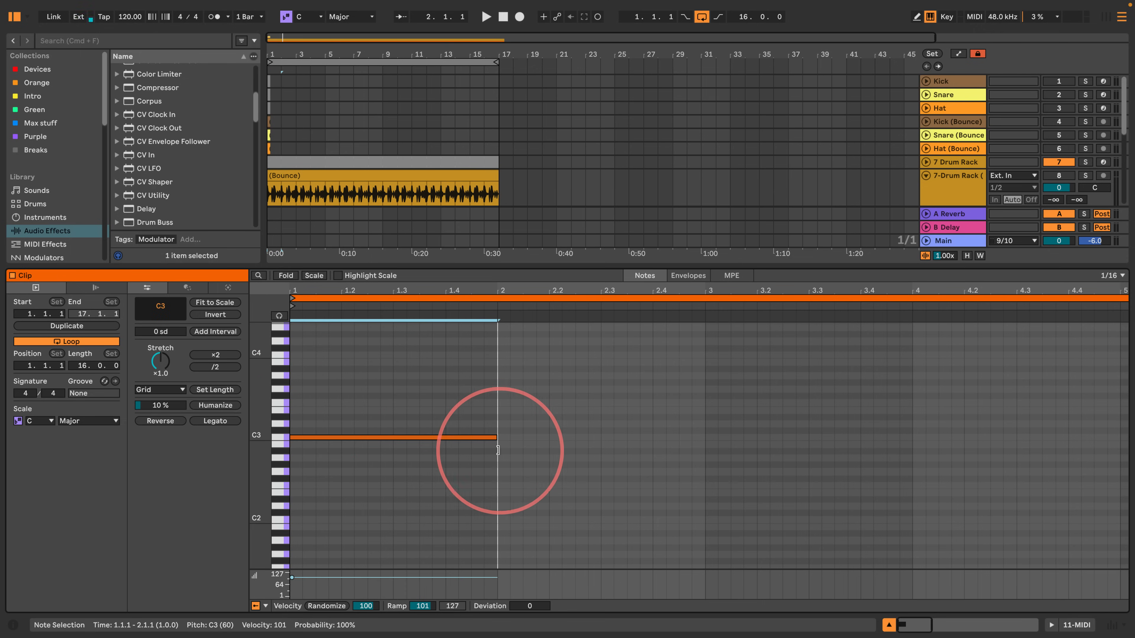
- Duplicate the one-bar C3 note repeatedly until it fills all 16 bars of the clip
drag(416, 311, 425, 287)
drag(324, 483, 323, 377)
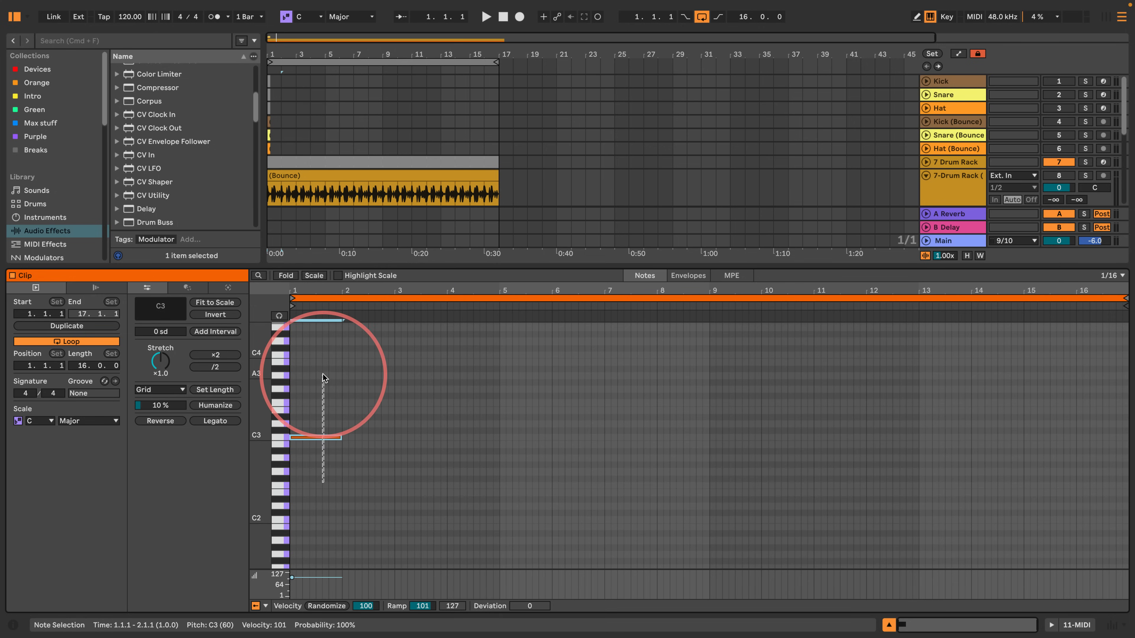
key(super+d)
key(super+d)
key(super+d)
key(super+d)
key(super+d)
key(super+d)
key(super+d)
key(super+d)
key(super+d)
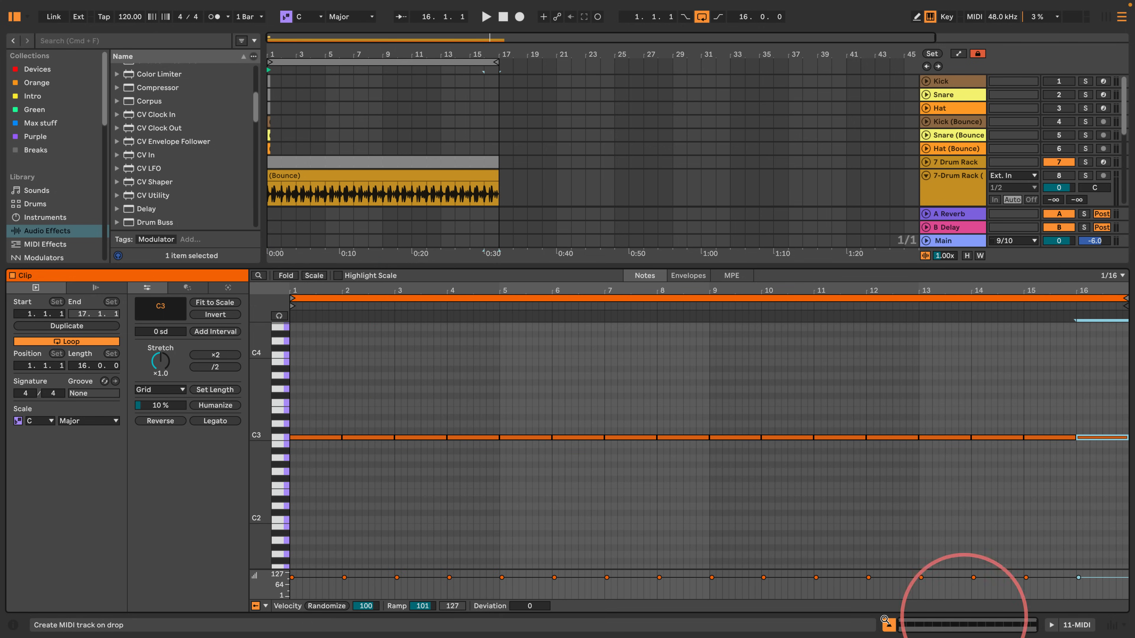
- Close the clip's note editor and load the Meld instrument onto the new MIDI track
click(888, 625)
click(932, 330)
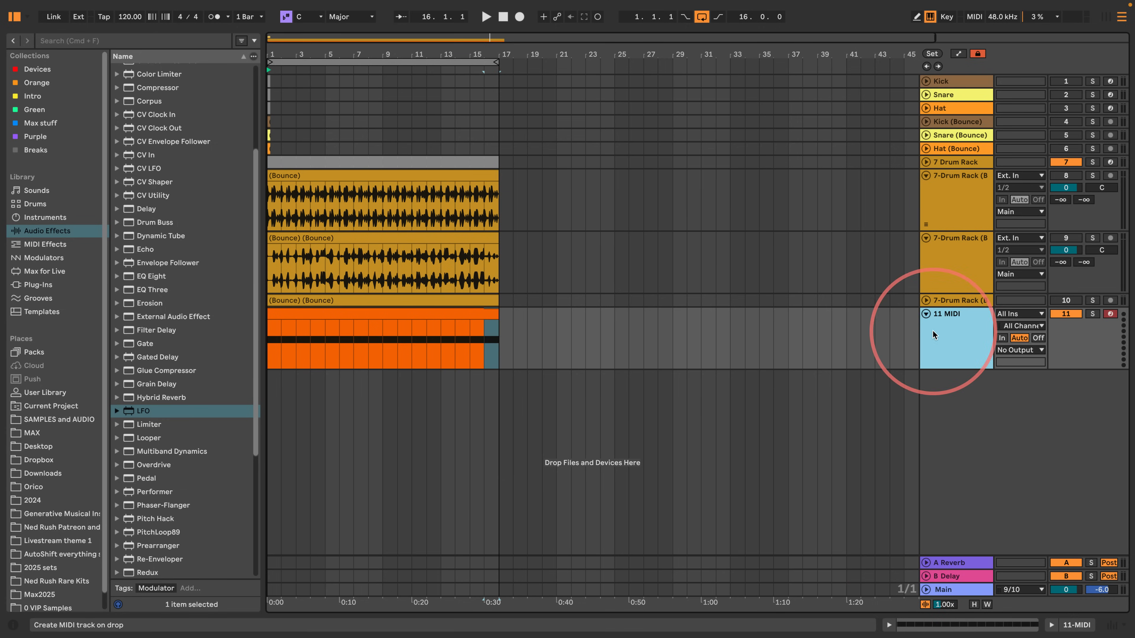
scroll(135, 353, down, 8)
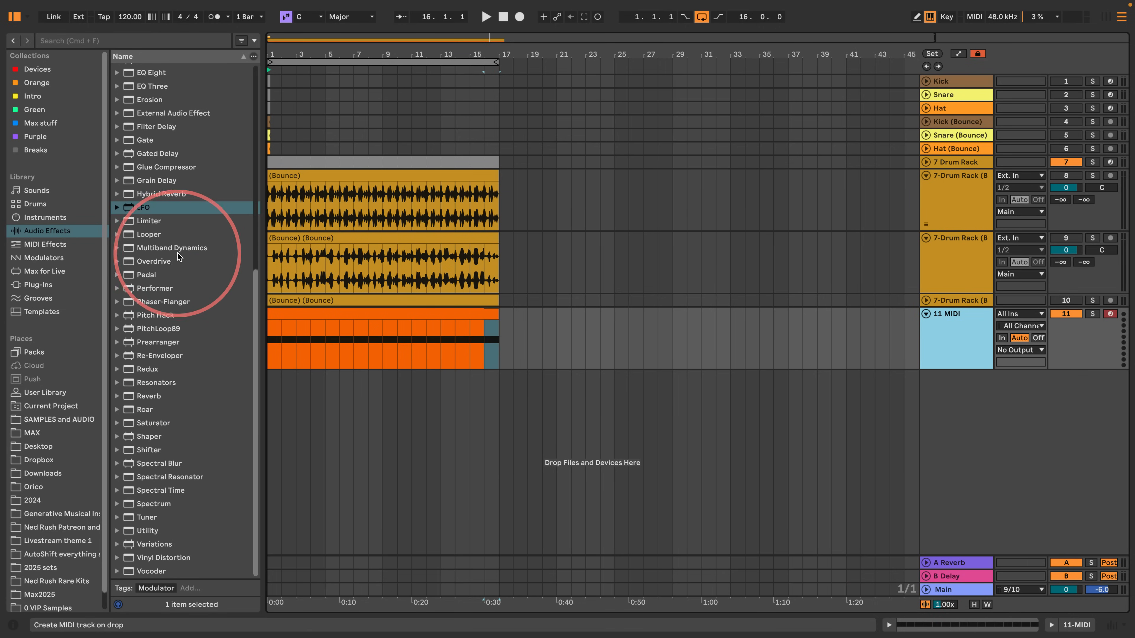
click(47, 217)
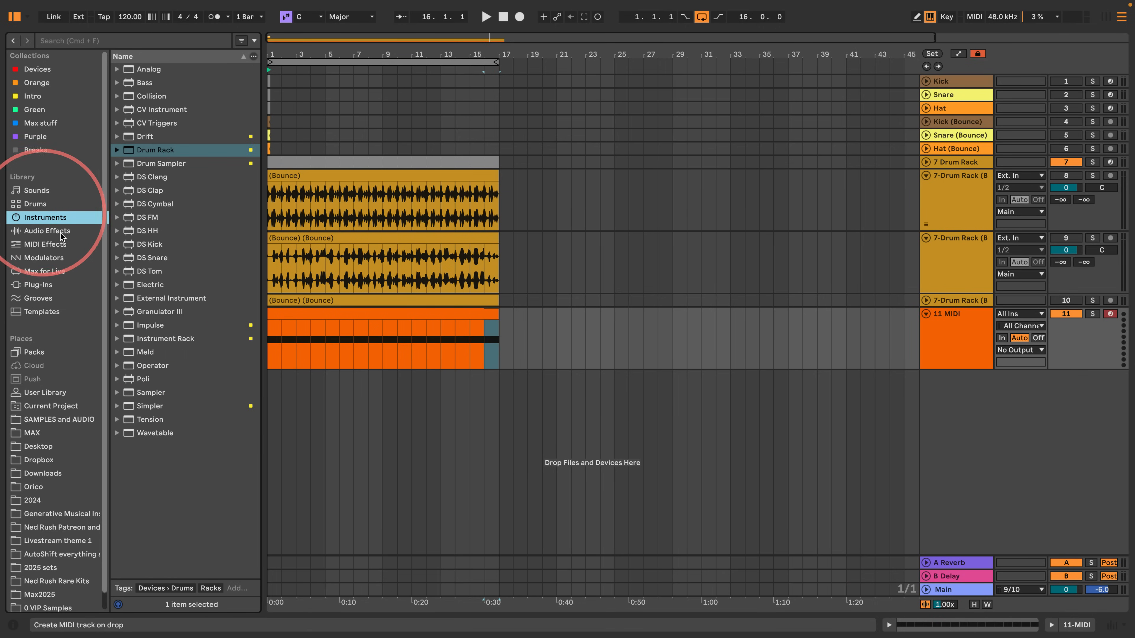
drag(145, 351, 940, 339)
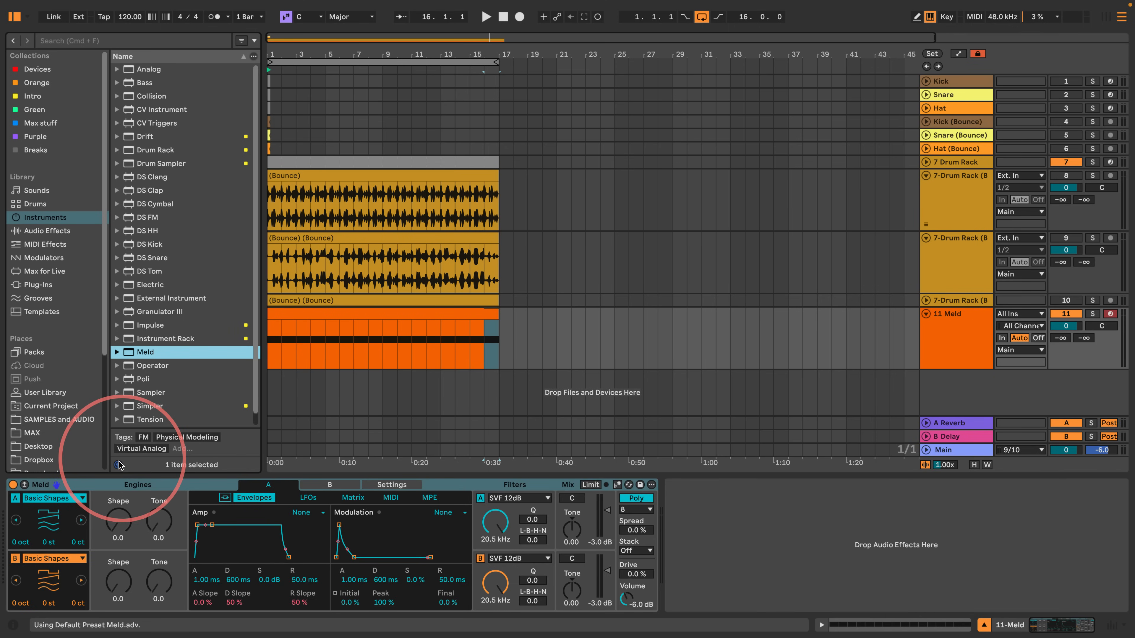
- Insert the Expression Control modulator before Meld and turn off Meld's engine B
click(42, 231)
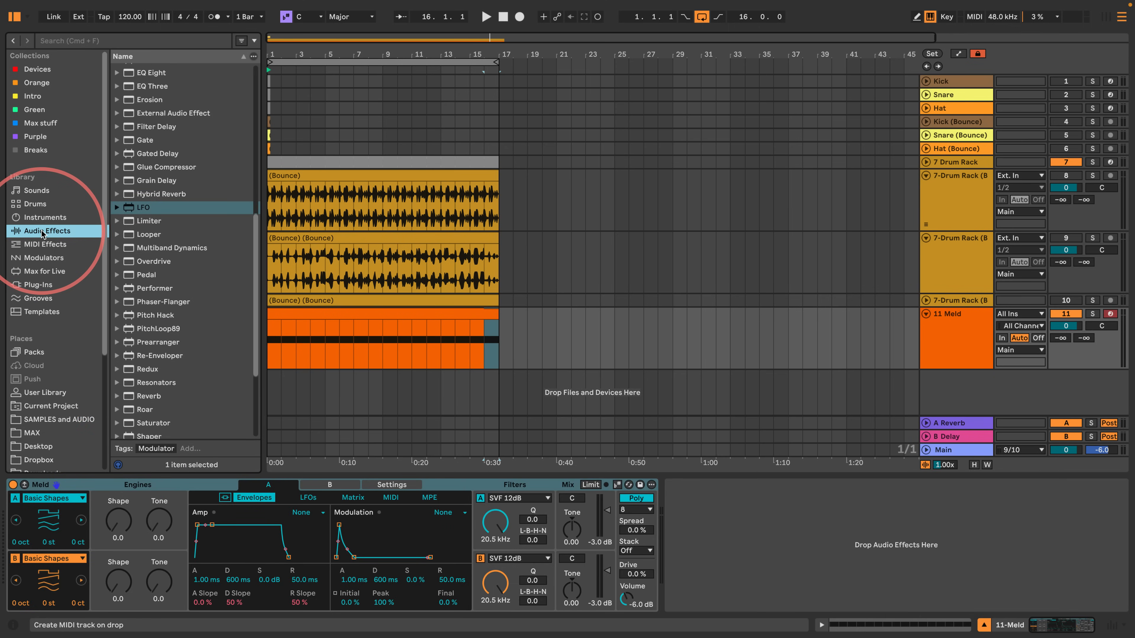
click(36, 258)
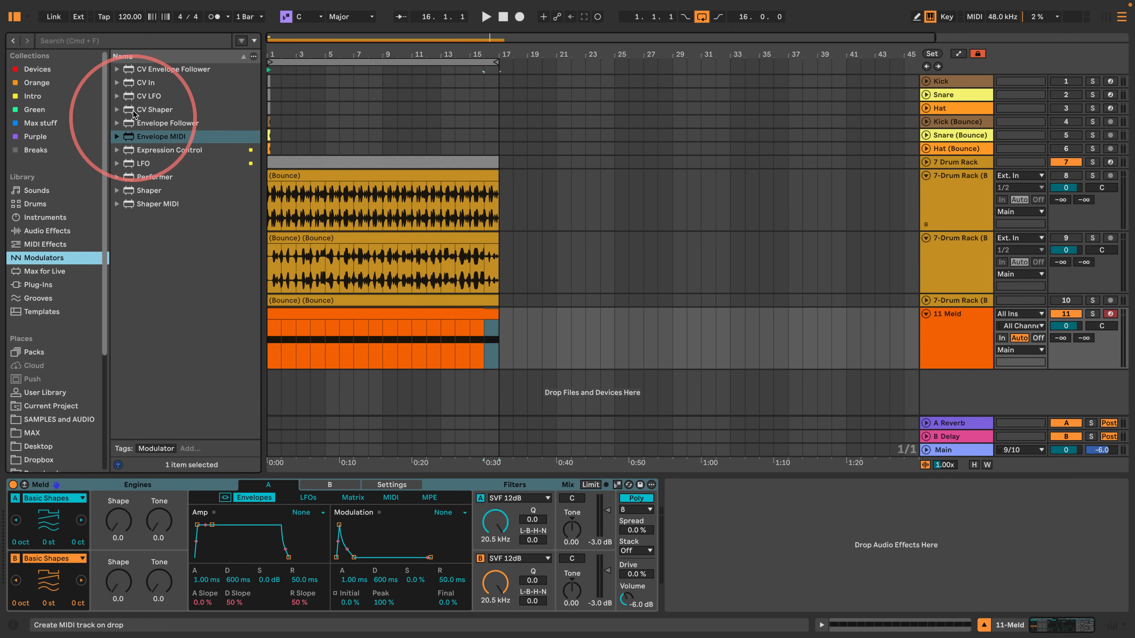
drag(134, 150, 6, 501)
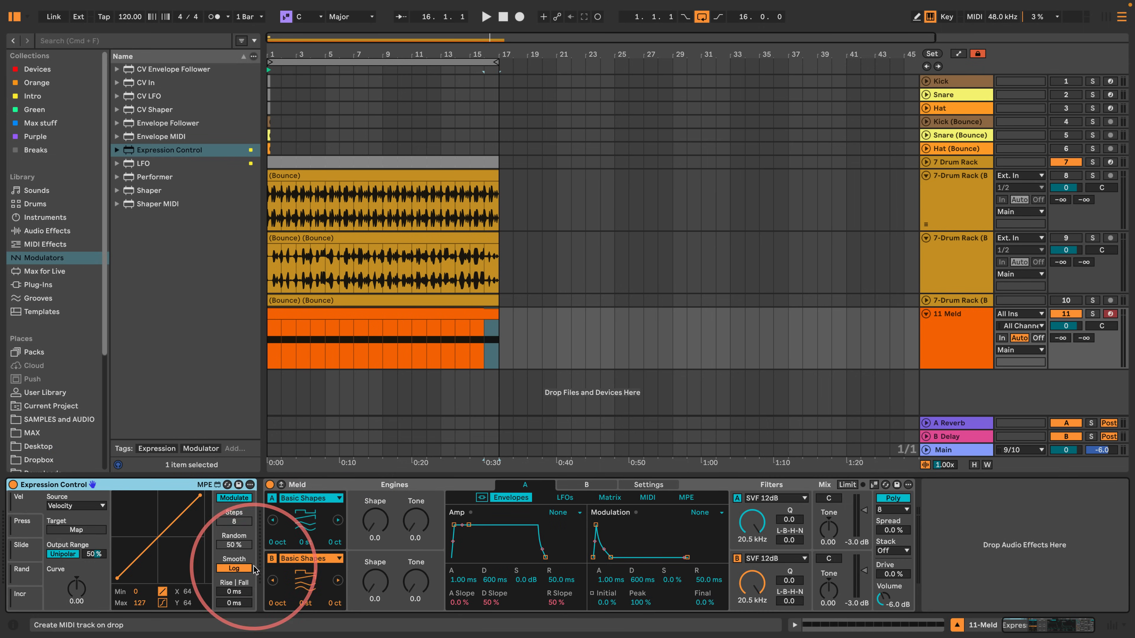
click(271, 559)
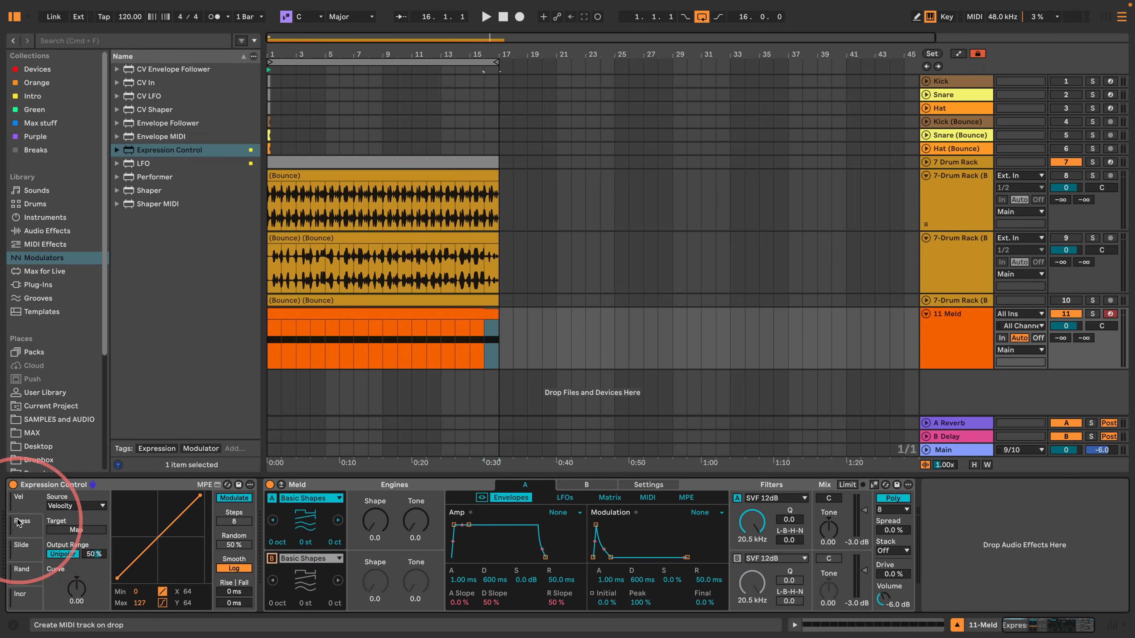
- Set Expression Control's first slot to the Random source in Remote mode and map it to Meld's engine A oscillator type
click(82, 507)
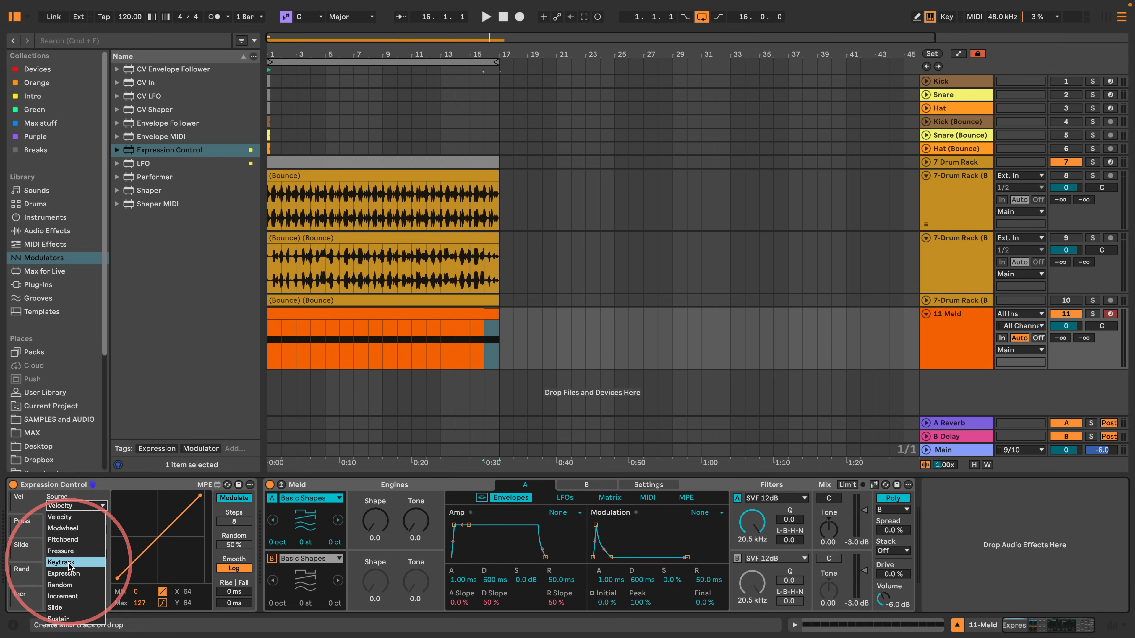
click(63, 585)
click(233, 498)
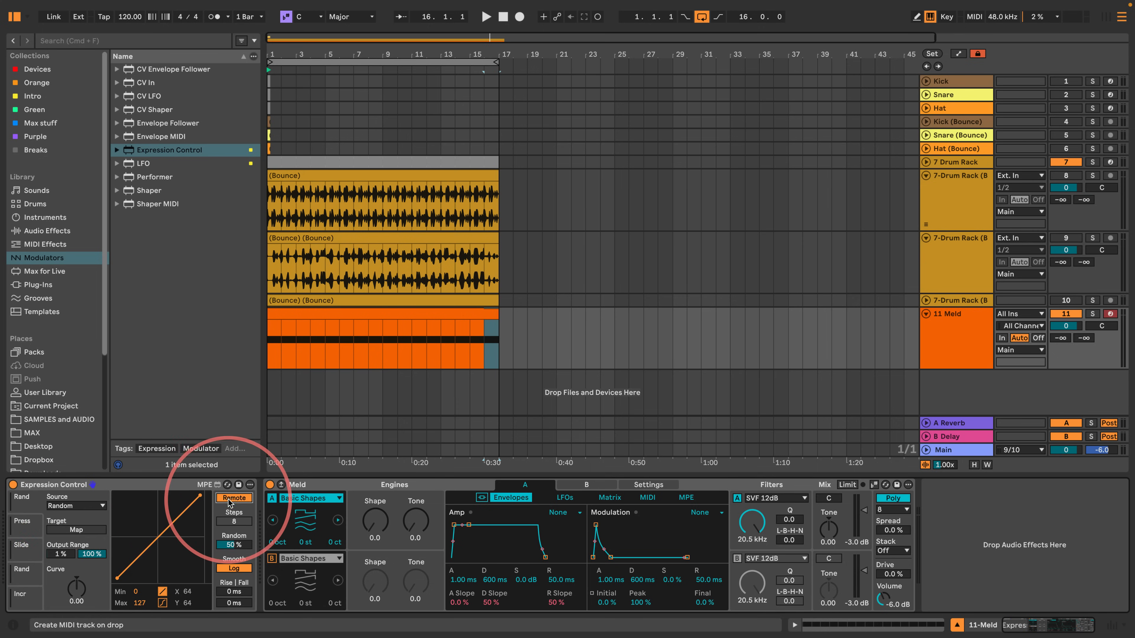
click(77, 529)
click(300, 499)
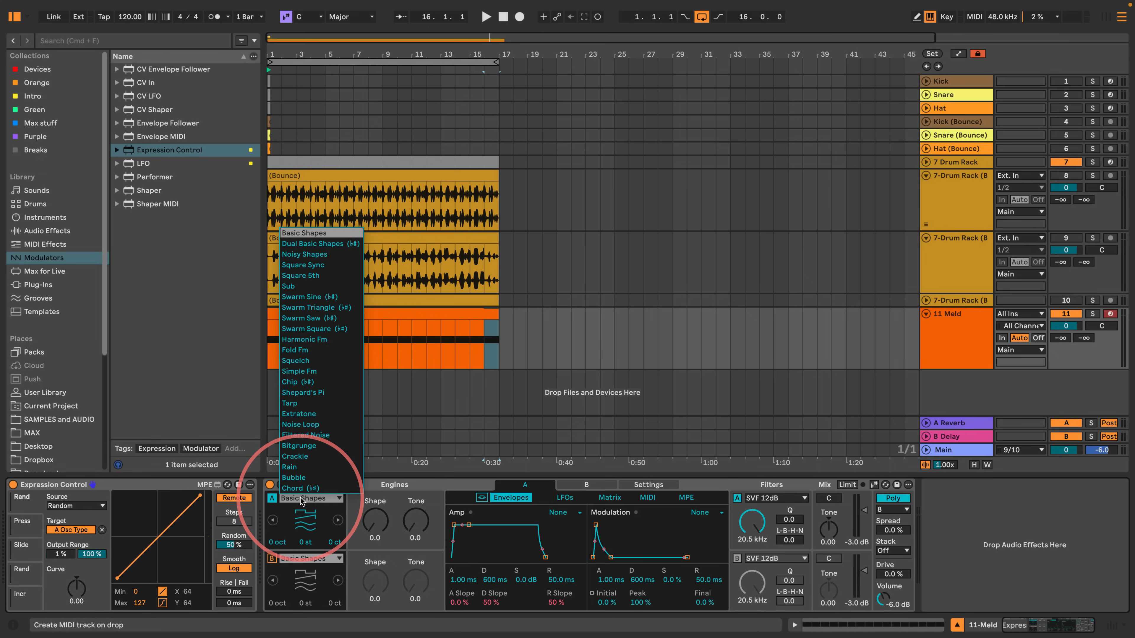
click(301, 499)
- Set Expression Control's second slot to the Random source in Remote mode and map it to engine A's Shape
click(21, 523)
click(81, 506)
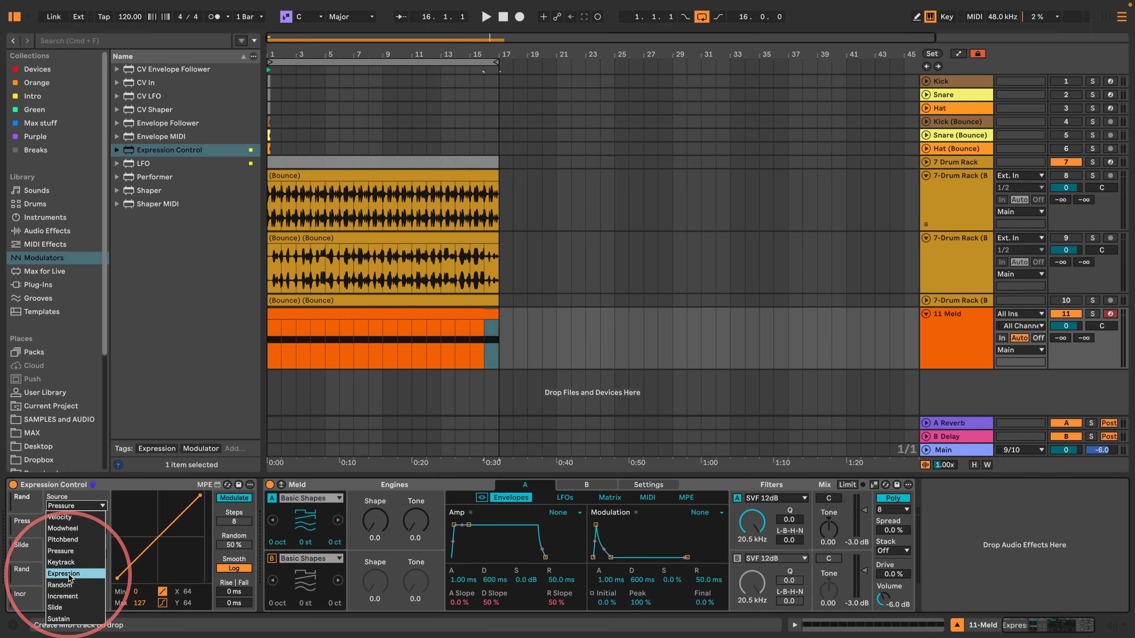
click(63, 585)
click(233, 498)
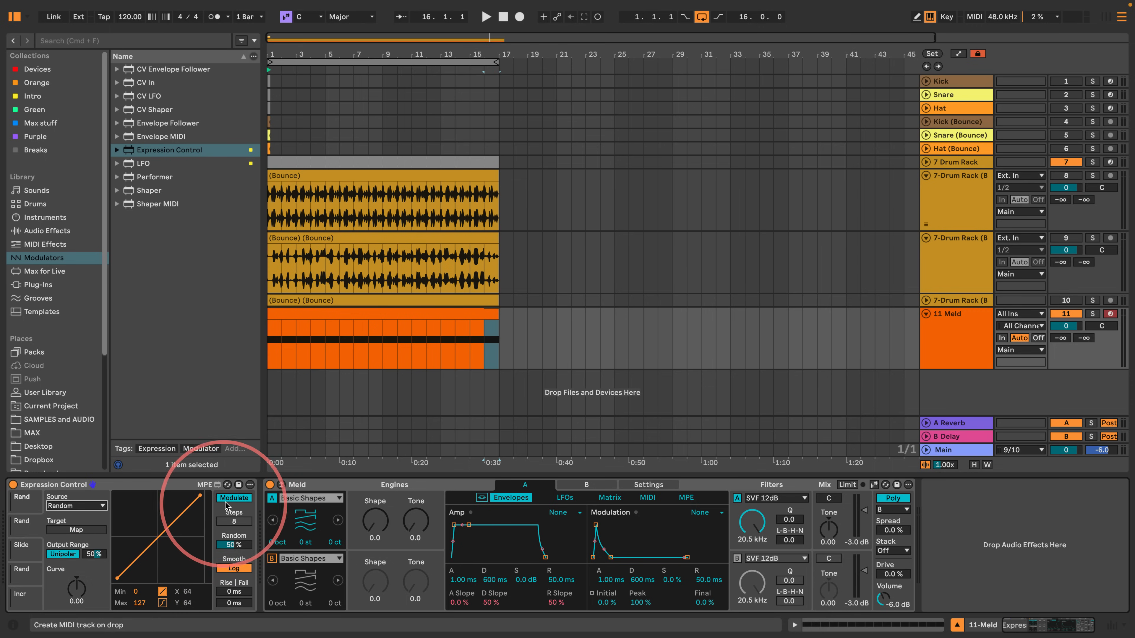
click(80, 530)
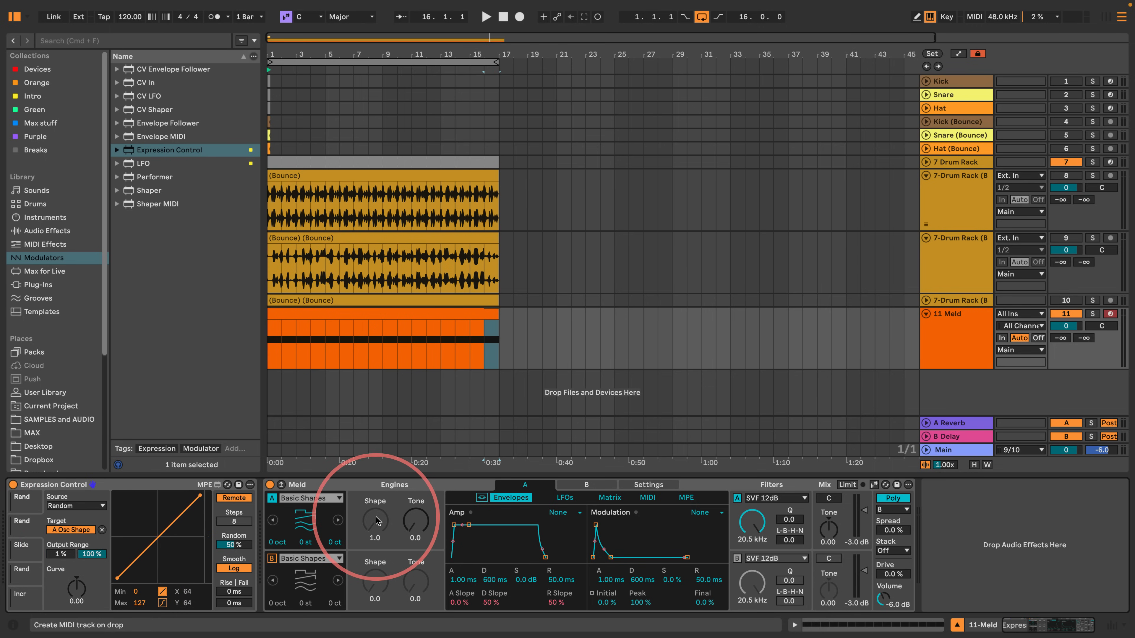
- Set Expression Control's third slot to the Random source in Remote mode and map it to engine A's Tone
click(22, 545)
click(76, 505)
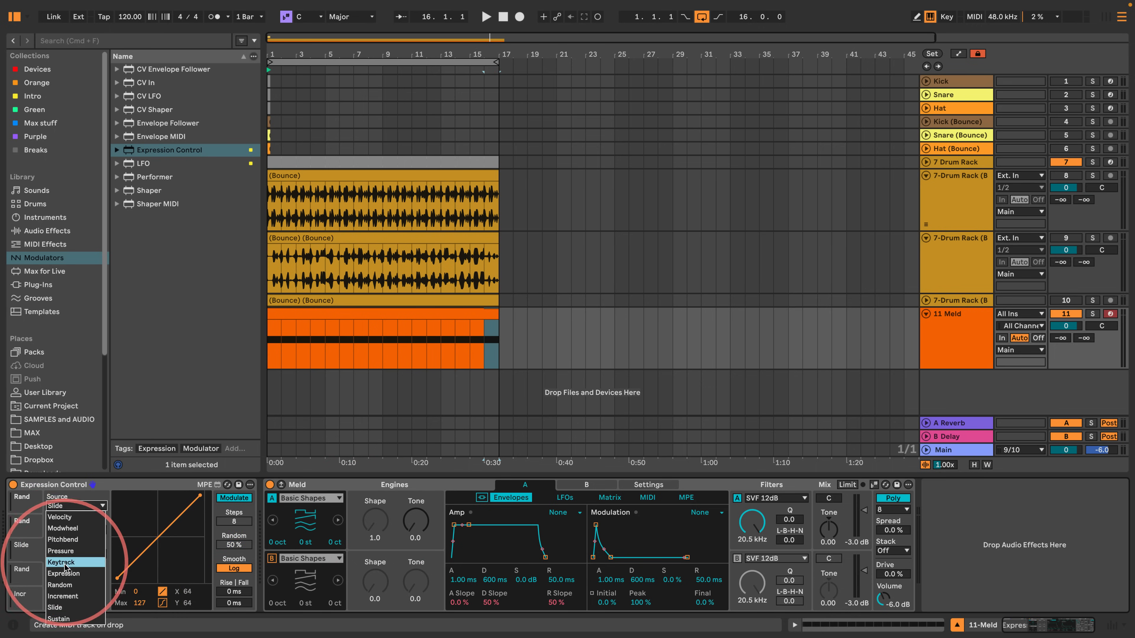
click(66, 574)
click(75, 505)
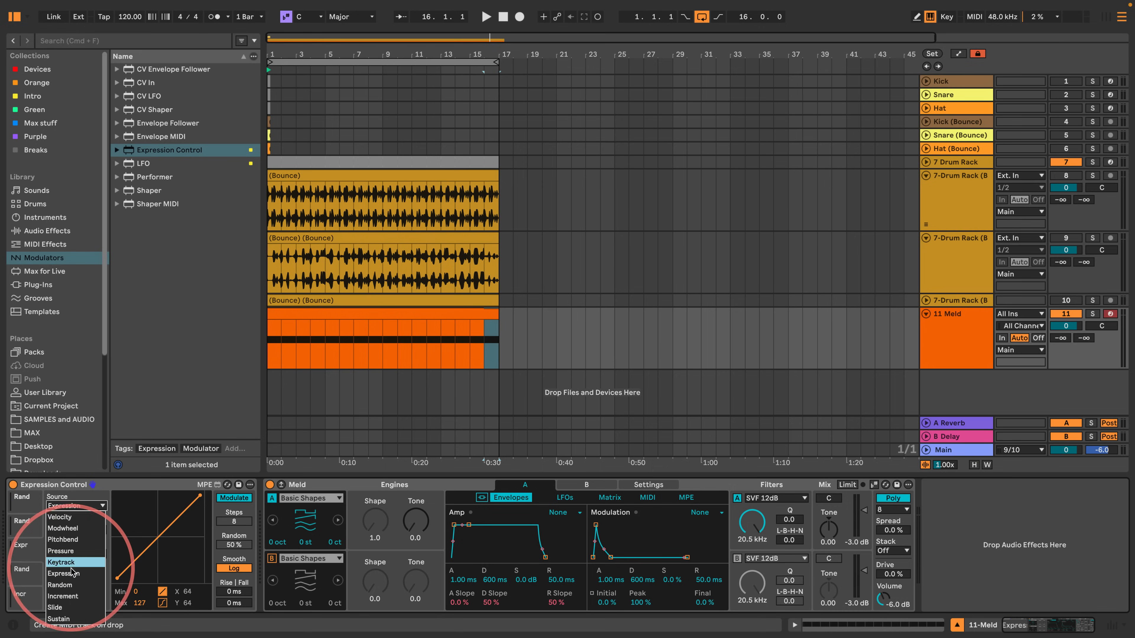
click(65, 585)
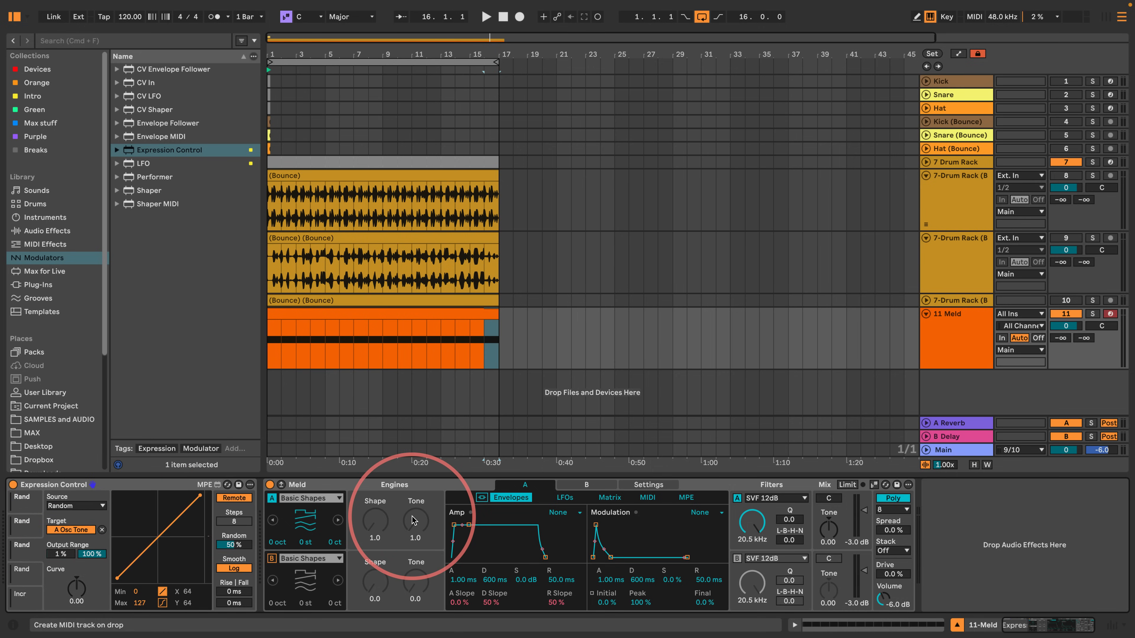
- Put Expression Control's fourth slot, with its Random source, in Remote mode and map it to Meld's filter A type
click(234, 498)
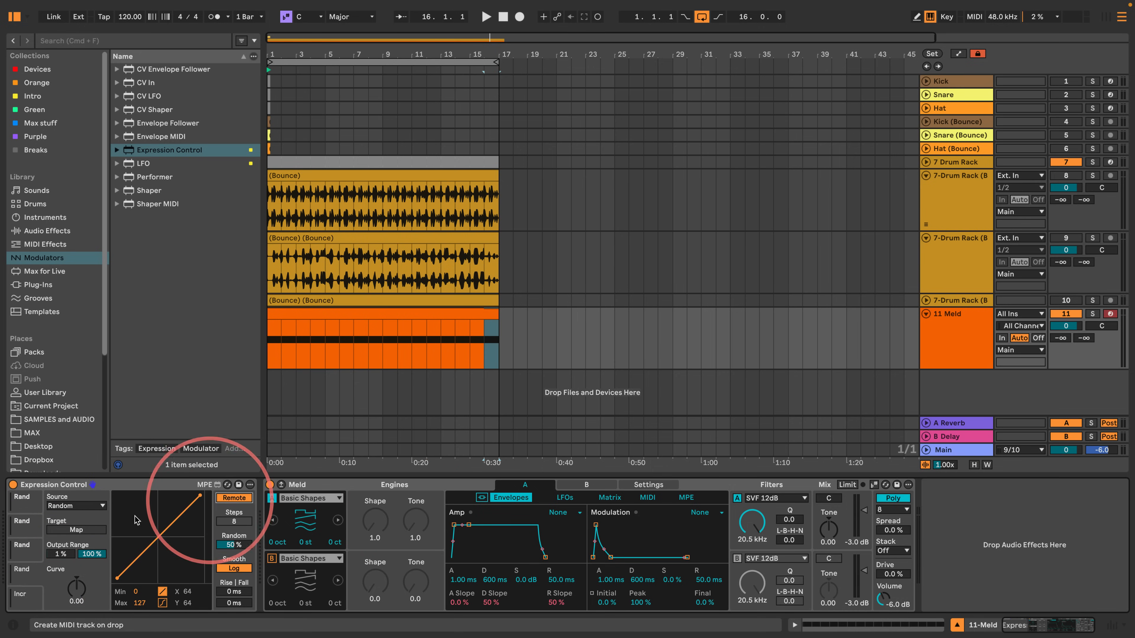
click(761, 499)
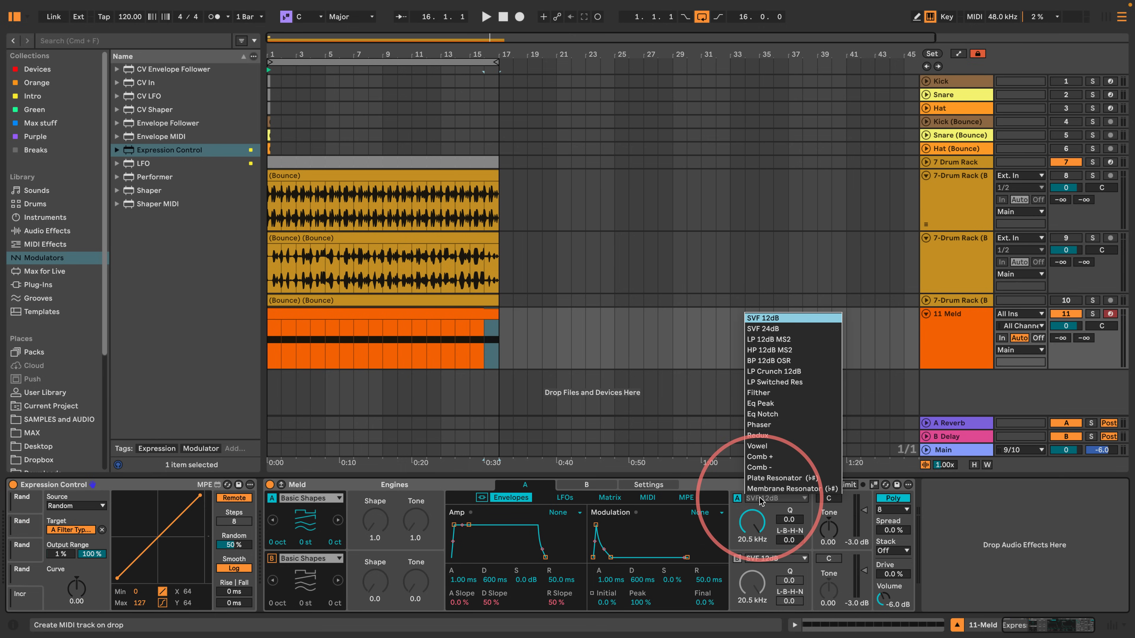
click(760, 500)
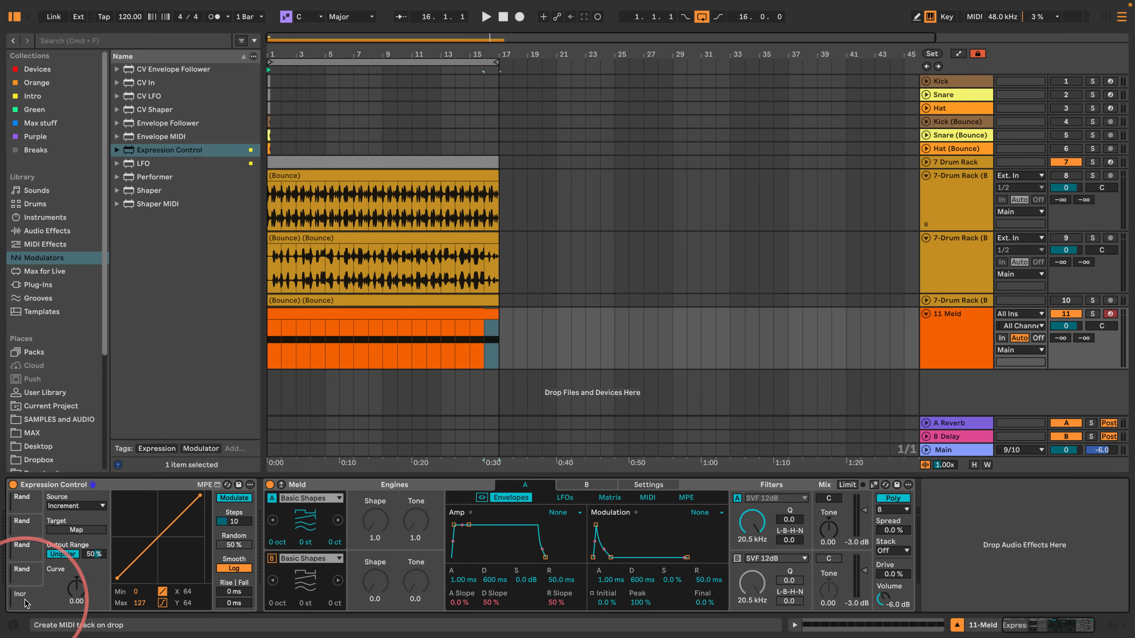
- Set Expression Control's fifth slot to the Random source in Remote mode and map it to filter A's frequency
click(76, 505)
click(68, 536)
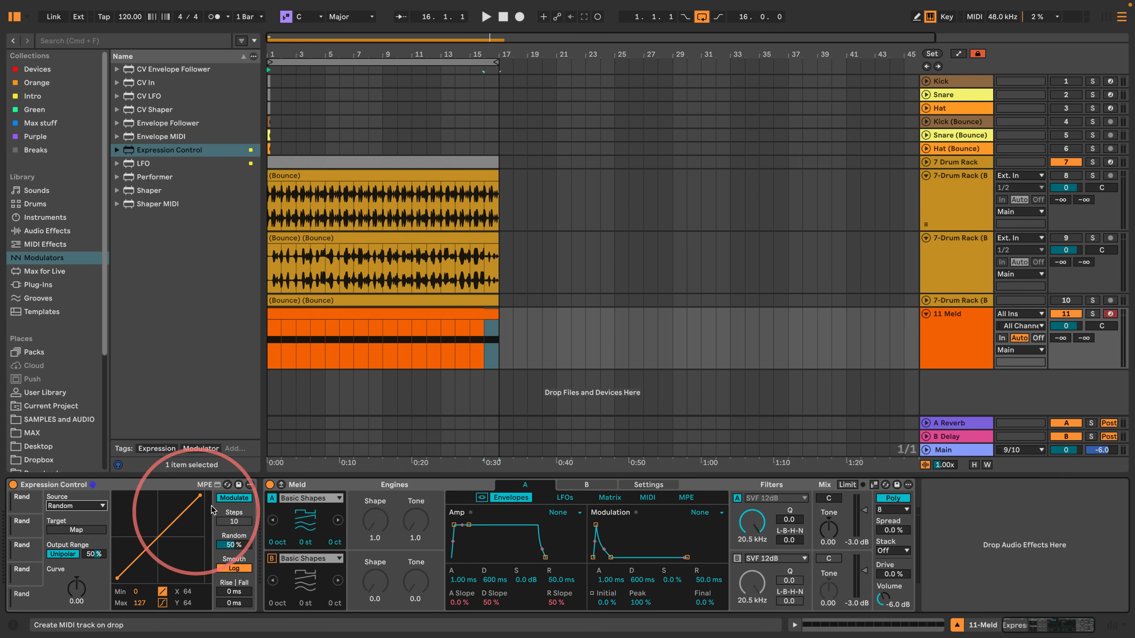
click(233, 497)
click(76, 530)
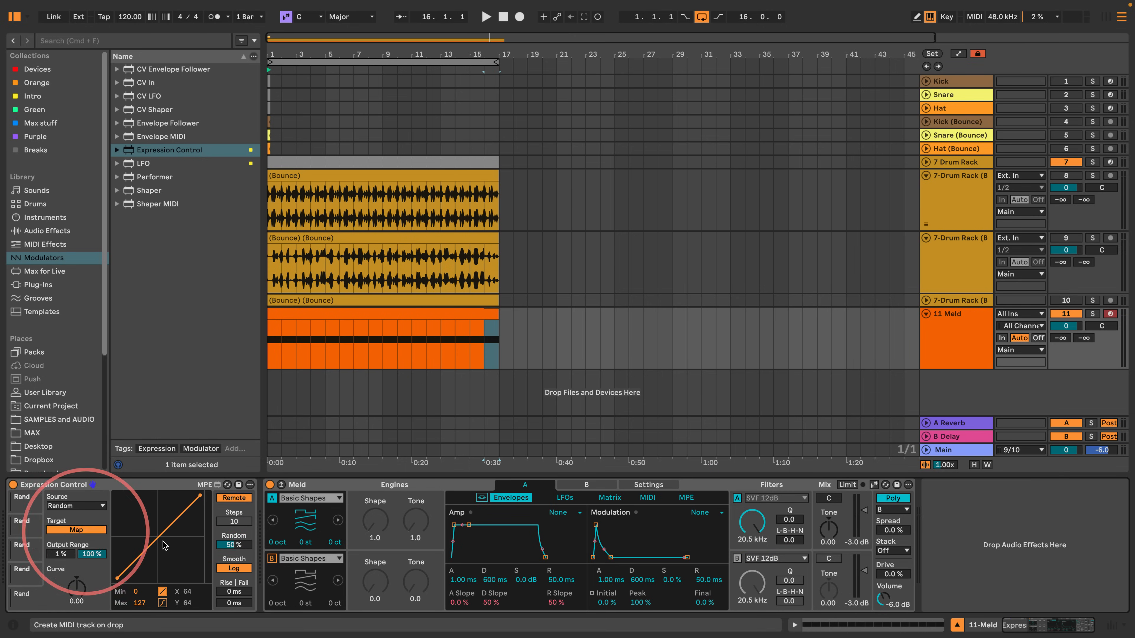
click(751, 524)
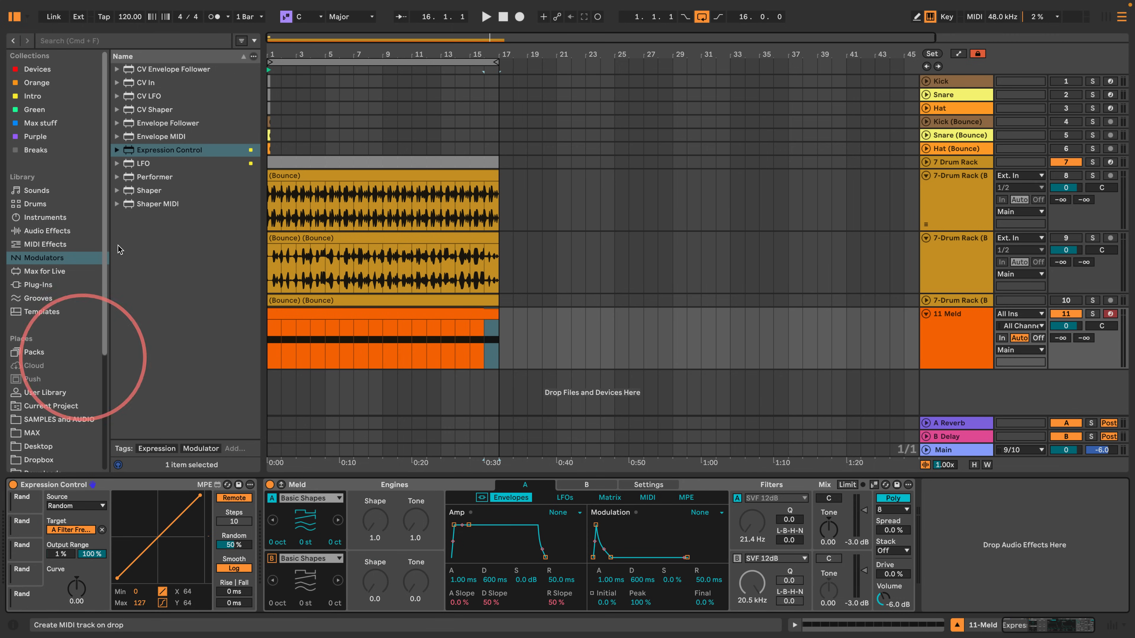
- Insert a second Expression Control before Meld and map its first slot, Random source in Remote mode, to filter A's Q
drag(130, 148, 259, 520)
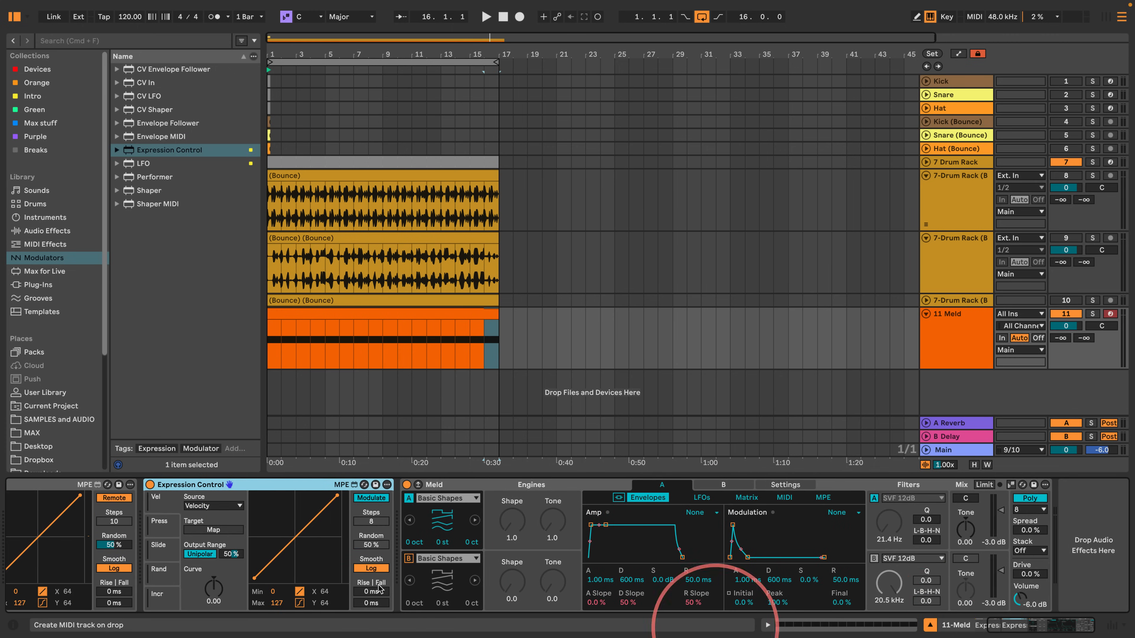
click(210, 505)
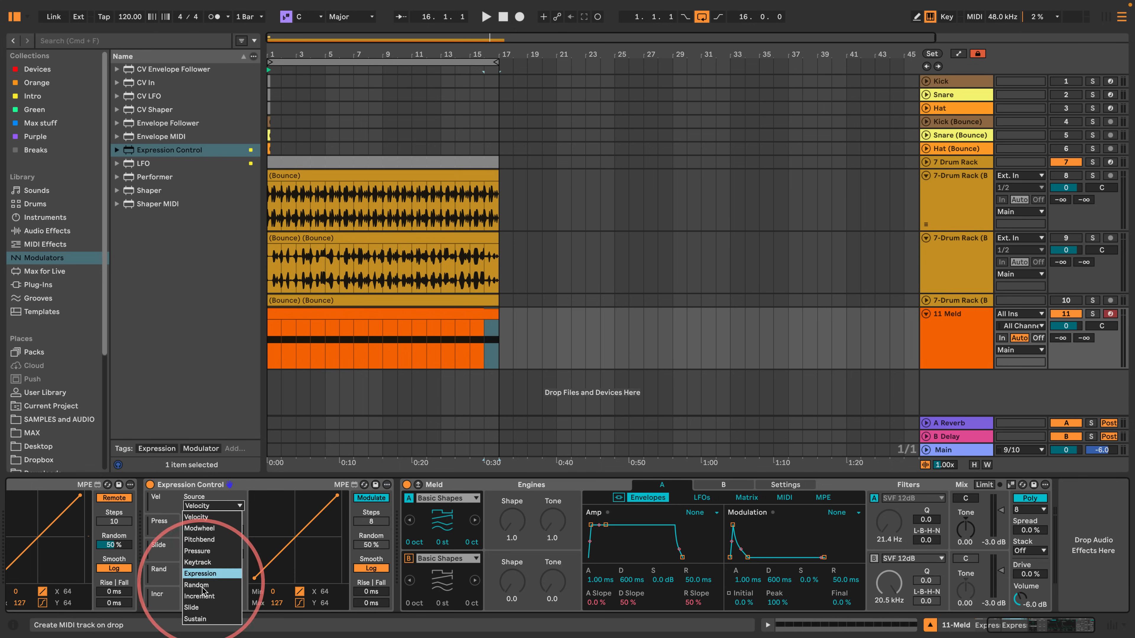
click(197, 584)
click(236, 530)
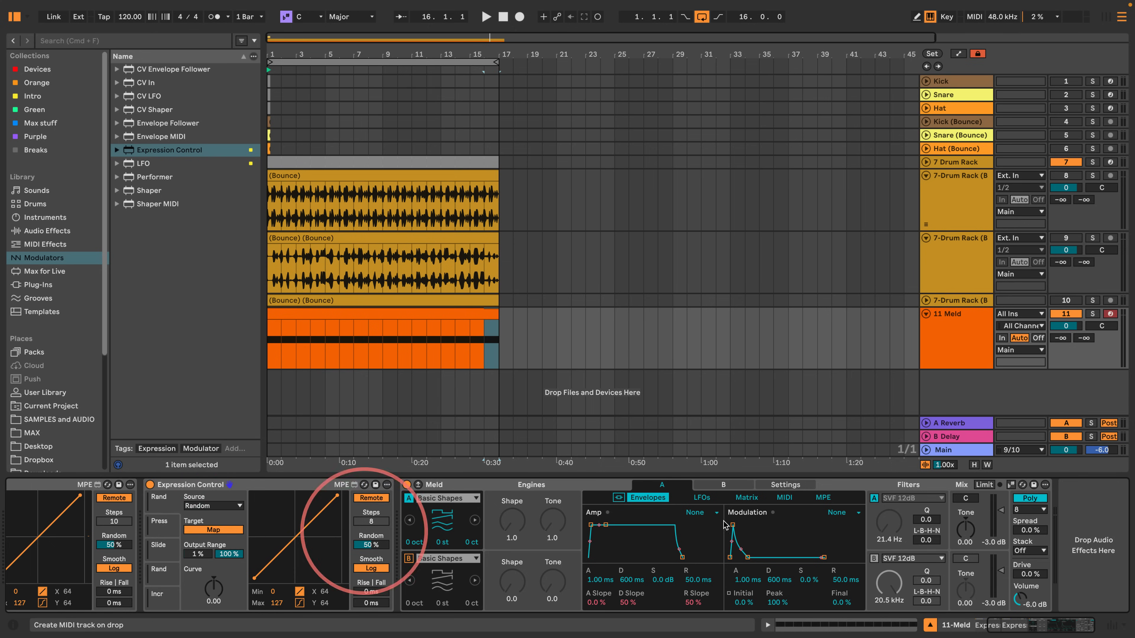
click(926, 520)
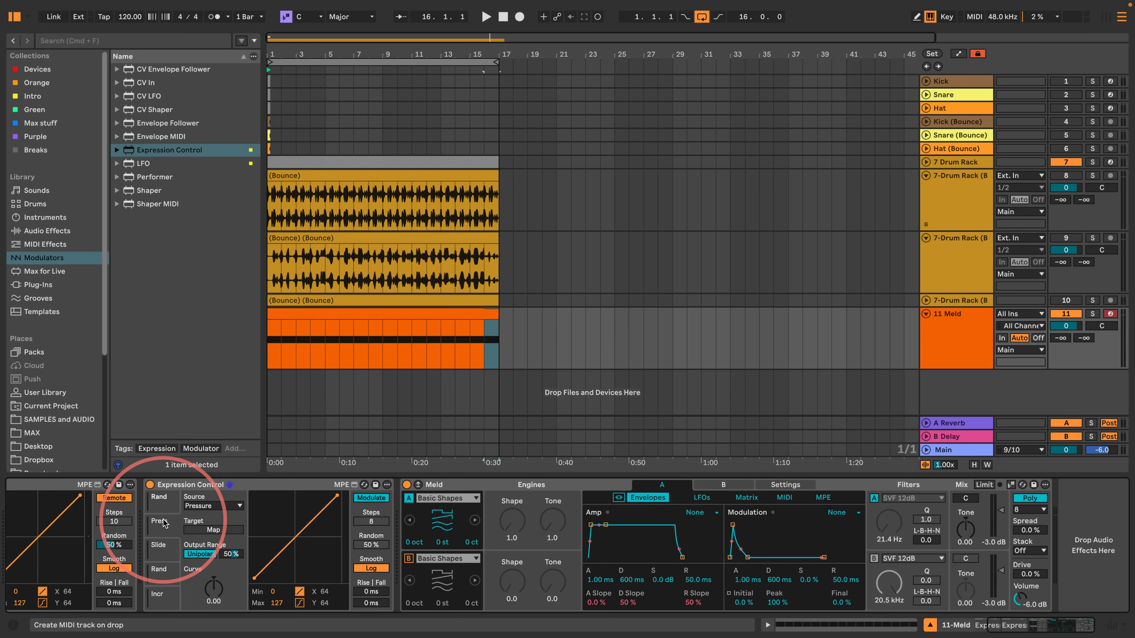
- Set the second Expression Control's second slot to Random in Remote mode and map it to filter A's L-B-H-N control
click(371, 498)
click(213, 506)
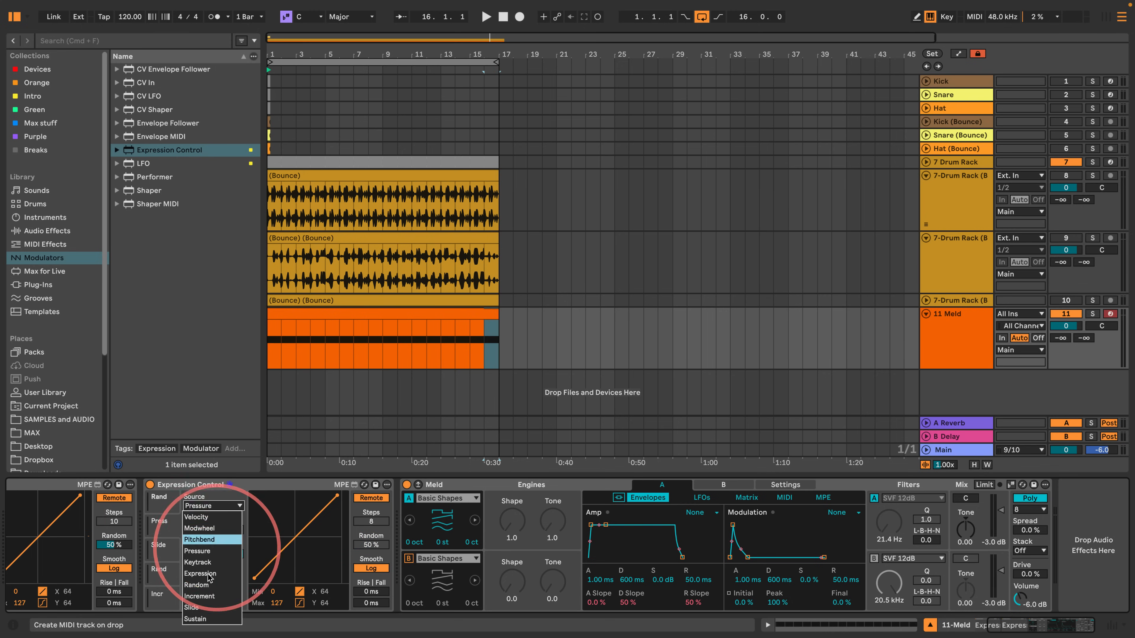
click(196, 584)
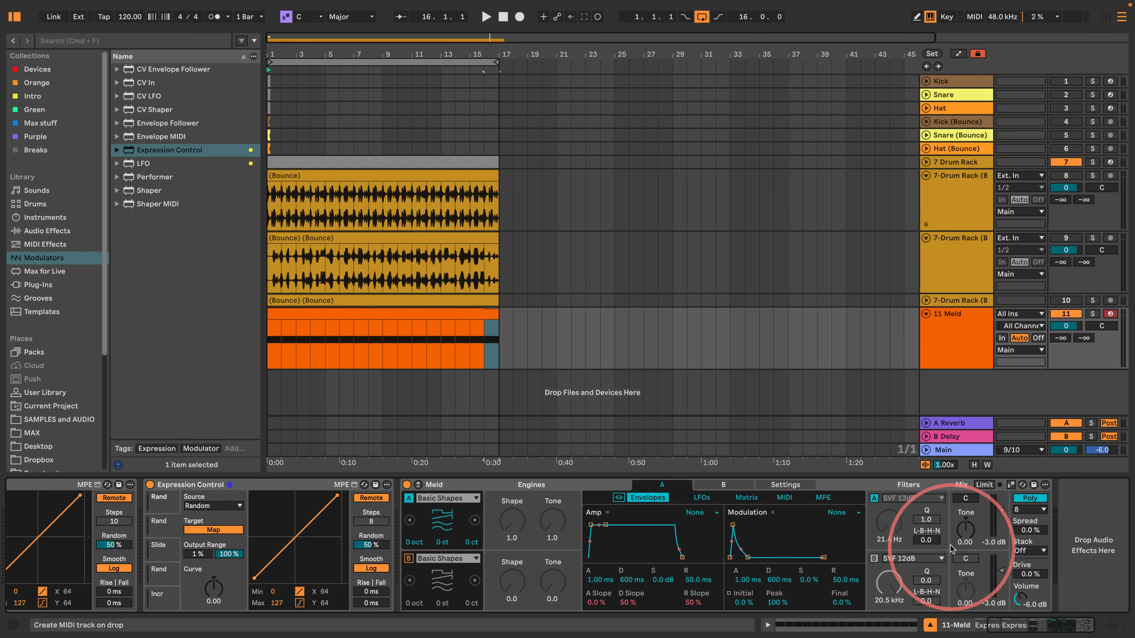
click(926, 540)
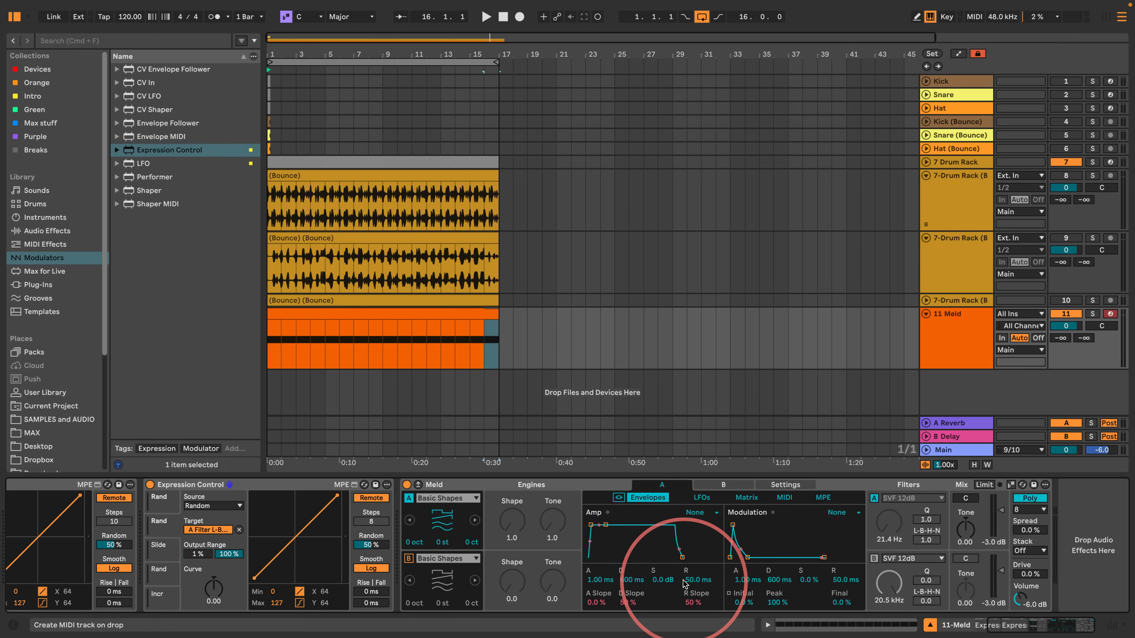
- Lower engine A's amp sustain to -inf dB and map the second Expression Control's third slot, Random in Remote mode, to the amp decay
click(156, 549)
click(225, 506)
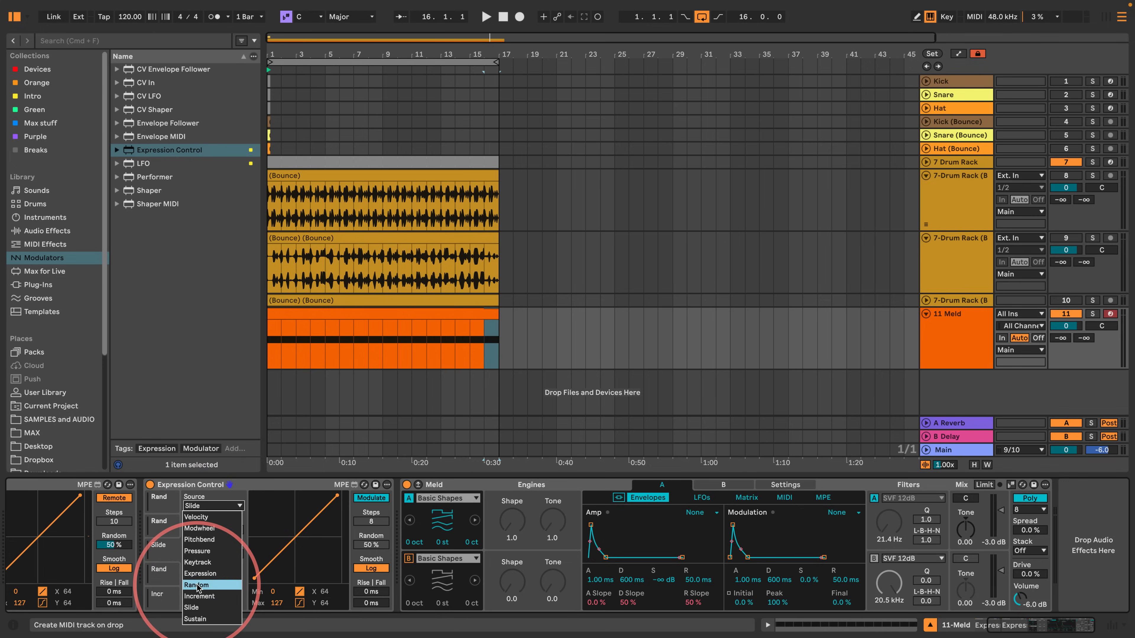
click(231, 536)
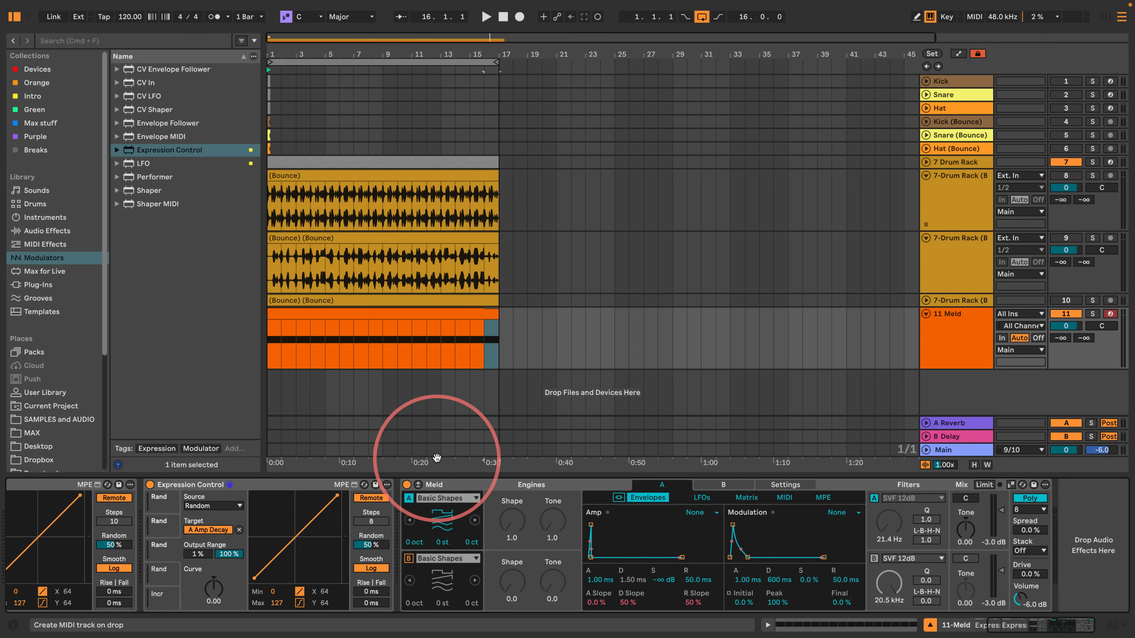
- Collapse both Expression Control devices and briefly view the Meld clip's notes
drag(1002, 629, 934, 626)
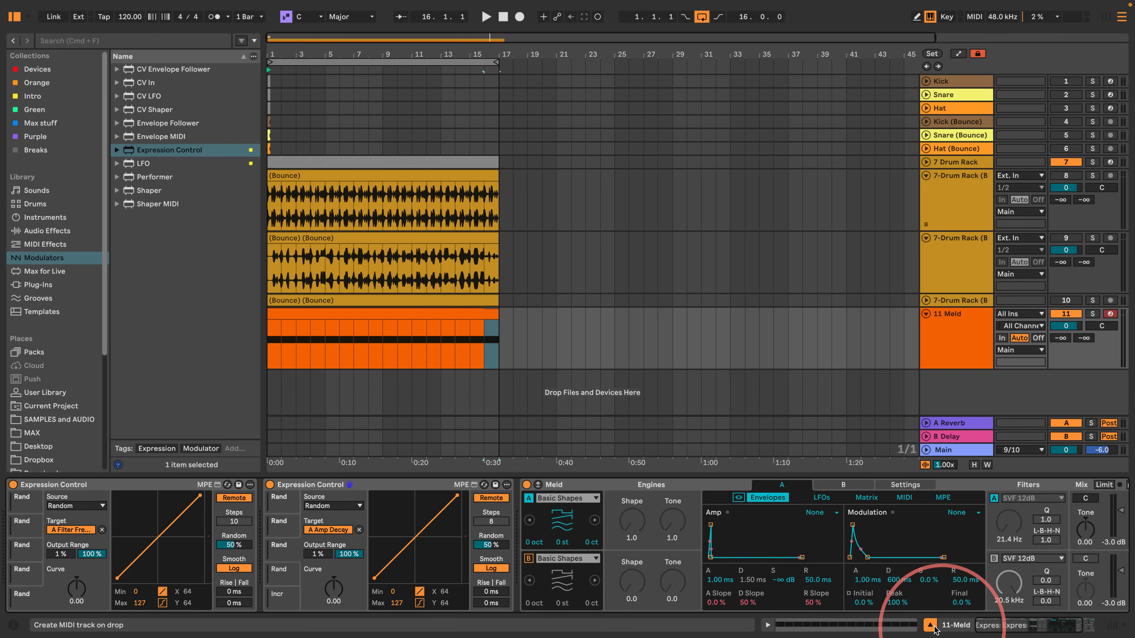
double_click(107, 485)
double_click(108, 485)
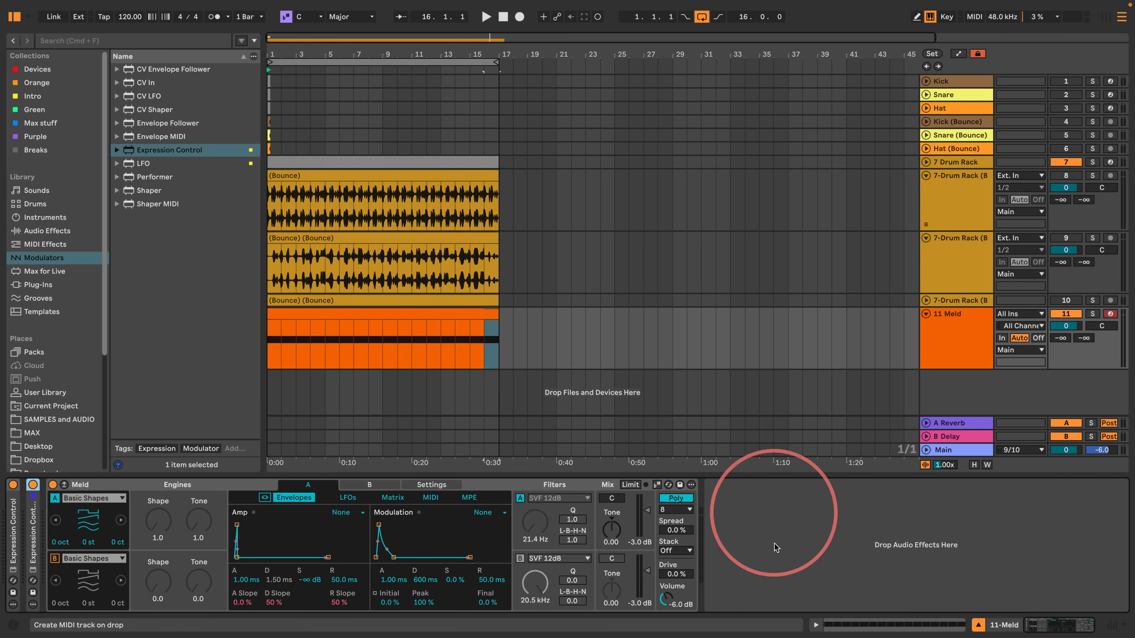
click(815, 625)
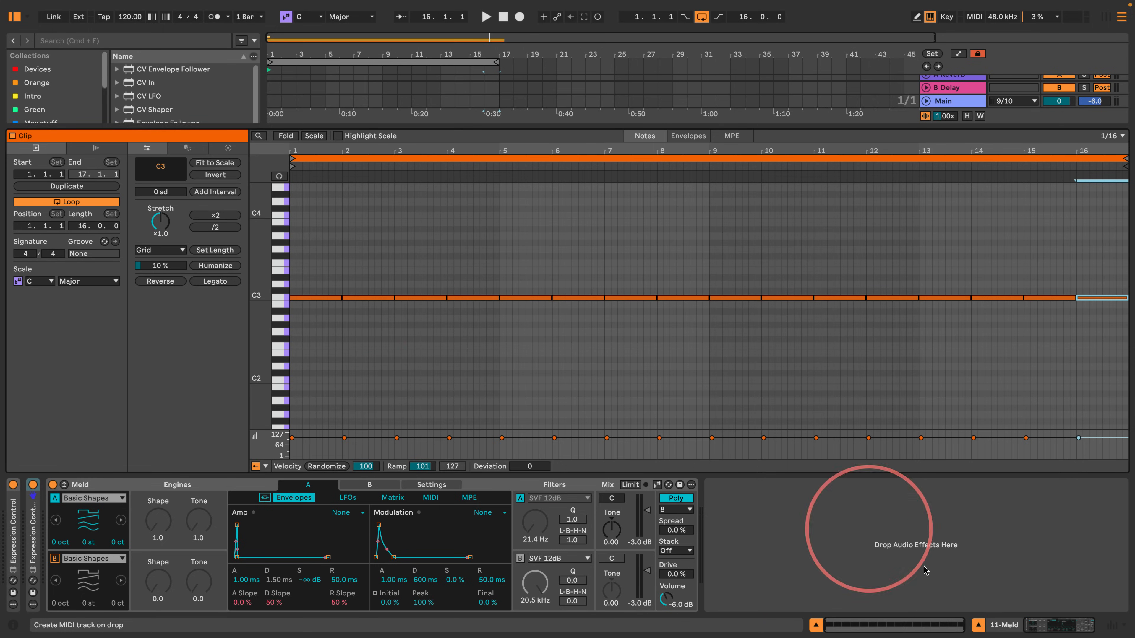
click(815, 625)
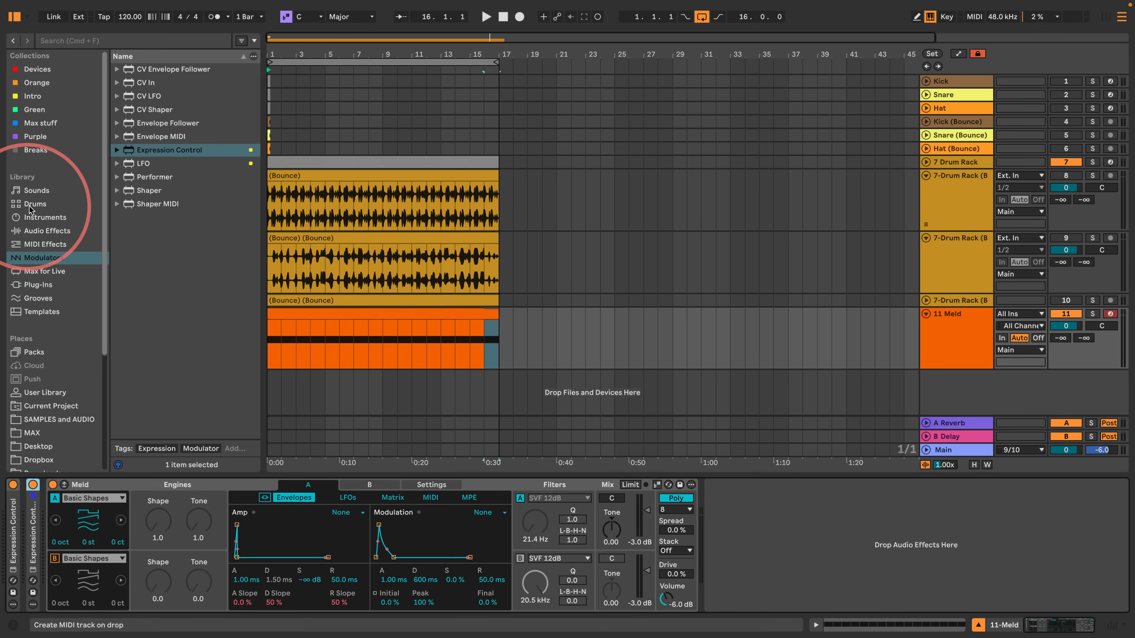
- Insert a Chord device at the start of the chain, make it follow the scale, and change the set's scale to Harmonic Minor
click(47, 230)
click(45, 245)
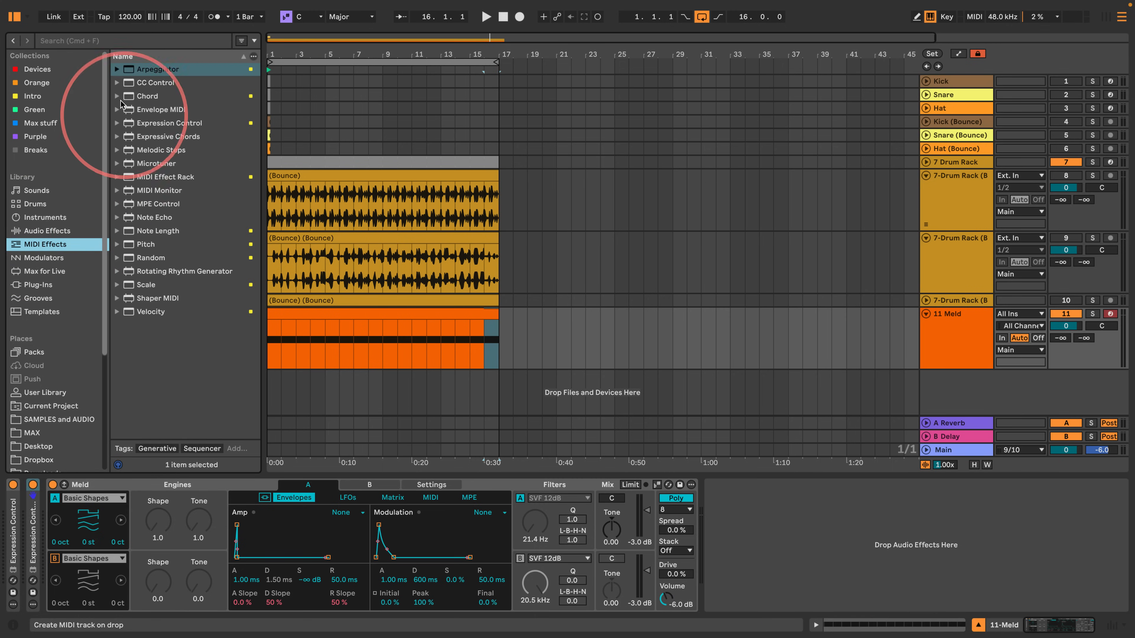
drag(129, 96, 6, 506)
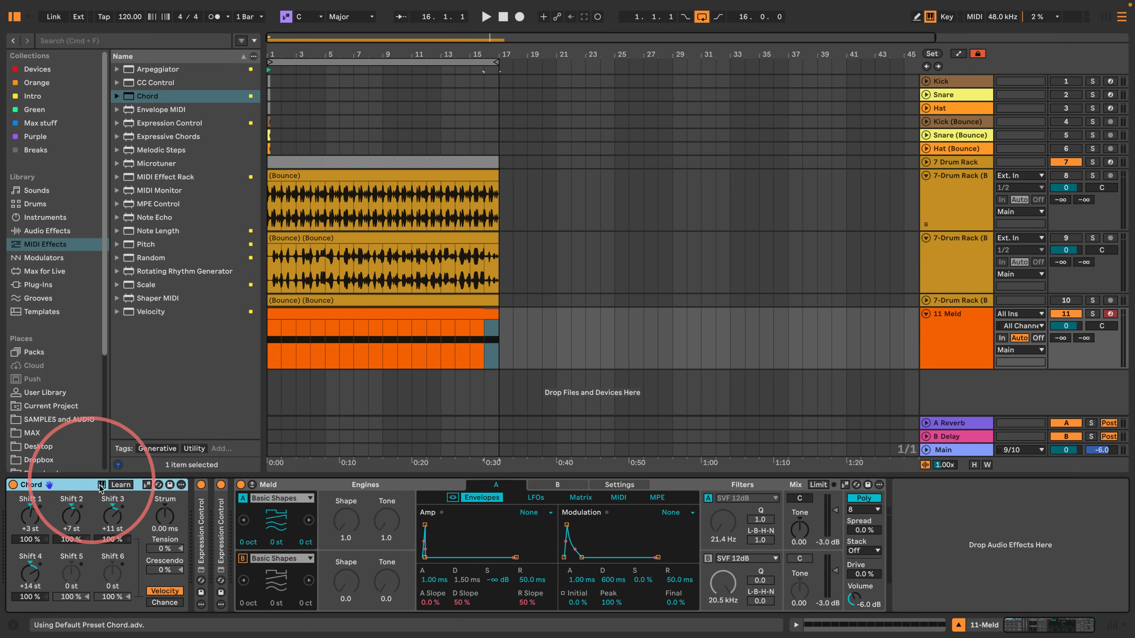
click(147, 485)
click(357, 18)
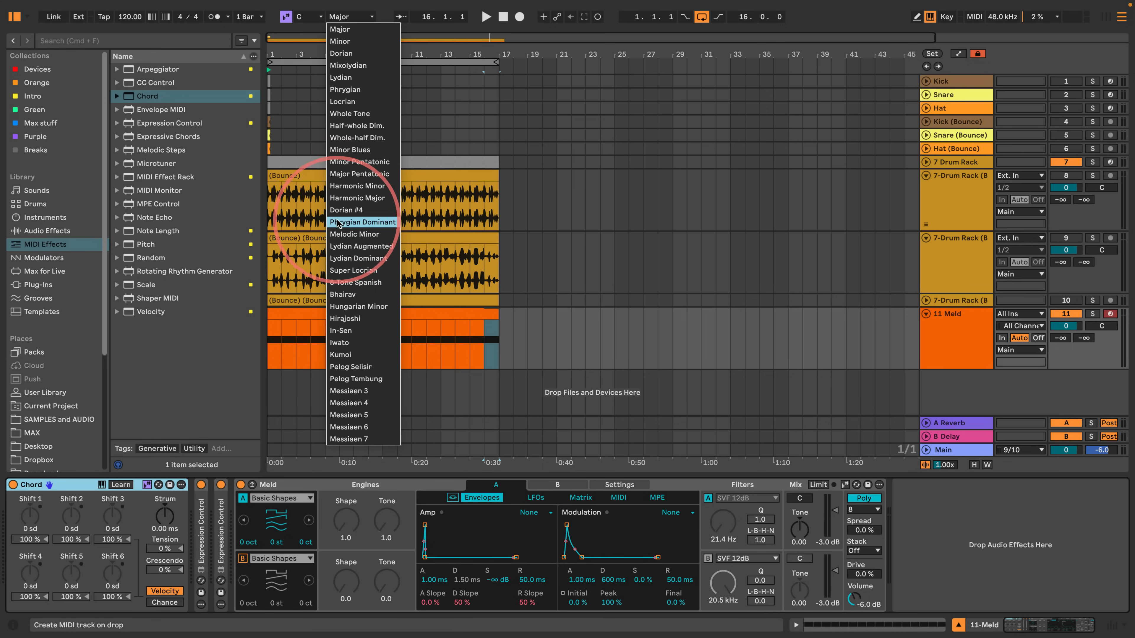
click(352, 186)
- Set Chord's Shift 1 to +2 sd, Shift 2 to +4 sd and Shift 3 to +5 sd
click(47, 430)
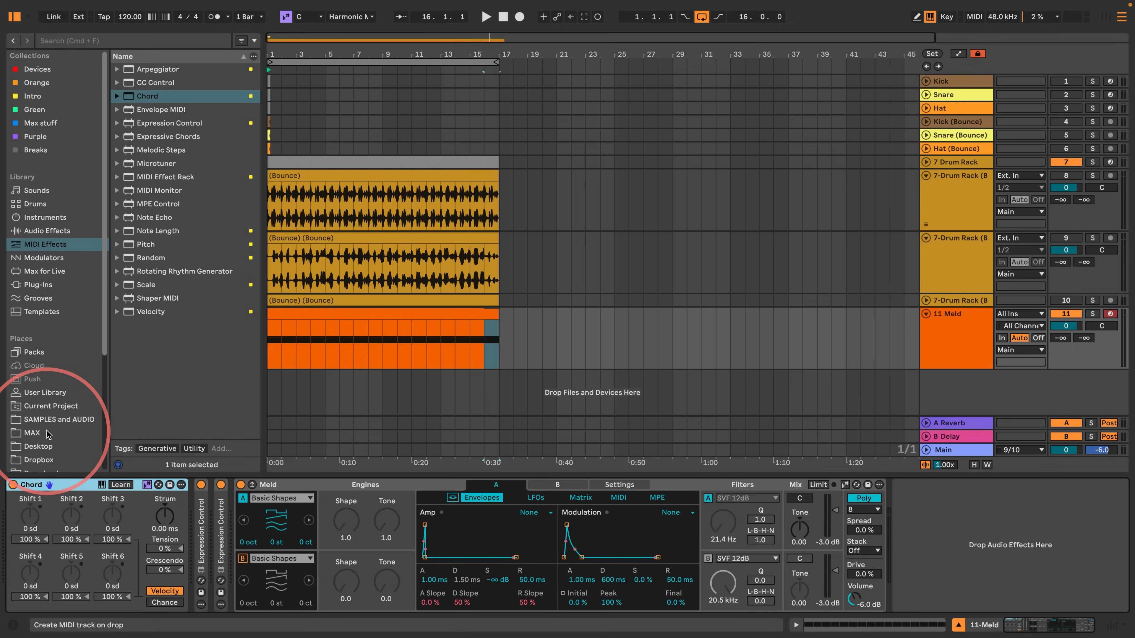
scroll(50, 539, up, 1)
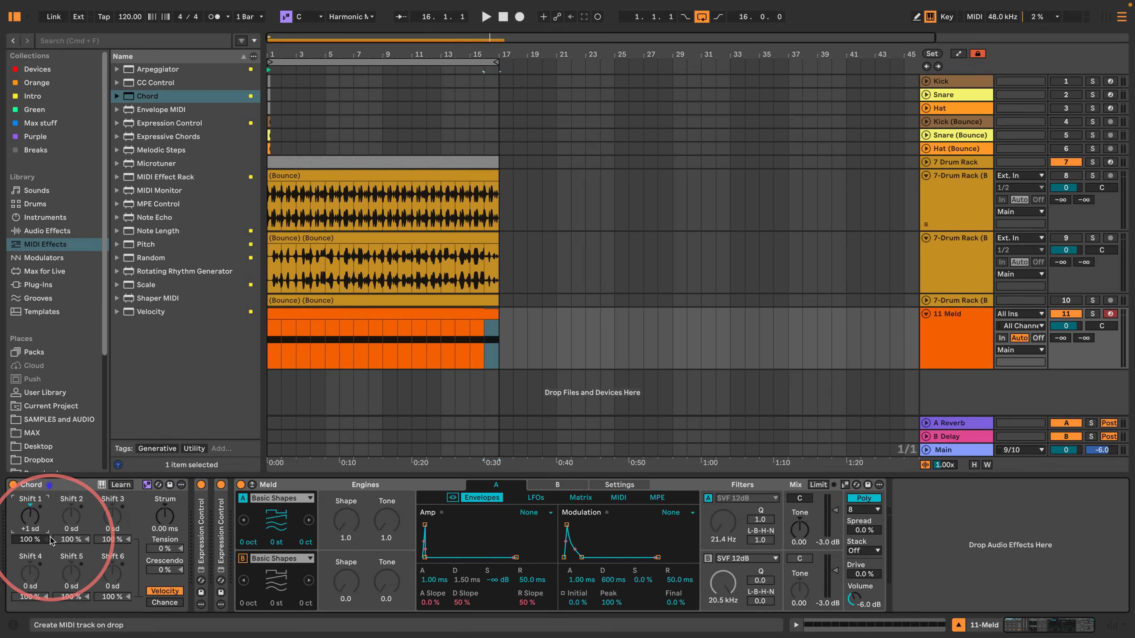
drag(35, 528, 68, 519)
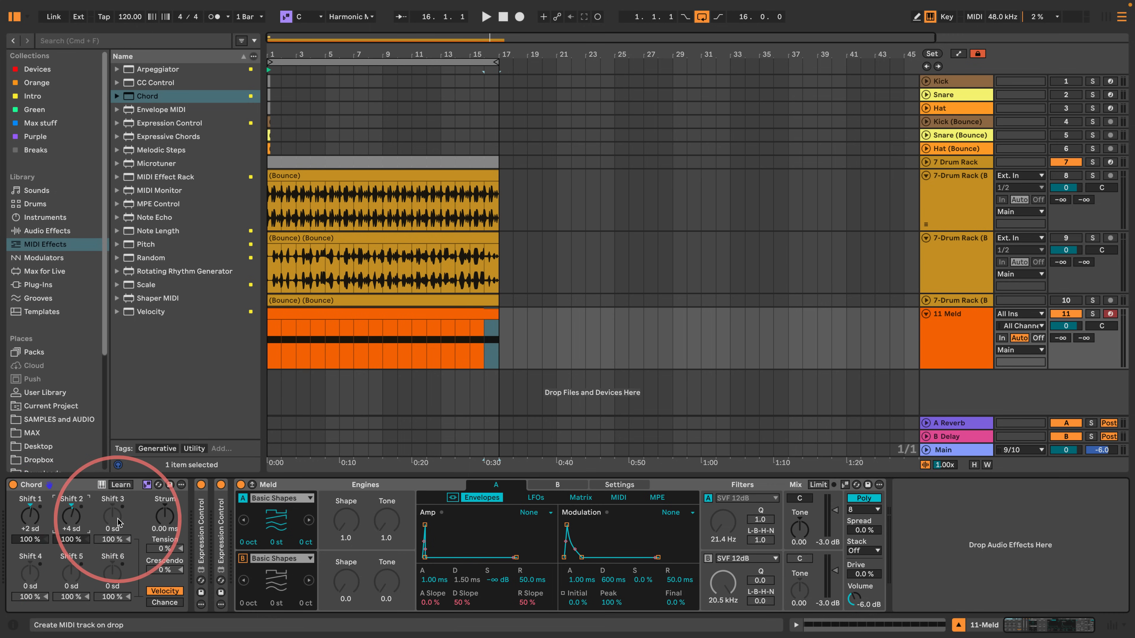
drag(119, 522, 118, 513)
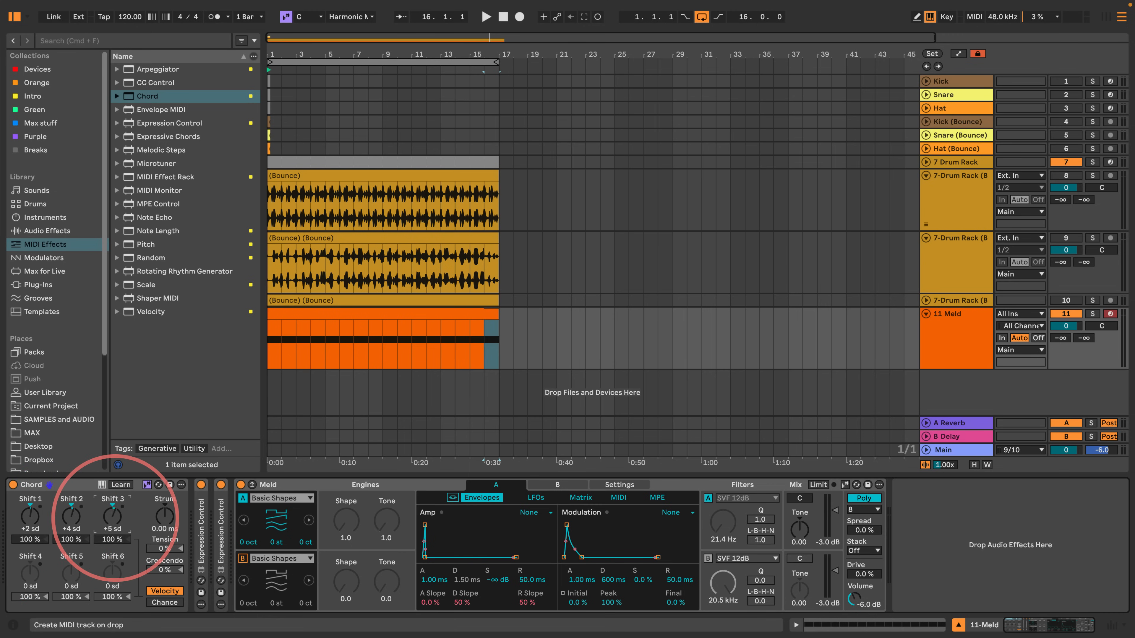
- Insert scale-aware Random devices before and after Chord with 100 % Chance and 12 Choices, and an Arpeggiator after the second Random
drag(127, 258, 279, 505)
click(52, 484)
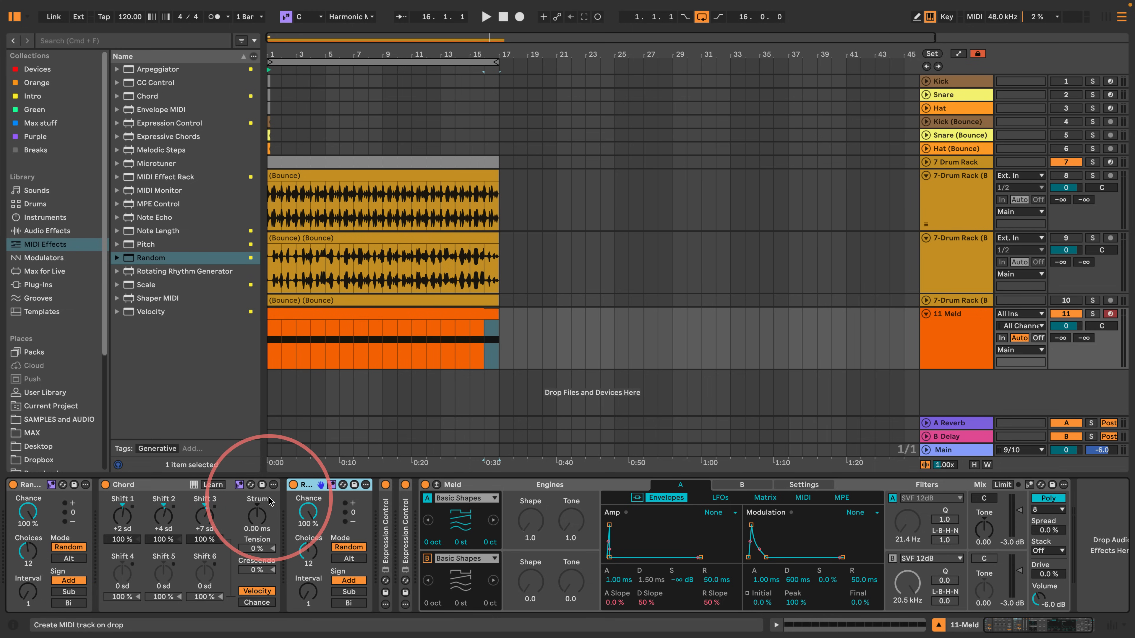
drag(118, 69, 376, 527)
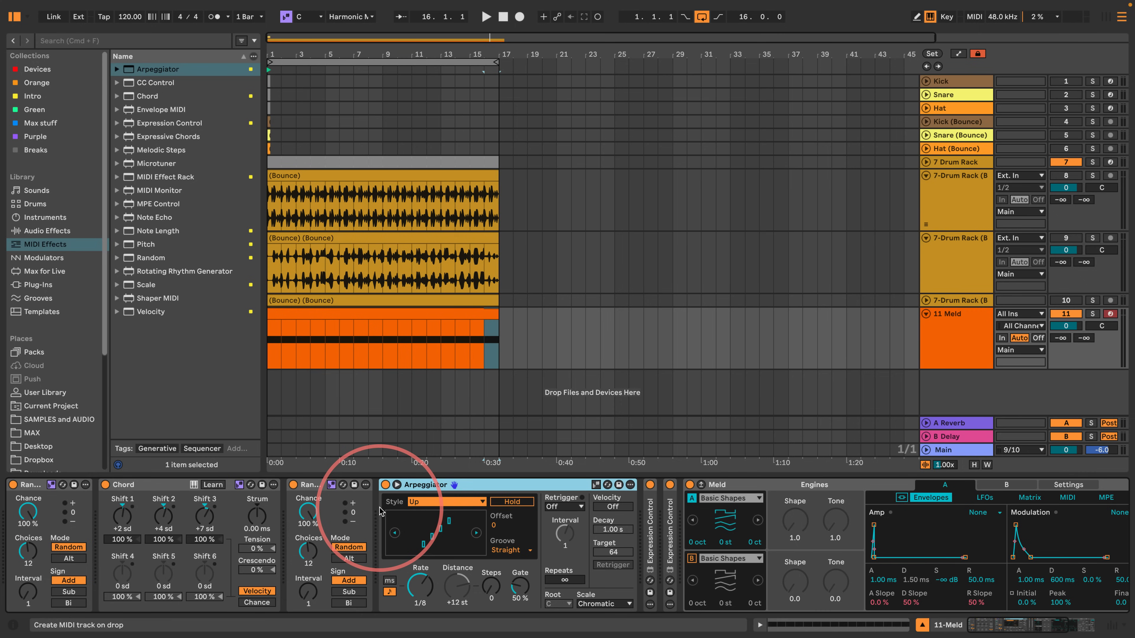
- Expand the second Expression Control and map its fourth slot, Random source in Remote mode, to the Arpeggiator's Style
double_click(669, 541)
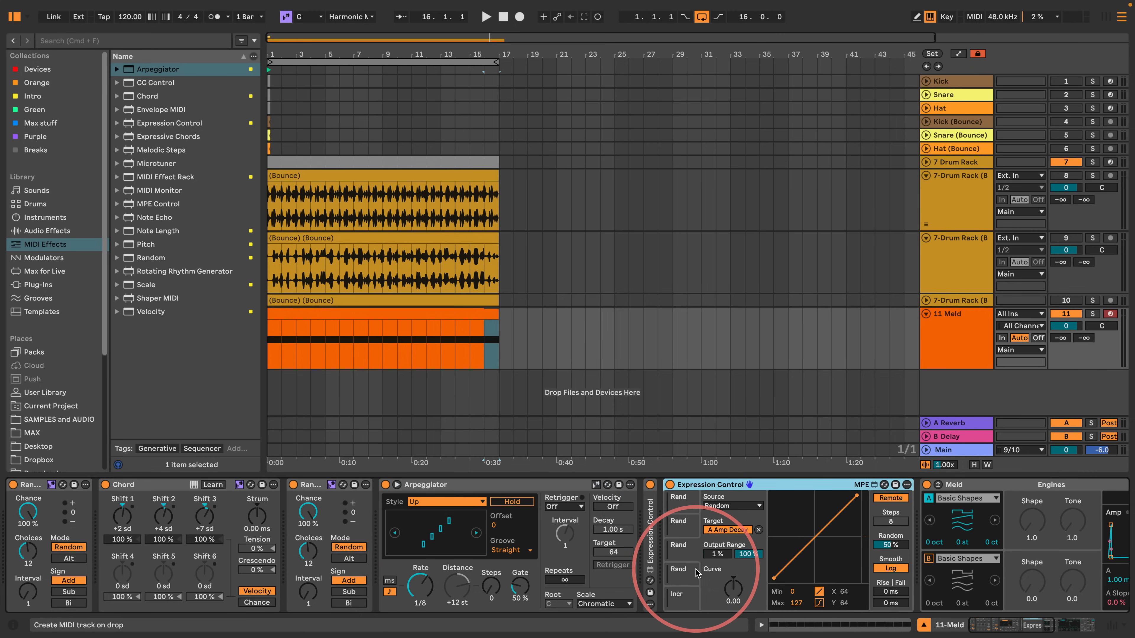
click(687, 573)
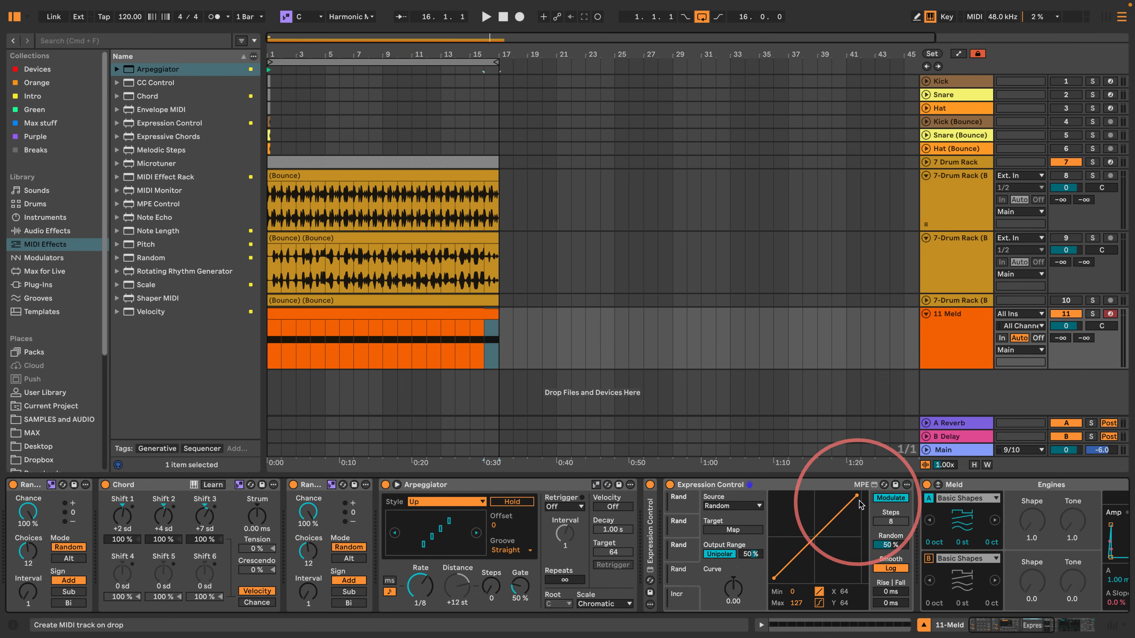
click(890, 498)
click(732, 530)
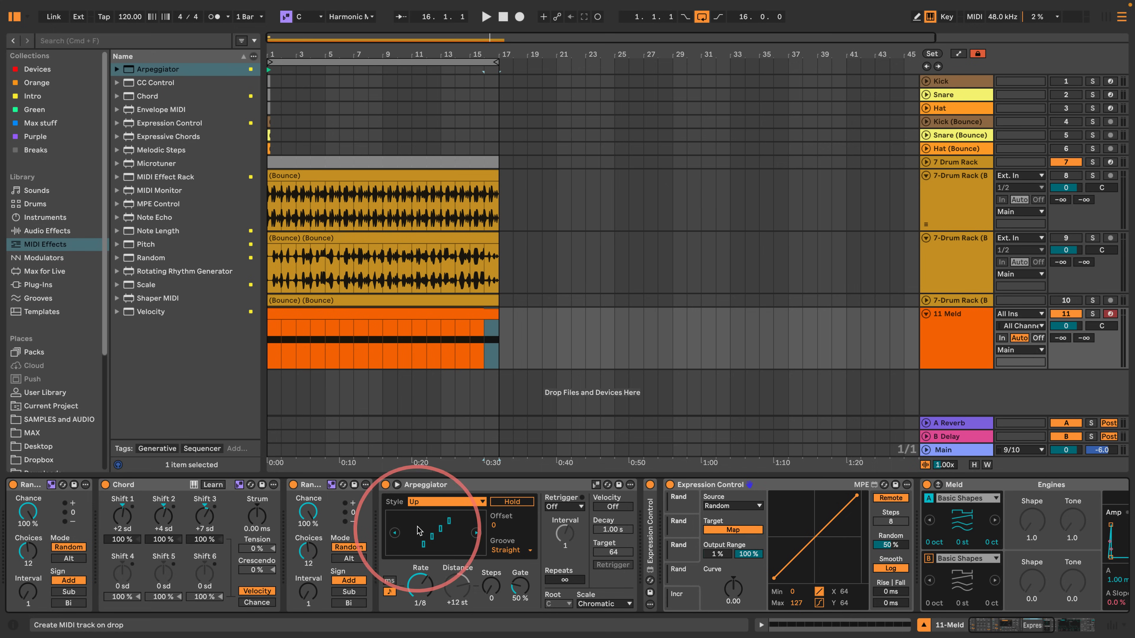
click(444, 502)
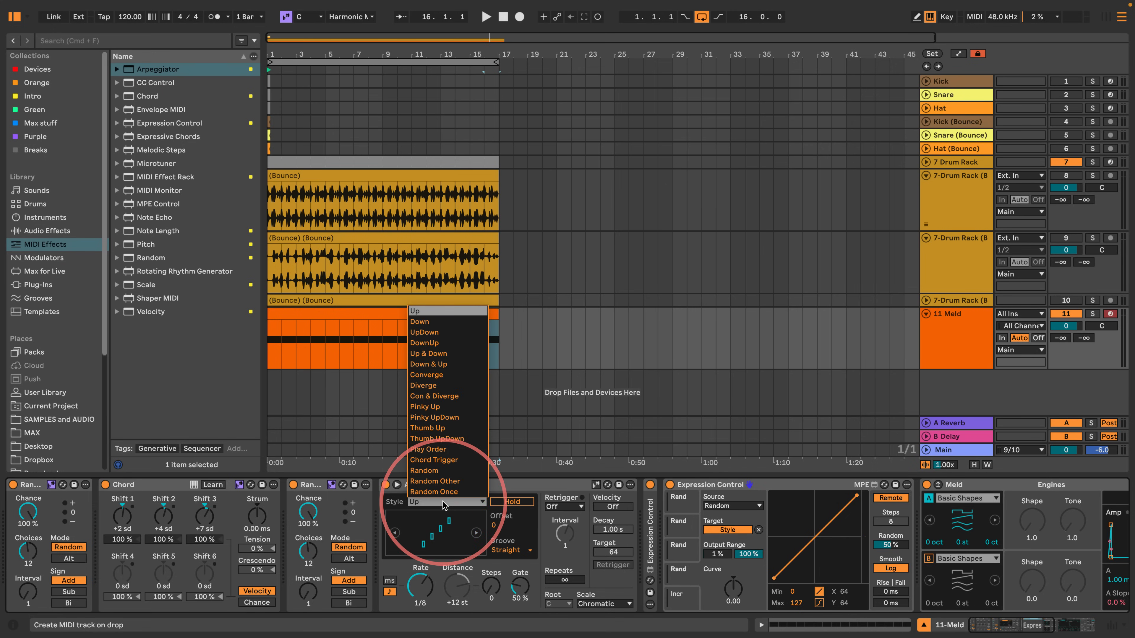
- Close the Arpeggiator's style list and bounce the 16-bar Meld MIDI clip to a new audio track
click(444, 502)
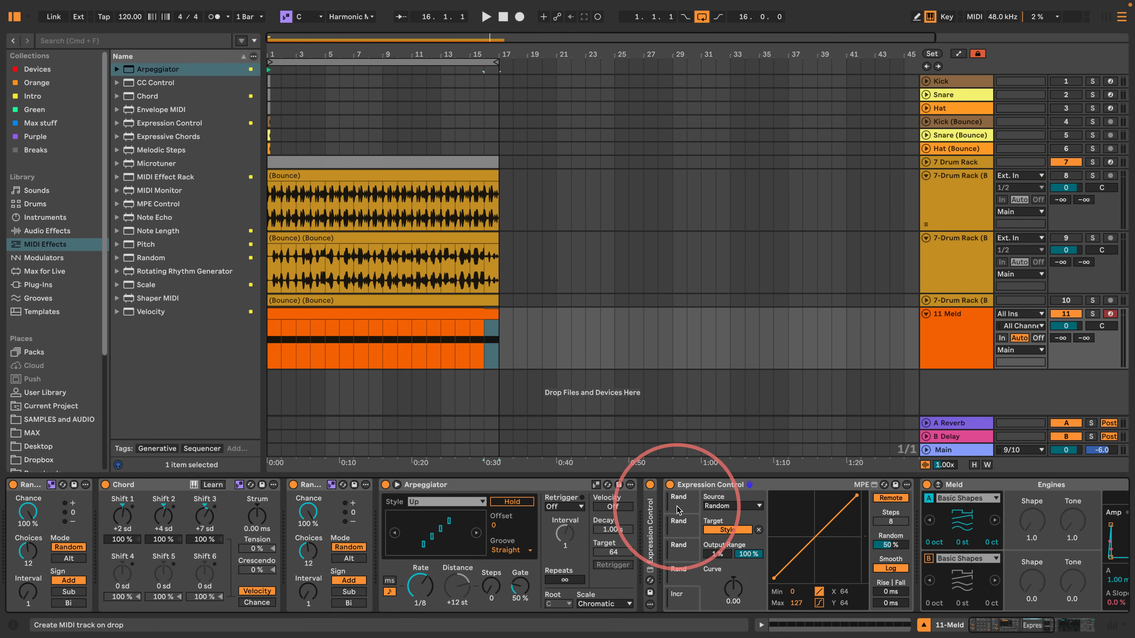
click(390, 315)
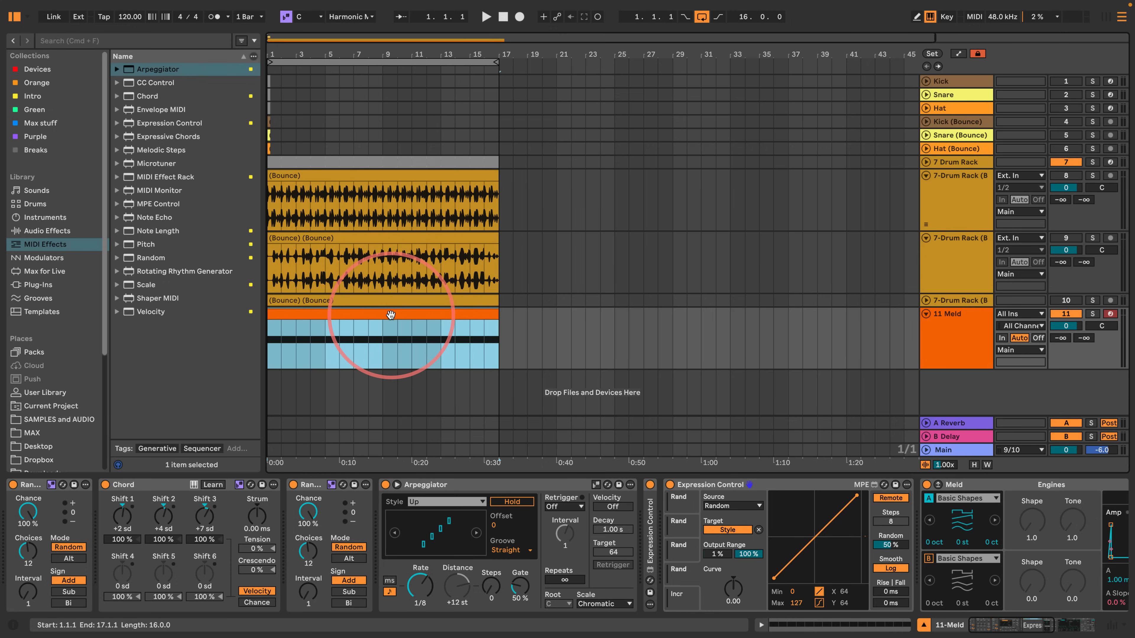
right_click(391, 316)
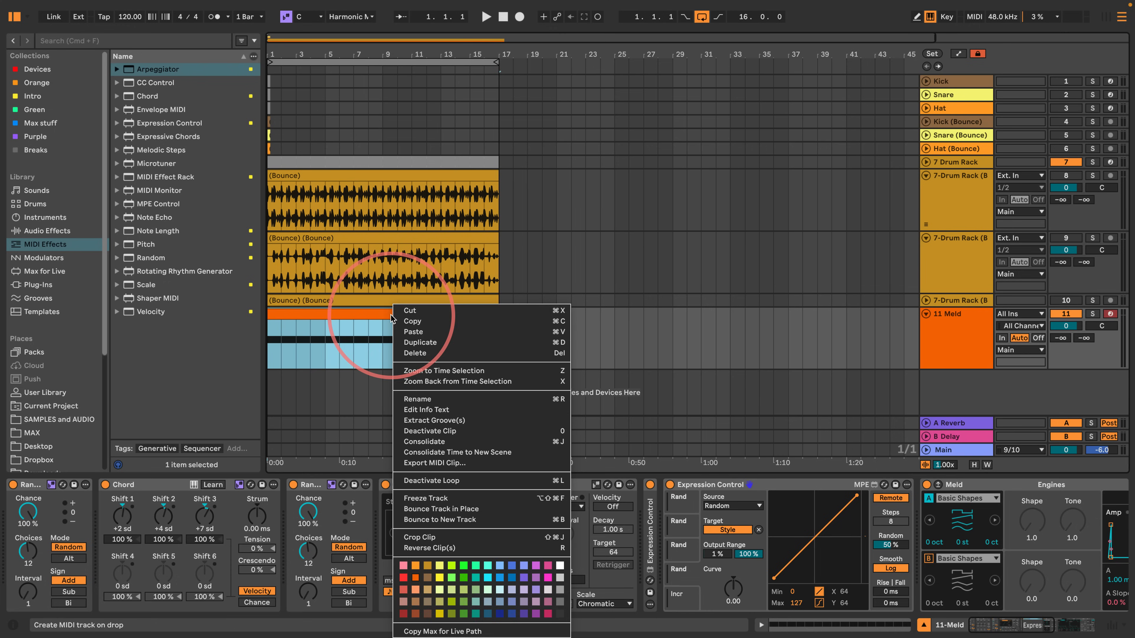
click(438, 519)
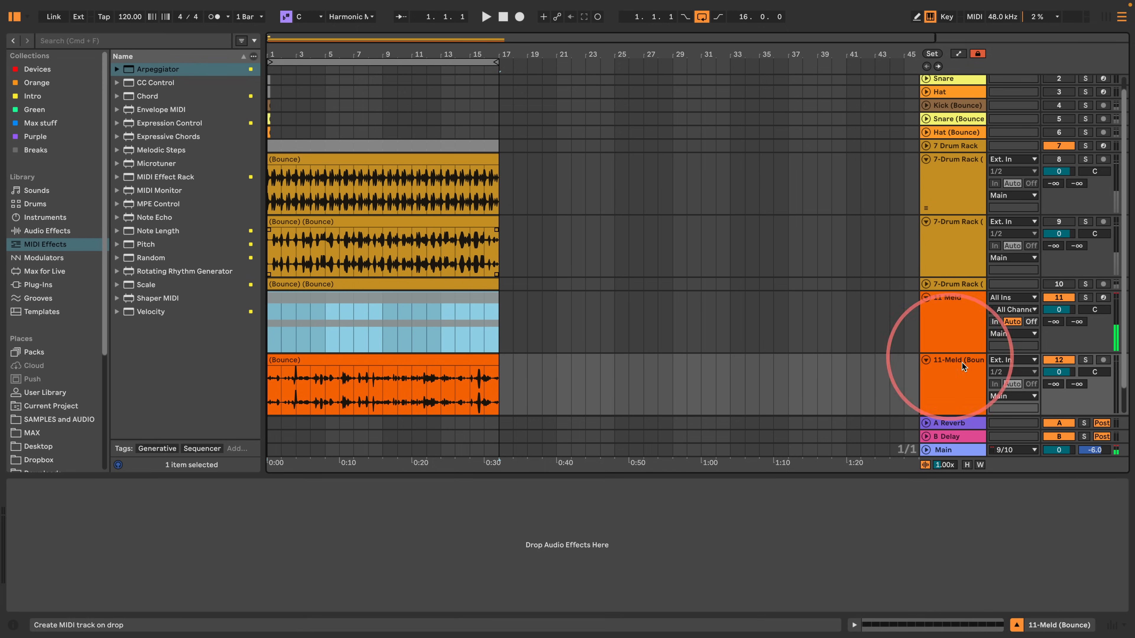
- Solo the bounced Meld track, play back its opening bars, and reselect the original Meld track
click(1085, 360)
key(space)
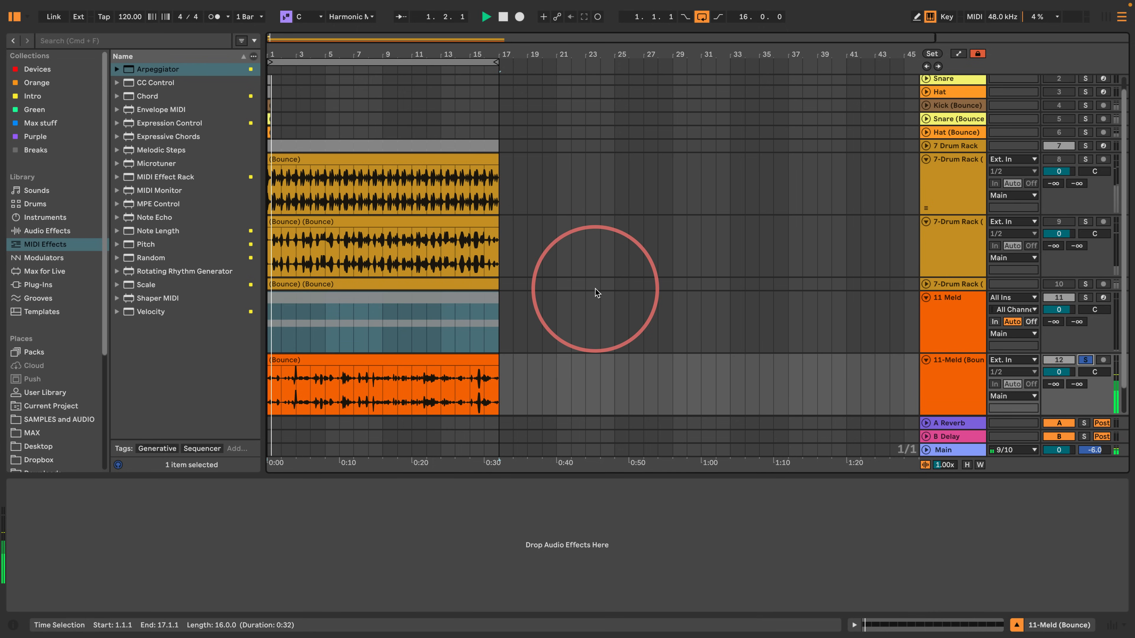
scroll(546, 306, down, 2)
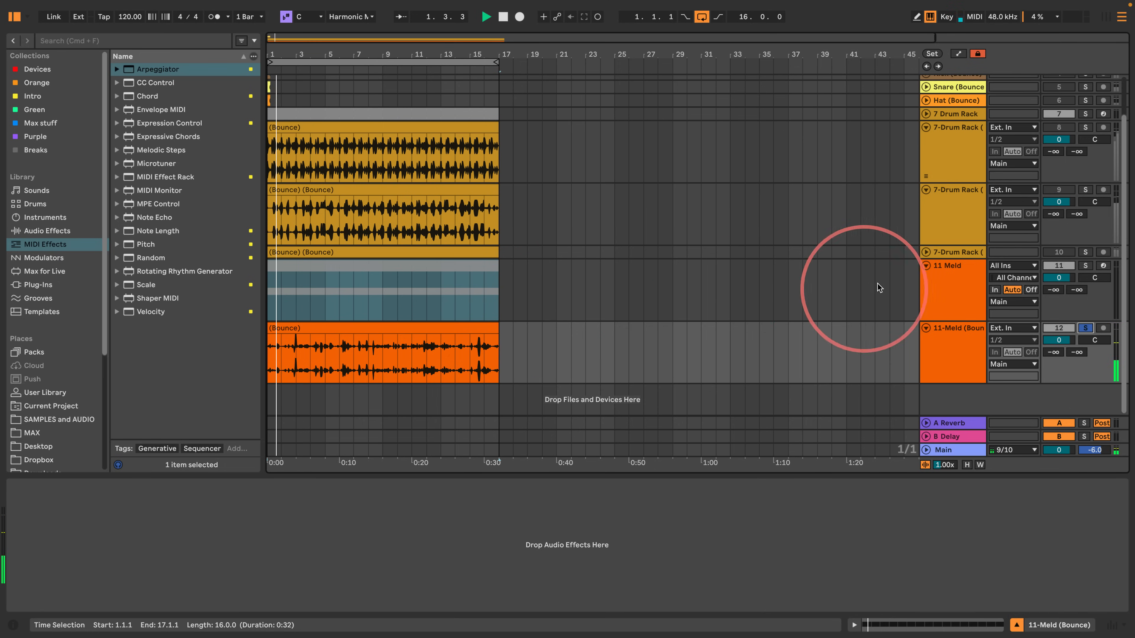
click(940, 279)
key(space)
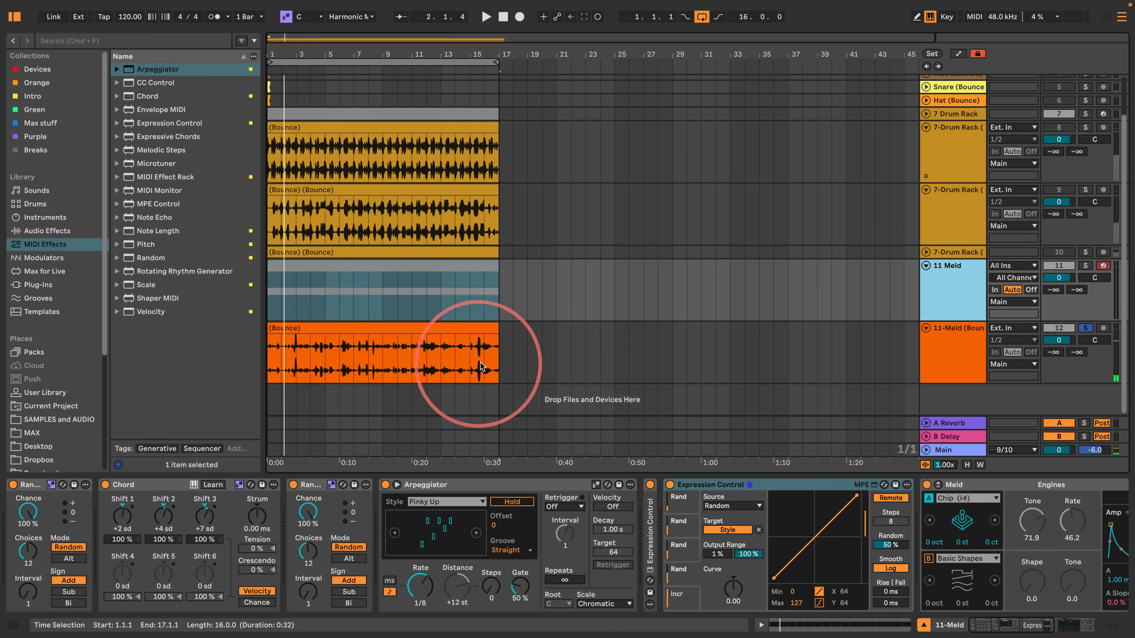
- Open the Meld MIDI clip for note editing and transpose all its C3 notes down two octaves to C1
click(437, 266)
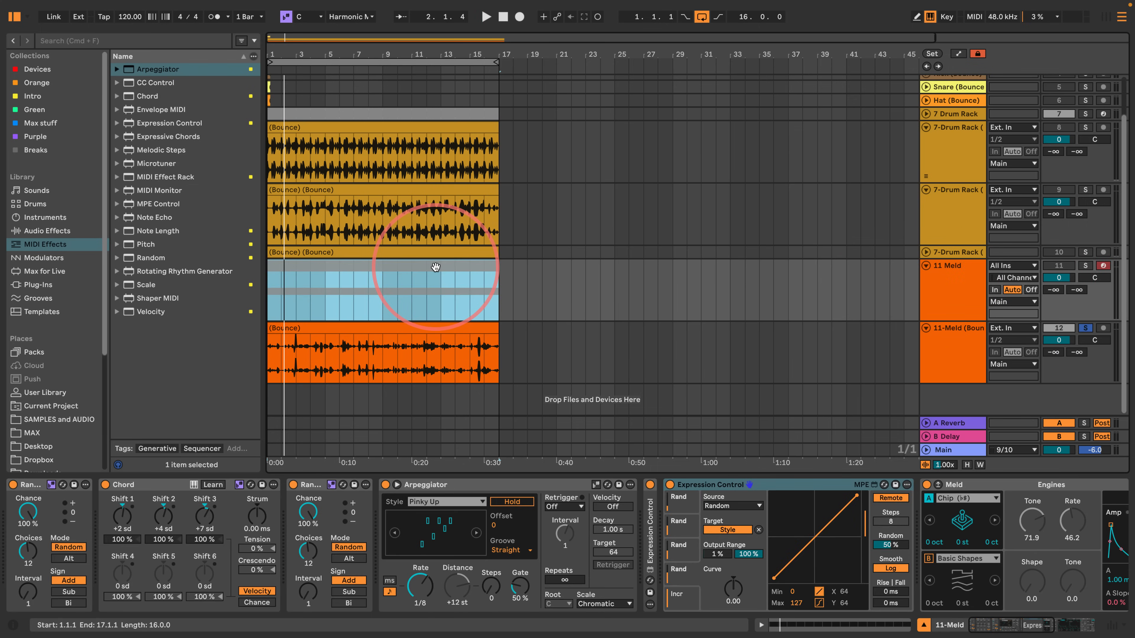
double_click(435, 267)
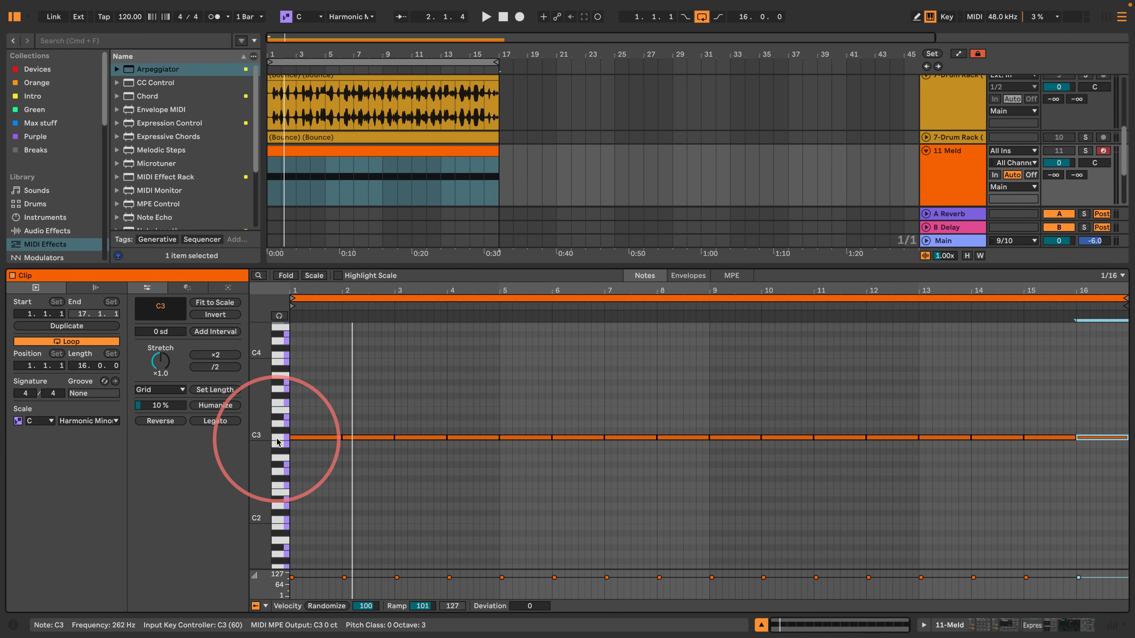
click(277, 440)
key(shift+Down)
key(shift+Down)
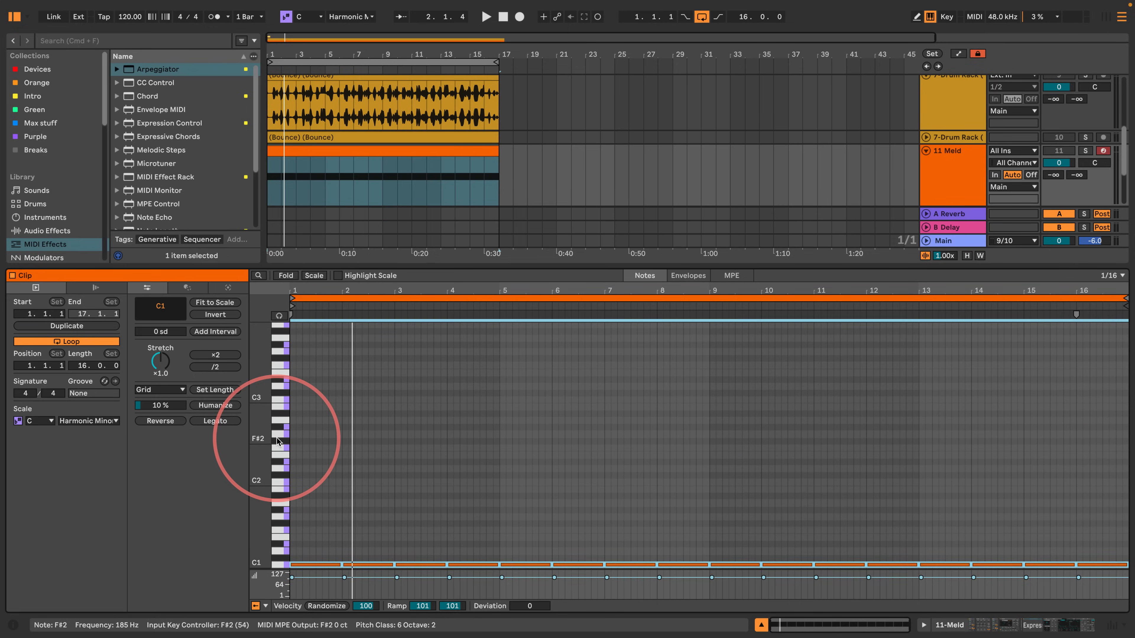
- Return to the Meld track's device chain and set the Arpeggiator's Rate to 1/16
click(947, 625)
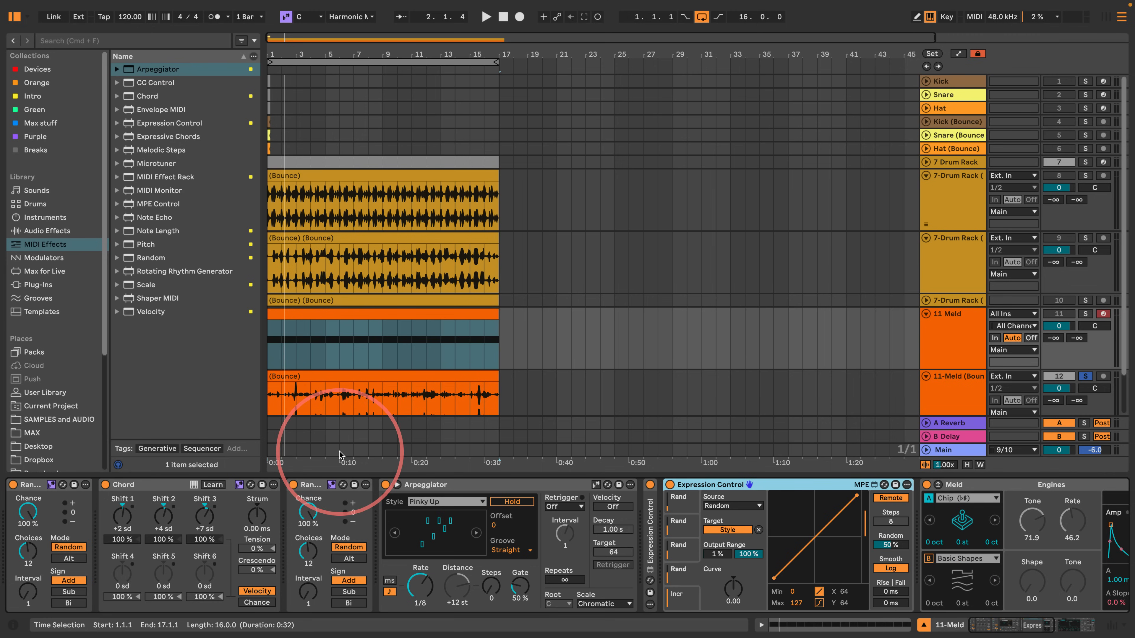
drag(421, 585, 420, 593)
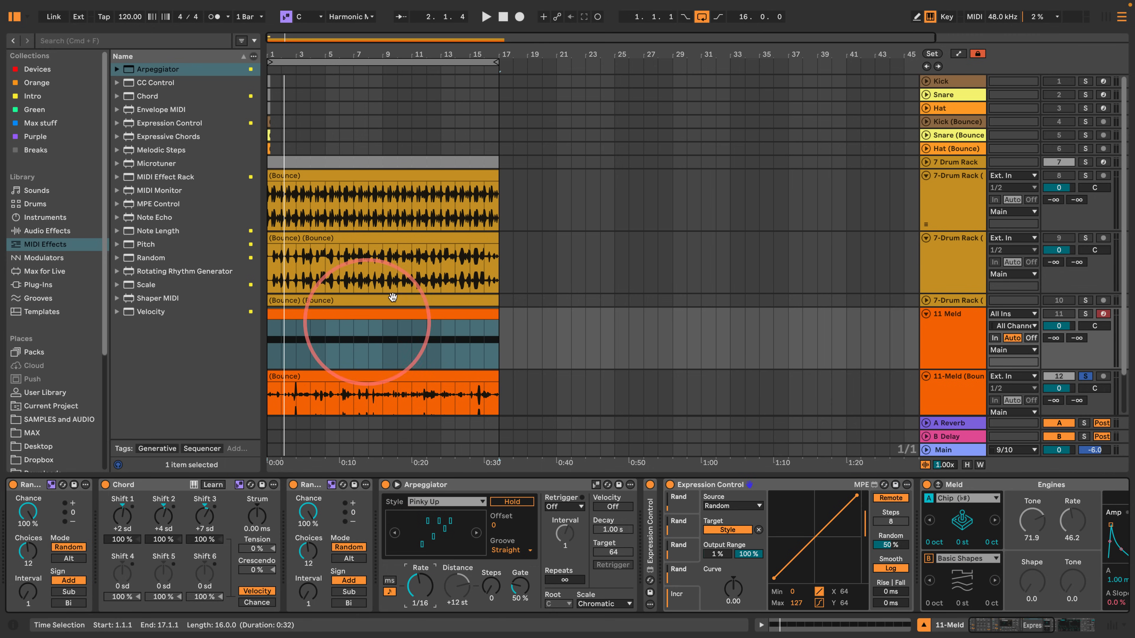
click(400, 286)
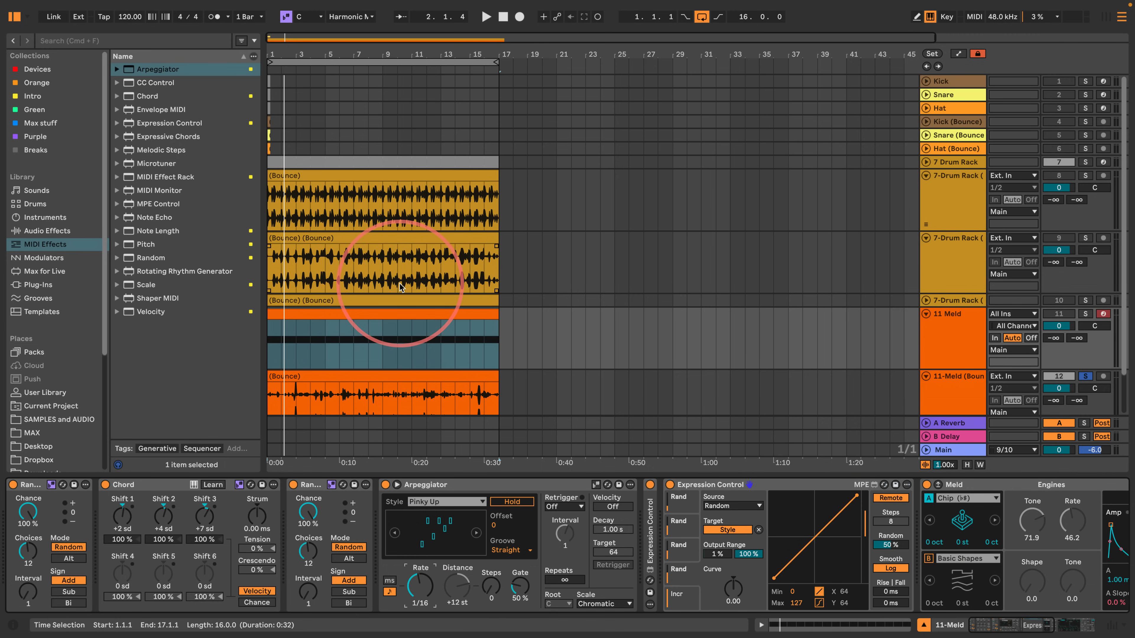
- Clear the solo and bounce the transposed Meld clip to another new audio track
click(1085, 314)
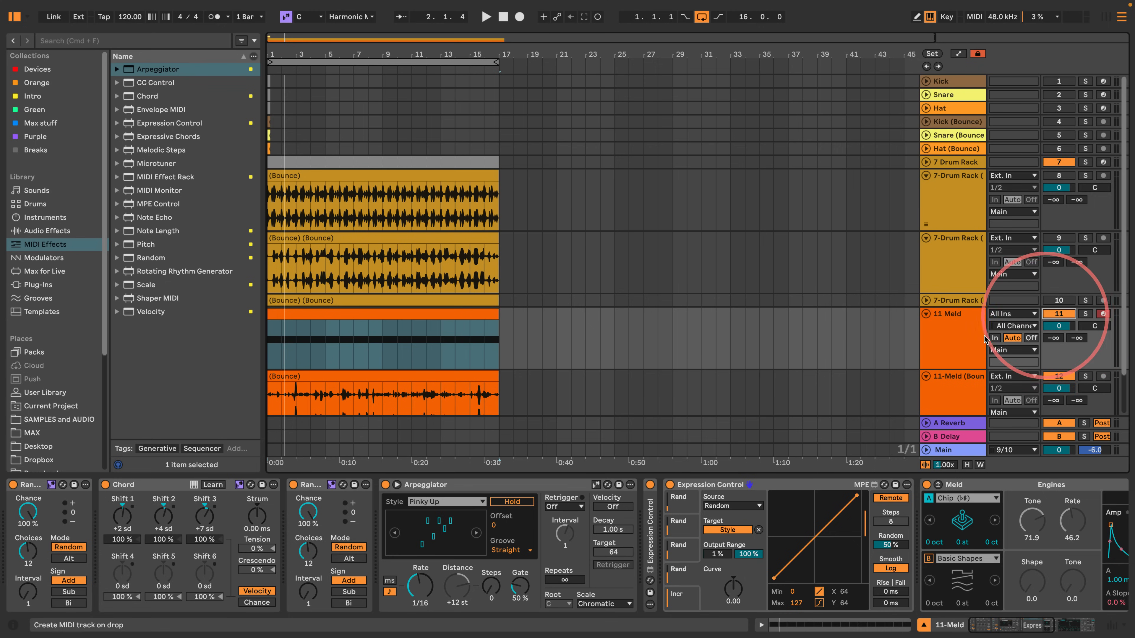
click(946, 335)
click(405, 309)
right_click(409, 315)
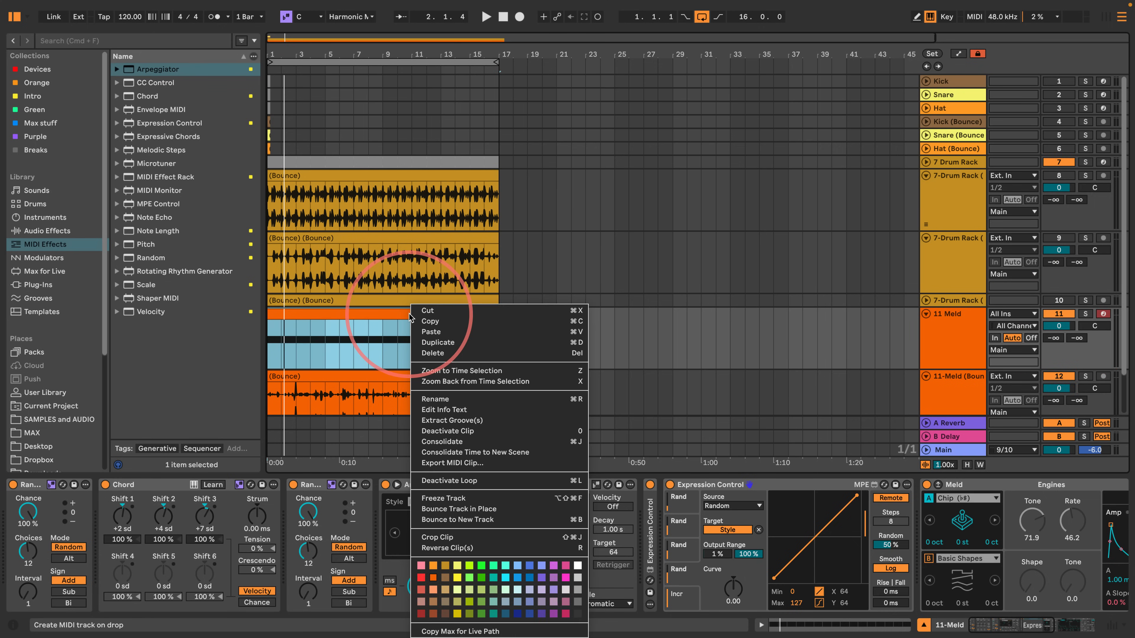
click(459, 508)
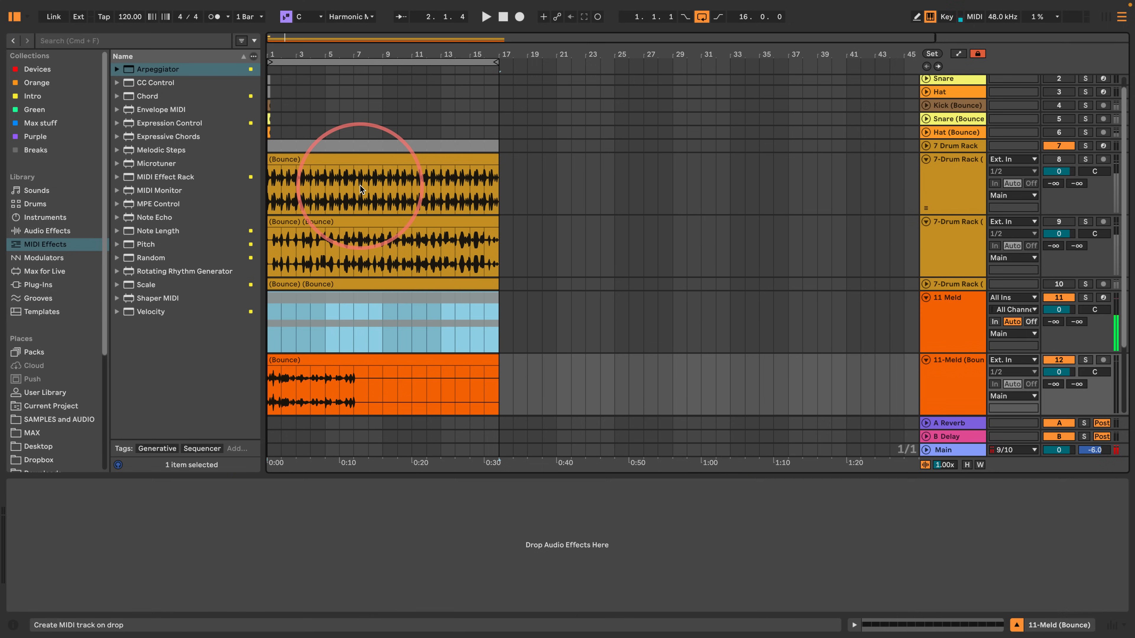
- Solo the newest Meld bounce, play it back, clear the solo, and reselect the original Meld track
scroll(360, 186, down, 4)
click(1085, 265)
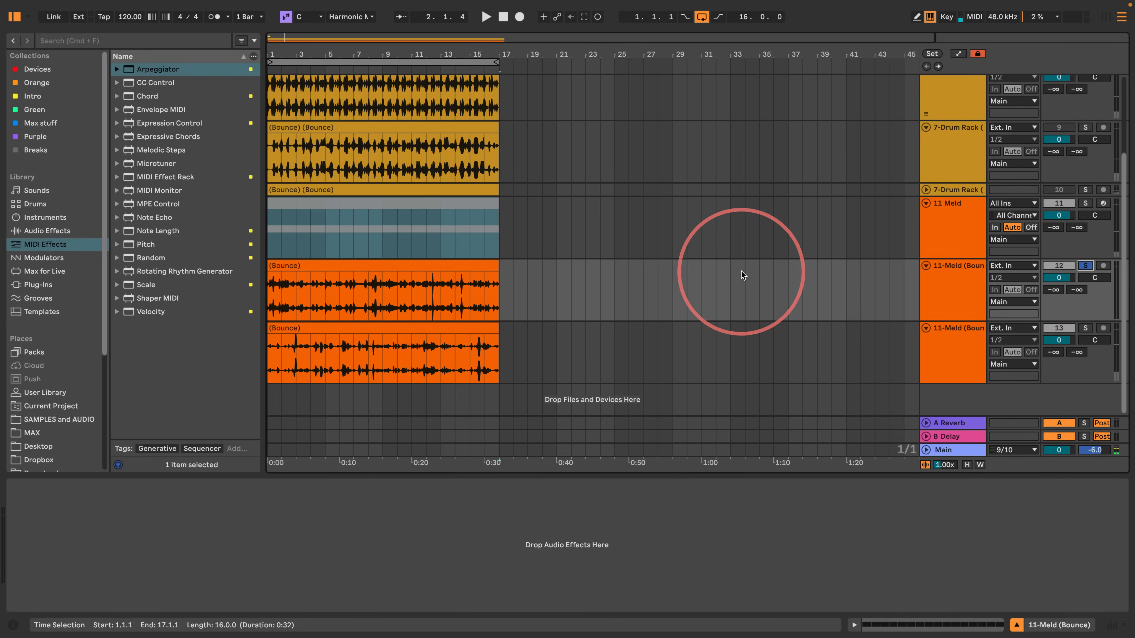
key(space)
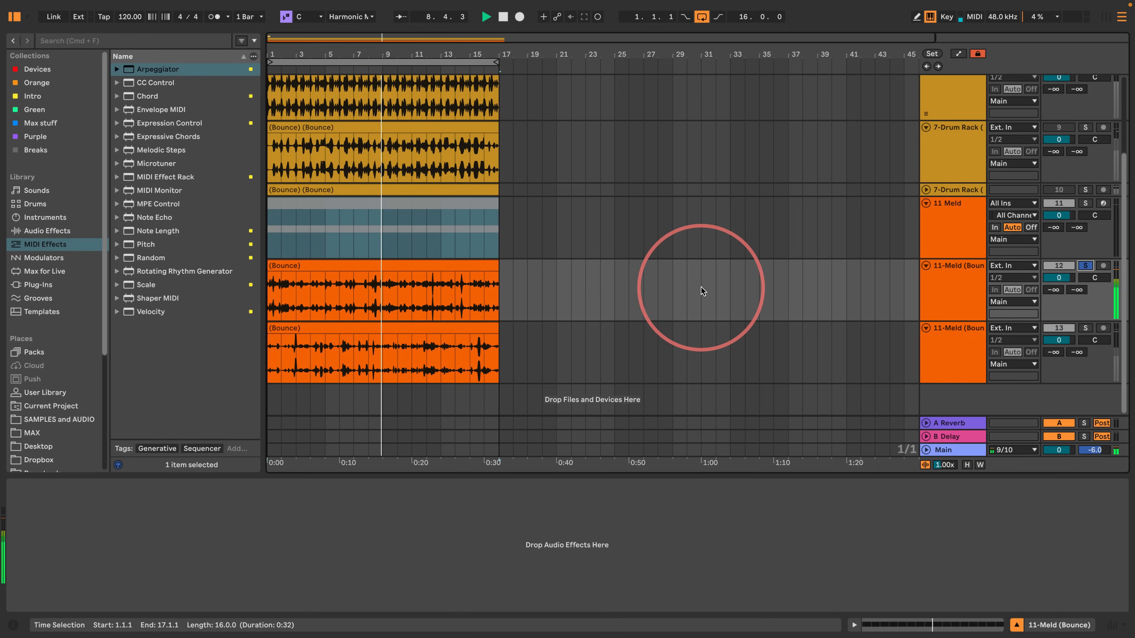
key(space)
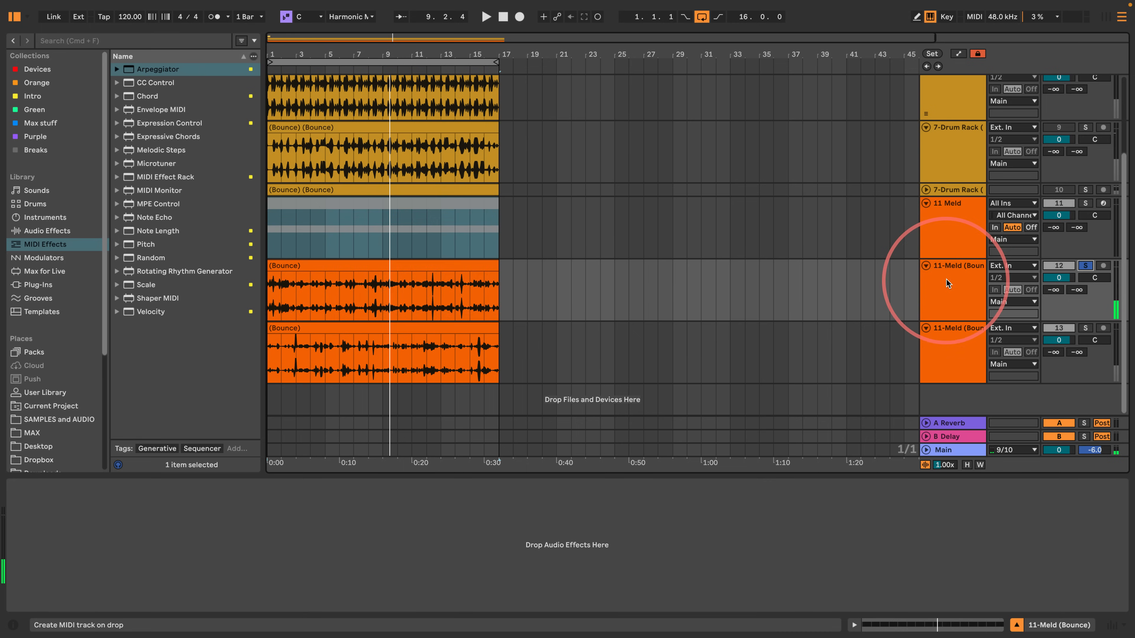
click(942, 299)
click(956, 209)
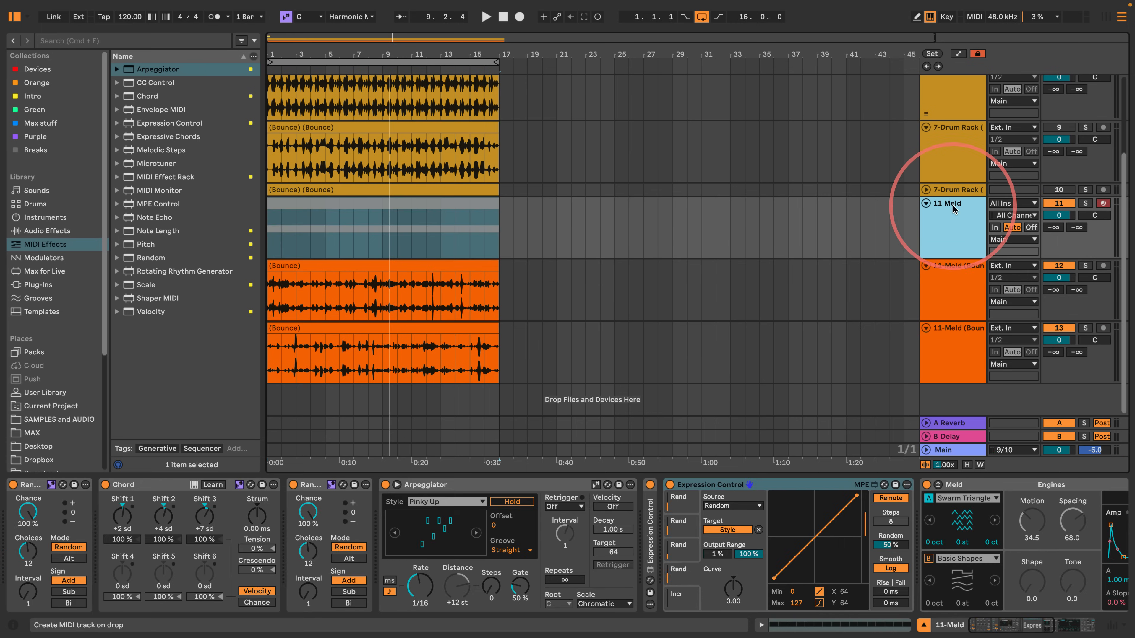
click(326, 202)
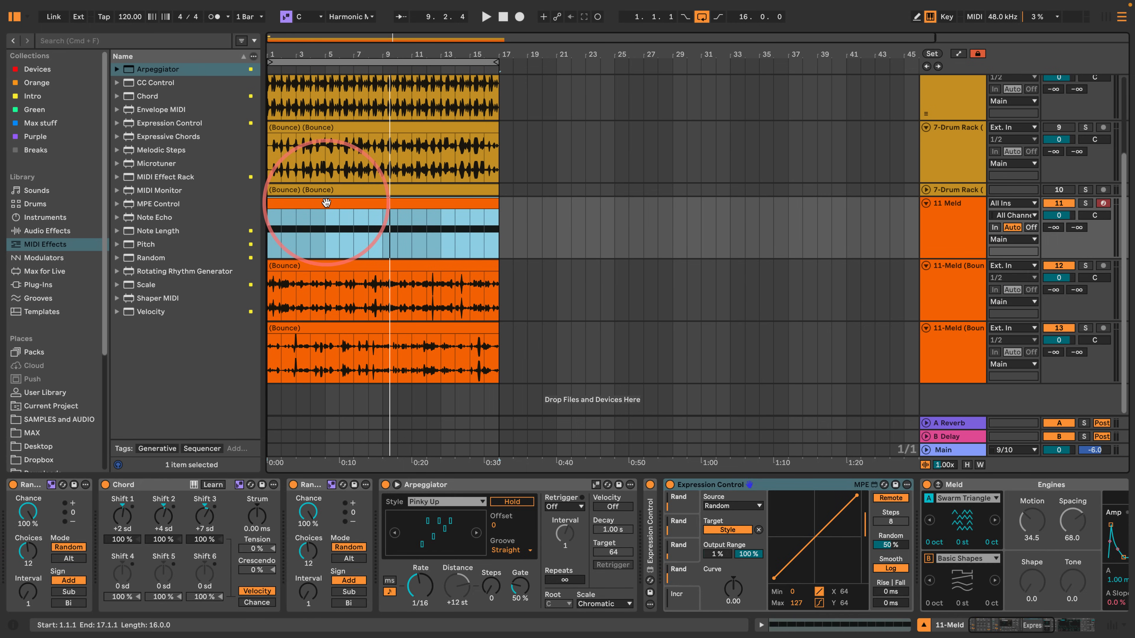
click(309, 356)
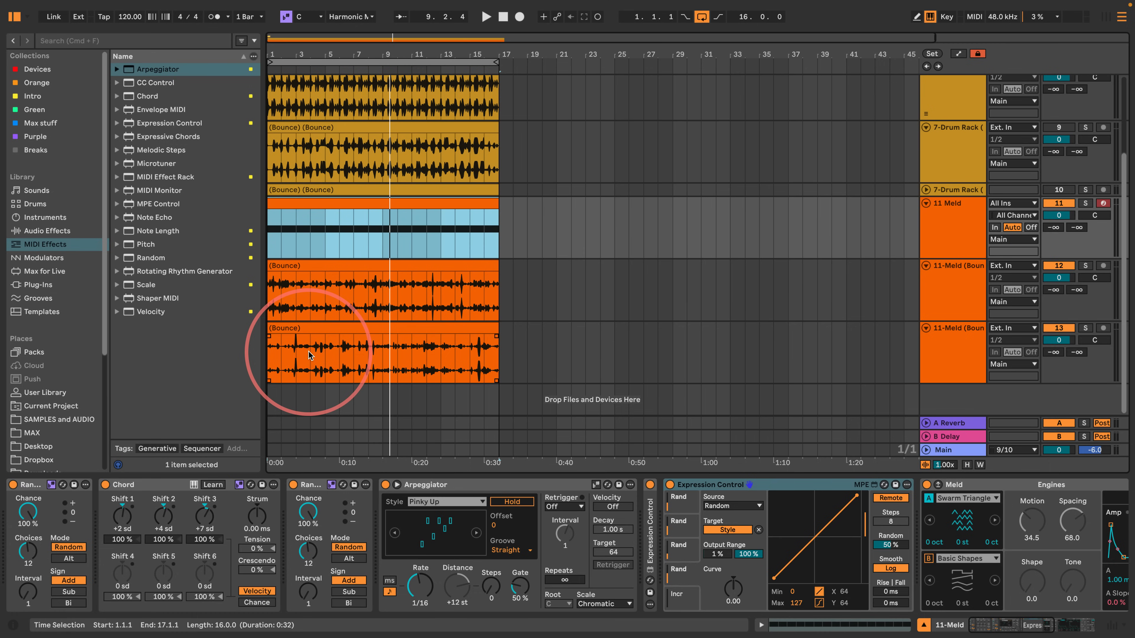
drag(309, 355, 313, 498)
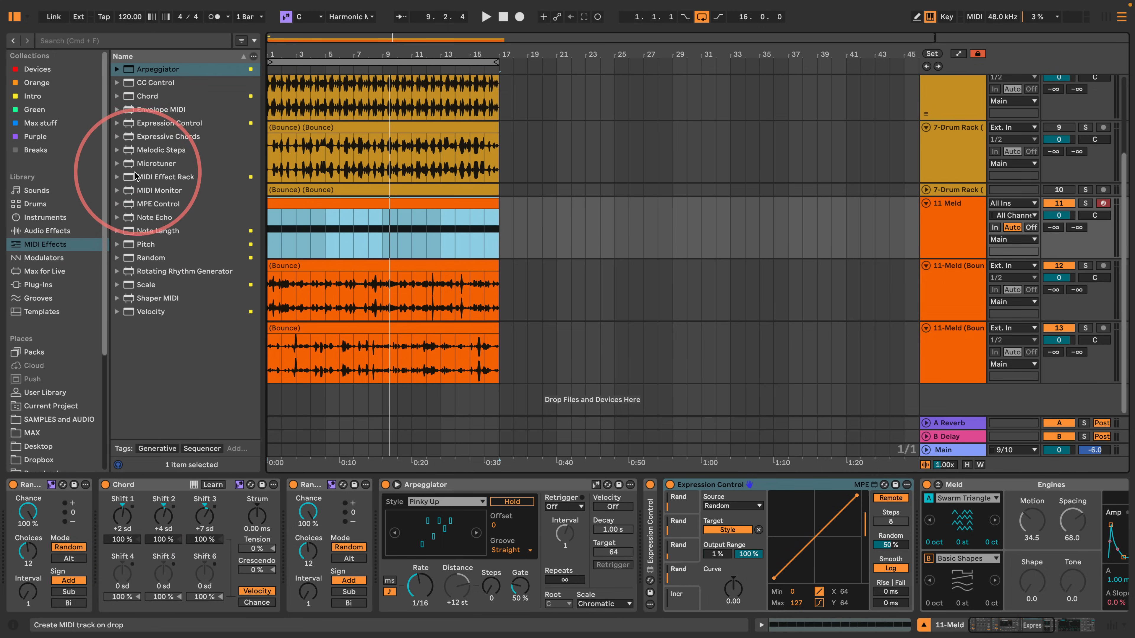
- Insert a MIDI Effect Rack between the Arpeggiator and the Expression Controls, and create an empty chain in it
drag(133, 180, 642, 543)
click(650, 534)
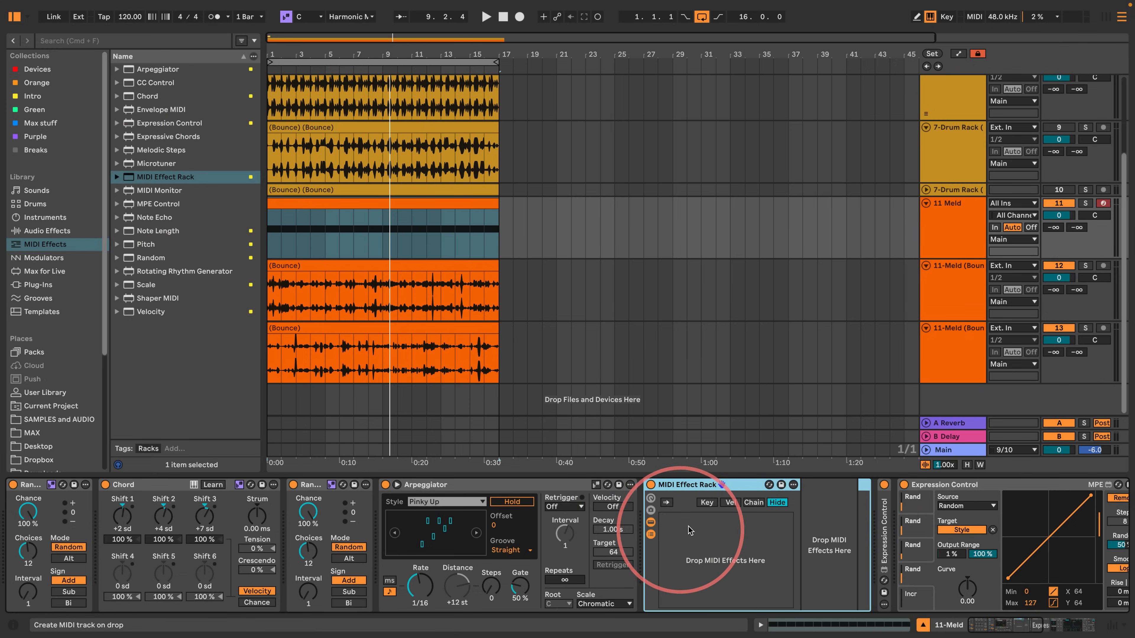
right_click(693, 532)
click(706, 545)
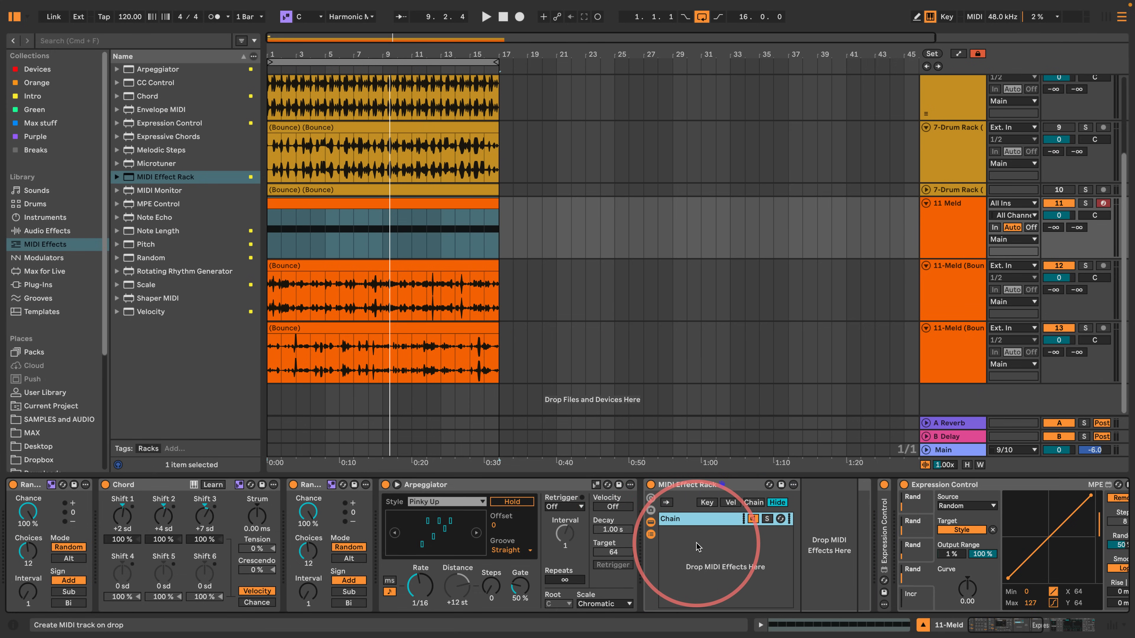
- Limit the rack chain's velocity zone to 1–72 and insert a Velocity device before the rack, in Fixed mode with Out Hi 64 and Random 64
click(731, 502)
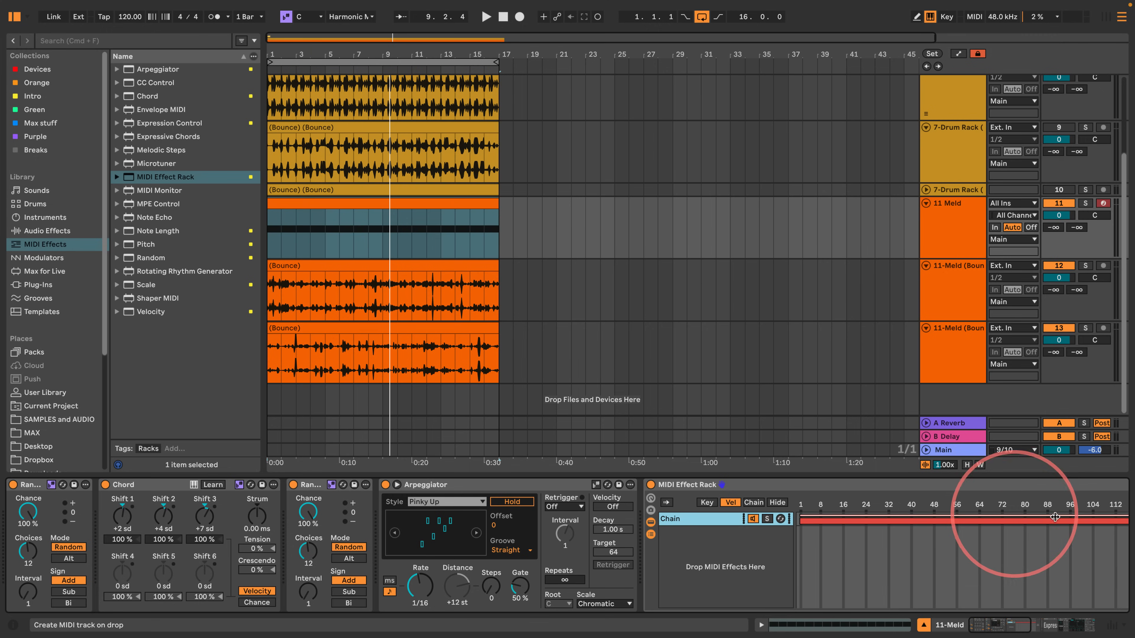
scroll(962, 582, right, 5)
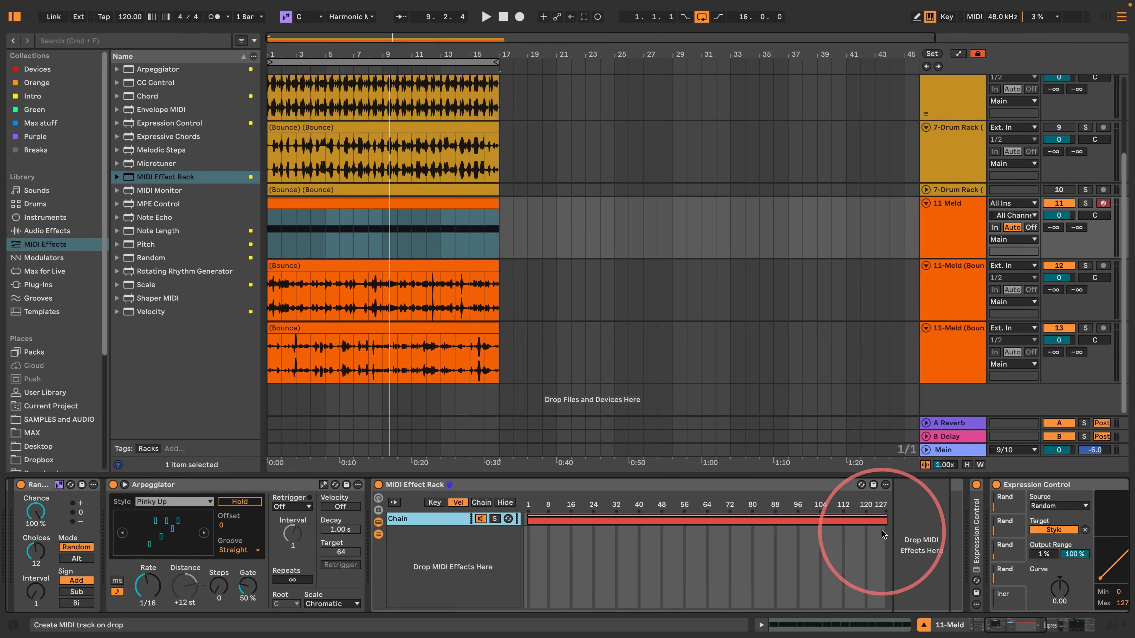
drag(854, 520, 726, 531)
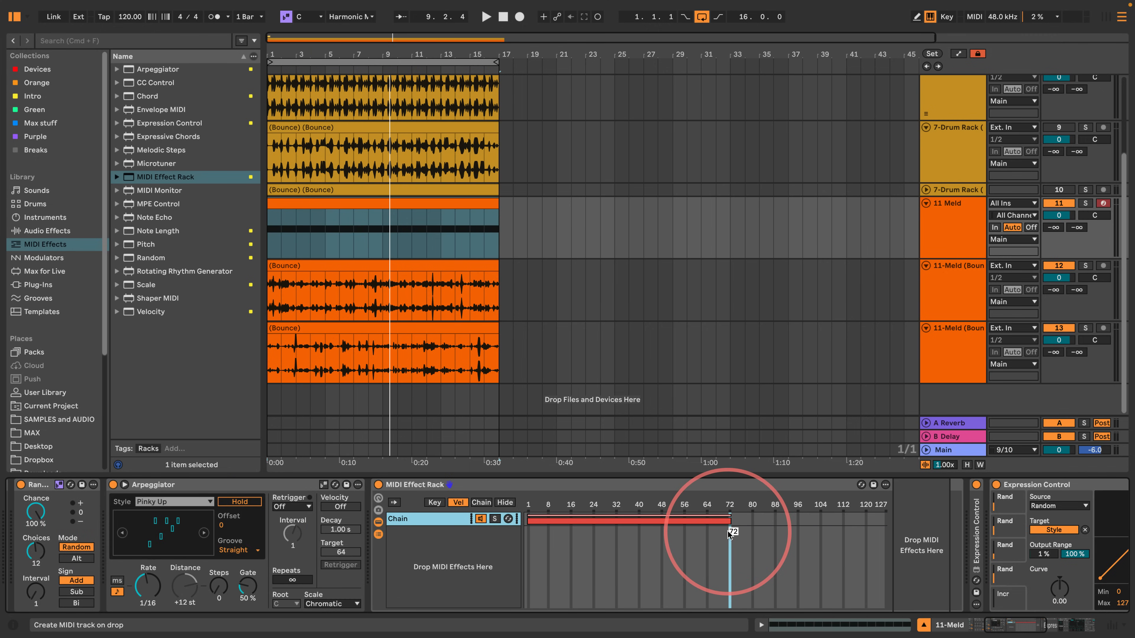
drag(151, 312, 375, 518)
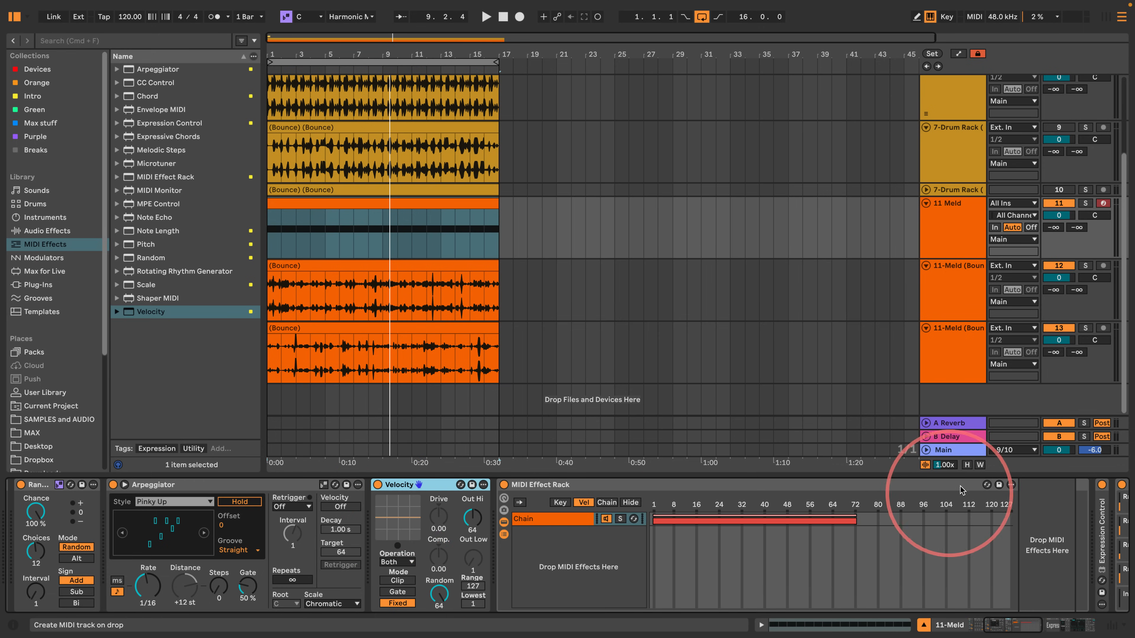
- Select the fifth slot of the second Expression Control and insert a Note Length device between the MIDI Effect Rack and the Expression Controls
scroll(1005, 615, right, 10)
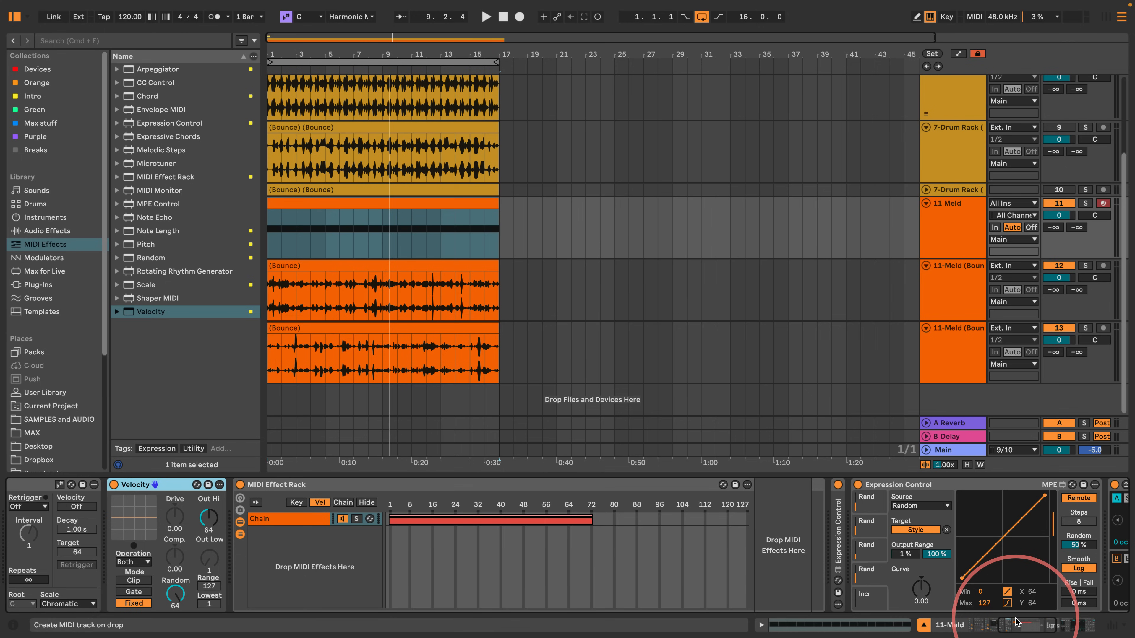
scroll(1014, 621, right, 6)
click(695, 597)
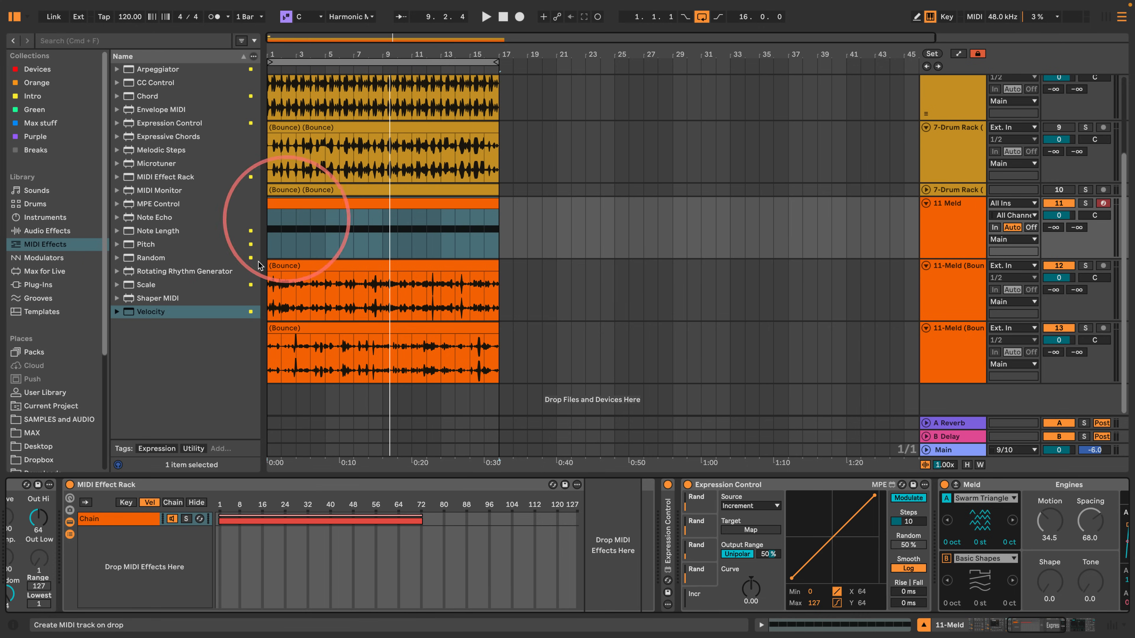
drag(149, 231, 663, 532)
click(990, 627)
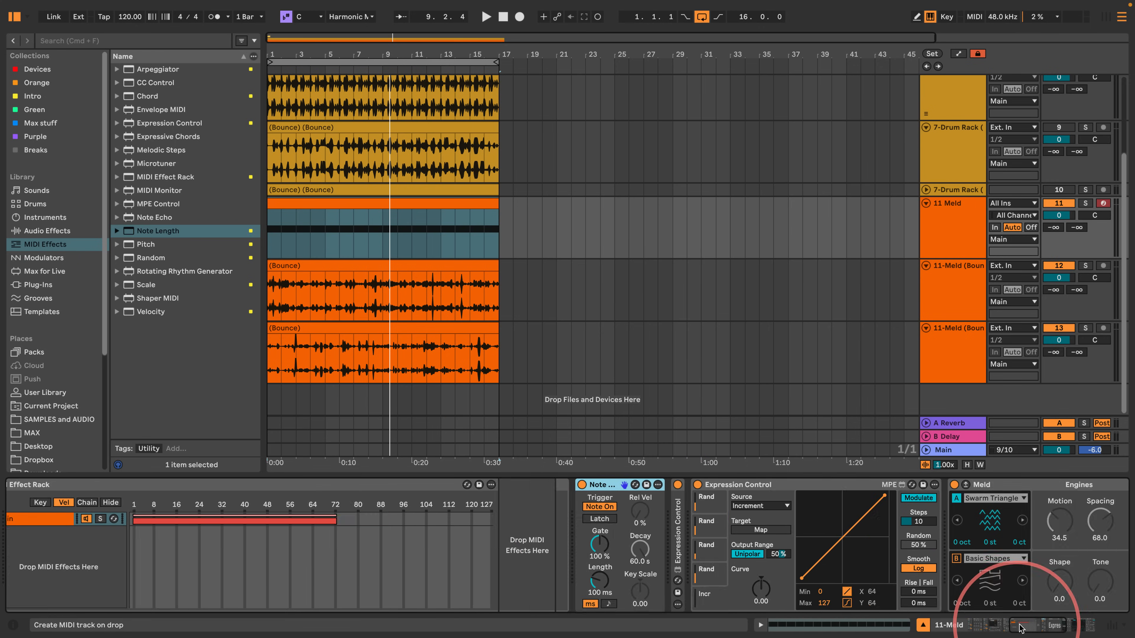
- Map the Expression Control's fifth slot, Random source in Remote mode, to Note Length's Time Length with a 22 % minimum output
click(811, 498)
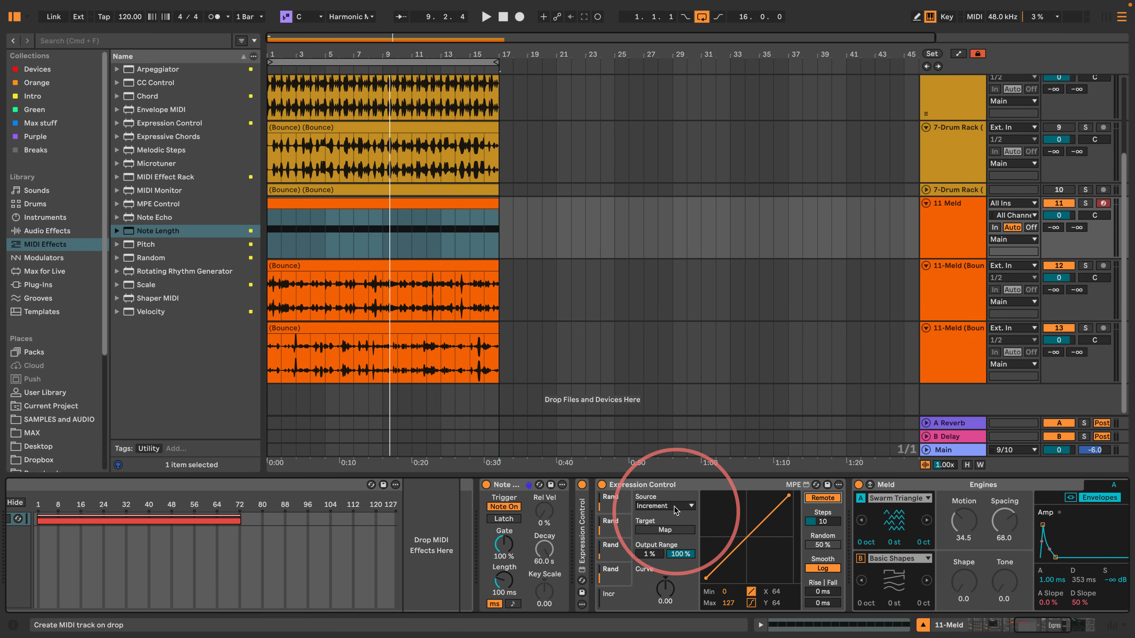
click(664, 506)
click(653, 576)
click(664, 529)
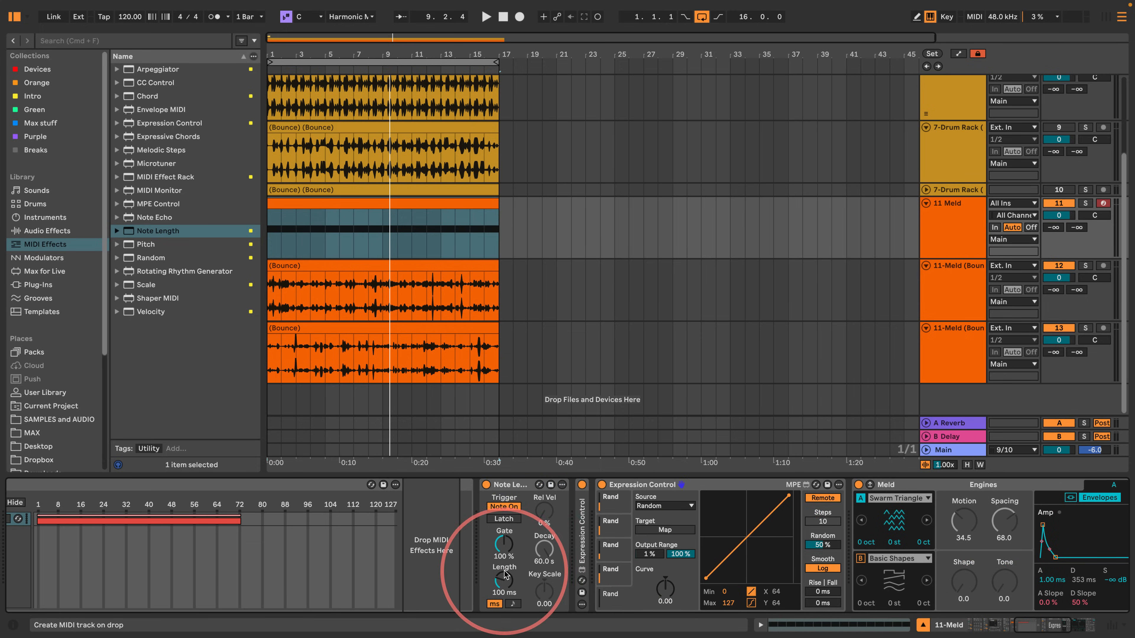
click(503, 580)
drag(645, 557, 646, 551)
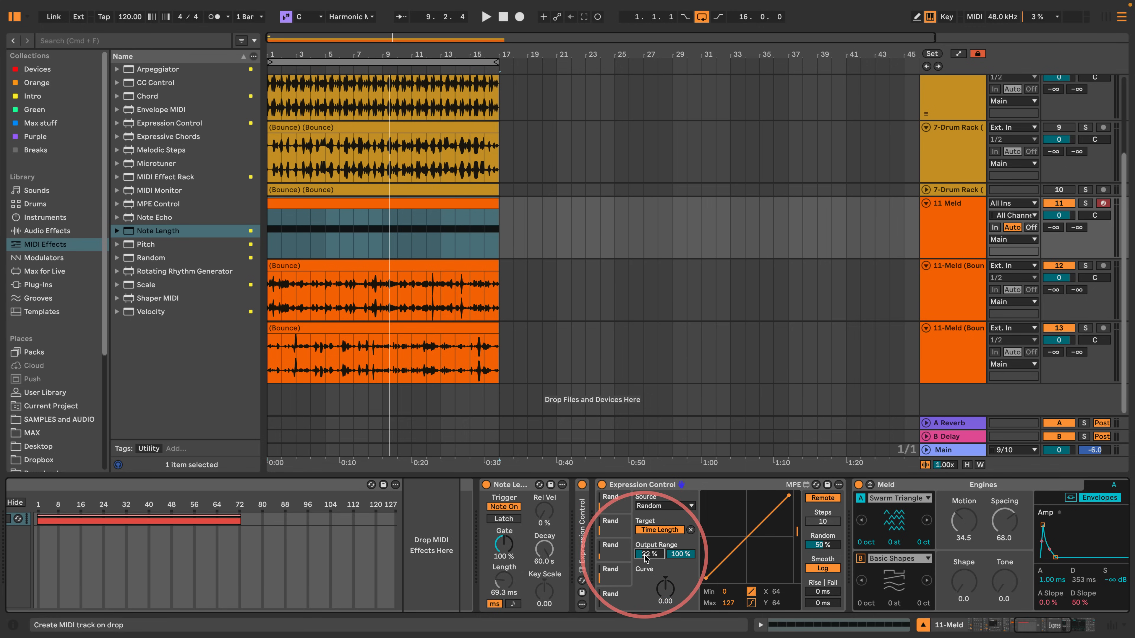
- Transpose all notes of the MIDI clip on the 11 Meld track down one octave to C0
click(935, 216)
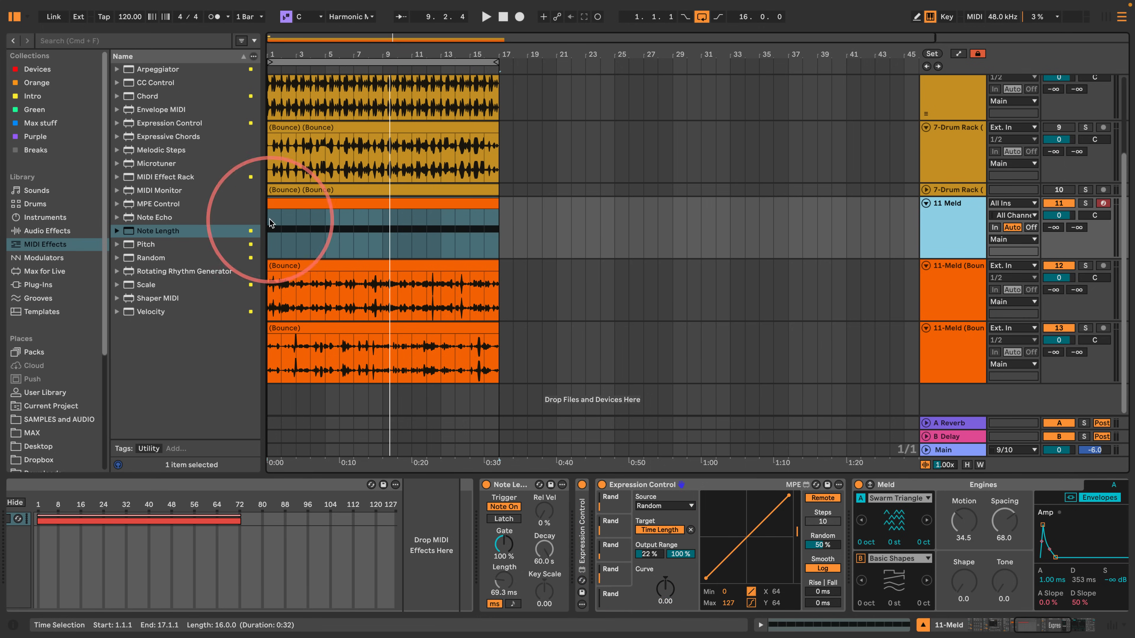
double_click(351, 203)
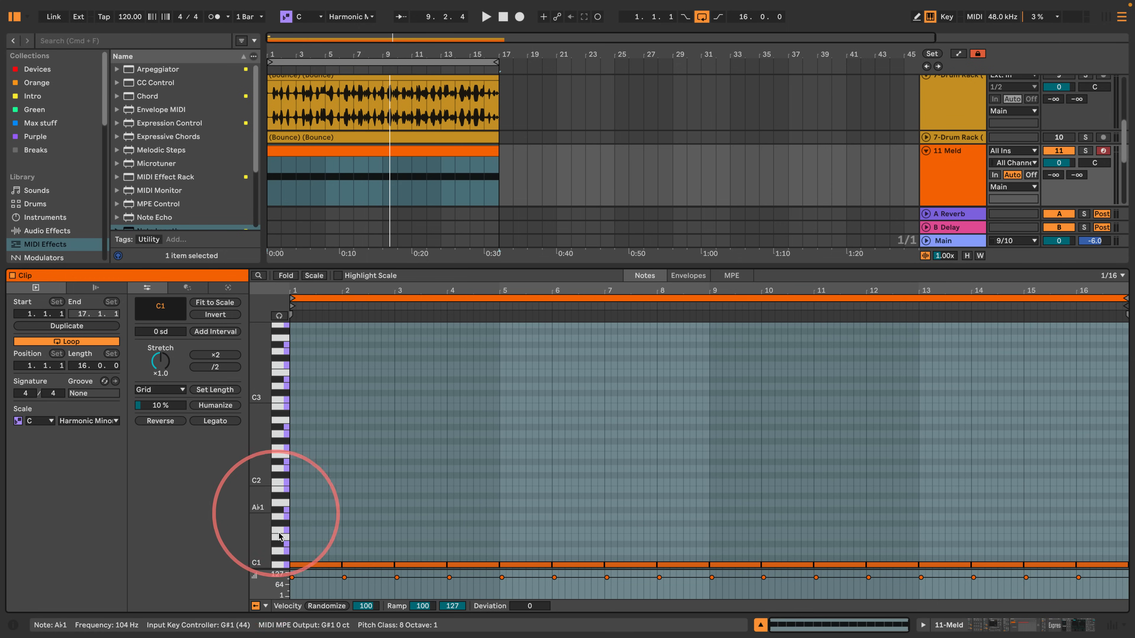
click(275, 564)
key(shift+Down)
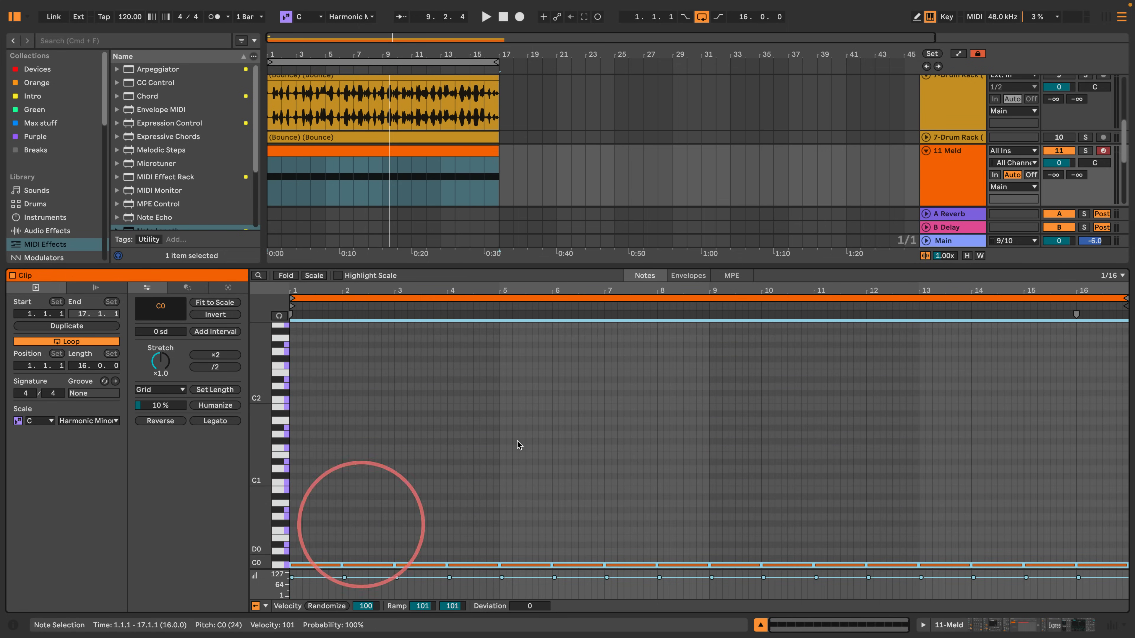
- Bounce the transposed 11 Meld clip to a new audio track
click(759, 624)
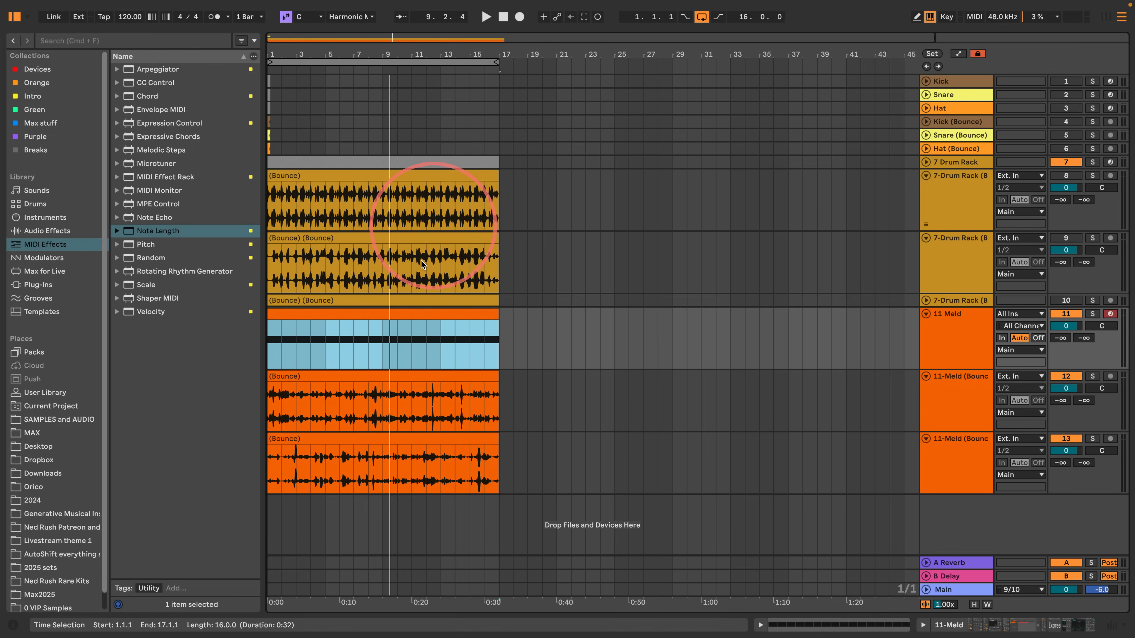
right_click(409, 317)
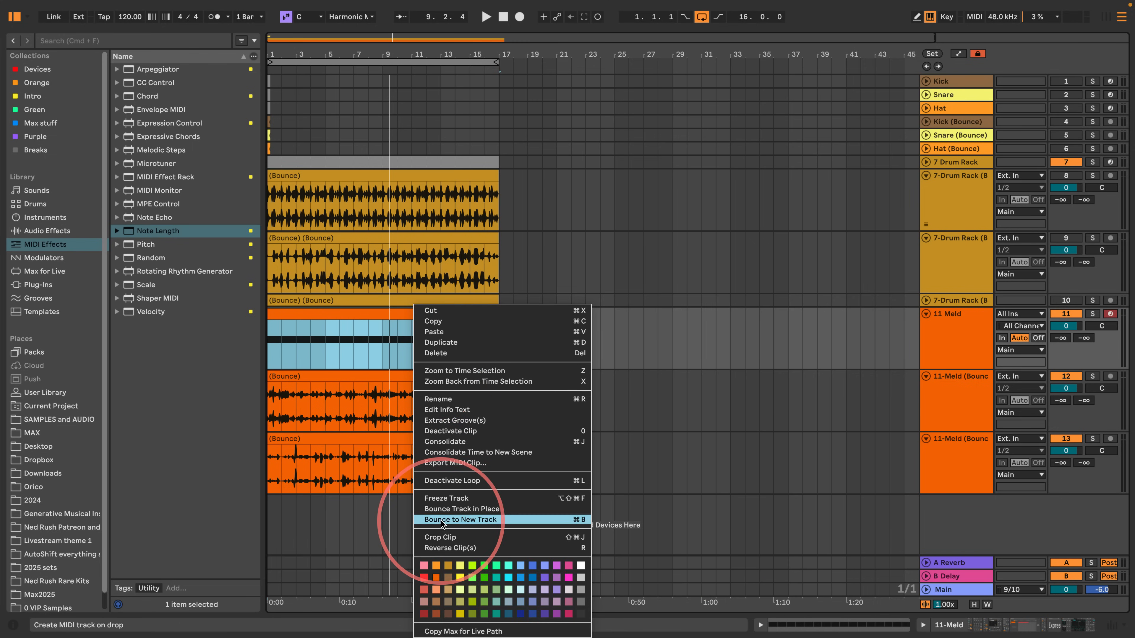
click(442, 508)
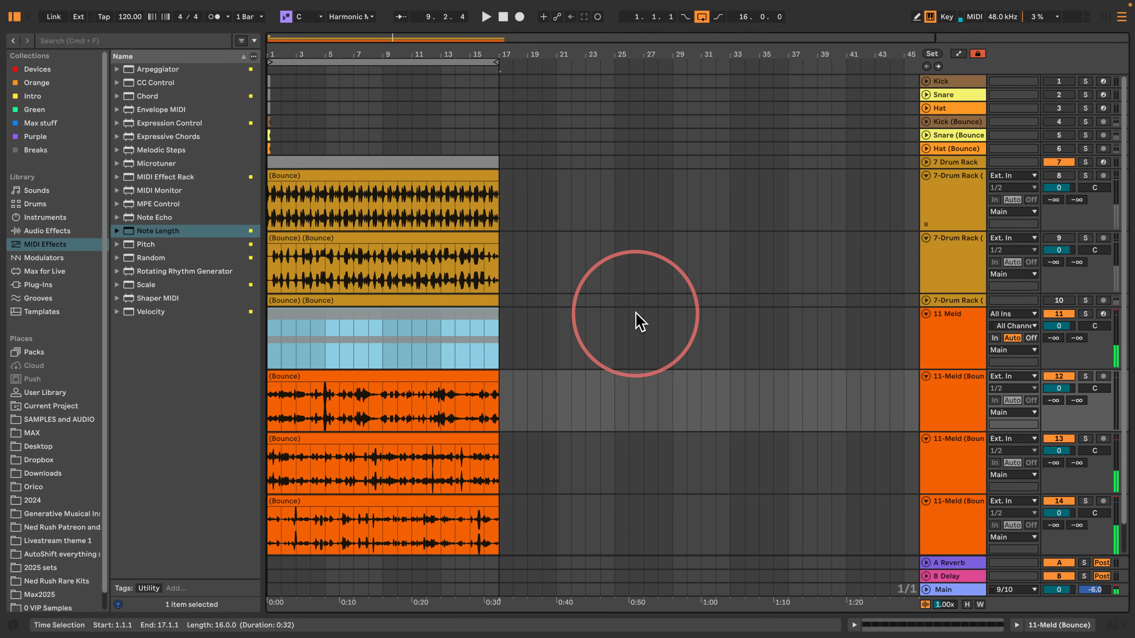
- Solo the newest Meld bounce and play it back, folding the 11 Meld track to one line
click(1085, 376)
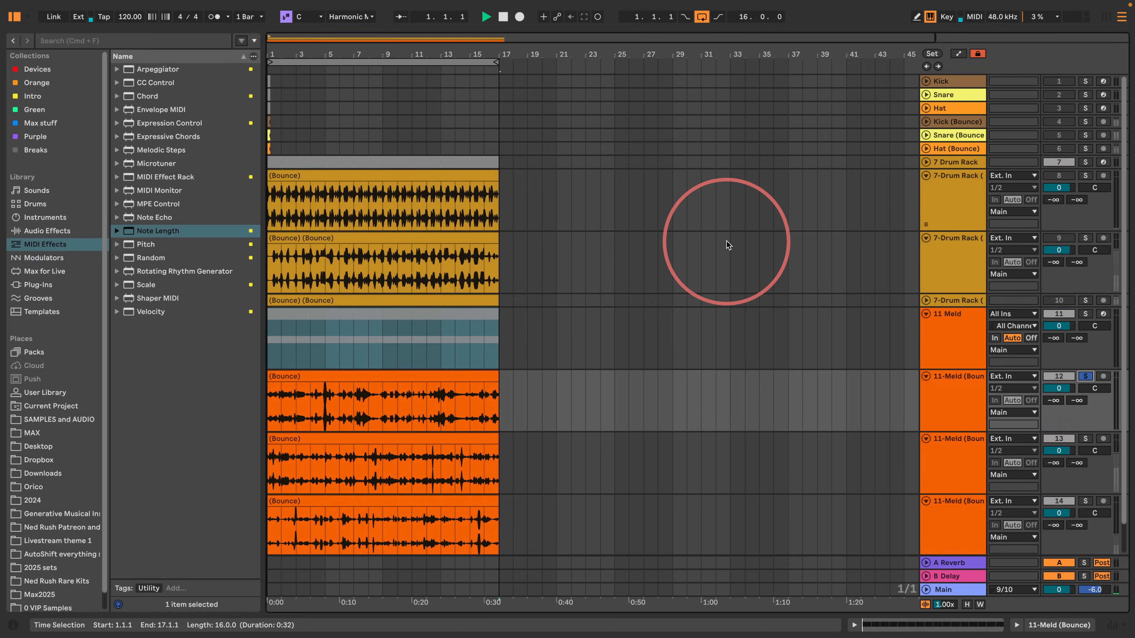
key(space)
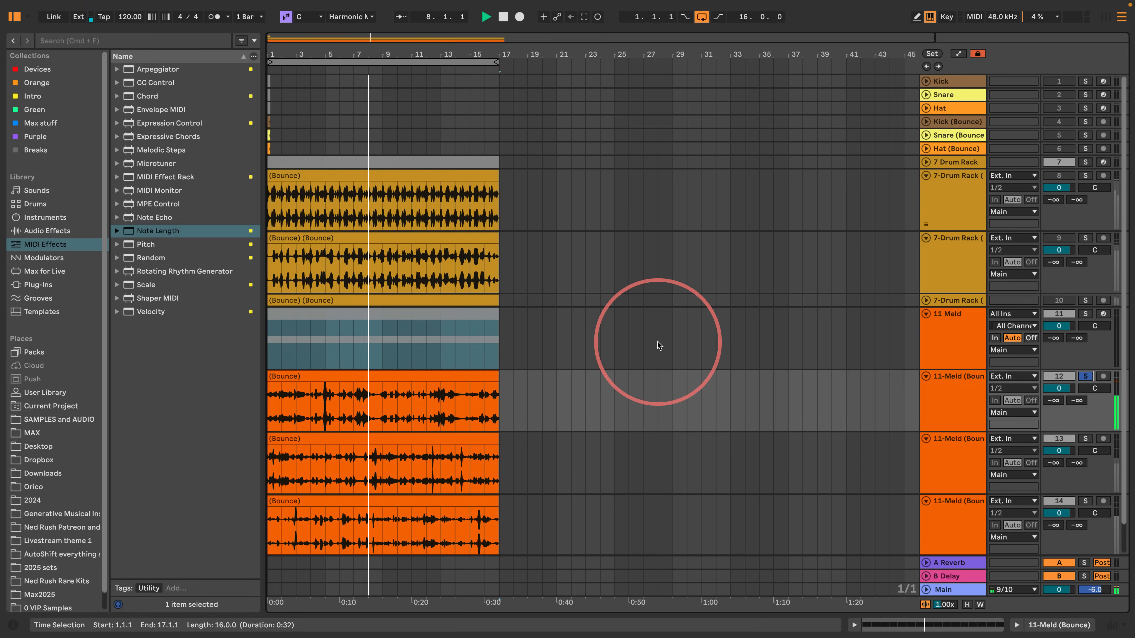
click(925, 315)
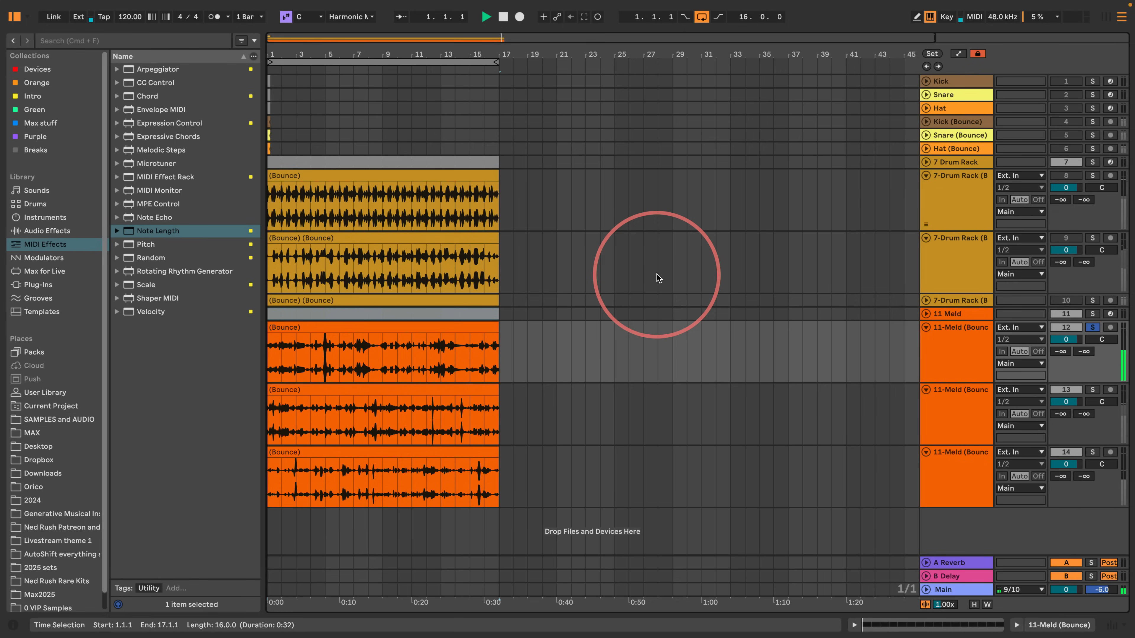
key(space)
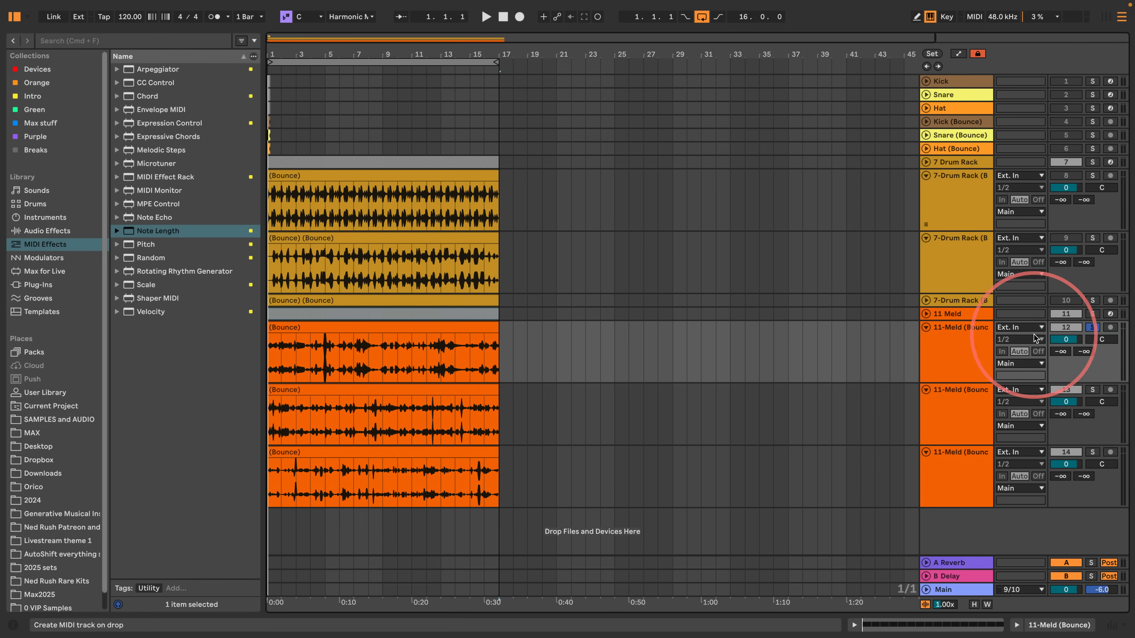
- Unfold the 11 Meld track, reactivate its MIDI clip and bring its device chain into view
click(945, 314)
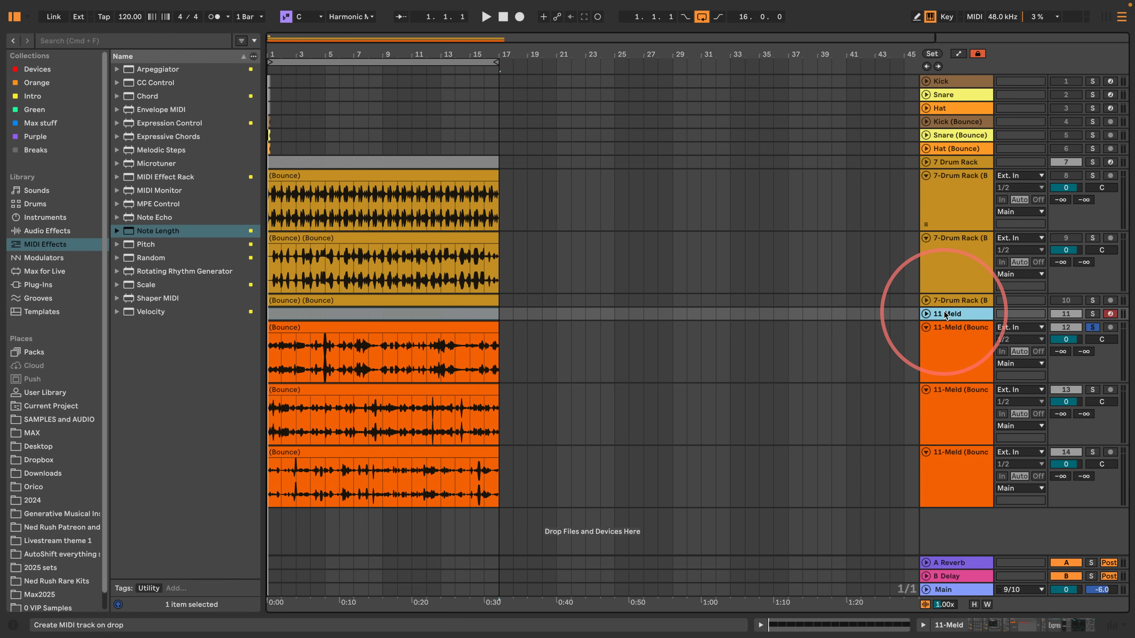
click(925, 314)
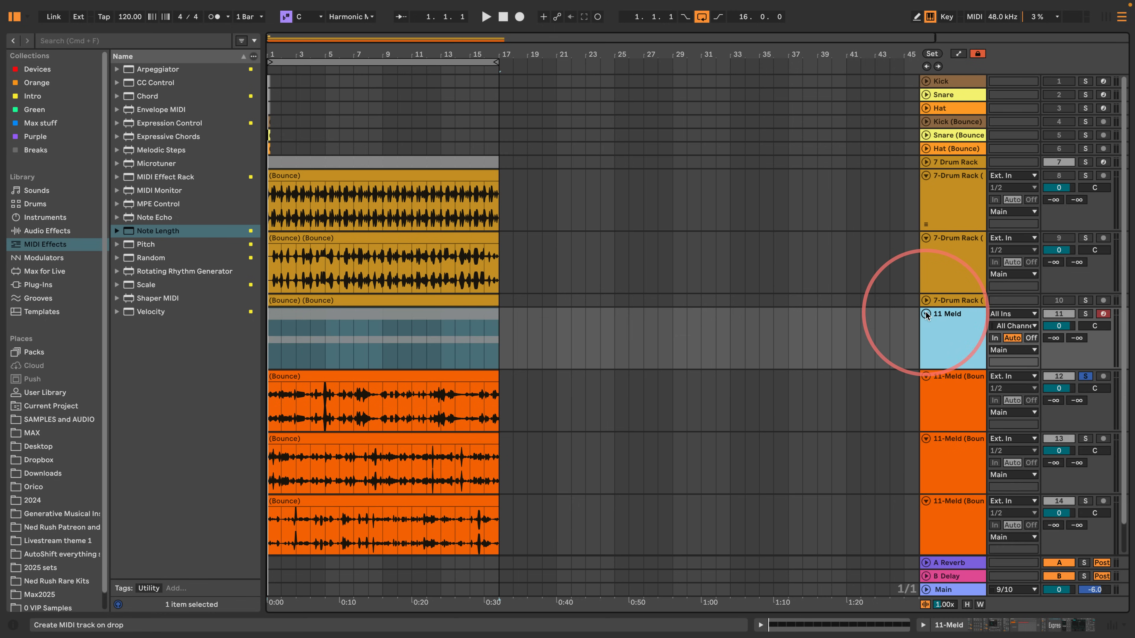
click(420, 319)
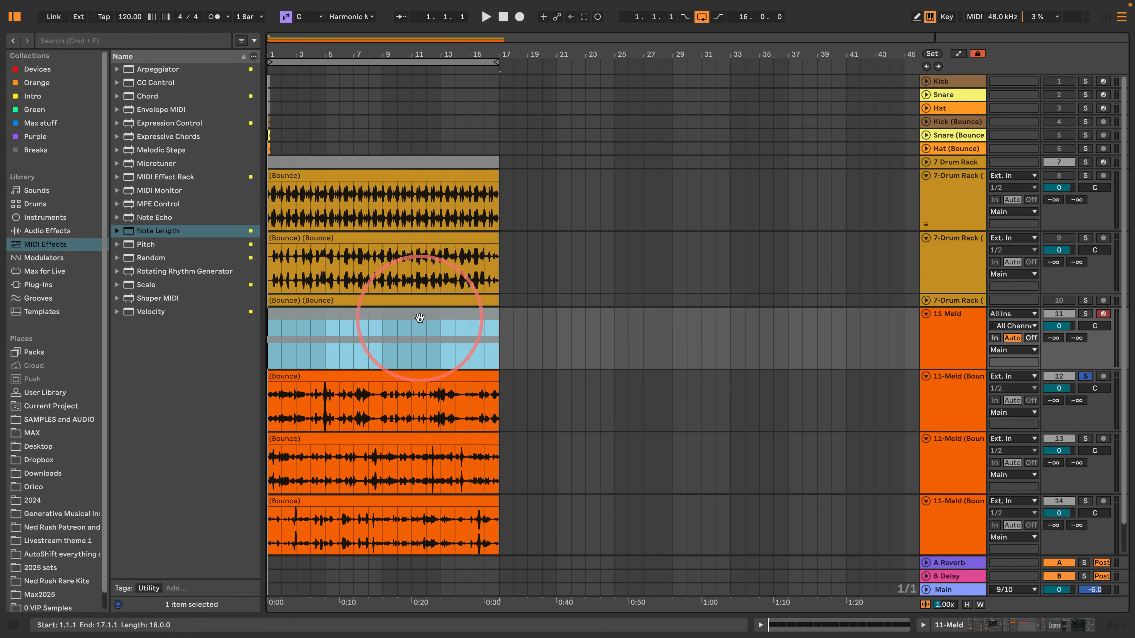
double_click(951, 318)
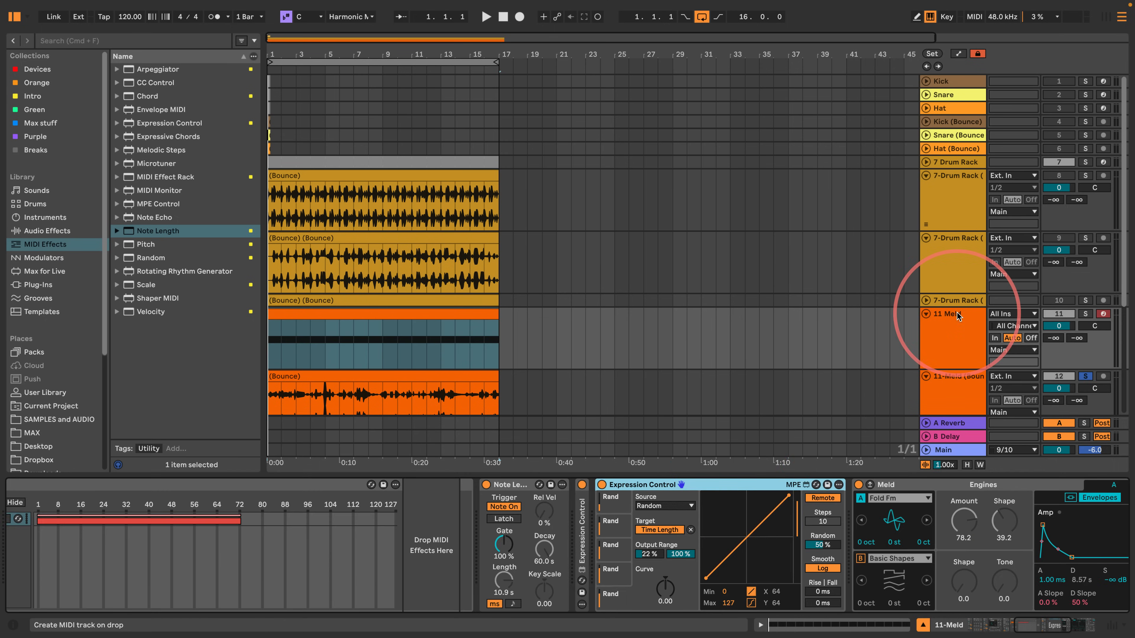
drag(1042, 625, 975, 625)
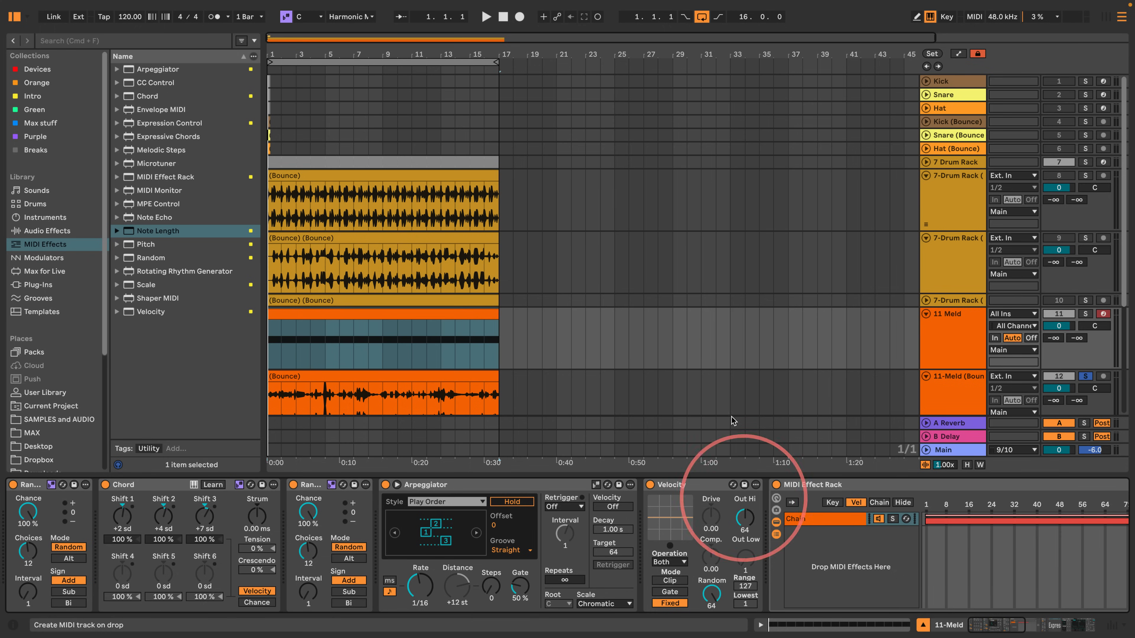
scroll(960, 291, down, 2)
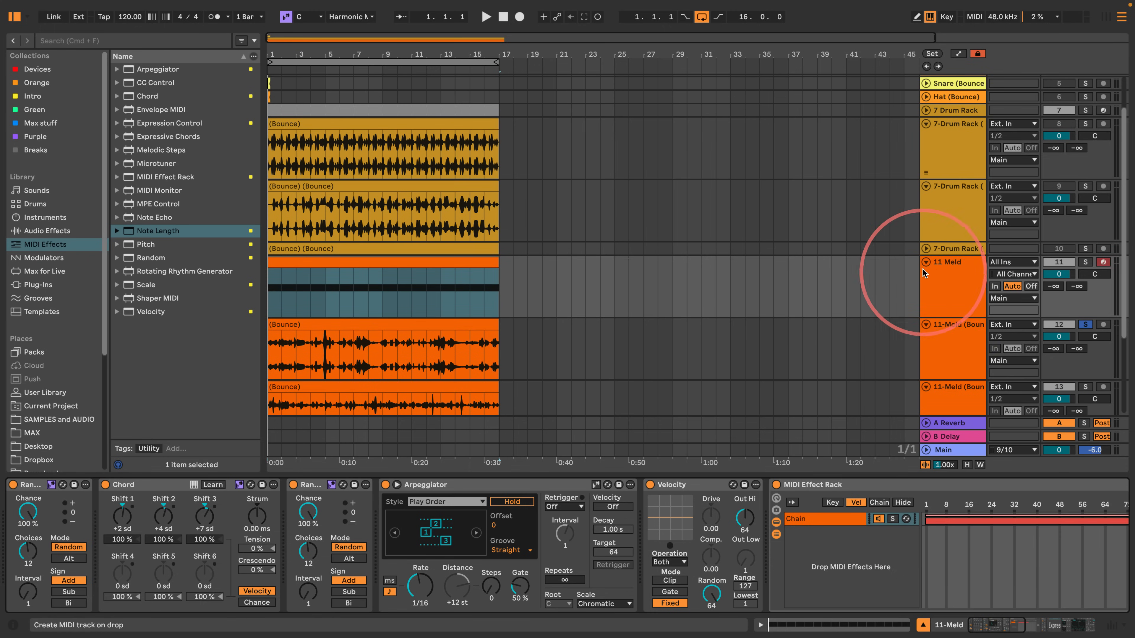
- Duplicate the 11 Meld track and colour the copy bright green
click(950, 274)
key(super+d)
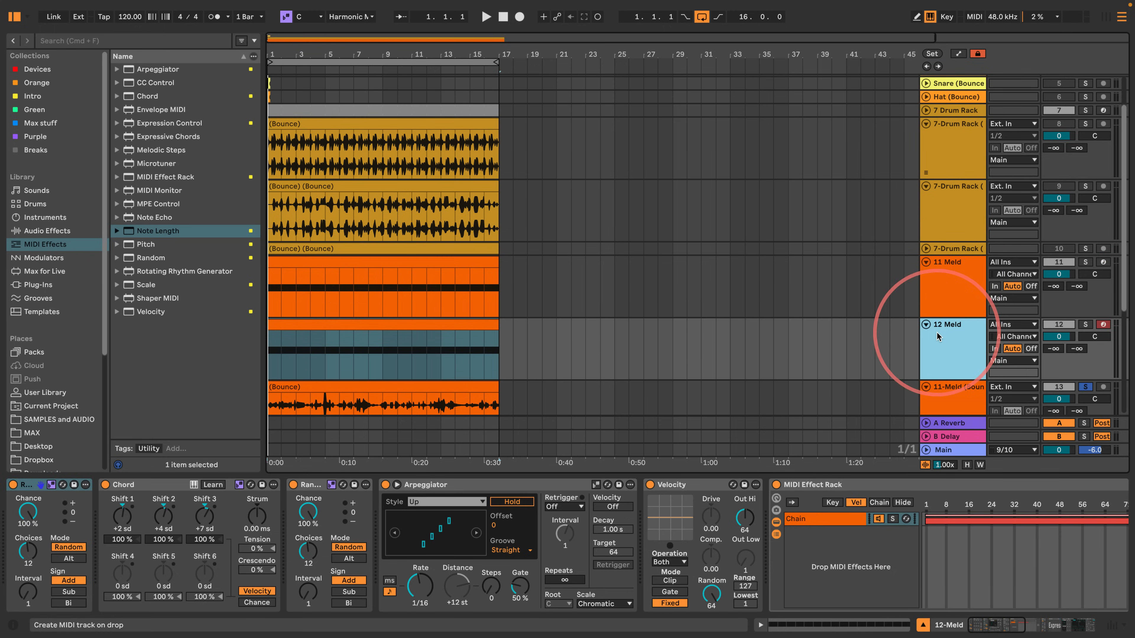
right_click(941, 330)
click(847, 531)
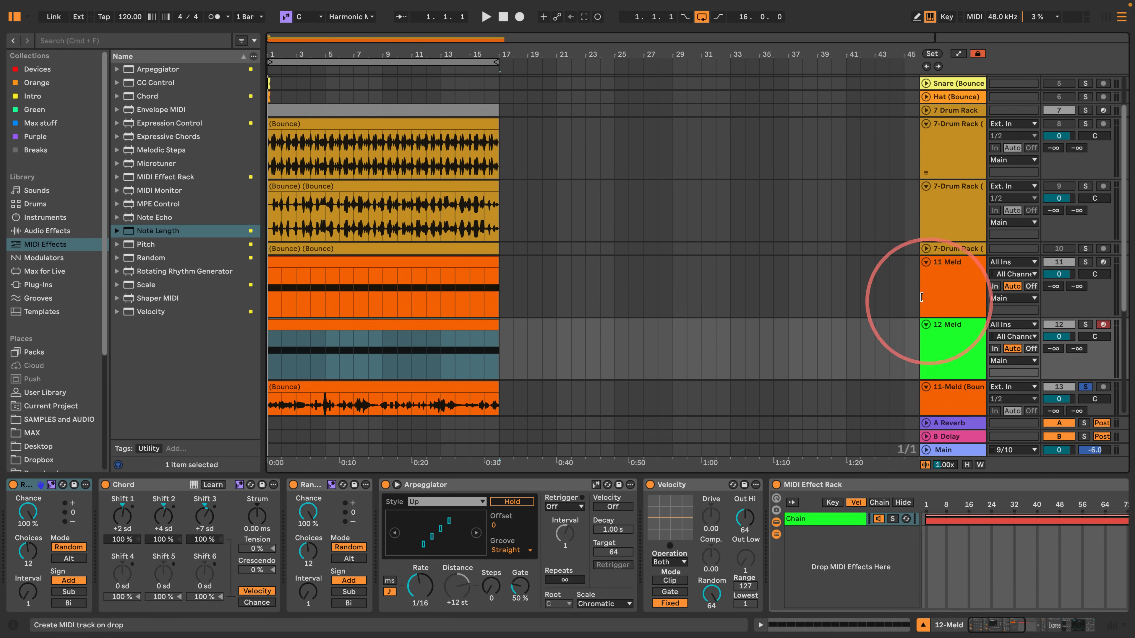
- Move the green Meld copy below the bounced Meld tracks and select its MIDI clip
scroll(951, 290, down, 7)
drag(963, 166, 946, 386)
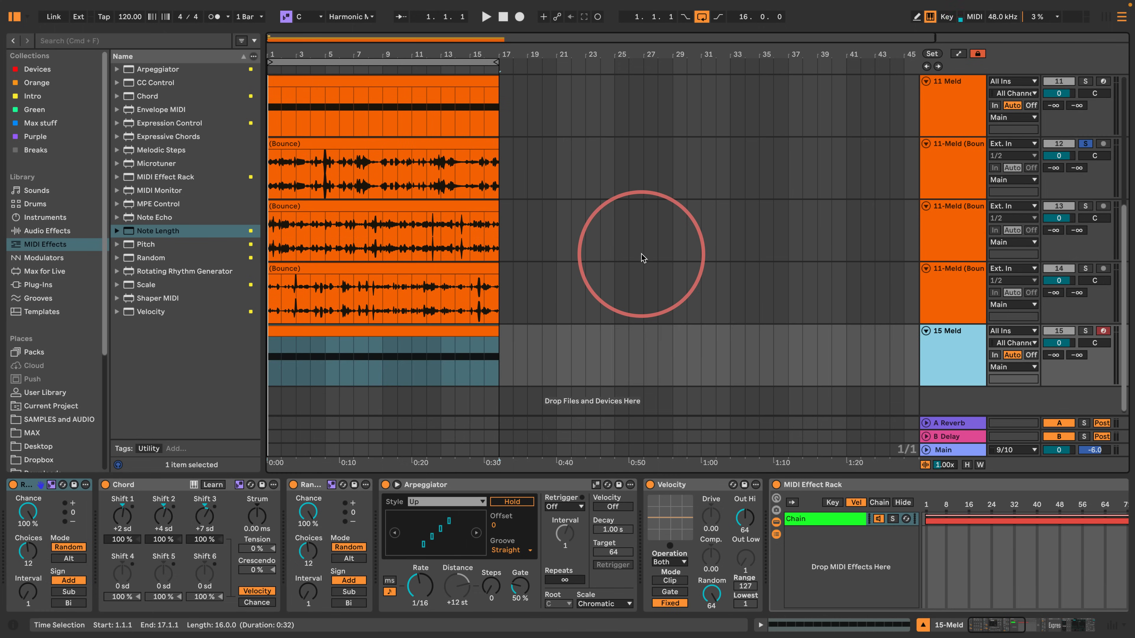
click(445, 331)
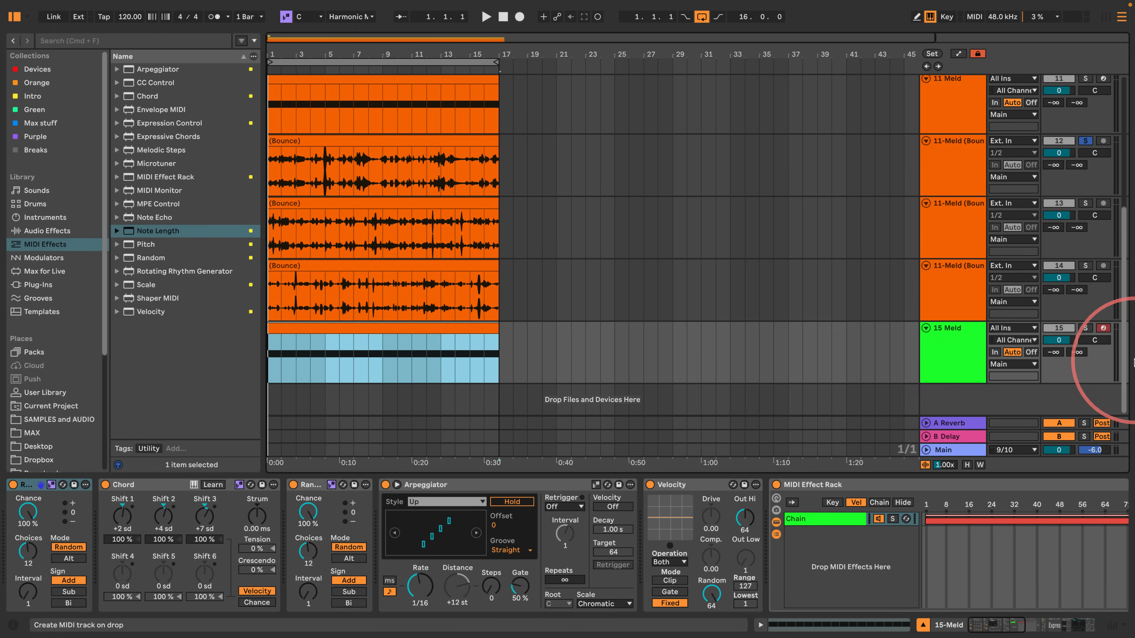
- Solo the green 15 Meld track and delete the Arpeggiator from its device chain
click(1085, 328)
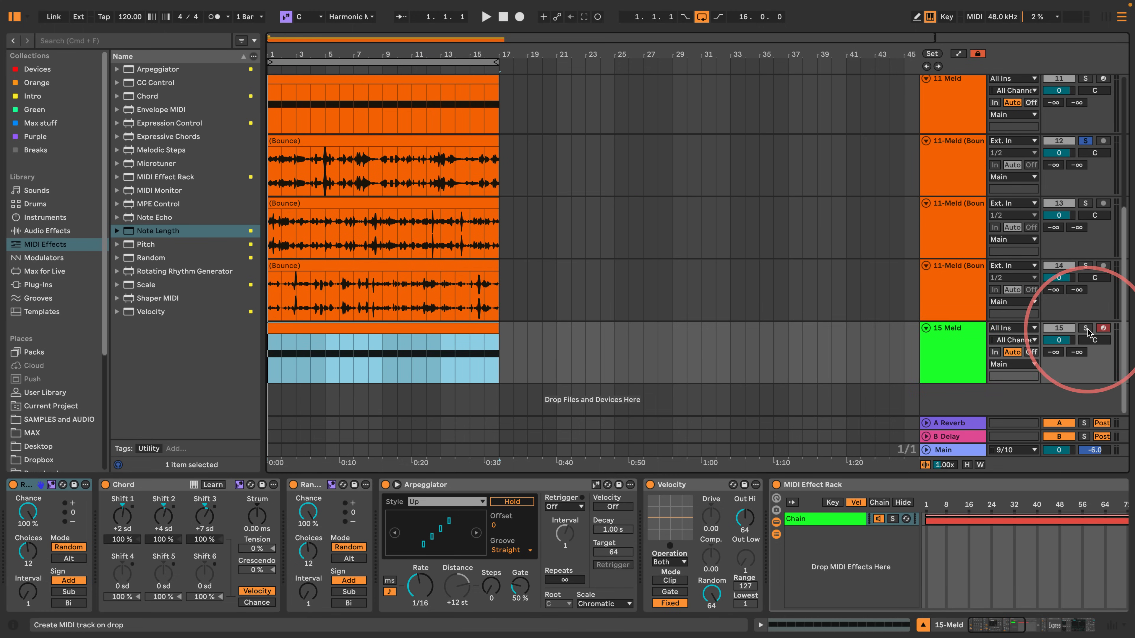
click(443, 483)
key(Delete)
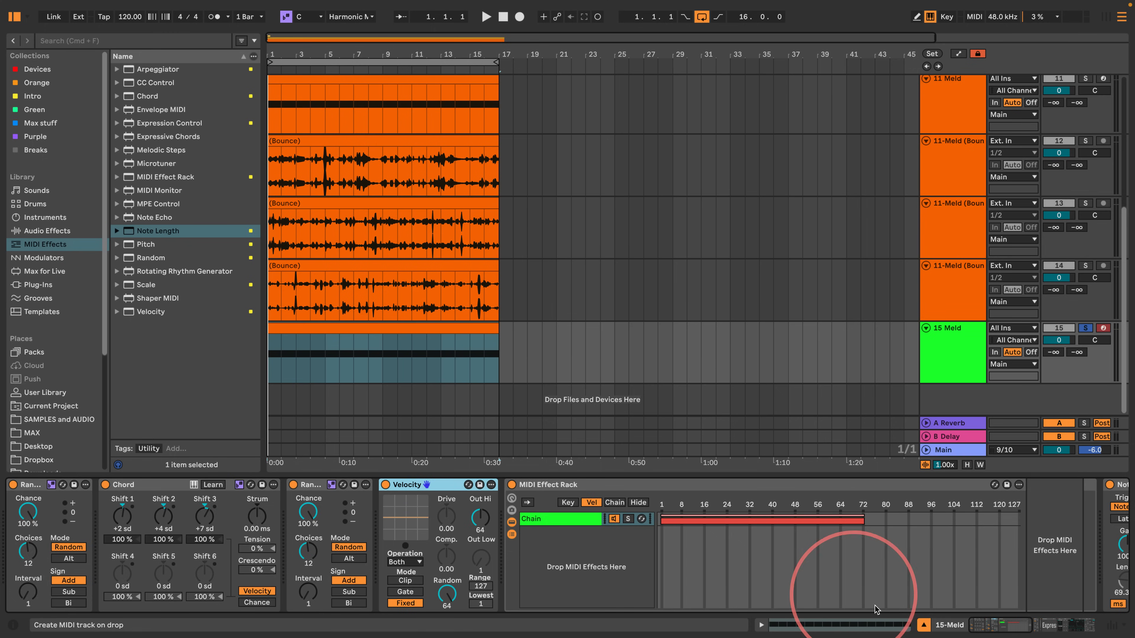
- Remove the Expression Control mapping from Meld's Amp envelope decay, and set the envelope to 667 ms attack and 4.01 s decay
drag(990, 627, 1050, 627)
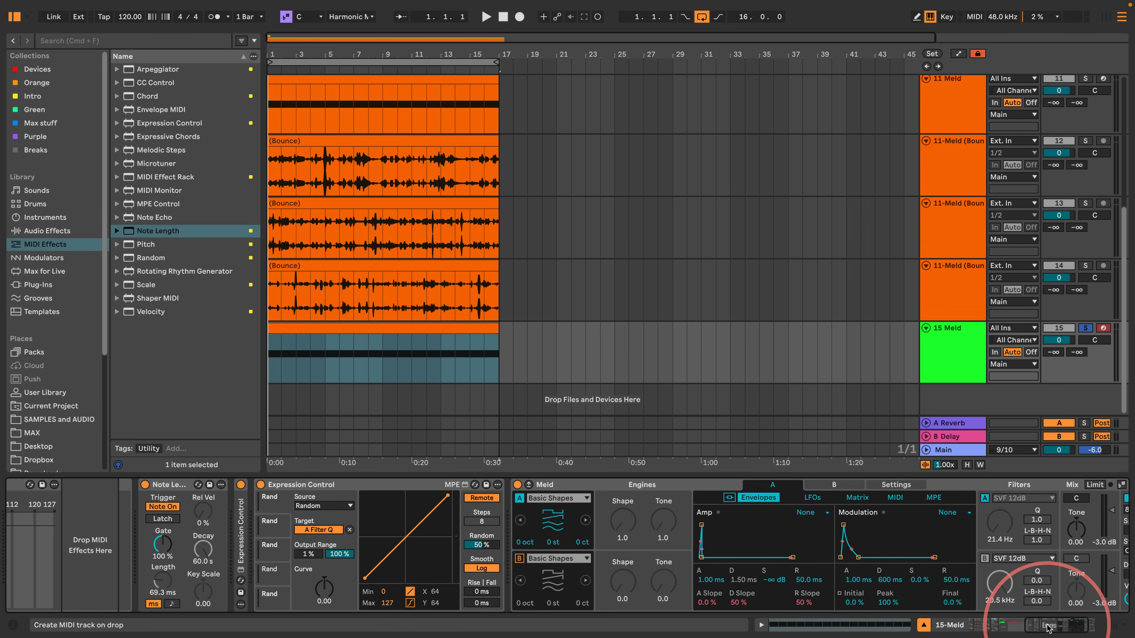
right_click(743, 583)
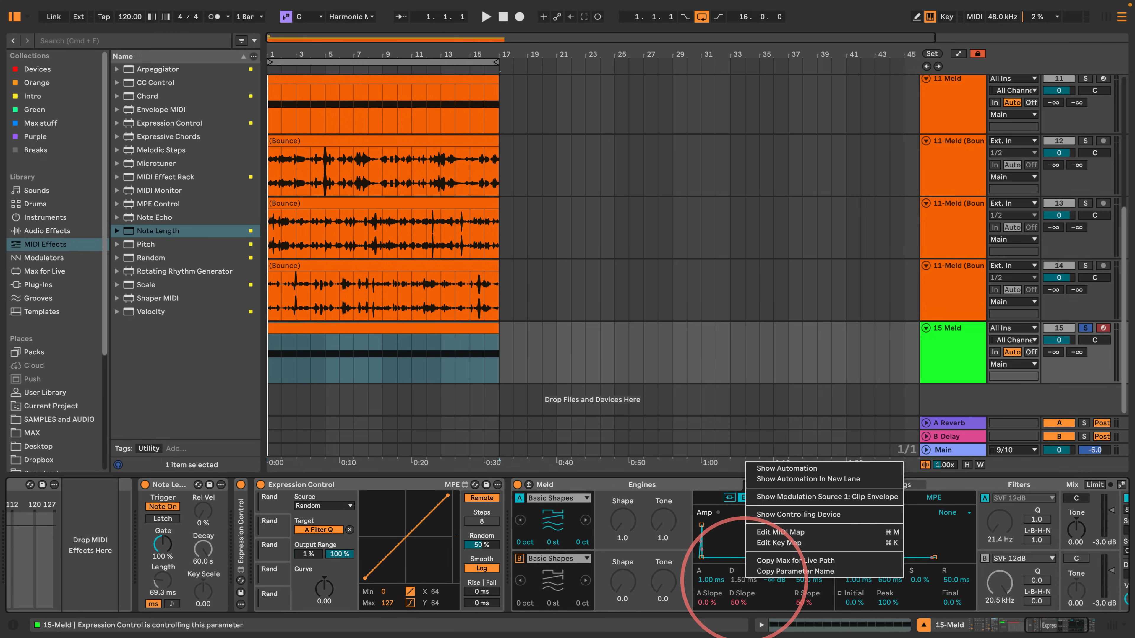
click(758, 523)
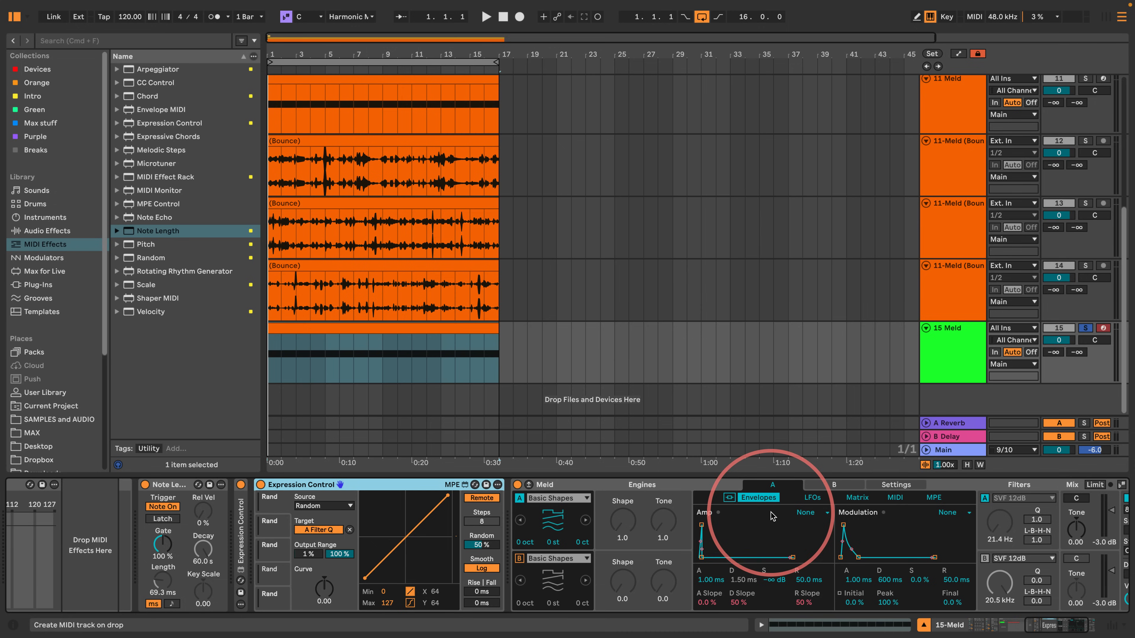
click(277, 530)
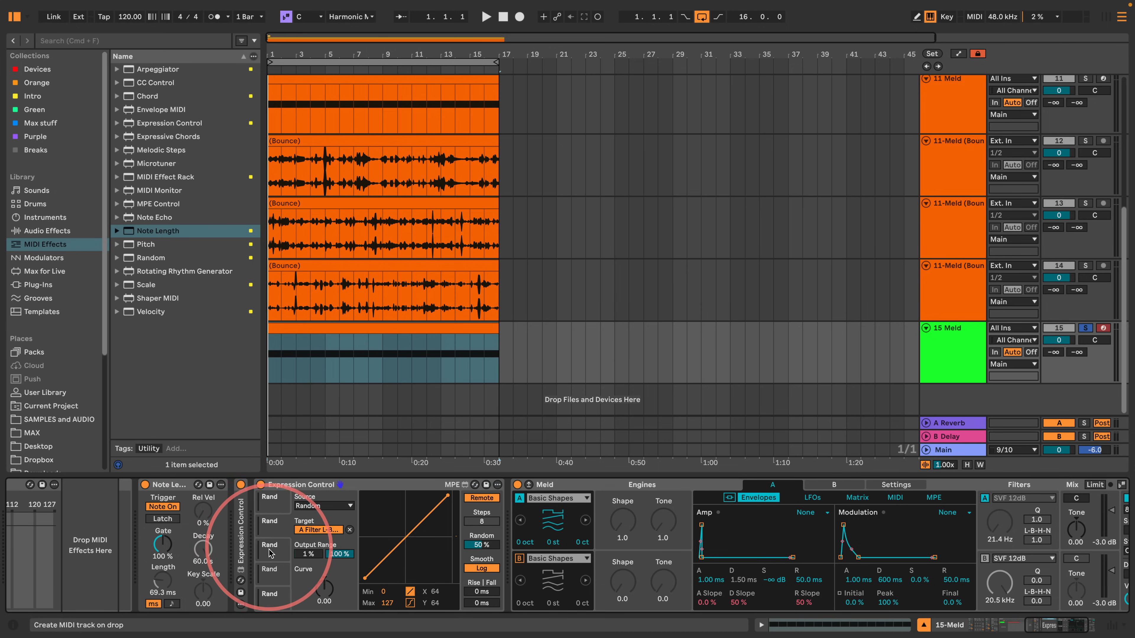
click(349, 530)
click(743, 579)
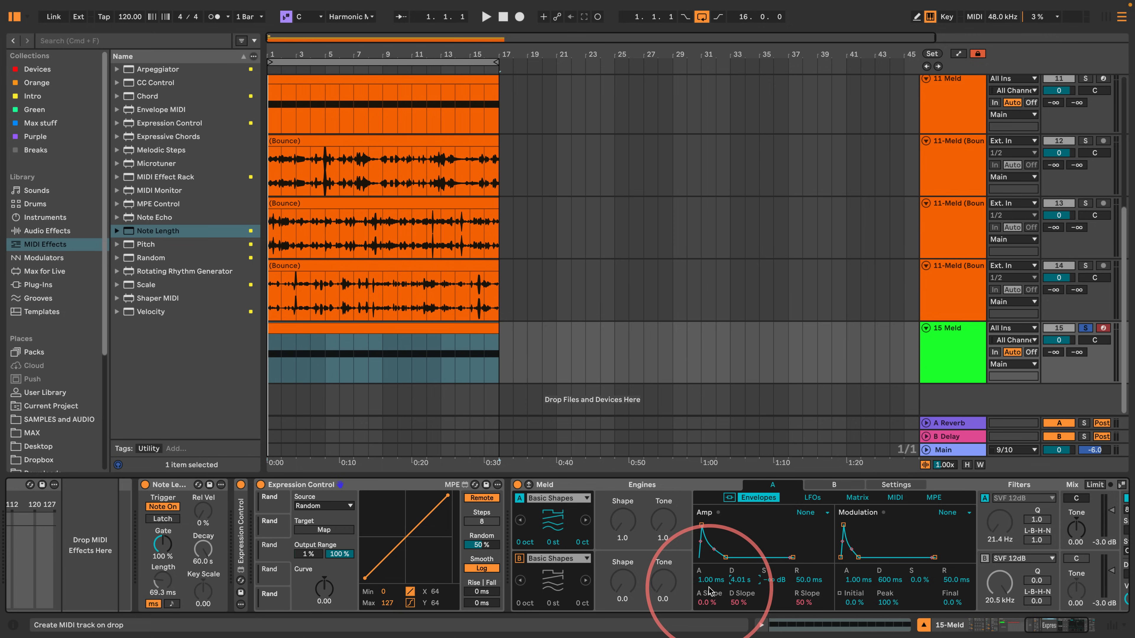
drag(703, 582, 703, 579)
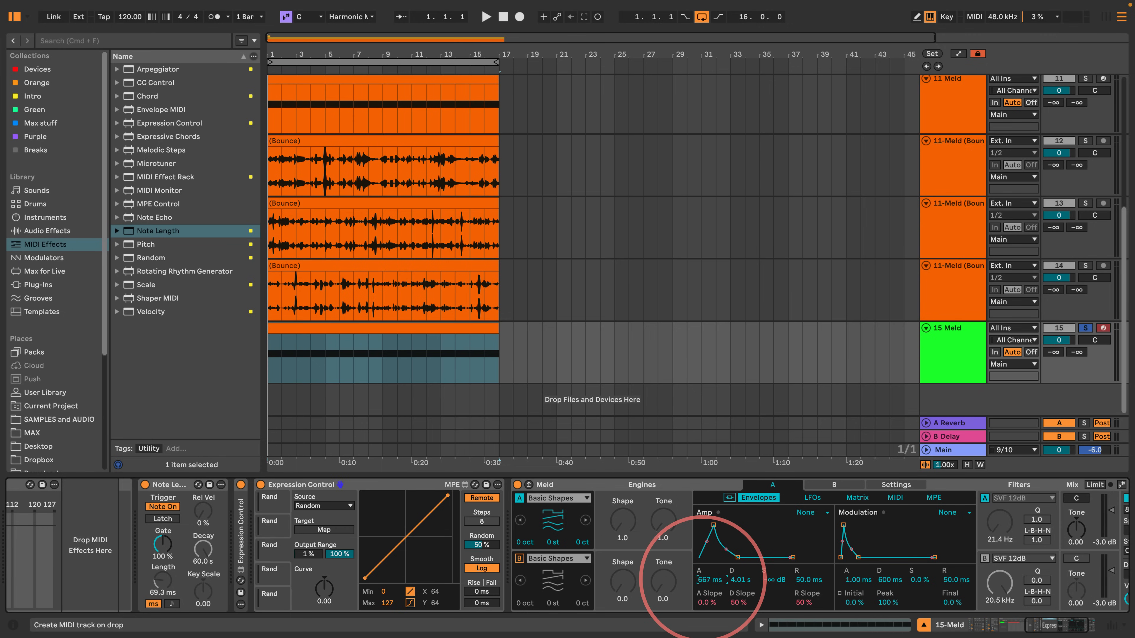
- Add a Reverb audio effect after Meld on the 15 Meld track
click(1033, 628)
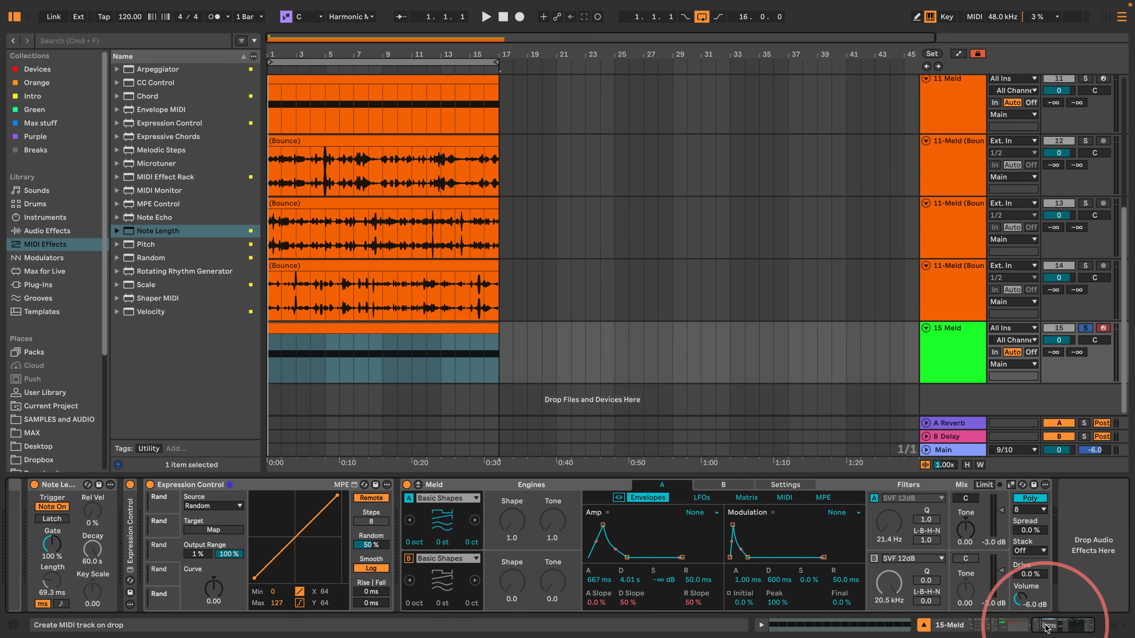
click(32, 233)
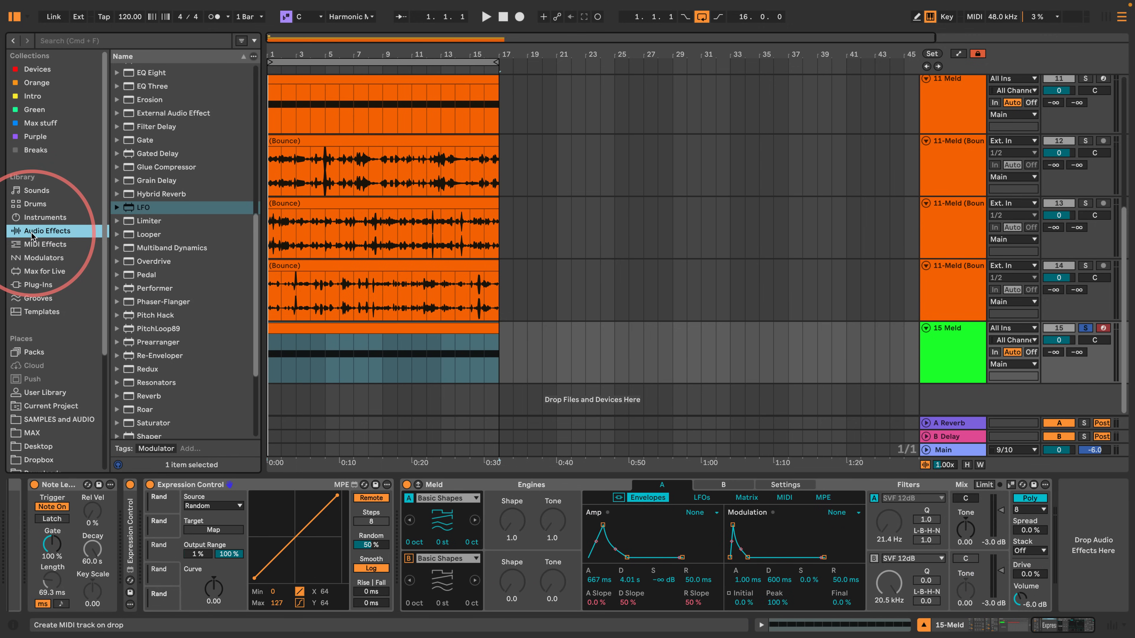
scroll(169, 280, down, 10)
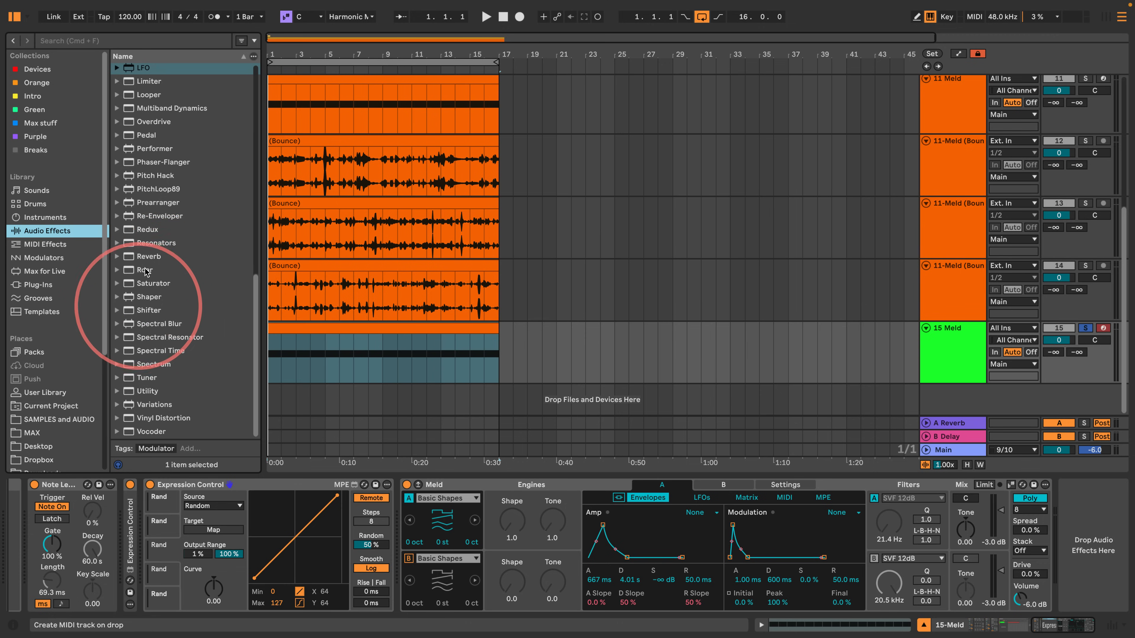
drag(151, 256, 1094, 528)
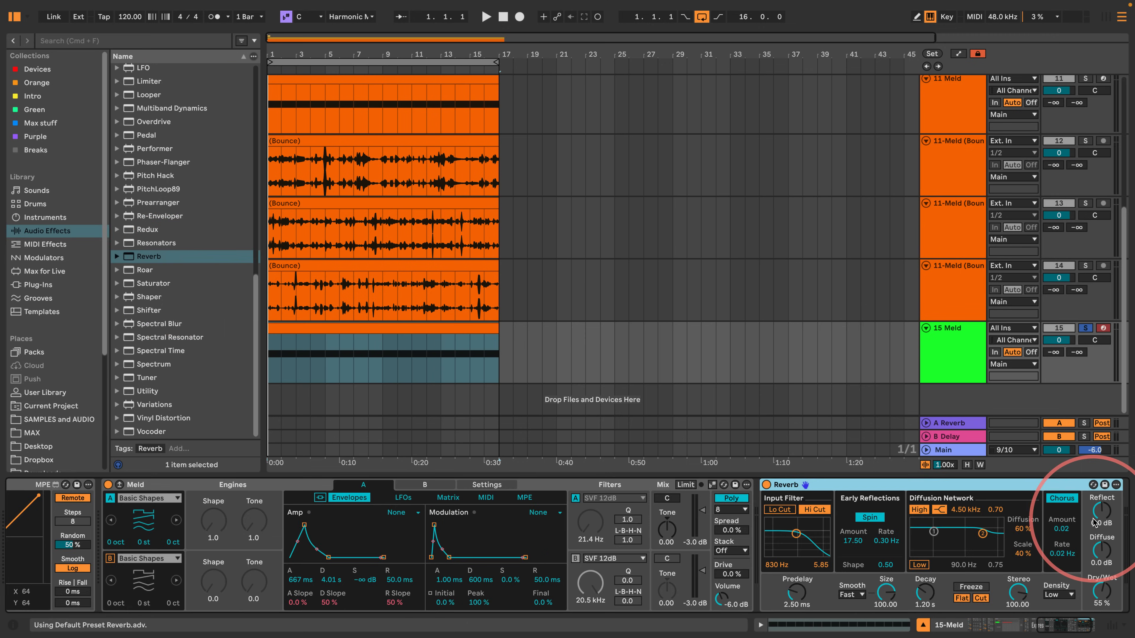
- Assign the 15 Meld track's green colour to its clips
click(1026, 628)
mouse_move(1025, 628)
mouse_down()
mouse_move(964, 631)
mouse_move(1034, 630)
mouse_up()
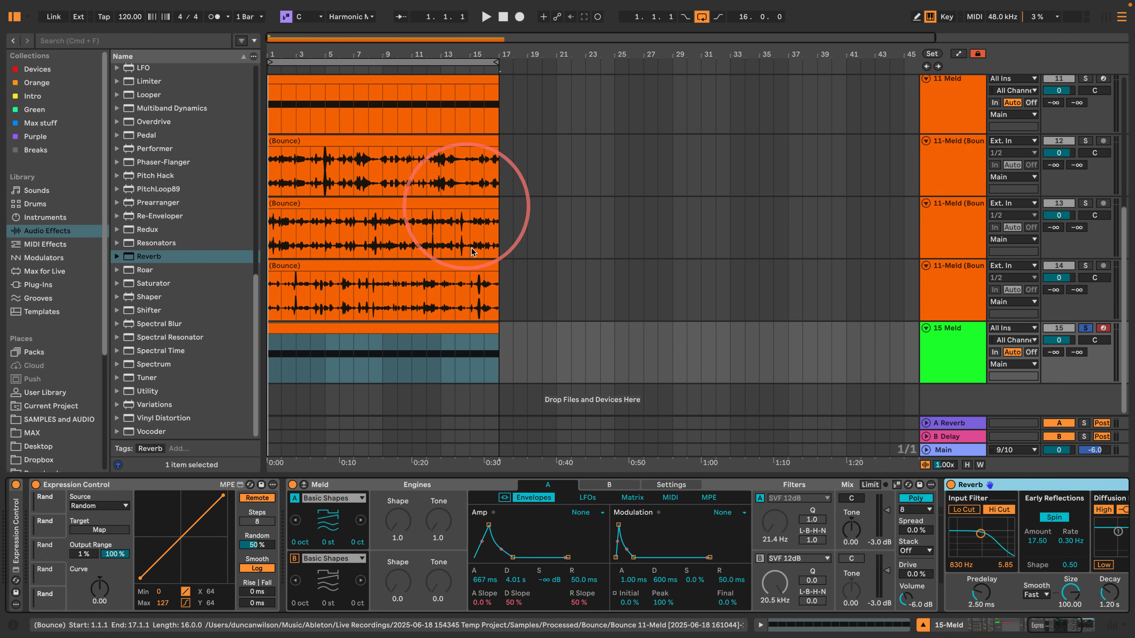
right_click(952, 344)
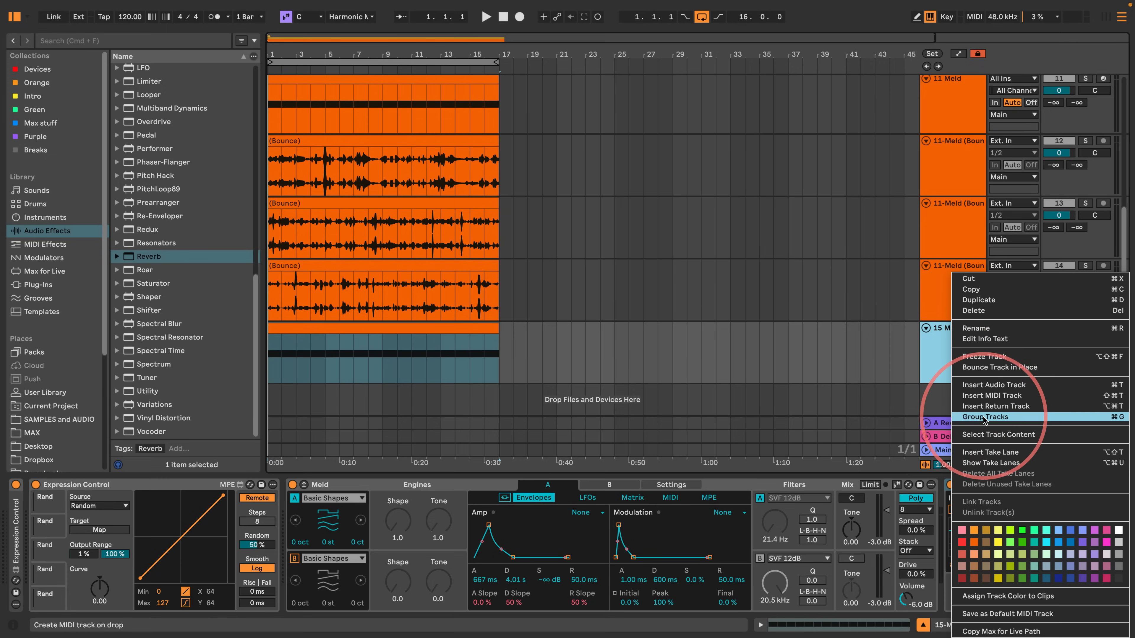
click(989, 596)
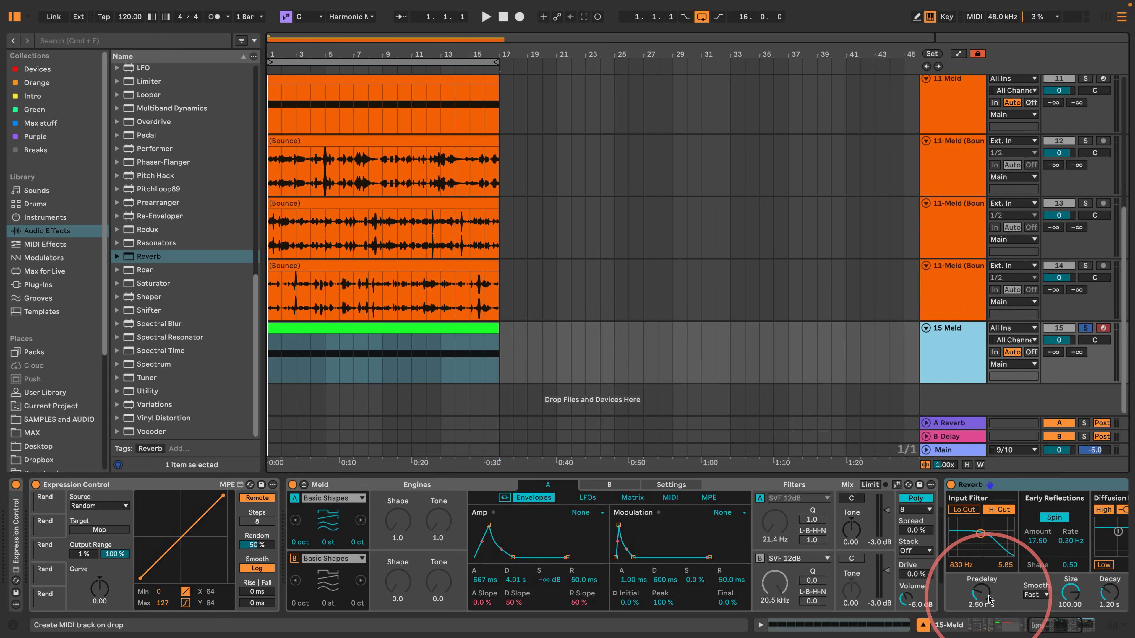
- Bounce the 15 Meld clip to a new audio track and audition the bounced track in solo
right_click(400, 351)
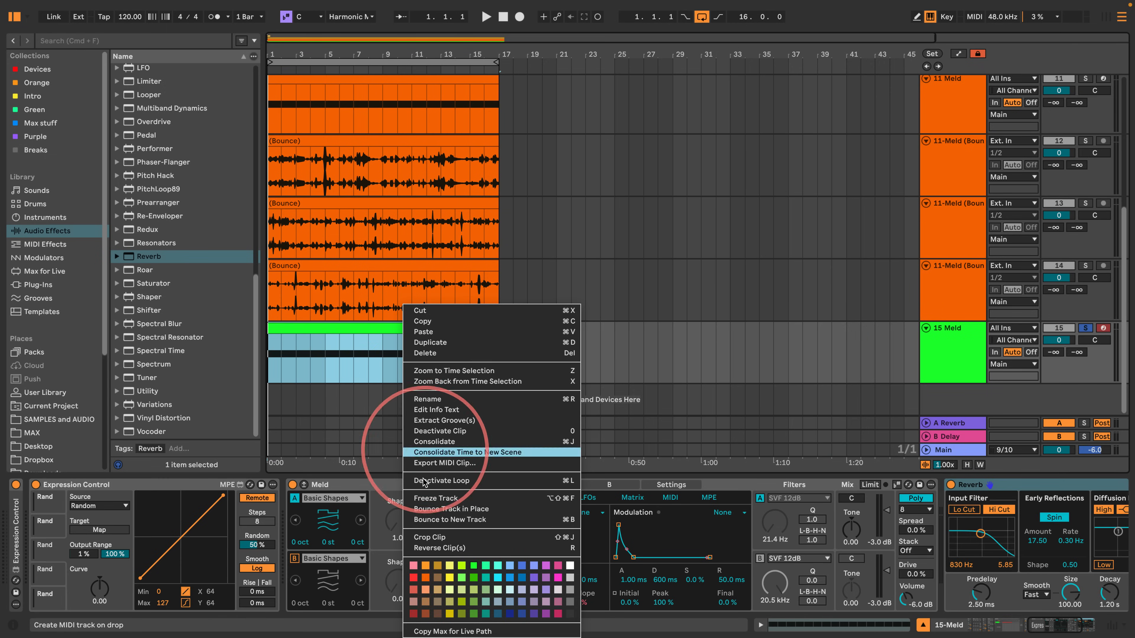
click(431, 508)
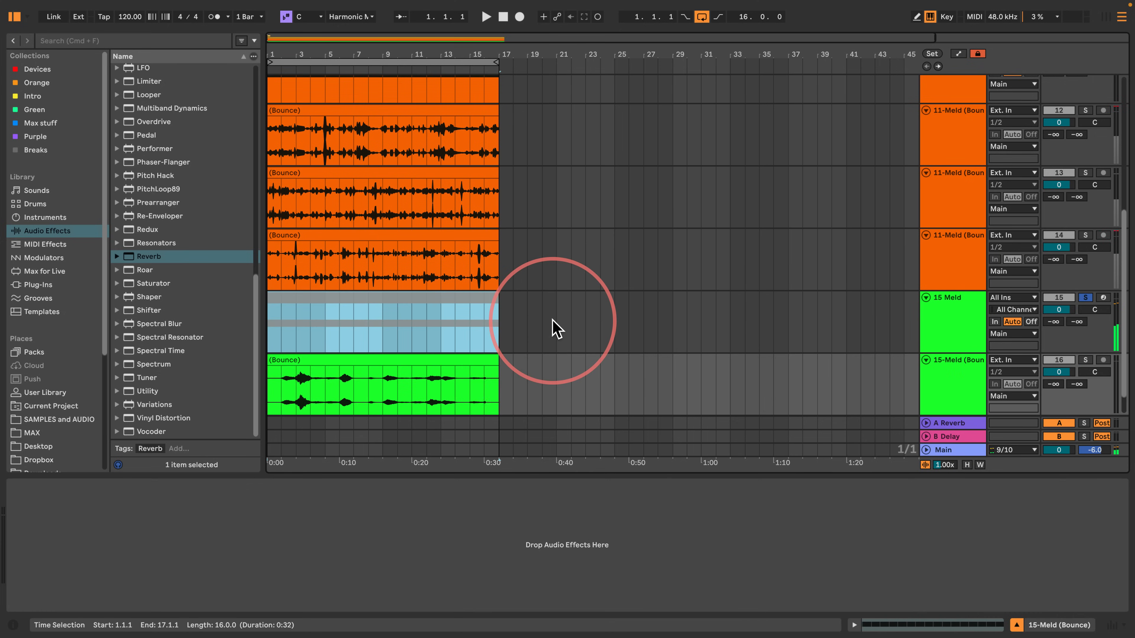
click(1085, 359)
key(space)
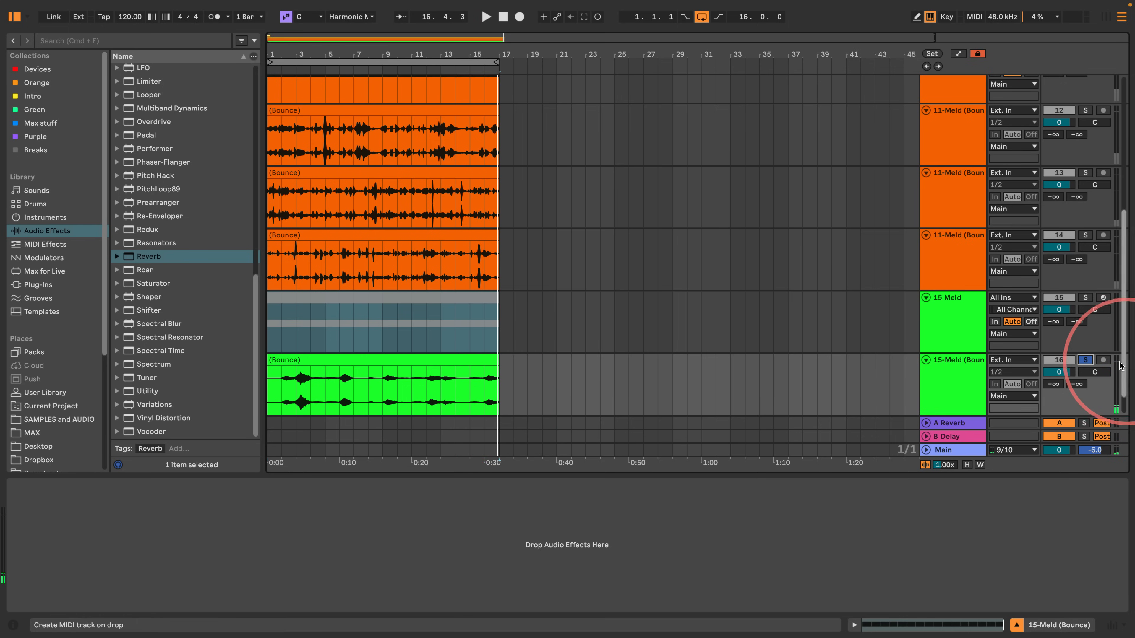
click(1084, 360)
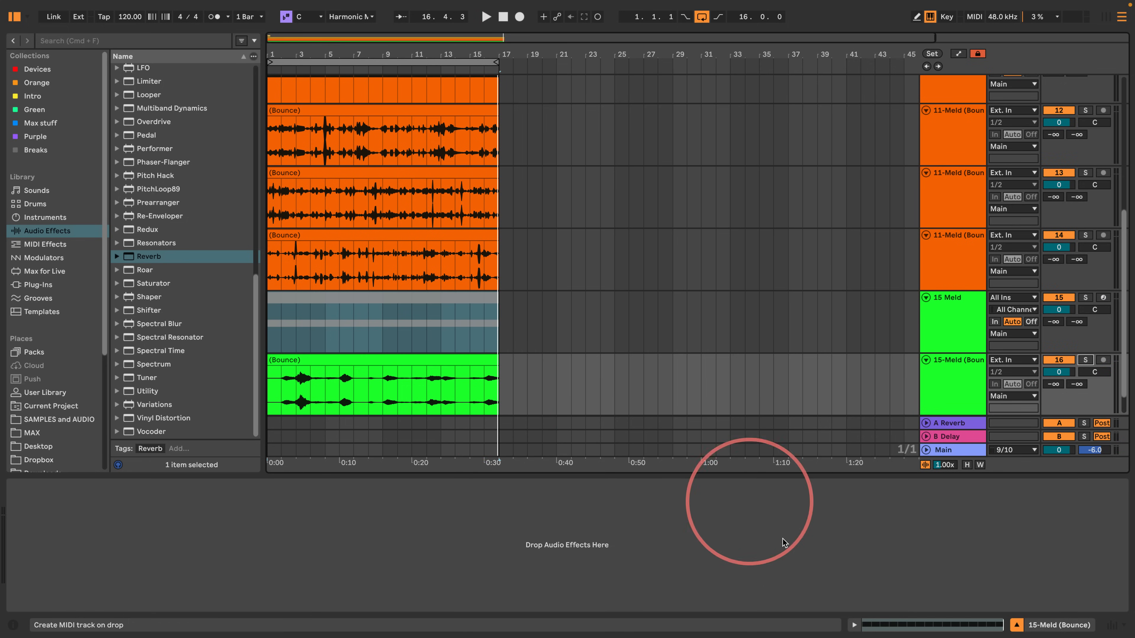
- Hide the device view and optimise the arrangement height so that all tracks fit
click(1016, 625)
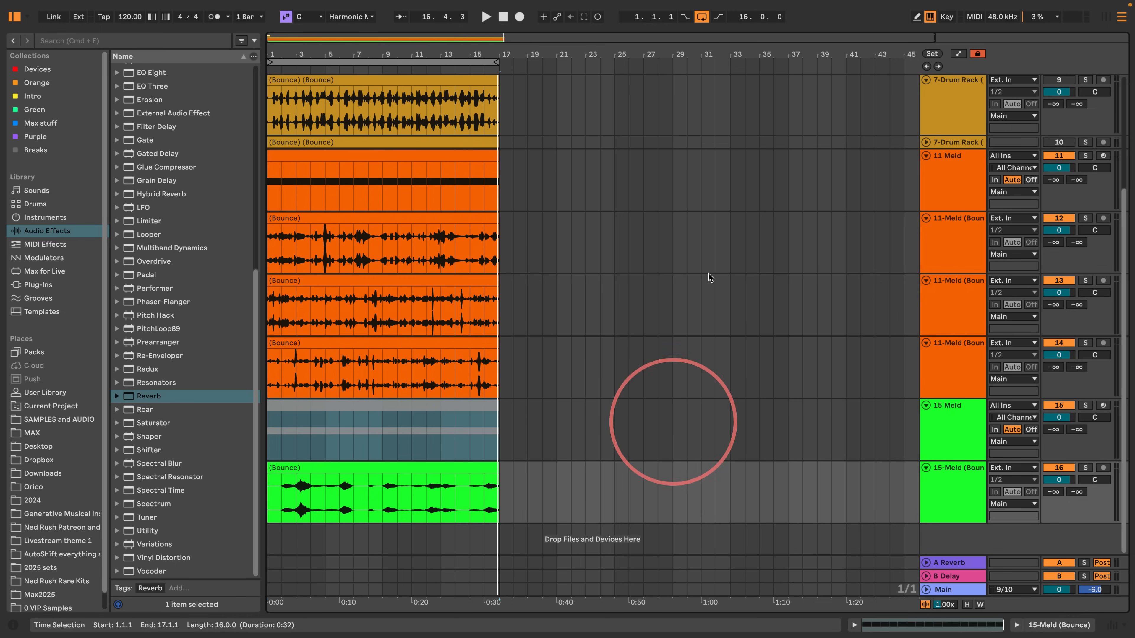
click(966, 604)
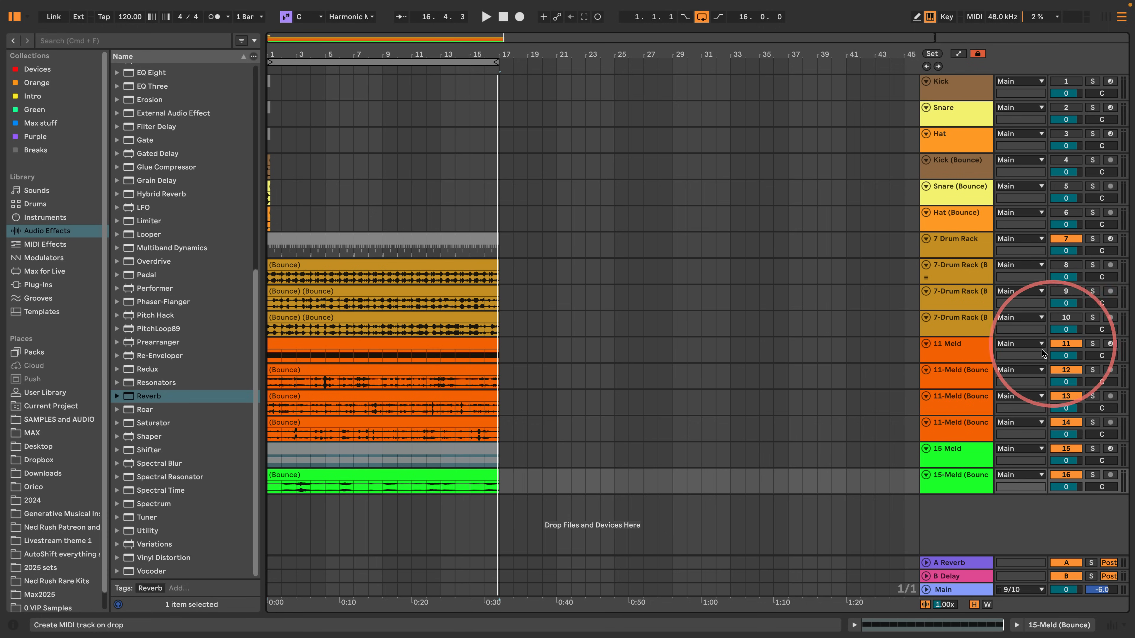
- Audition solo combinations of the Meld and drum tracks, ending with bounced tracks 9, 14 and 16 together, and clear all solos
click(1091, 344)
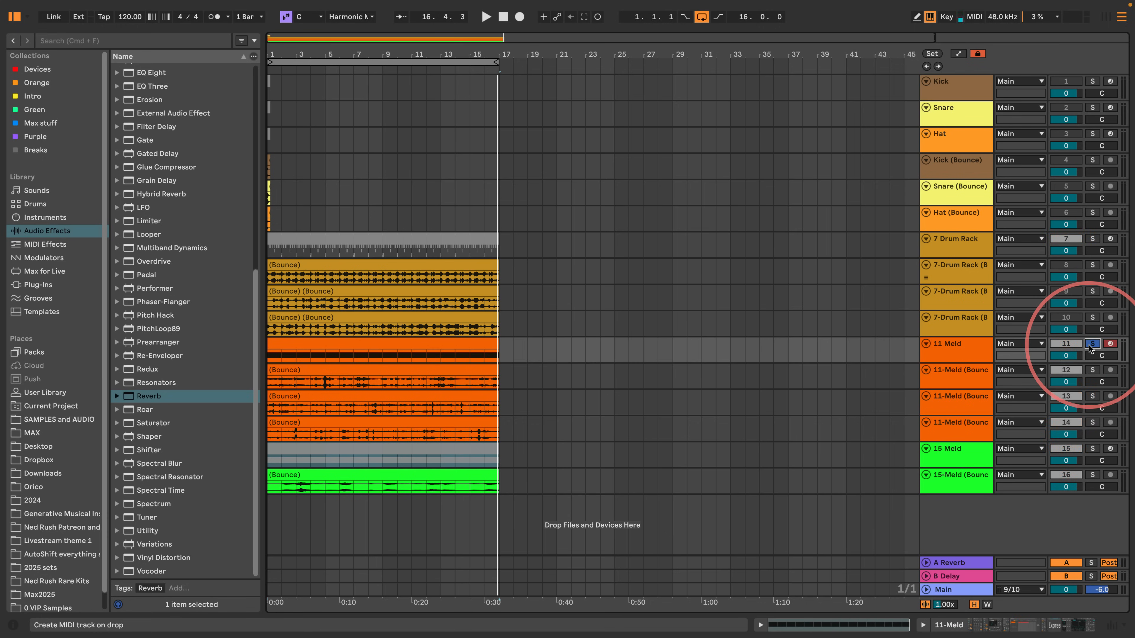
key(space)
click(1092, 448)
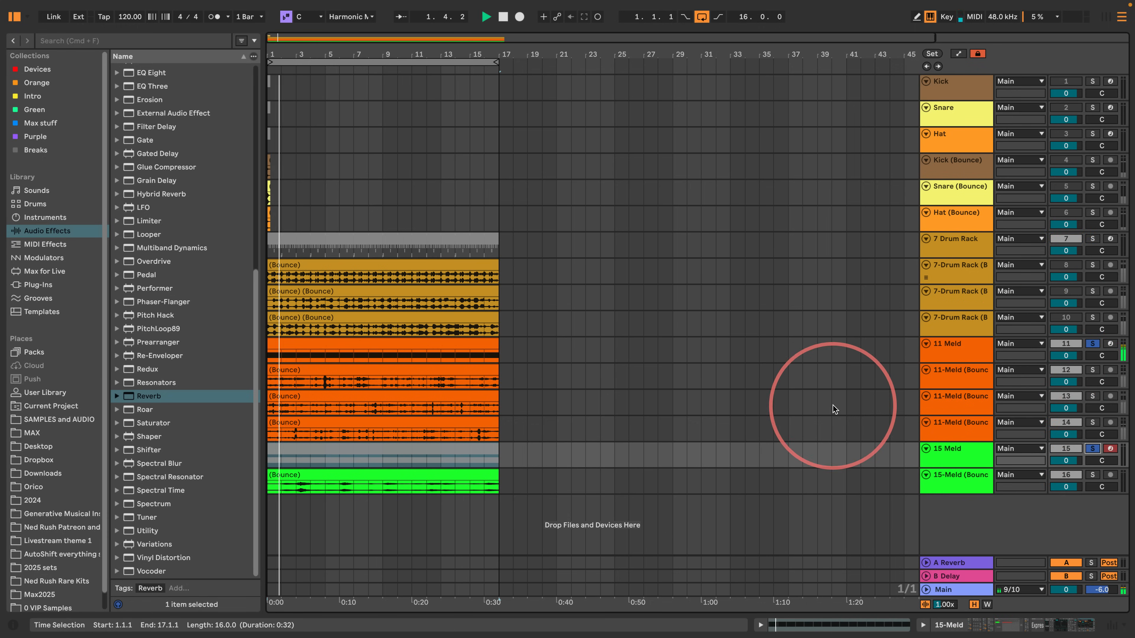
click(1090, 344)
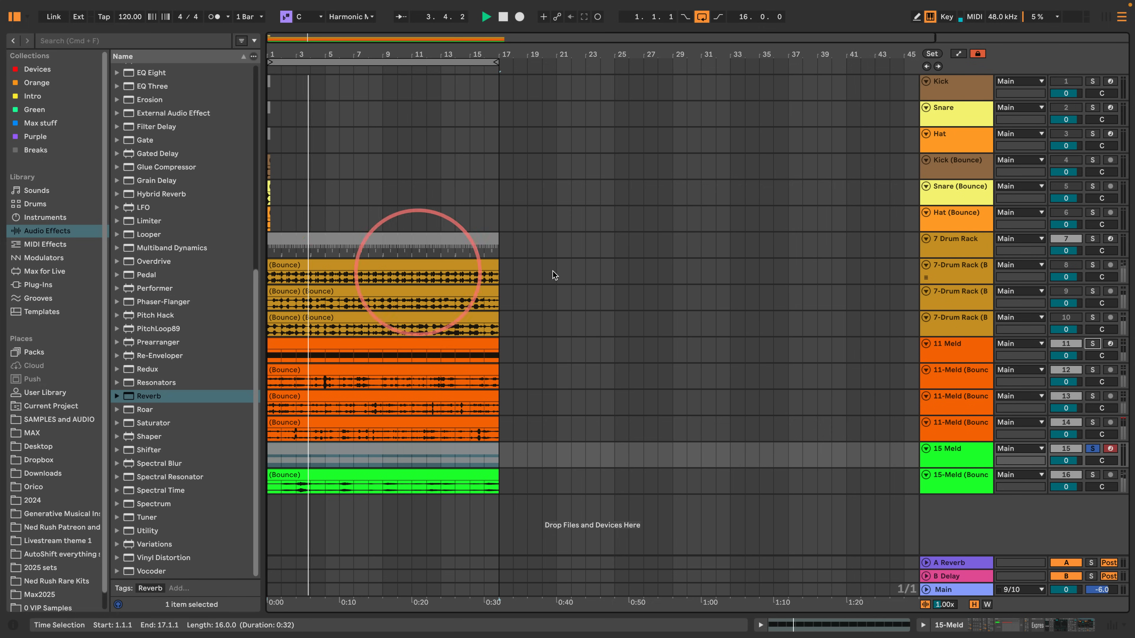
click(1092, 292)
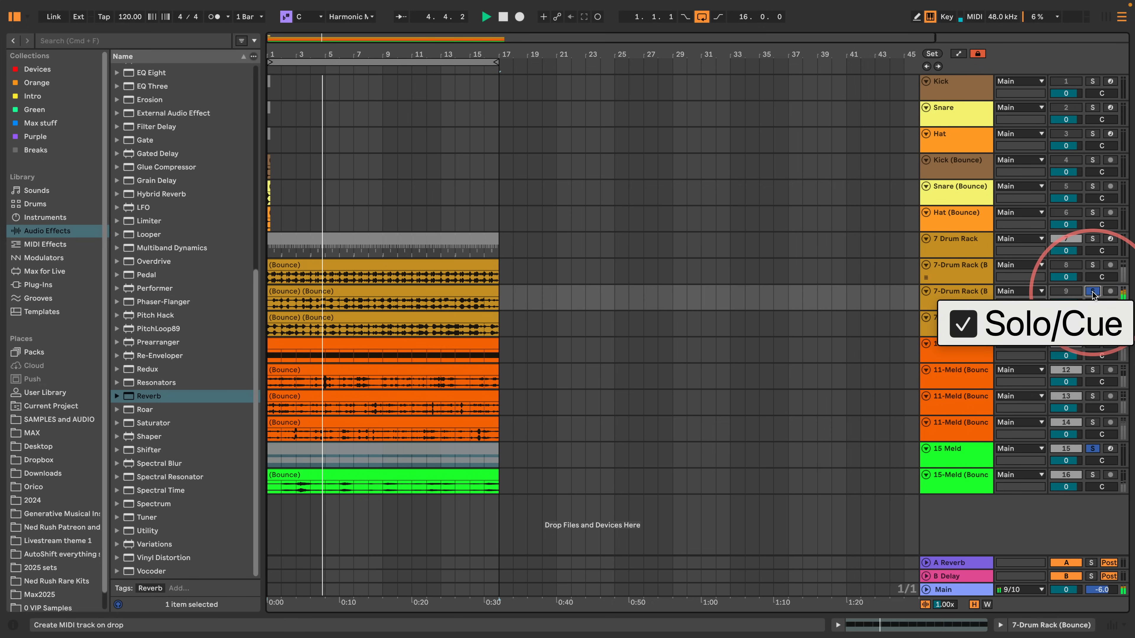
click(1093, 449)
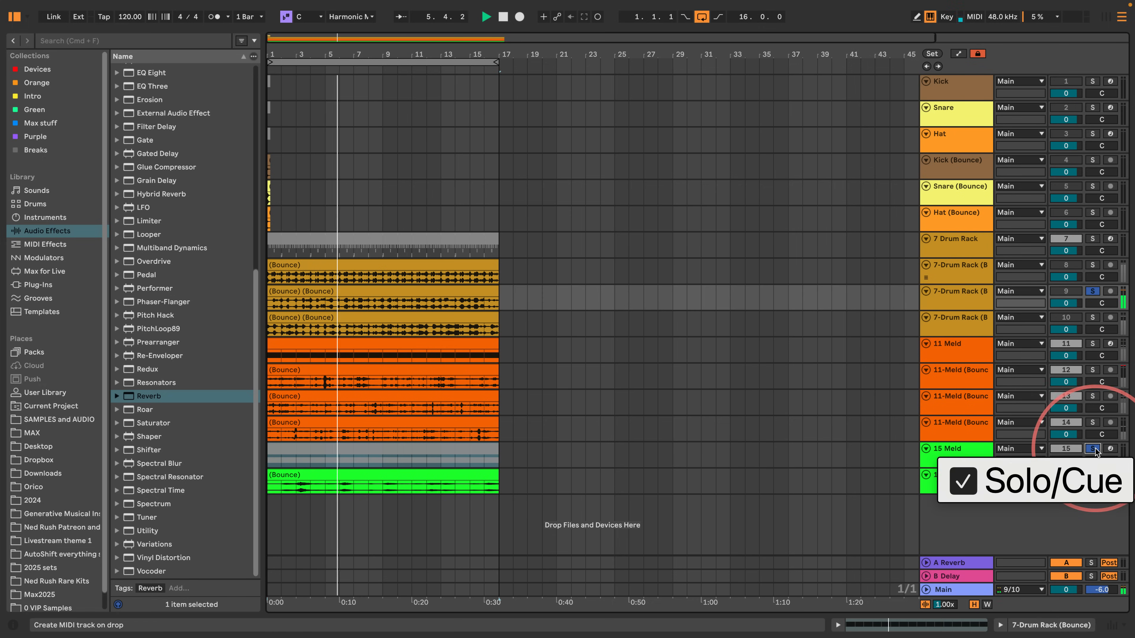
click(1092, 475)
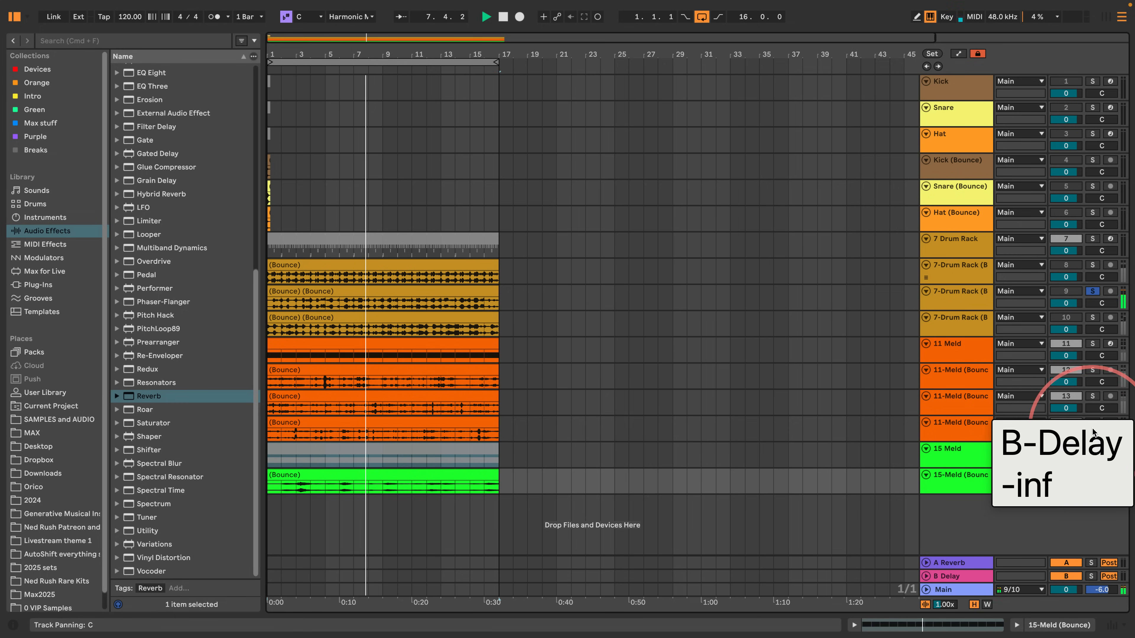
click(1092, 423)
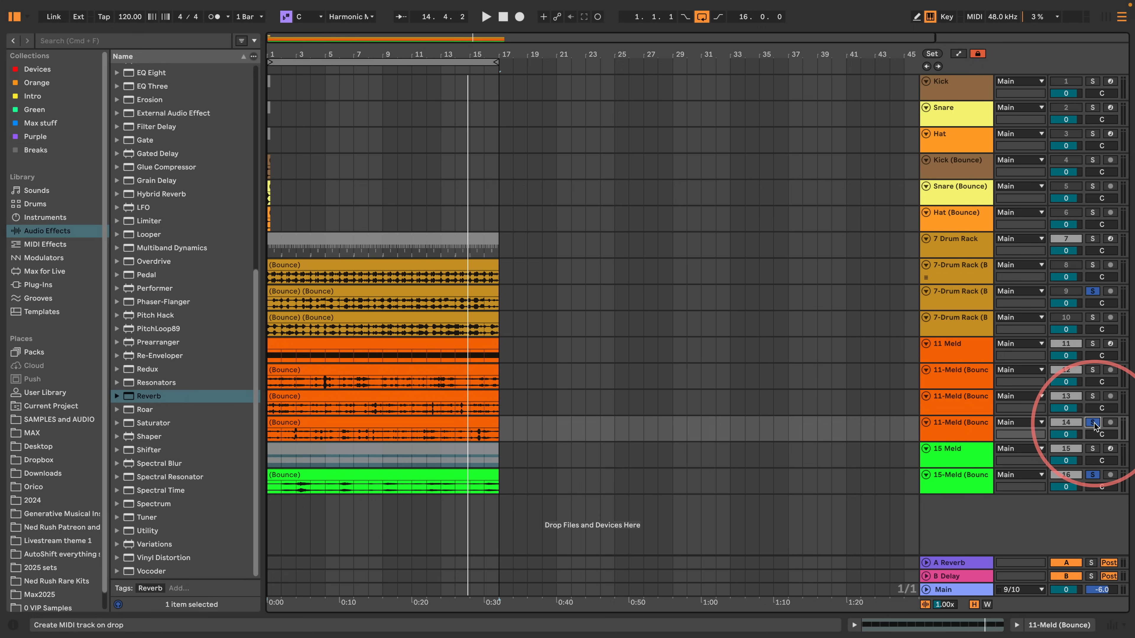
key(space)
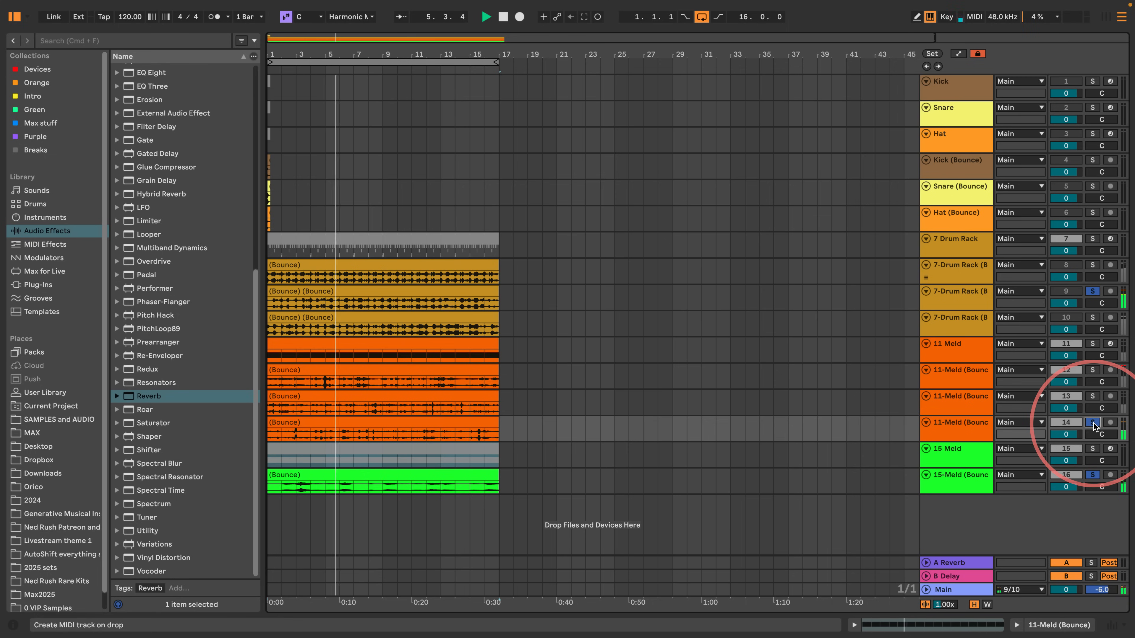
key(space)
click(1093, 426)
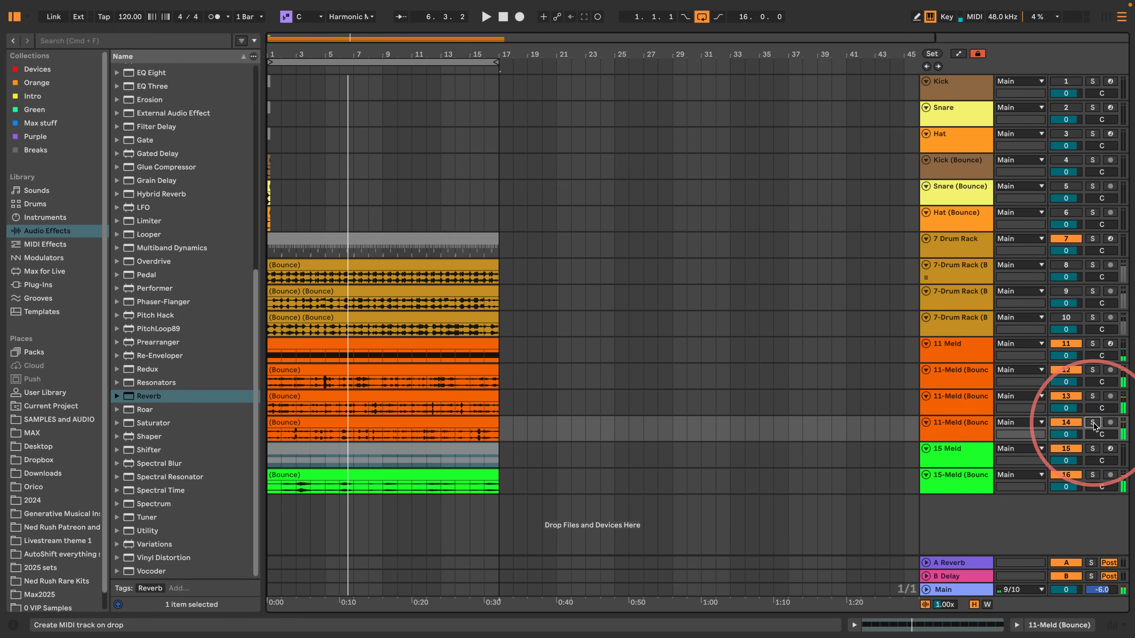
- Reactivate the MIDI clip on the 15 Meld track and show the track's device chain
click(955, 457)
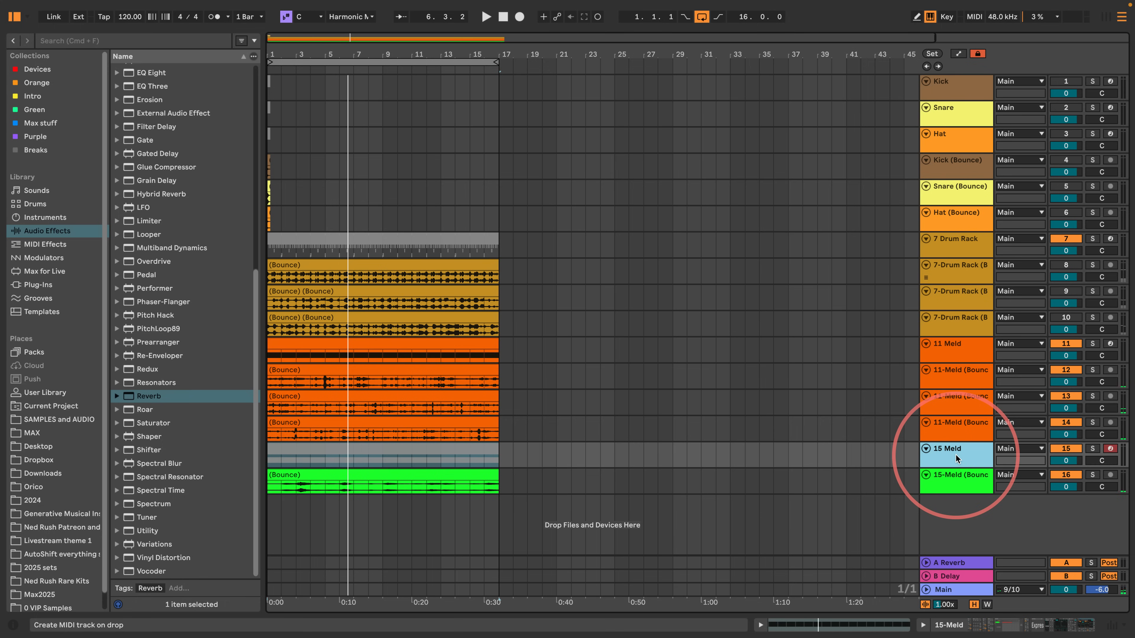
click(387, 452)
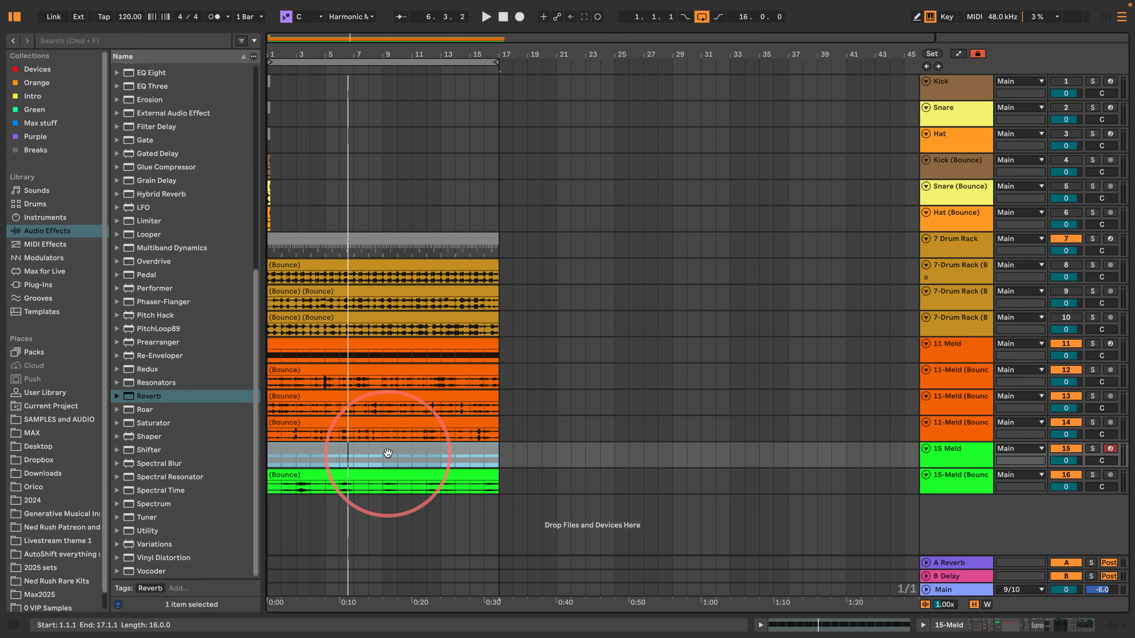
double_click(954, 453)
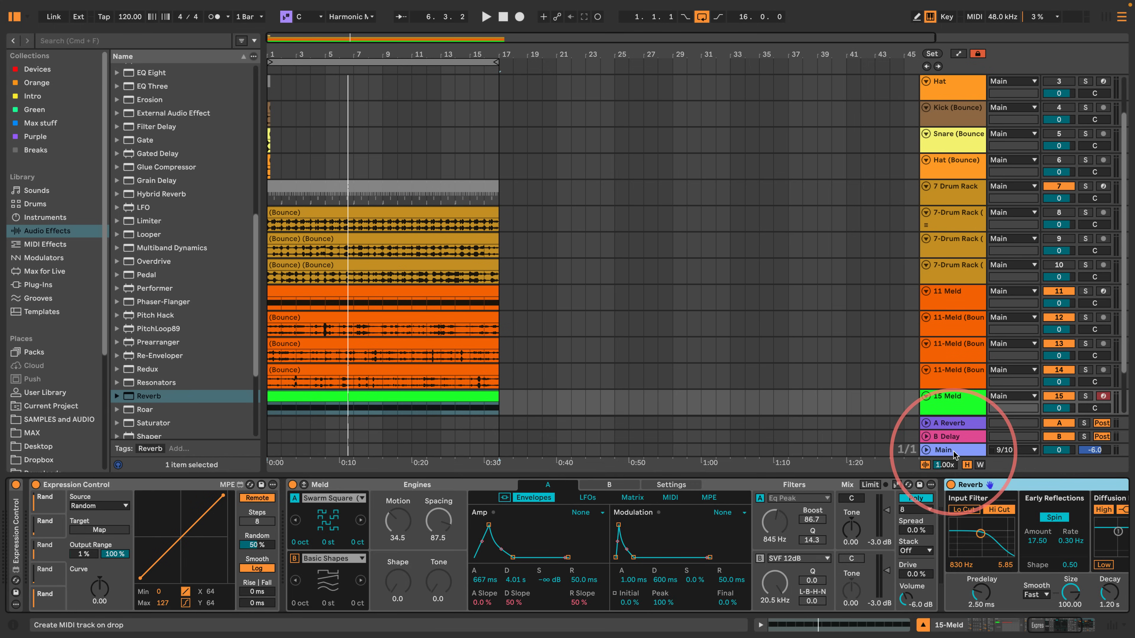
scroll(896, 303, down, 3)
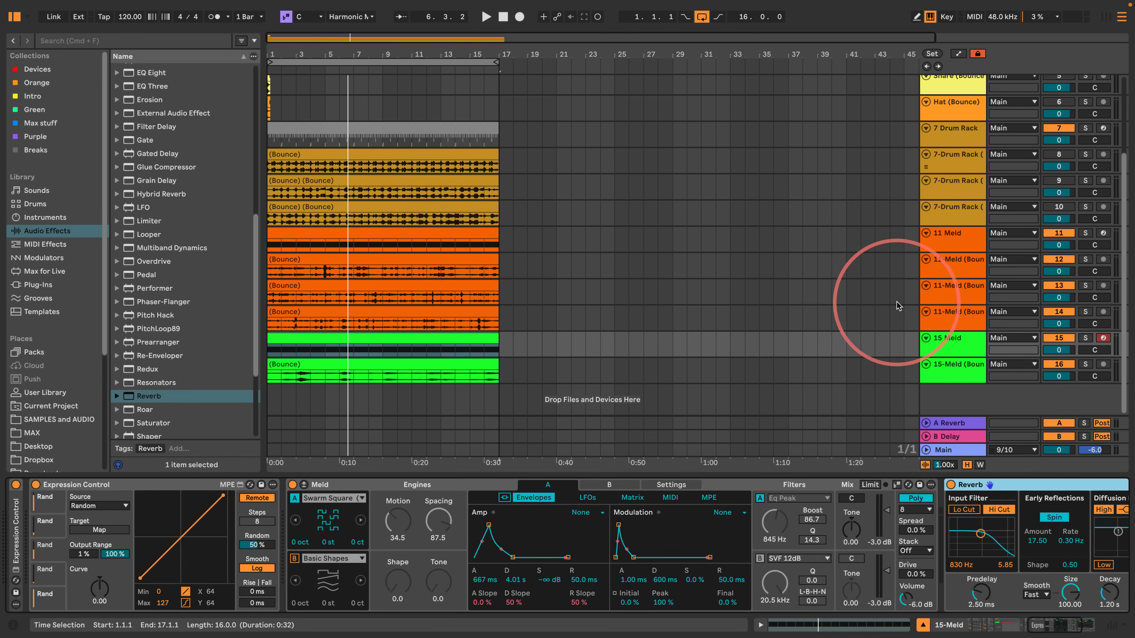
- Duplicate the 15 Meld track and place the duplicate below the 15-Meld bounce track
click(954, 349)
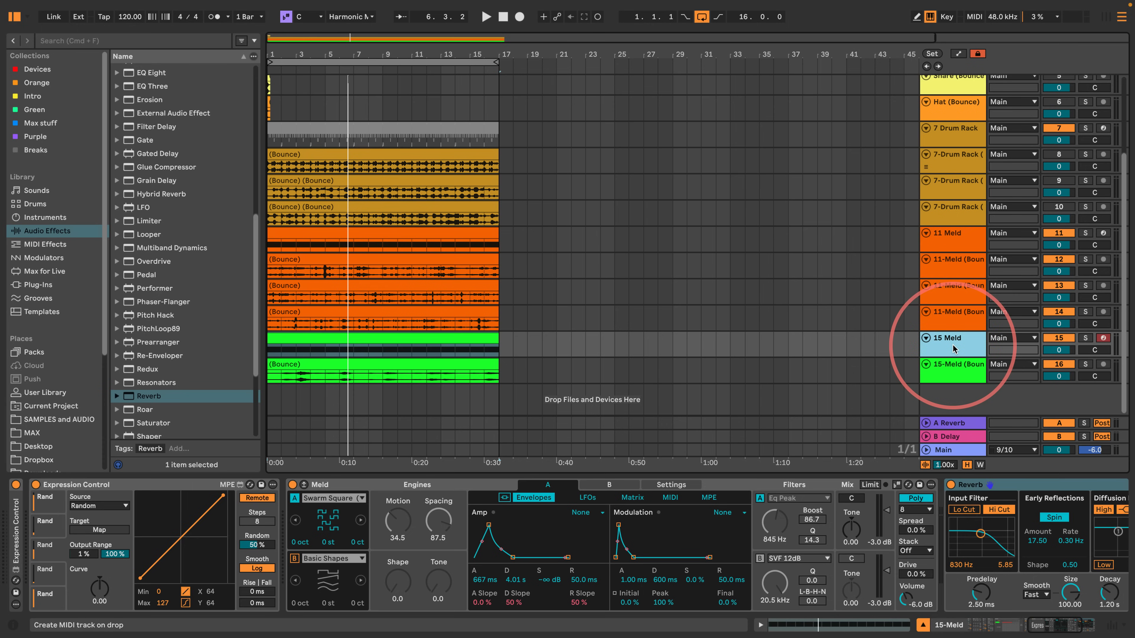
key(super+d)
scroll(953, 347, down, 1)
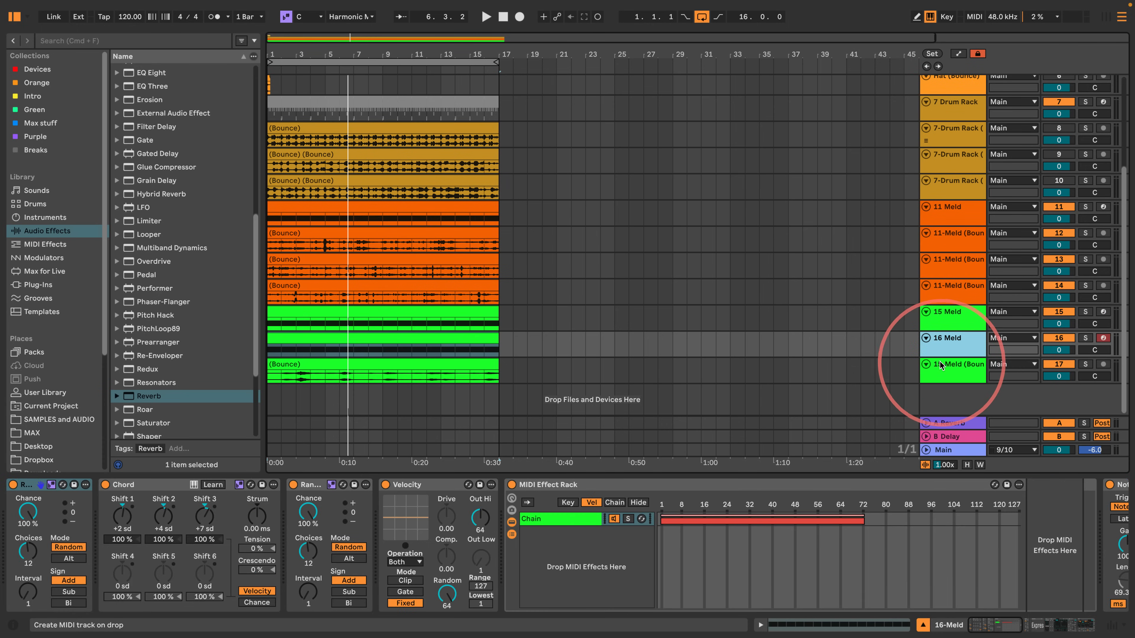
drag(941, 366, 930, 344)
- Colour the duplicated Meld track pale lavender and assign that track colour to its clips
click(950, 366)
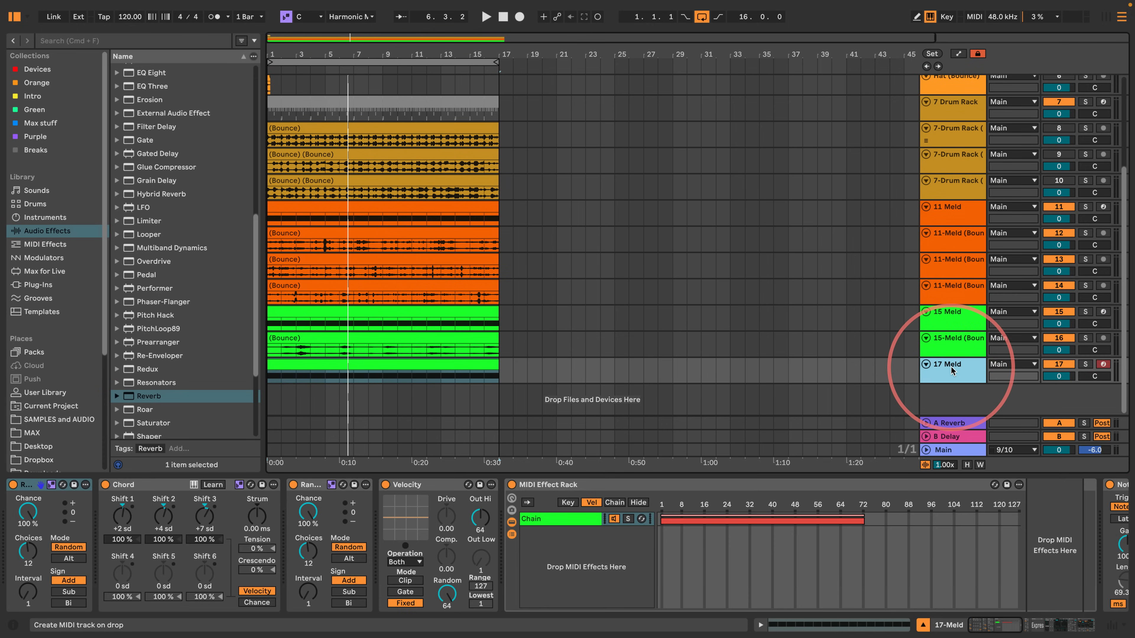
right_click(950, 366)
click(1070, 283)
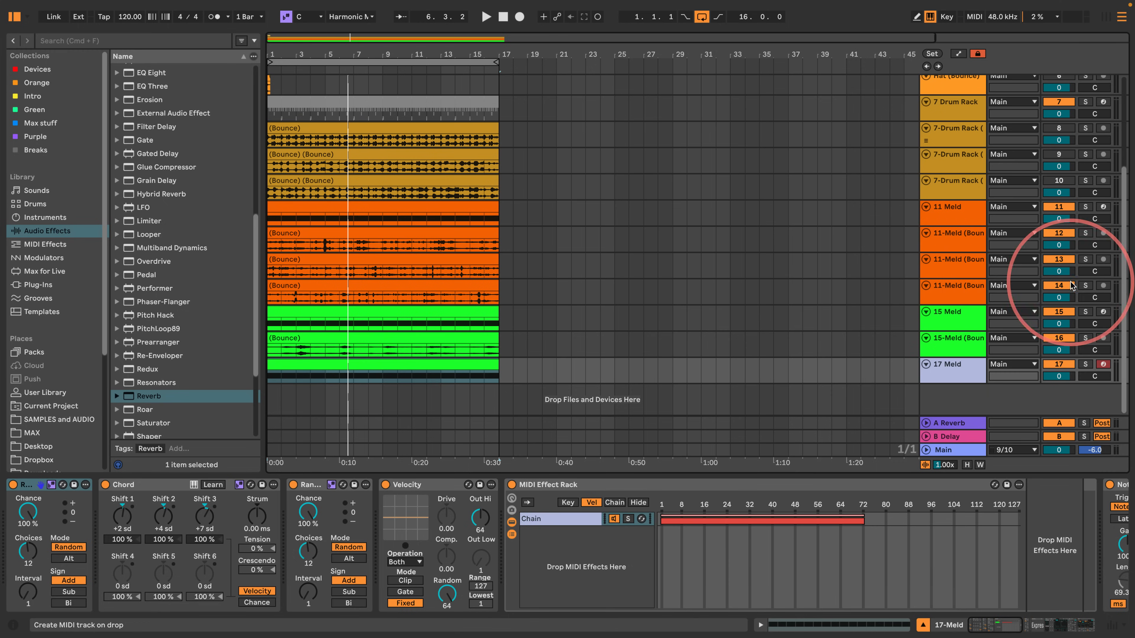
right_click(962, 367)
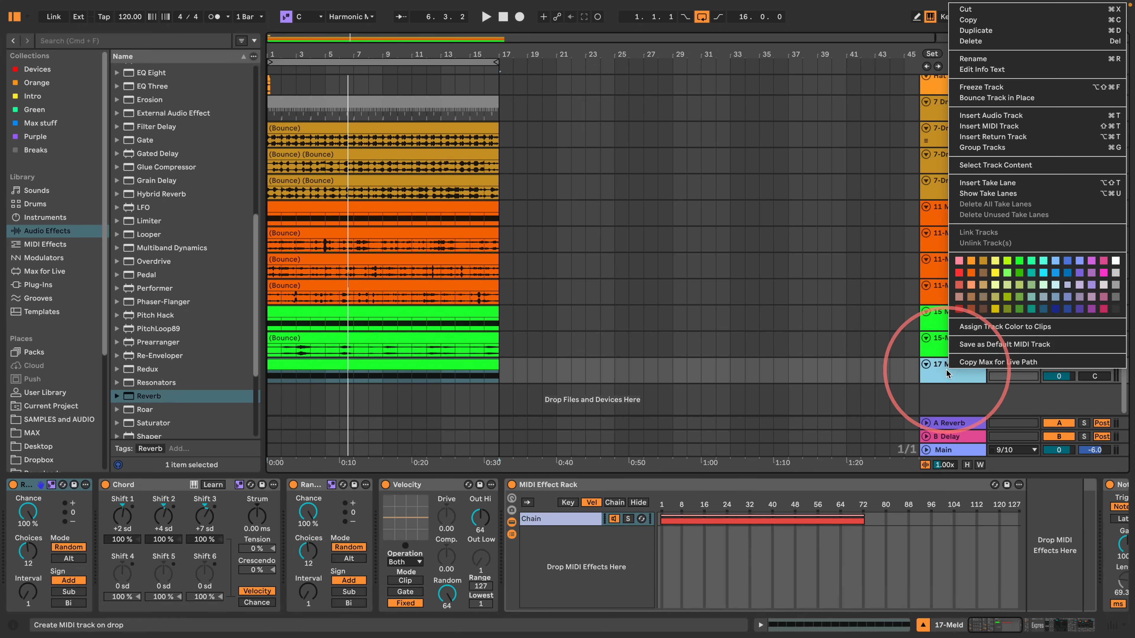
click(1005, 327)
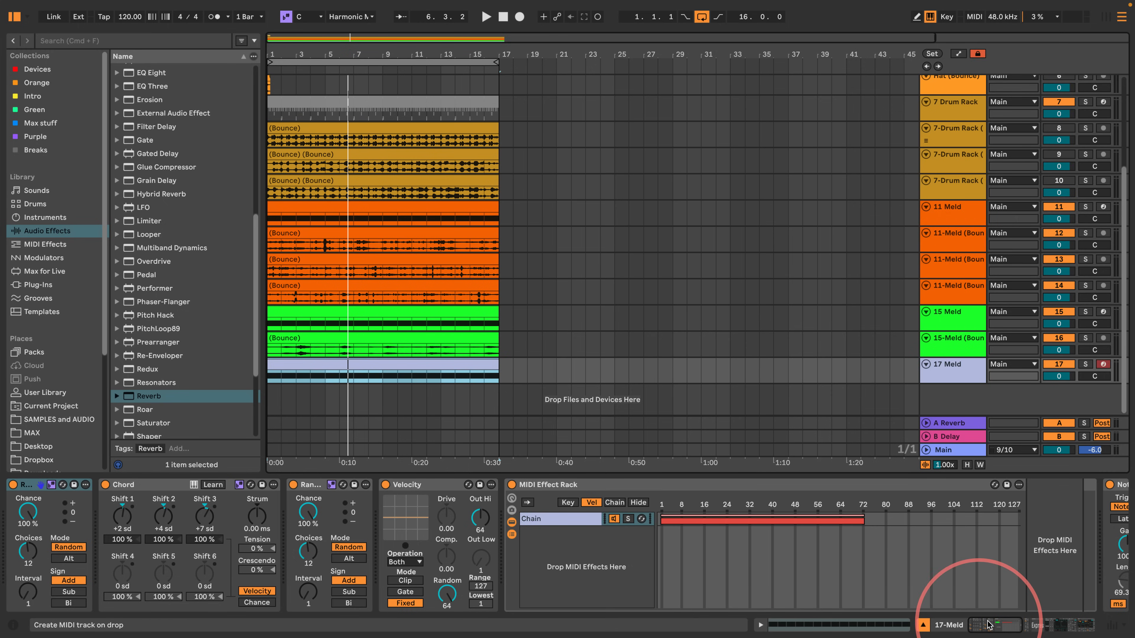
- Remove the Expression Control mapping from Meld's A Osc Type on the 17 Meld track and keep engine A on Basic Shapes
click(1010, 625)
drag(1016, 627, 1050, 626)
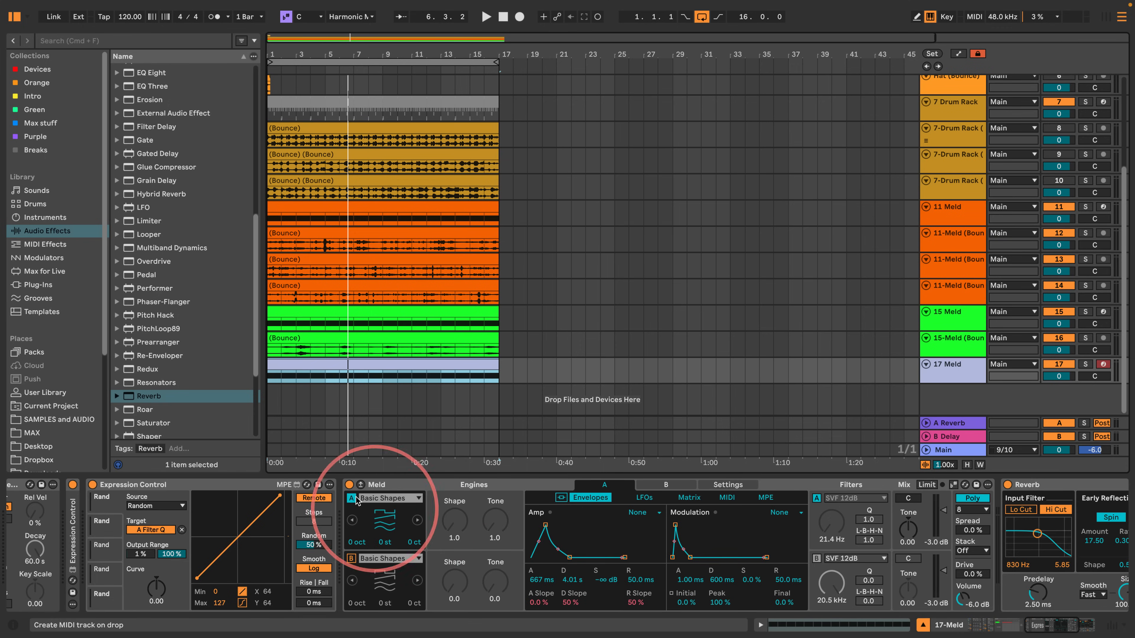
right_click(387, 505)
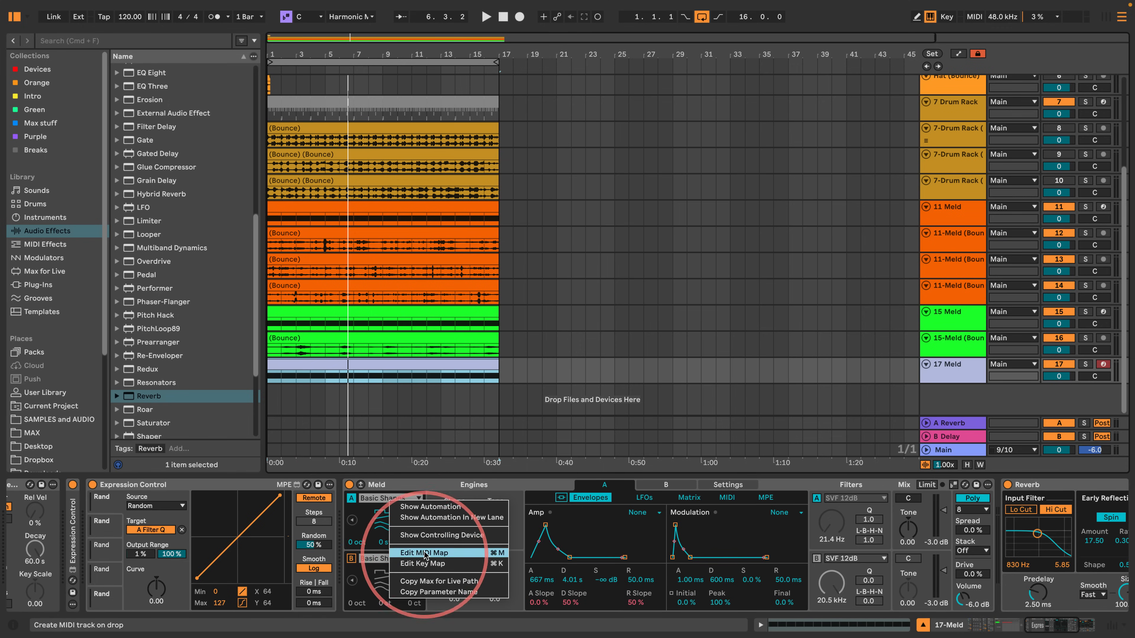
click(421, 537)
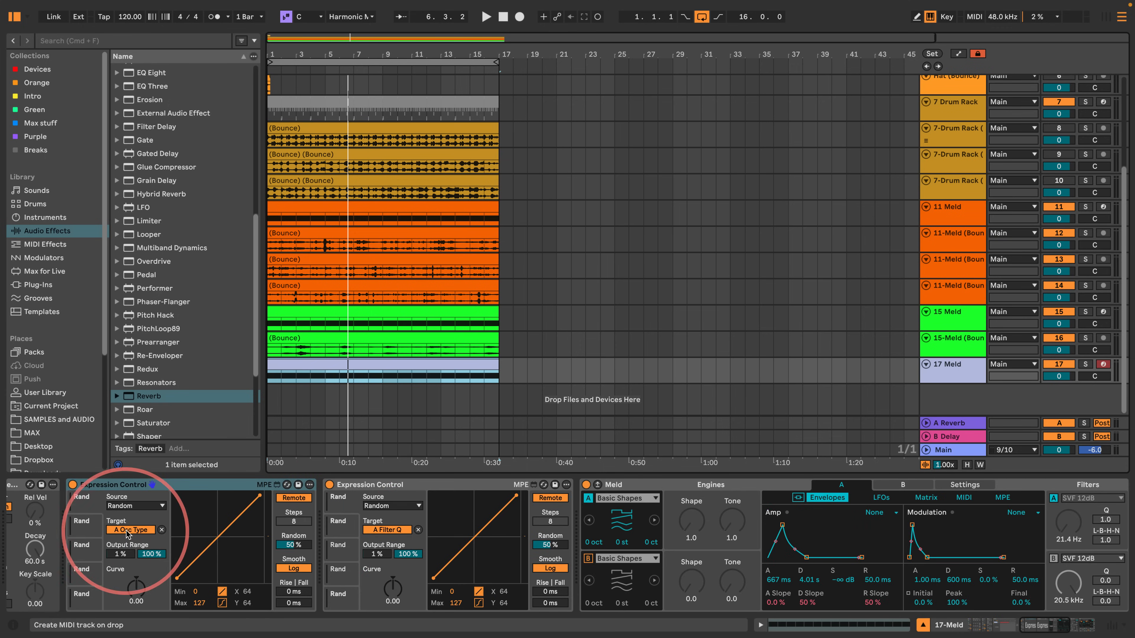
click(161, 531)
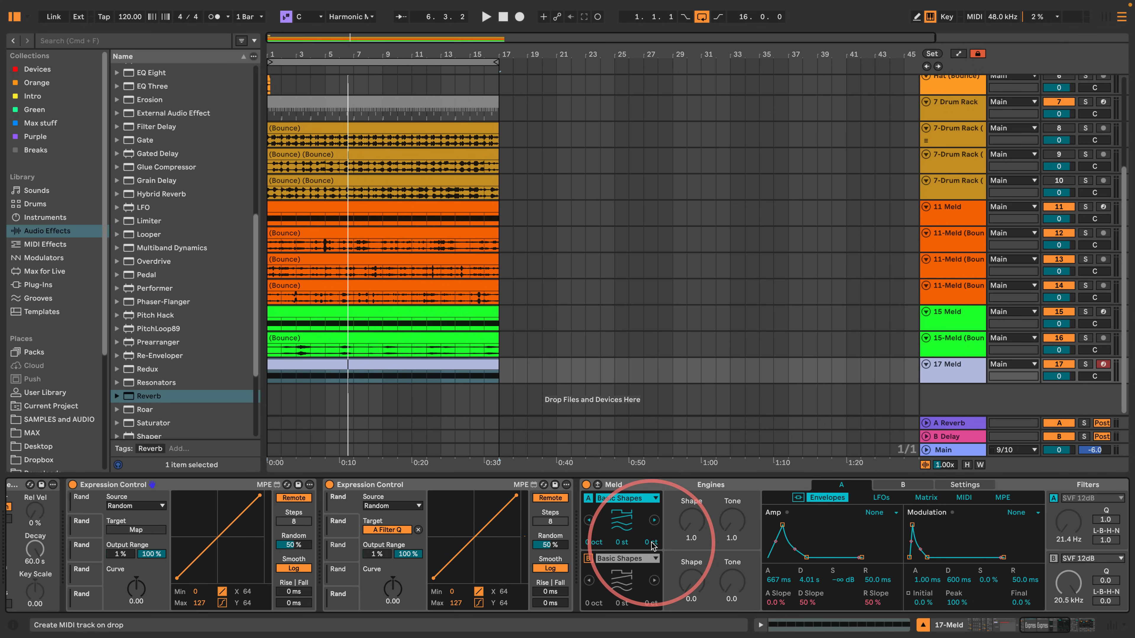
click(629, 499)
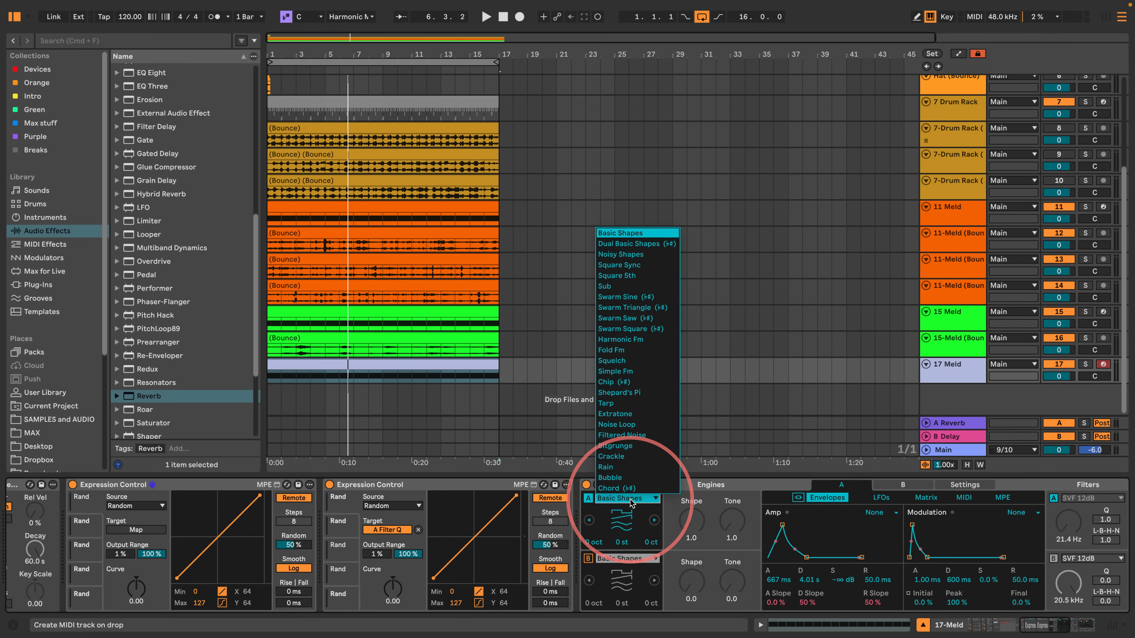
click(630, 499)
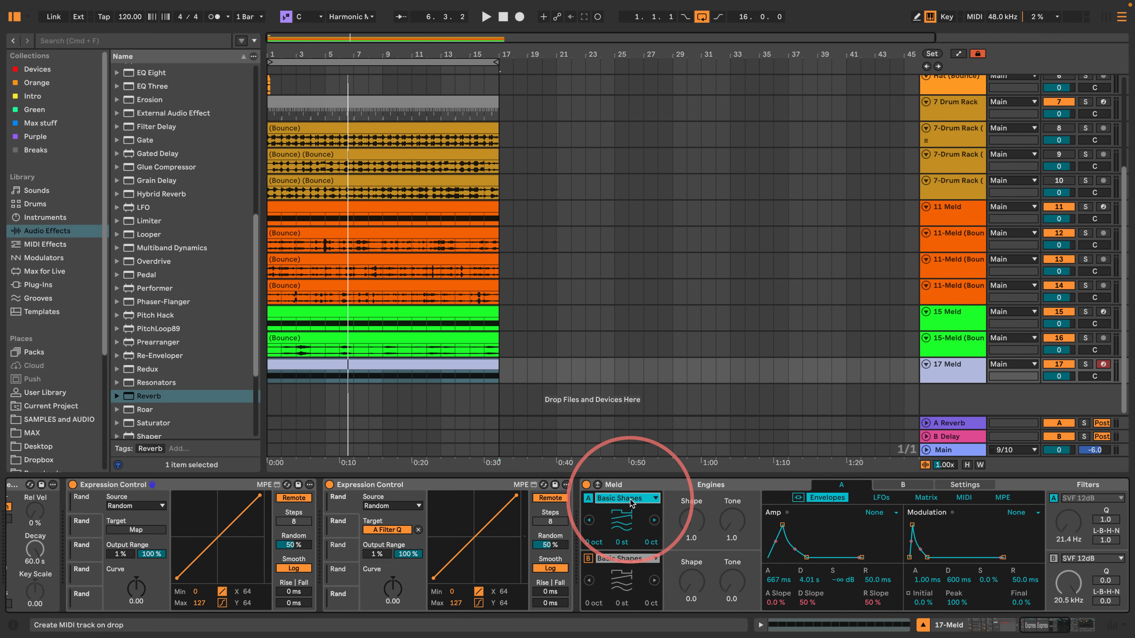
- Bounce the 17 Meld clip to a new audio track
click(1053, 624)
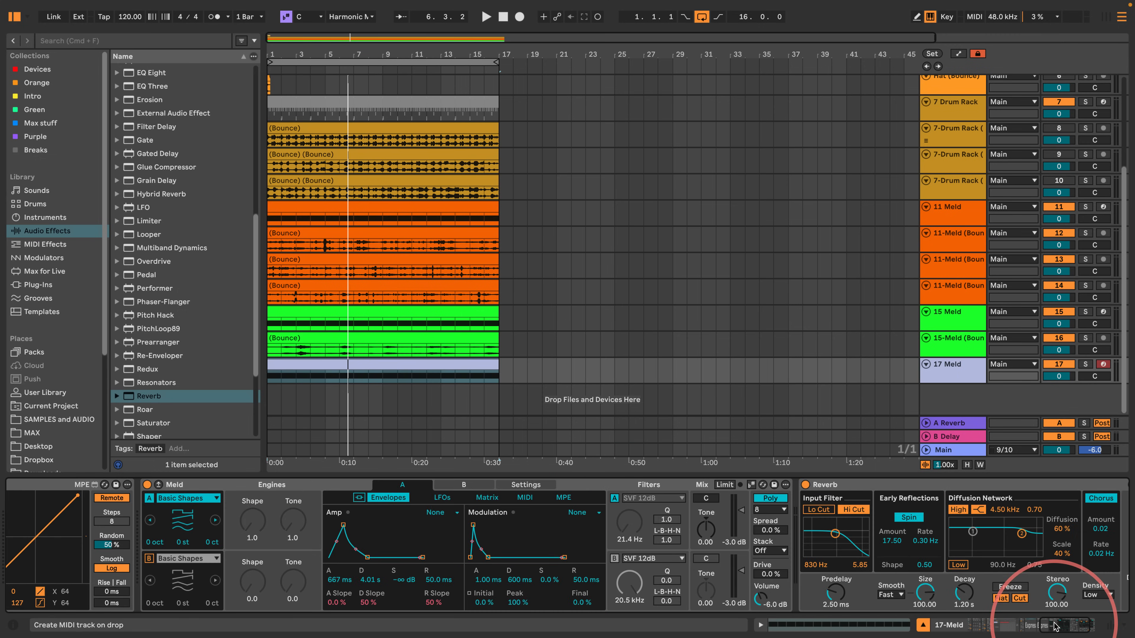
drag(1053, 623, 1029, 628)
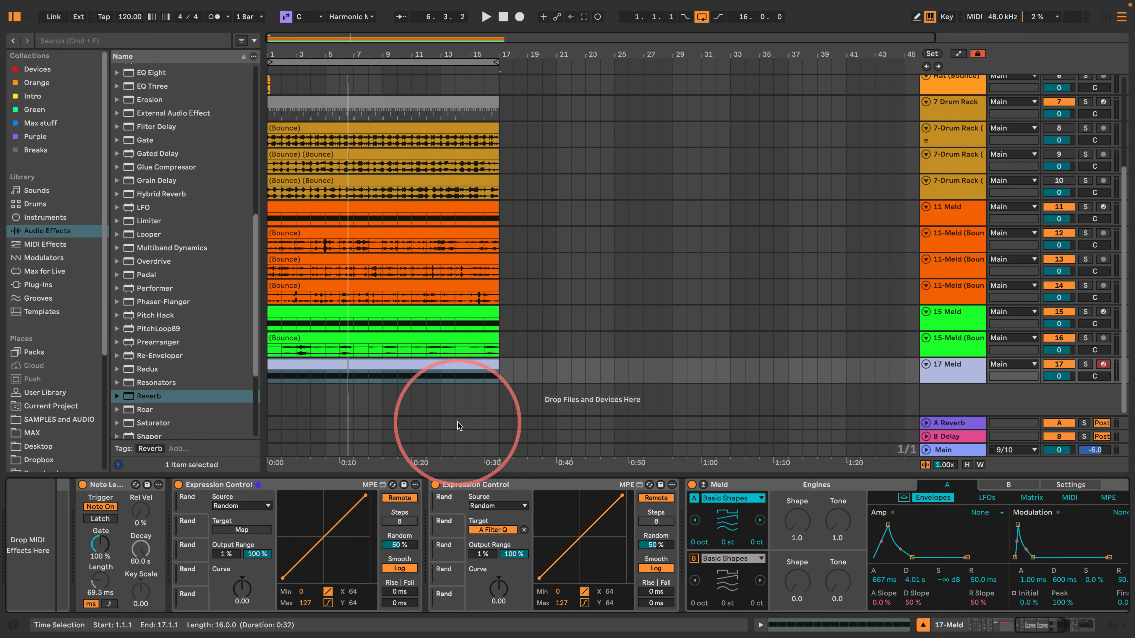
right_click(382, 367)
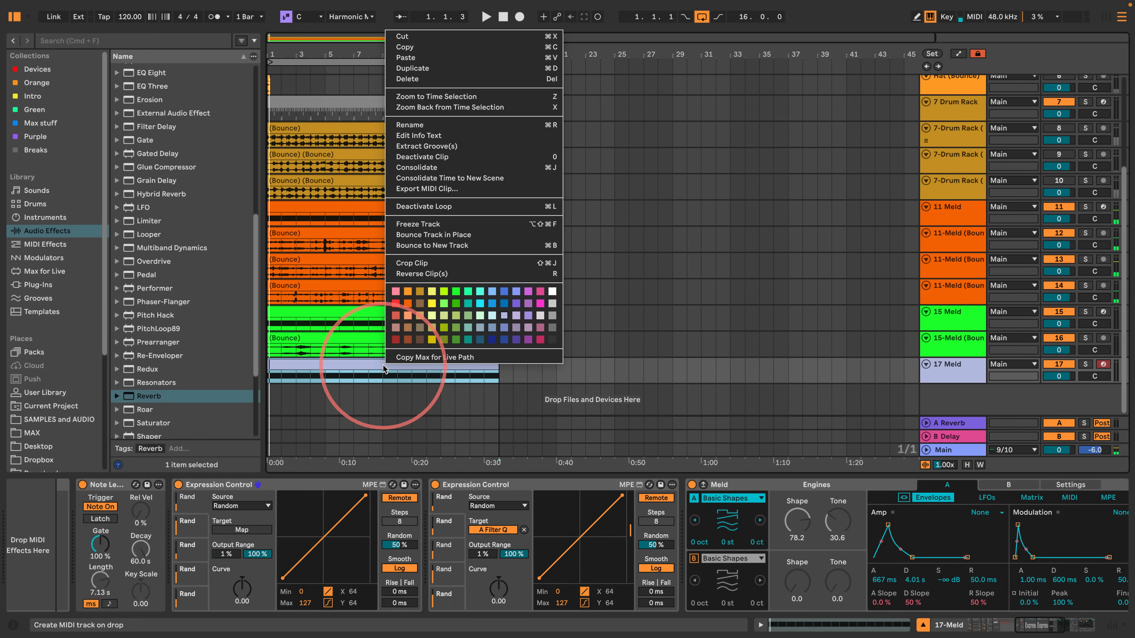
click(422, 245)
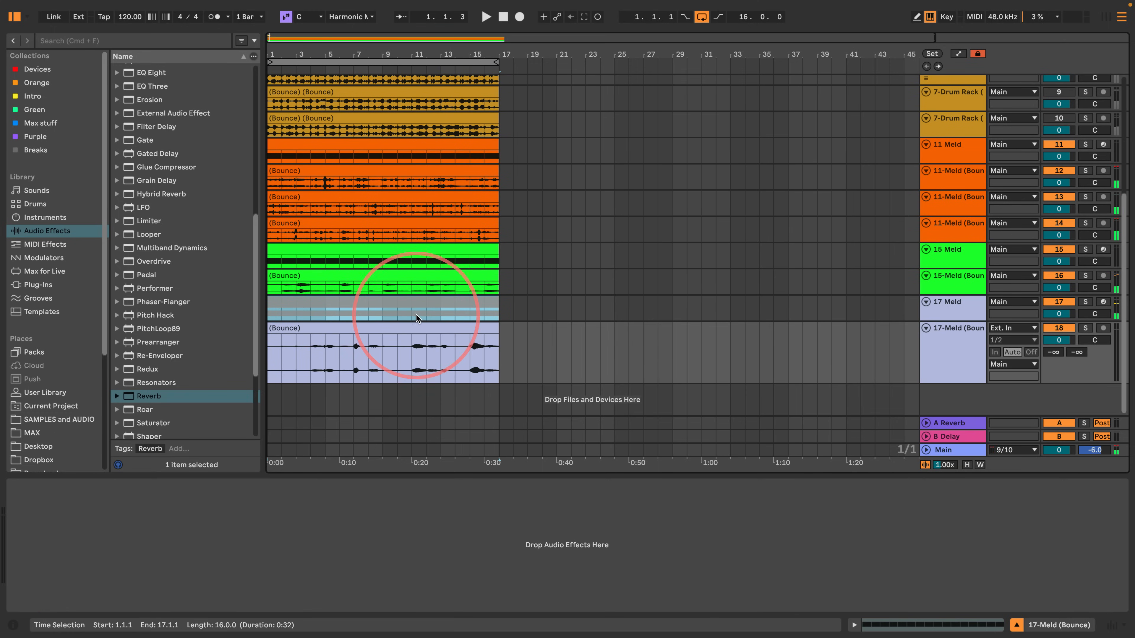
- Play the 17-Meld bounce track in solo, then stop playback and take it out of solo
click(1085, 327)
key(space)
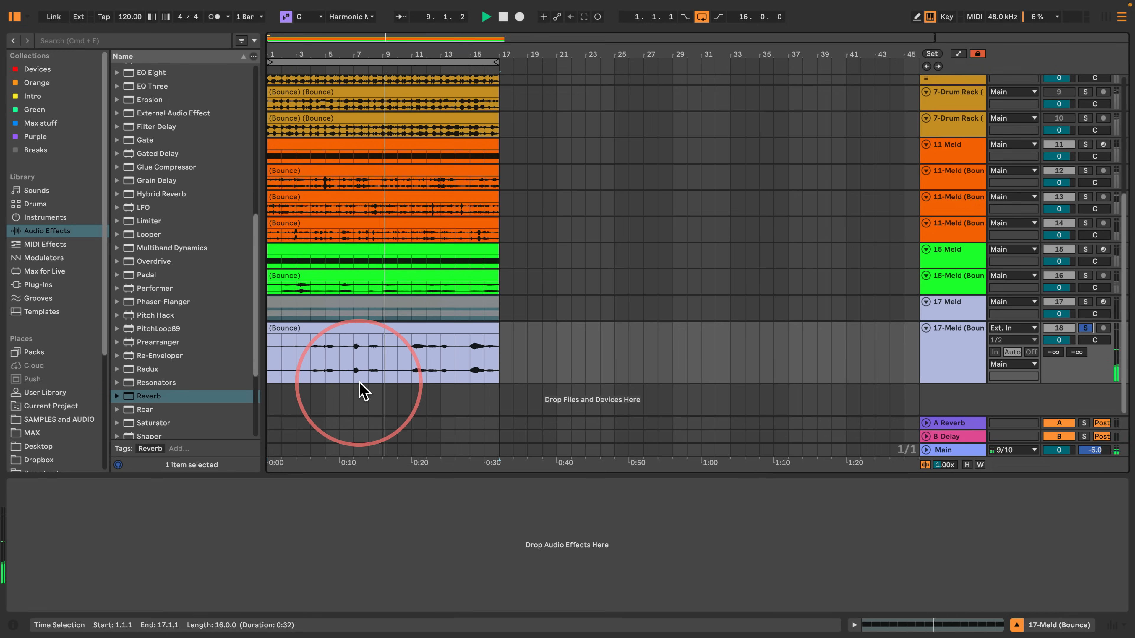
key(space)
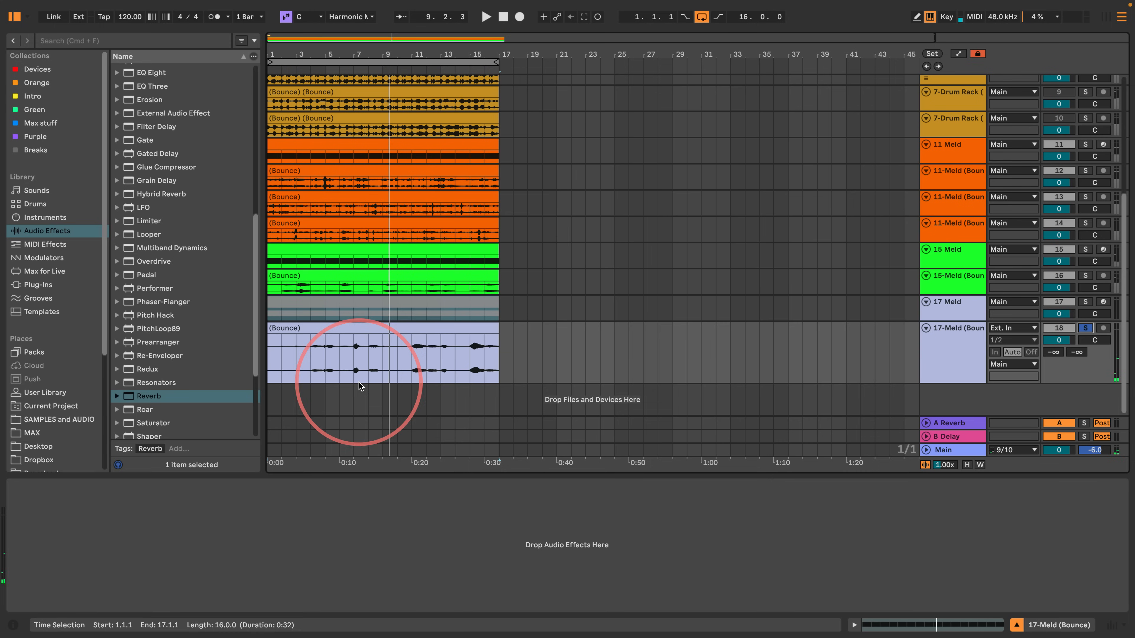
click(1085, 328)
- Duplicate the 17 Meld track and place the duplicate below the 17-Meld bounce track
click(960, 339)
click(944, 311)
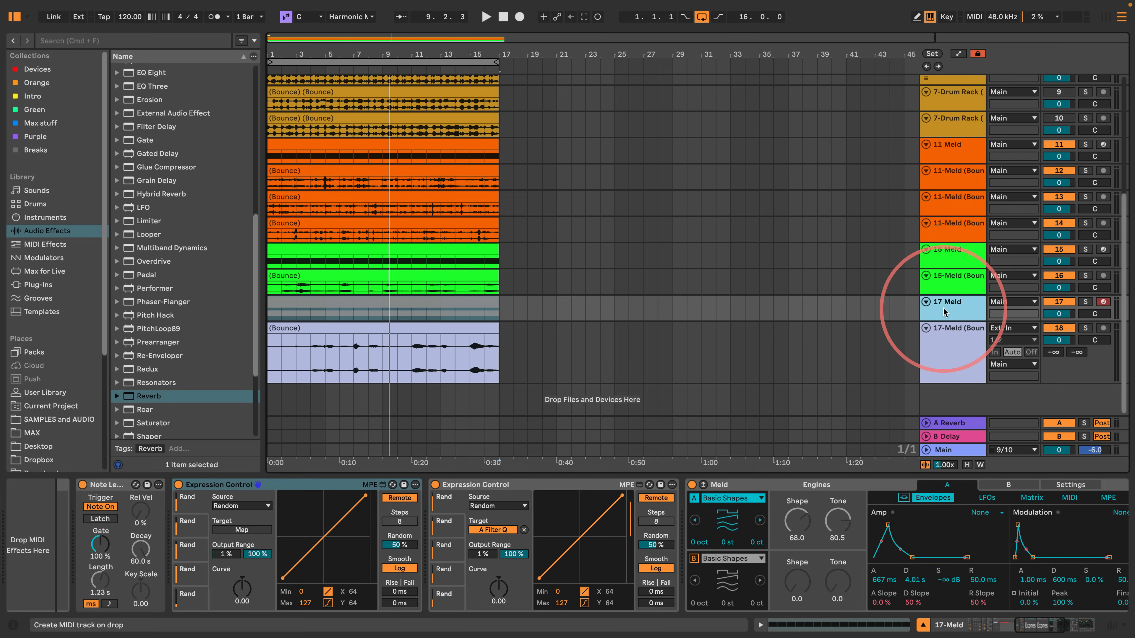
drag(944, 311, 938, 400)
scroll(466, 306, right, 5)
scroll(467, 306, left, 5)
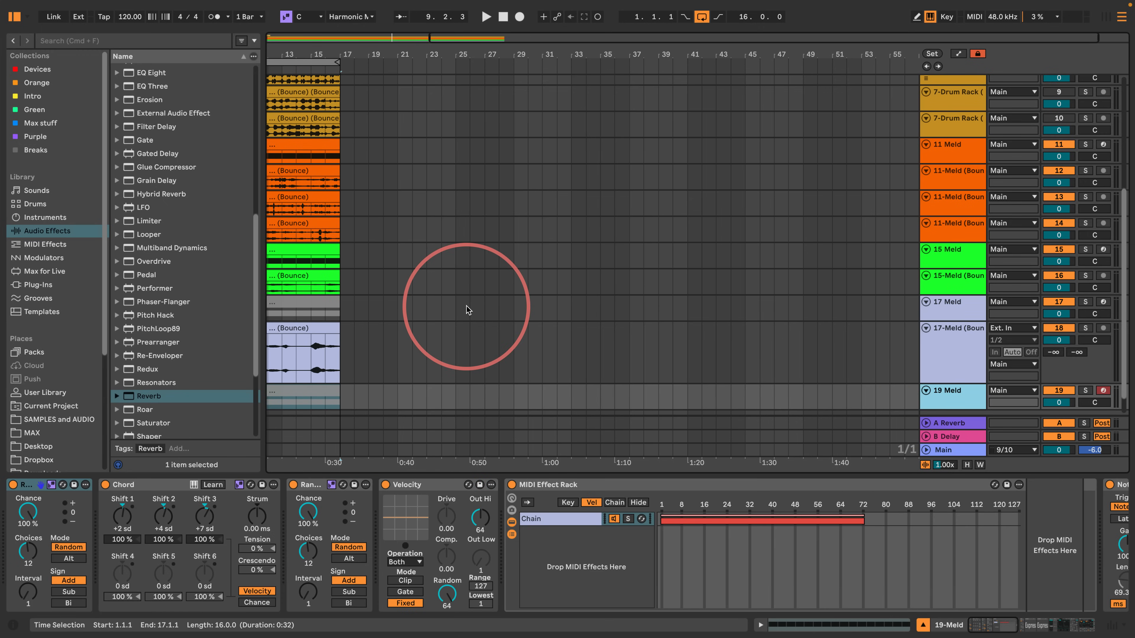
scroll(466, 306, down, 2)
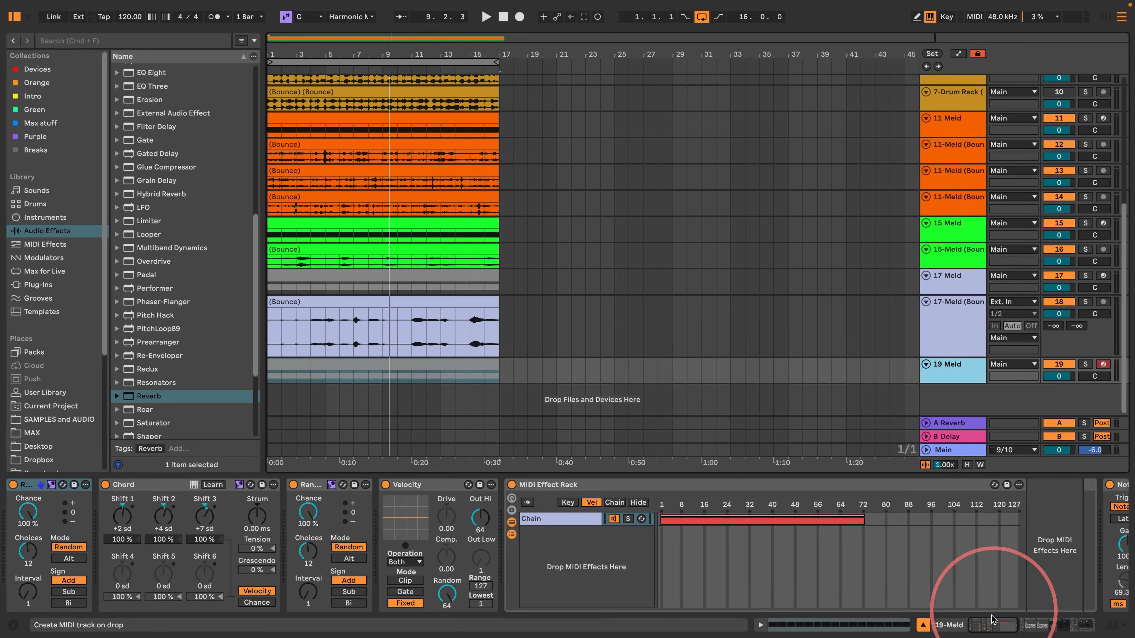
- Delete both Expression Control devices and the Note Length device from the duplicated 19 Meld track
drag(987, 625, 1049, 626)
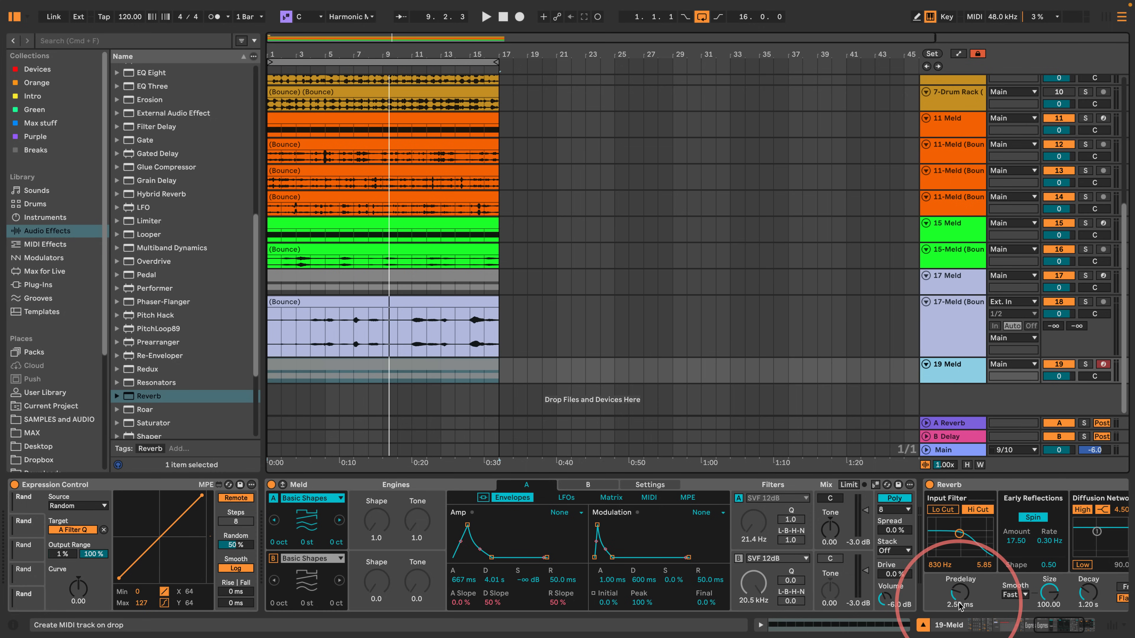
scroll(581, 513, left, 10)
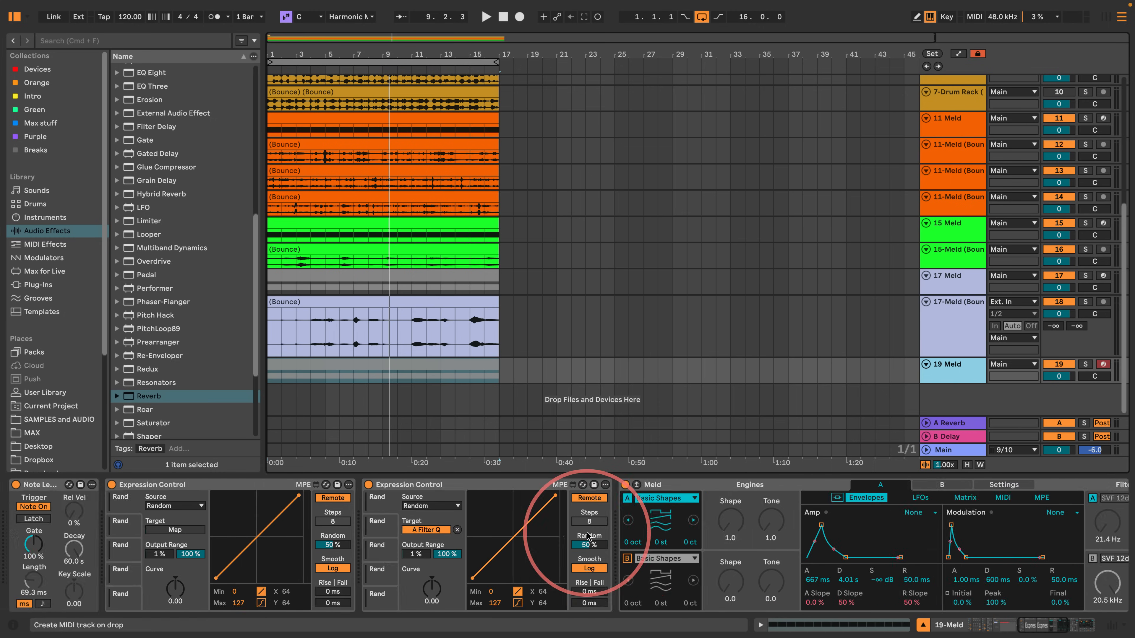
click(516, 485)
key(Delete)
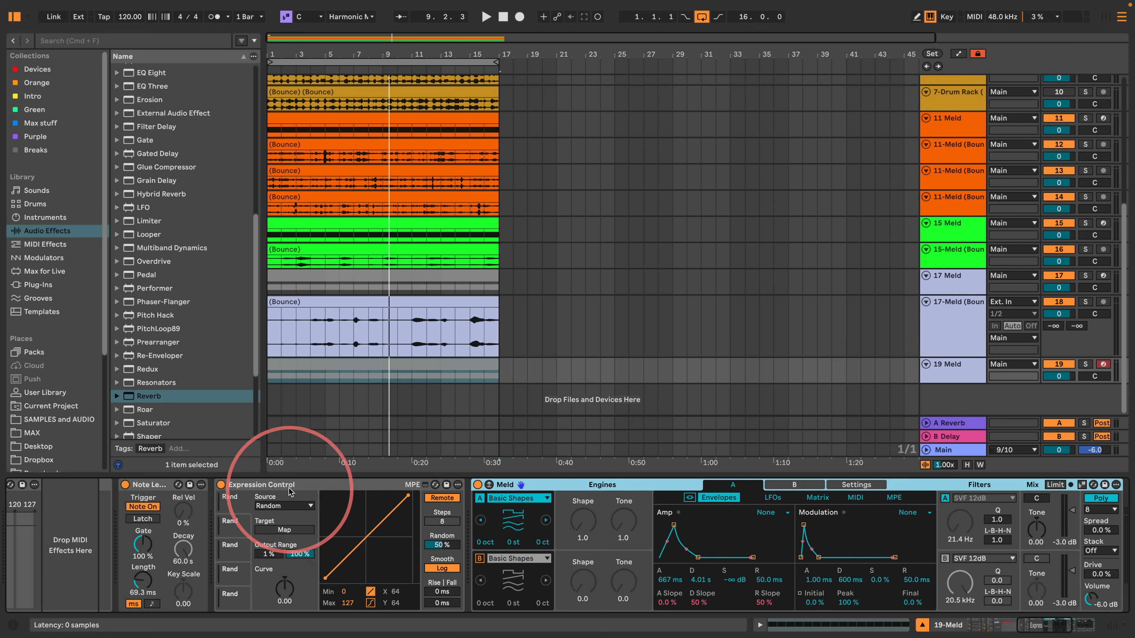
click(286, 486)
key(Delete)
scroll(180, 485, left, 5)
scroll(181, 490, left, 4)
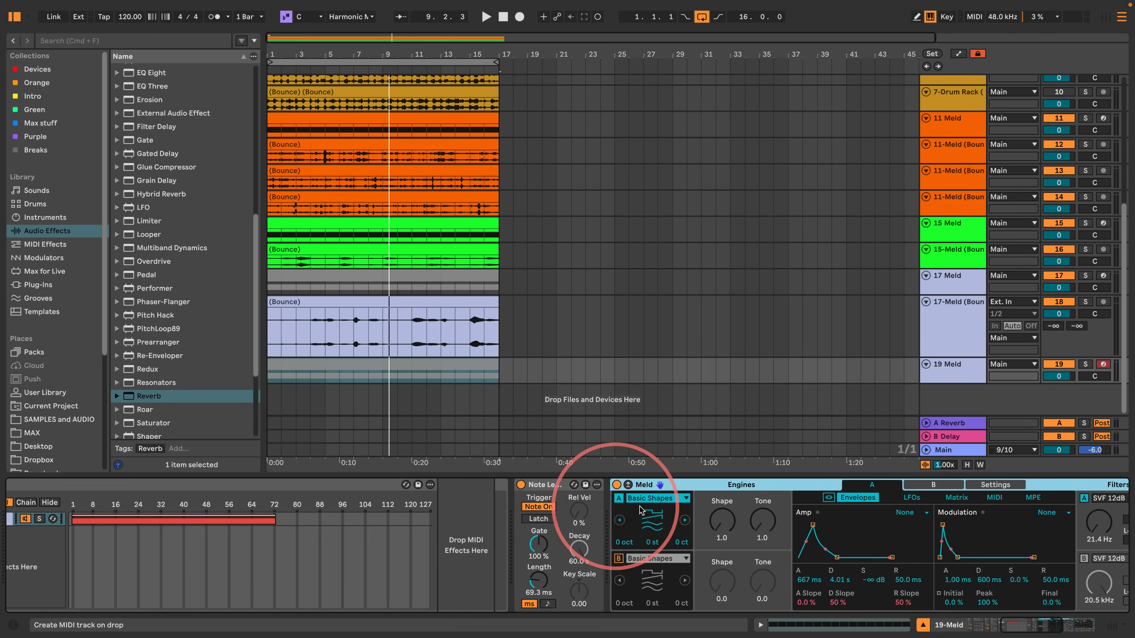
click(542, 485)
key(Delete)
- Delete the MIDI Effect Rack and the Velocity device from the 19 Meld track
scroll(194, 504, left, 6)
scroll(194, 507, left, 3)
click(369, 485)
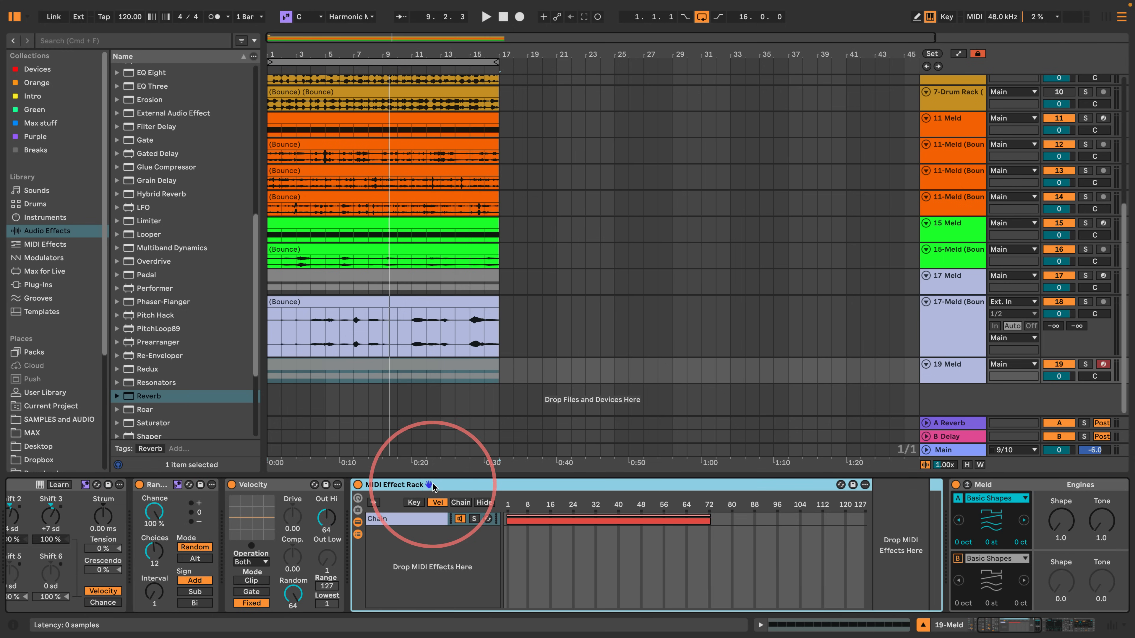
key(Delete)
click(253, 487)
key(Delete)
scroll(241, 487, left, 4)
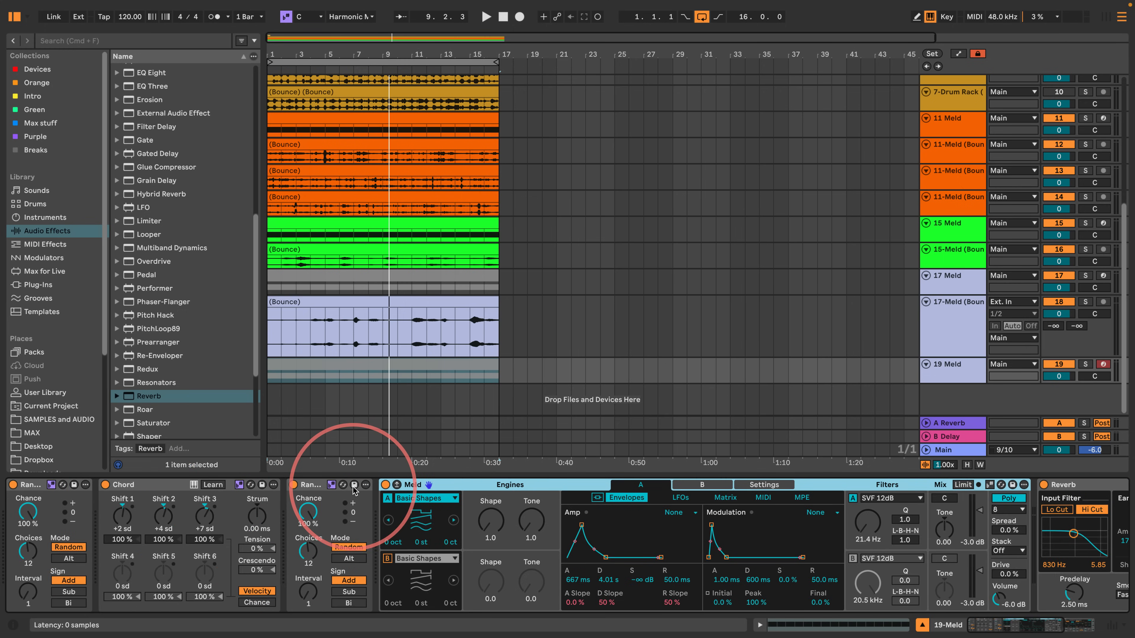
- Set Meld engine A's Shape to 28.6 and Tone to 32.5, and raise filter A's frequency to 296 Hz
click(367, 373)
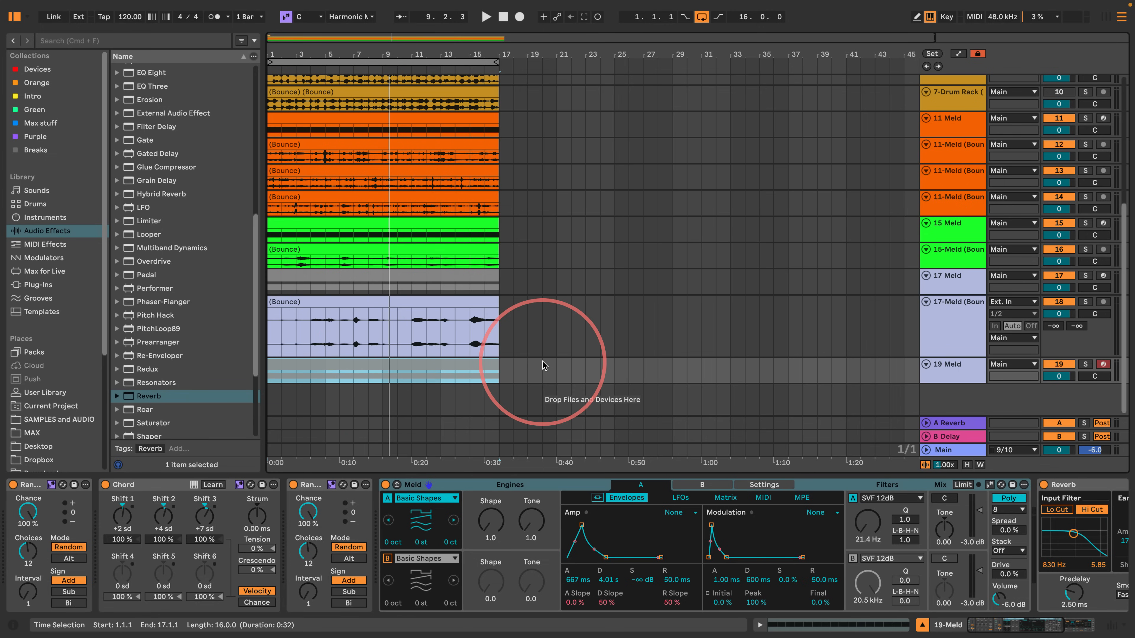
drag(490, 521, 528, 513)
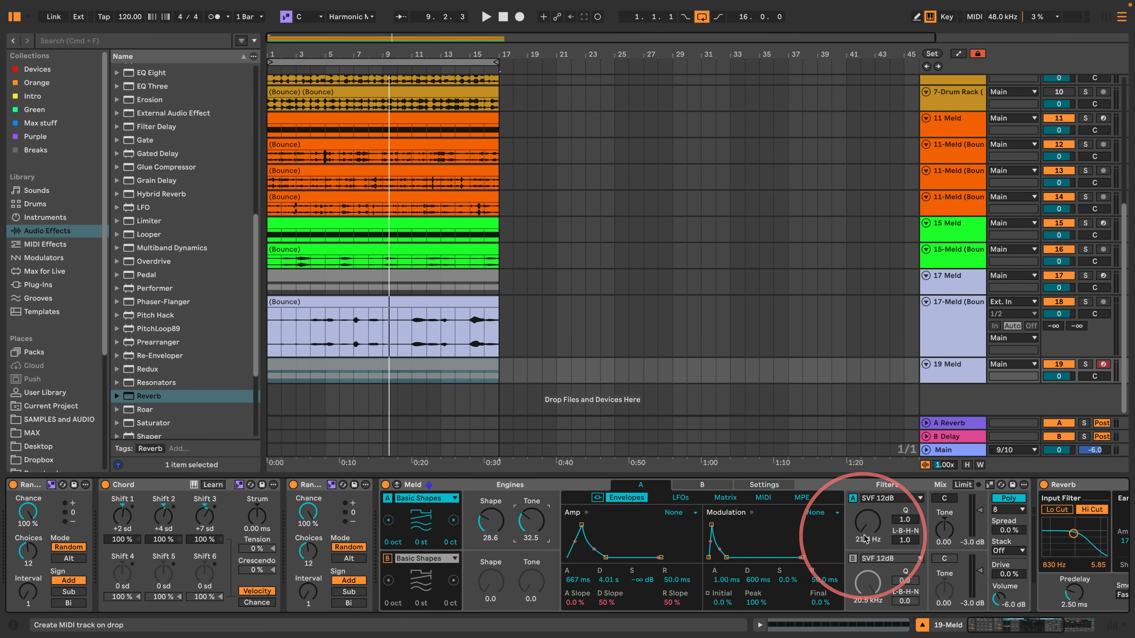
drag(868, 532, 869, 530)
- Solo the 19 Meld track, reactivate its MIDI clip and play it briefly
key(space)
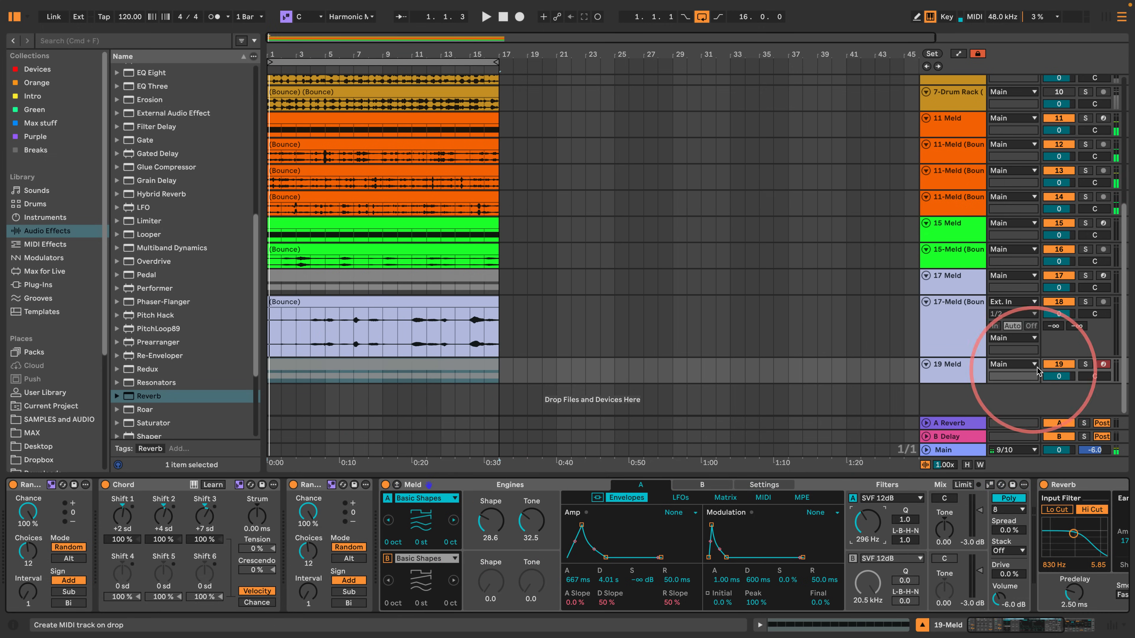
click(1085, 364)
click(474, 364)
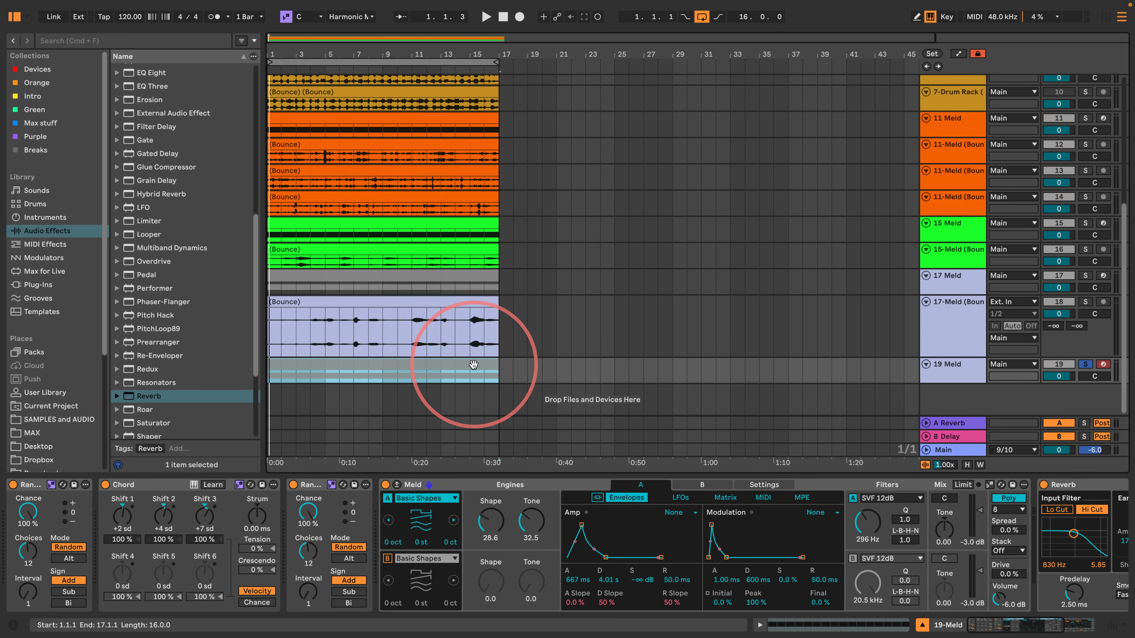
key(space)
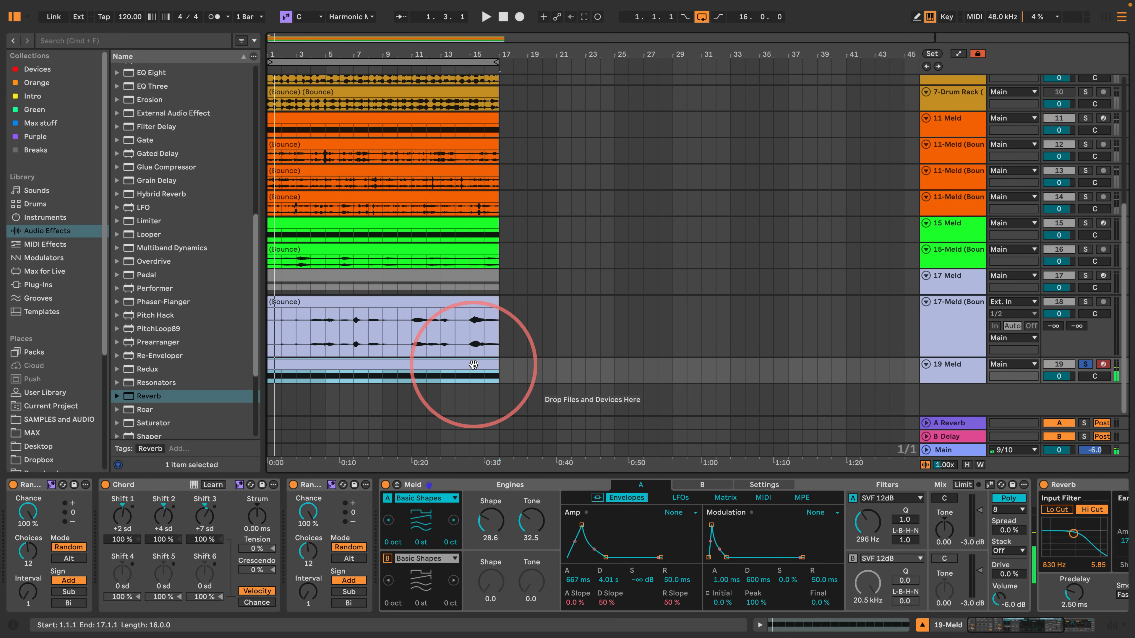
- Set Meld's amp envelope A release to 2.06 s and decay to 5.42 s, and audition the sound
drag(669, 580, 669, 576)
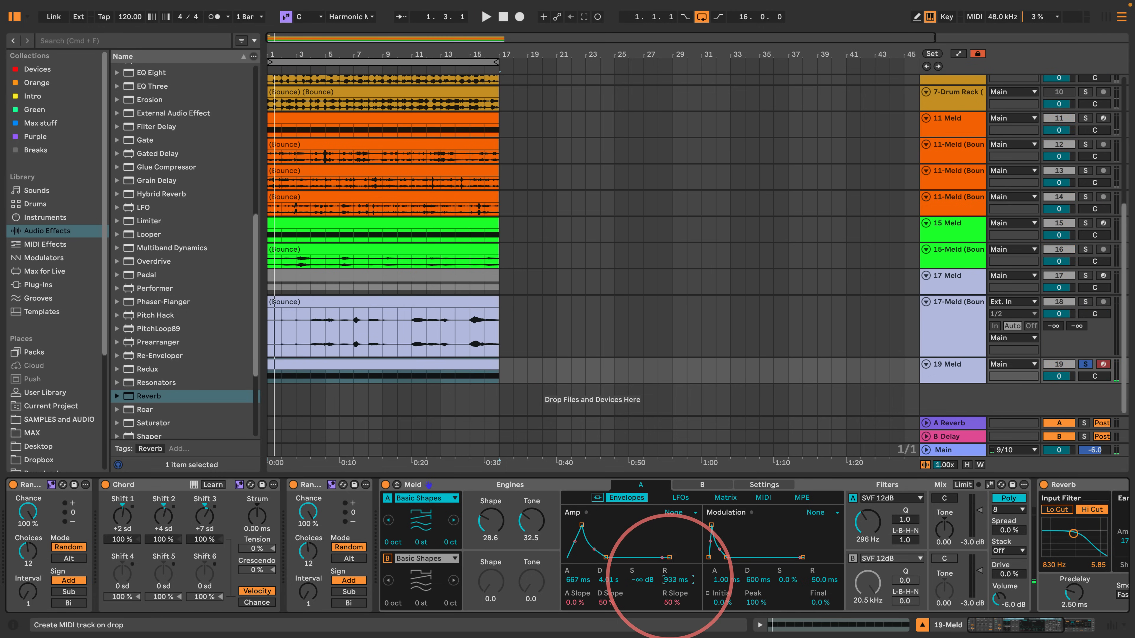
drag(606, 557, 607, 559)
key(space)
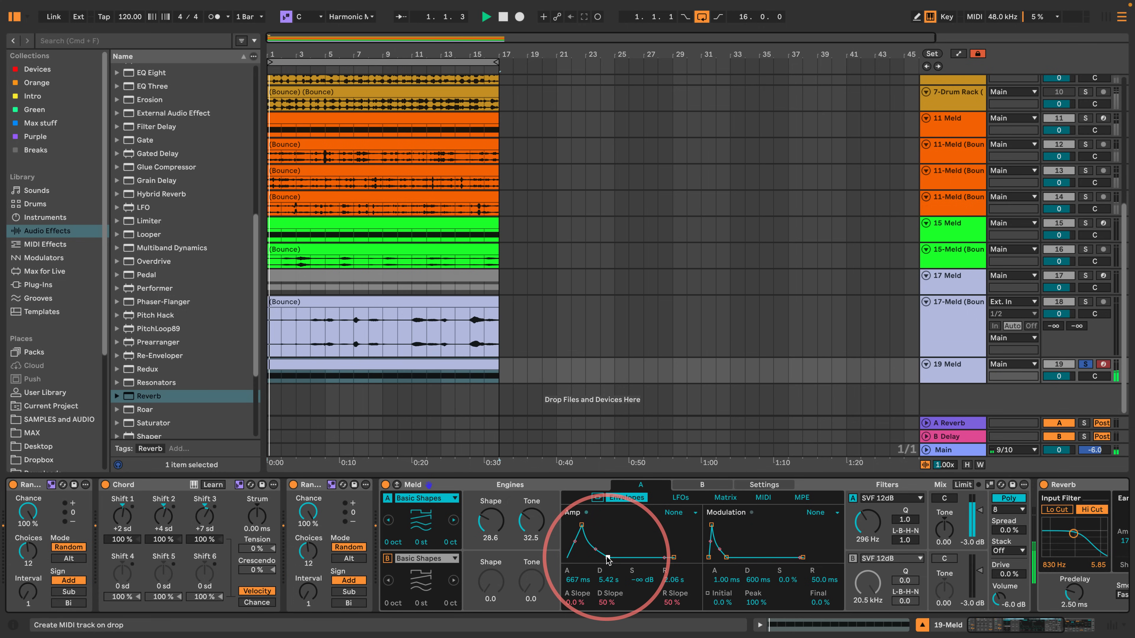
key(space)
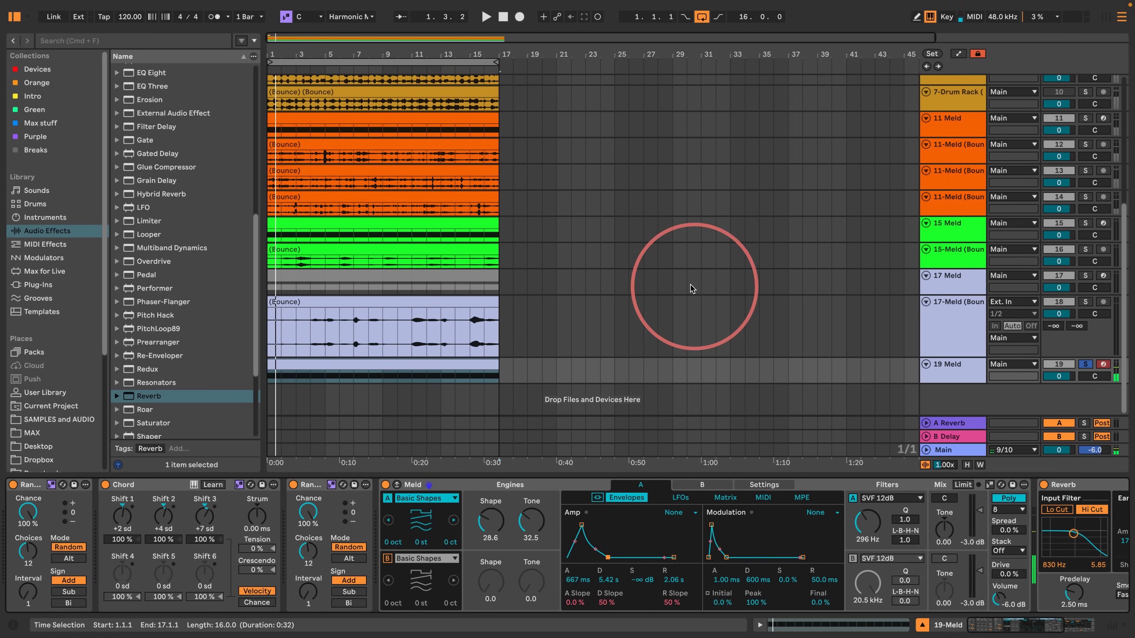
- Bounce the 19 Meld clip to a new audio track
click(382, 368)
right_click(382, 368)
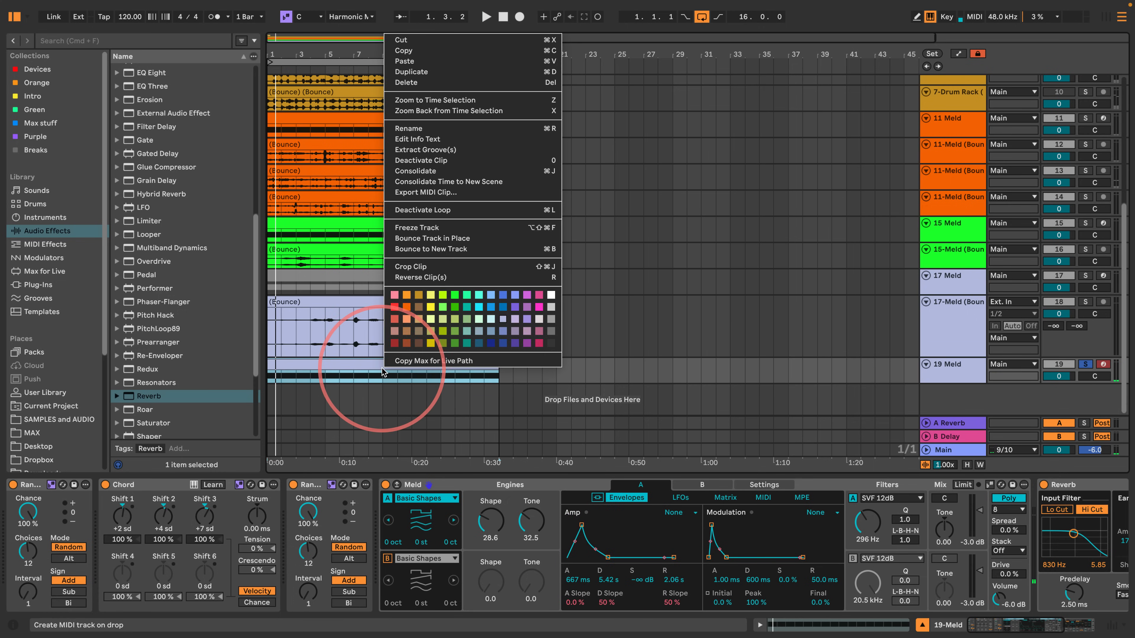
click(411, 252)
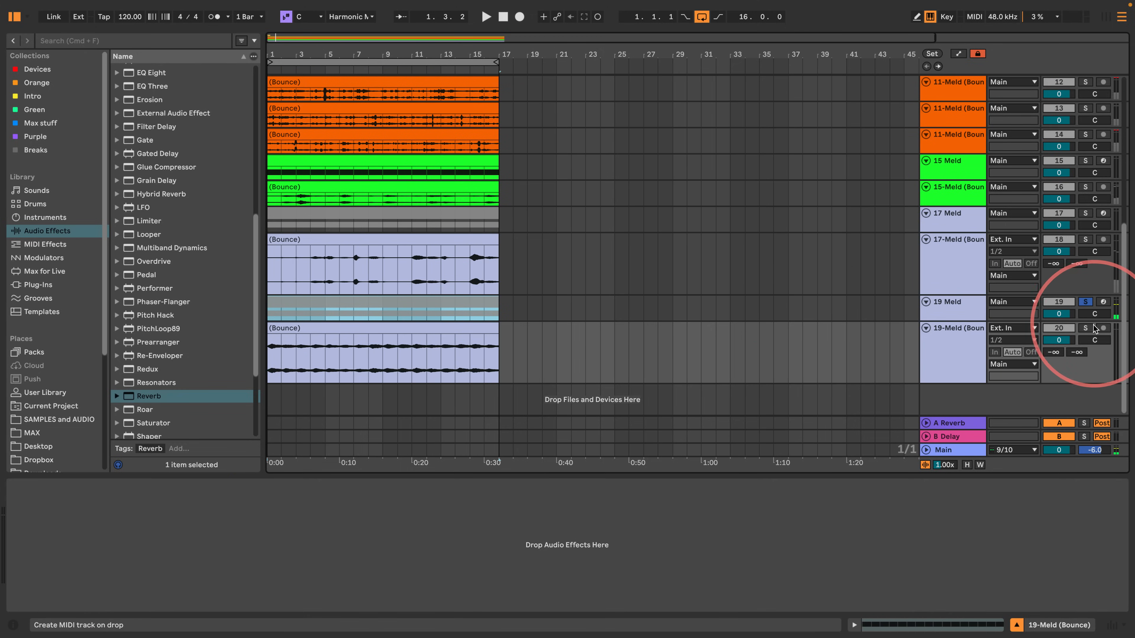
- Play the 19-Meld bounce track in solo, then stop playback
click(1085, 329)
key(space)
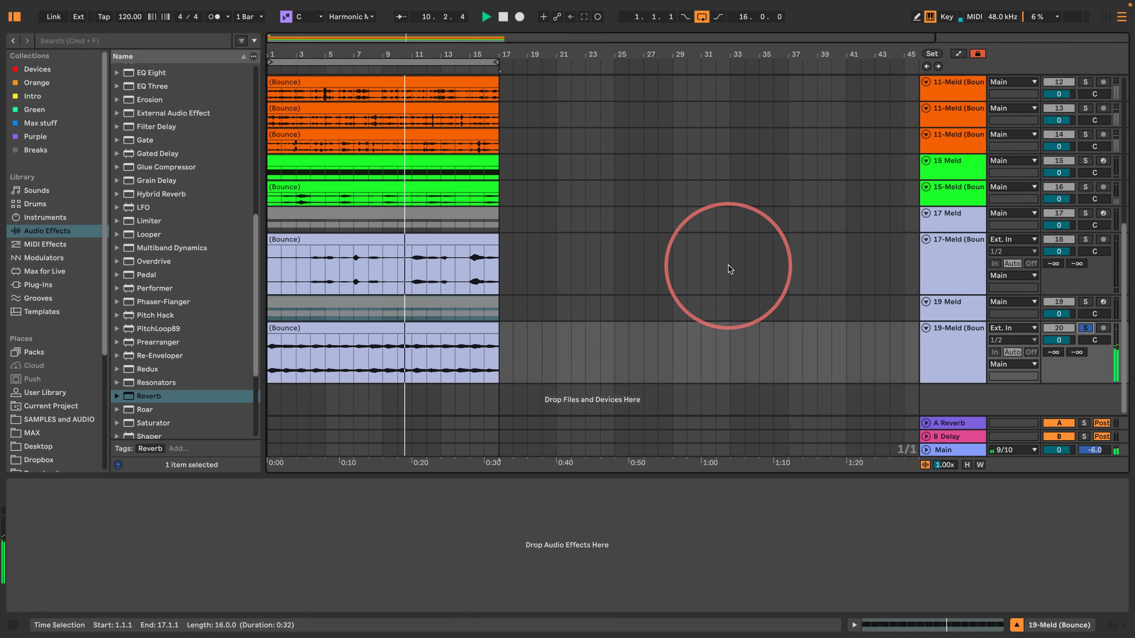
key(space)
- Reactivate the 19 Meld MIDI clip, transpose all its C0 notes up to C1 and close the clip editor
click(951, 307)
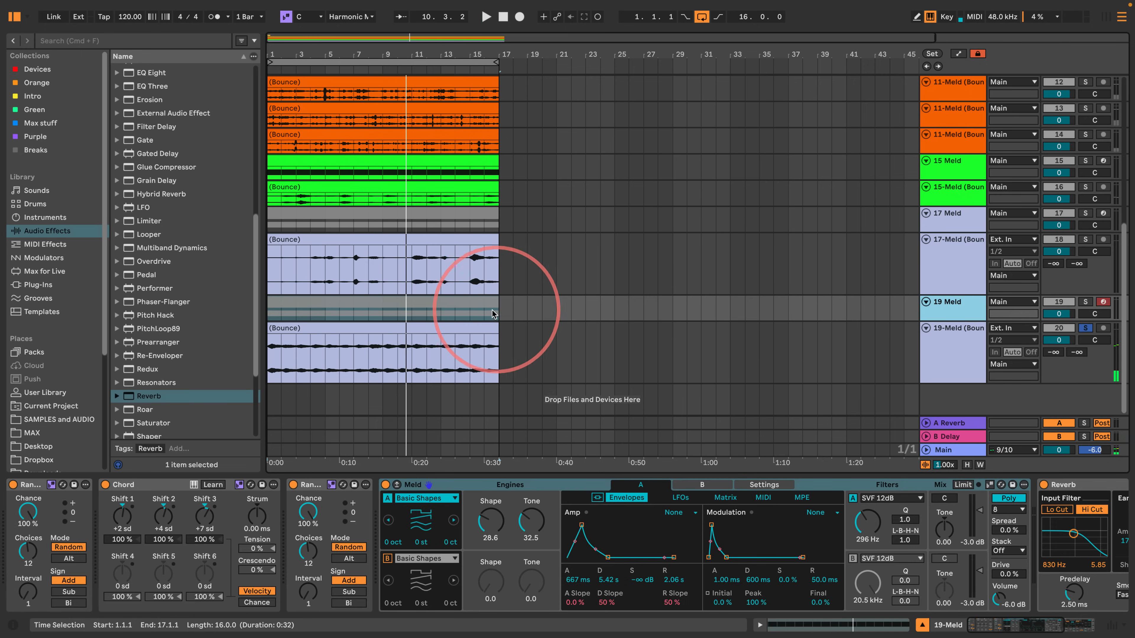
click(475, 305)
double_click(475, 305)
scroll(269, 496, down, 2)
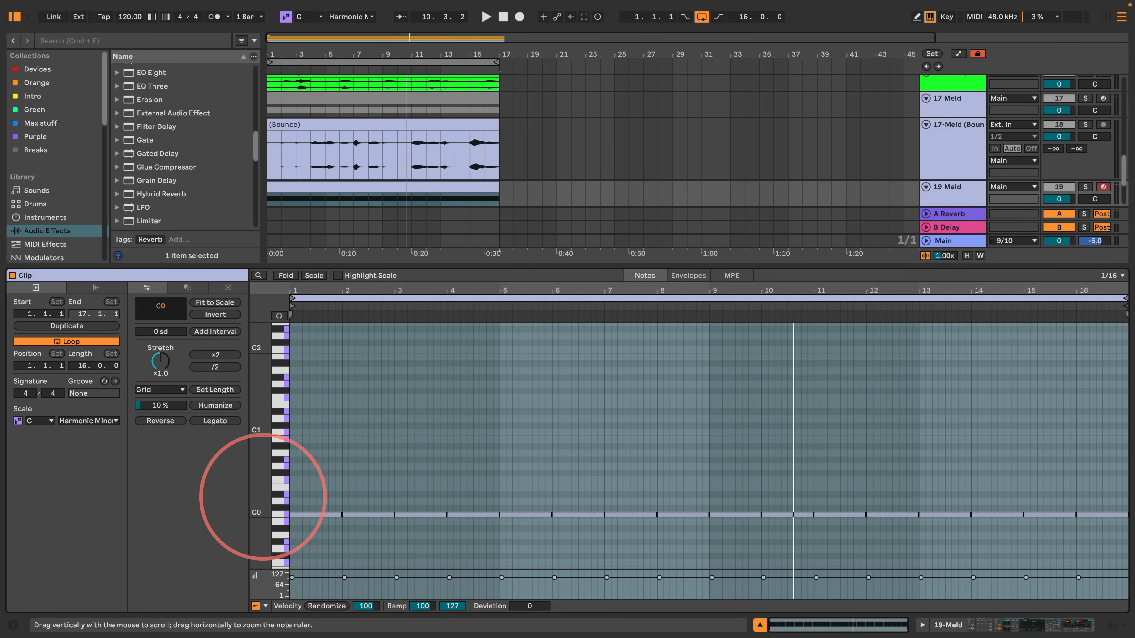
click(274, 516)
key(shift+Up)
key(shift+Up)
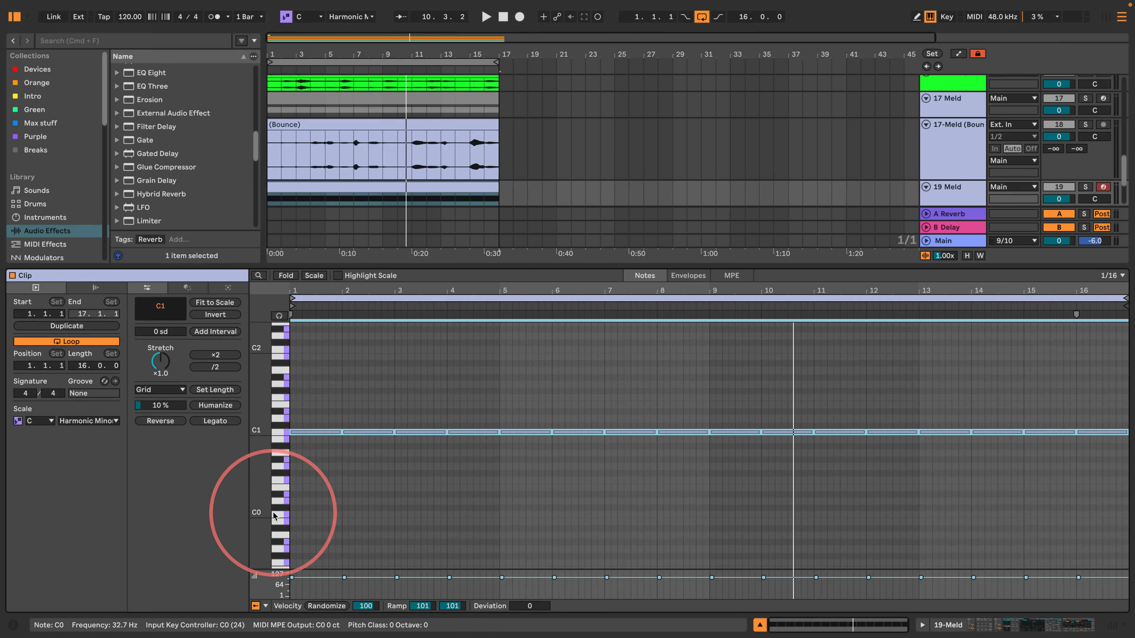
click(760, 625)
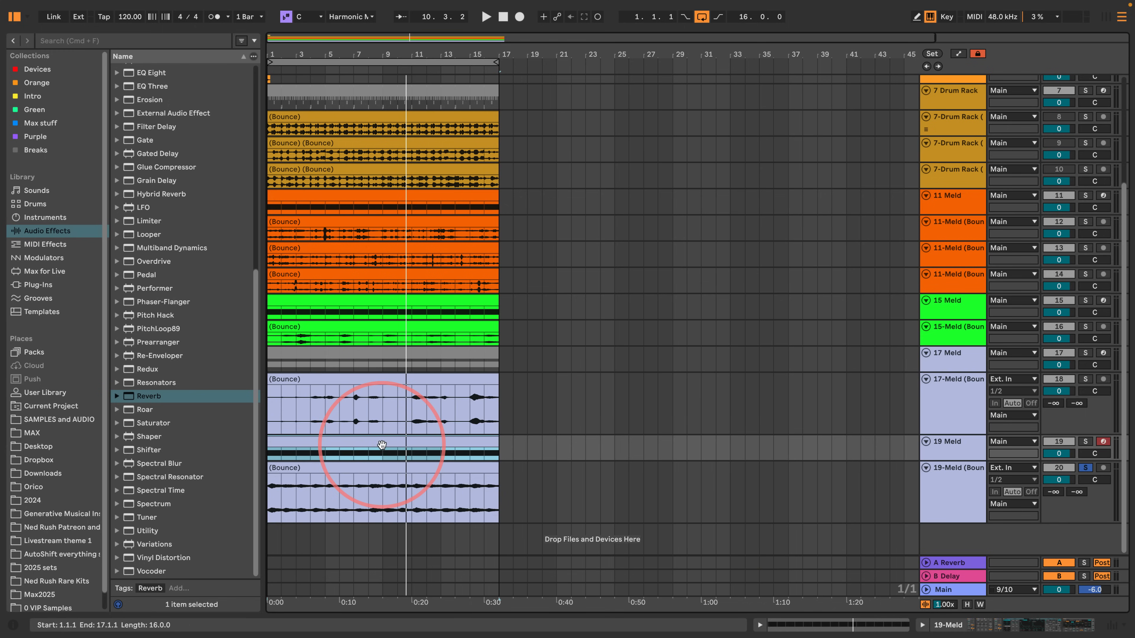
- Bounce the transposed 19 Meld clip to another new audio track
right_click(367, 447)
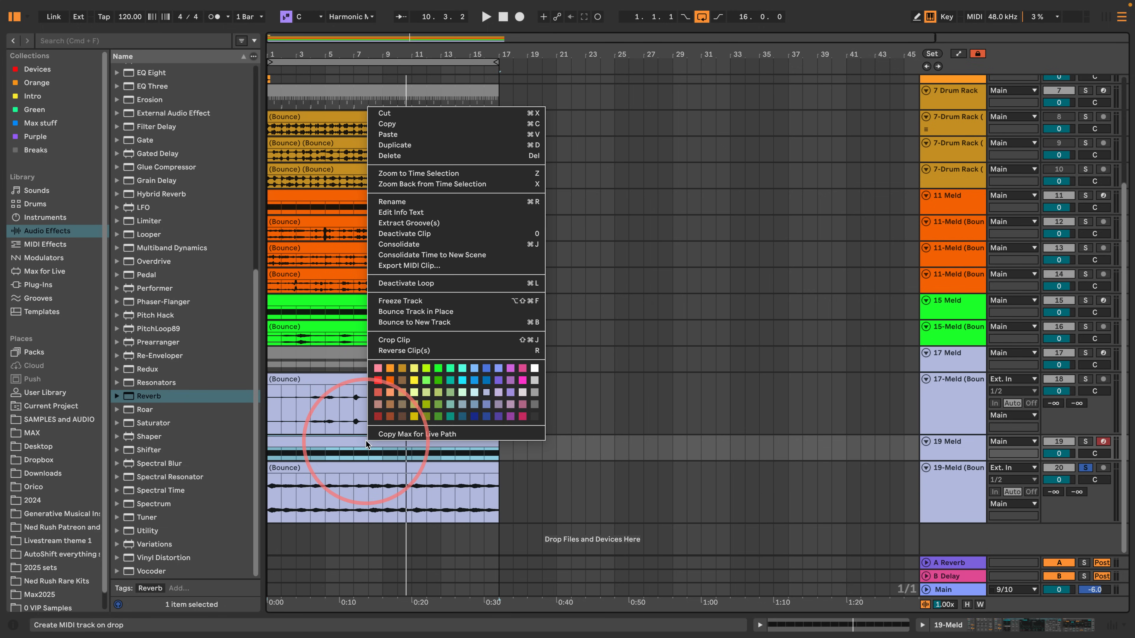
click(411, 318)
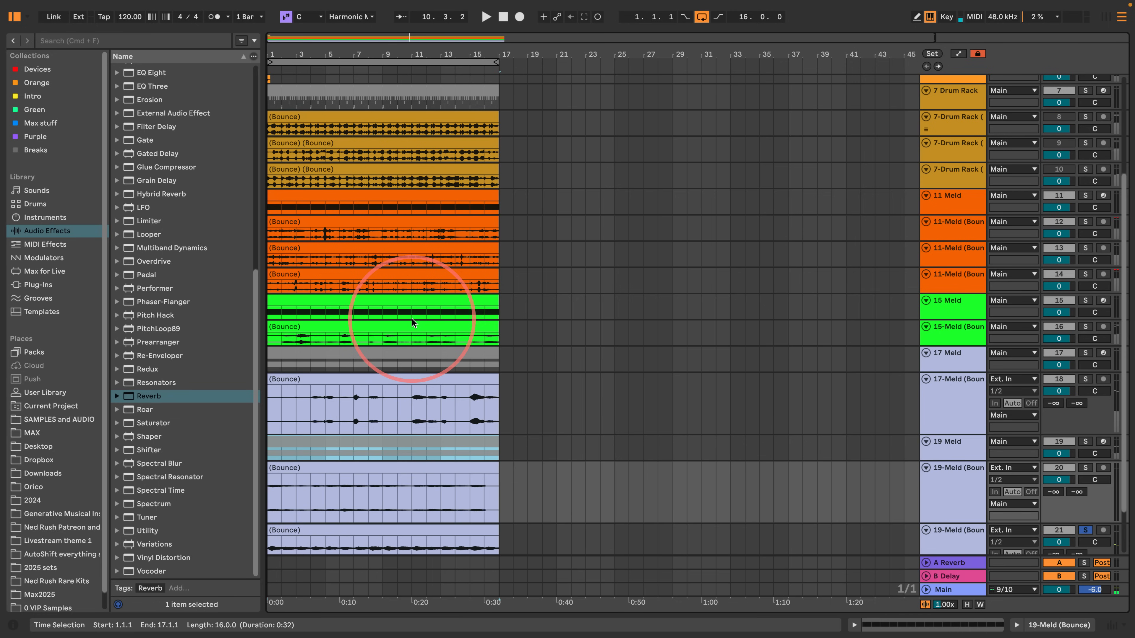
- Play the transposed 19-Meld bounce on track 20 in solo
scroll(371, 294, down, 3)
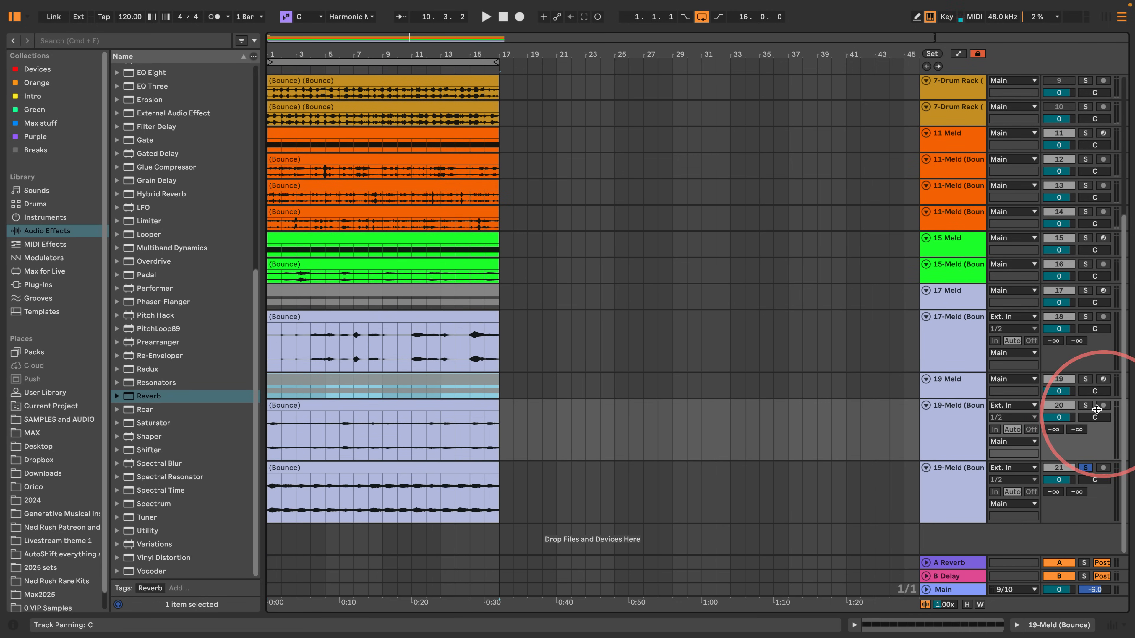
click(1085, 404)
key(space)
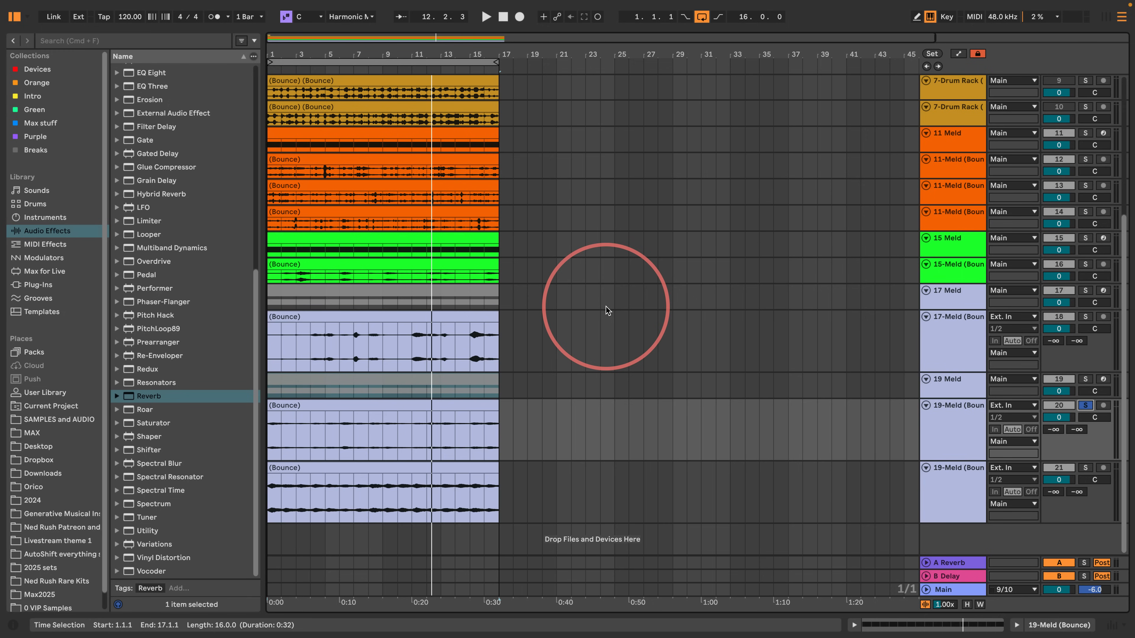
- Loop four bars of the transposed 19-Meld bounce from bar 4, start playback and shift the loop to start at bar 5
drag(312, 431, 361, 435)
key(super+l)
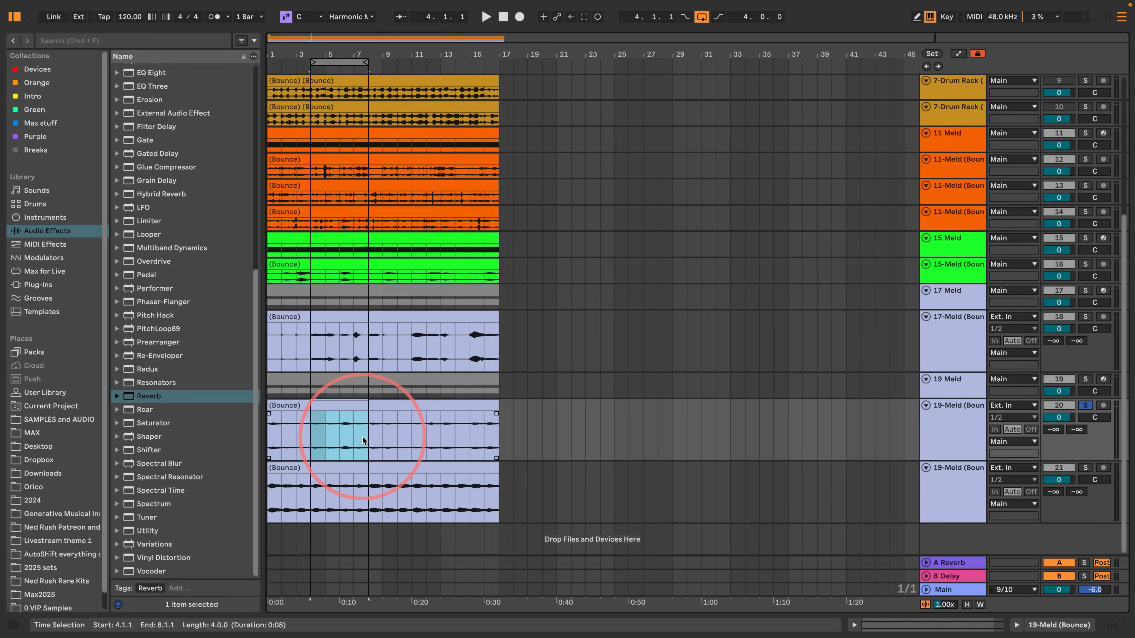
key(space)
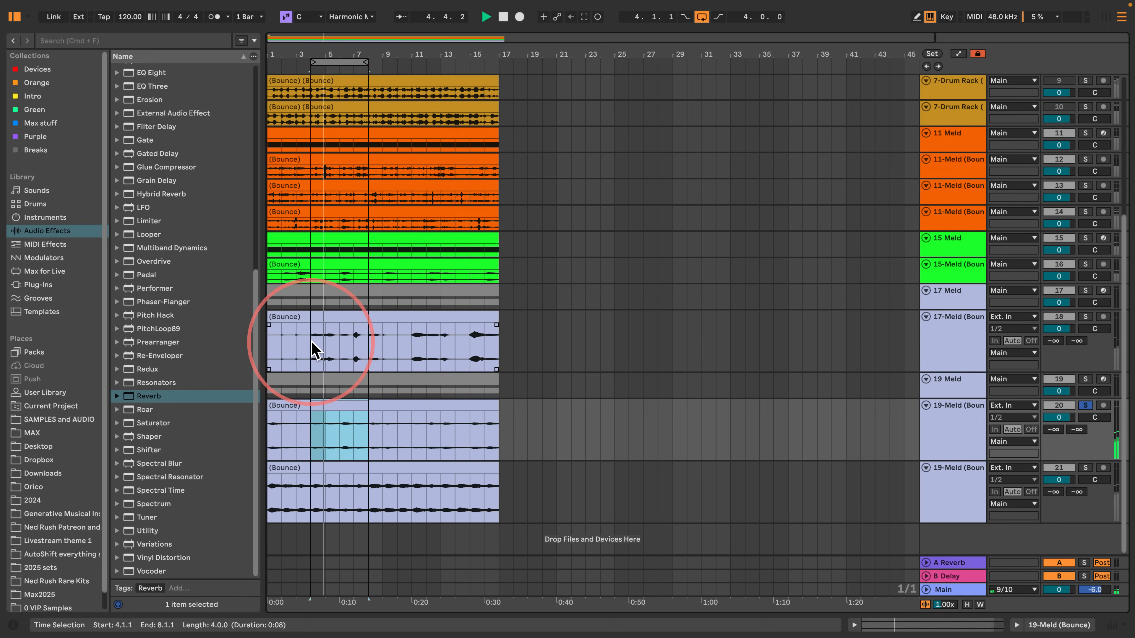
drag(338, 62, 351, 64)
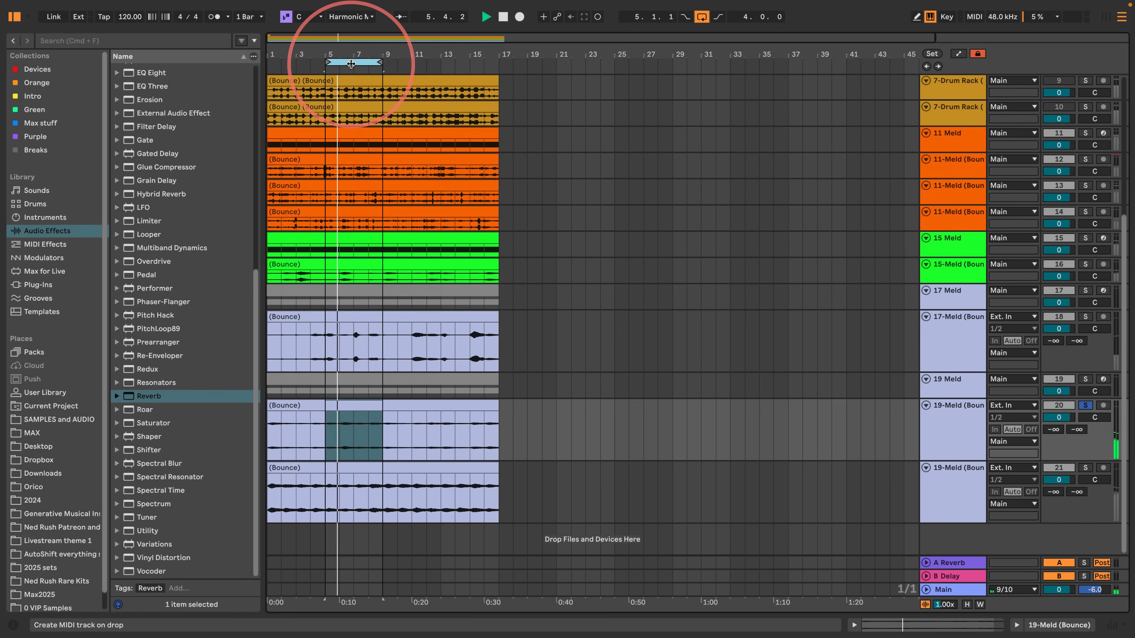
click(504, 402)
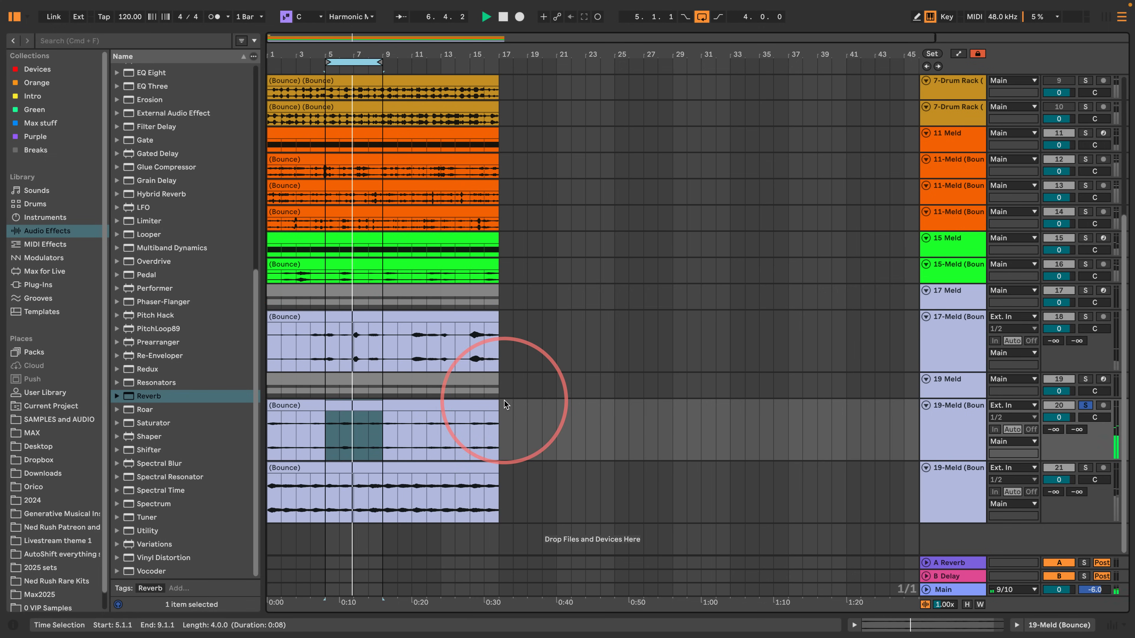
click(964, 271)
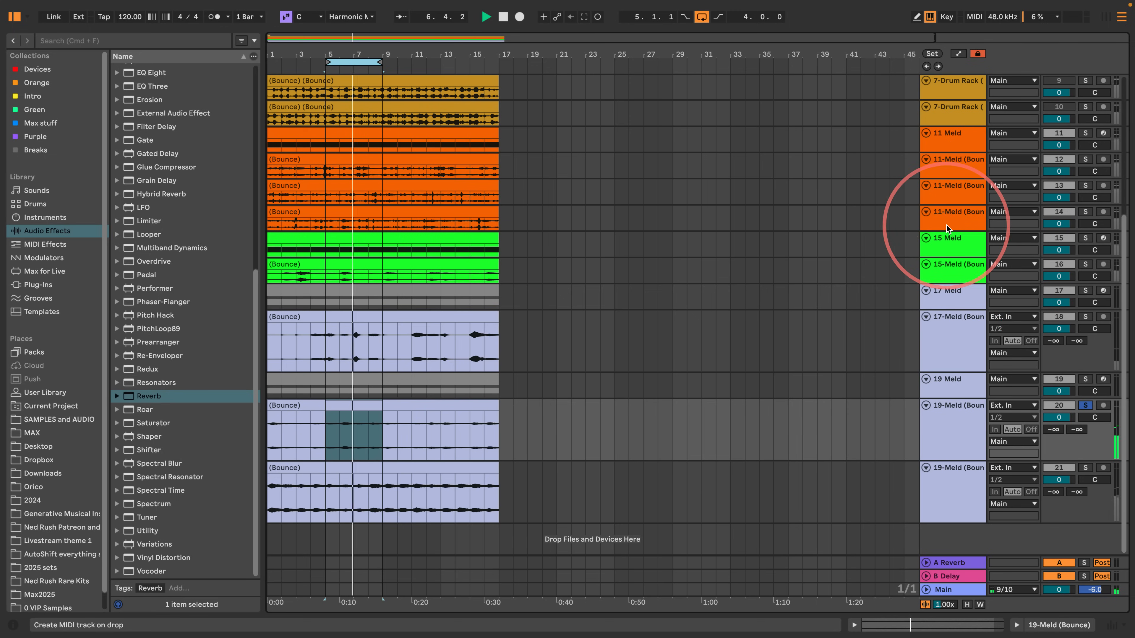
- Solo the 11-Meld bounce on track 12 as well and copy bars 5 to 9 of tracks 8 to 21 to bar 25
click(1086, 159)
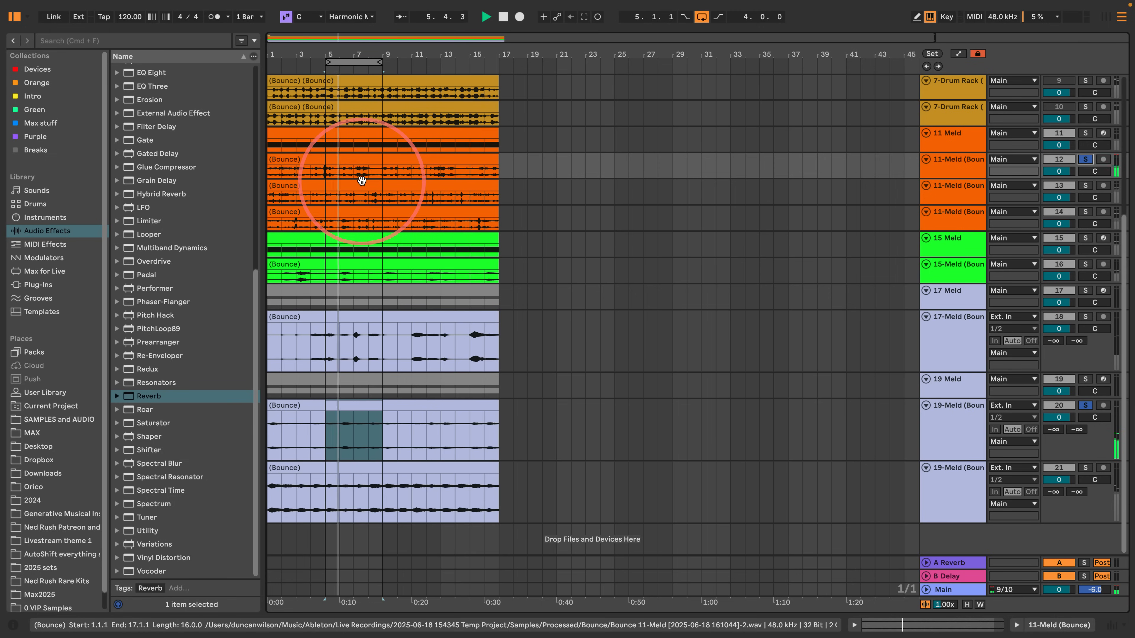
drag(383, 507, 325, 90)
scroll(326, 89, up, 5)
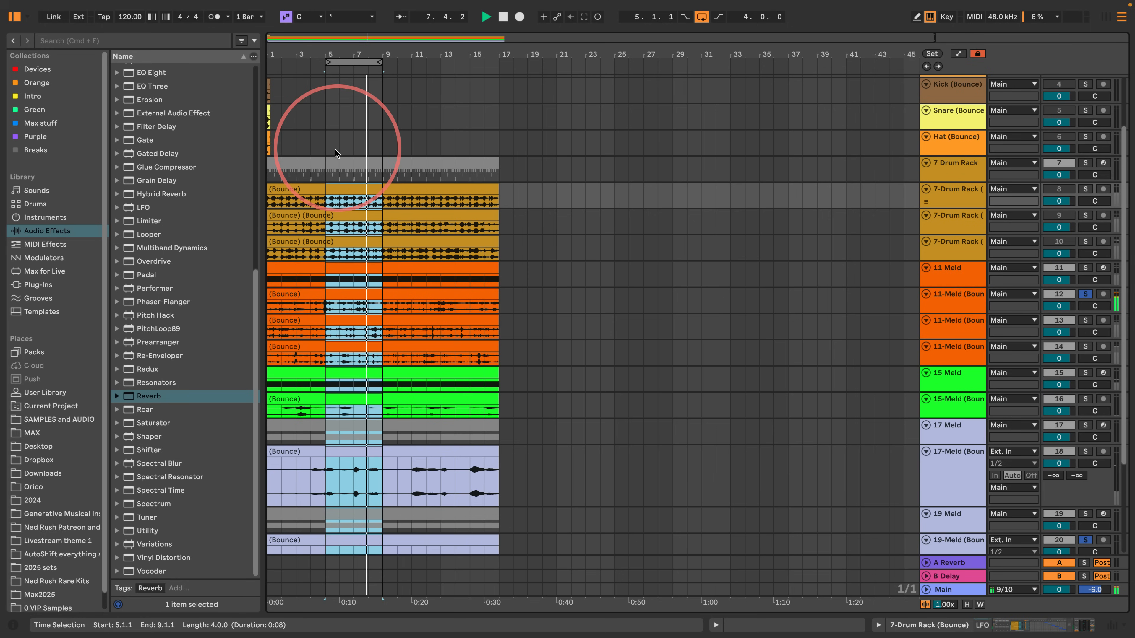
drag(338, 187, 630, 213)
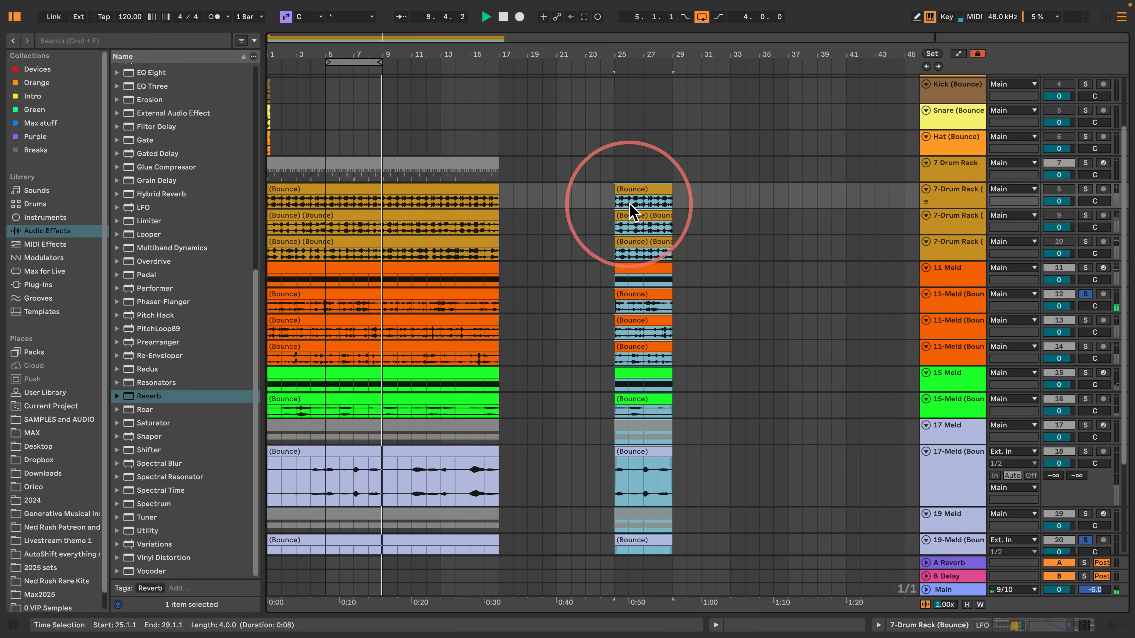
- Loop the copied four bars at bar 25 and play them with only track 12 soloed
key(super+l)
key(space)
key(space)
scroll(630, 204, down, 5)
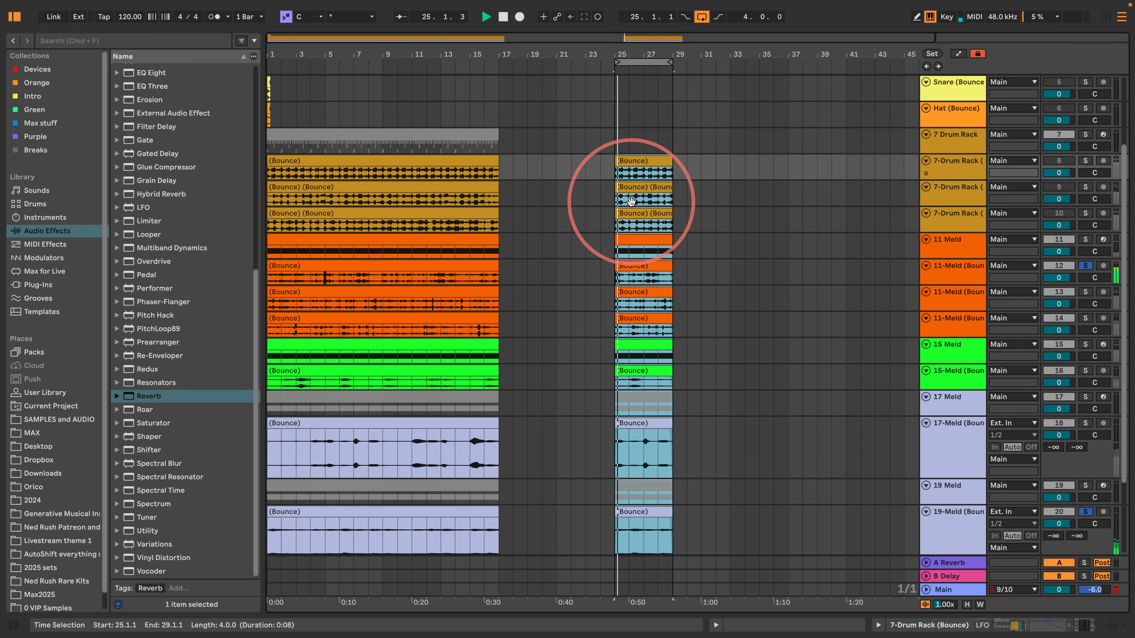
key(space)
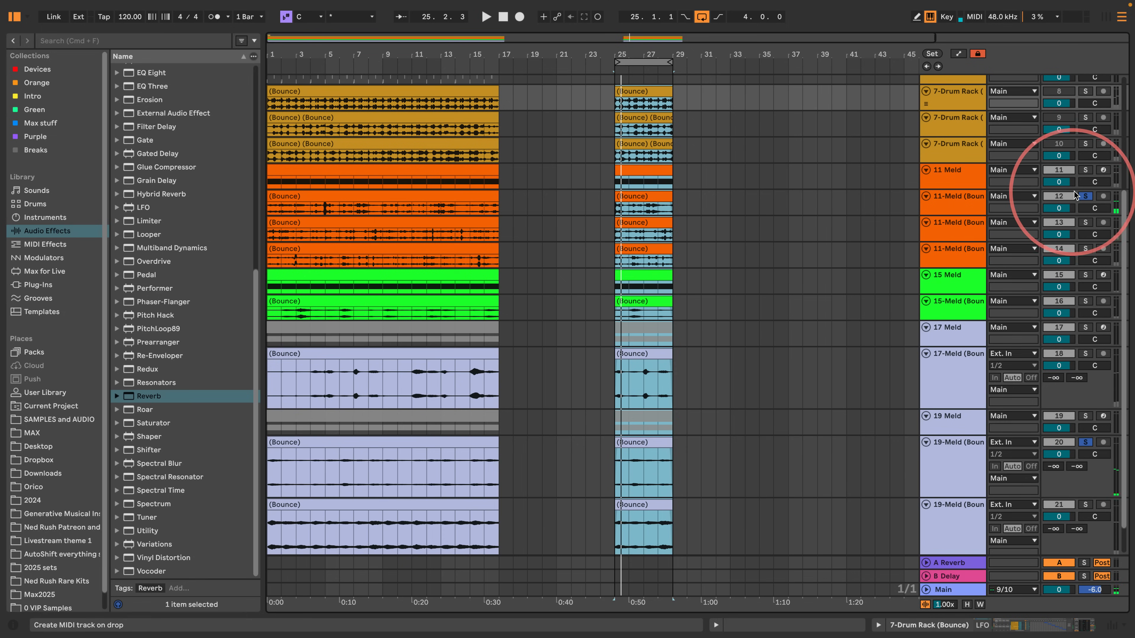
click(1085, 196)
key(space)
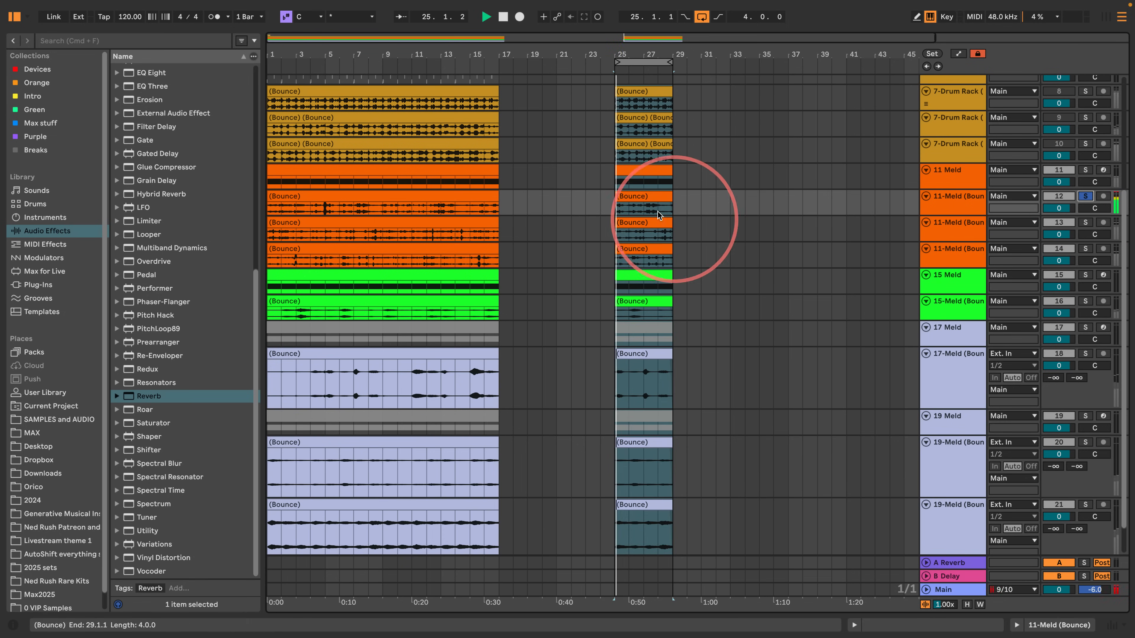
- Turn off transient looping in the copied 11-Meld clip's Beats warp mode, set its transient envelope to 28 and play it
double_click(647, 195)
key(space)
click(149, 345)
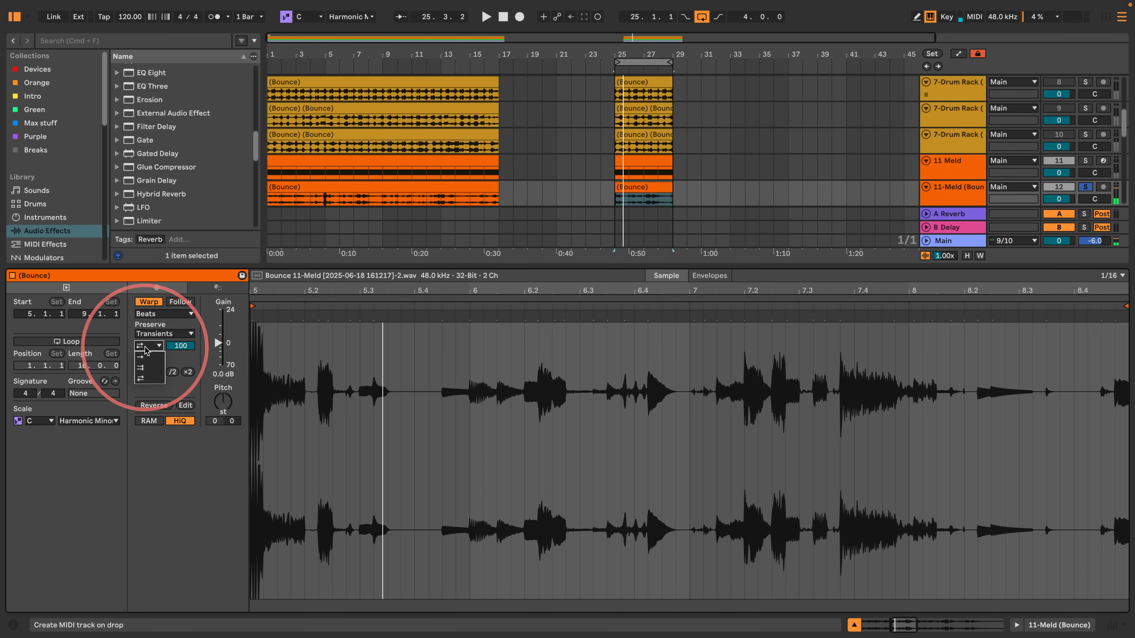
click(182, 354)
drag(181, 346, 181, 378)
key(space)
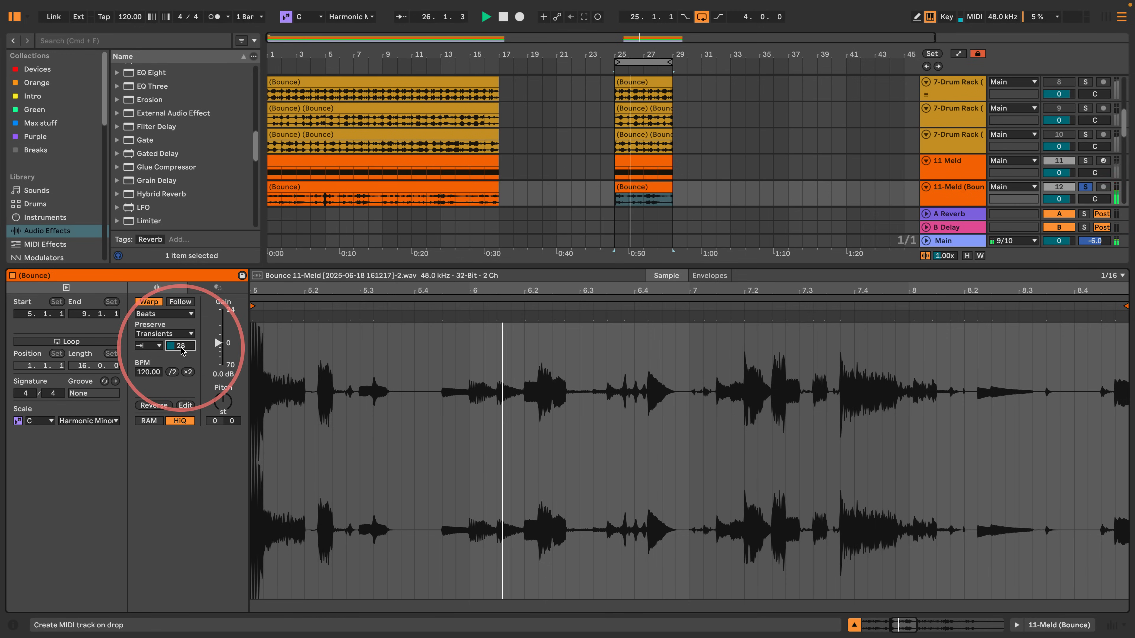
- Reduce the clip view's height, unsolo track 12 and reactivate the three 7-Drum Rack bounce tracks
drag(232, 273, 190, 465)
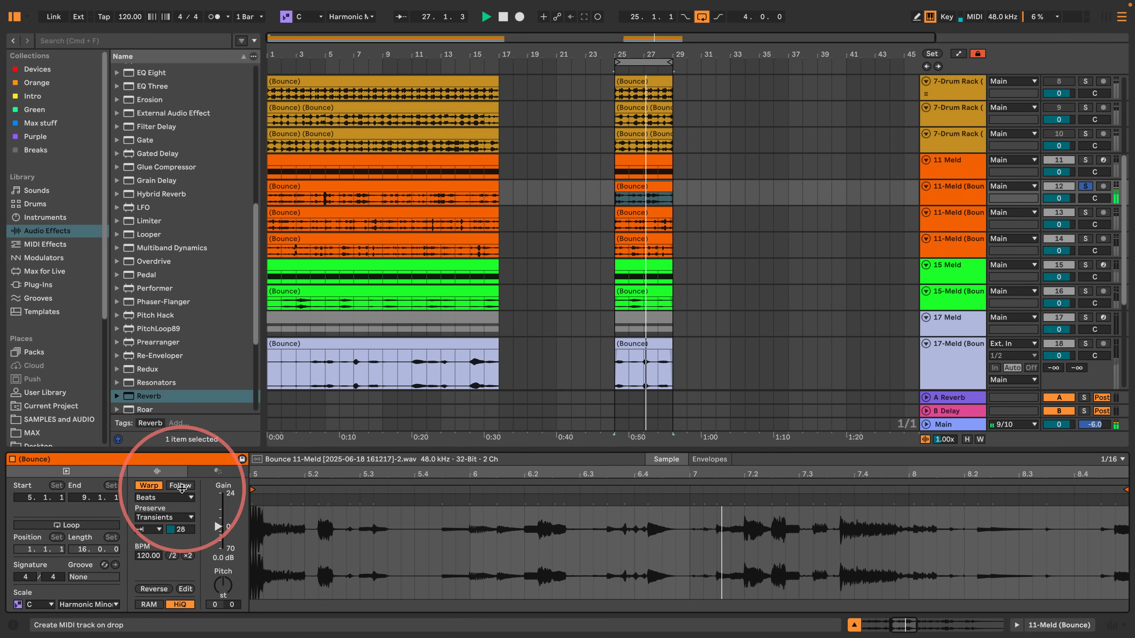
click(1084, 187)
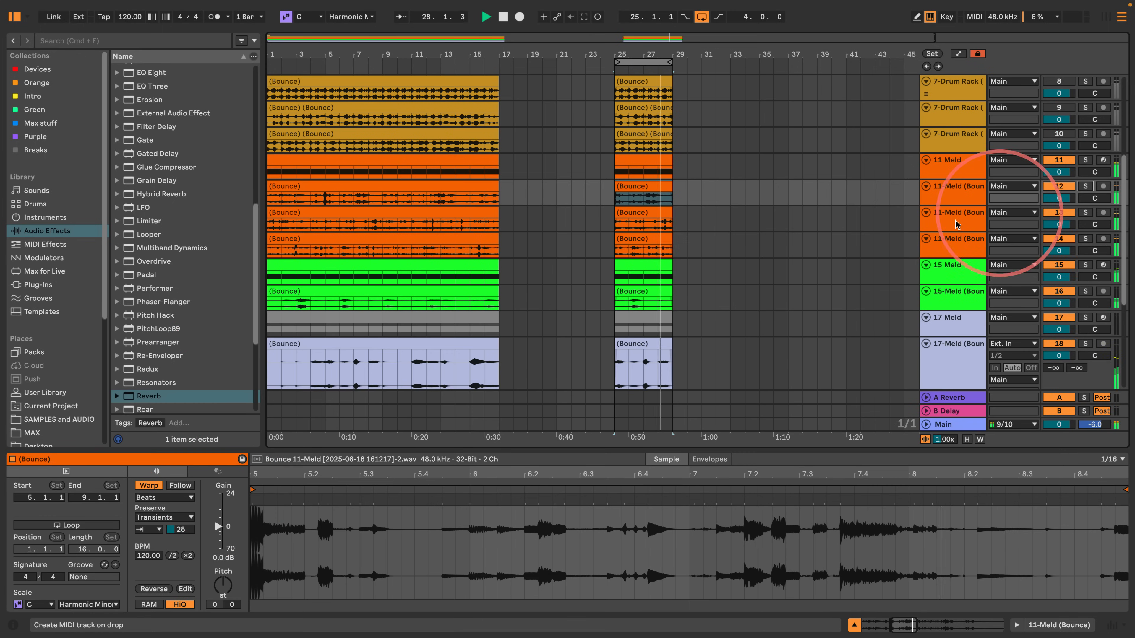
scroll(829, 191, down, 4)
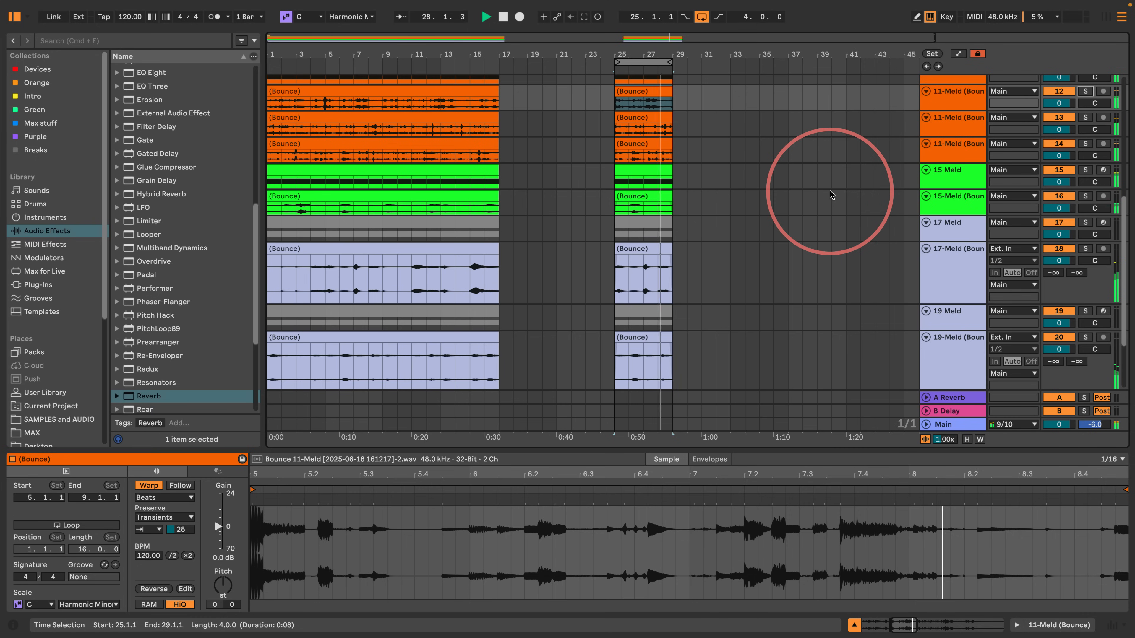
scroll(829, 191, up, 8)
scroll(829, 191, up, 3)
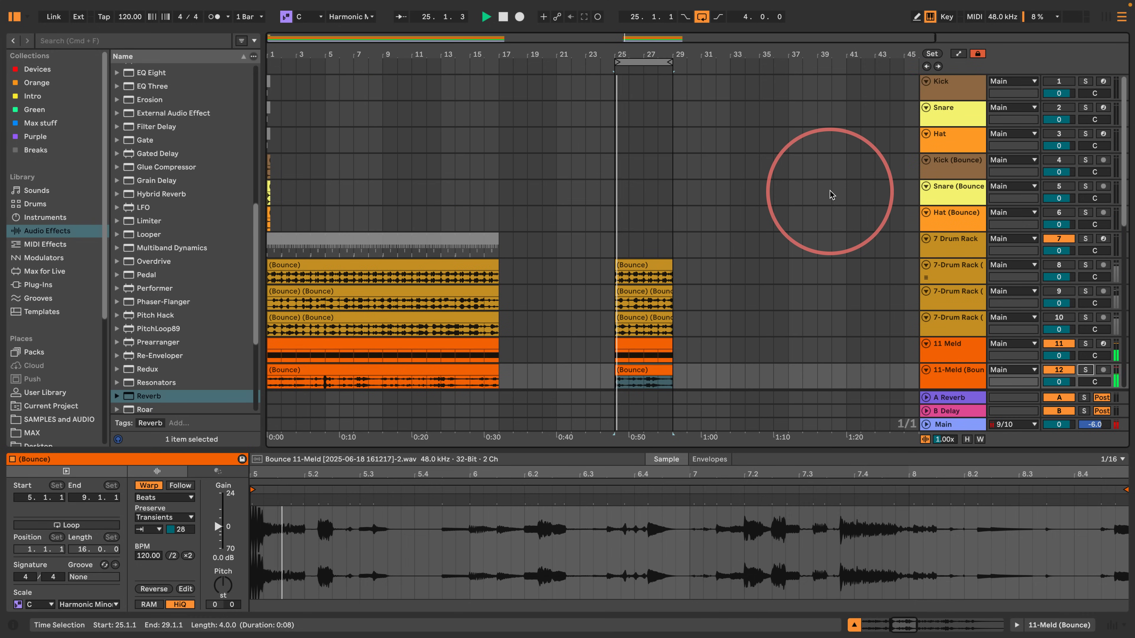
scroll(829, 191, down, 3)
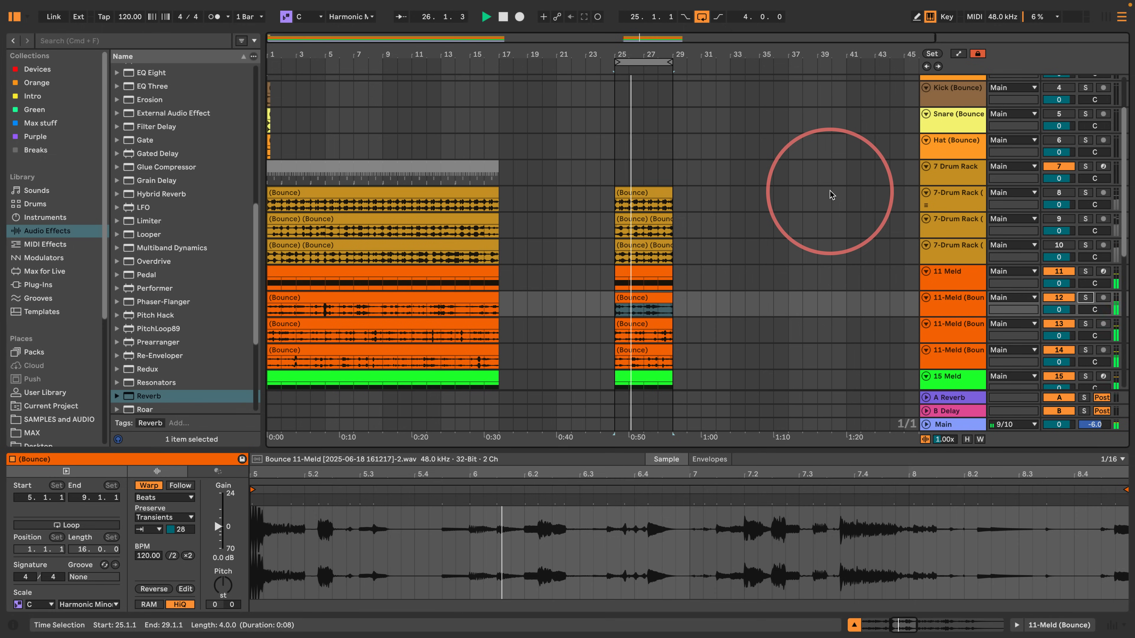
drag(1059, 246, 870, 188)
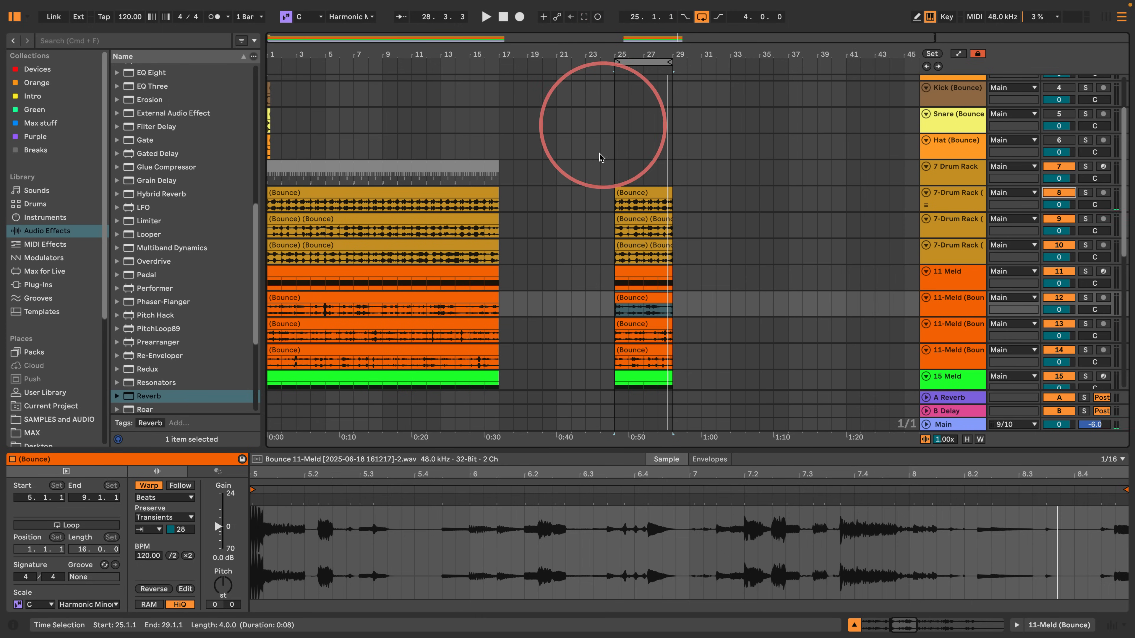
- Select bars 25 to 29 across tracks 8 to 21 and consolidate that time to a new scene
click(640, 190)
drag(641, 190, 640, 305)
right_click(642, 306)
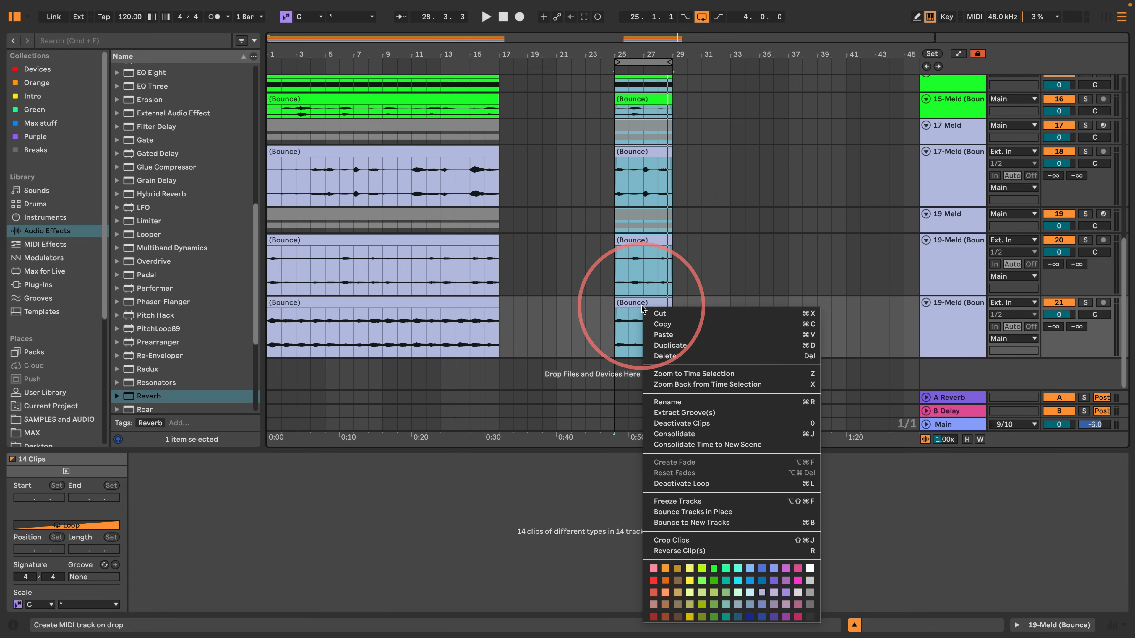
click(707, 446)
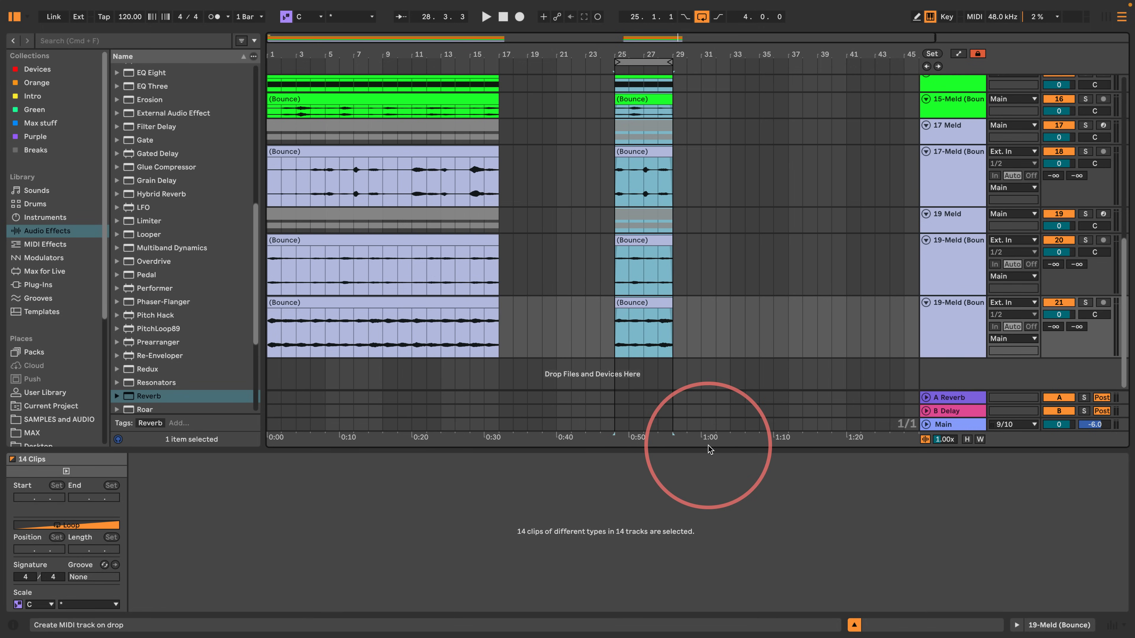
- Switch to Session View and collapse the browser to make room for the tracks
click(1119, 14)
click(1107, 17)
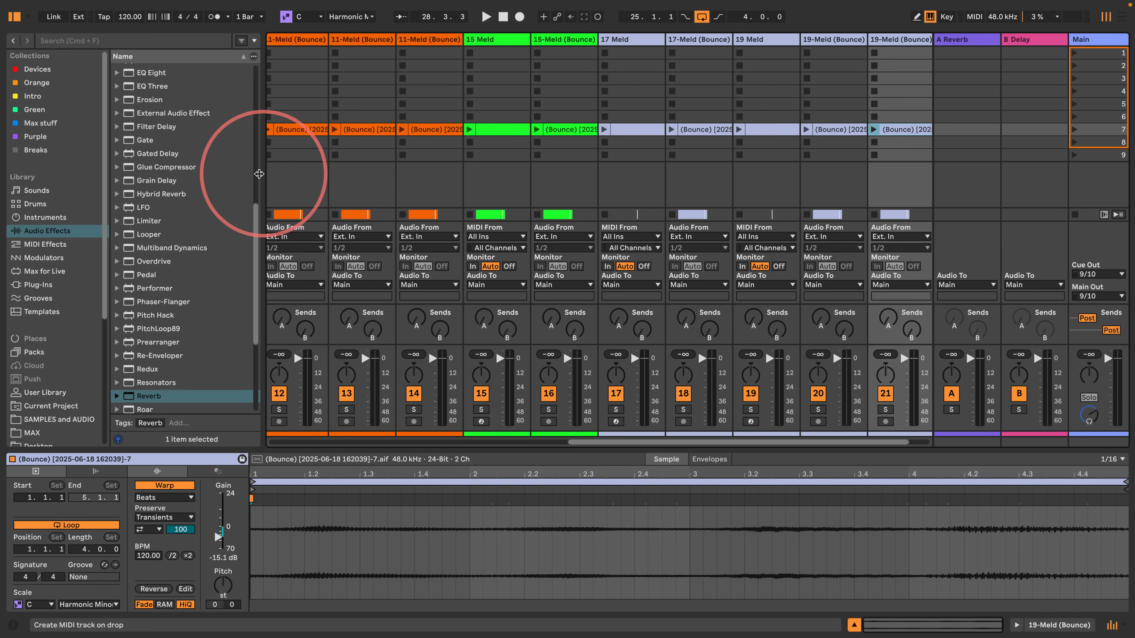
drag(261, 147, 24, 177)
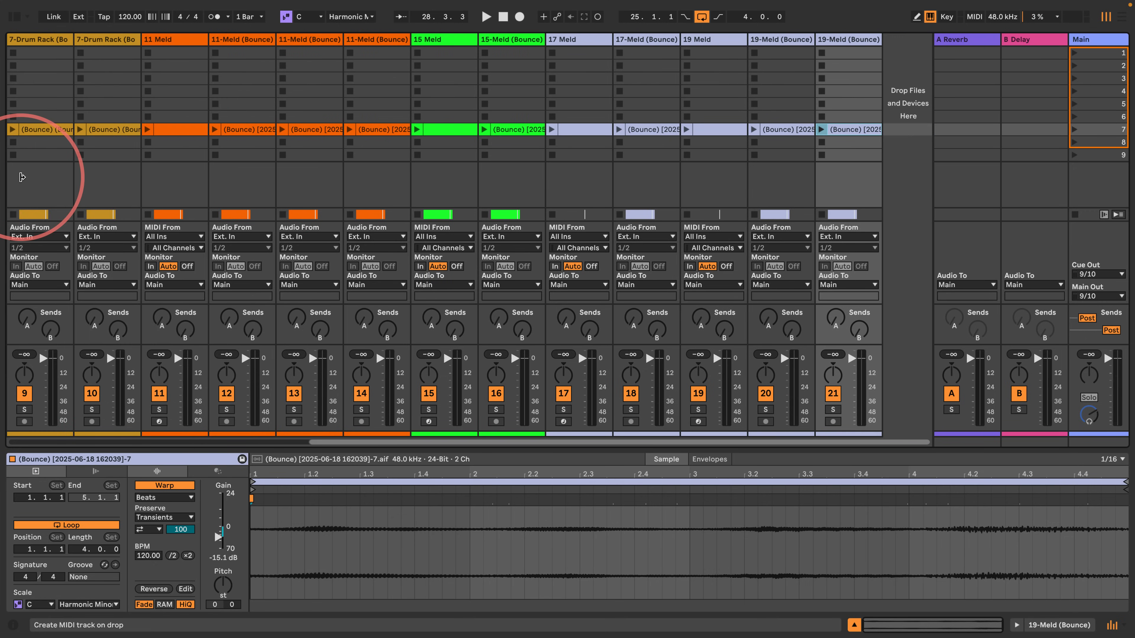
- Narrow tracks 1 to 8 to their minimum width and size tracks 9 to 21 so they all fit in view
click(44, 41)
shift+click(827, 41)
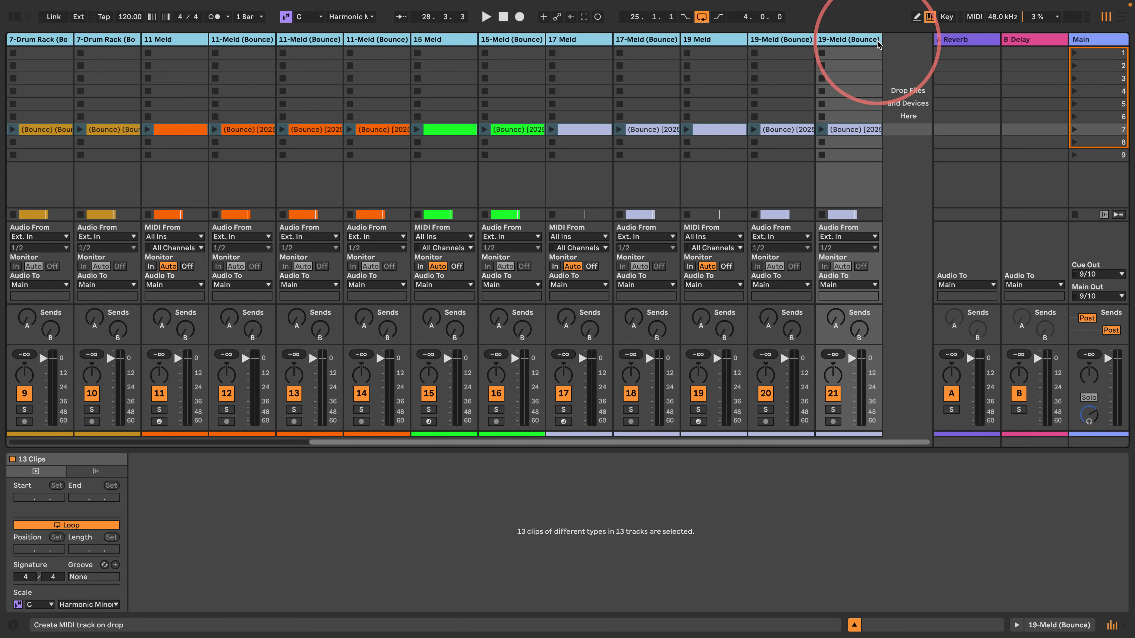
drag(877, 41, 843, 47)
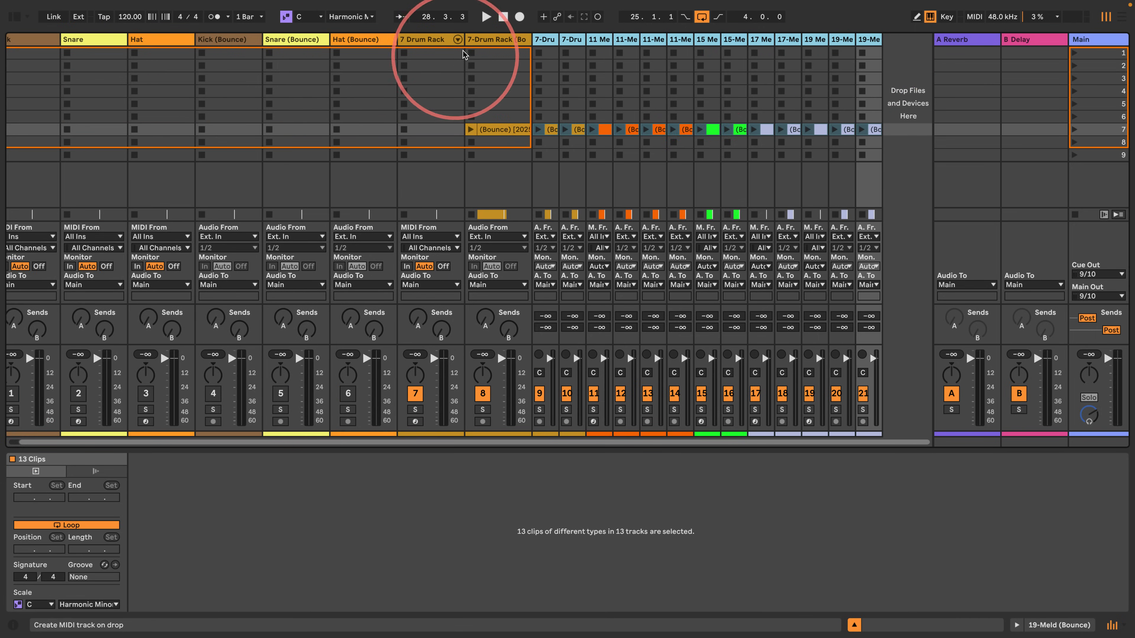
click(480, 40)
scroll(314, 78, left, 1)
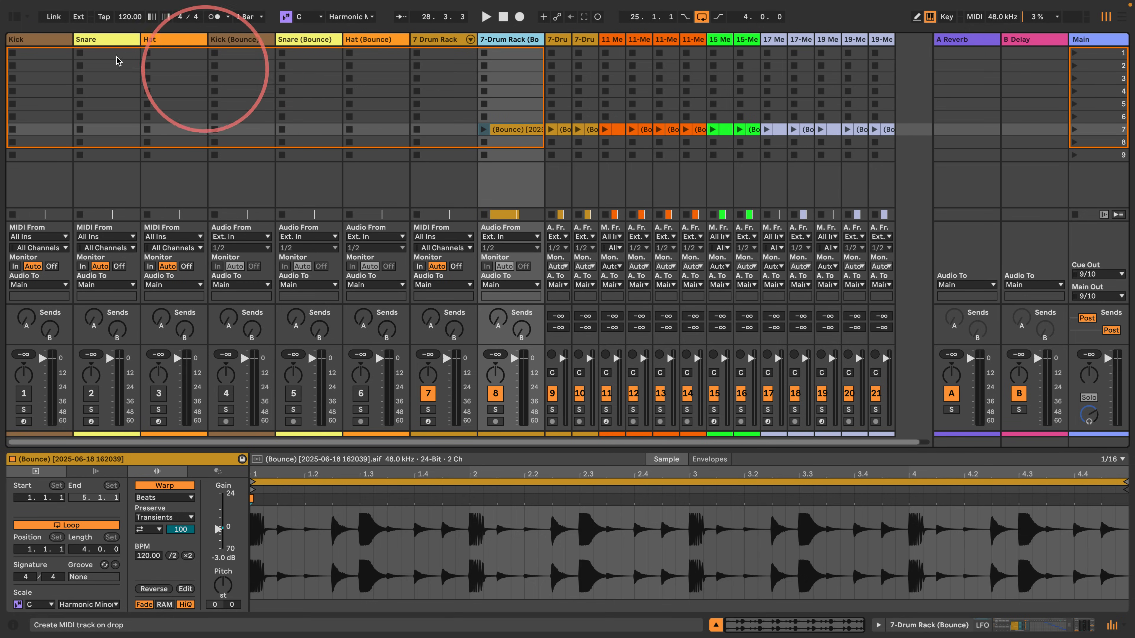
shift+click(38, 39)
drag(543, 37, 120, 41)
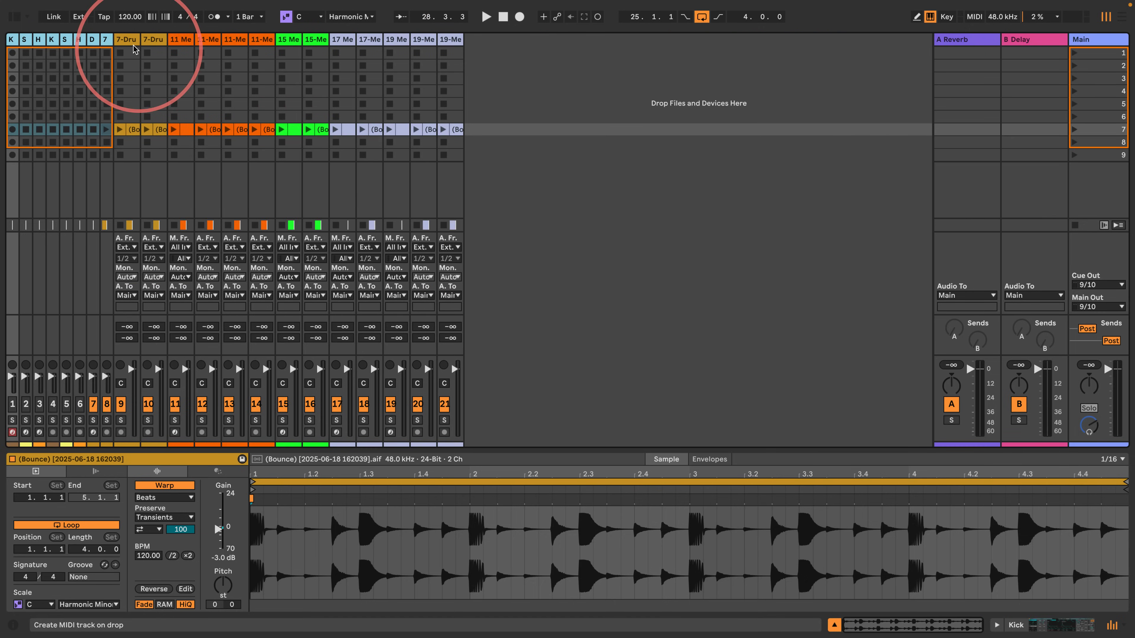
click(127, 40)
shift+click(446, 41)
drag(463, 40, 487, 42)
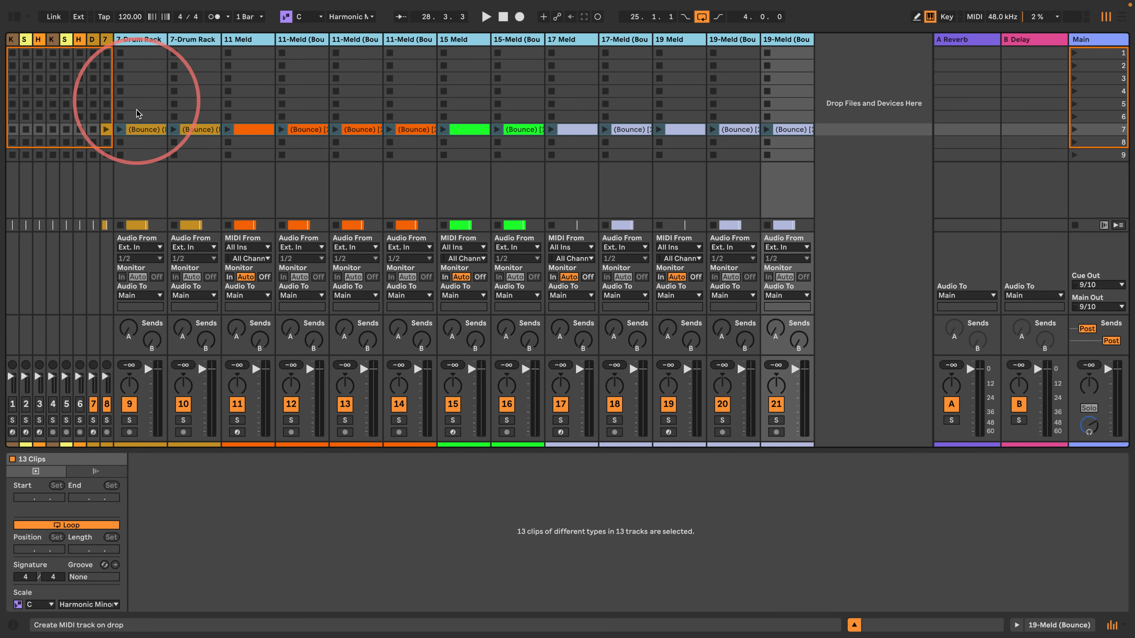
- Launch a 7-Drum Rack bounce clip, widen track 8 and move the clips from tracks 9 and 10 into its slots in scenes 8 and 9
click(119, 130)
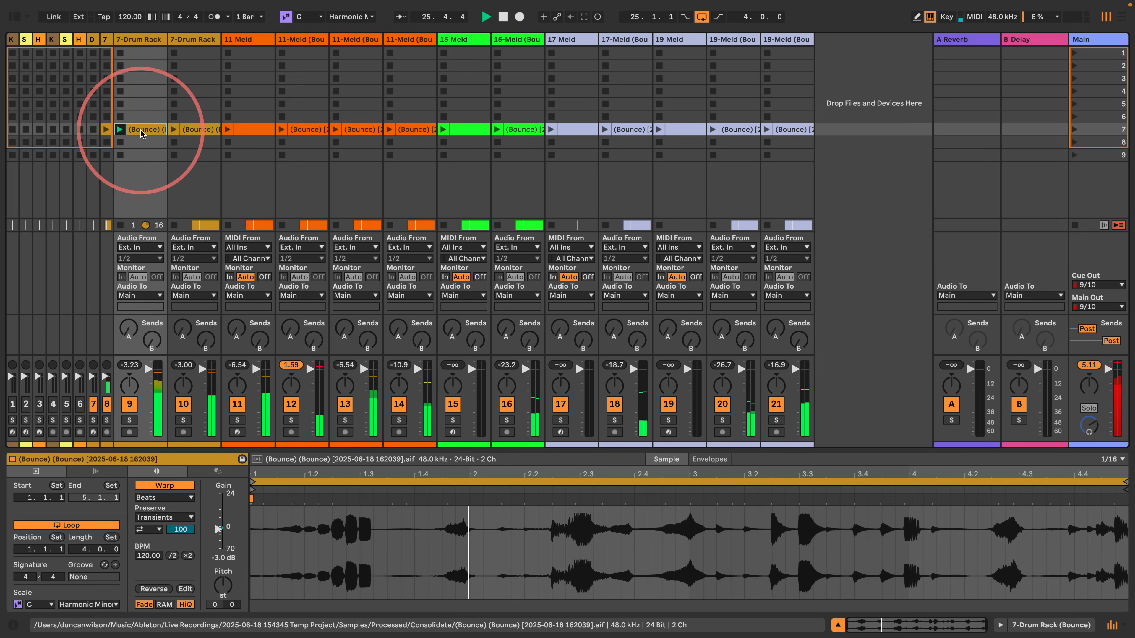
click(179, 130)
drag(112, 41, 153, 41)
drag(183, 129, 128, 145)
drag(237, 130, 126, 164)
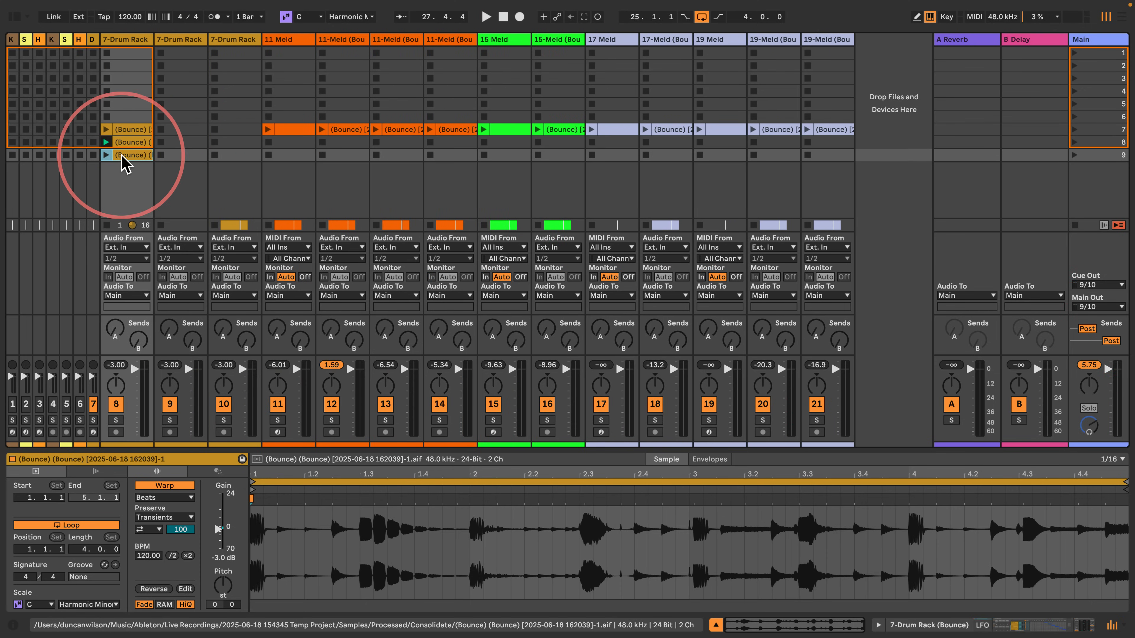
- Delete the two emptied 7-Drum Rack bounce tracks and launch track 8's clip in scene 7
click(194, 40)
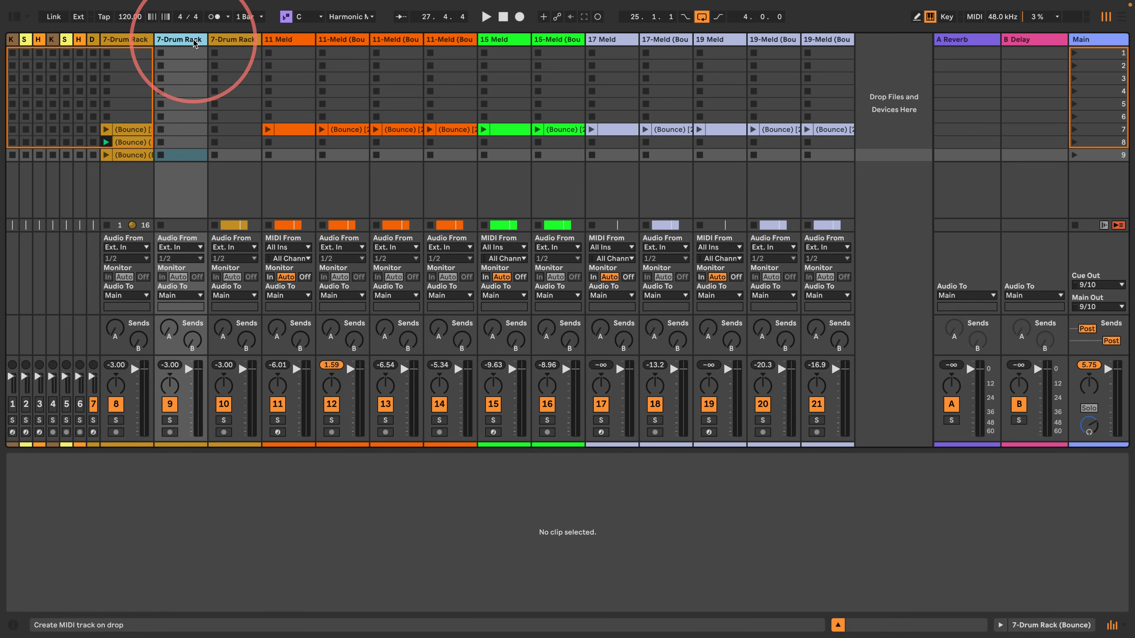
key(Delete)
key(Delete)
click(106, 129)
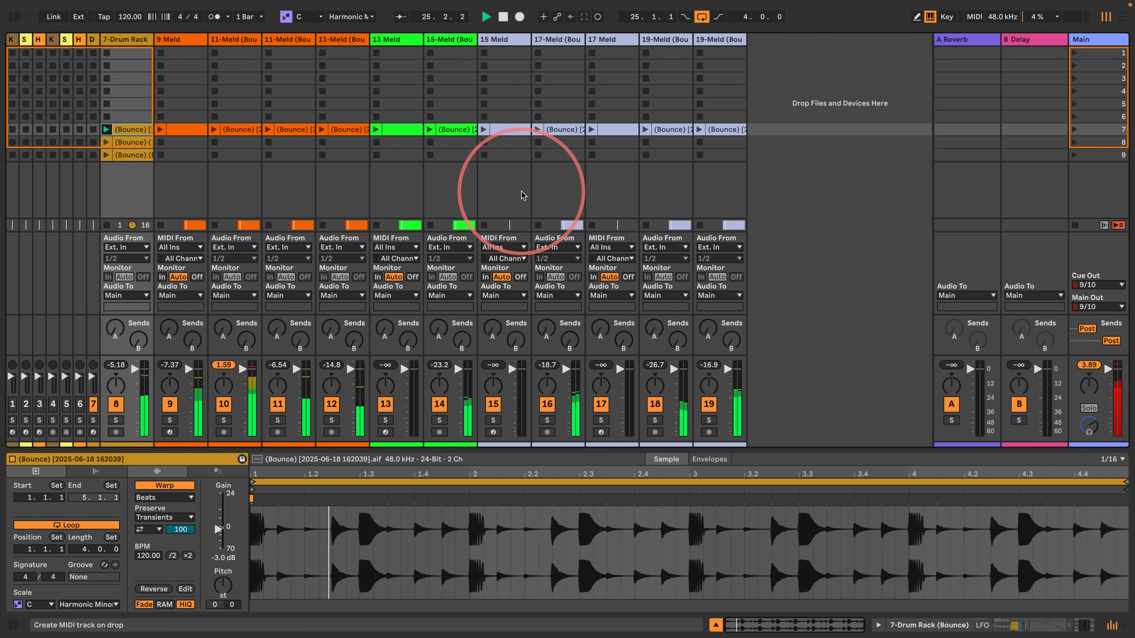
- Turn off the arrangement loop and return all tracks to arrangement playback
click(1122, 17)
scroll(648, 188, up, 5)
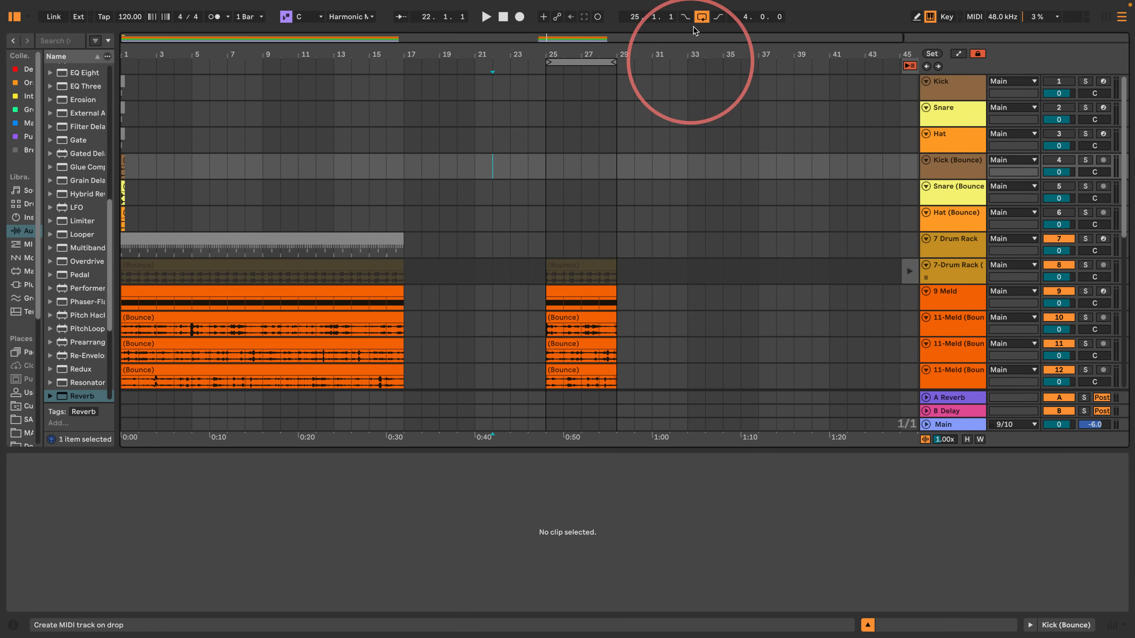
click(701, 17)
click(909, 66)
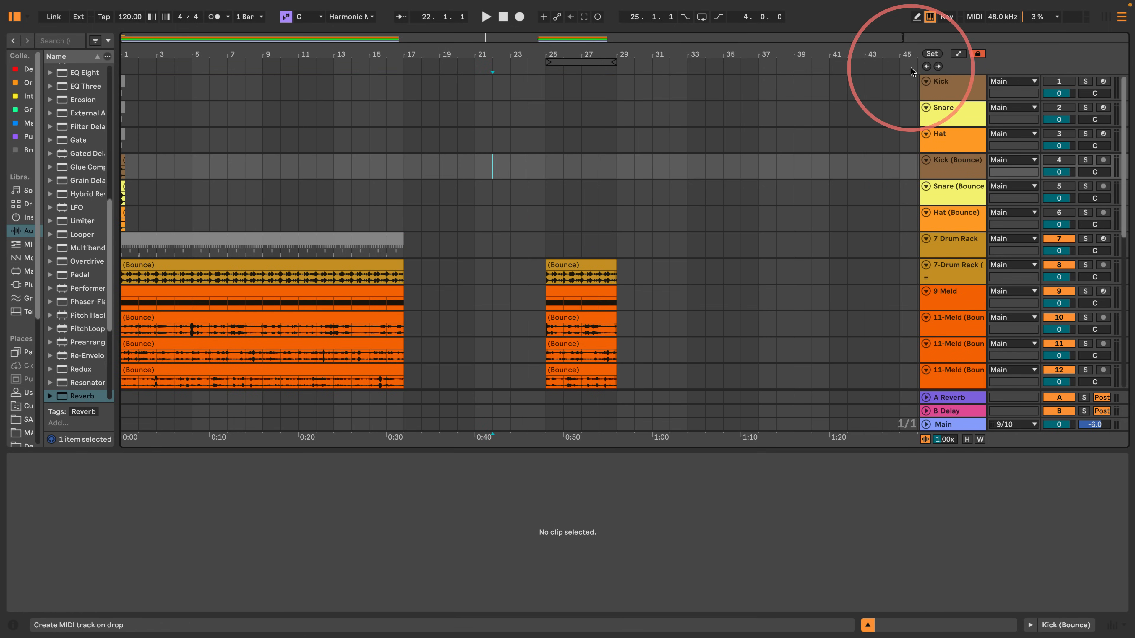
- Launch only the drum clip in scene 7 and examine in Arrangement View which tracks it overrides
click(1106, 17)
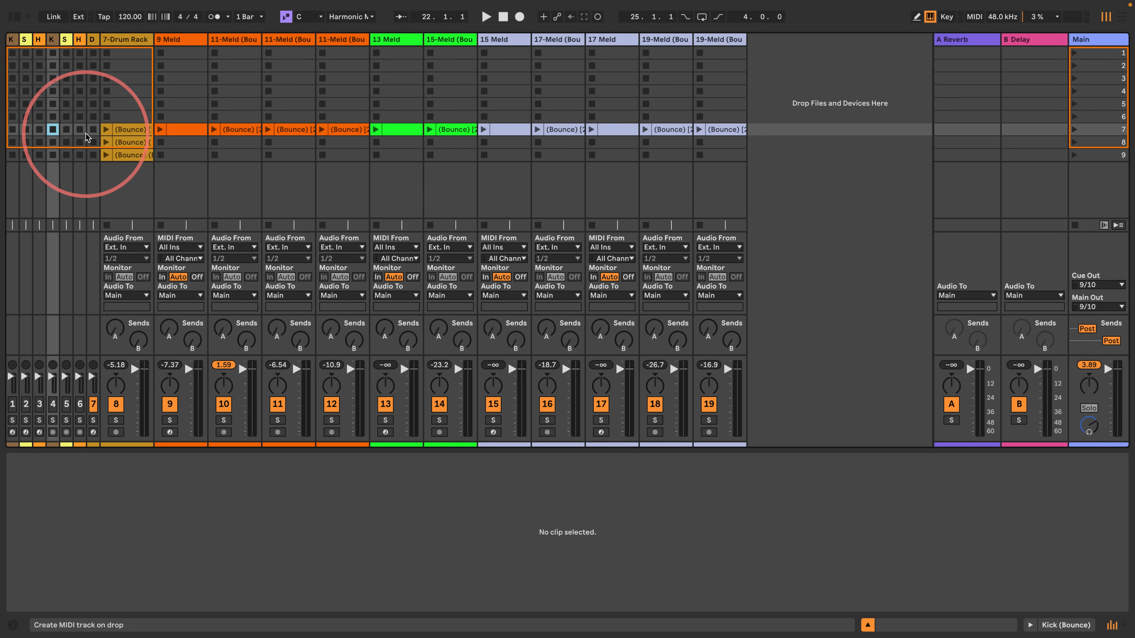
click(106, 129)
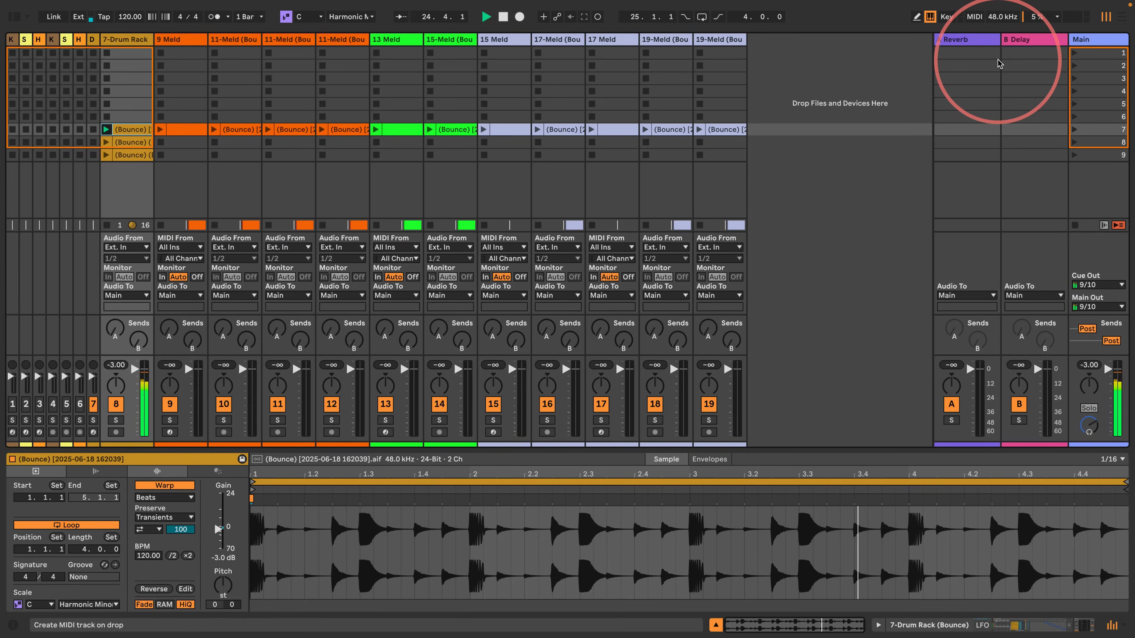
click(1122, 20)
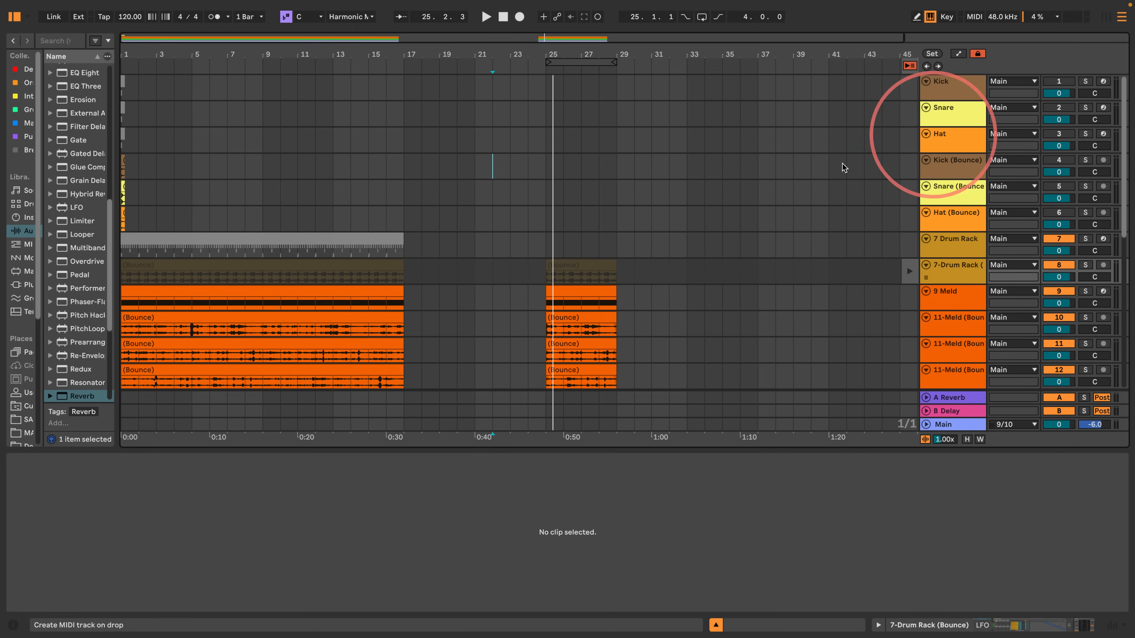
scroll(553, 186, down, 5)
scroll(553, 186, down, 4)
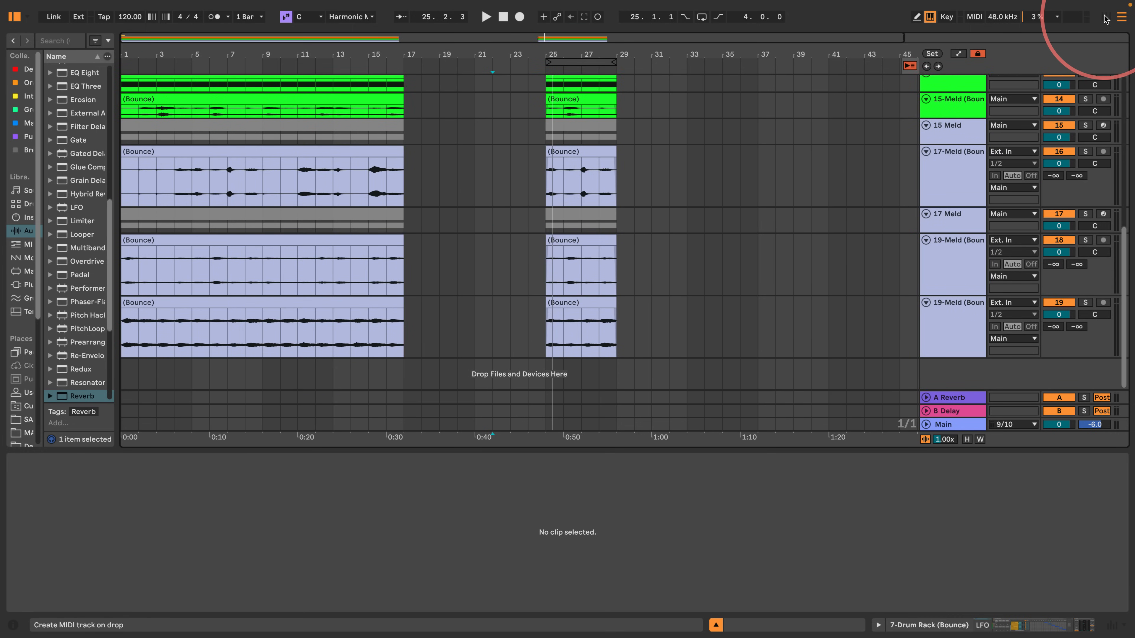
- Launch scene 7 in Session View and stop tracks 9 to 18 one after another, leaving tracks 8 and 19 playing
click(1105, 19)
click(1076, 131)
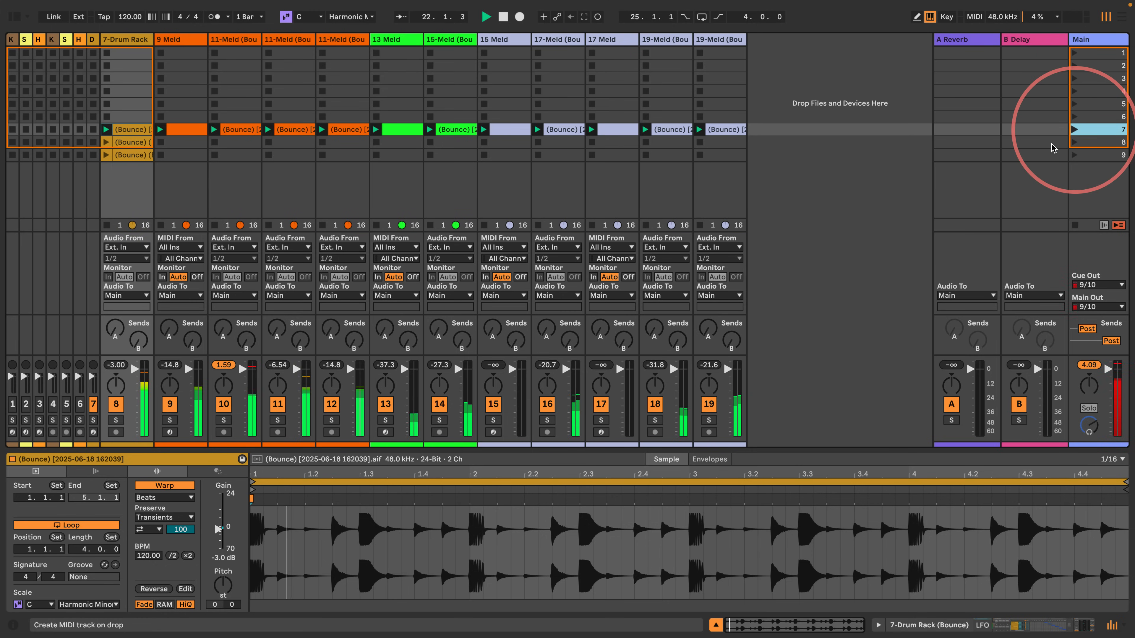
click(215, 225)
click(269, 225)
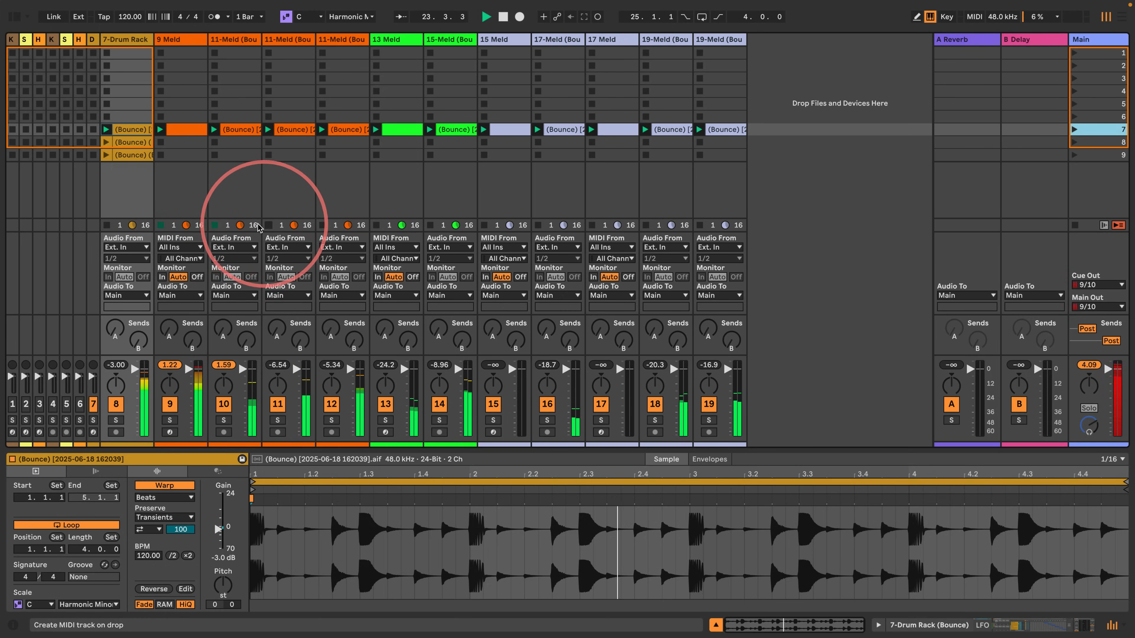
click(323, 225)
click(376, 225)
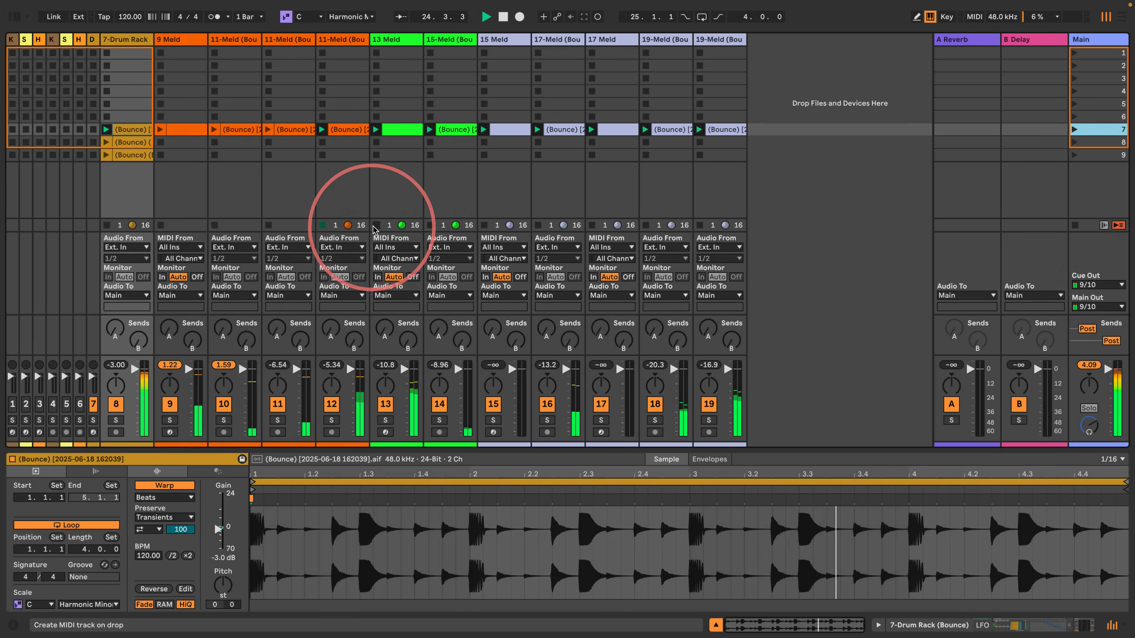
click(431, 225)
click(484, 225)
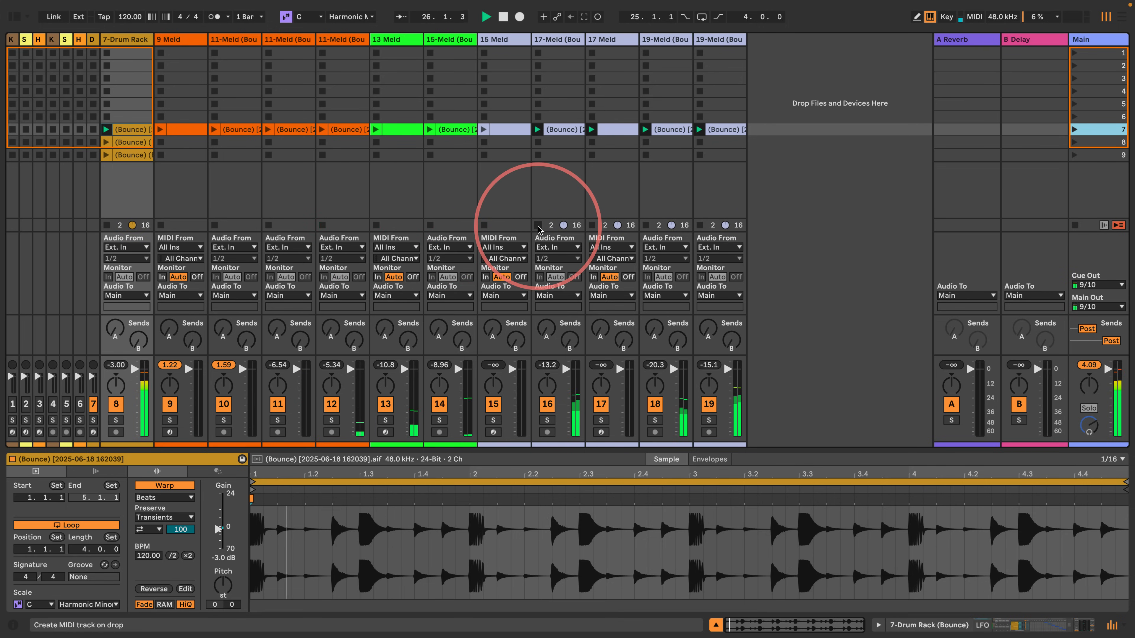
click(538, 225)
click(591, 226)
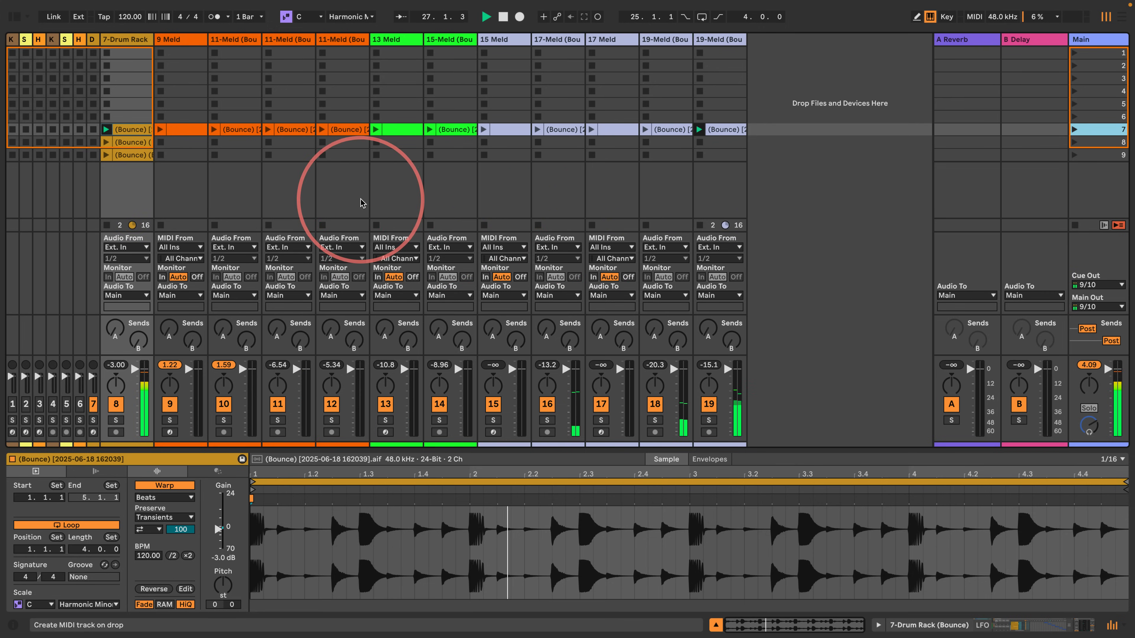
- Inspect the drum bounce clips in scenes 7 and 8 on track 8, and stop playback
click(130, 129)
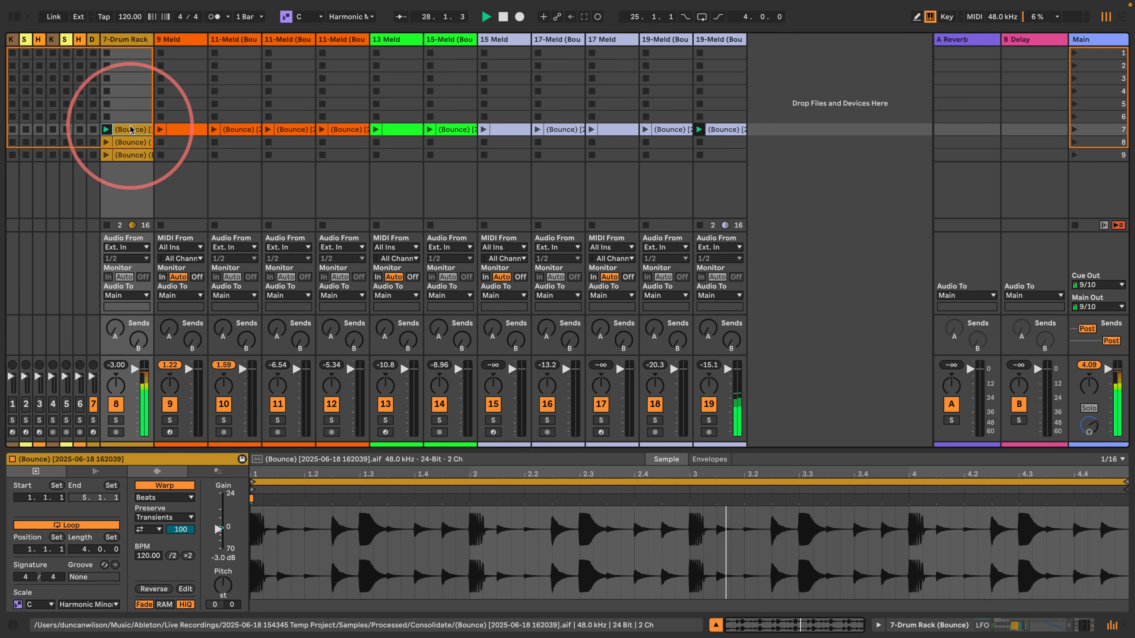
click(128, 143)
click(128, 165)
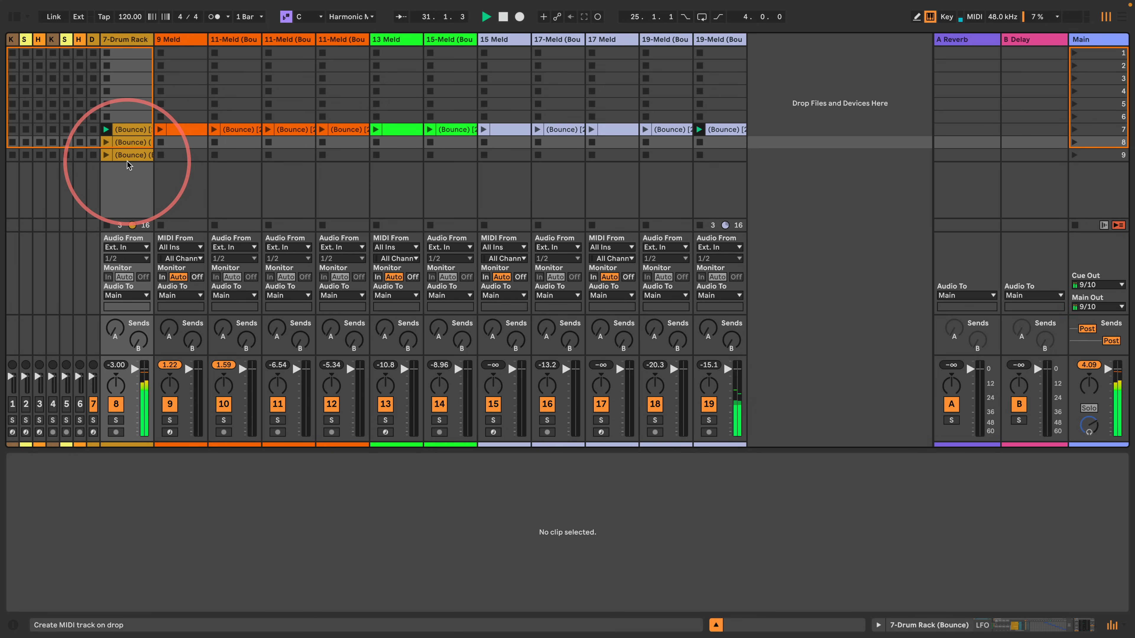
click(138, 130)
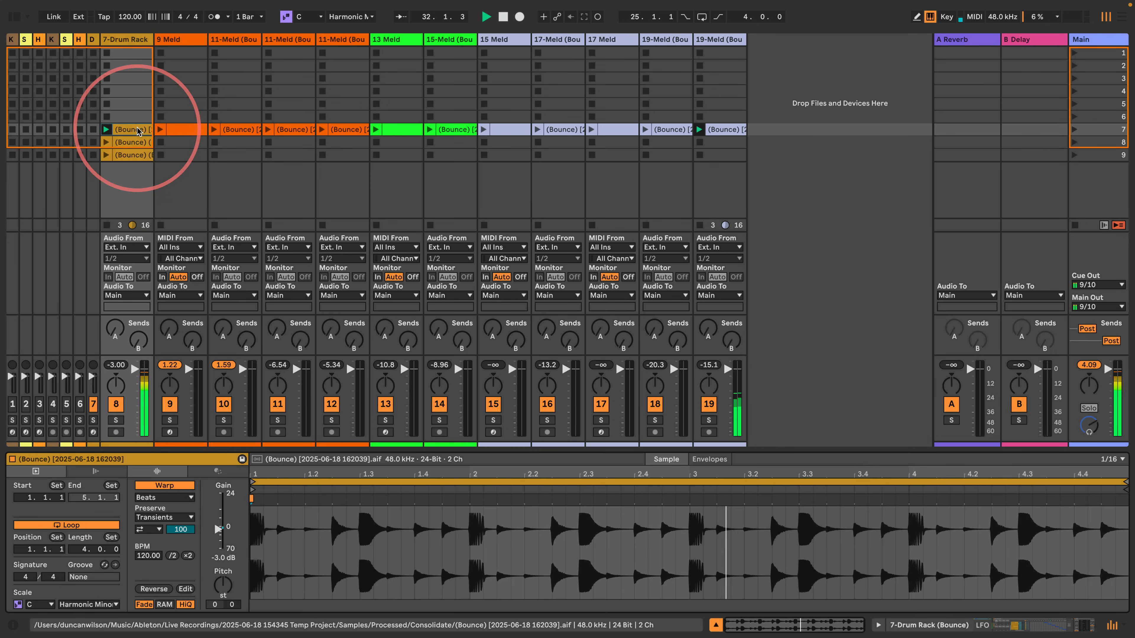
key(space)
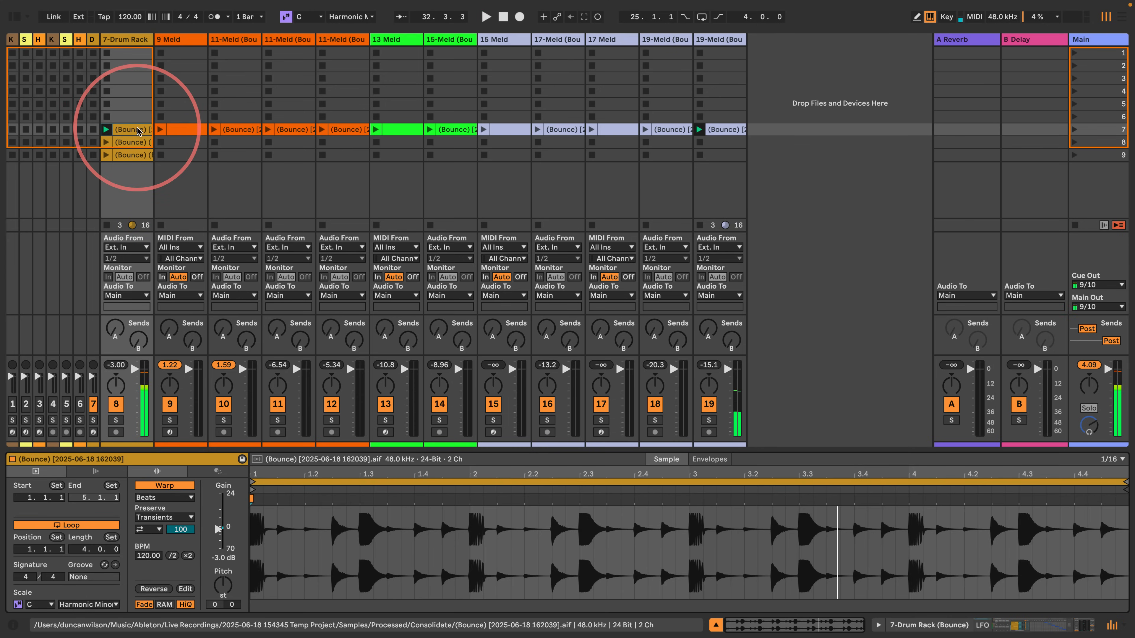
- Duplicate the 7-Drum Rack bounce track 8 and delete the Audio Effect Rack and LFO from the copy
double_click(120, 39)
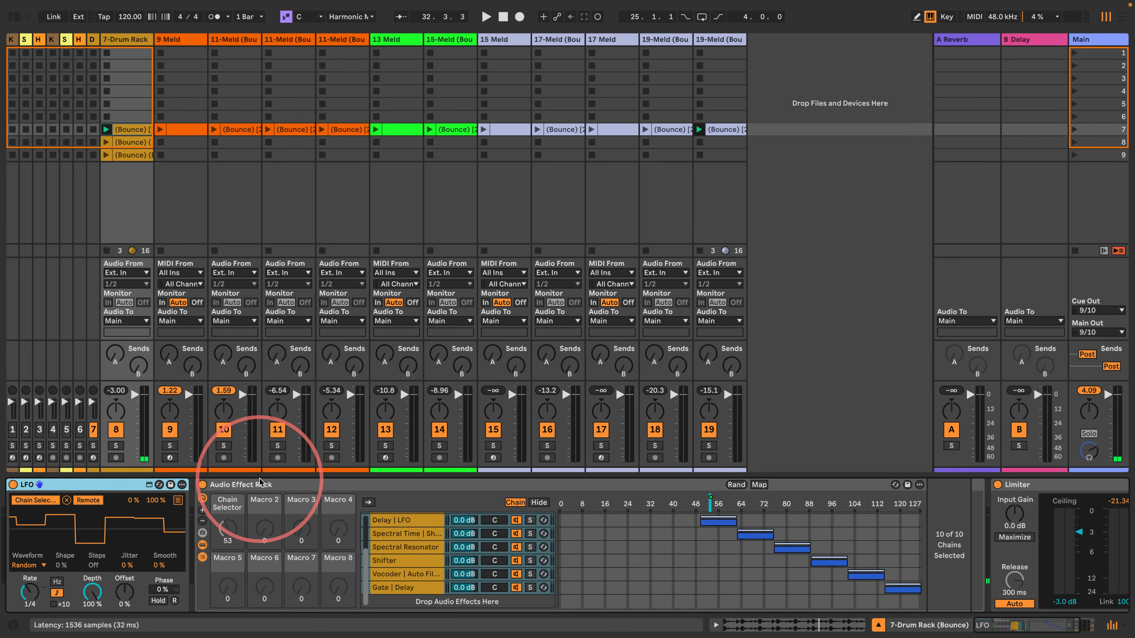
drag(260, 482, 126, 43)
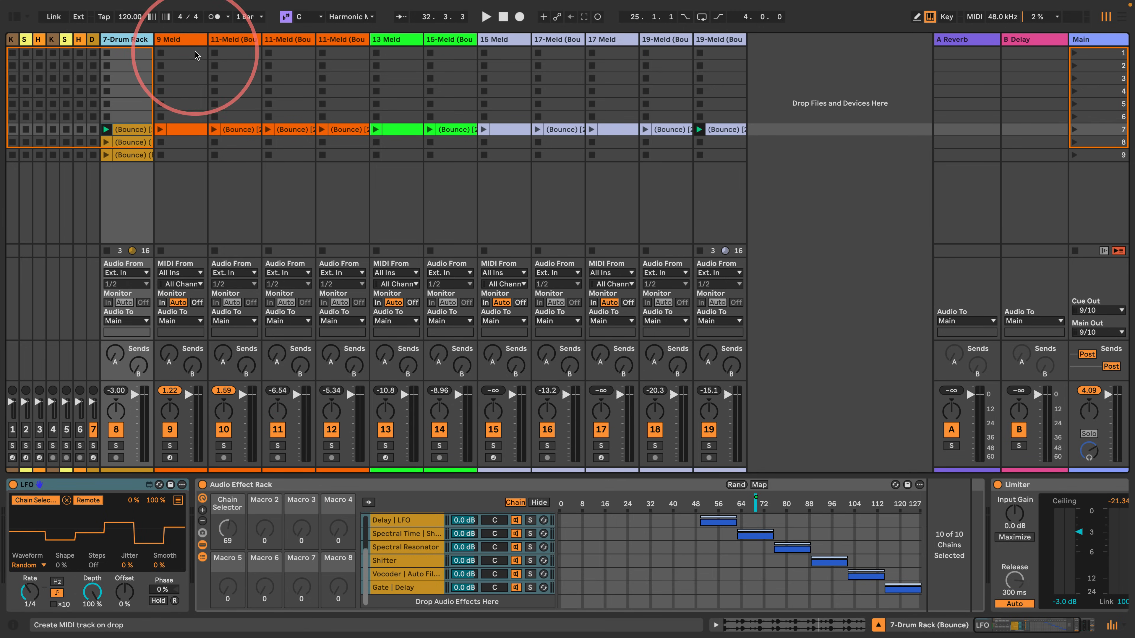
key(super+d)
click(239, 485)
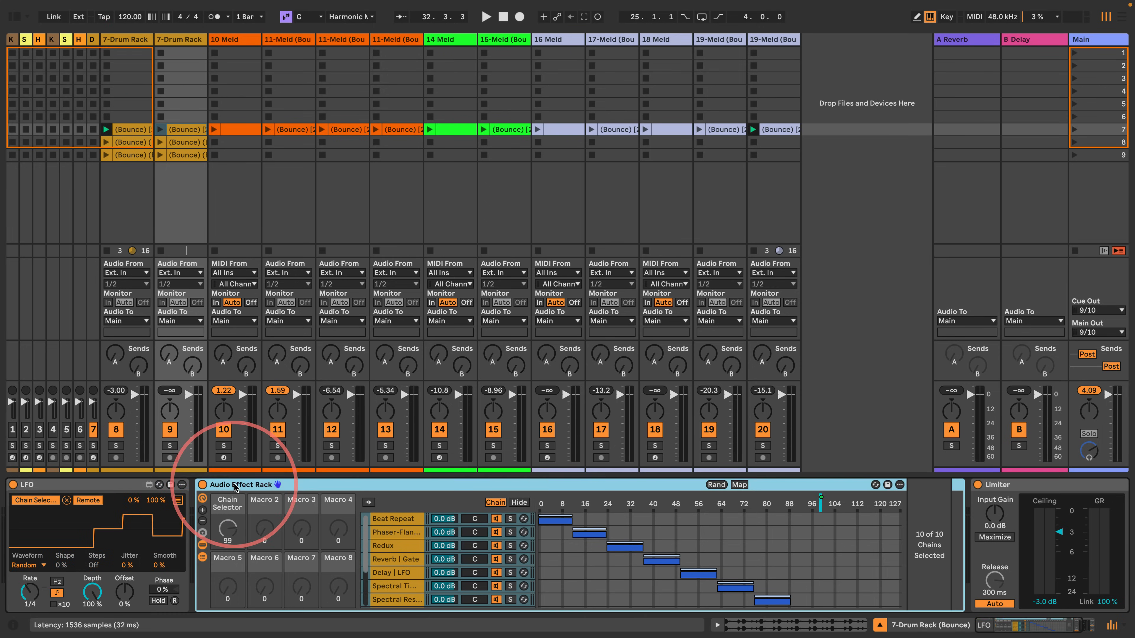
key(Delete)
click(83, 487)
key(Delete)
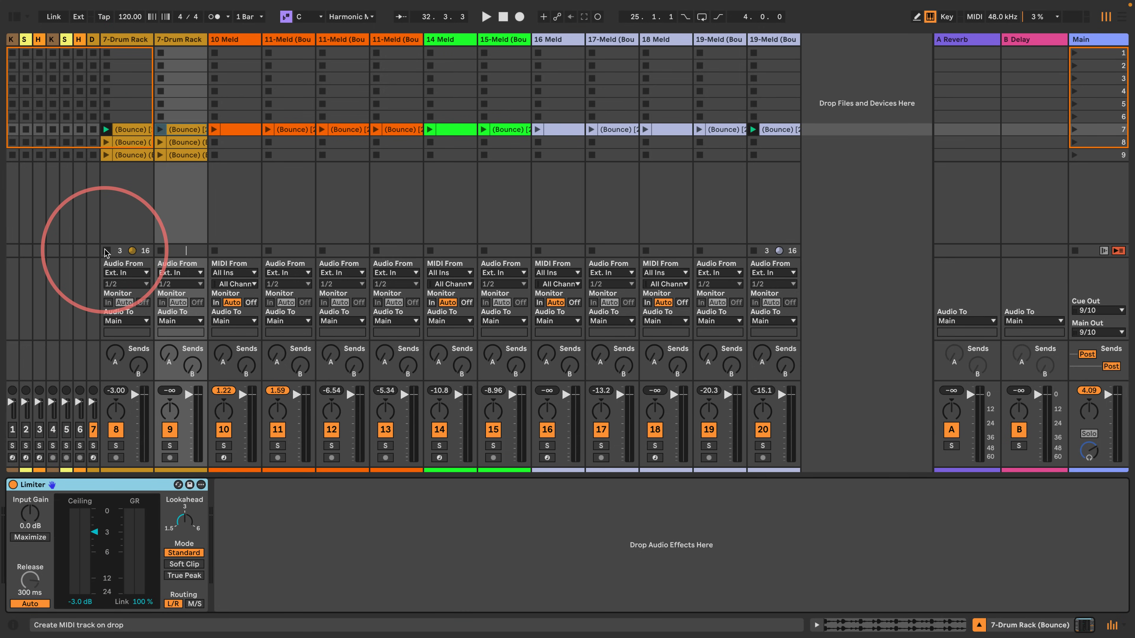
- Stop and narrow the original drum bounce track 8, and launch the scene 7 clip on its duplicate, track 9
click(107, 251)
drag(153, 34, 112, 36)
click(121, 130)
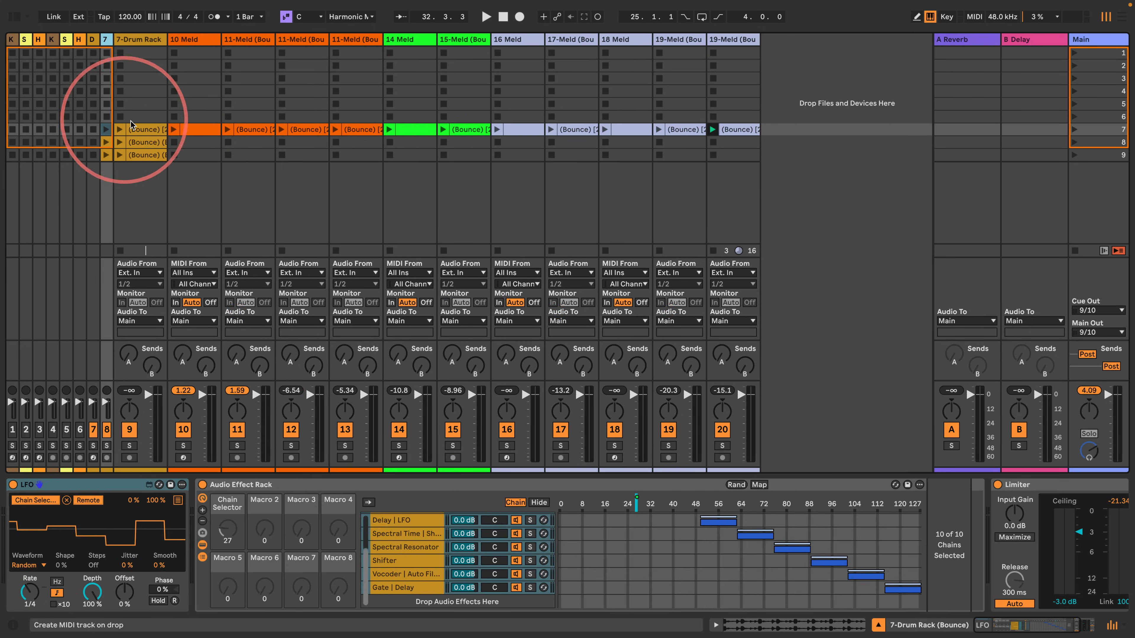
click(121, 129)
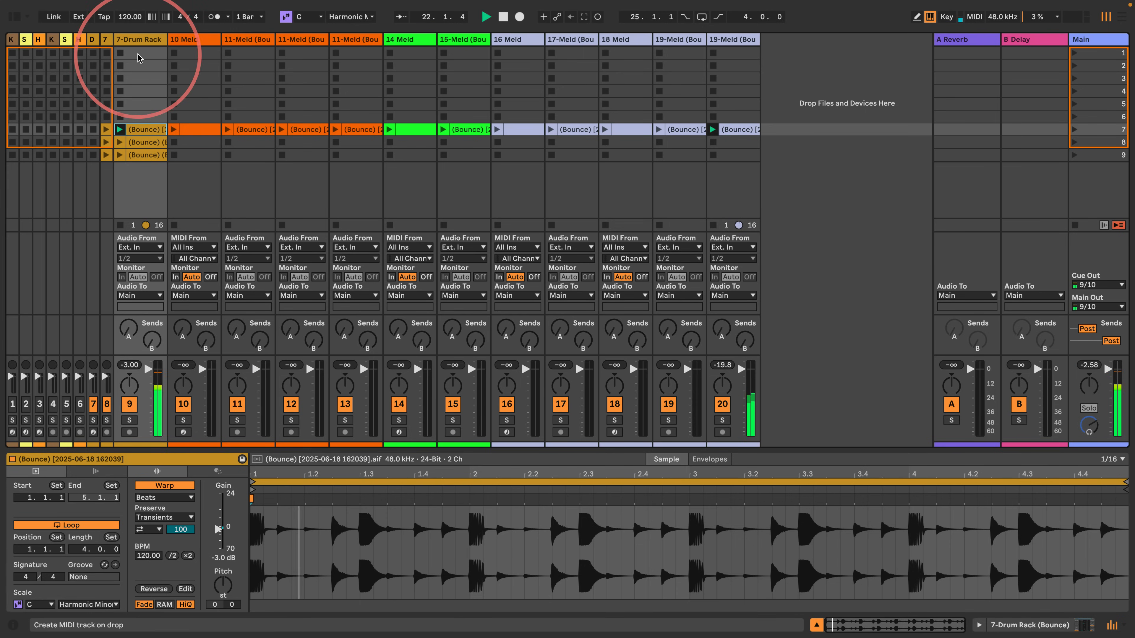
- Display track 9's devices, audition its scene 8 clip and return to its scene 7 clip
click(135, 38)
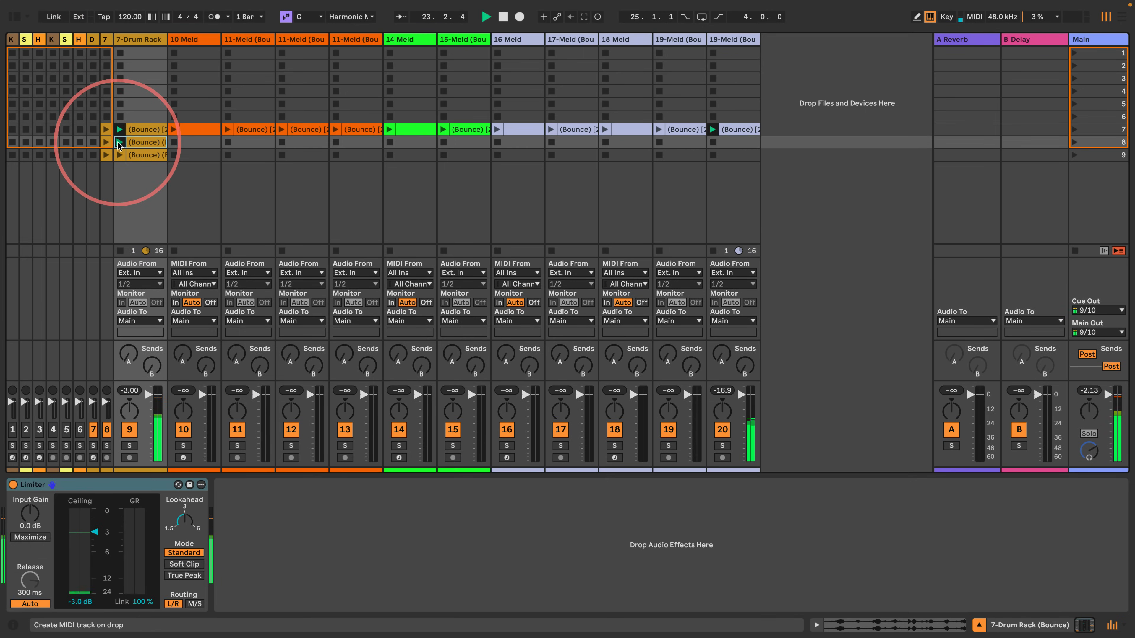
click(139, 143)
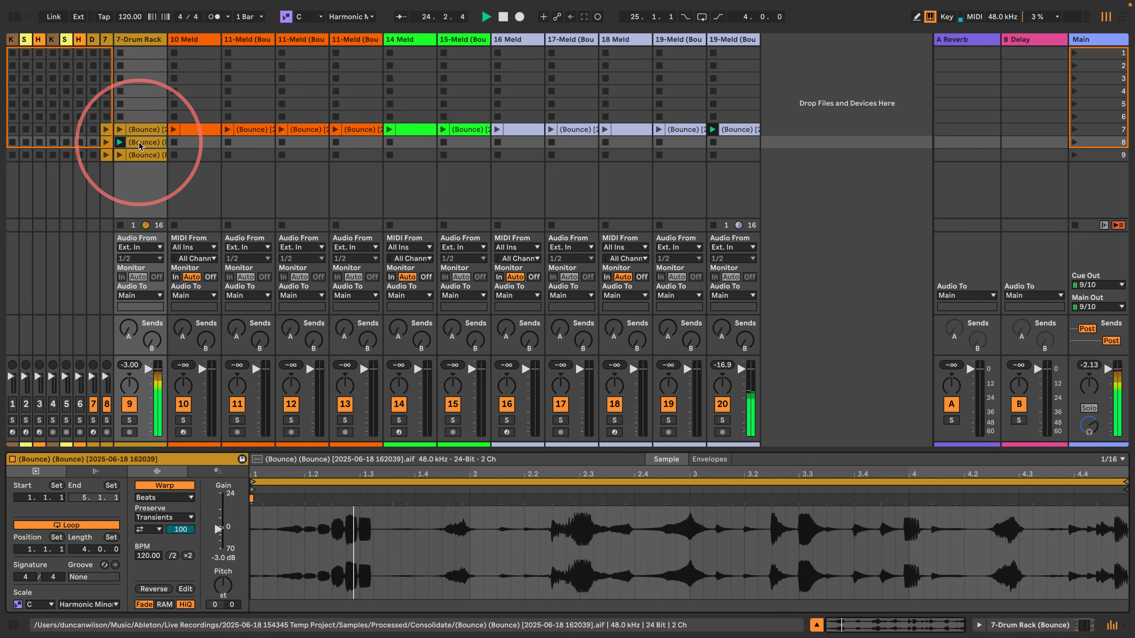
click(121, 130)
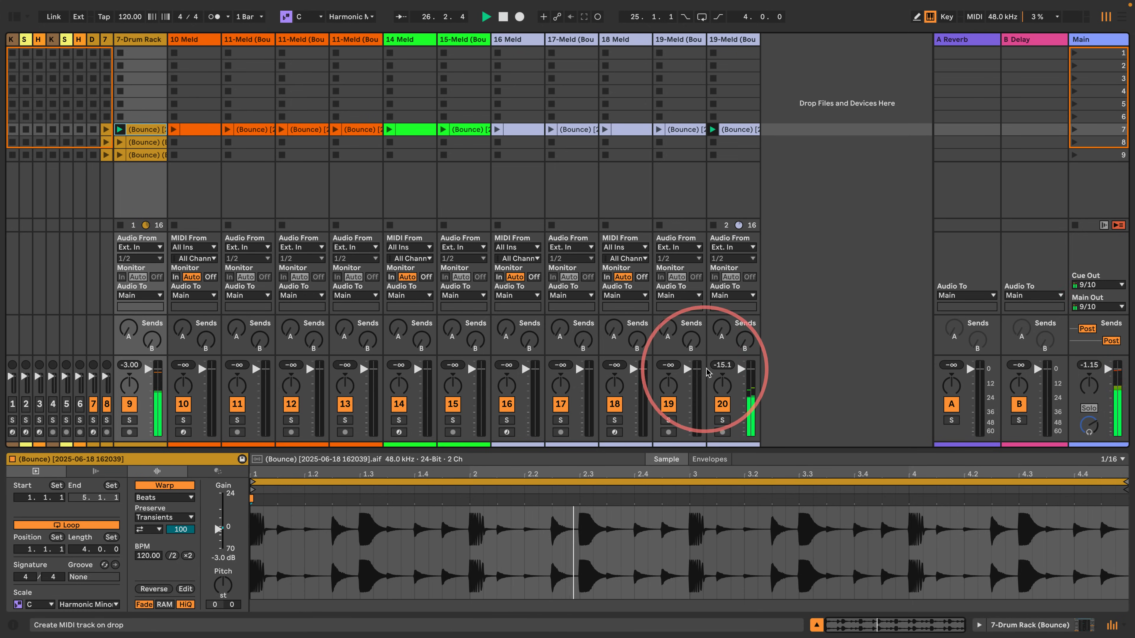
- Set track 20's Reverb send to 0.0 dB, and launch track 19's scene 7 clip with the track volume at 1.4 dB
drag(721, 329, 722, 316)
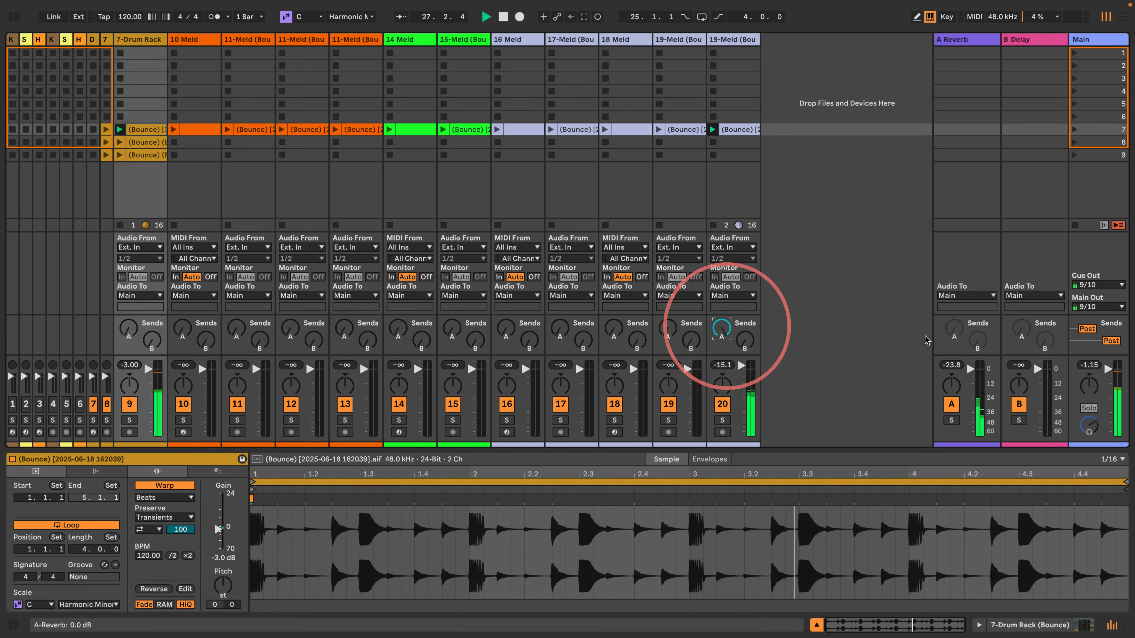
click(970, 42)
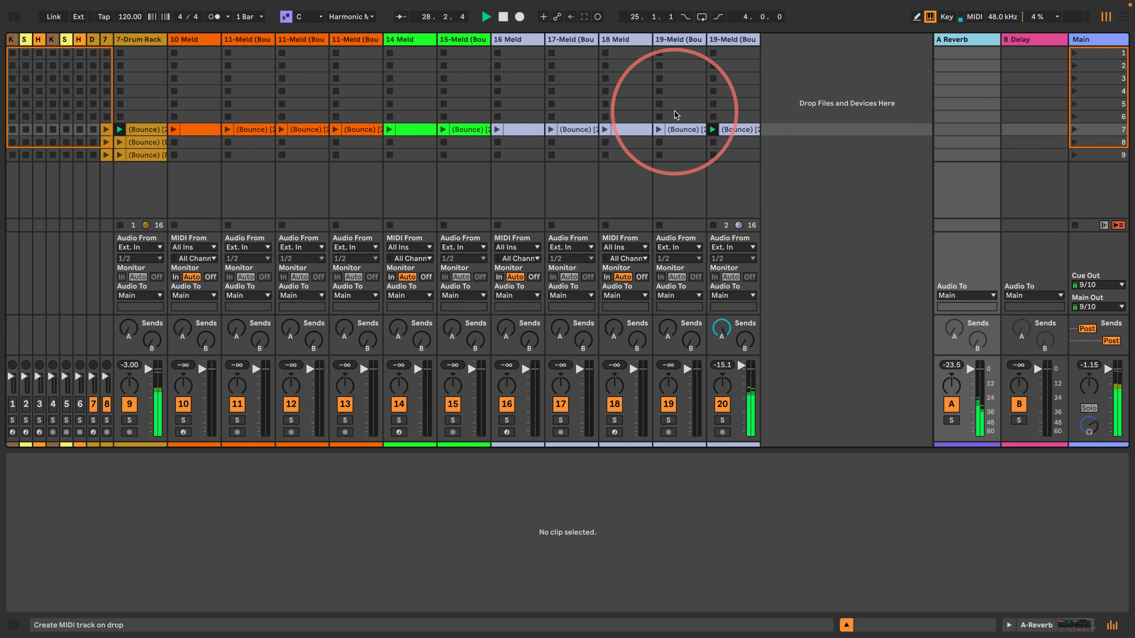
click(654, 131)
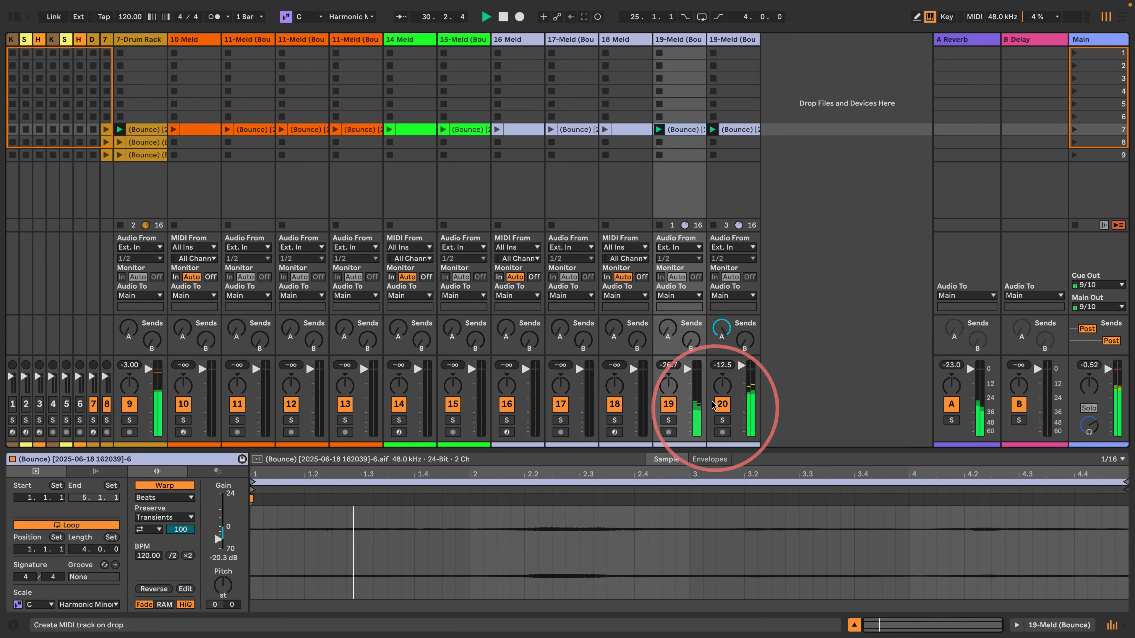
drag(686, 369, 687, 367)
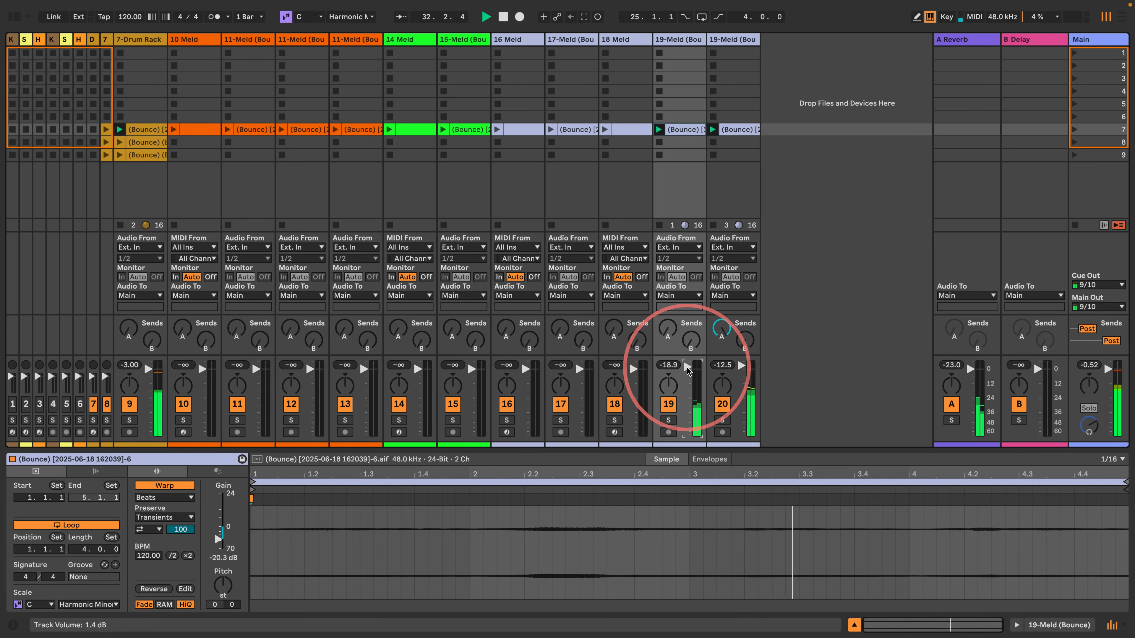
- Switch track 9's drum clip to scene 9 and back to scene 7, and launch the scene 7 clips on tracks 11 and 12
click(119, 155)
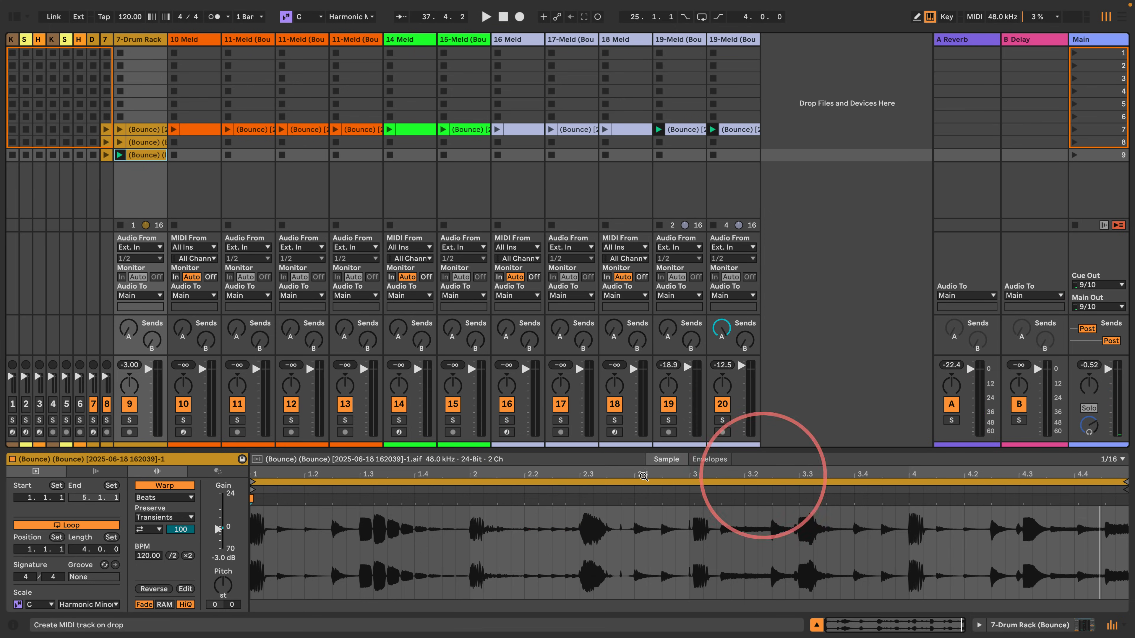
click(120, 129)
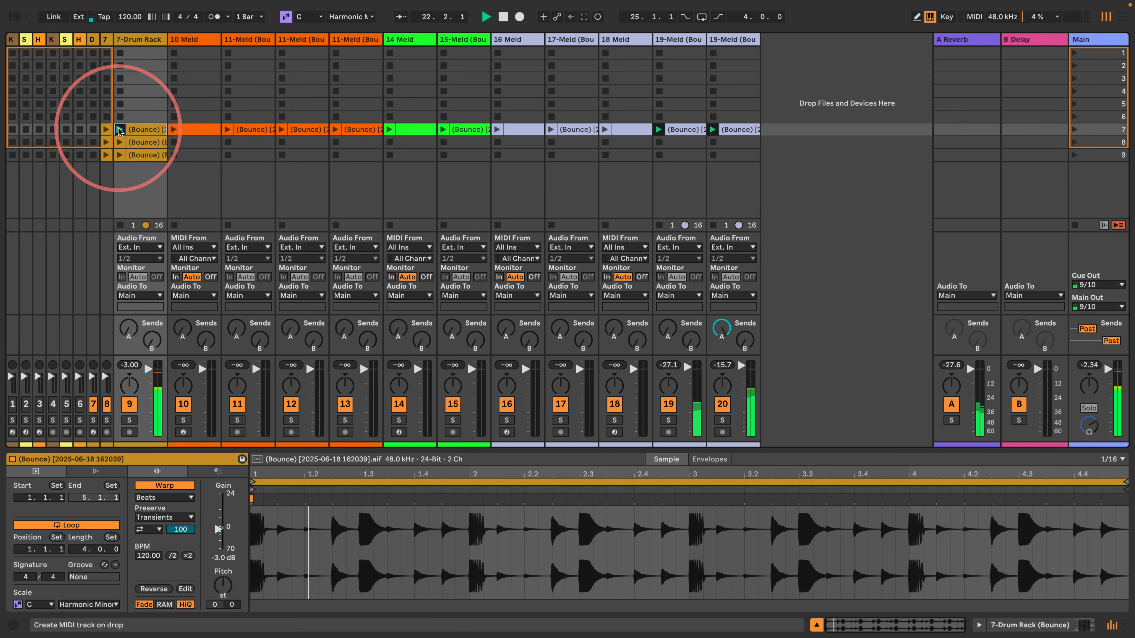
click(227, 129)
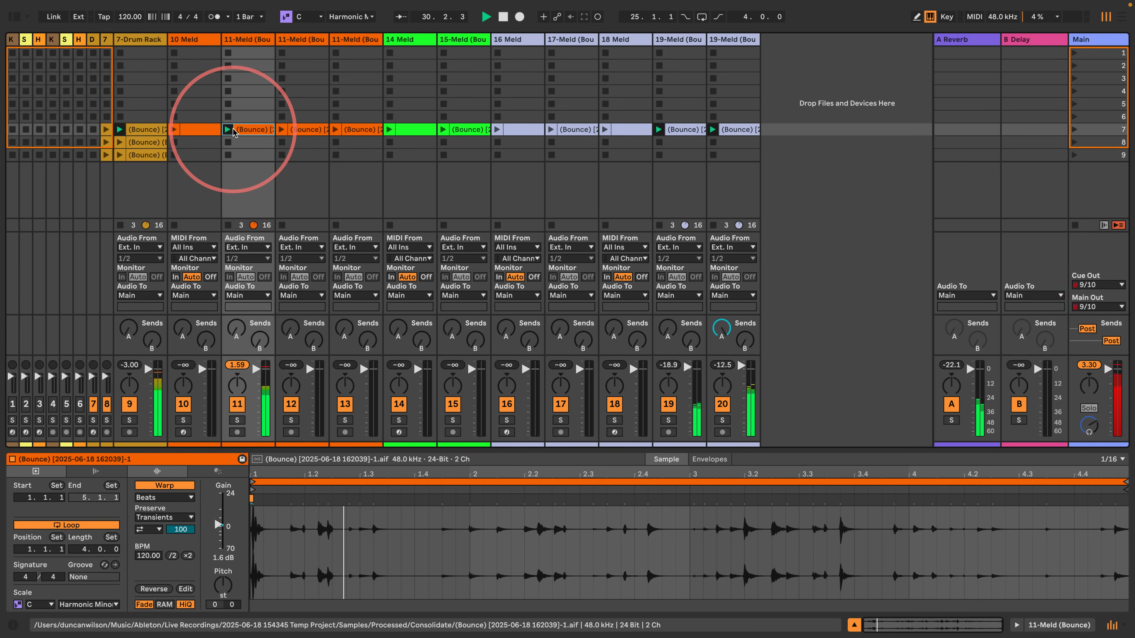
click(281, 130)
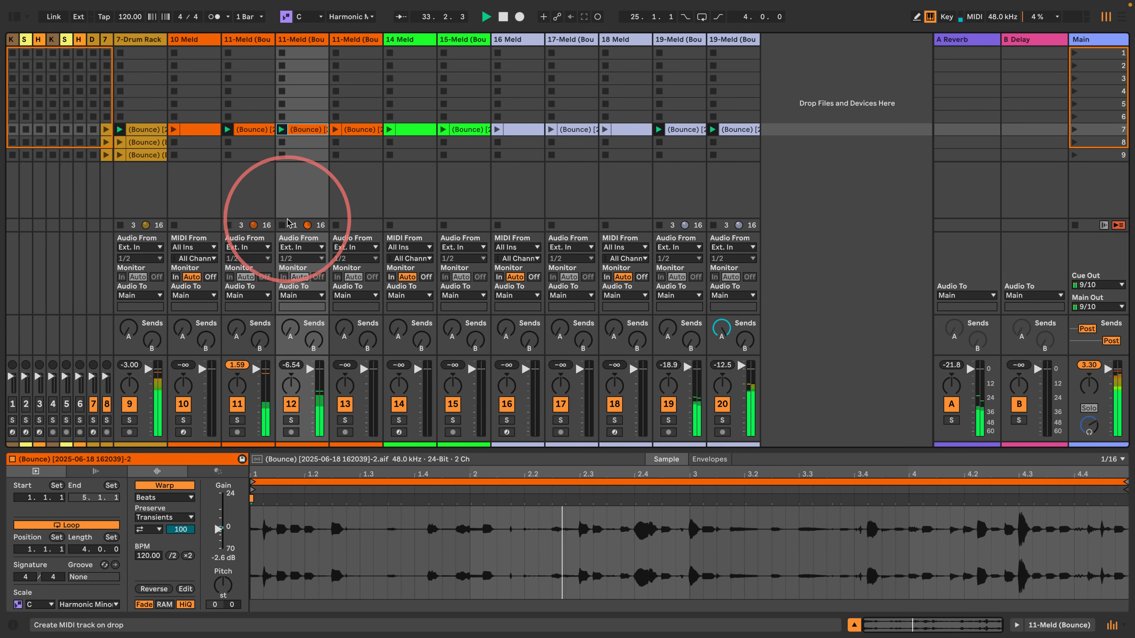
- Try moving the clips from tracks 12 and 13 into track 11's slots in scenes 8 and 9, and undo both moves
drag(298, 129, 245, 142)
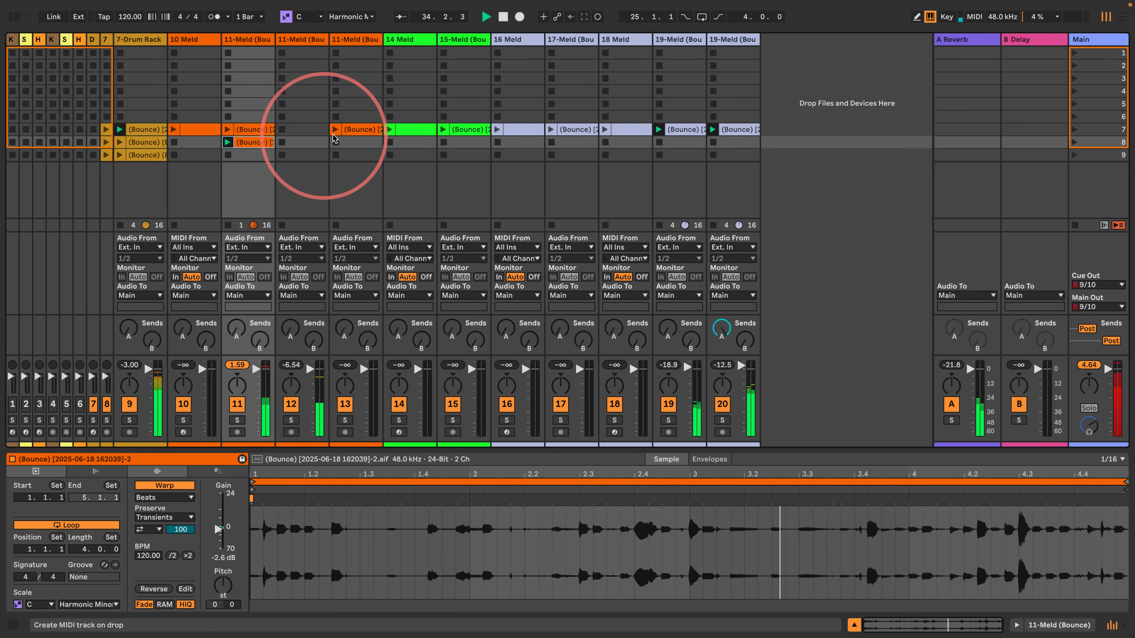
drag(355, 129, 250, 157)
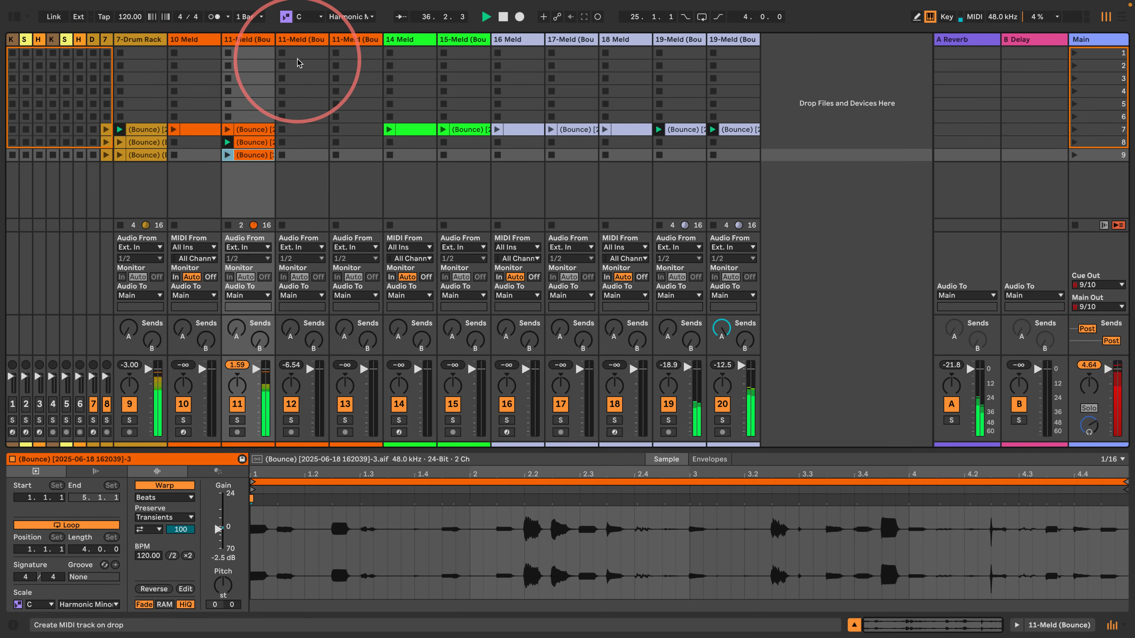
key(super+z)
key(super+z)
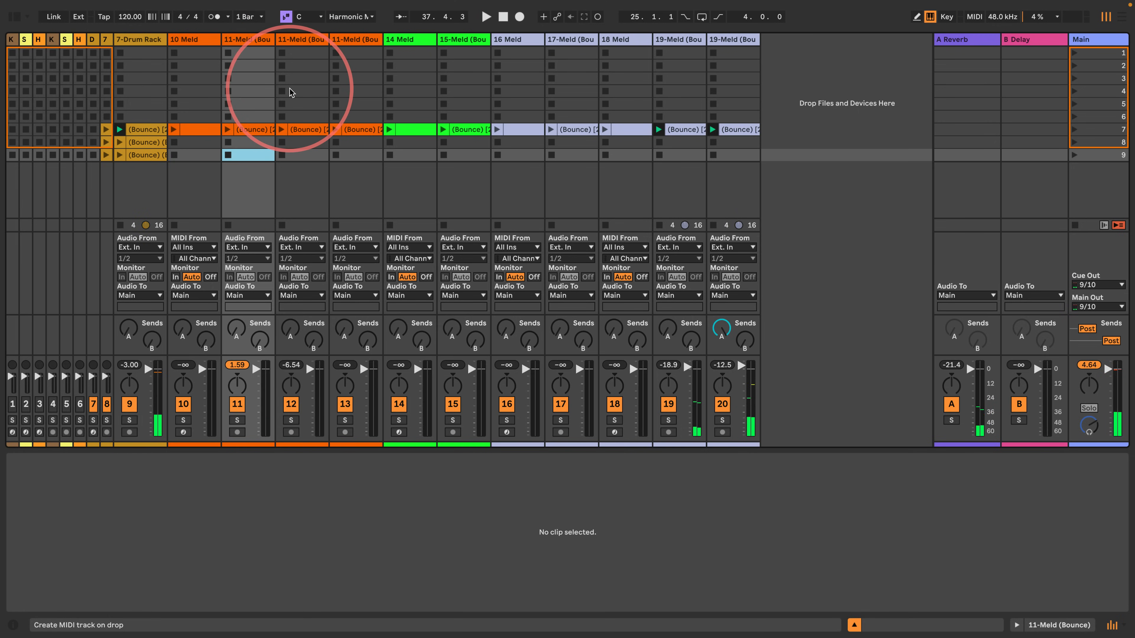
- Launch the scene 7 clip on track 15, solo the track to hear it alone, and stop playback
click(442, 130)
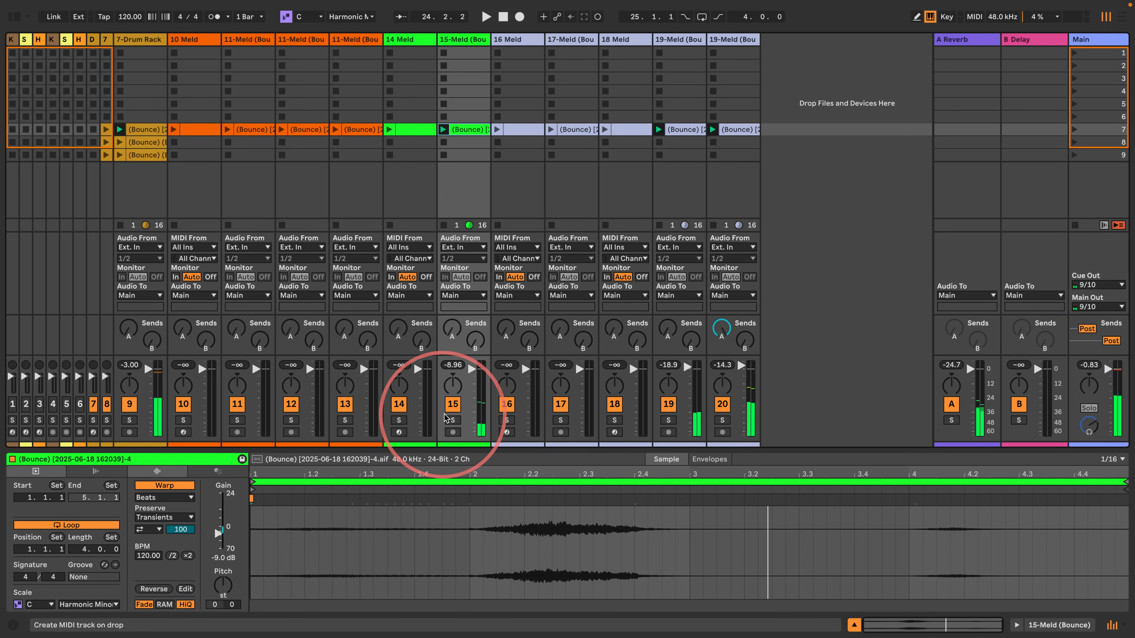
click(453, 421)
click(378, 485)
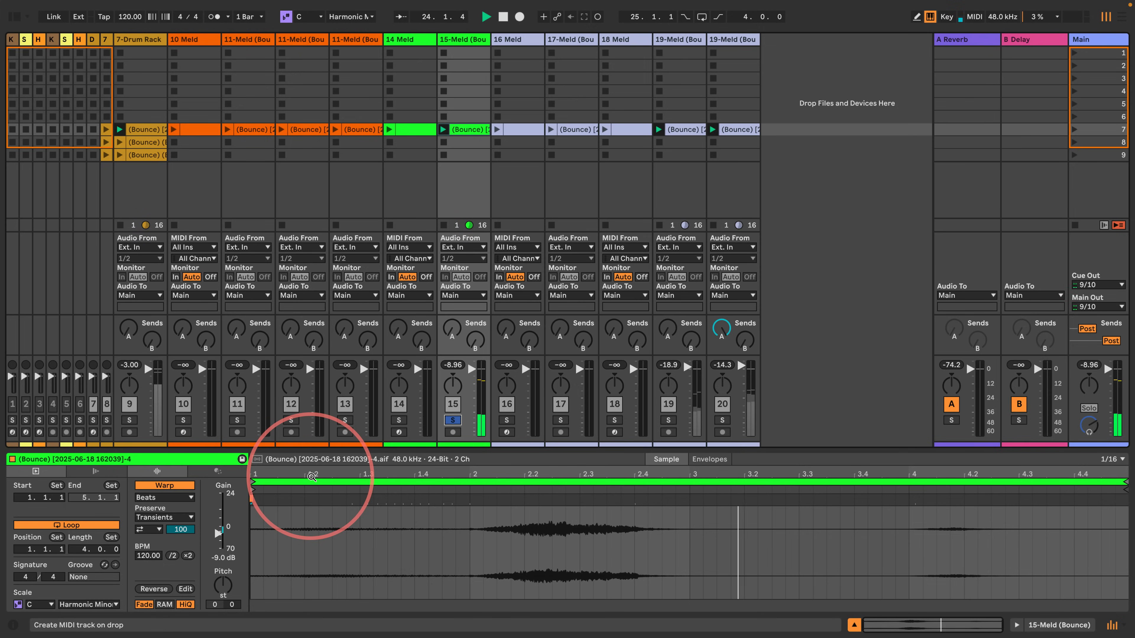
key(space)
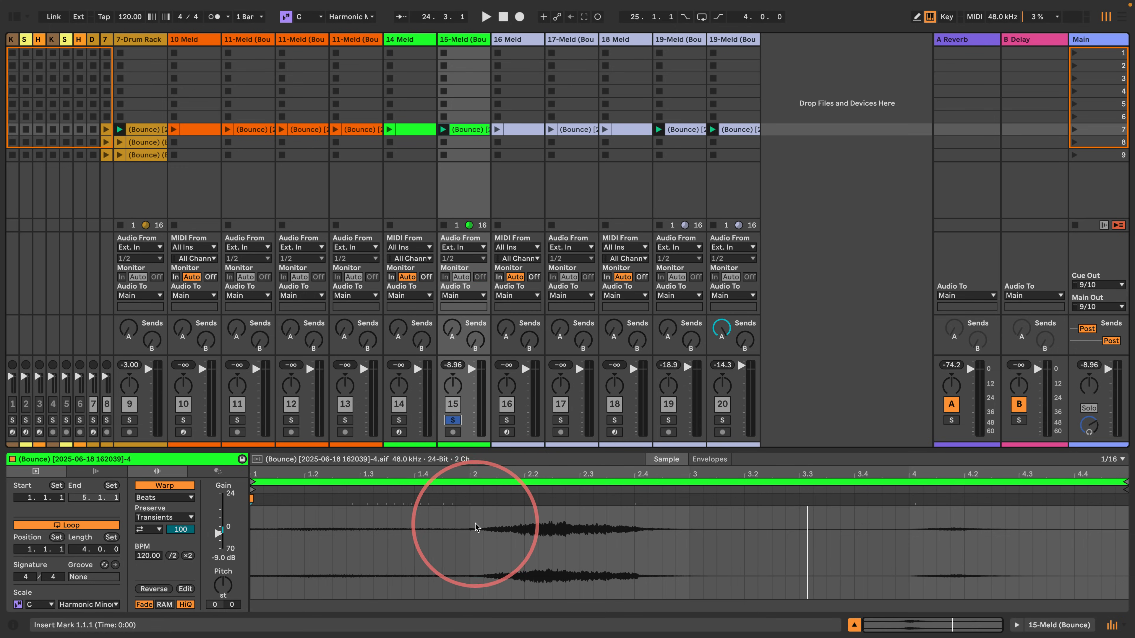
- Loop only bar 2 of track 15's clip, from 2.1.1 to 3.1.1, and play it
drag(472, 530, 689, 542)
key(super+l)
key(space)
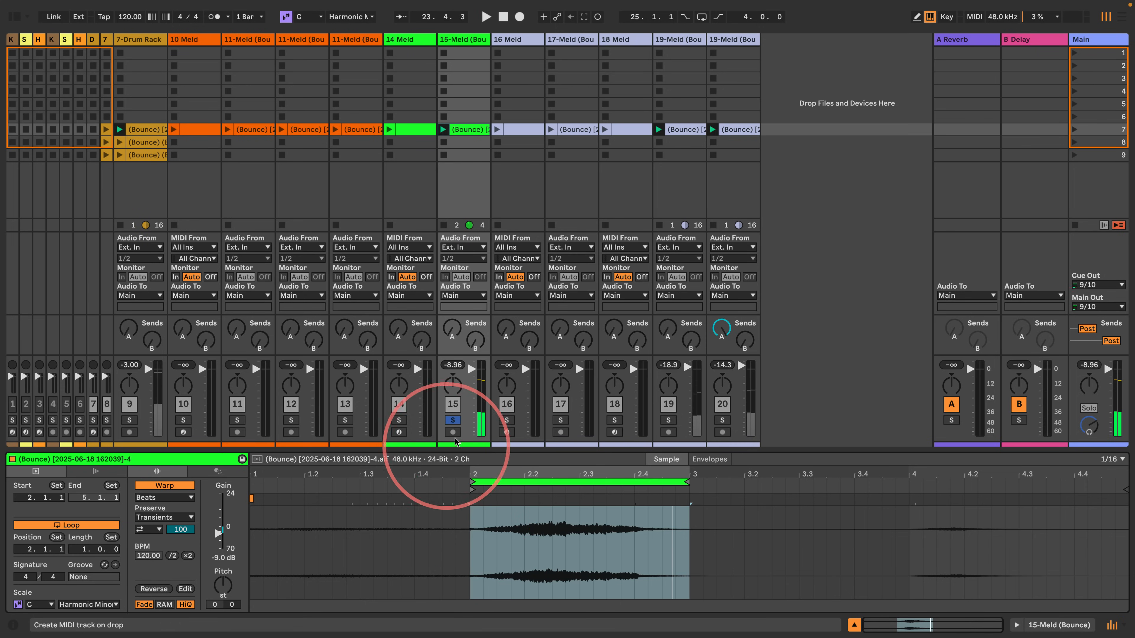
- Take track 15 off solo and set its clip loop to the full four bars, 1.1.1 to 5.1.1
click(453, 420)
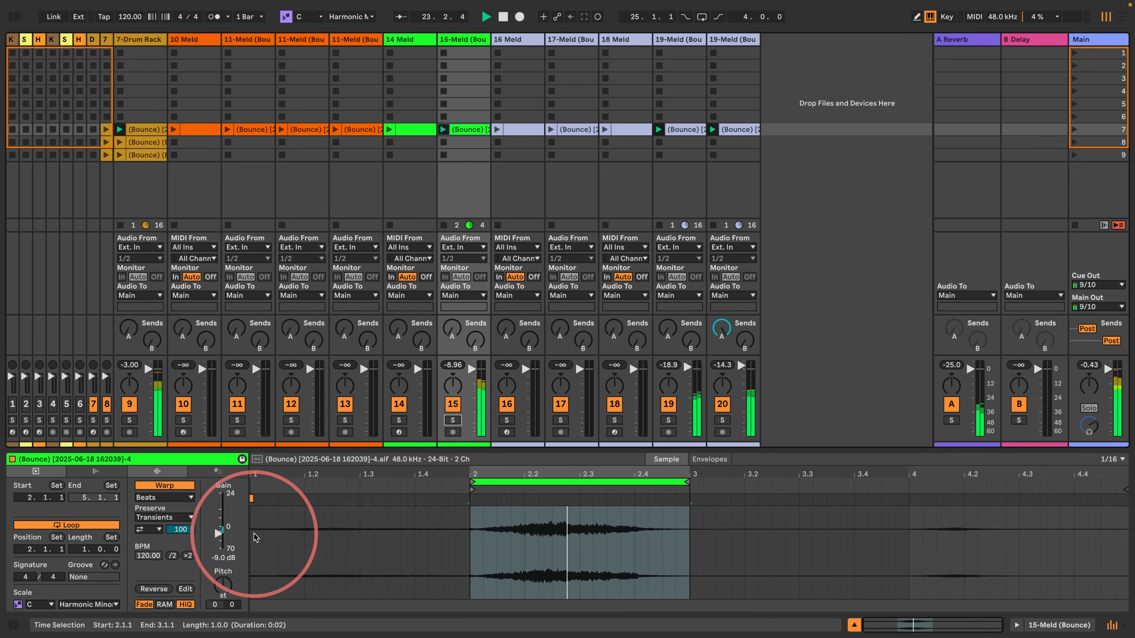
drag(253, 520, 1112, 555)
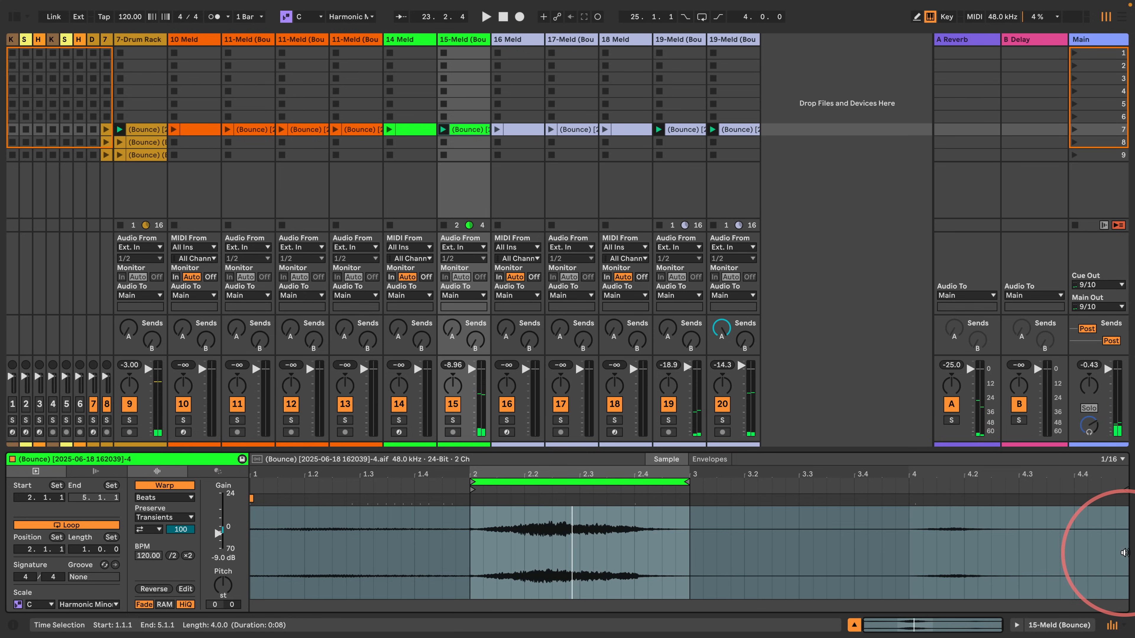
key(super+l)
- Stop the clips on tracks 15, 9, 19 and 20, and relaunch track 15's scene 7 clip on its own
click(443, 225)
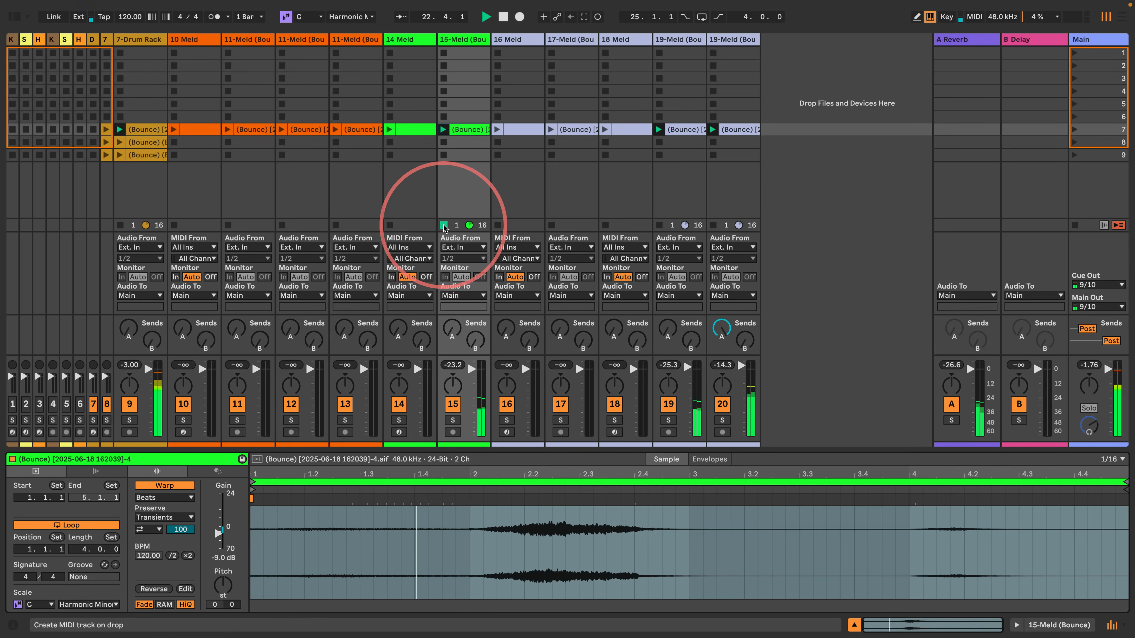
click(120, 225)
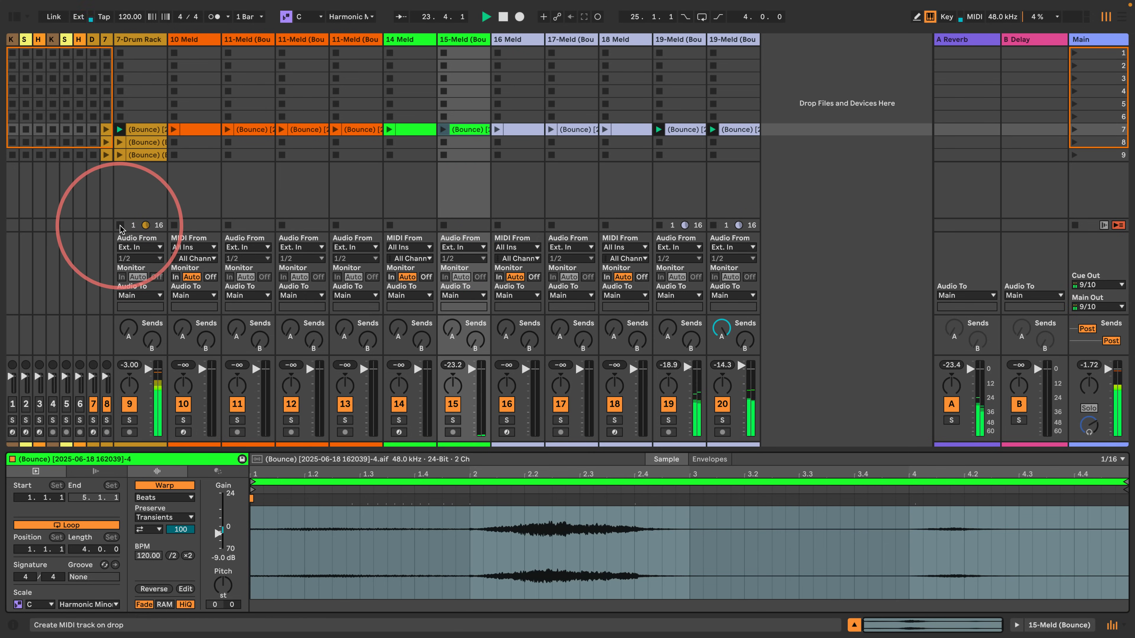
click(659, 225)
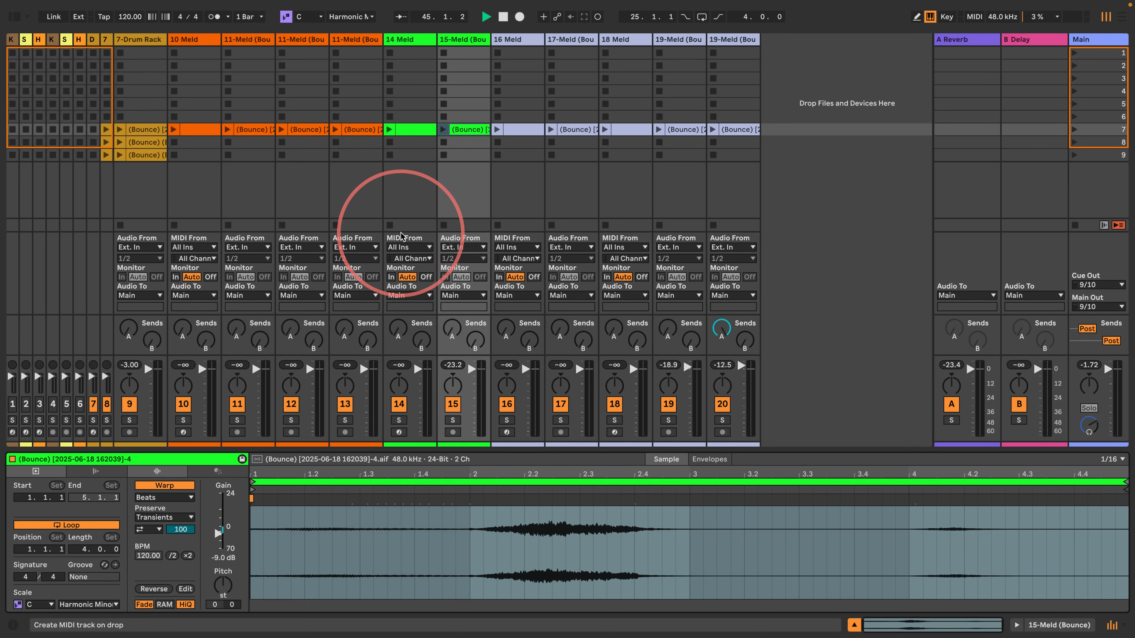
click(443, 129)
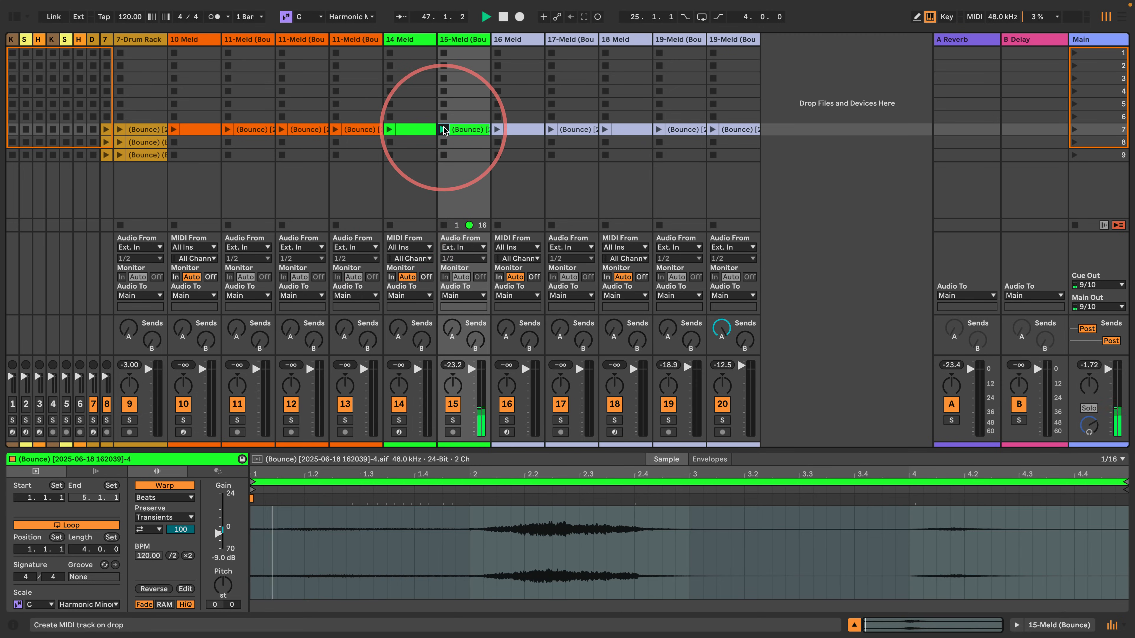